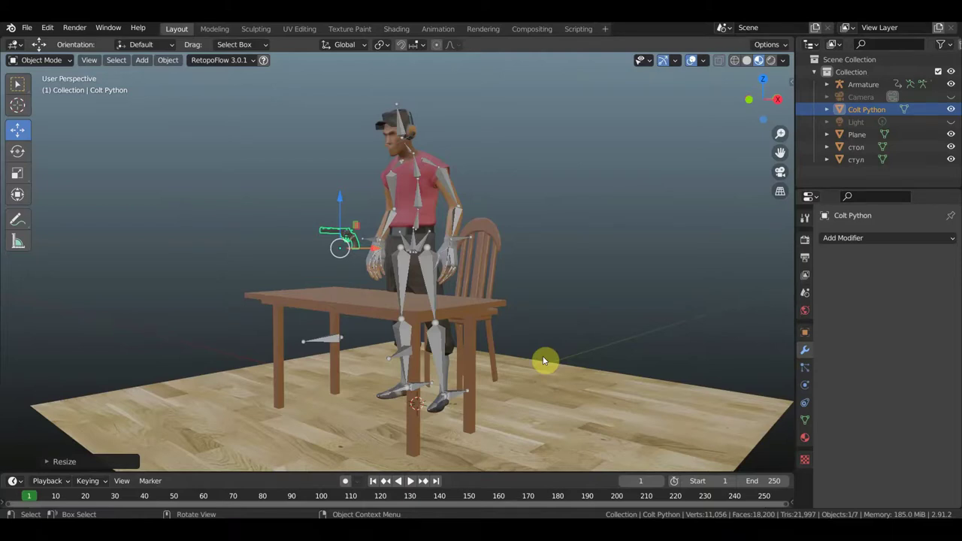
# Orbit and zoom around the character, chair and revolver to inspect them from several sides.
pyautogui.moveTo(644, 267)
pyautogui.mouseDown(button='middle')
pyautogui.moveTo(551, 270)
pyautogui.moveTo(353, 317)
pyautogui.mouseUp(button='middle')
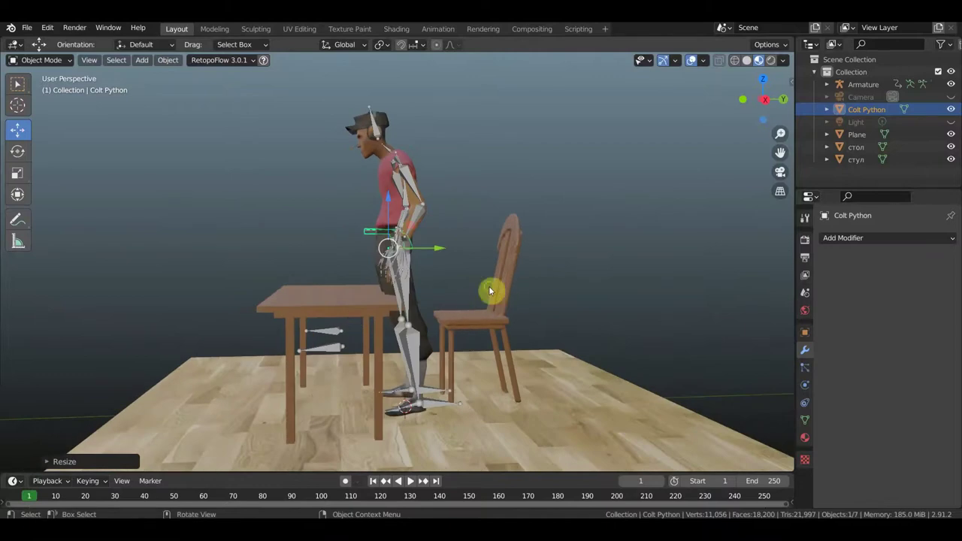
pyautogui.moveTo(489, 290); pyautogui.dragTo(614, 294, button='middle')
pyautogui.moveTo(393, 275); pyautogui.dragTo(470, 279, button='middle')
pyautogui.scroll(5, 420, 278)
pyautogui.scroll(3, 388, 278)
pyautogui.moveTo(388, 278)
pyautogui.mouseDown(button='middle')
pyautogui.moveTo(466, 279)
pyautogui.moveTo(433, 288)
pyautogui.mouseUp(button='middle')
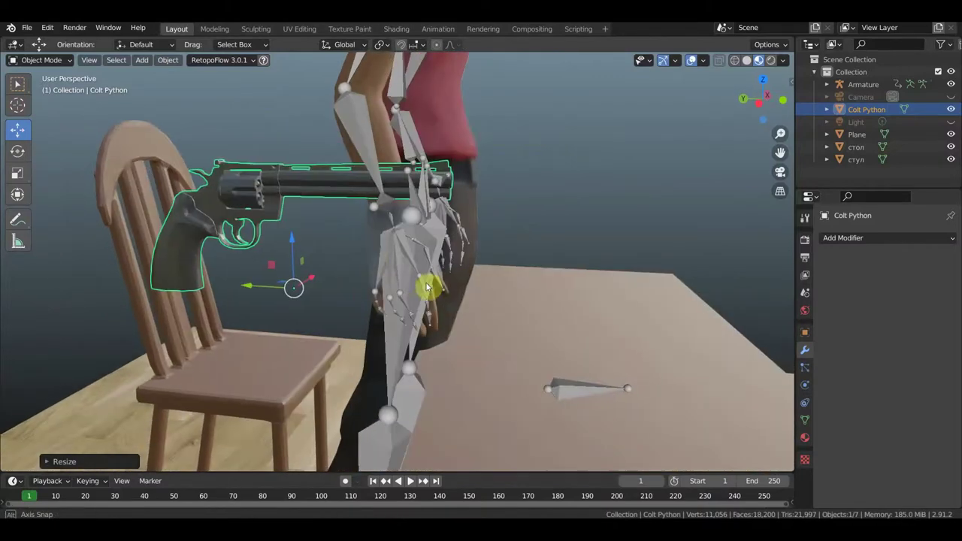
# View the character from the front and side, then select its armature.
pyautogui.scroll(-4, 391, 269)
pyautogui.moveTo(431, 271)
pyautogui.mouseDown(button='middle')
pyautogui.moveTo(333, 262)
pyautogui.moveTo(457, 273)
pyautogui.moveTo(440, 263)
pyautogui.moveTo(309, 266)
pyautogui.mouseUp(button='middle')
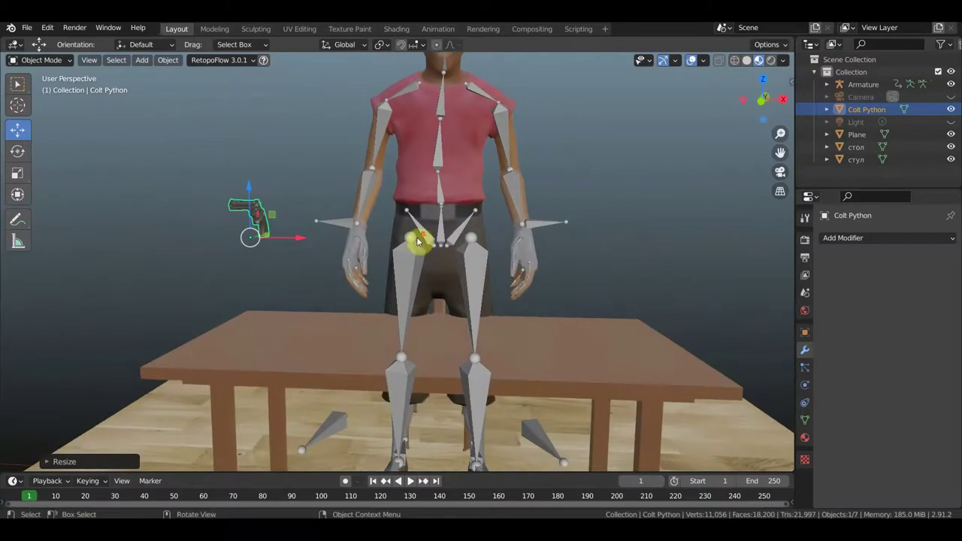
pyautogui.scroll(-2, 450, 240)
pyautogui.moveTo(523, 237)
pyautogui.mouseDown(button='middle')
pyautogui.moveTo(474, 221)
pyautogui.moveTo(394, 238)
pyautogui.mouseUp(button='middle')
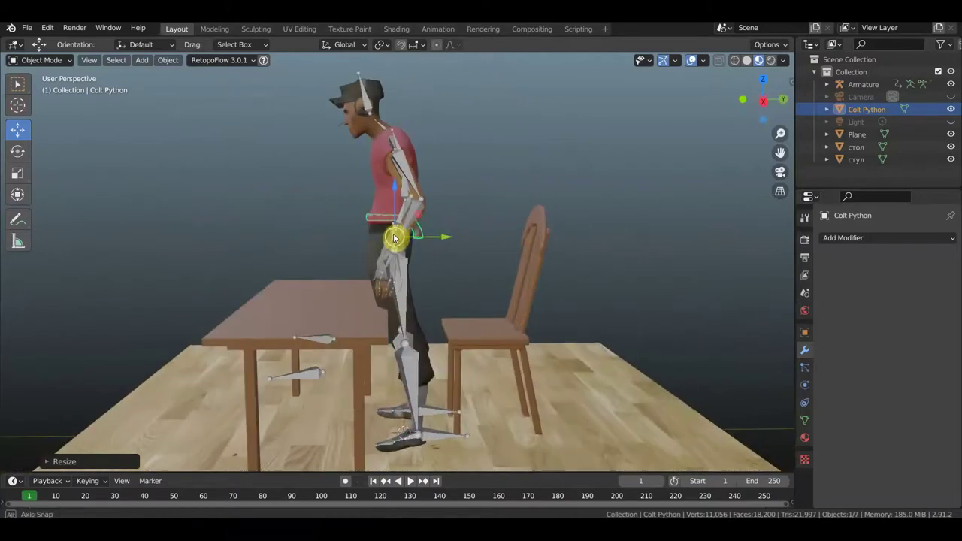
pyautogui.click(411, 181)
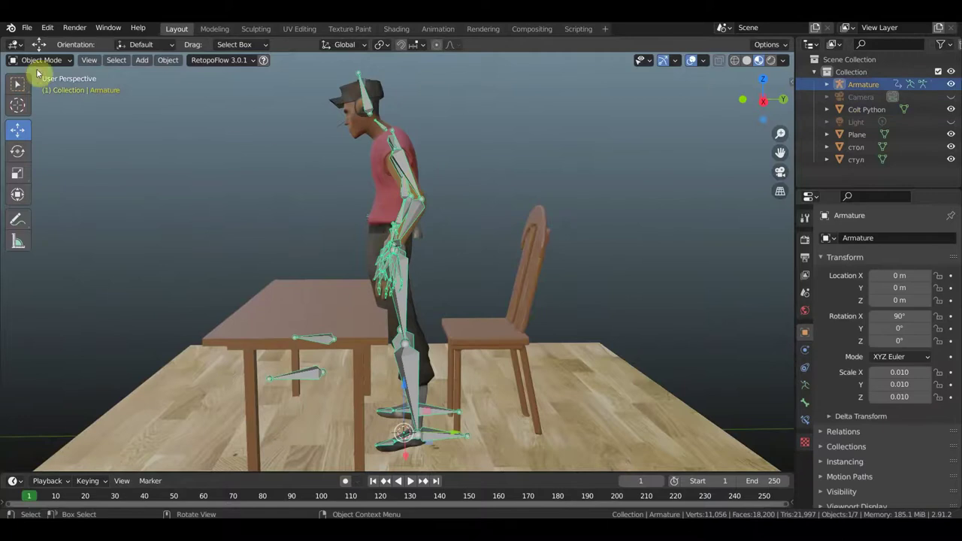
pyautogui.click(42, 60)
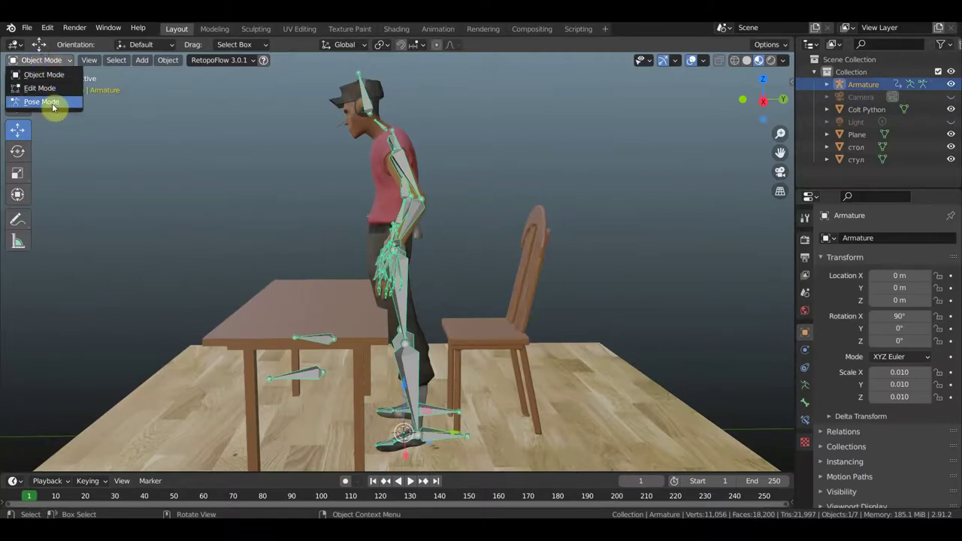
# Switch the armature to Pose Mode and select two left-hand bones.
pyautogui.click(53, 106)
pyautogui.moveTo(414, 252); pyautogui.dragTo(488, 250, button='middle')
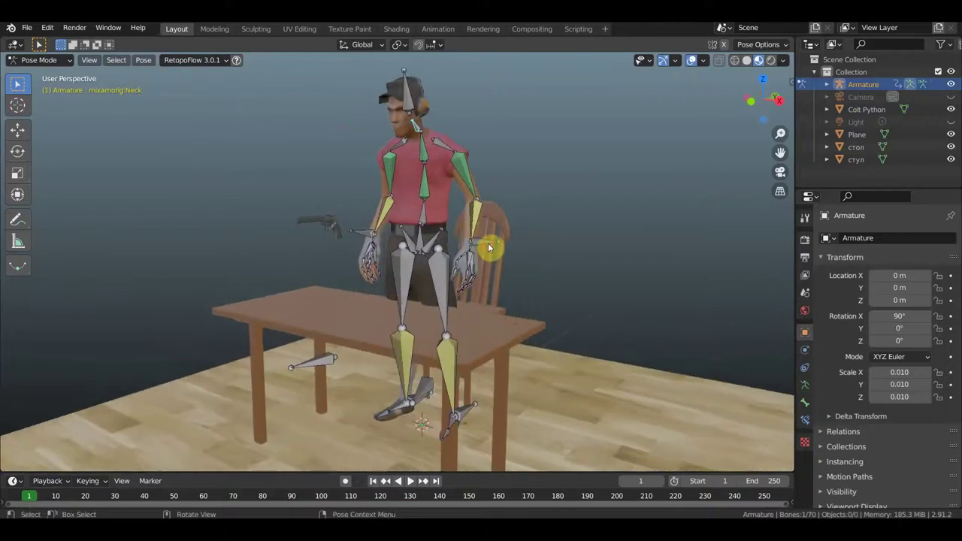
pyautogui.click(487, 245)
pyautogui.scroll(3, 487, 245)
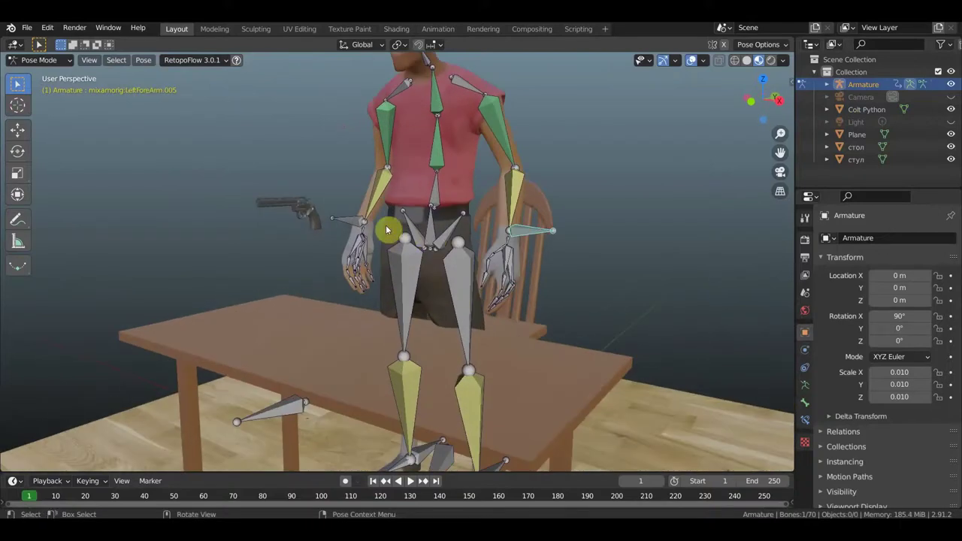
pyautogui.keyDown('shift'); pyautogui.click(342, 221); pyautogui.keyUp('shift')
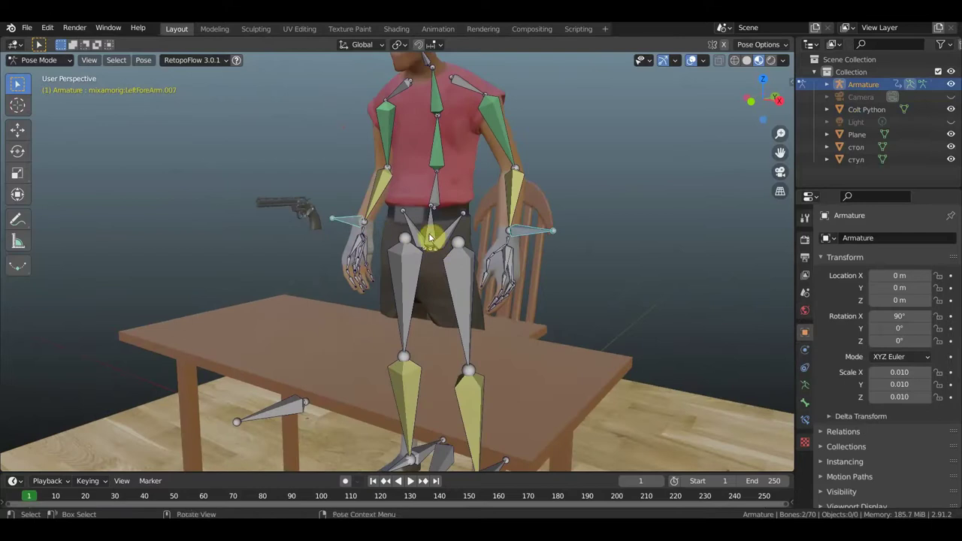
# Add the Hips bone, view from the right side, and start moving the hips down.
pyautogui.hotkey('shift', '[')
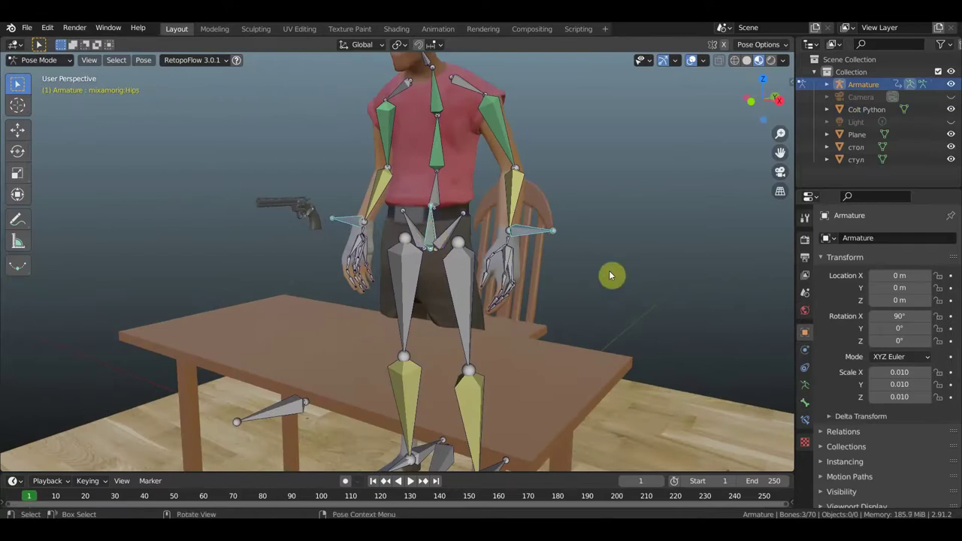
pyautogui.press('KP_3')
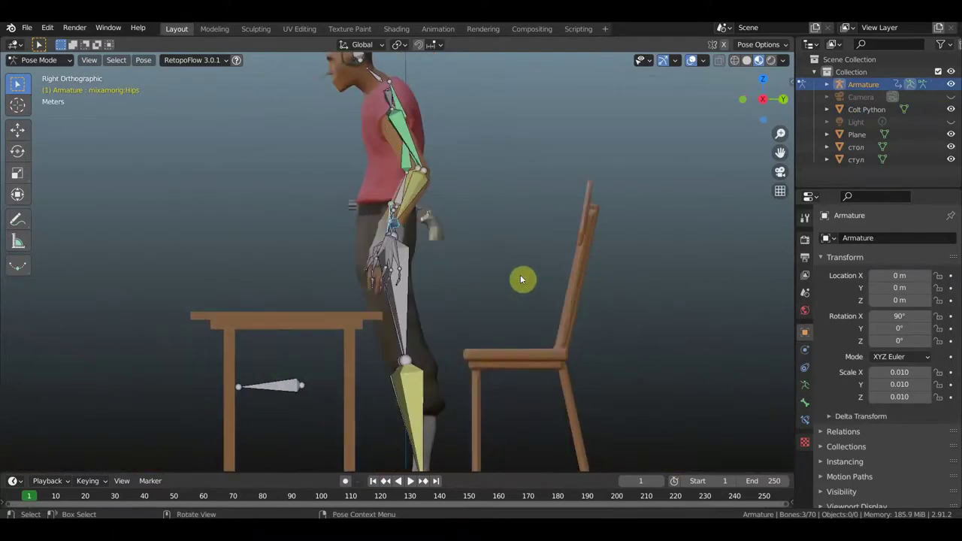
pyautogui.press('g')
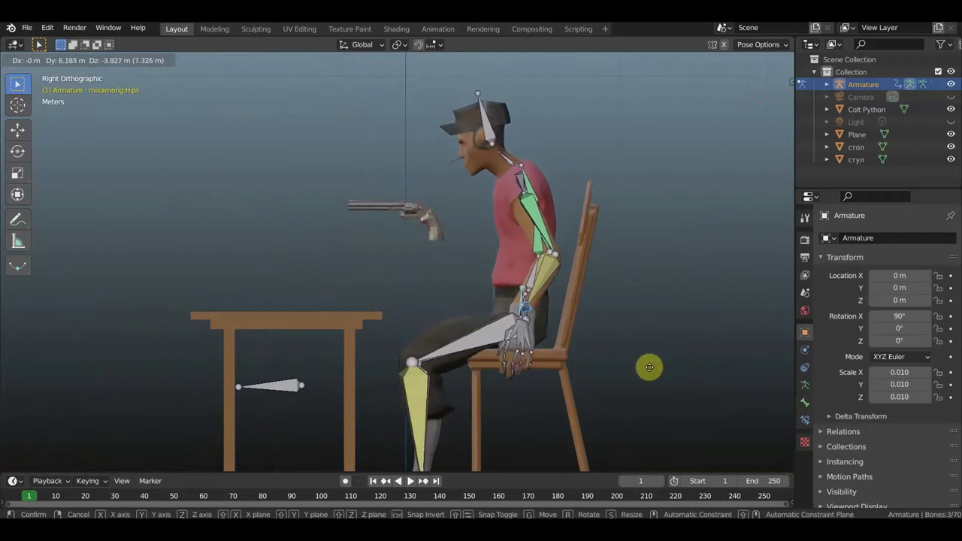
# Drop the hips onto the chair seat, check the seated pose from both sides, and select the left forearm.
pyautogui.click(650, 368)
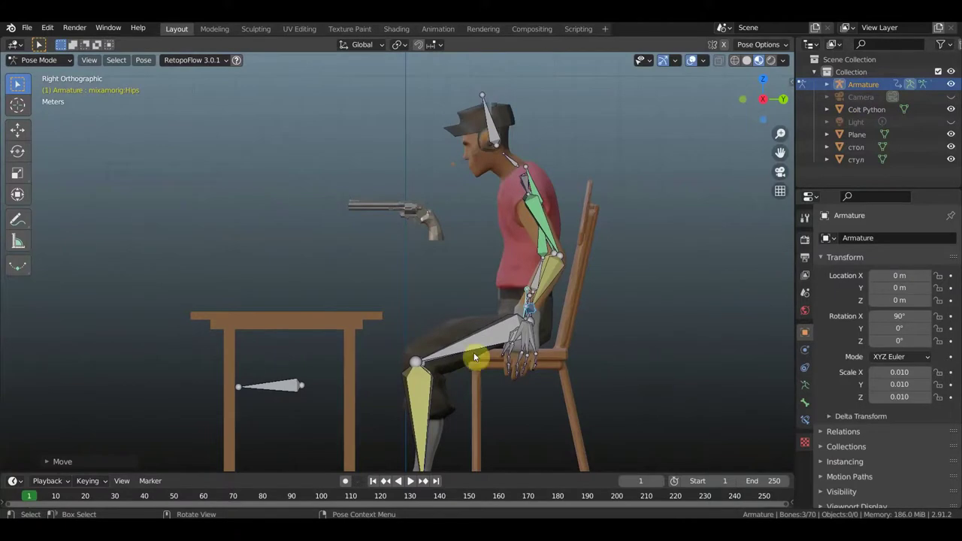
pyautogui.moveTo(588, 349); pyautogui.dragTo(722, 349, button='middle')
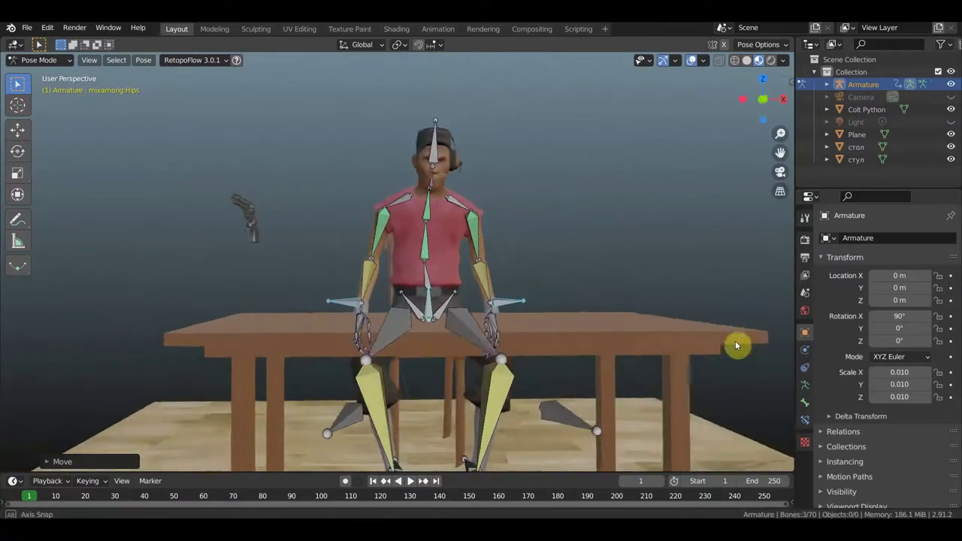
pyautogui.moveTo(722, 349); pyautogui.dragTo(591, 346, button='middle')
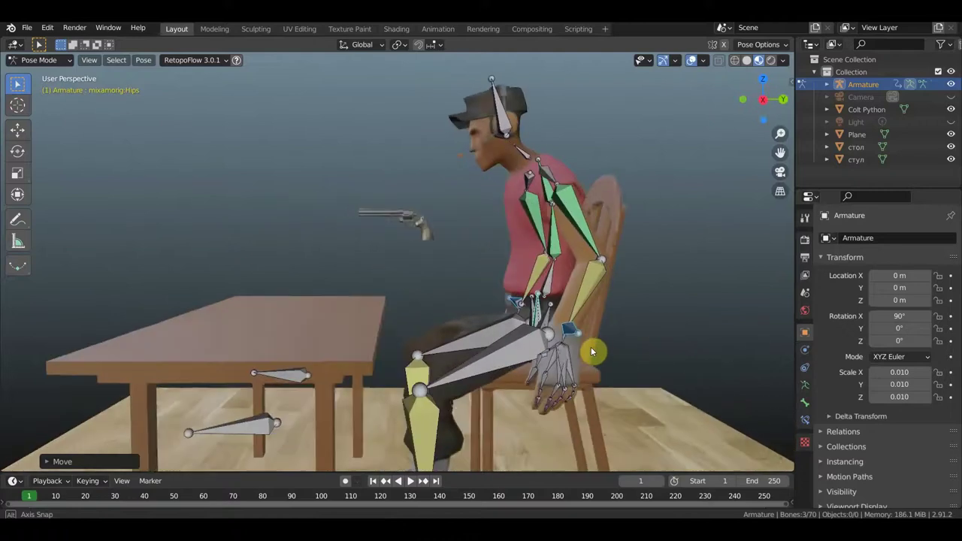
pyautogui.moveTo(343, 328)
pyautogui.mouseDown(button='middle')
pyautogui.moveTo(541, 338)
pyautogui.moveTo(643, 319)
pyautogui.mouseUp(button='middle')
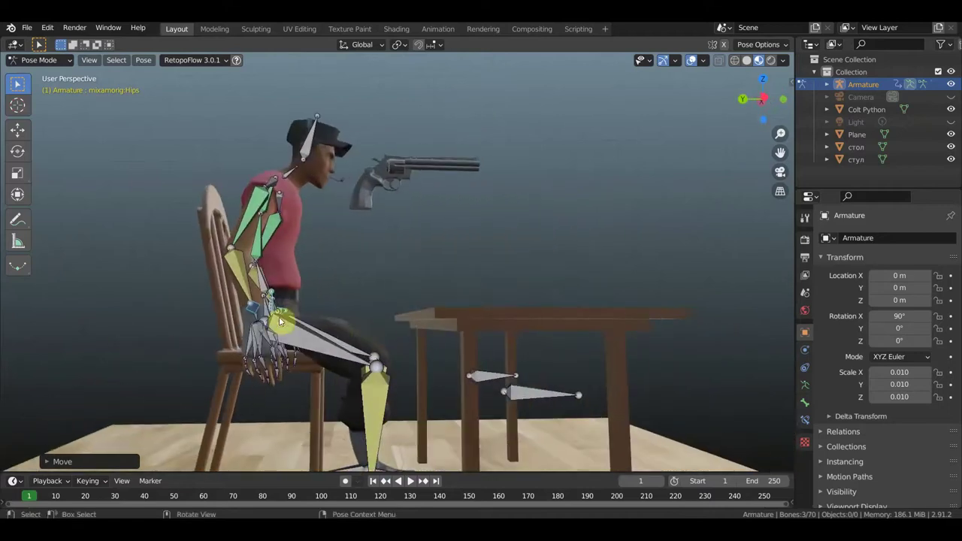
pyautogui.click(255, 312)
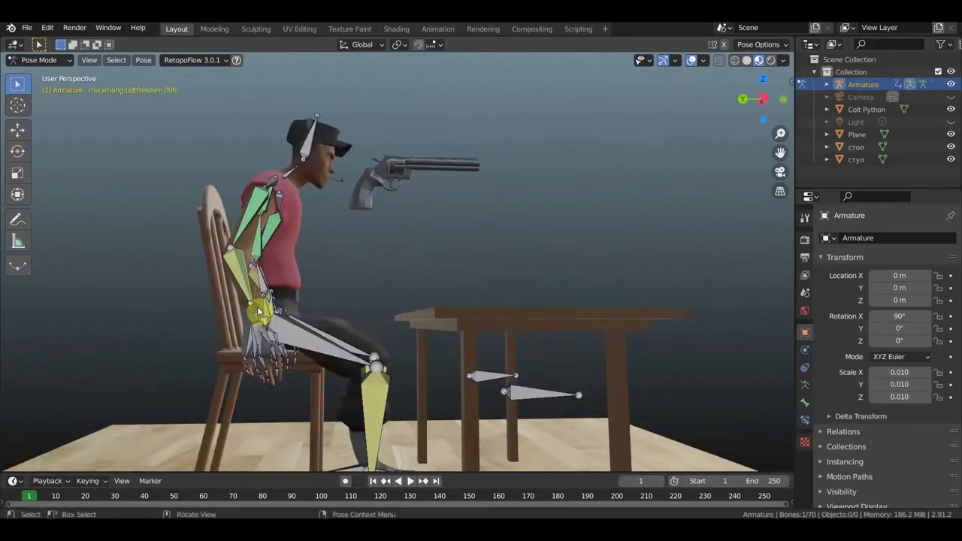
# Rotate the left forearm forward and move the left hand up to the table edge.
pyautogui.press('r')
pyautogui.click(276, 307)
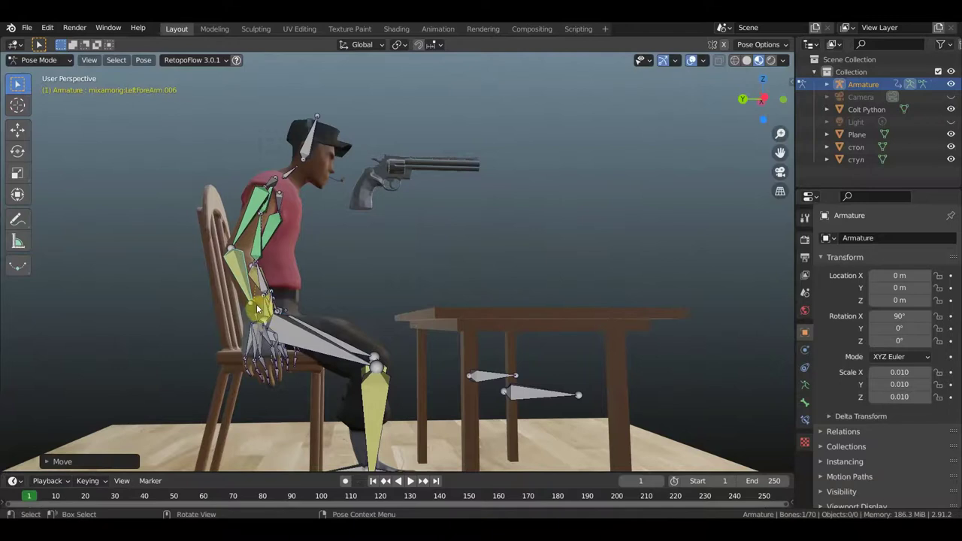
pyautogui.click(256, 310)
pyautogui.moveTo(258, 310); pyautogui.dragTo(266, 314, button='middle')
pyautogui.press('g')
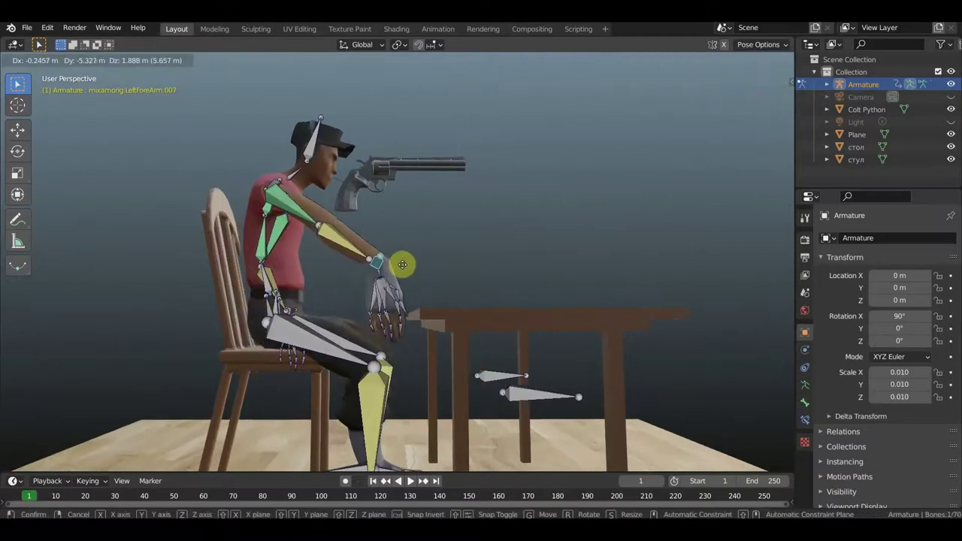
pyautogui.click(380, 284)
# Rotate and reposition the left hand above the table, checking it from front and side.
pyautogui.press('r')
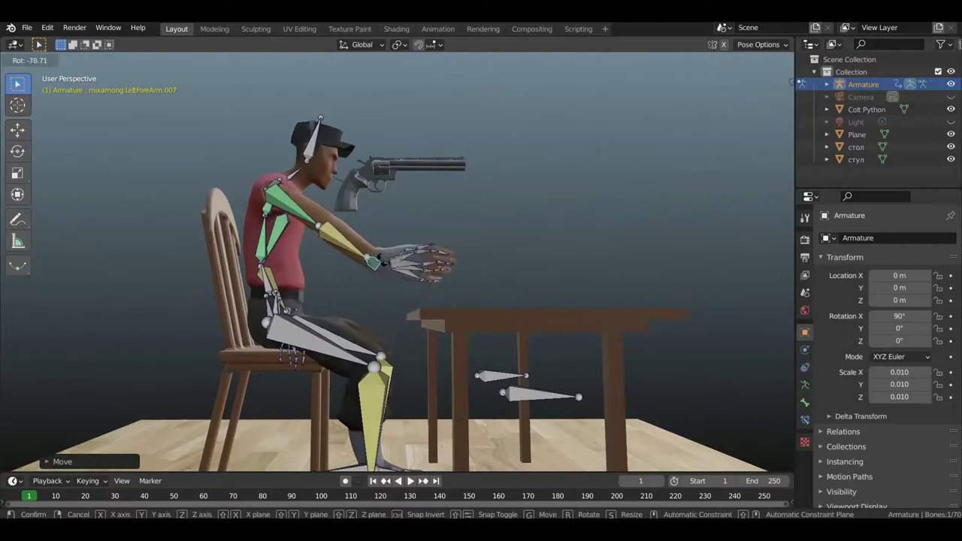
pyautogui.click(393, 275)
pyautogui.moveTo(393, 275)
pyautogui.mouseDown(button='middle')
pyautogui.moveTo(336, 306)
pyautogui.moveTo(376, 287)
pyautogui.mouseUp(button='middle')
pyautogui.press('g')
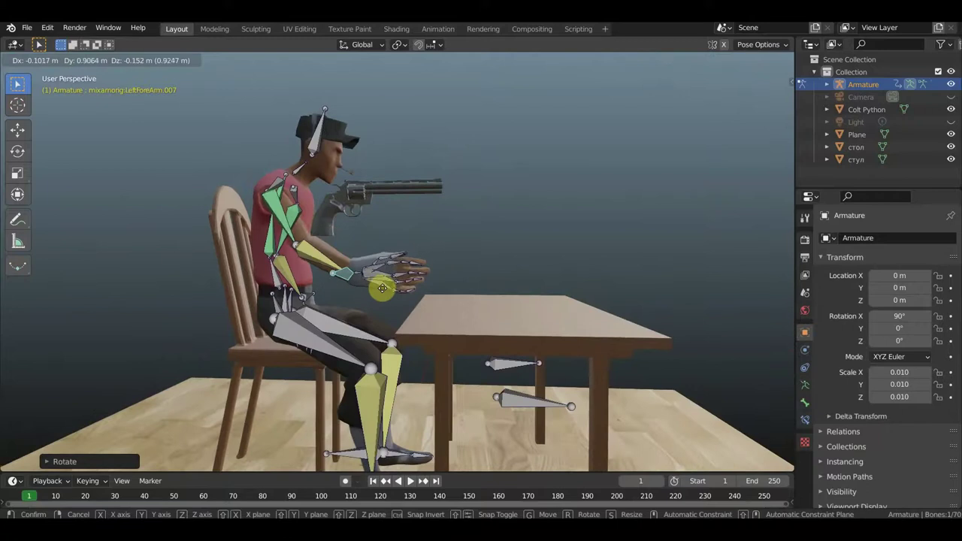
pyautogui.click(374, 293)
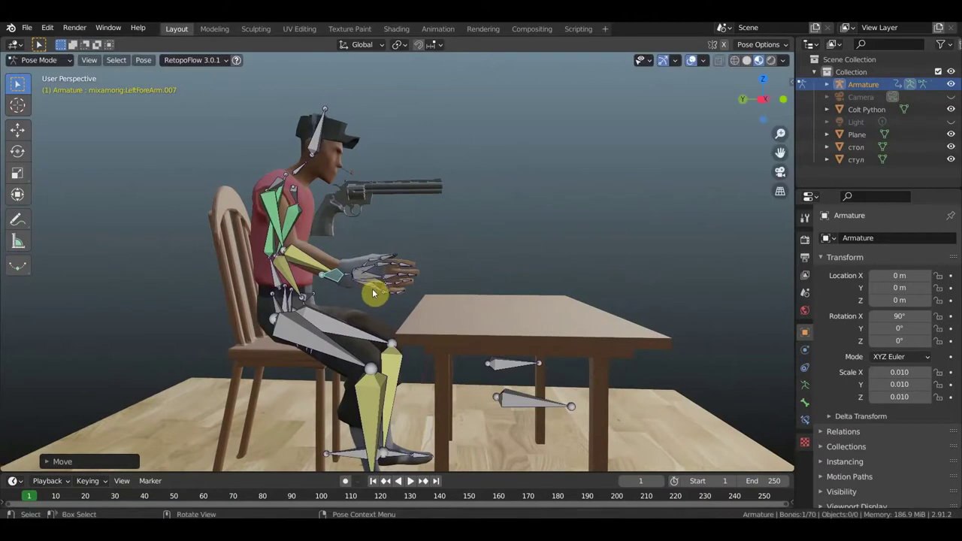
pyautogui.press('g')
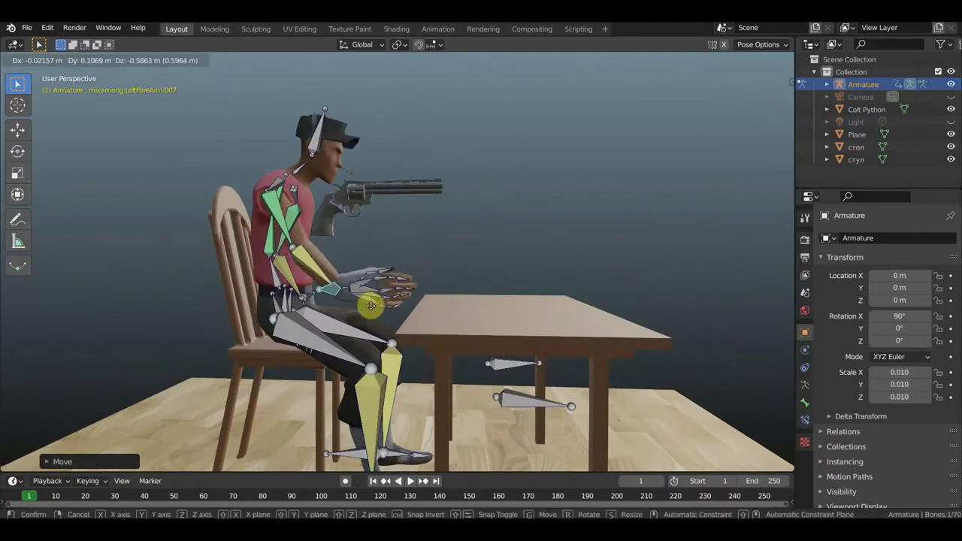
pyautogui.click(378, 286)
pyautogui.moveTo(391, 294)
pyautogui.mouseDown(button='middle')
pyautogui.moveTo(278, 314)
pyautogui.moveTo(133, 316)
pyautogui.mouseUp(button='middle')
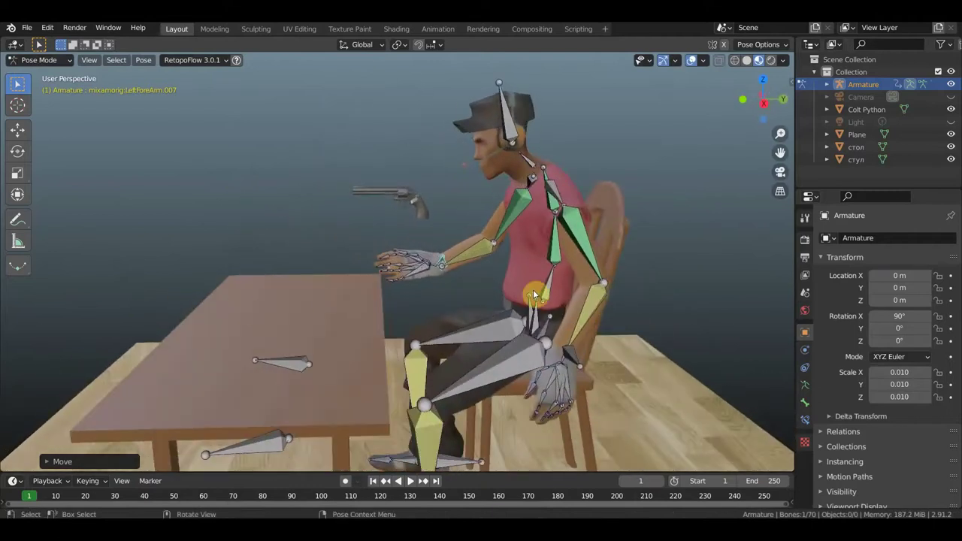
pyautogui.keyDown('alt'); pyautogui.moveTo(587, 306); pyautogui.dragTo(629, 304, button='middle'); pyautogui.keyUp('alt')
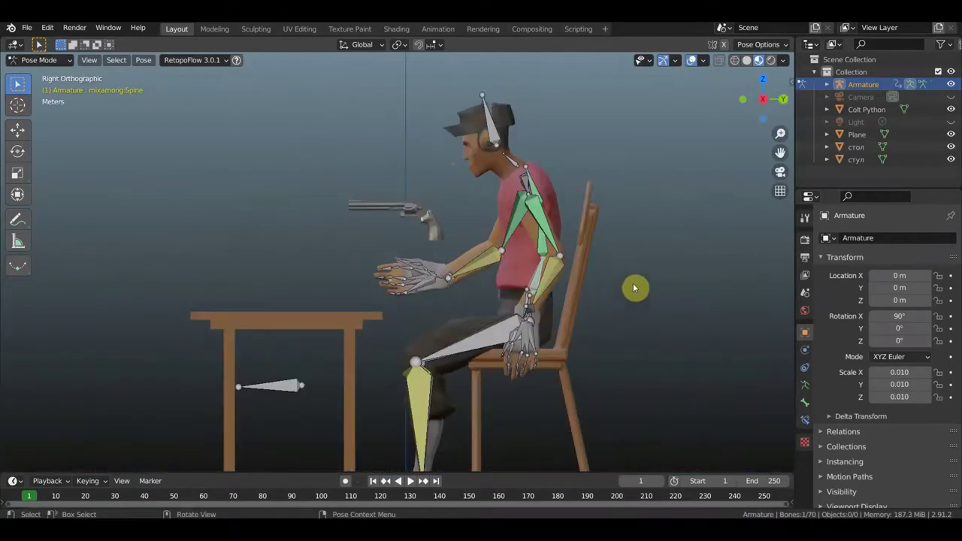
# Lean the torso forward and lift the head by rotating the neck.
pyautogui.press('r')
pyautogui.click(584, 250)
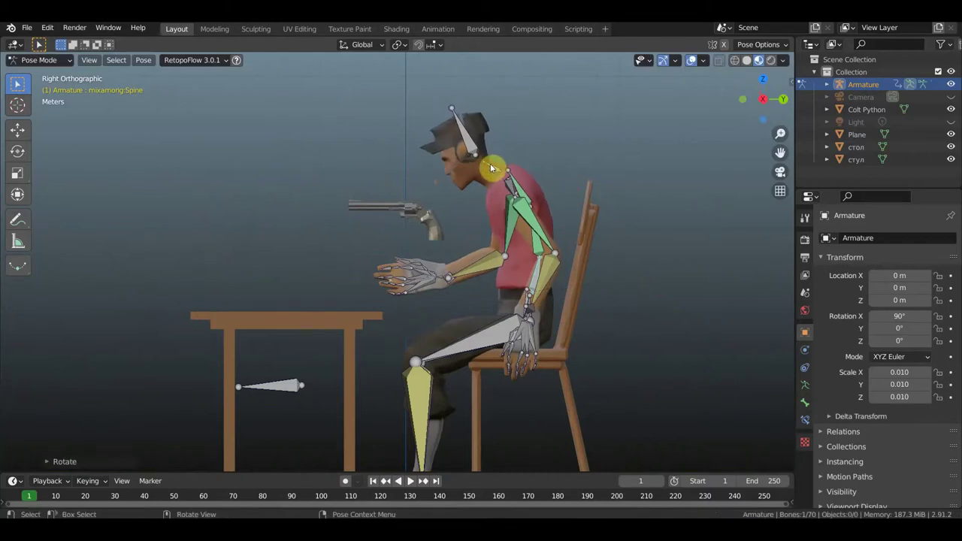
pyautogui.press('r')
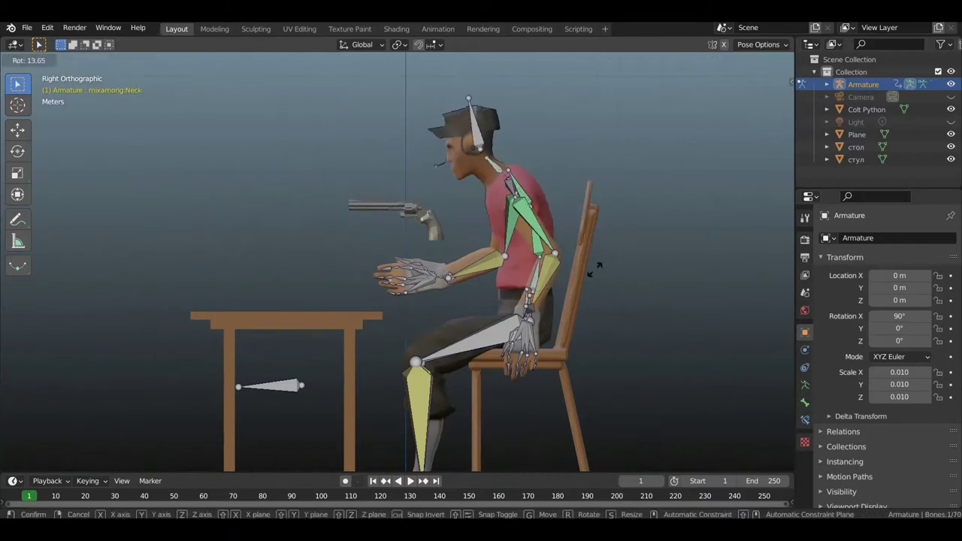
pyautogui.click(578, 272)
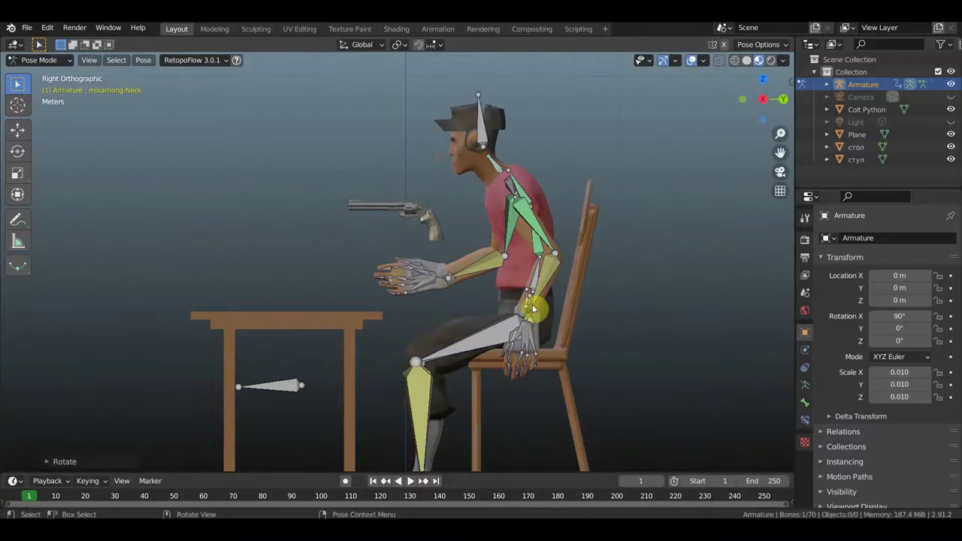
pyautogui.moveTo(531, 326); pyautogui.dragTo(583, 314, button='middle')
# Move the hand resting by the chair onto the table, viewed from the right side.
pyautogui.click(626, 326)
pyautogui.press('KP_3')
pyautogui.press('g')
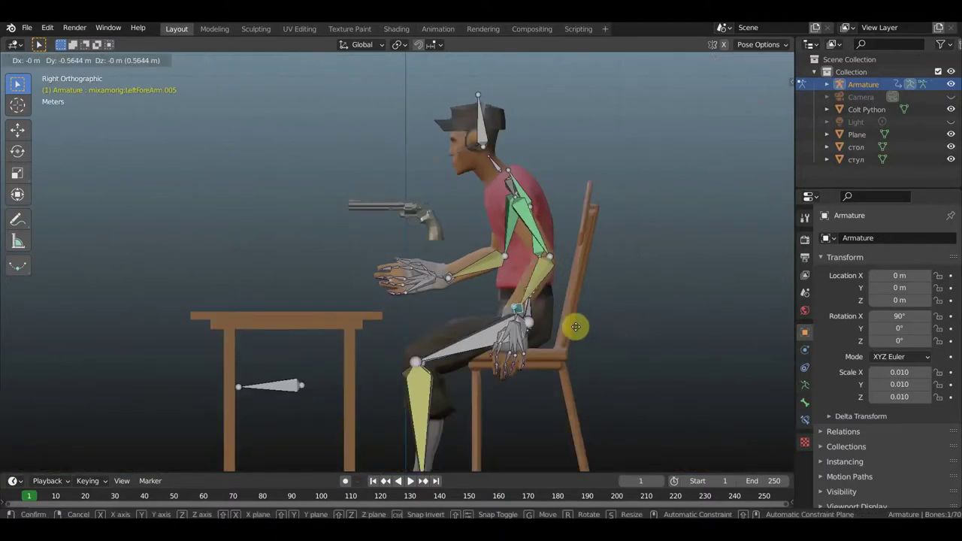
pyautogui.click(505, 297)
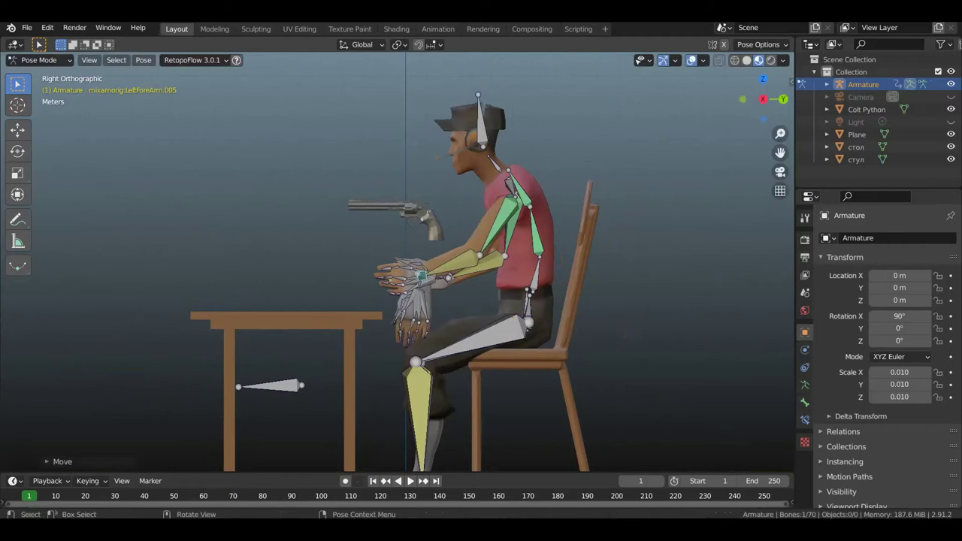
# Rotate the left forearm so the hand reaches level over the table, checking from the front.
pyautogui.press('r')
pyautogui.click(397, 368)
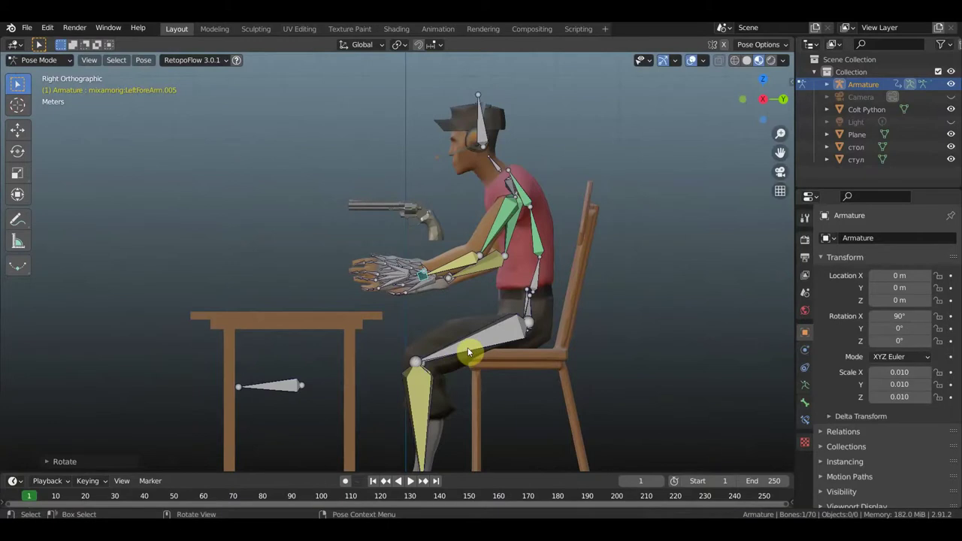
pyautogui.moveTo(467, 347)
pyautogui.mouseDown(button='middle')
pyautogui.moveTo(623, 356)
pyautogui.moveTo(596, 410)
pyautogui.moveTo(632, 378)
pyautogui.moveTo(616, 343)
pyautogui.moveTo(608, 348)
pyautogui.mouseUp(button='middle')
pyautogui.scroll(3, 593, 410)
pyautogui.scroll(-2, 630, 368)
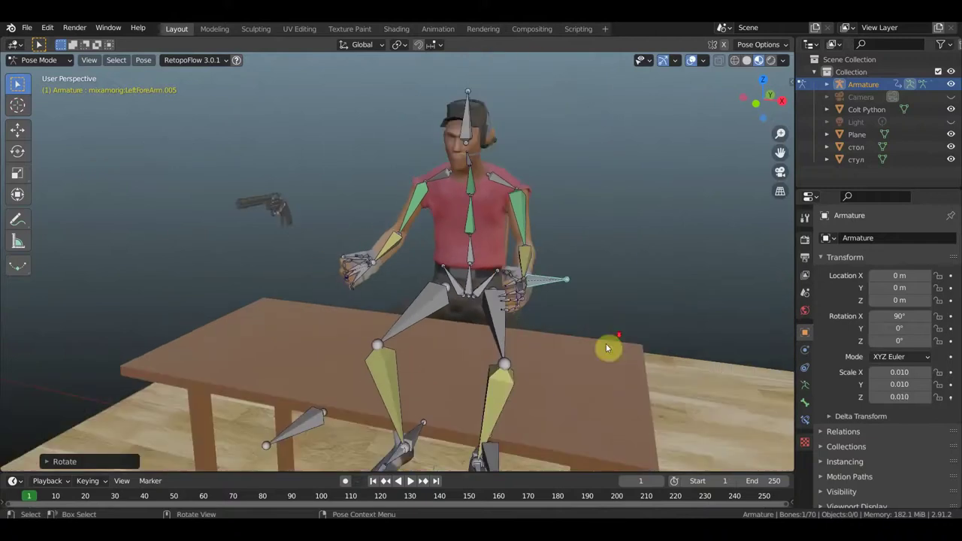
pyautogui.click(40, 60)
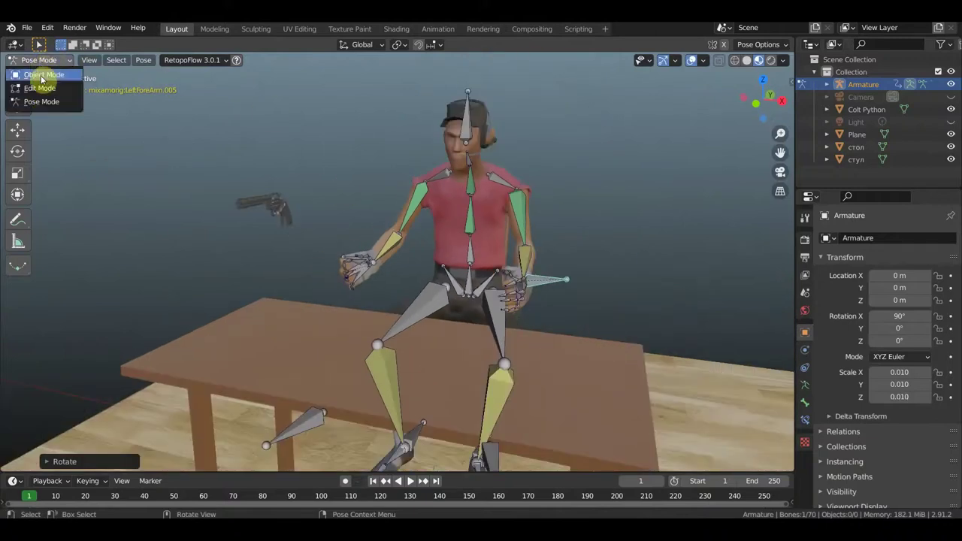
# In Object Mode, select the table and slide it toward the seated character in right side view.
pyautogui.click(42, 75)
pyautogui.moveTo(484, 367)
pyautogui.mouseDown(button='middle')
pyautogui.moveTo(537, 393)
pyautogui.moveTo(477, 396)
pyautogui.moveTo(338, 362)
pyautogui.mouseUp(button='middle')
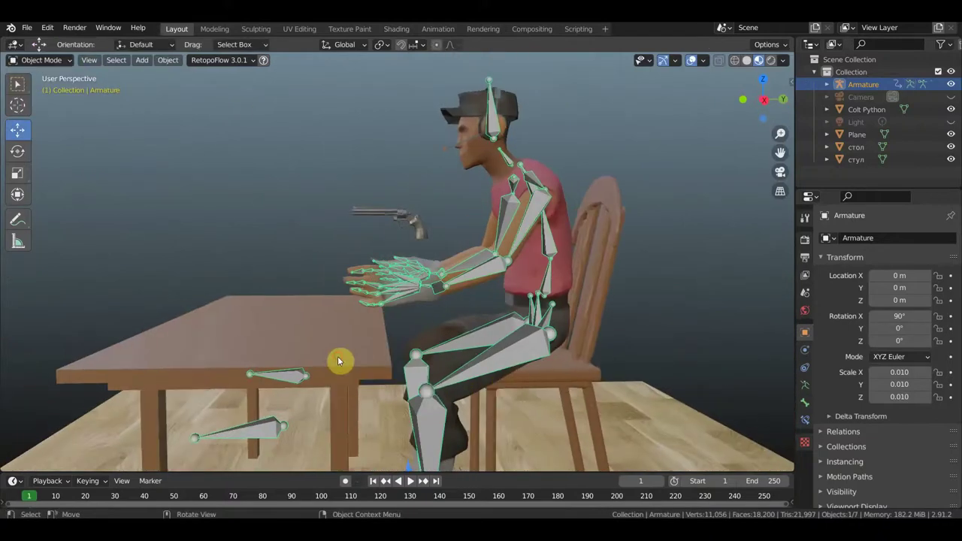
pyautogui.click(294, 343)
pyautogui.press('KP_3')
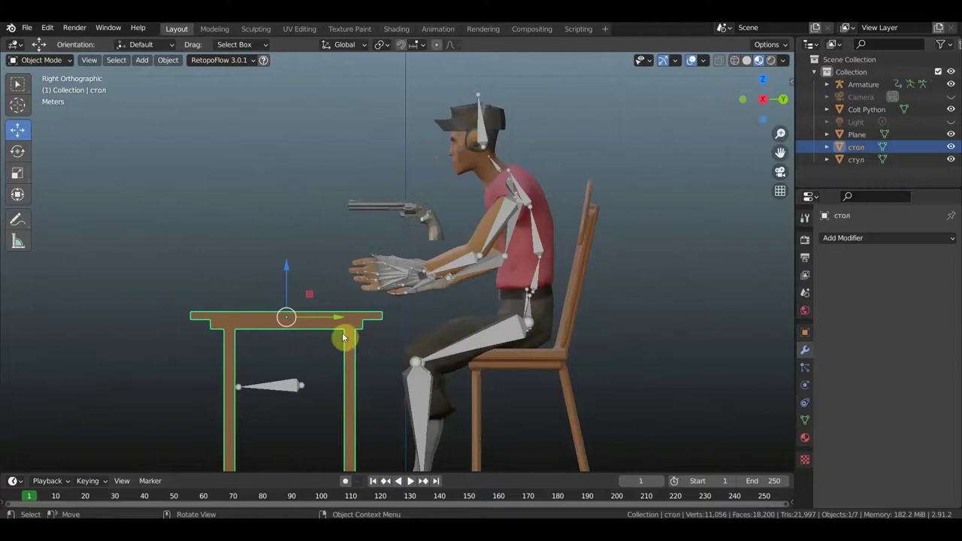
pyautogui.moveTo(339, 320); pyautogui.dragTo(398, 318)
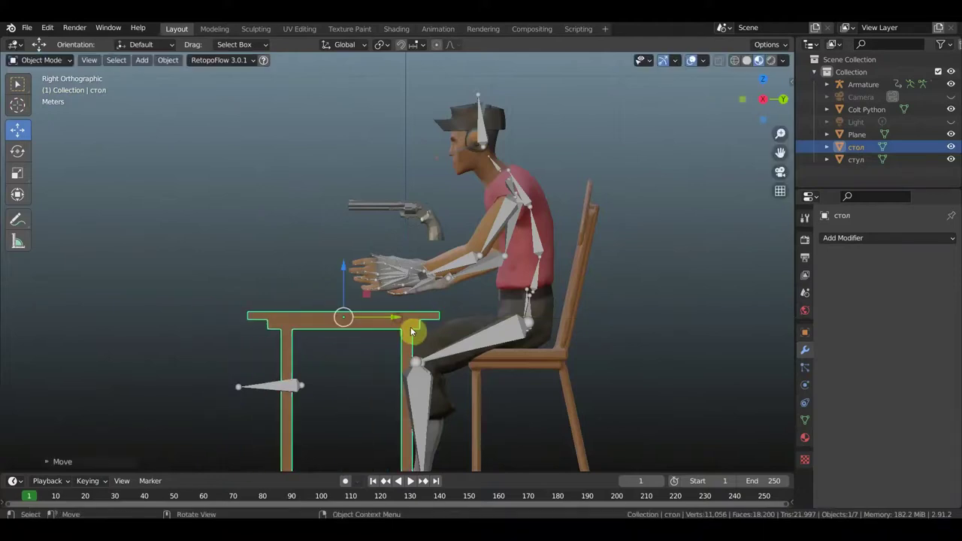
# Scale the table up uniformly and raise it along Z under the character's hands.
pyautogui.press('s')
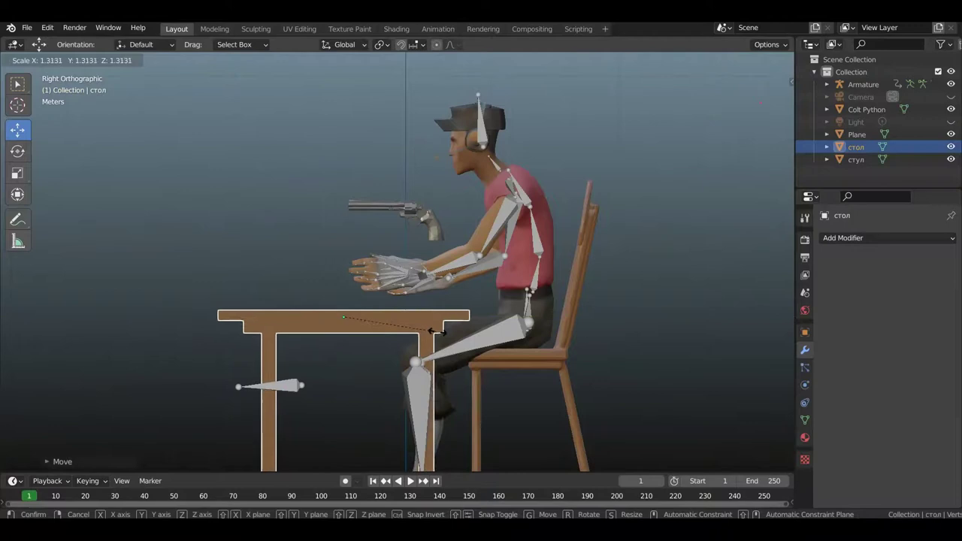
pyautogui.click(438, 331)
pyautogui.scroll(-1, 437, 333)
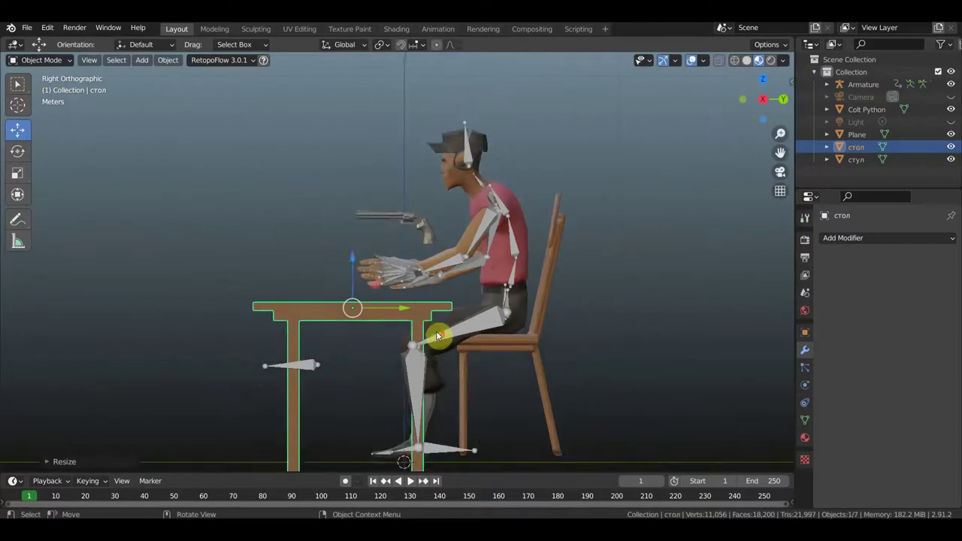
pyautogui.scroll(-2, 438, 335)
pyautogui.press('g')
pyautogui.press('z')
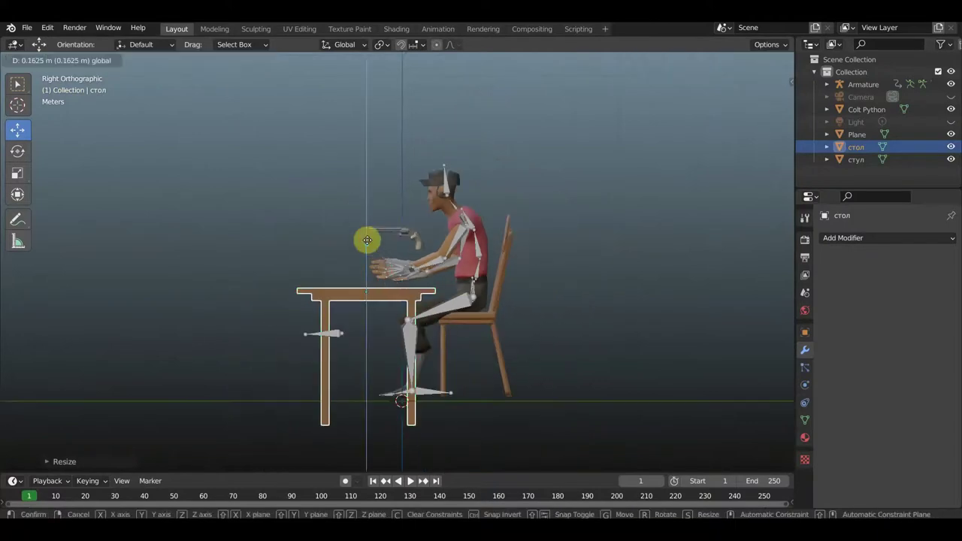
pyautogui.click(361, 236)
# Shrink the table to about 0.898 of its size with the Transform gizmo.
pyautogui.click(17, 132)
pyautogui.click(15, 197)
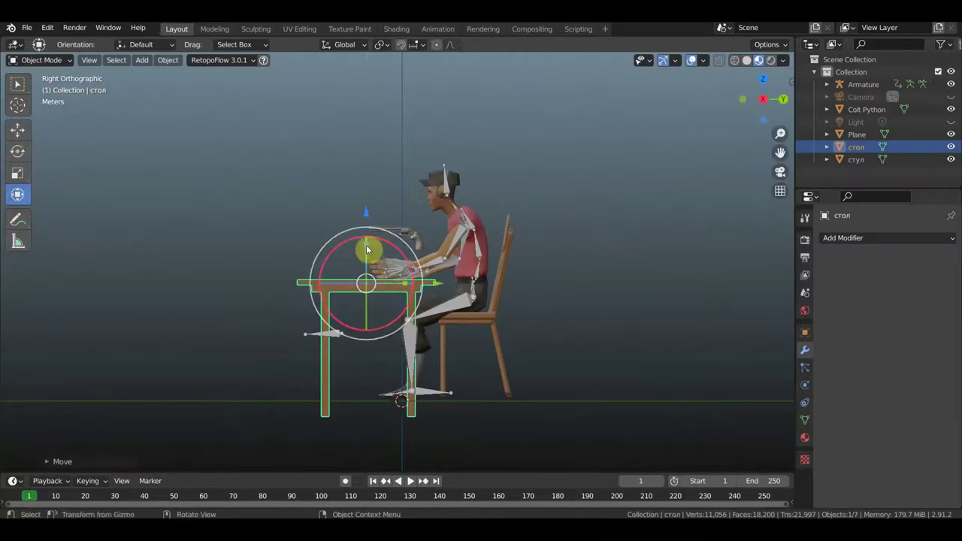
pyautogui.moveTo(366, 242); pyautogui.dragTo(366, 251)
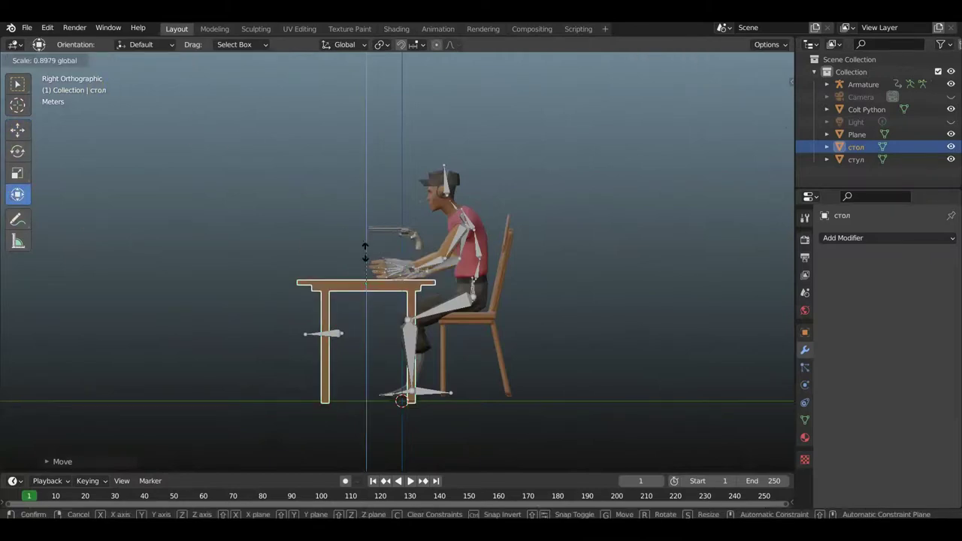
# Orbit around the table to check its fit from the front and above.
pyautogui.moveTo(414, 257)
pyautogui.mouseDown(button='middle')
pyautogui.moveTo(554, 259)
pyautogui.moveTo(528, 264)
pyautogui.mouseUp(button='middle')
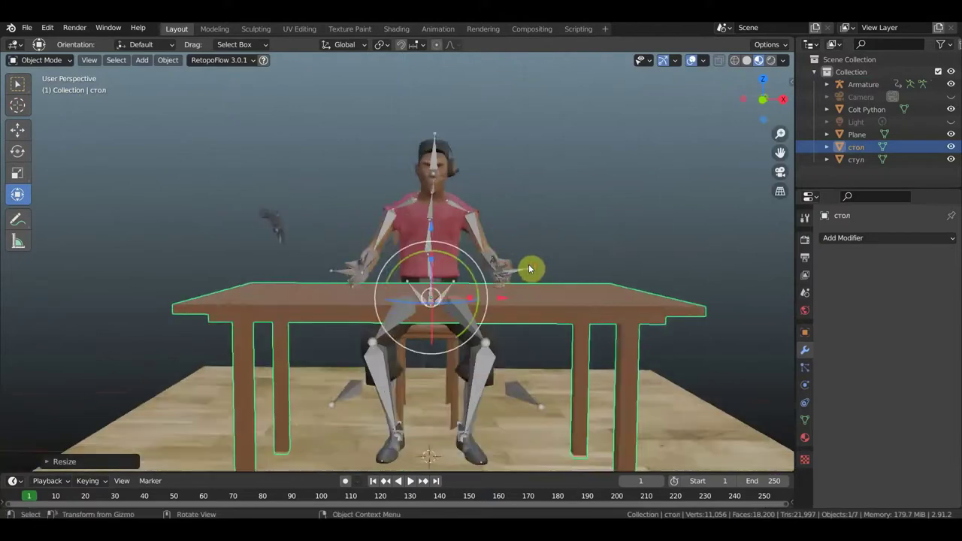
pyautogui.moveTo(511, 315)
pyautogui.mouseDown(button='middle')
pyautogui.moveTo(509, 326)
pyautogui.moveTo(526, 281)
pyautogui.moveTo(506, 279)
pyautogui.moveTo(583, 270)
pyautogui.mouseUp(button='middle')
pyautogui.moveTo(333, 243)
pyautogui.mouseDown(button='middle')
pyautogui.moveTo(396, 250)
pyautogui.moveTo(320, 256)
pyautogui.moveTo(330, 265)
pyautogui.mouseUp(button='middle')
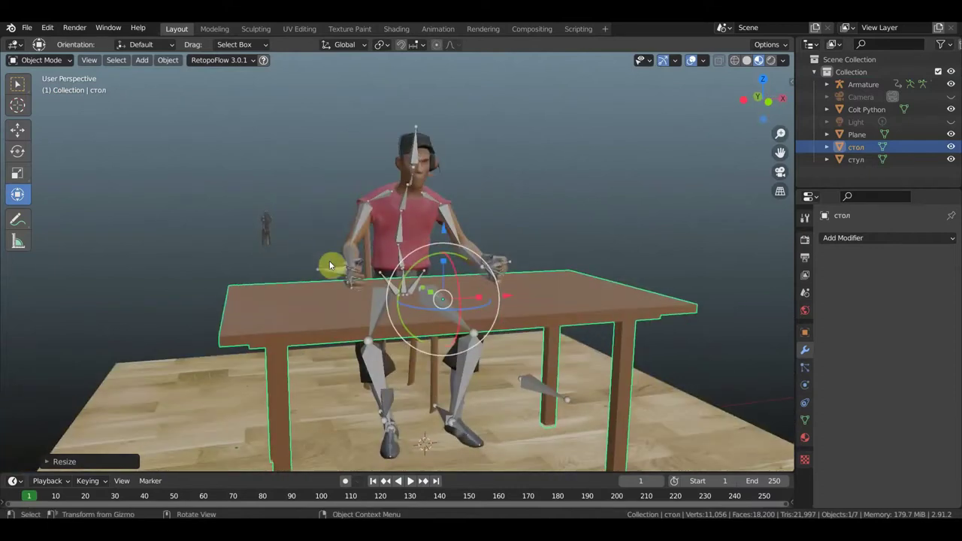
pyautogui.press('KP_1')
pyautogui.hotkey('shift', 'a')
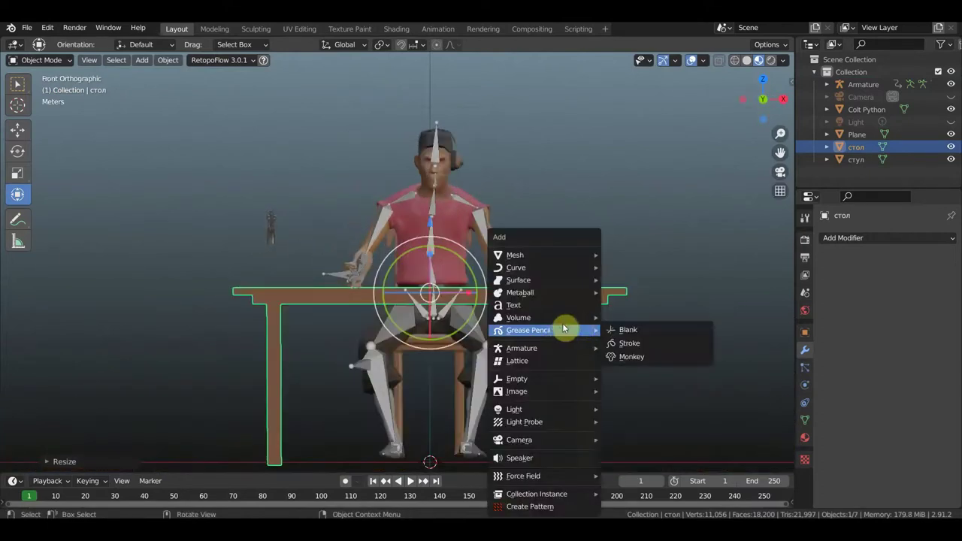
# Add a Single Bone armature and raise it high above the character.
pyautogui.moveTo(521, 347)
pyautogui.click(622, 348)
pyautogui.scroll(-1, 478, 391)
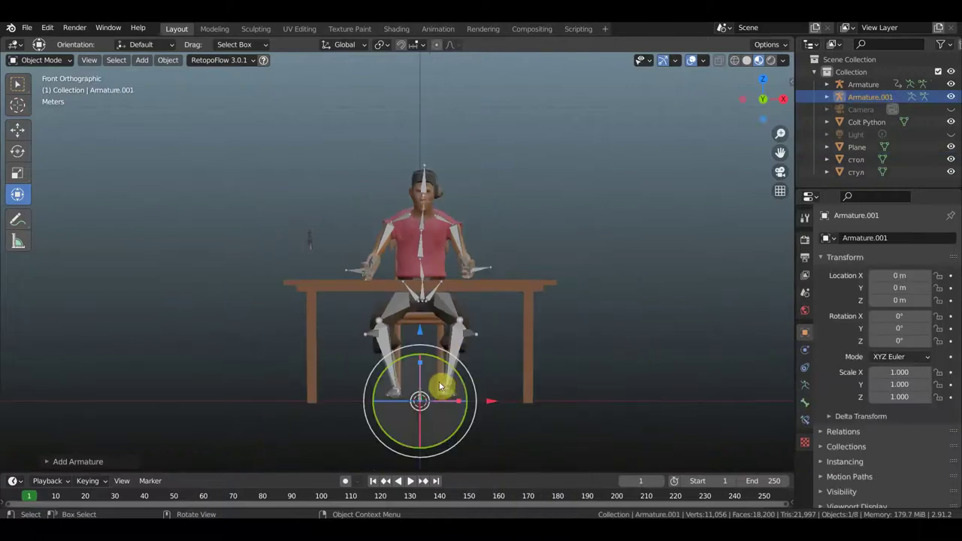
pyautogui.moveTo(421, 331)
pyautogui.mouseDown()
pyautogui.moveTo(412, 61)
pyautogui.moveTo(409, 76)
pyautogui.mouseUp()
# Move the Colt Python gun up above the character's head near the new bone.
pyautogui.click(318, 254)
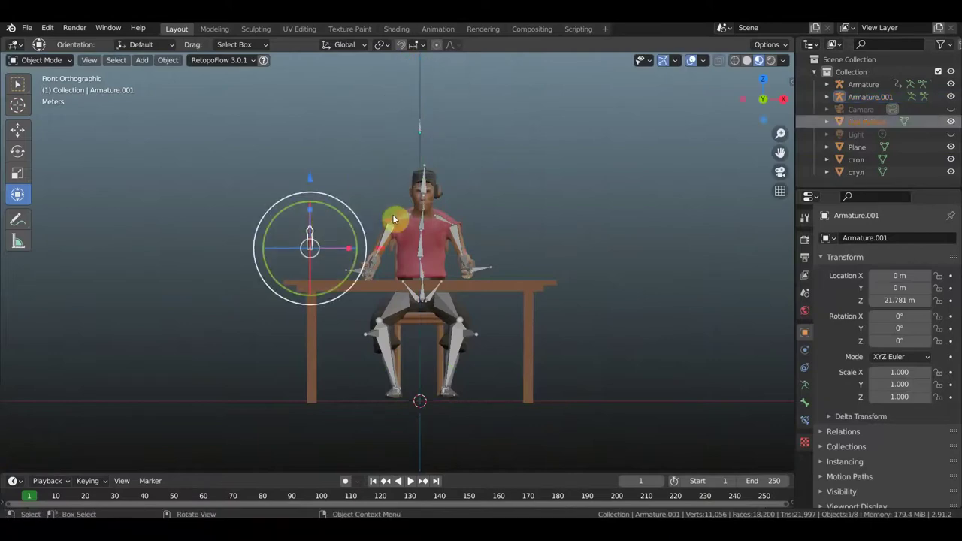
pyautogui.press('g')
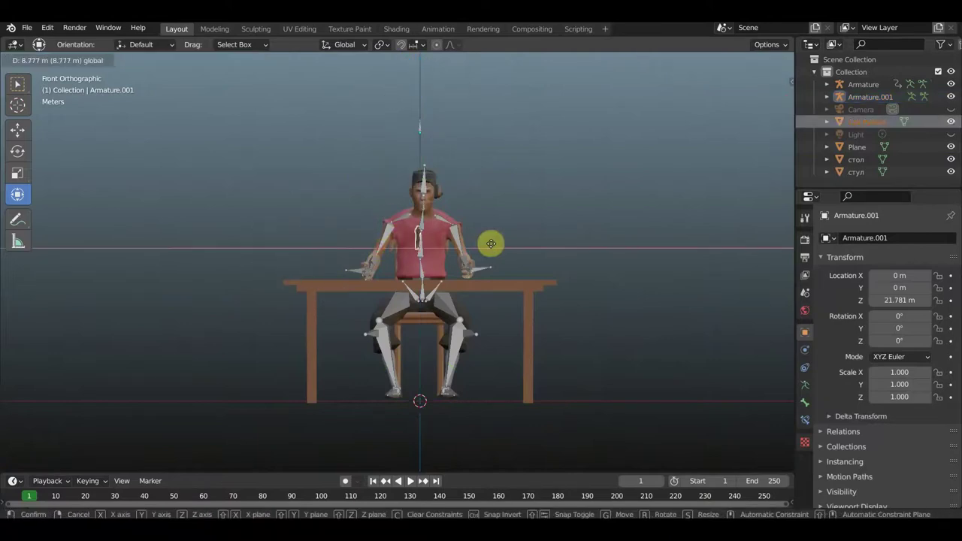
pyautogui.click(493, 242)
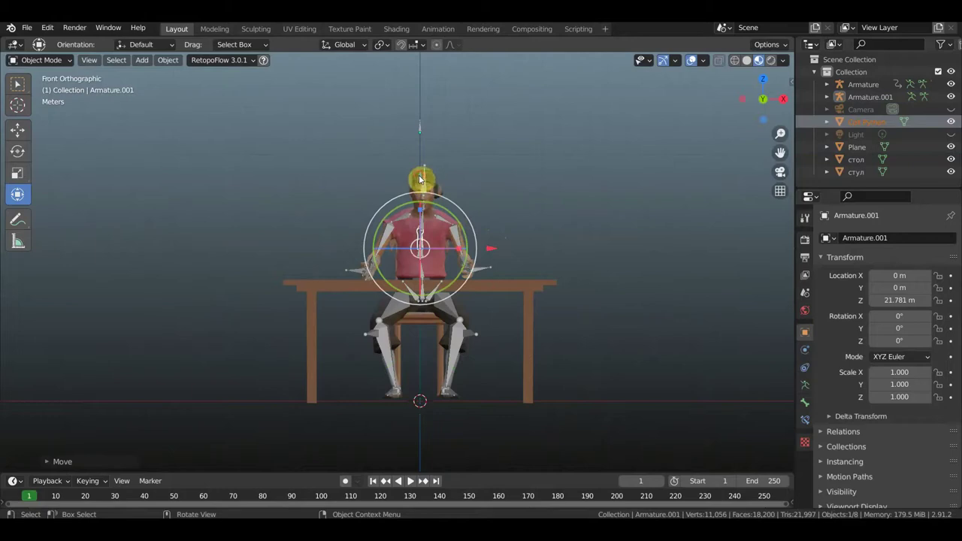
pyautogui.moveTo(419, 179); pyautogui.dragTo(418, 67)
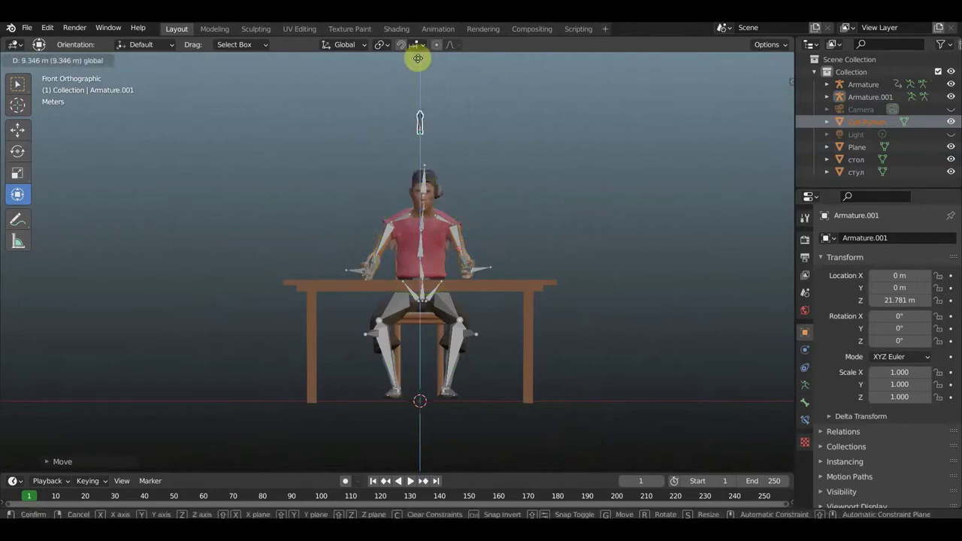
pyautogui.moveTo(418, 58); pyautogui.dragTo(417, 58)
pyautogui.moveTo(472, 101)
pyautogui.mouseDown(button='middle')
pyautogui.moveTo(591, 112)
pyautogui.moveTo(565, 185)
pyautogui.moveTo(564, 361)
pyautogui.moveTo(455, 317)
pyautogui.moveTo(418, 270)
pyautogui.mouseUp(button='middle')
pyautogui.scroll(4, 565, 186)
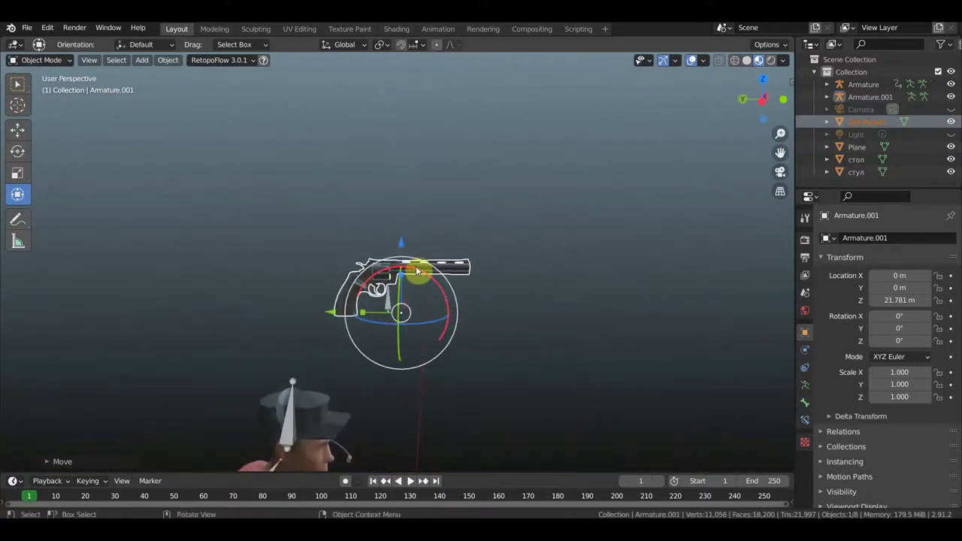
# Scale up the new bone, tip it about 88.5° horizontal, and raise it to the gun's height.
pyautogui.click(387, 304)
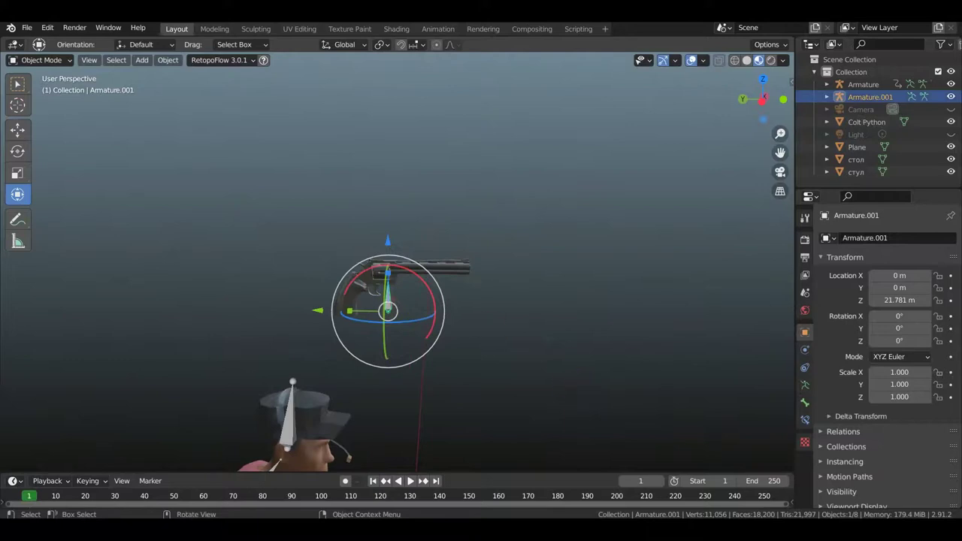
pyautogui.press('s')
pyautogui.click(746, 436)
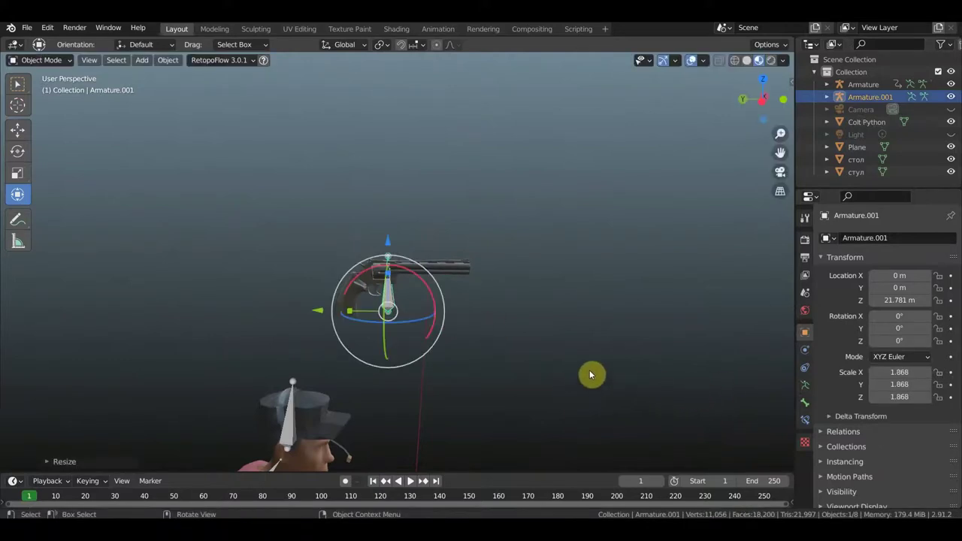
pyautogui.press('KP_3')
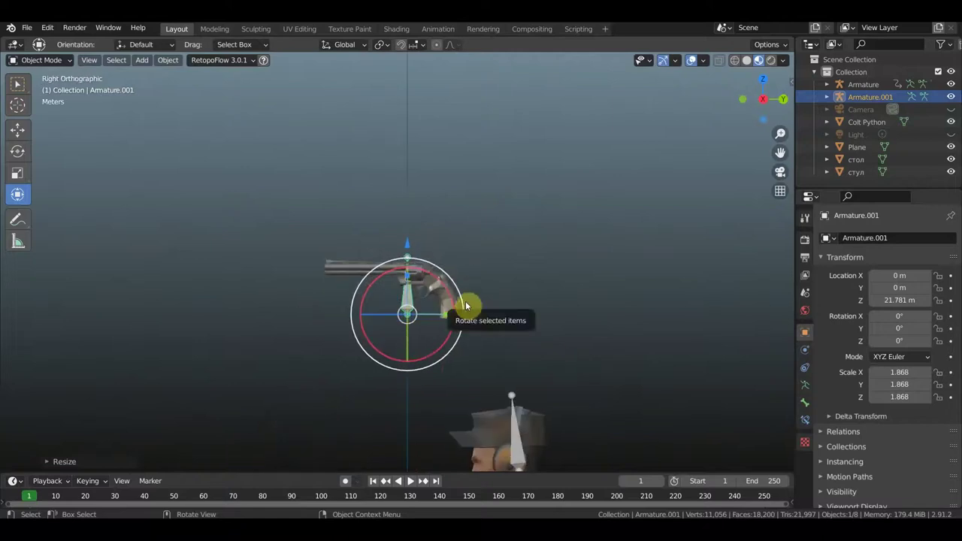
pyautogui.moveTo(461, 301); pyautogui.dragTo(394, 259)
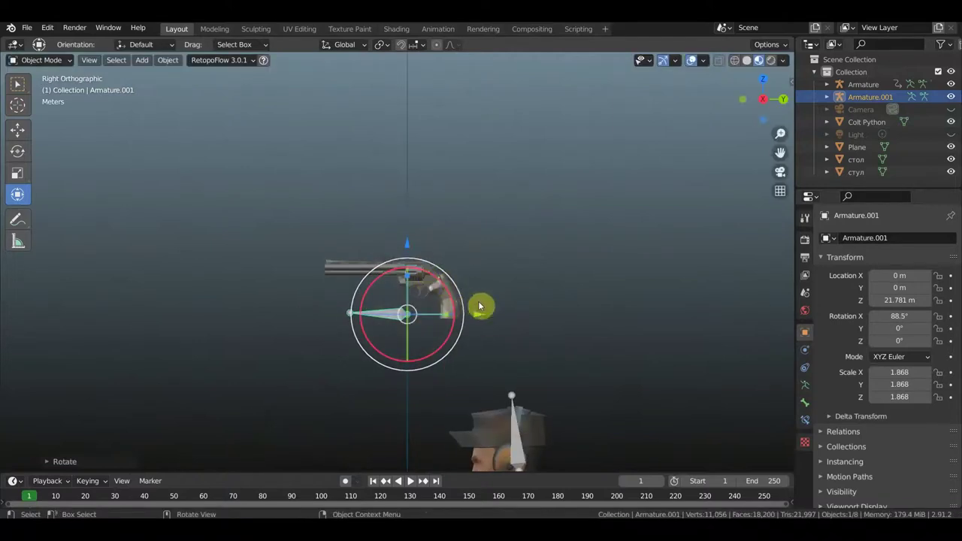
pyautogui.moveTo(407, 232); pyautogui.dragTo(411, 196)
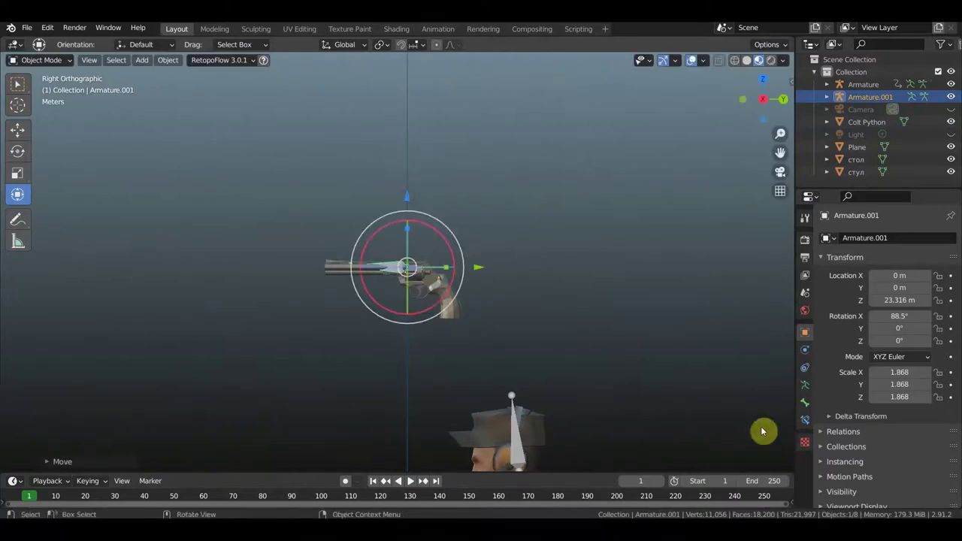
# Make the bone display In Front, then fine-tune its rotation, size and position along the barrel.
pyautogui.click(804, 385)
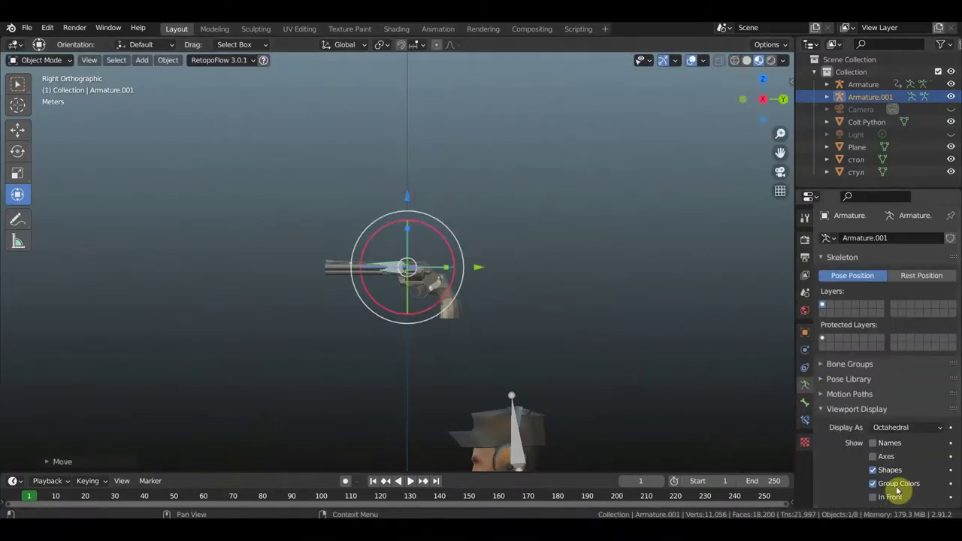
pyautogui.click(872, 497)
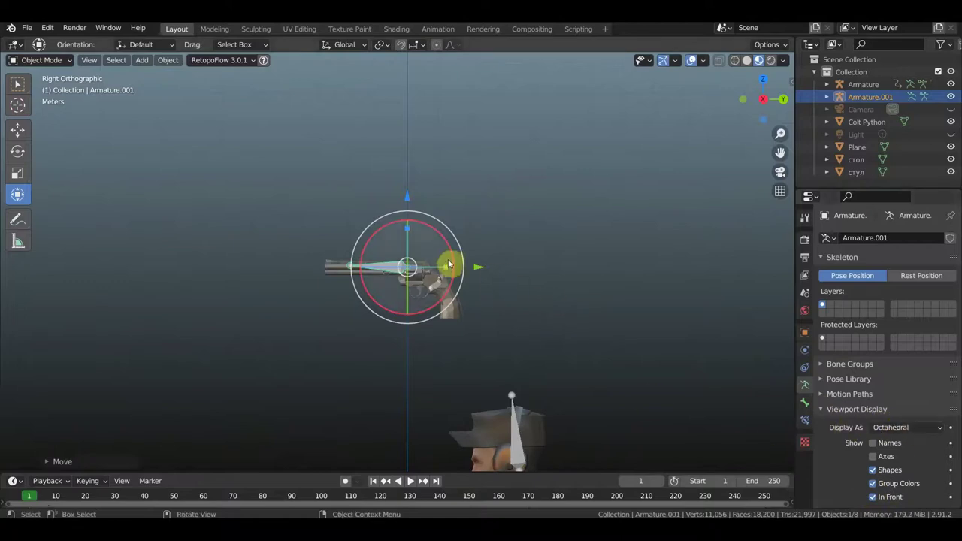
pyautogui.moveTo(446, 262); pyautogui.dragTo(462, 269)
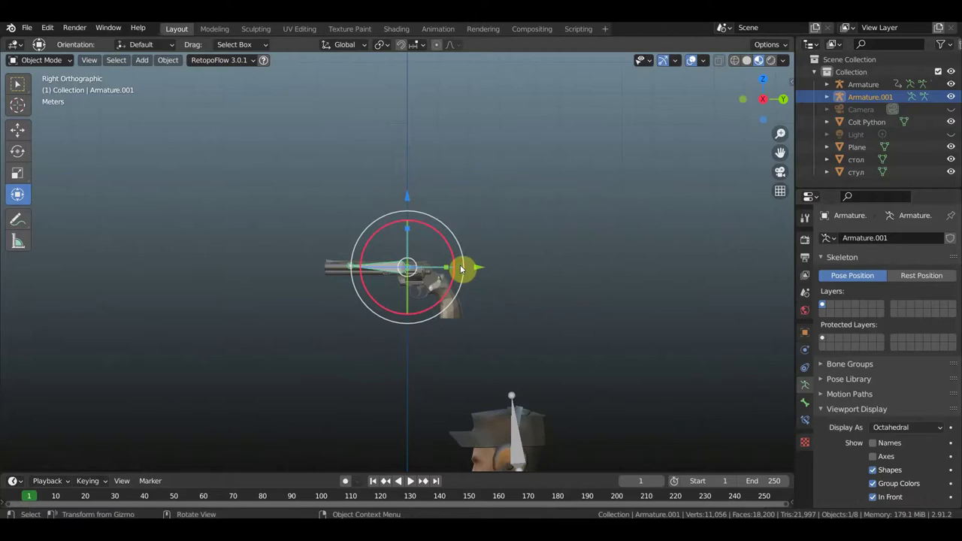
pyautogui.press('s')
pyautogui.click(558, 277)
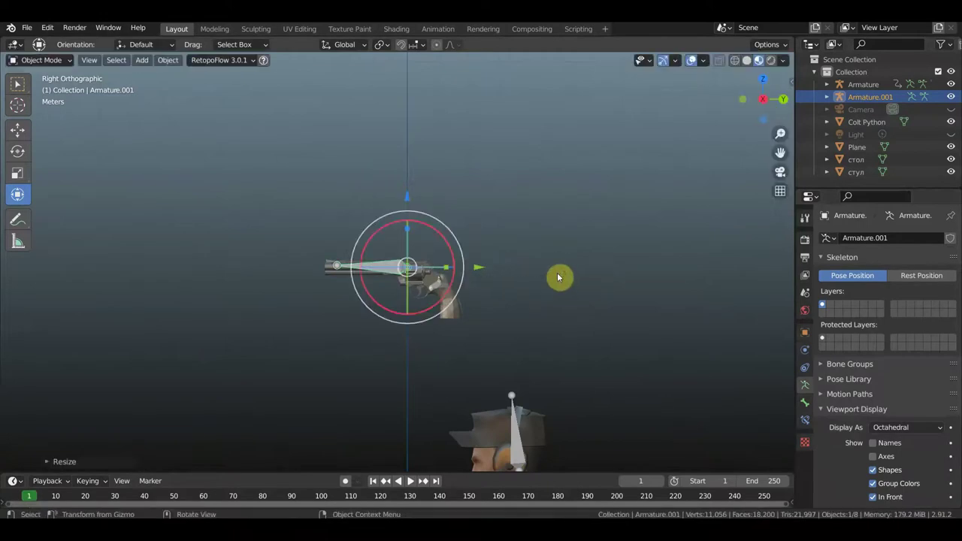
pyautogui.moveTo(488, 264); pyautogui.dragTo(516, 266)
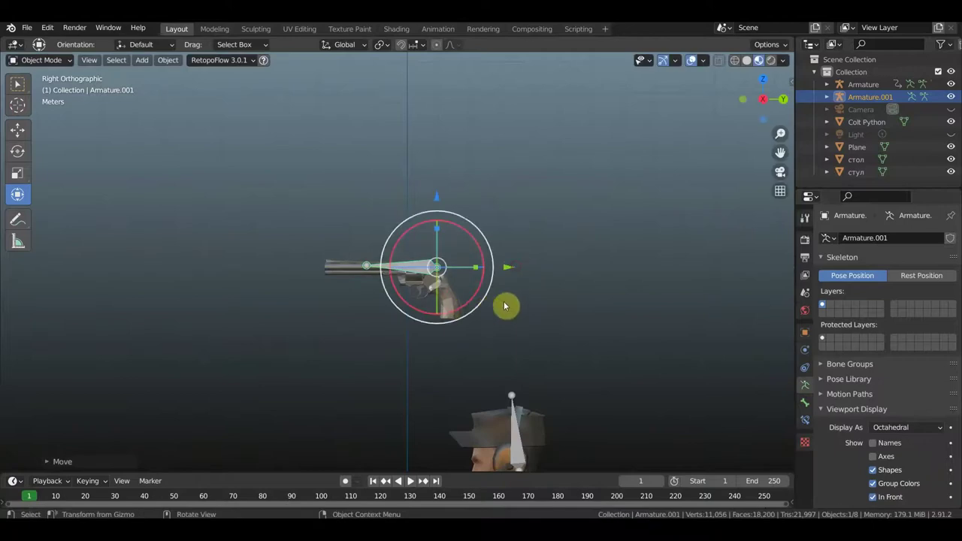
# Select the Colt Python revolver, then Armature.001 as the active object.
pyautogui.moveTo(568, 307); pyautogui.dragTo(541, 296, button='middle')
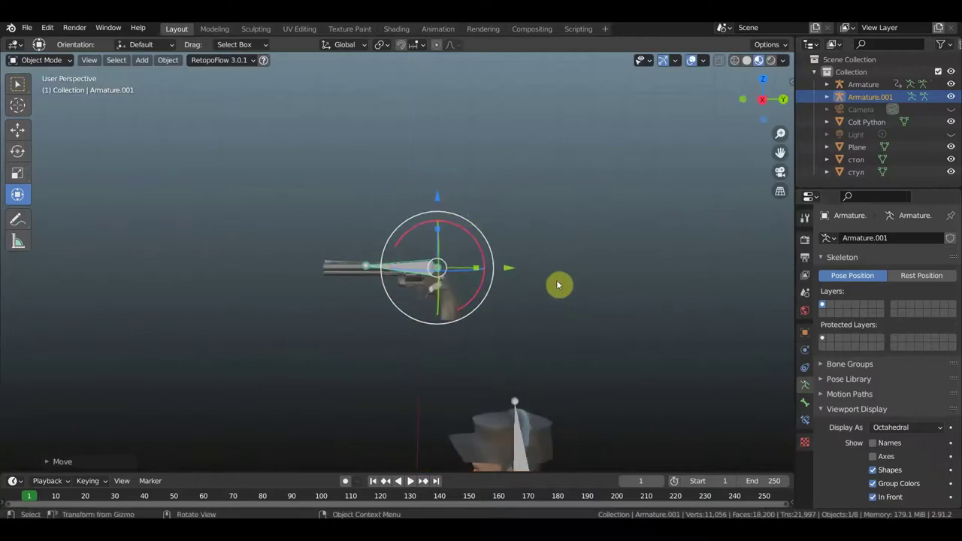
pyautogui.moveTo(537, 291)
pyautogui.mouseDown(button='middle')
pyautogui.moveTo(536, 301)
pyautogui.moveTo(683, 307)
pyautogui.moveTo(530, 306)
pyautogui.moveTo(650, 300)
pyautogui.moveTo(433, 281)
pyautogui.moveTo(491, 271)
pyautogui.mouseUp(button='middle')
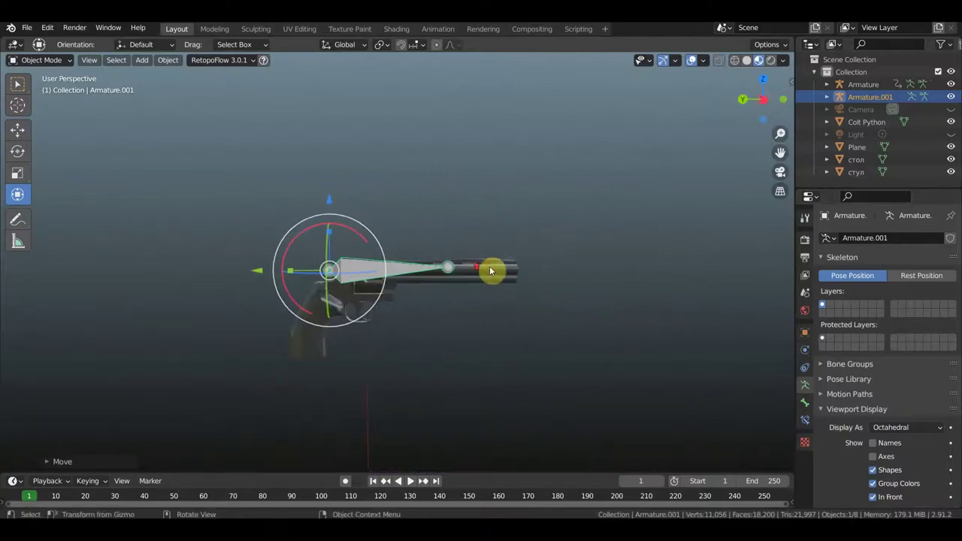
pyautogui.click(455, 272)
pyautogui.click(428, 241)
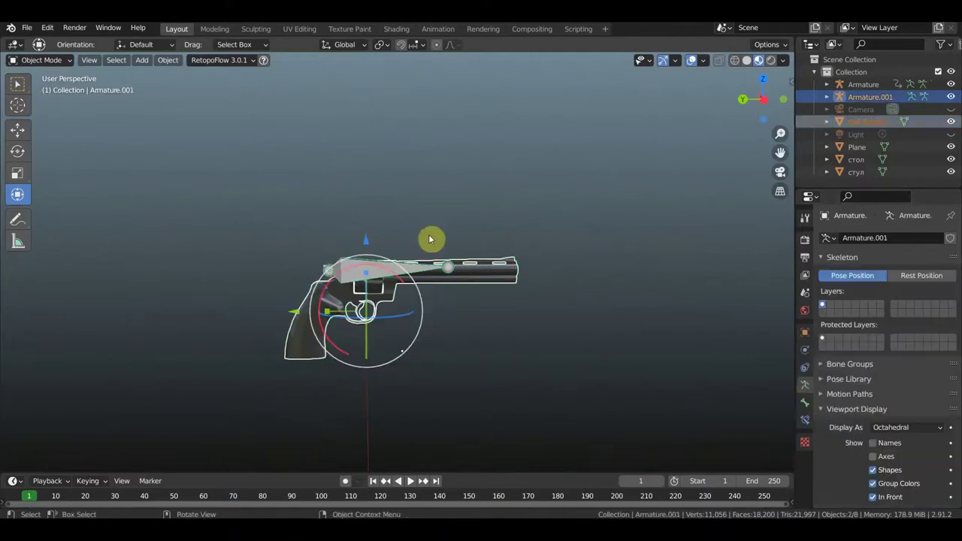
# Parent the revolver to Armature.001 with Ctrl+P > Object.
pyautogui.hotkey('ctrl', 'p')
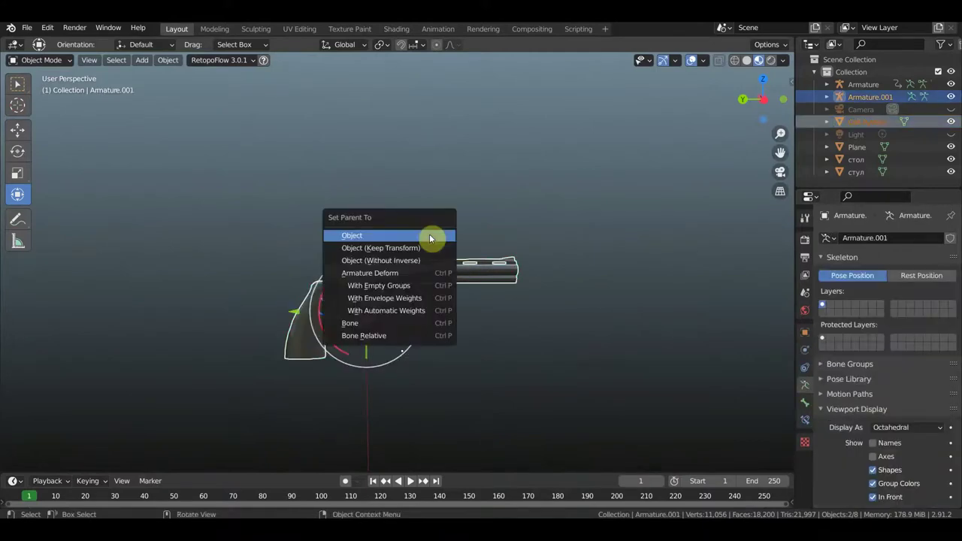
pyautogui.click(418, 310)
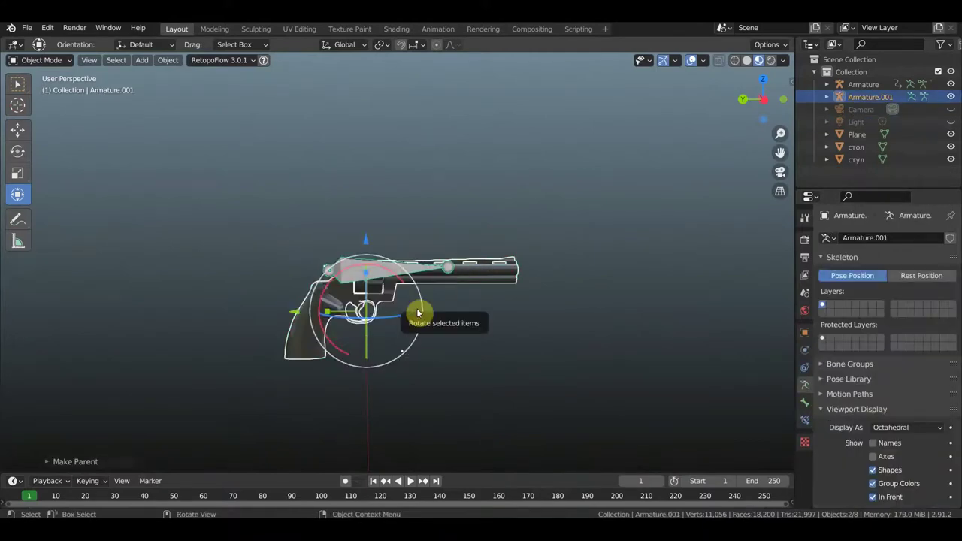
pyautogui.scroll(-4, 419, 304)
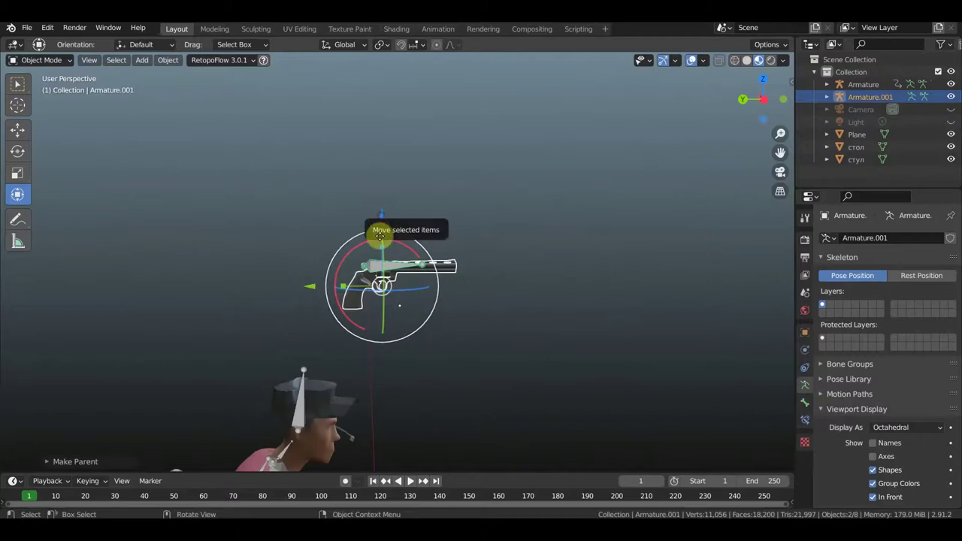
# Move the revolver down beside the character's face and rotate the bone about 33°.
pyautogui.moveTo(382, 220); pyautogui.dragTo(472, 384)
pyautogui.moveTo(471, 384)
pyautogui.mouseDown(button='middle')
pyautogui.moveTo(322, 363)
pyautogui.moveTo(429, 365)
pyautogui.mouseUp(button='middle')
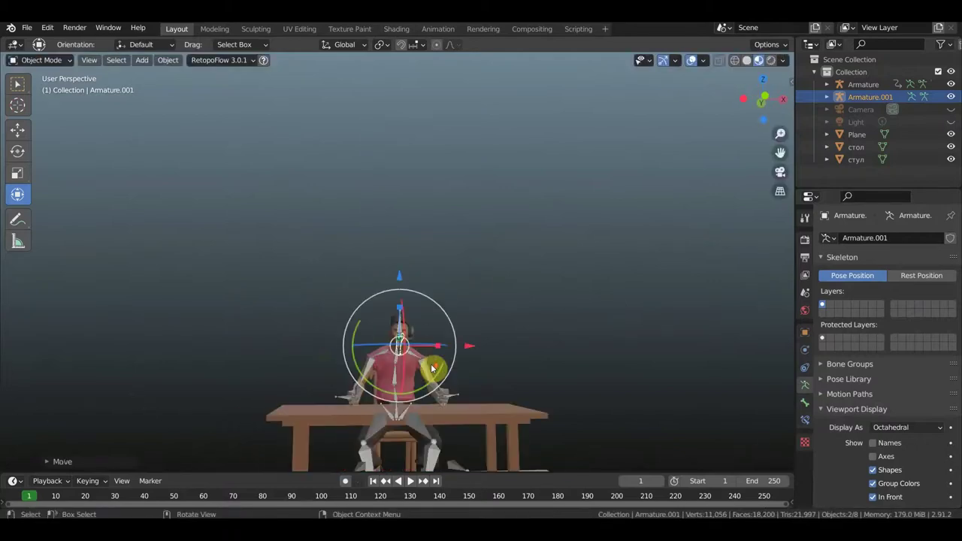
pyautogui.moveTo(449, 318)
pyautogui.mouseDown()
pyautogui.moveTo(444, 402)
pyautogui.moveTo(468, 393)
pyautogui.mouseUp()
pyautogui.moveTo(467, 393)
pyautogui.mouseDown(button='middle')
pyautogui.moveTo(603, 389)
pyautogui.moveTo(490, 336)
pyautogui.moveTo(453, 119)
pyautogui.moveTo(440, 165)
pyautogui.mouseUp(button='middle')
# Rotate the gun bone and drop it down beside the character's hand.
pyautogui.press('r')
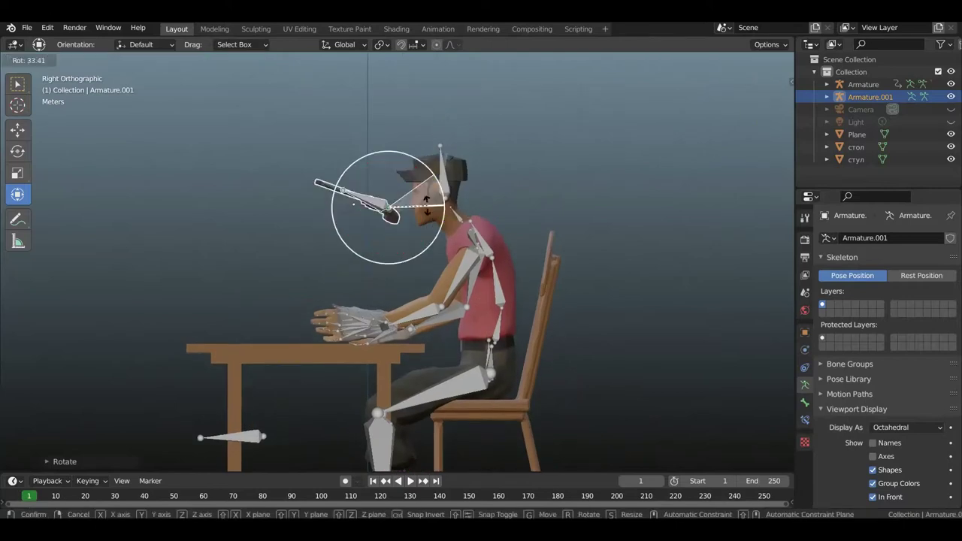
pyautogui.click(403, 166)
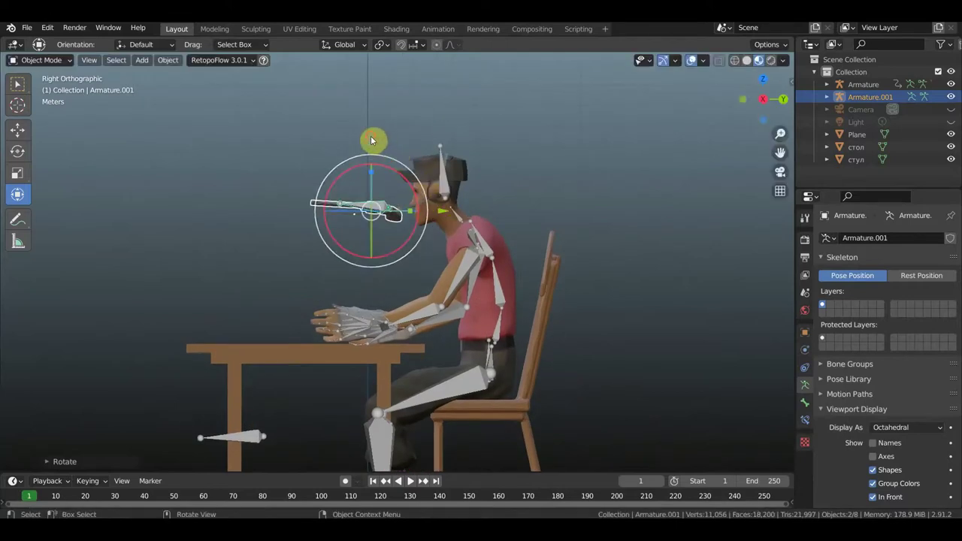
pyautogui.press('g')
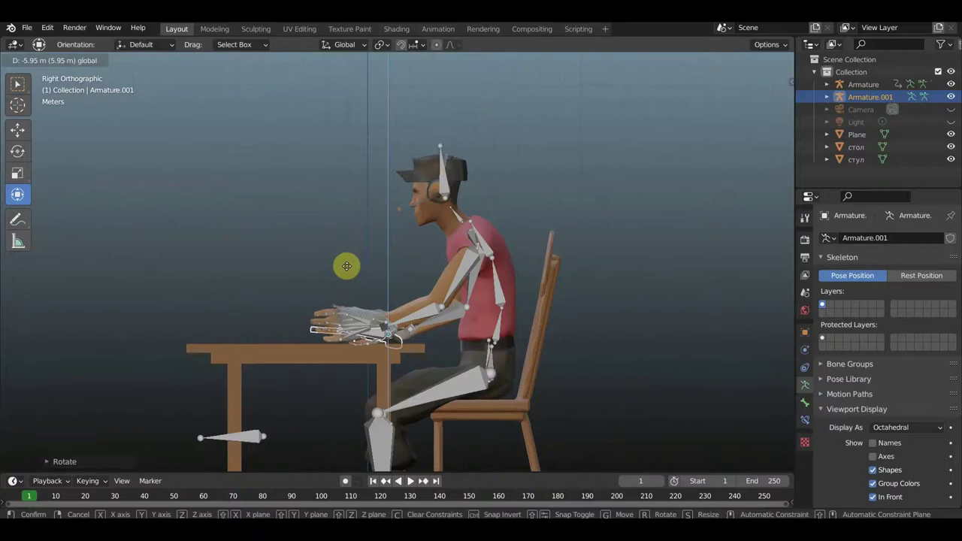
pyautogui.click(346, 266)
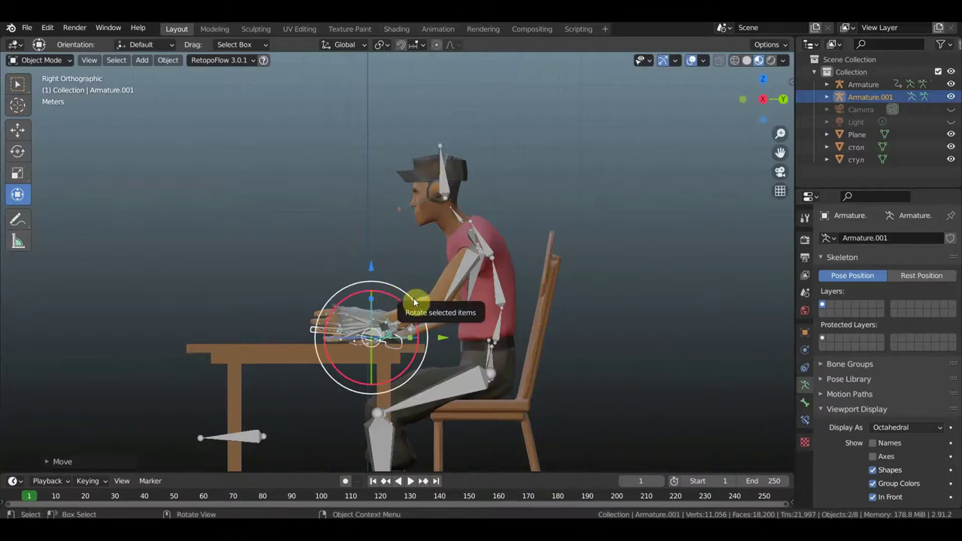
# Turn the revolver to lie roughly horizontal and lower it along Z to table height.
pyautogui.moveTo(413, 302); pyautogui.dragTo(409, 293)
pyautogui.moveTo(421, 300)
pyautogui.mouseDown(button='middle')
pyautogui.moveTo(547, 303)
pyautogui.moveTo(528, 299)
pyautogui.moveTo(553, 199)
pyautogui.mouseUp(button='middle')
pyautogui.scroll(3, 546, 303)
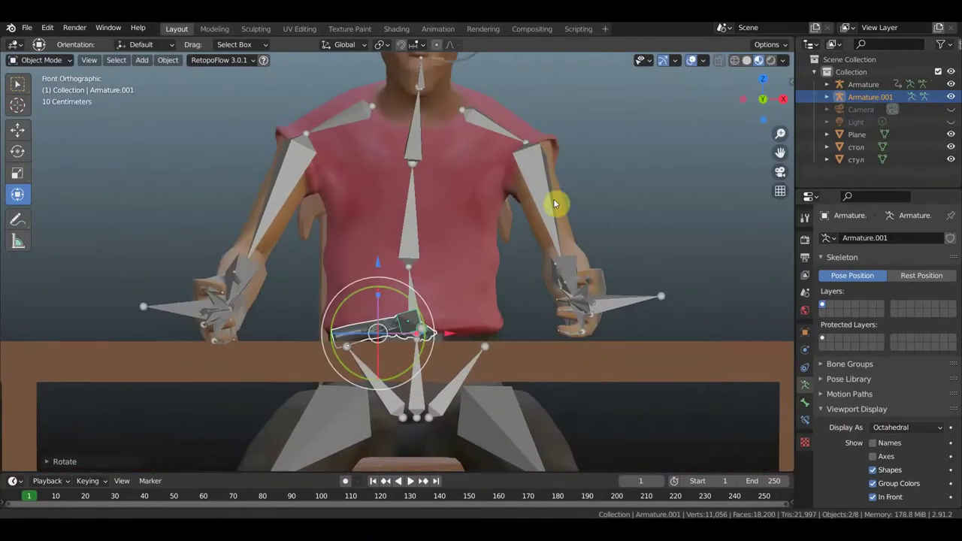
pyautogui.moveTo(433, 308); pyautogui.dragTo(398, 250)
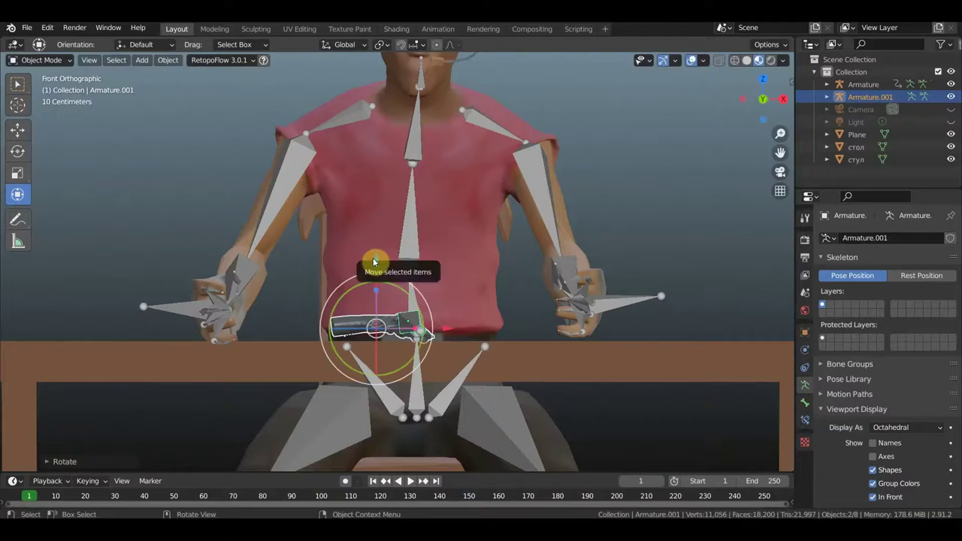
pyautogui.press('g')
pyautogui.press('z')
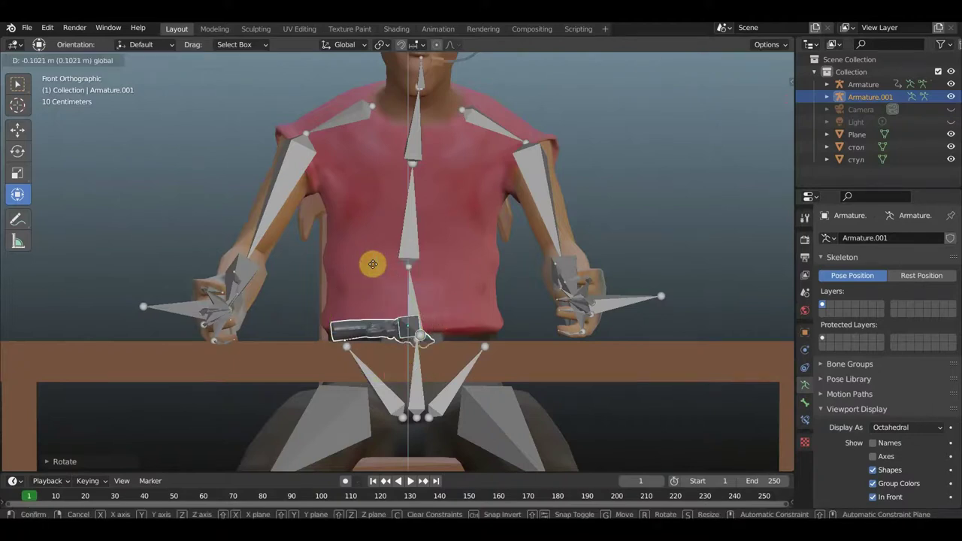
pyautogui.click(372, 268)
# In Right view, rotate the revolver flat on the tabletop, then check it from Front view.
pyautogui.moveTo(372, 267)
pyautogui.mouseDown(button='middle')
pyautogui.moveTo(486, 294)
pyautogui.moveTo(526, 285)
pyautogui.moveTo(562, 295)
pyautogui.mouseUp(button='middle')
pyautogui.press('KP_3')
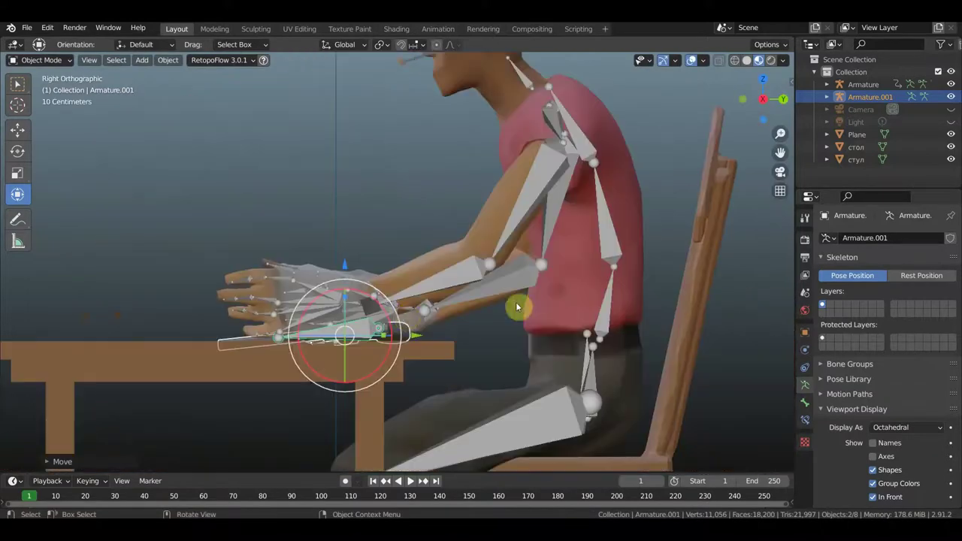
pyautogui.moveTo(397, 315); pyautogui.dragTo(399, 316)
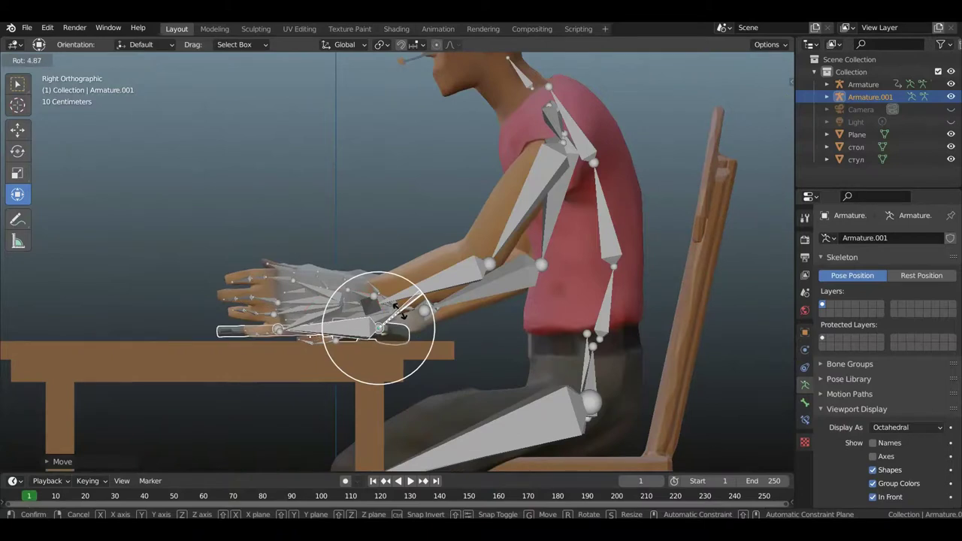
pyautogui.moveTo(399, 314); pyautogui.dragTo(425, 322)
pyautogui.press('r')
pyautogui.click(558, 385)
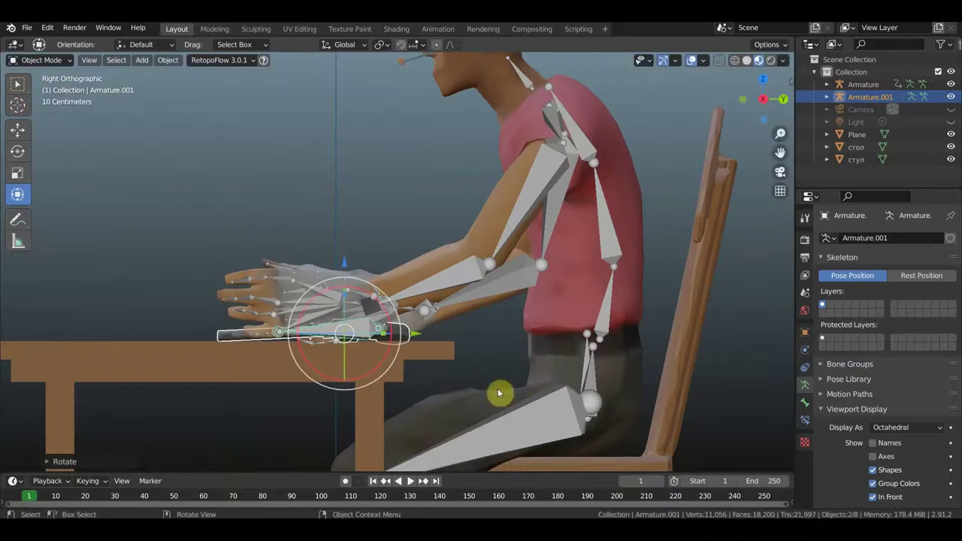
pyautogui.moveTo(457, 389)
pyautogui.mouseDown(button='middle')
pyautogui.moveTo(565, 349)
pyautogui.moveTo(399, 374)
pyautogui.moveTo(496, 325)
pyautogui.moveTo(516, 304)
pyautogui.moveTo(521, 259)
pyautogui.moveTo(609, 258)
pyautogui.moveTo(557, 249)
pyautogui.mouseUp(button='middle')
pyautogui.press('KP_1')
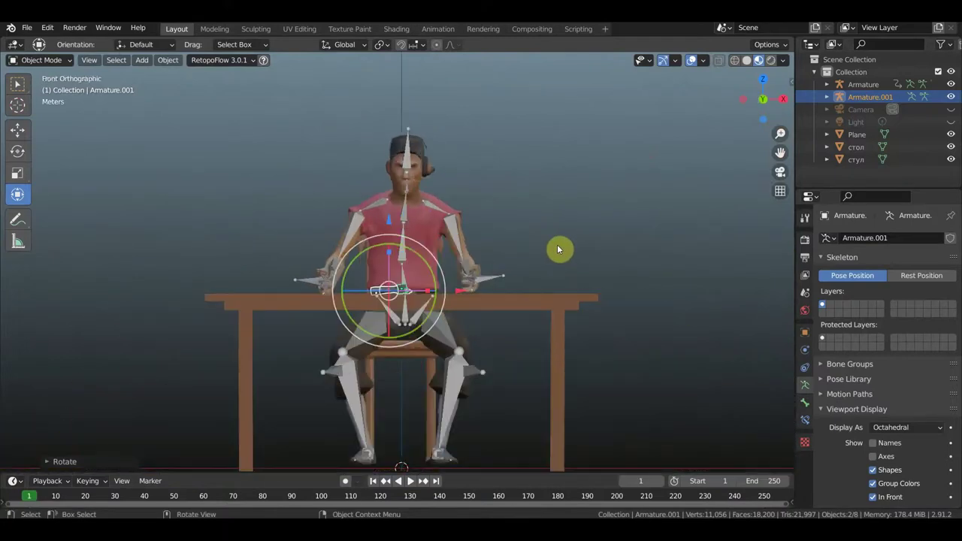
# Import 'риг лампа пиксар .fbx' from the Desktop via File > Import > FBX.
pyautogui.scroll(-2, 557, 250)
pyautogui.scroll(-1, 557, 249)
pyautogui.moveTo(557, 249); pyautogui.dragTo(523, 259, button='middle')
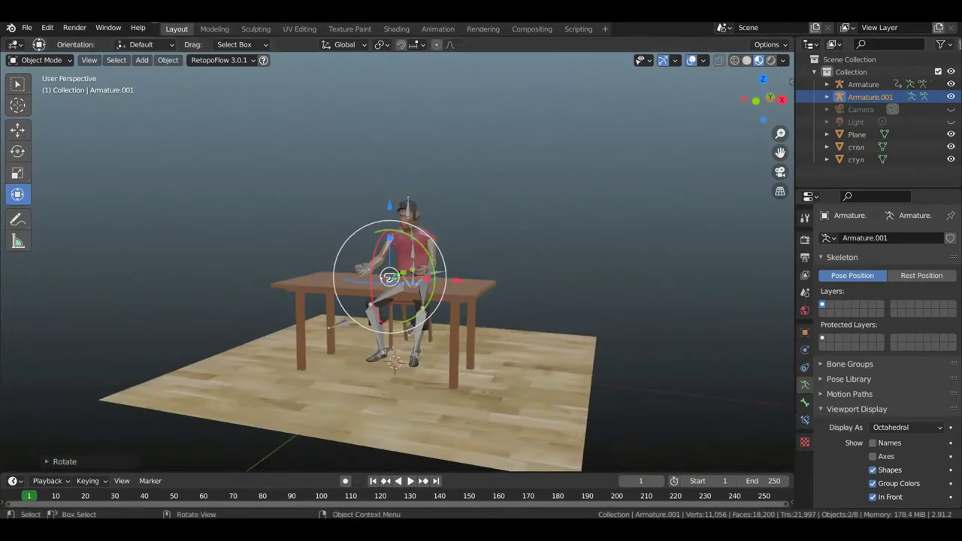
pyautogui.click(27, 29)
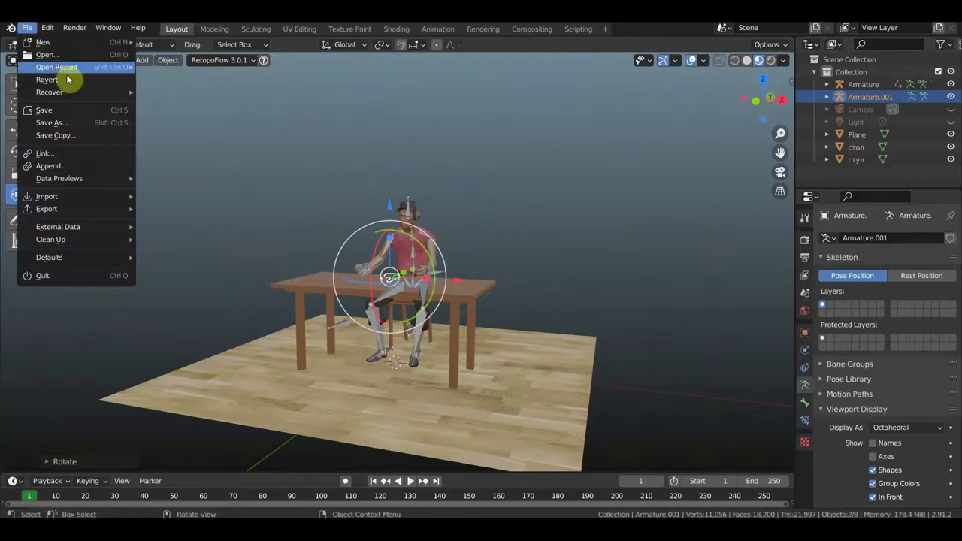
pyautogui.moveTo(47, 196)
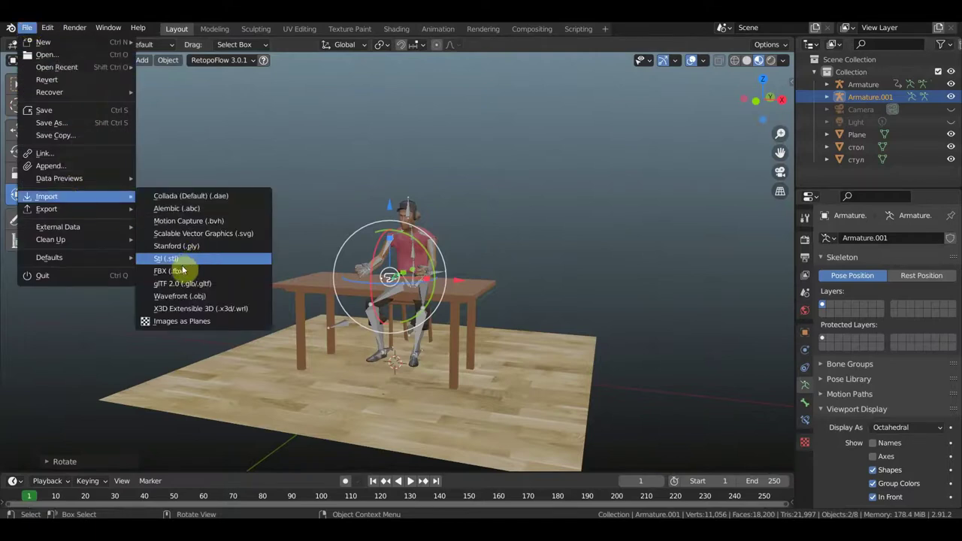
pyautogui.click(180, 270)
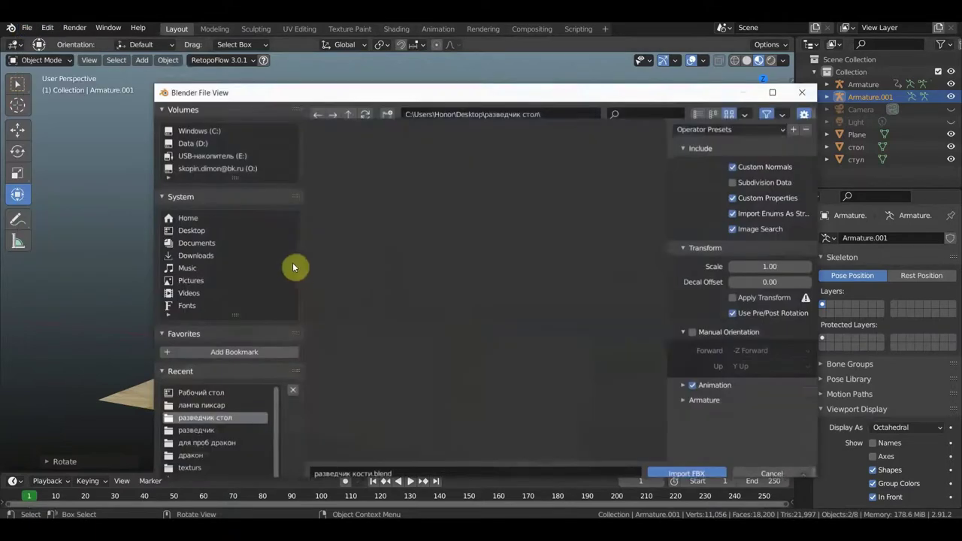
pyautogui.click(189, 230)
pyautogui.scroll(-2, 575, 348)
pyautogui.scroll(-2, 557, 348)
pyautogui.click(487, 365)
pyautogui.click(684, 465)
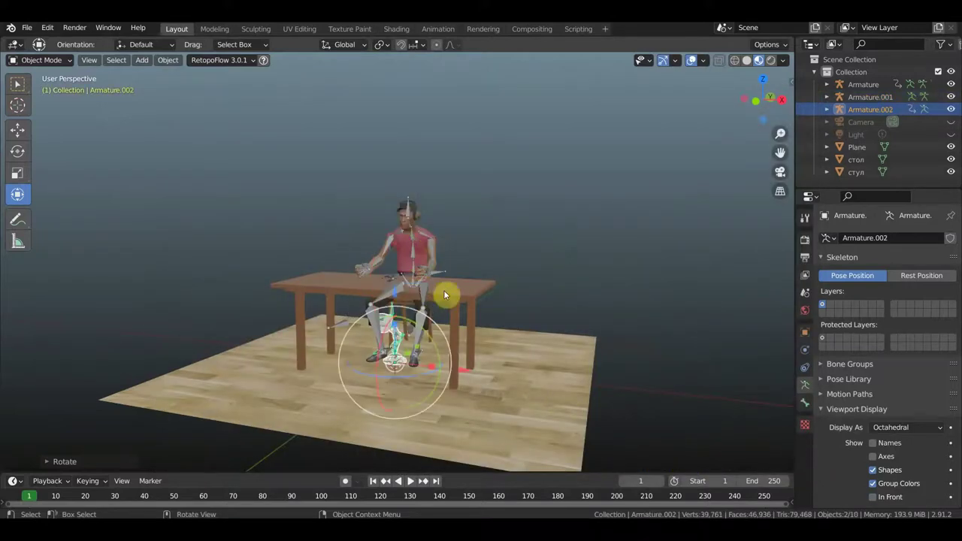
# Raise the lamp rig along Z and rotate it in top view.
pyautogui.press('g')
pyautogui.press('z')
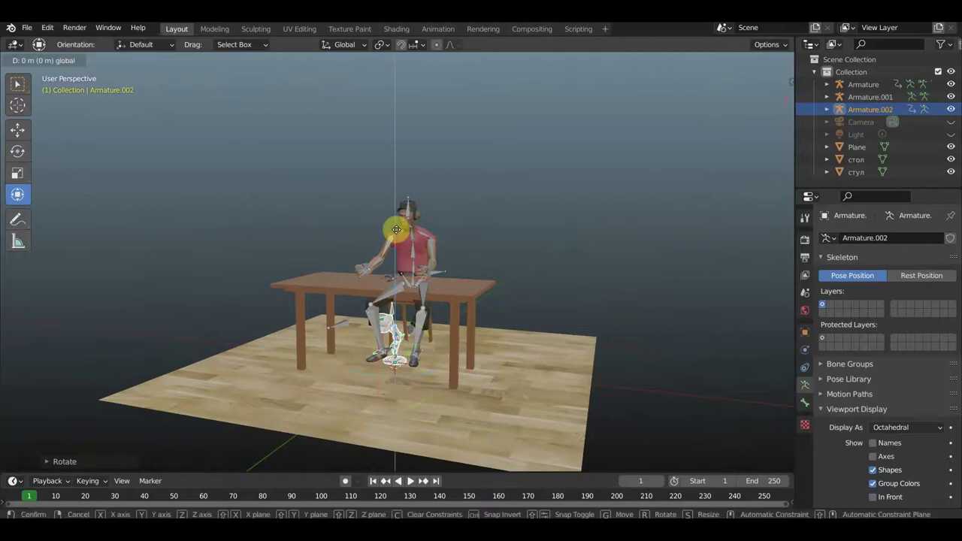
pyautogui.click(443, 204)
pyautogui.press('KP_7')
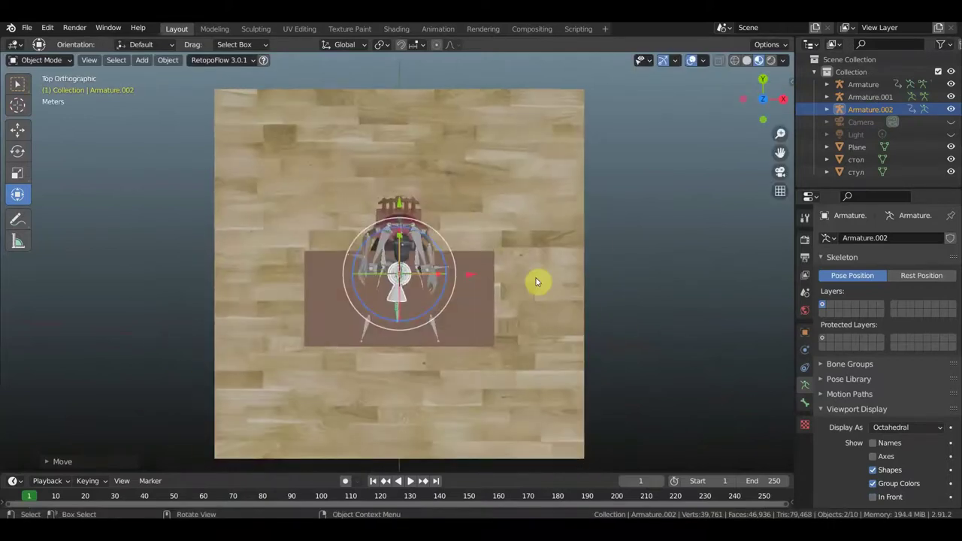
pyautogui.press('r')
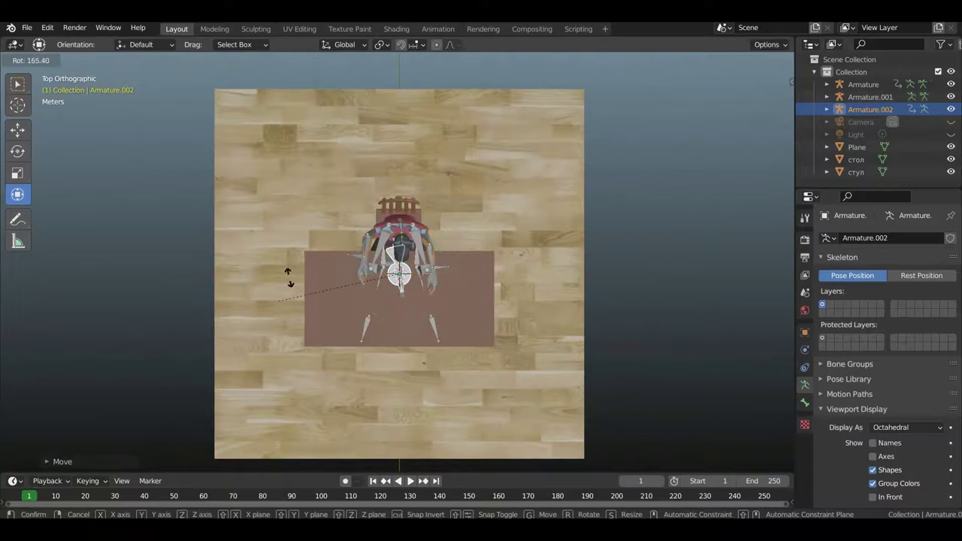
pyautogui.click(318, 224)
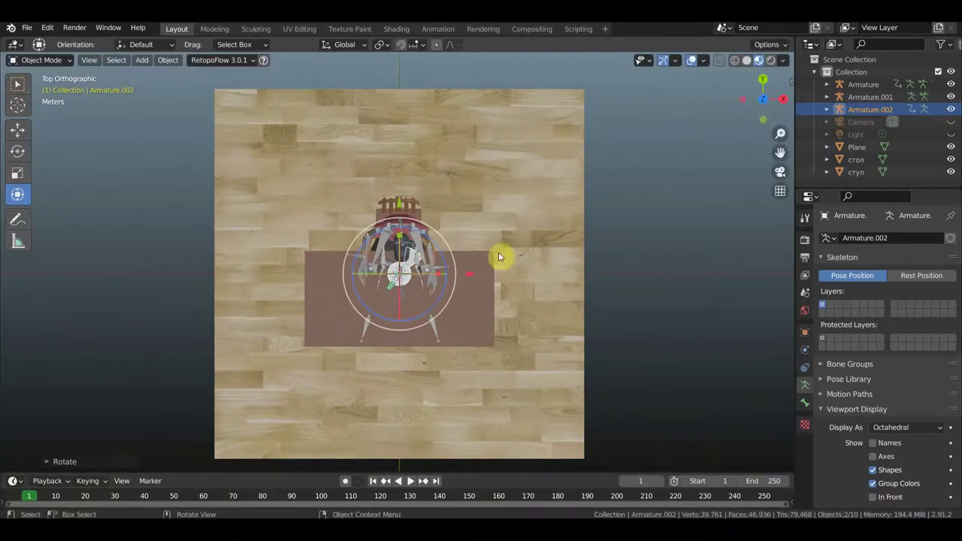
# Move the lamp rig to the table's left side and adjust its height in front view.
pyautogui.press('g')
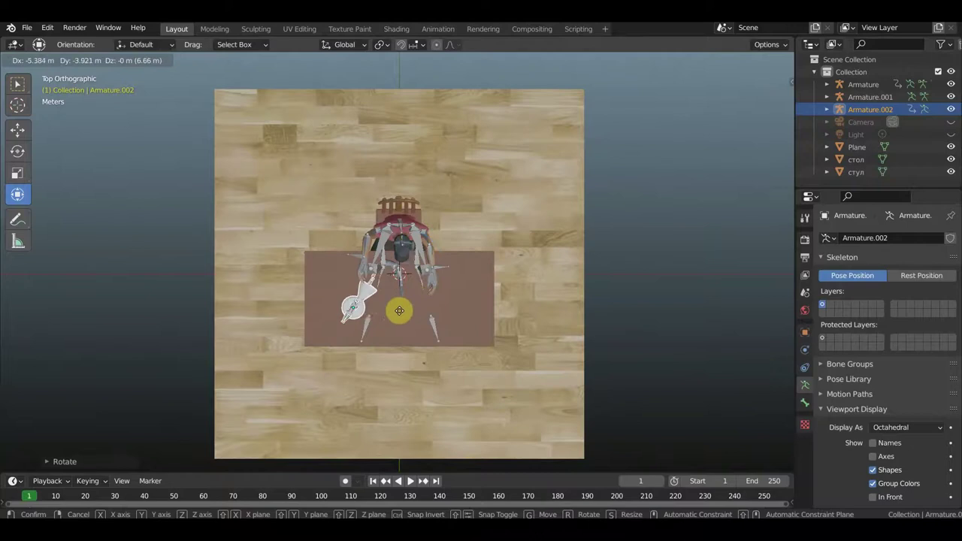
pyautogui.click(401, 314)
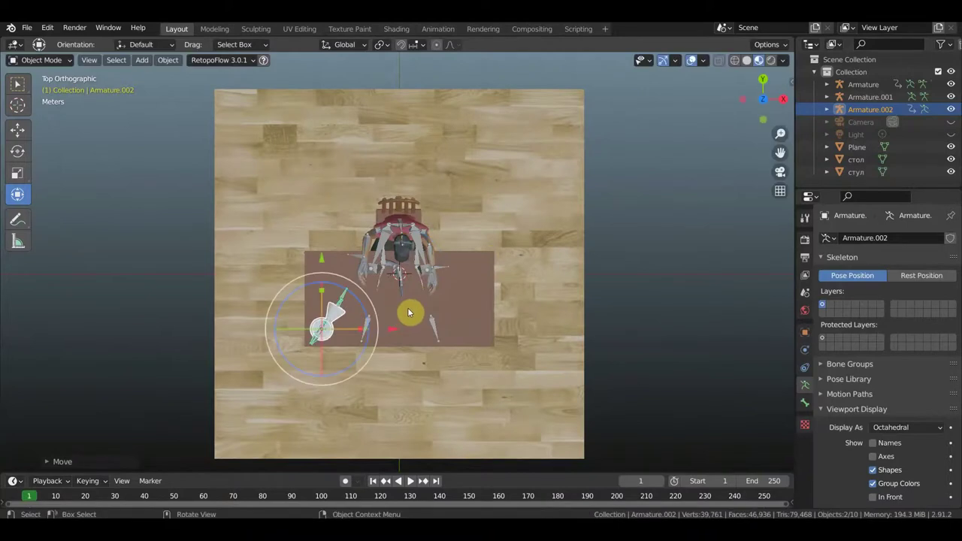
pyautogui.press('KP_1')
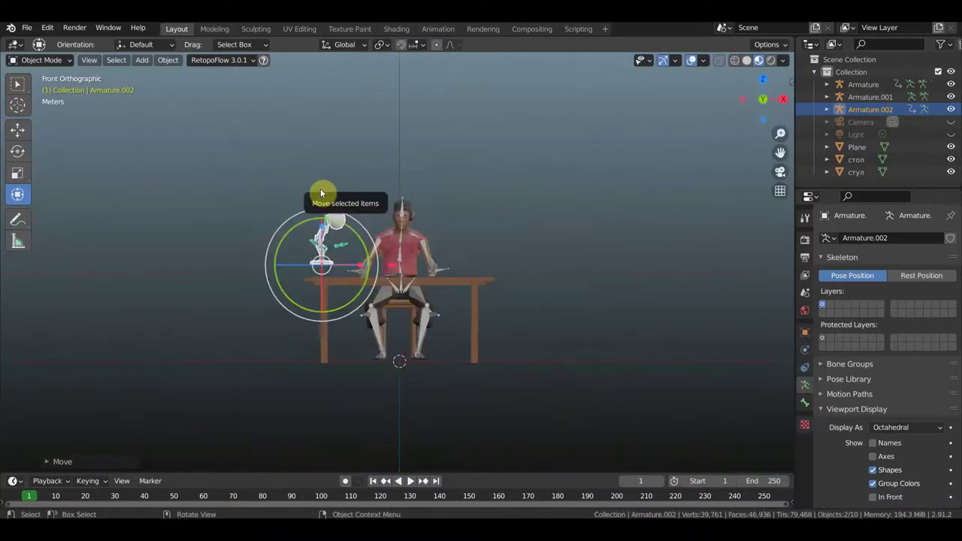
pyautogui.moveTo(321, 193); pyautogui.dragTo(320, 203)
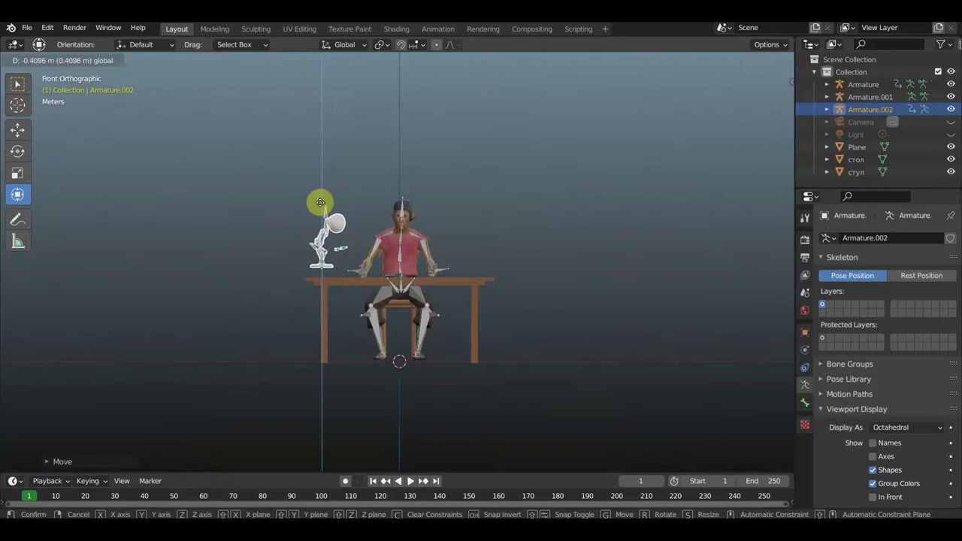
pyautogui.moveTo(321, 206); pyautogui.dragTo(376, 242)
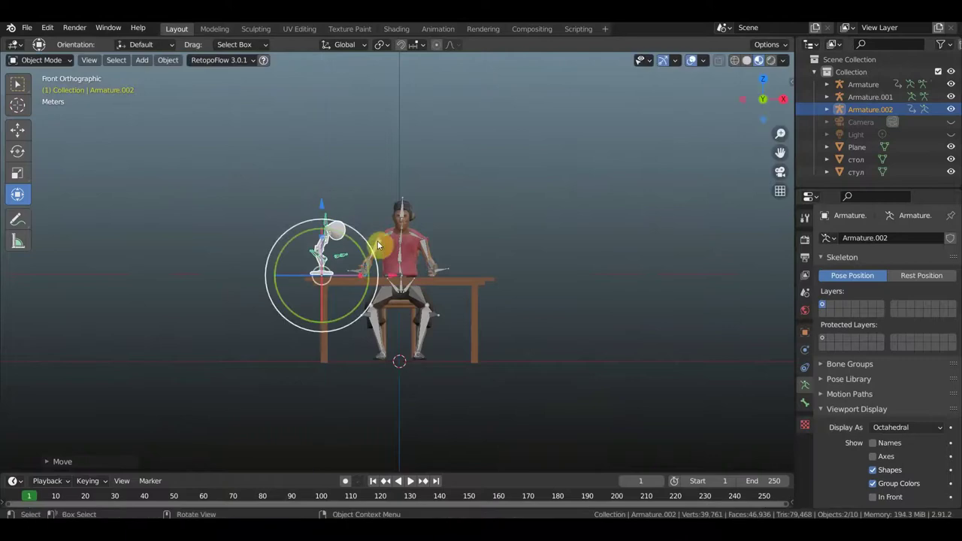
pyautogui.press('g')
pyautogui.click(406, 278)
# Slide the lamp rig sideways into place on the tabletop and view it in perspective.
pyautogui.scroll(5, 405, 272)
pyautogui.click(256, 157)
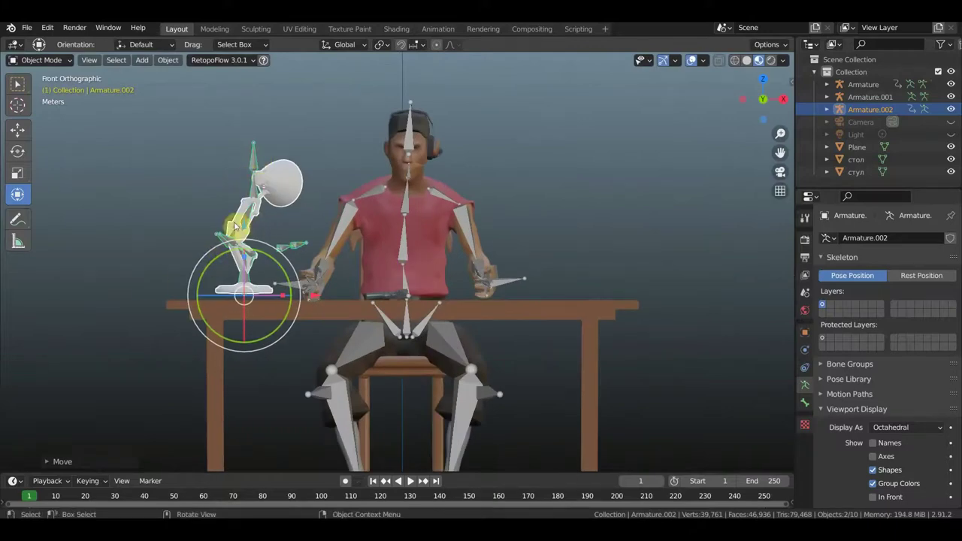
pyautogui.press('g')
pyautogui.click(541, 221)
pyautogui.moveTo(542, 221)
pyautogui.mouseDown(button='middle')
pyautogui.moveTo(504, 263)
pyautogui.moveTo(444, 278)
pyautogui.moveTo(466, 260)
pyautogui.moveTo(290, 206)
pyautogui.mouseUp(button='middle')
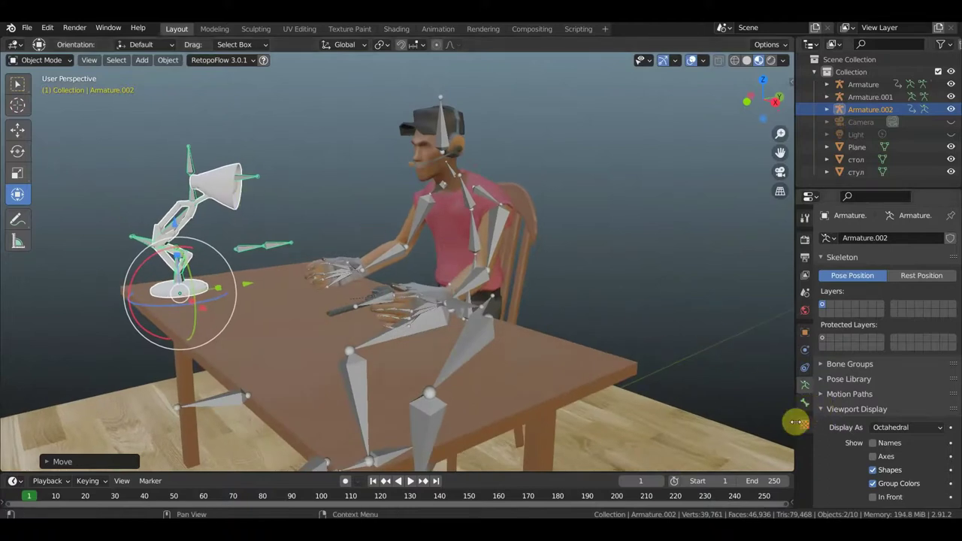
# Select the lamp mesh and drag its Base Color value down to a mid grey.
pyautogui.click(225, 202)
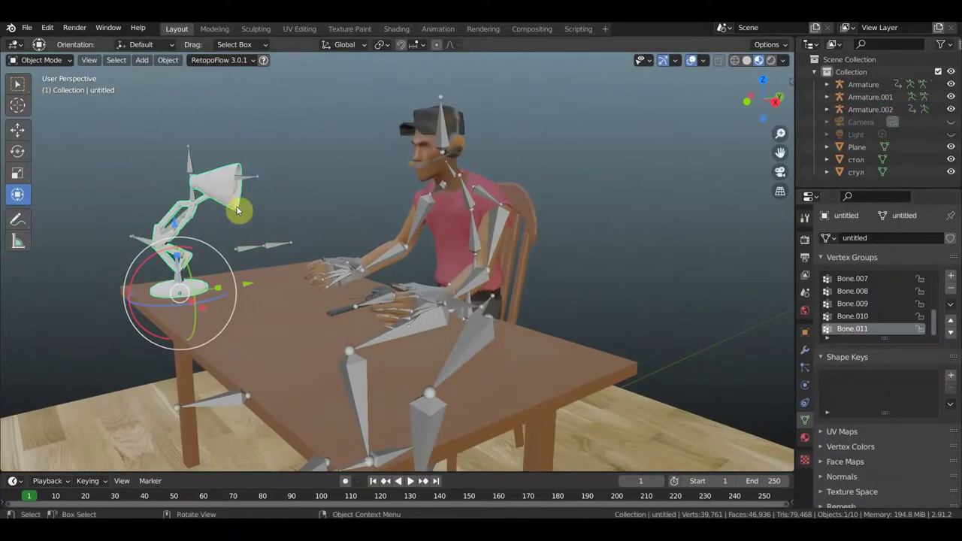
pyautogui.click(804, 439)
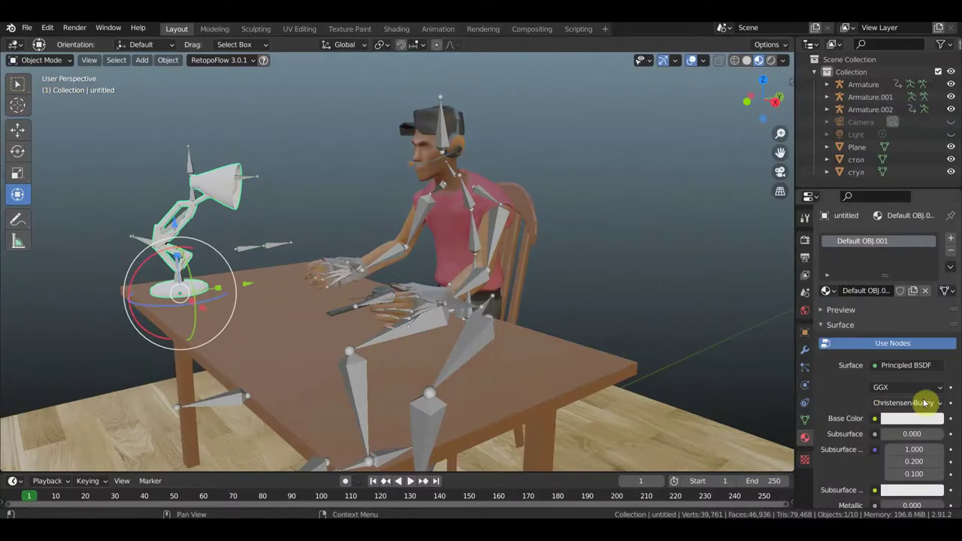
pyautogui.click(912, 420)
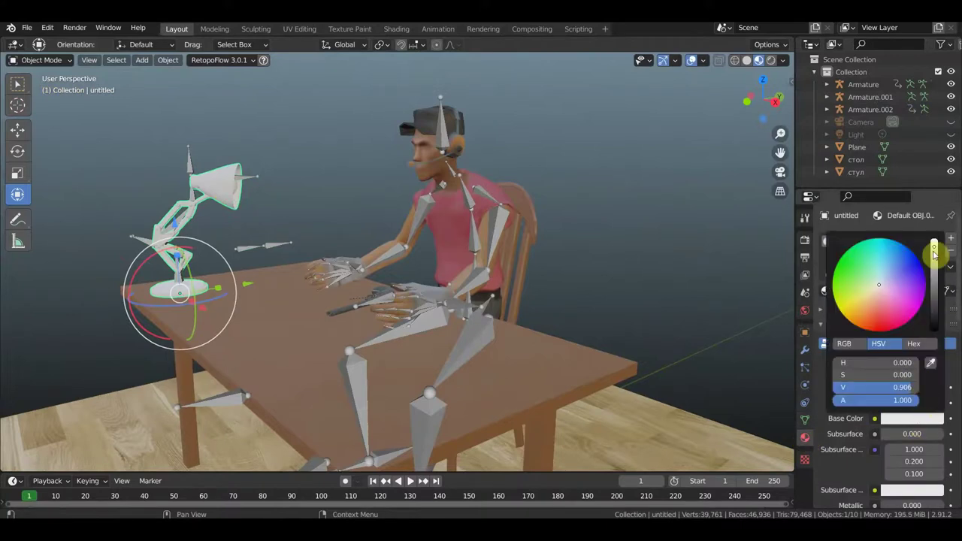
pyautogui.moveTo(935, 250); pyautogui.dragTo(934, 282)
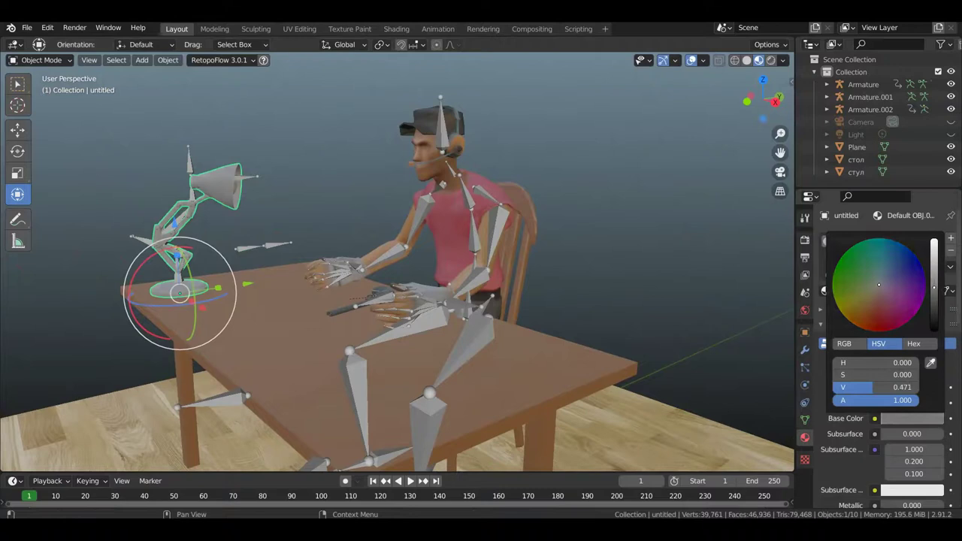
pyautogui.moveTo(934, 287); pyautogui.dragTo(934, 291)
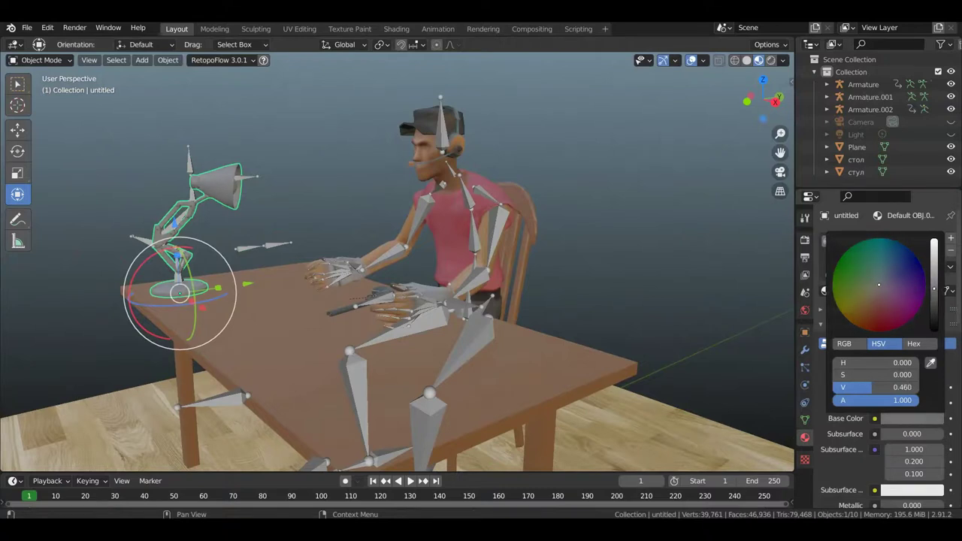
pyautogui.moveTo(934, 288); pyautogui.dragTo(937, 290)
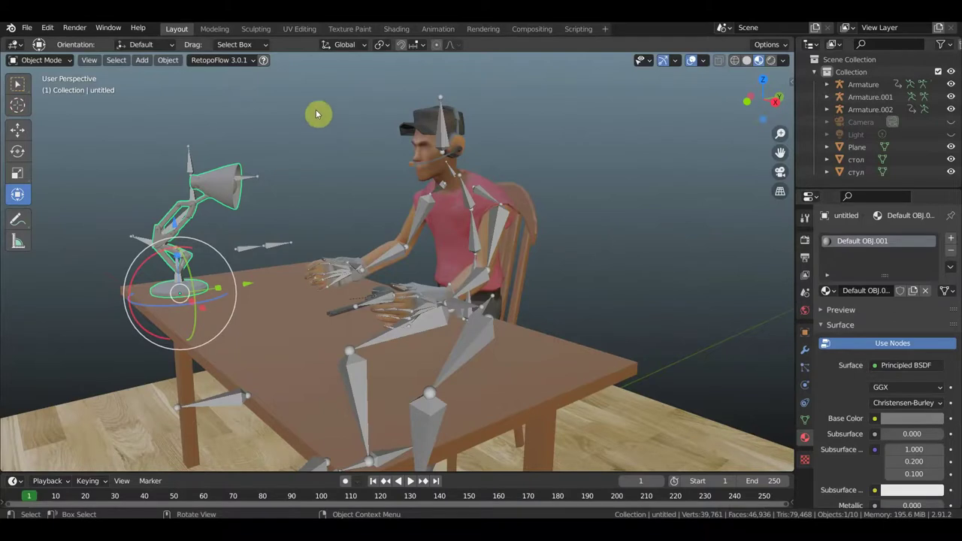
# In Shading, set the lamp's Metallic 0.847, Specular 0.155 and Roughness 0.387.
pyautogui.click(397, 30)
pyautogui.moveTo(614, 478); pyautogui.dragTo(619, 395, button='middle')
pyautogui.moveTo(443, 416); pyautogui.dragTo(508, 417)
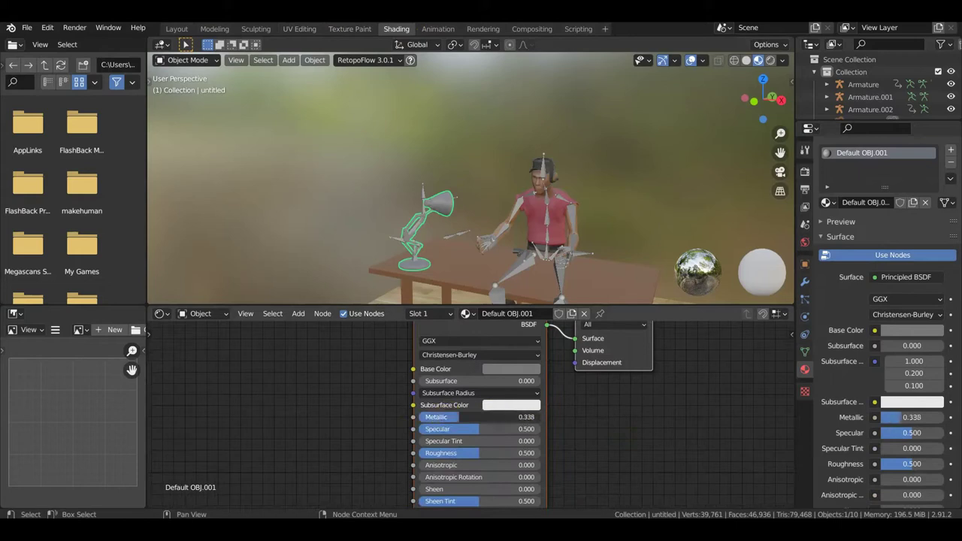
pyautogui.moveTo(476, 429)
pyautogui.mouseDown()
pyautogui.moveTo(460, 429)
pyautogui.moveTo(458, 453)
pyautogui.mouseUp()
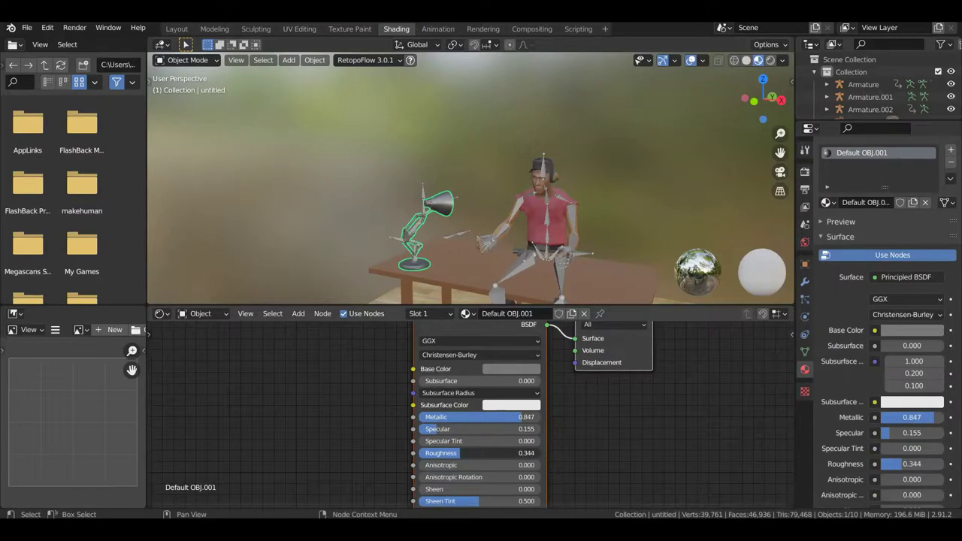
pyautogui.moveTo(466, 452); pyautogui.dragTo(500, 350)
# Return to the Layout workspace with the view on the character at the table.
pyautogui.moveTo(500, 218)
pyautogui.mouseDown(button='middle')
pyautogui.moveTo(323, 229)
pyautogui.moveTo(452, 219)
pyautogui.mouseUp(button='middle')
pyautogui.press('KP_1')
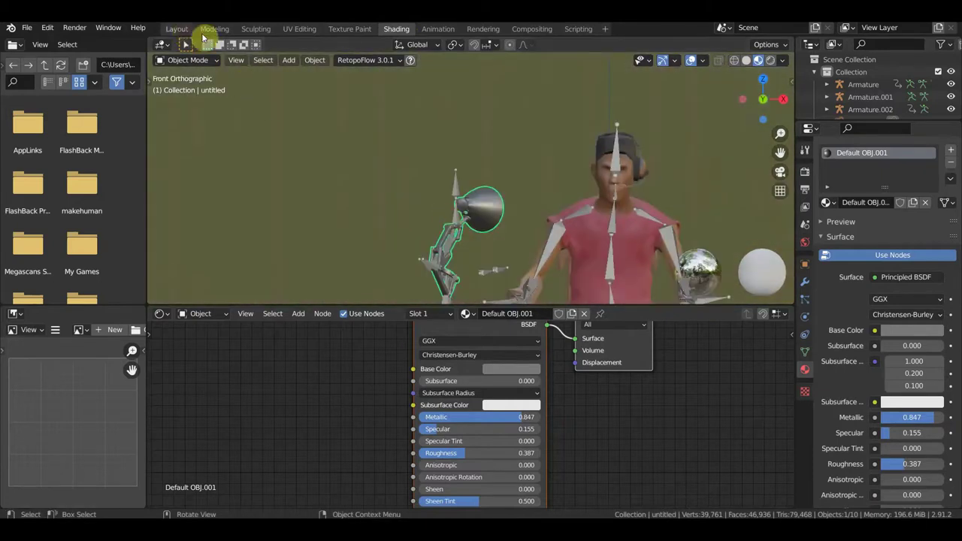
pyautogui.click(178, 29)
pyautogui.moveTo(308, 109)
pyautogui.mouseDown(button='middle')
pyautogui.moveTo(412, 197)
pyautogui.moveTo(473, 217)
pyautogui.moveTo(535, 300)
pyautogui.moveTo(550, 257)
pyautogui.mouseUp(button='middle')
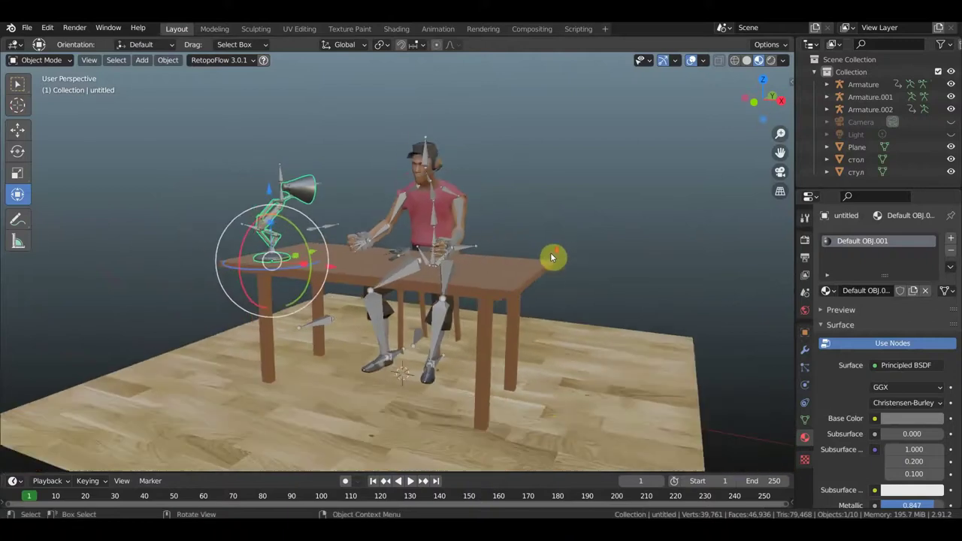
# Hide viewport overlays and zoom in to preview the lamp and character.
pyautogui.moveTo(511, 386)
pyautogui.mouseDown(button='middle')
pyautogui.moveTo(454, 392)
pyautogui.moveTo(431, 382)
pyautogui.mouseUp(button='middle')
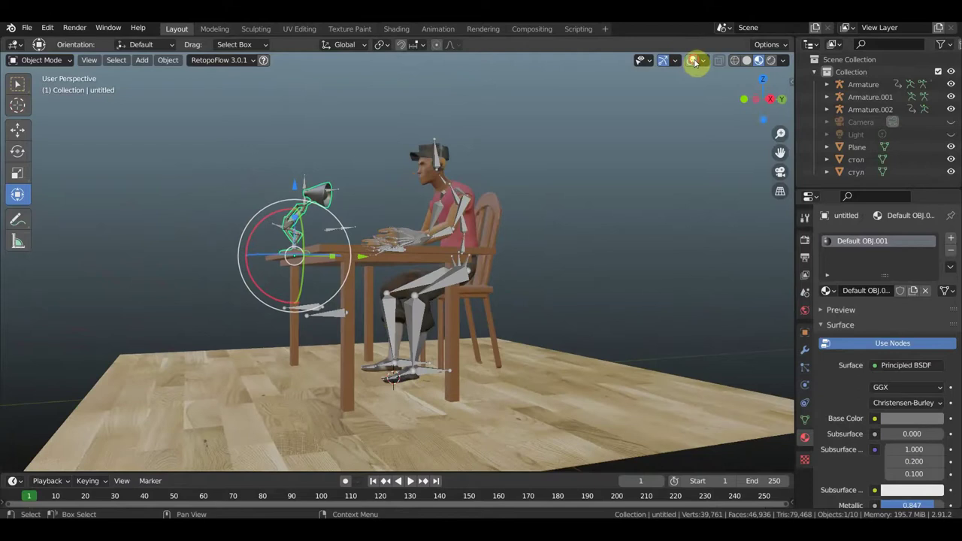
pyautogui.click(695, 62)
pyautogui.moveTo(573, 178); pyautogui.dragTo(599, 188, button='middle')
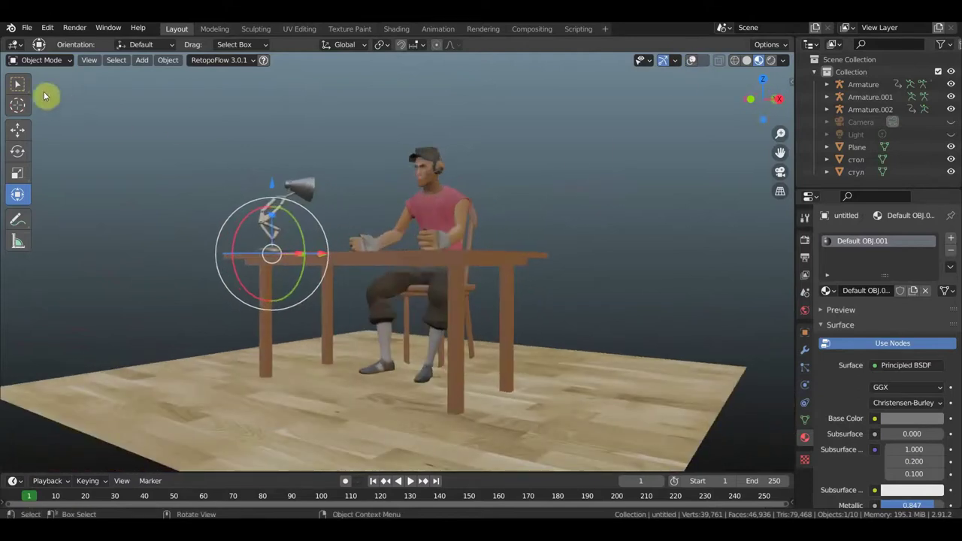
pyautogui.click(17, 83)
pyautogui.moveTo(323, 158); pyautogui.dragTo(483, 201, button='middle')
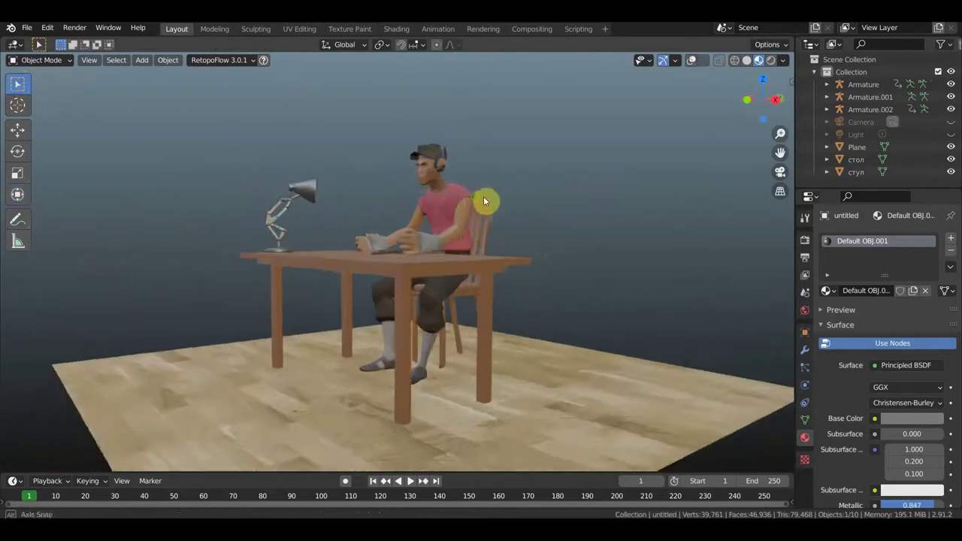
pyautogui.scroll(1, 498, 196)
pyautogui.scroll(1, 515, 206)
pyautogui.scroll(1, 517, 214)
pyautogui.scroll(1, 529, 218)
pyautogui.moveTo(537, 225)
pyautogui.mouseDown(button='middle')
pyautogui.moveTo(576, 226)
pyautogui.moveTo(564, 222)
pyautogui.mouseUp(button='middle')
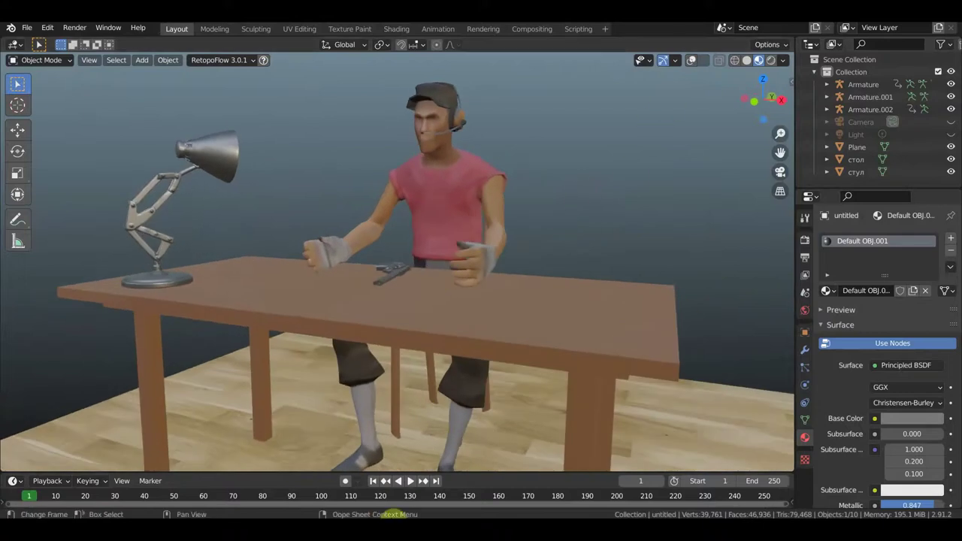
# Make the timeline taller, turn overlays back on and select the character's Armature.
pyautogui.moveTo(500, 473); pyautogui.dragTo(498, 398)
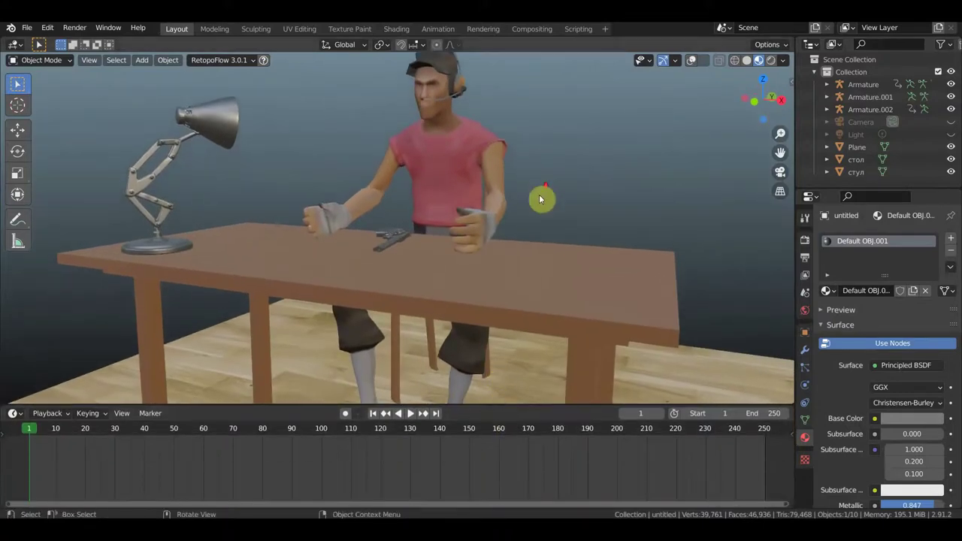
pyautogui.scroll(-1, 540, 193)
pyautogui.scroll(-2, 542, 236)
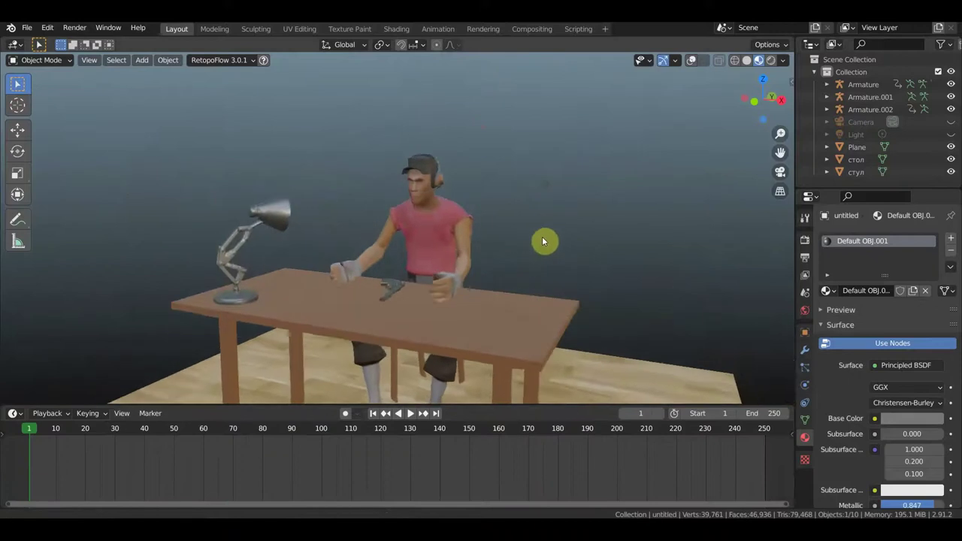
pyautogui.click(691, 62)
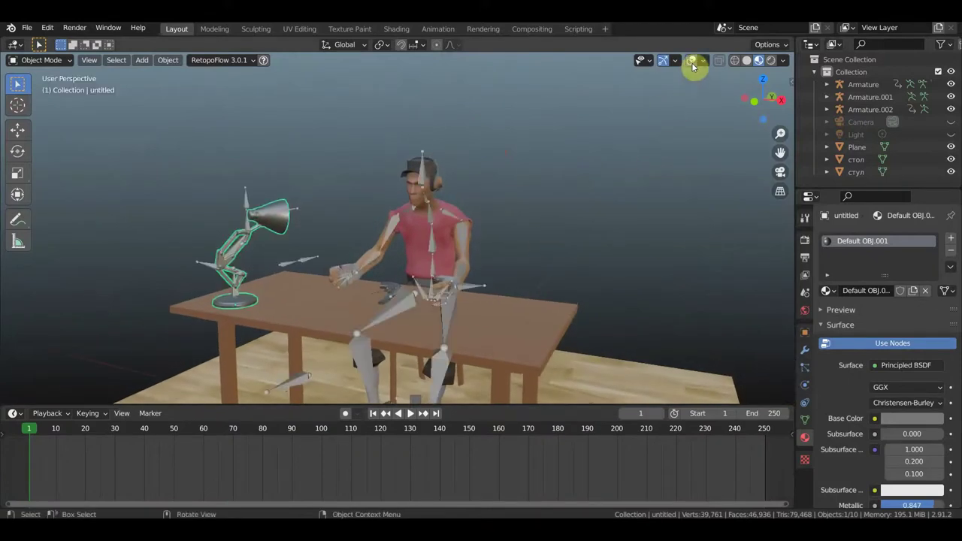
pyautogui.click(467, 246)
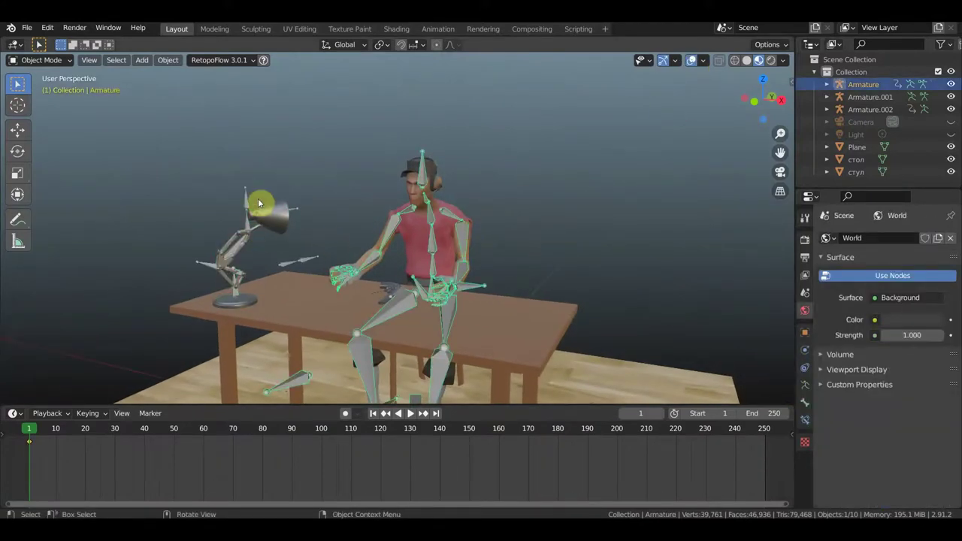
# Switch the character's Armature into Pose Mode.
pyautogui.click(39, 61)
pyautogui.click(54, 103)
pyautogui.moveTo(304, 244)
pyautogui.mouseDown(button='middle')
pyautogui.moveTo(365, 284)
pyautogui.moveTo(363, 305)
pyautogui.mouseUp(button='middle')
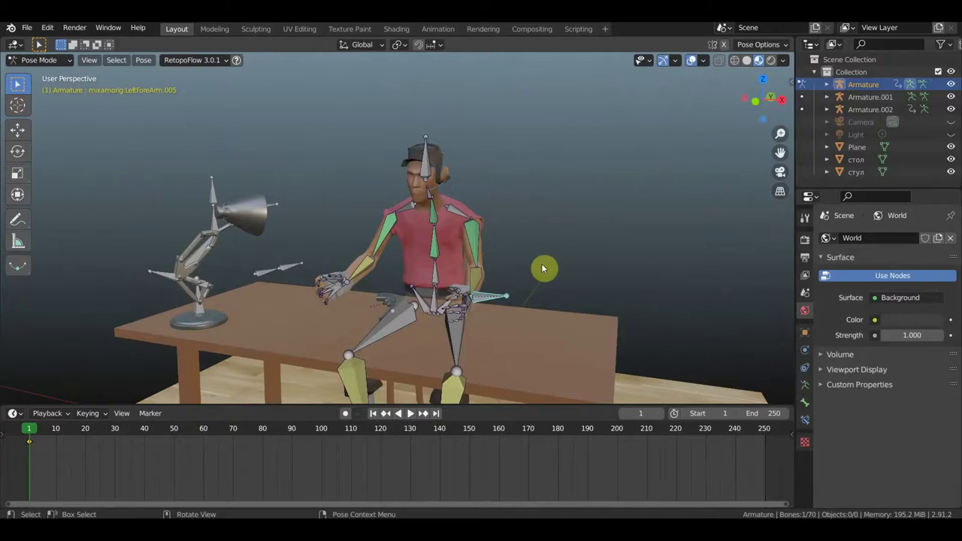
# Delete the frame-1 keyframe, undo it, and widen the timeline to frames -20 to 180.
pyautogui.moveTo(113, 460); pyautogui.dragTo(9, 441)
pyautogui.press('x')
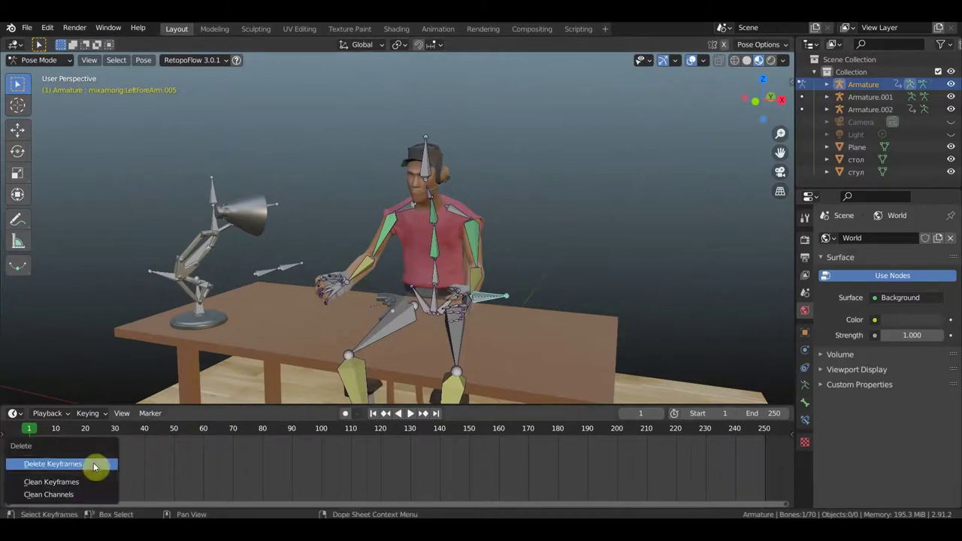
pyautogui.click(94, 466)
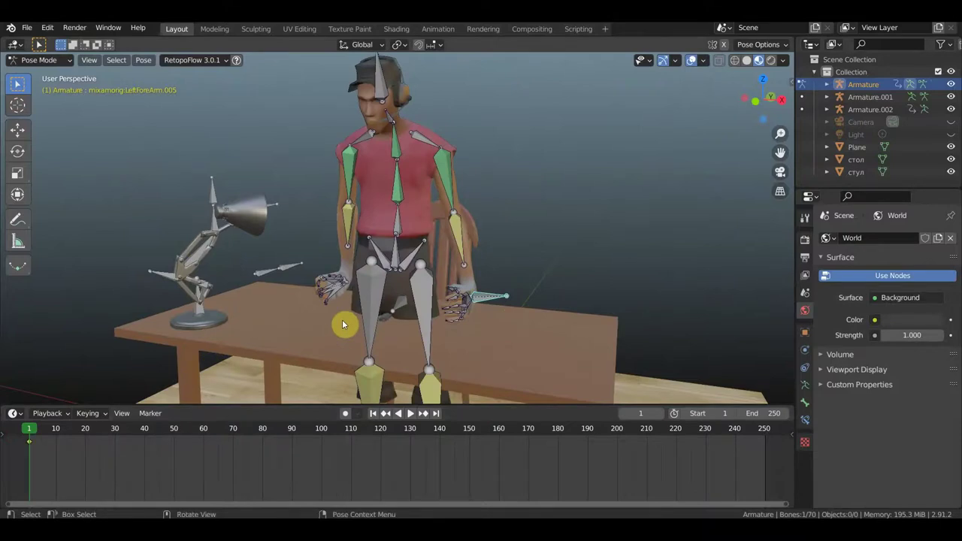
pyautogui.hotkey('ctrl', 'z')
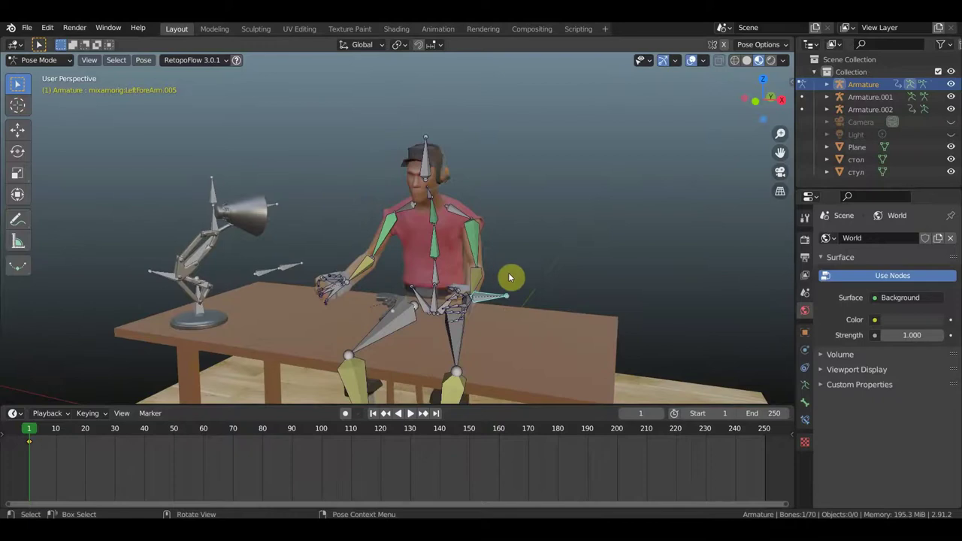
pyautogui.moveTo(530, 272); pyautogui.dragTo(549, 225, button='middle')
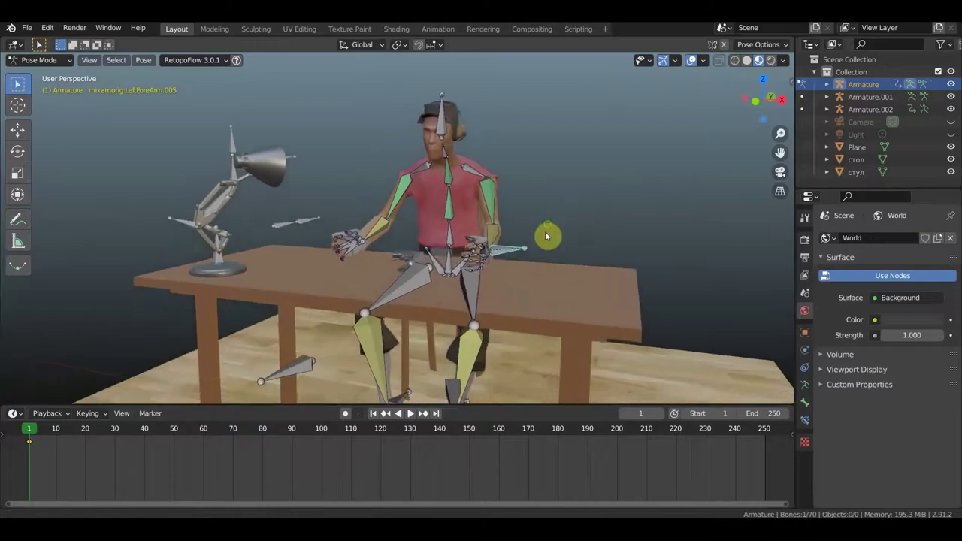
pyautogui.scroll(2, 54, 455)
pyautogui.moveTo(121, 451); pyautogui.dragTo(254, 479, button='middle')
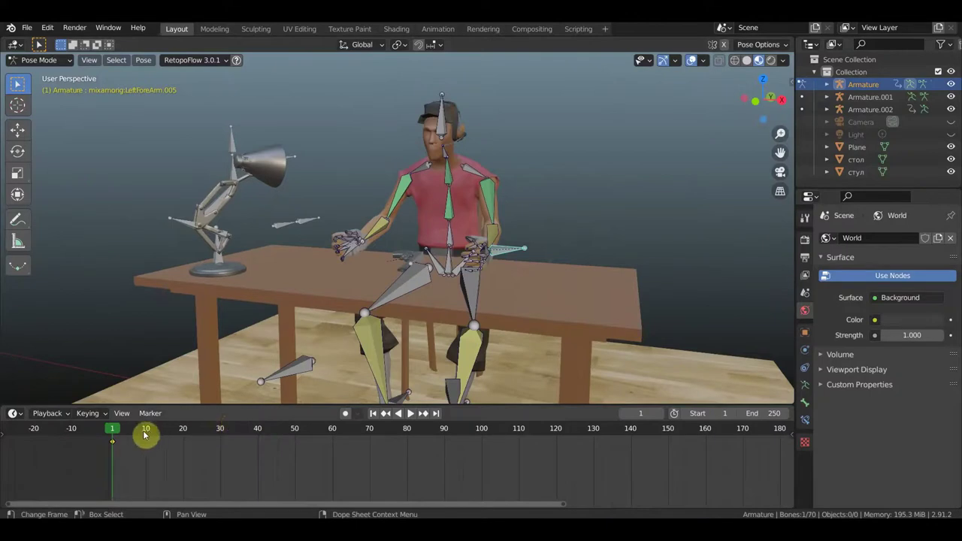
# Shift the keyframe along the timeline, then return to frame 1.
pyautogui.click(182, 435)
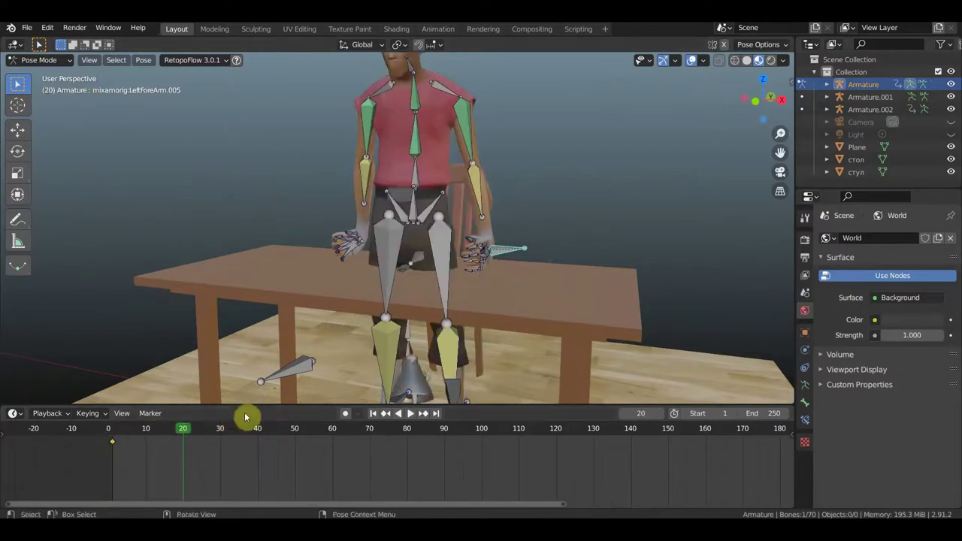
pyautogui.moveTo(138, 457); pyautogui.dragTo(101, 440)
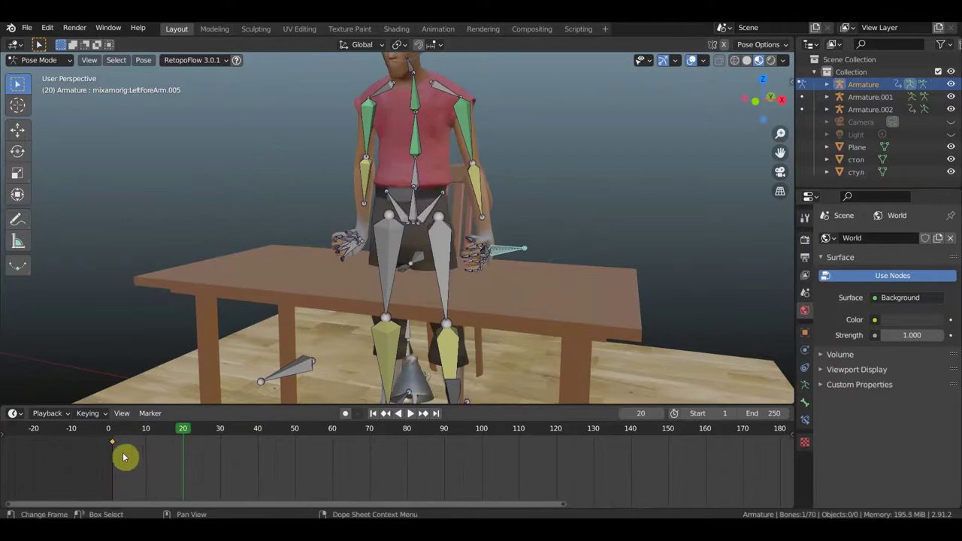
pyautogui.press('g')
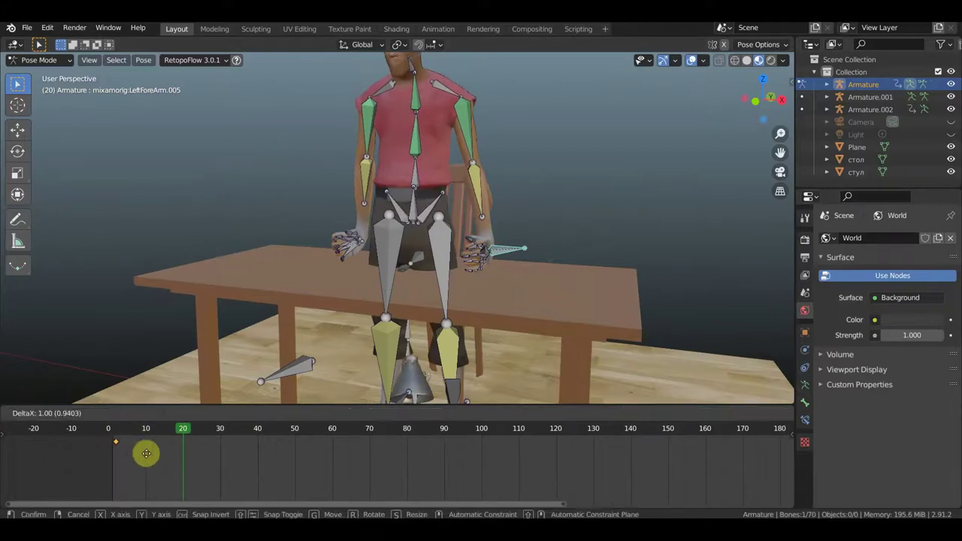
pyautogui.click(139, 453)
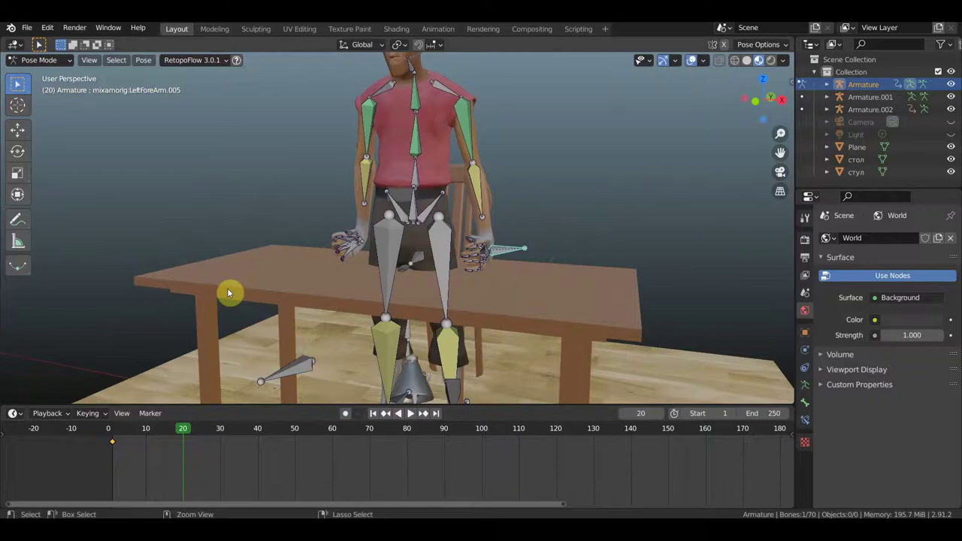
pyautogui.hotkey('shift', 'Left')
# Select all bones and insert a Location & Rotation keyframe at frame 1.
pyautogui.press('a')
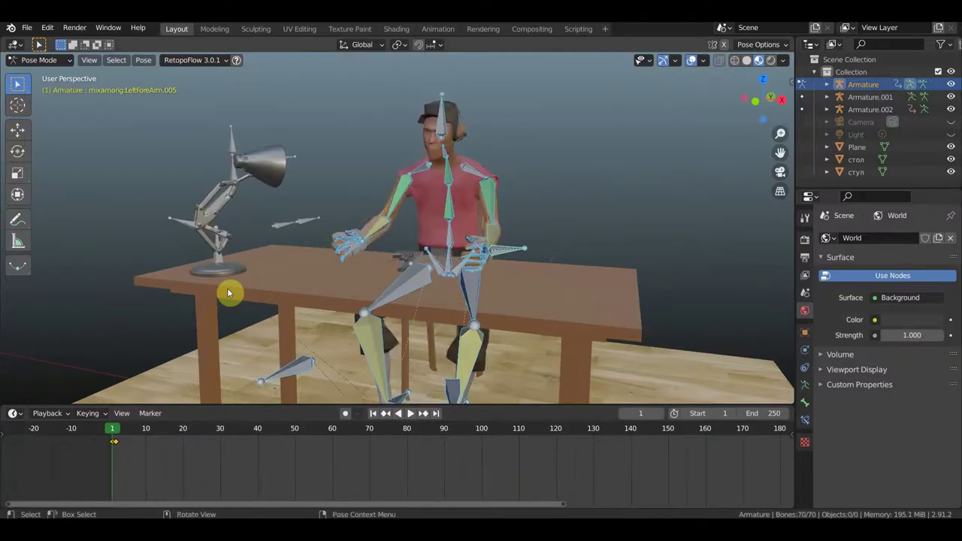
pyautogui.press('i')
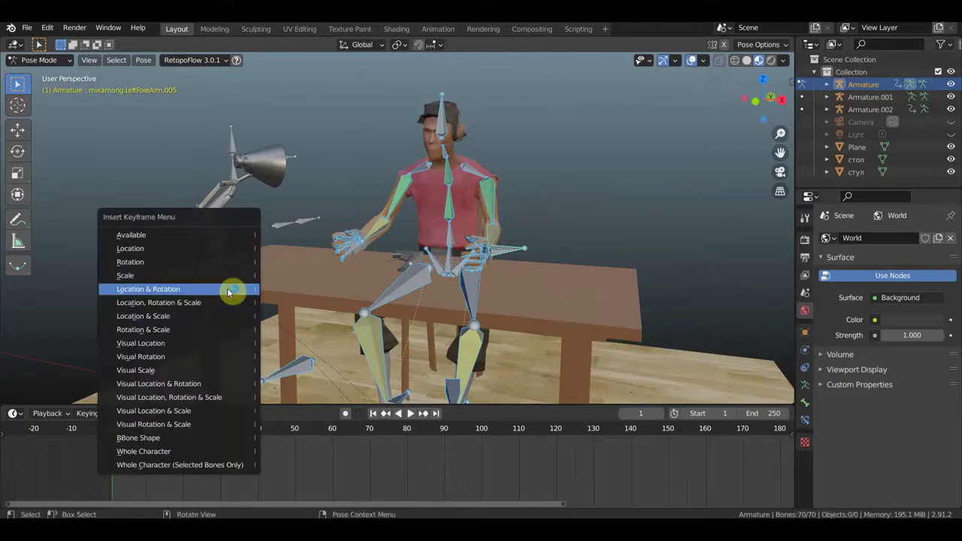
pyautogui.click(229, 291)
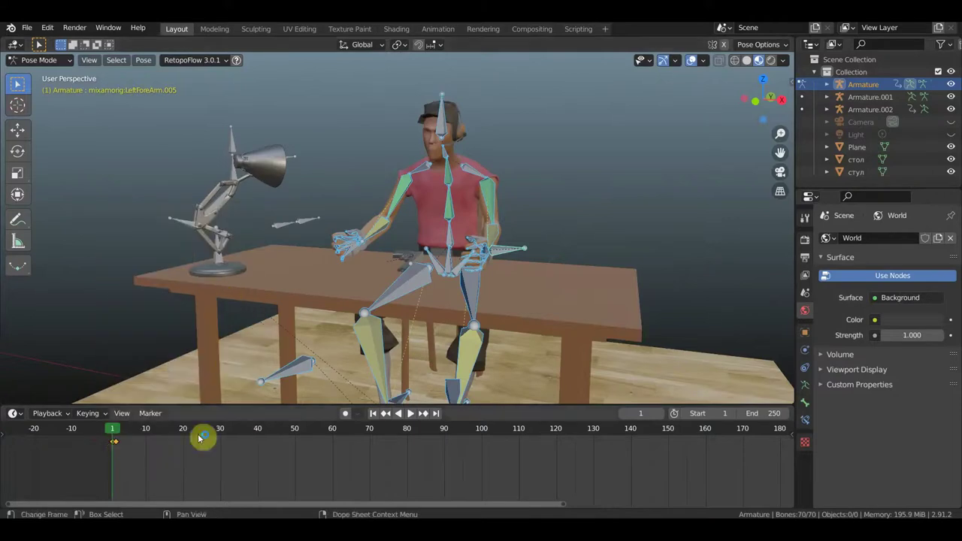
pyautogui.press('x')
pyautogui.click(124, 443)
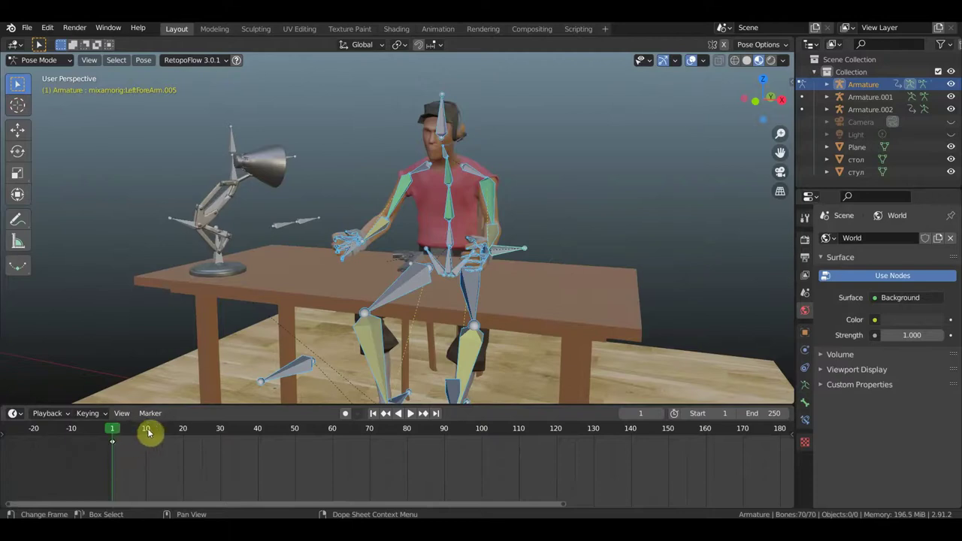
pyautogui.click(181, 433)
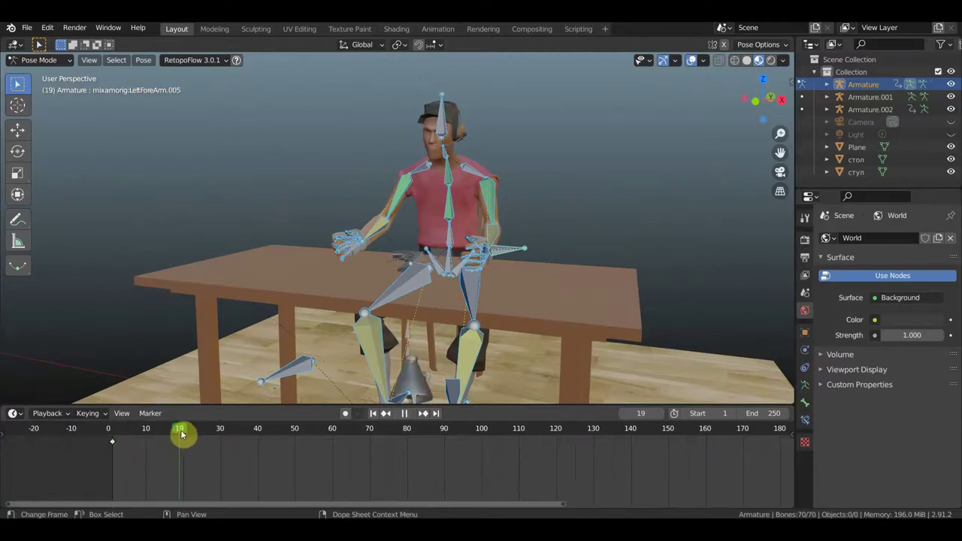
pyautogui.scroll(-3, 367, 372)
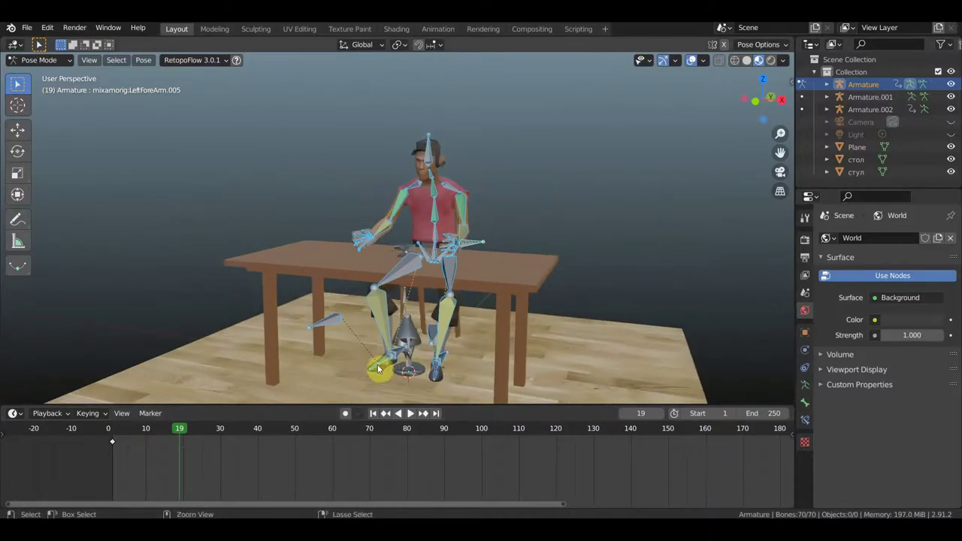
pyautogui.hotkey('shift', 'Left')
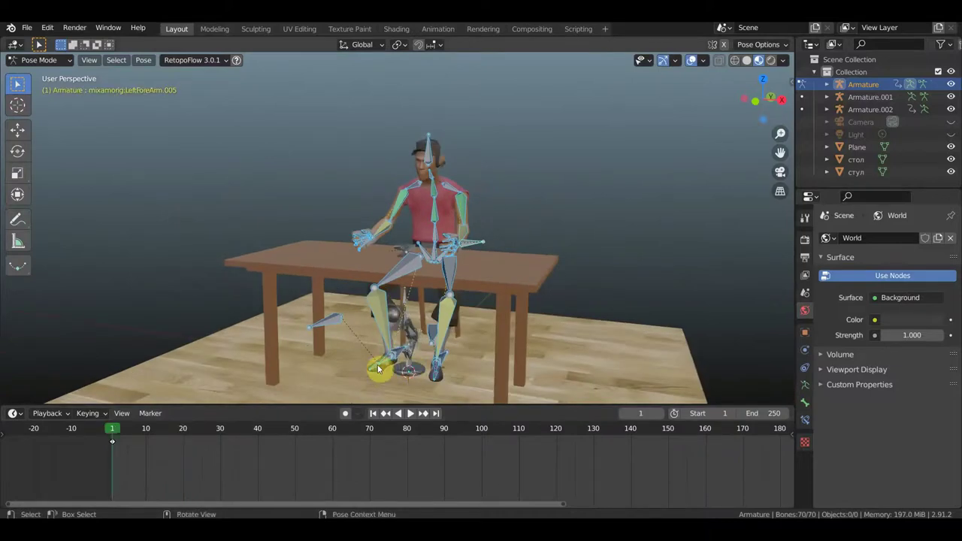
pyautogui.hotkey('ctrl', 'z')
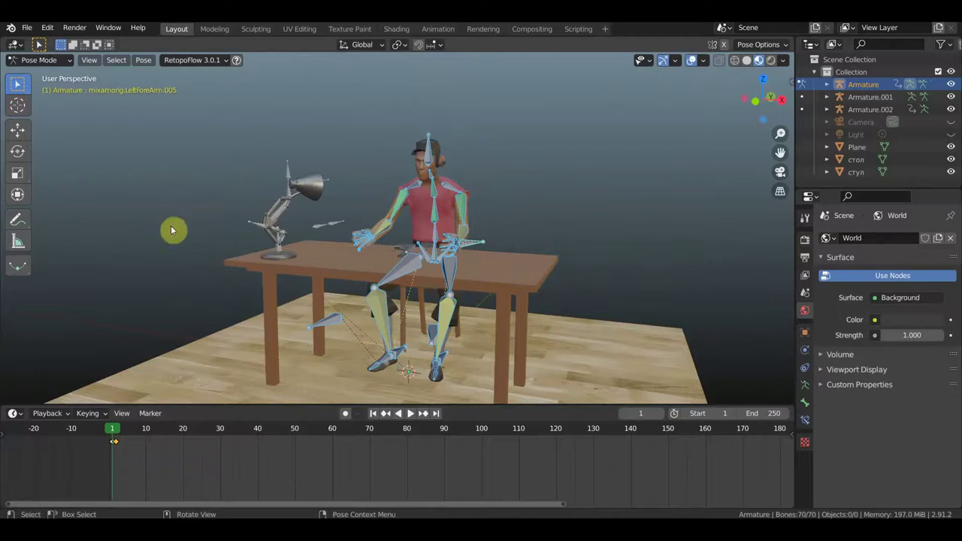
# Switch to Object Mode and add the lamp rig to the selection.
pyautogui.click(41, 60)
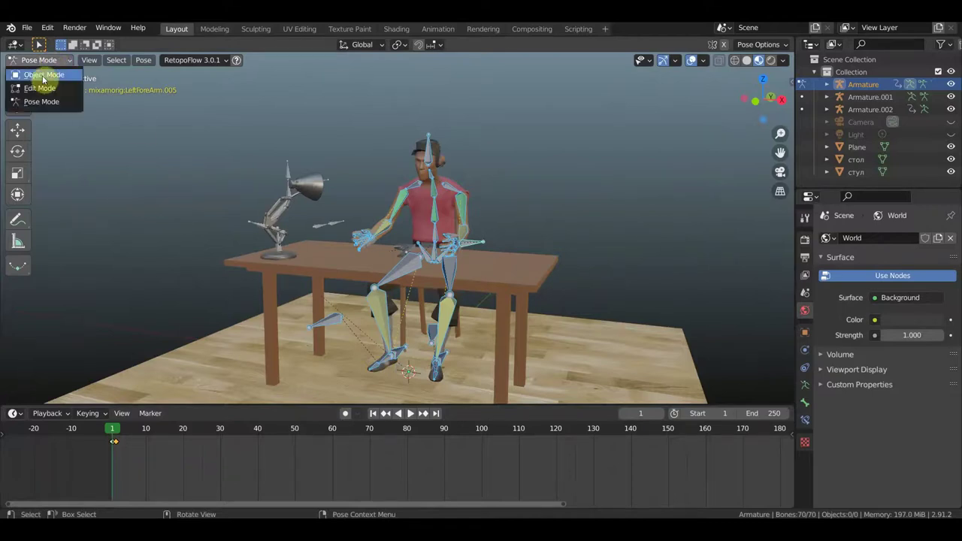
pyautogui.click(33, 75)
pyautogui.scroll(2, 282, 186)
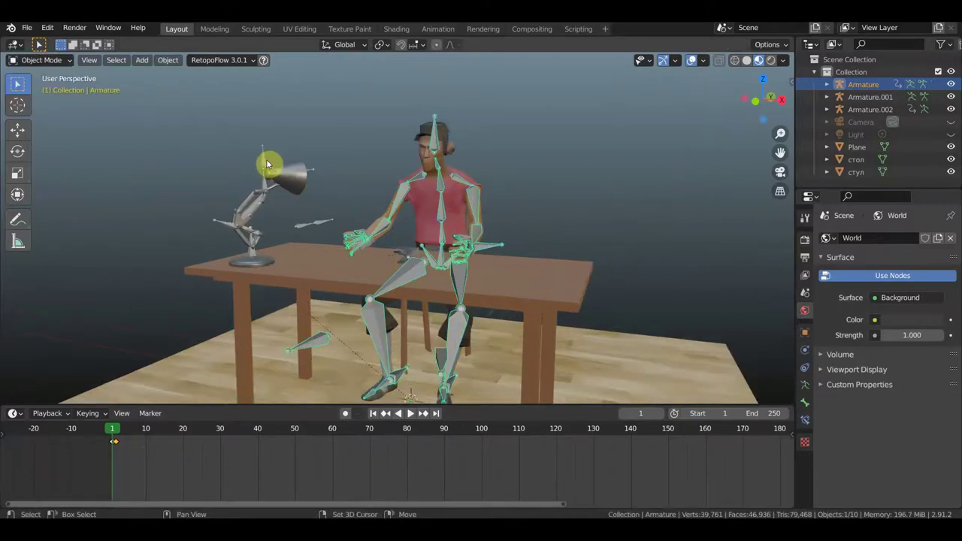
pyautogui.keyDown('shift'); pyautogui.click(270, 169); pyautogui.keyUp('shift')
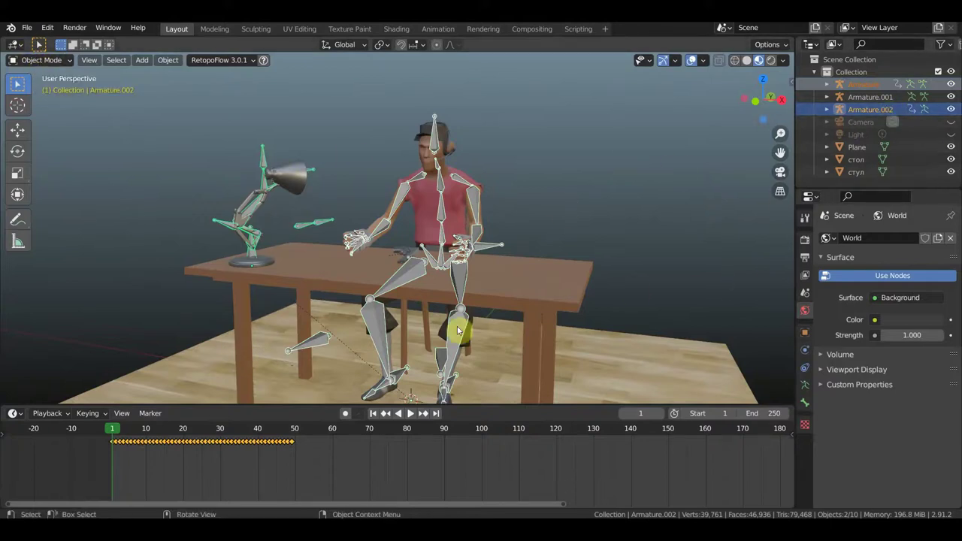
# Hide the lamp rig Armature.002 in the Outliner and preview the animation.
pyautogui.click(261, 159)
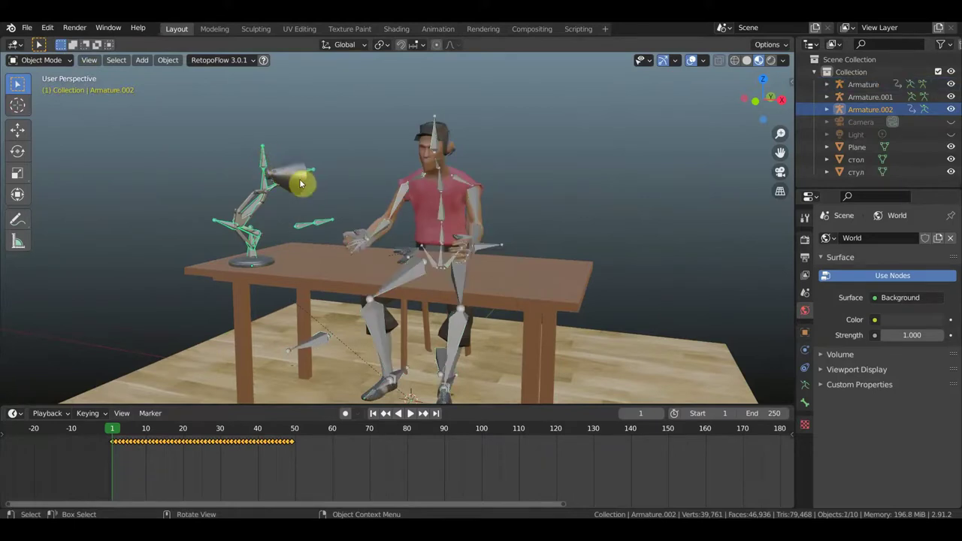
pyautogui.click(298, 184)
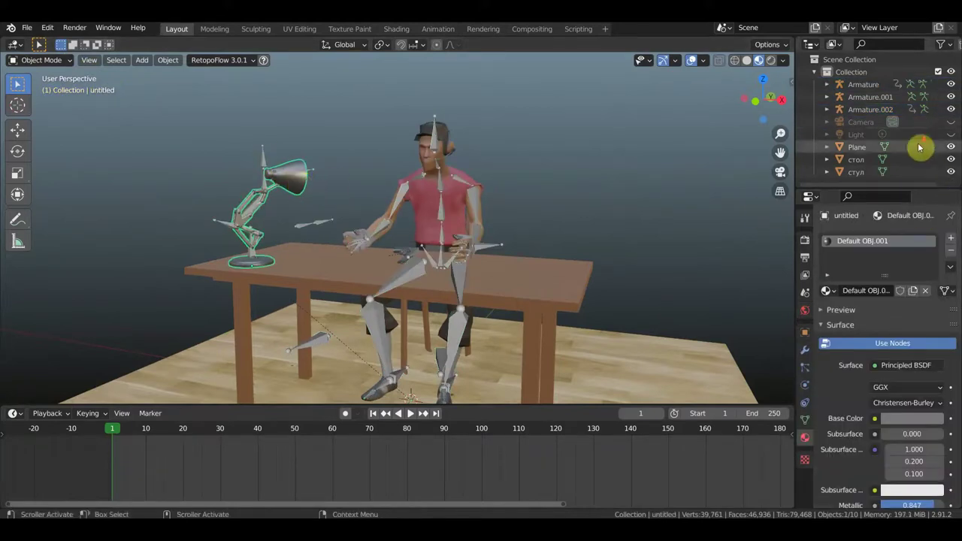
pyautogui.click(950, 109)
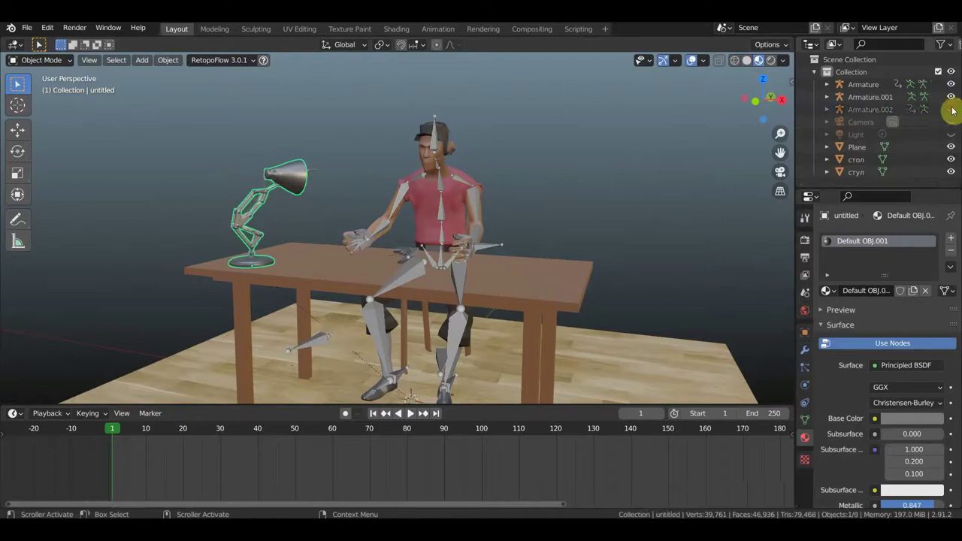
pyautogui.click(951, 96)
pyautogui.click(951, 97)
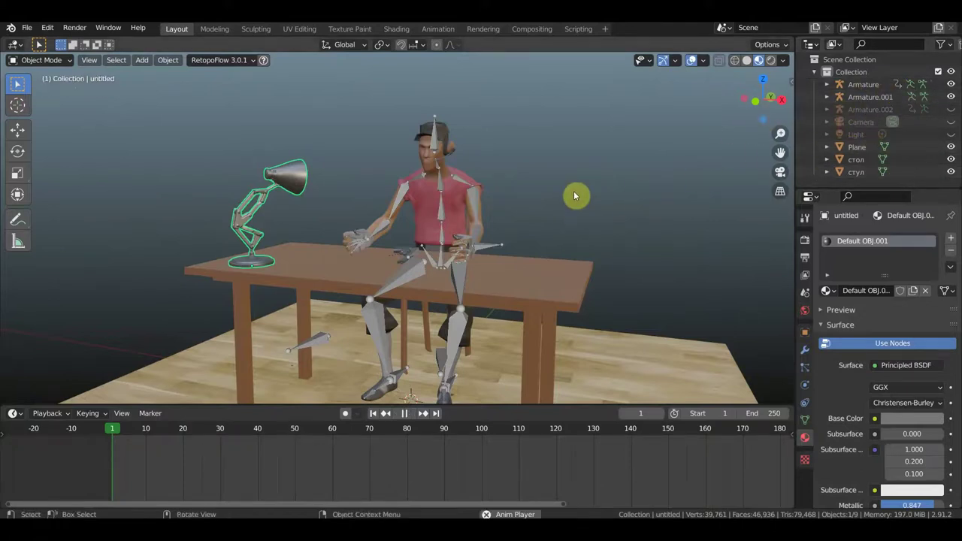
pyautogui.press('Up')
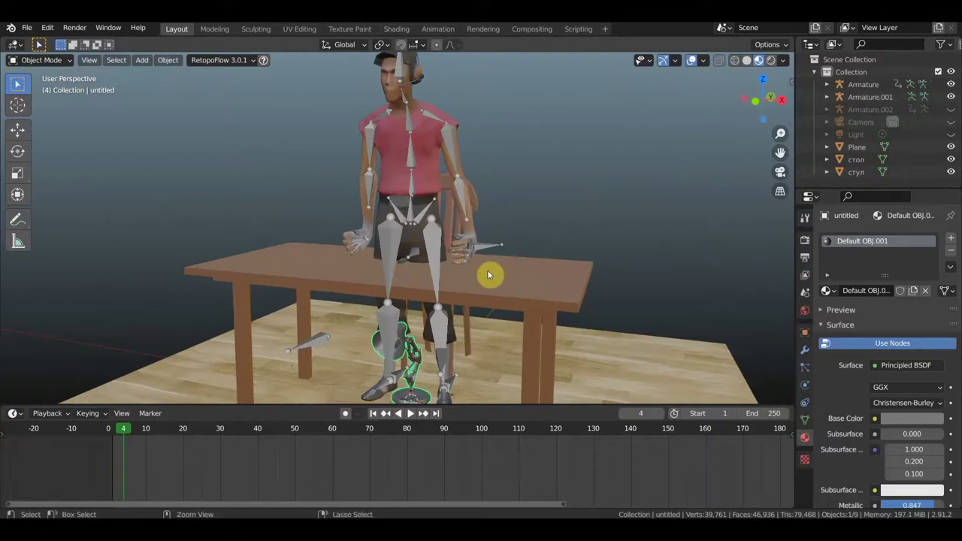
pyautogui.hotkey('ctrl', 'z')
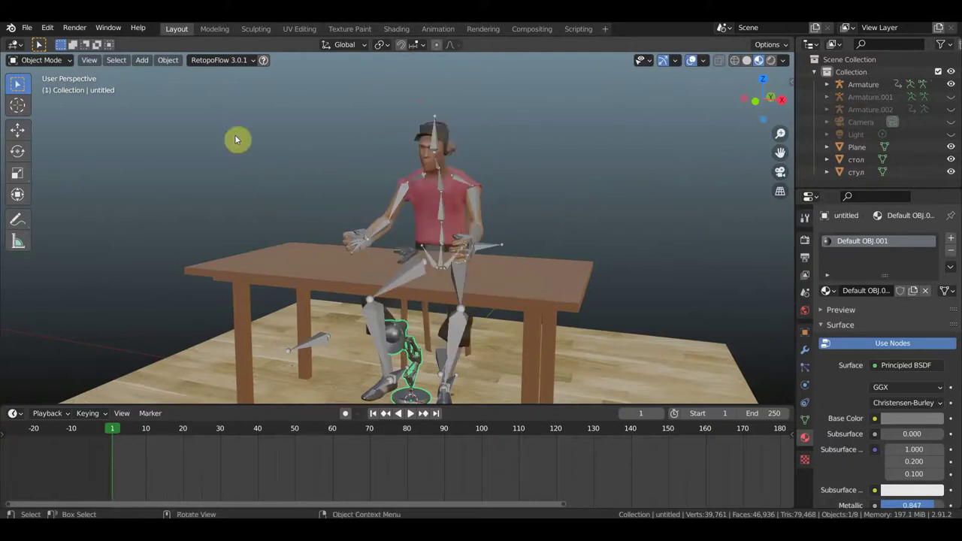
# Hide the 'untitled' lamp mesh under Armature.002 and reselect the character's rig.
pyautogui.click(434, 135)
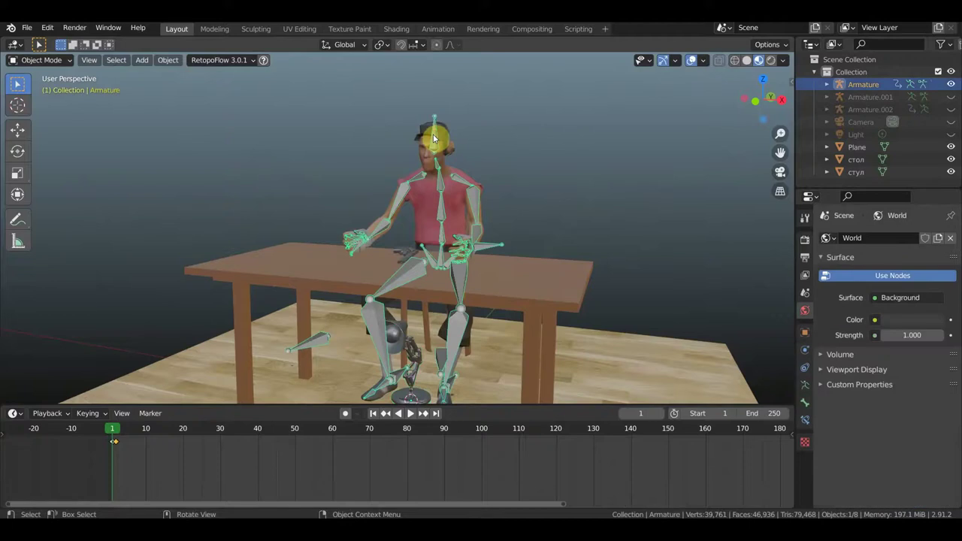
pyautogui.click(401, 335)
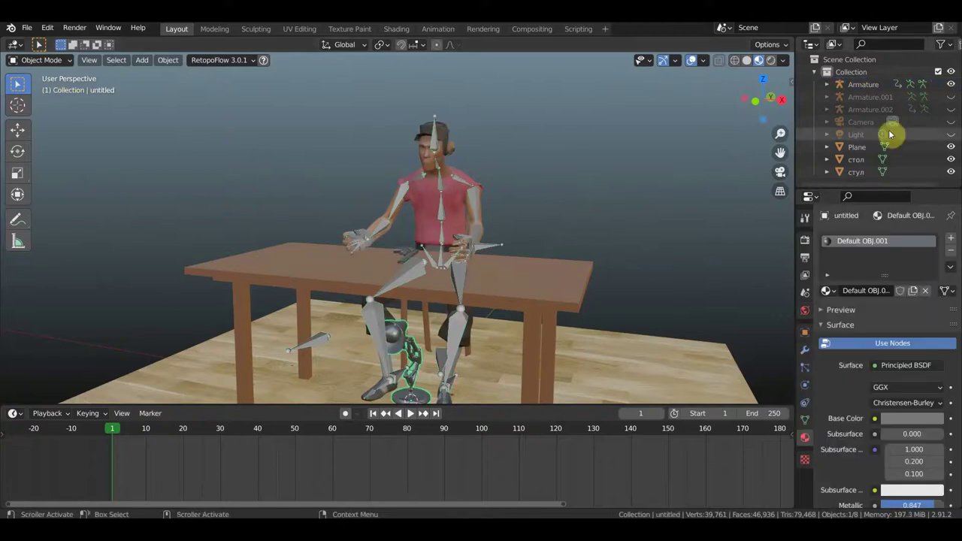
pyautogui.click(826, 110)
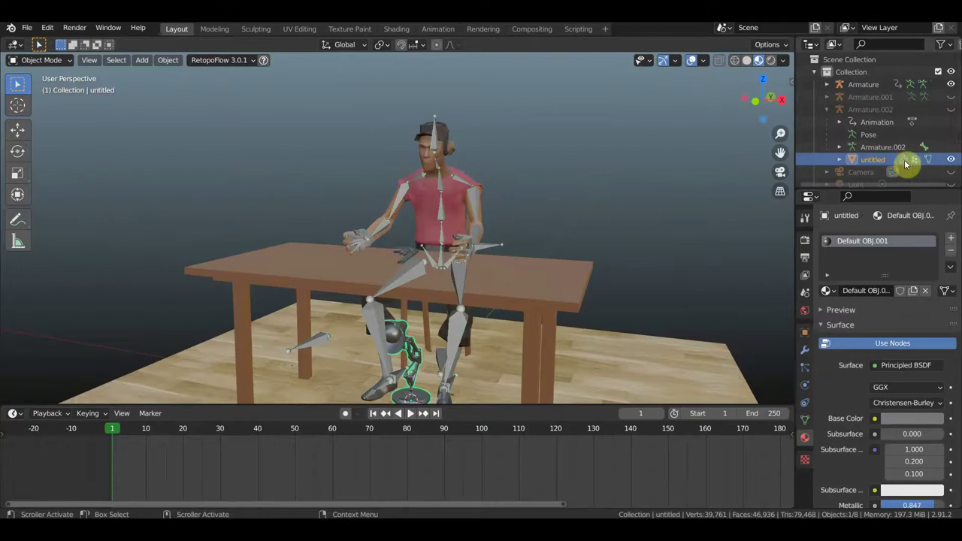
pyautogui.click(950, 158)
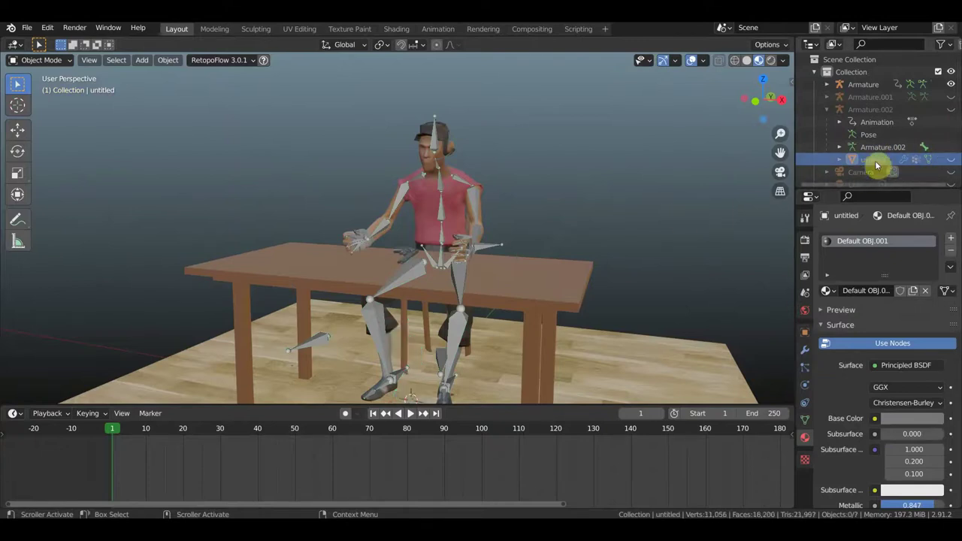
pyautogui.click(826, 110)
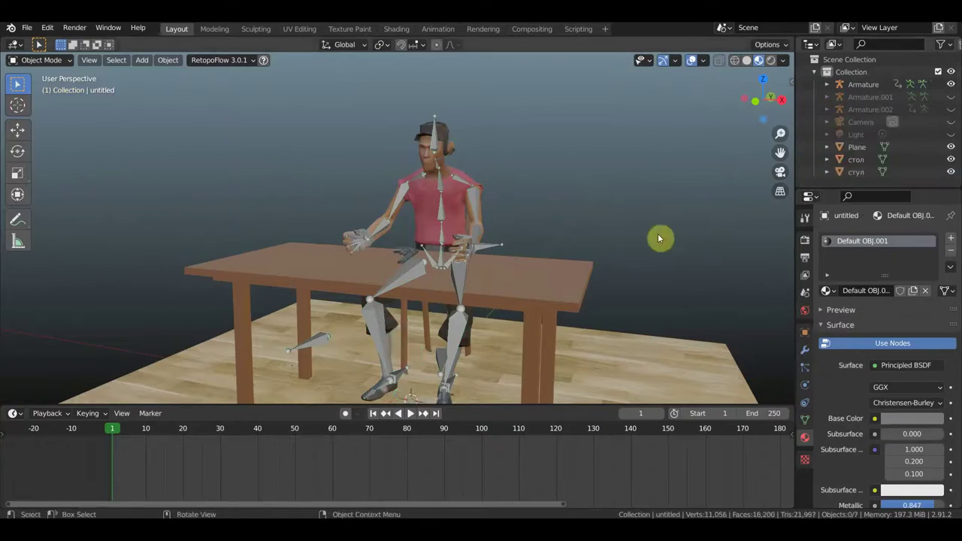
pyautogui.click(399, 202)
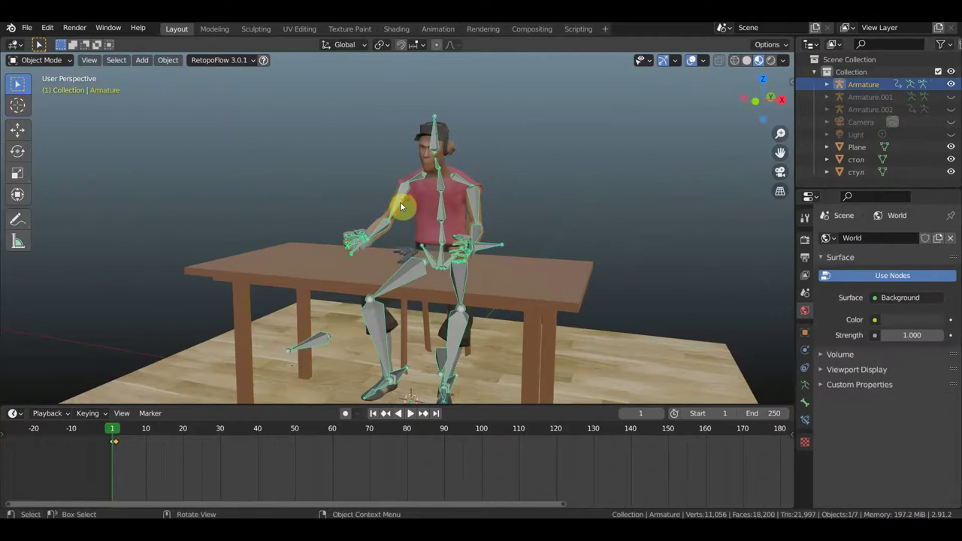
# Delete the selected keyframe and set the current frame to 20.
pyautogui.press('g')
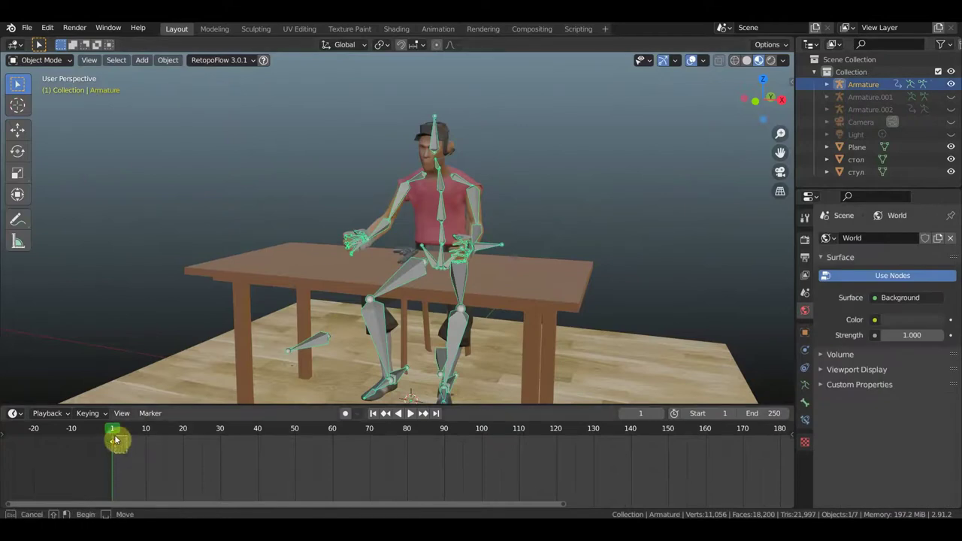
pyautogui.click(114, 440)
pyautogui.press('x')
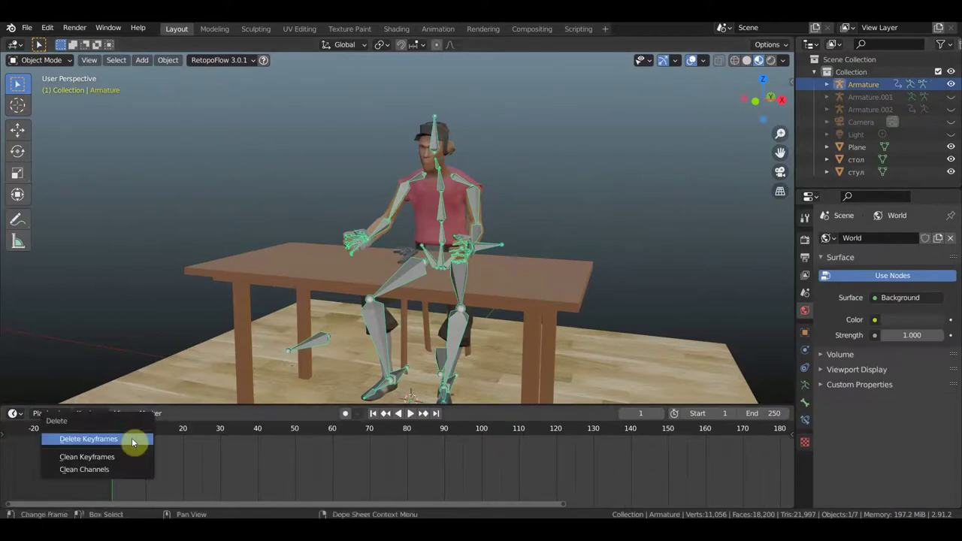
pyautogui.click(131, 440)
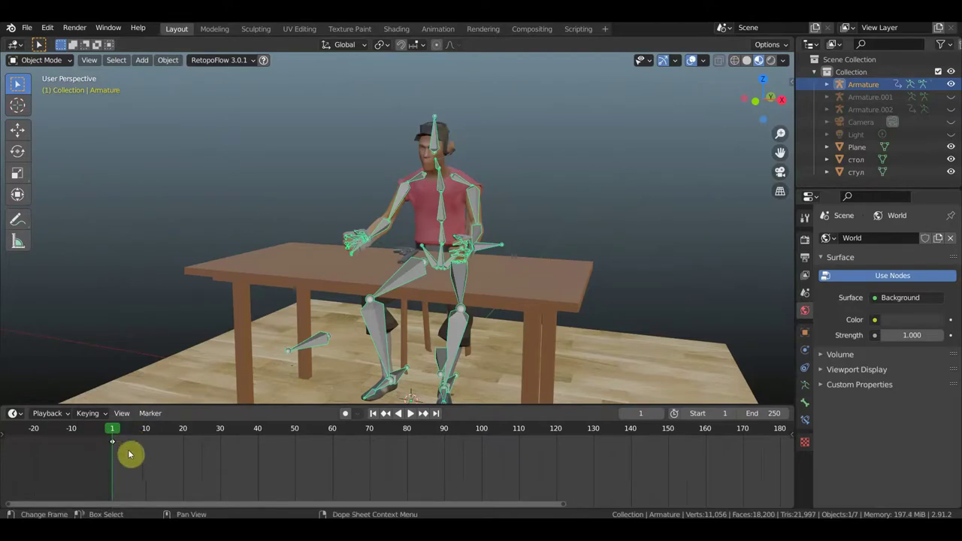
pyautogui.moveTo(125, 449); pyautogui.dragTo(183, 435)
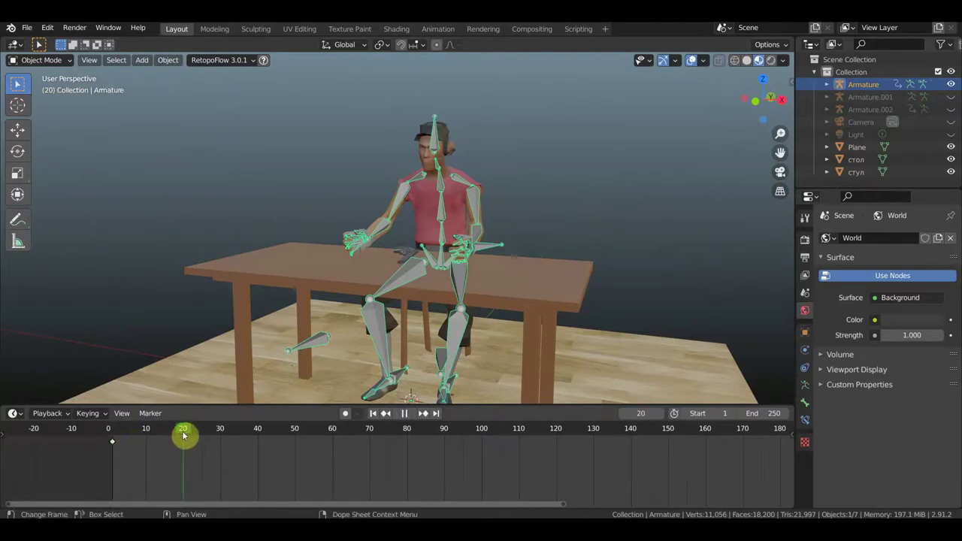
pyautogui.scroll(2, 451, 225)
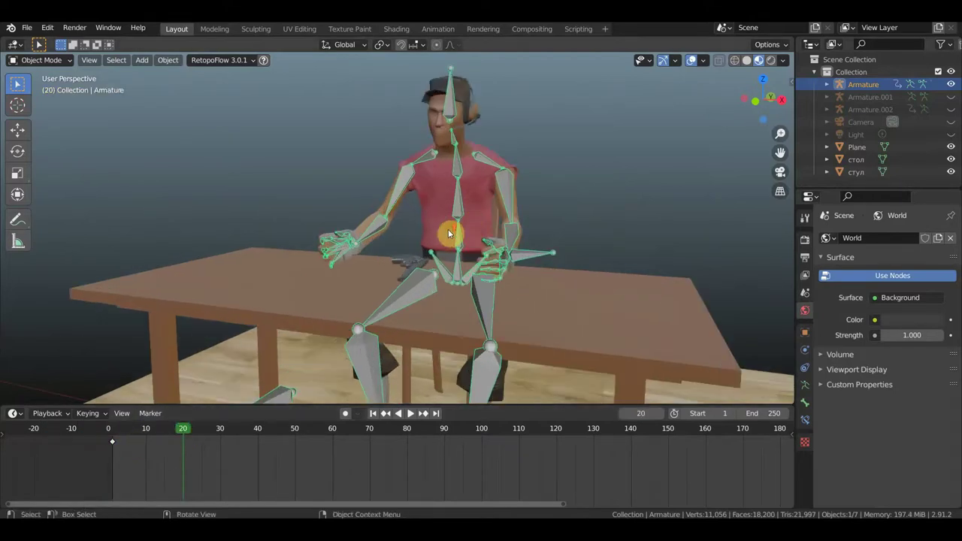
pyautogui.moveTo(451, 257)
pyautogui.mouseDown(button='middle')
pyautogui.moveTo(451, 276)
pyautogui.moveTo(474, 241)
pyautogui.mouseUp(button='middle')
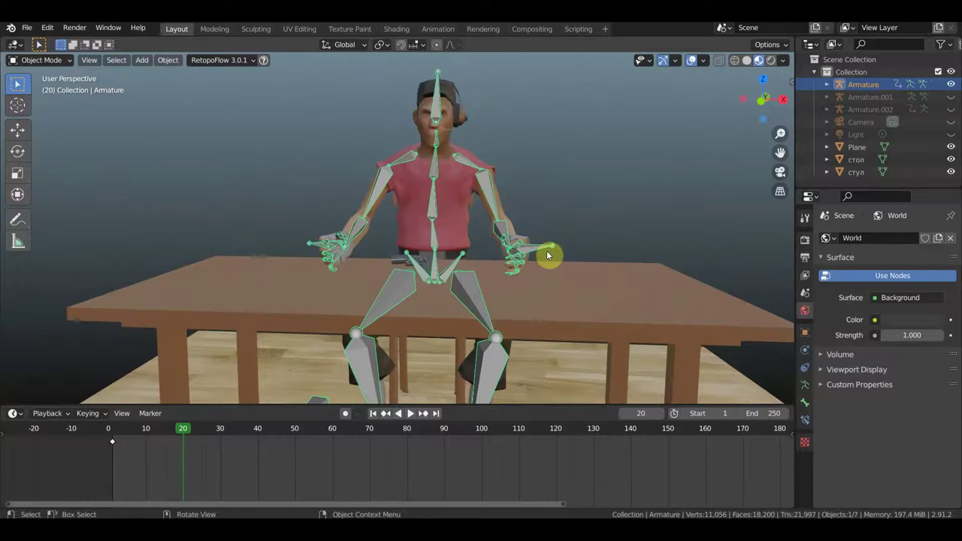
# Switch to Pose Mode and rotate a hand bone toward the gun.
pyautogui.click(49, 61)
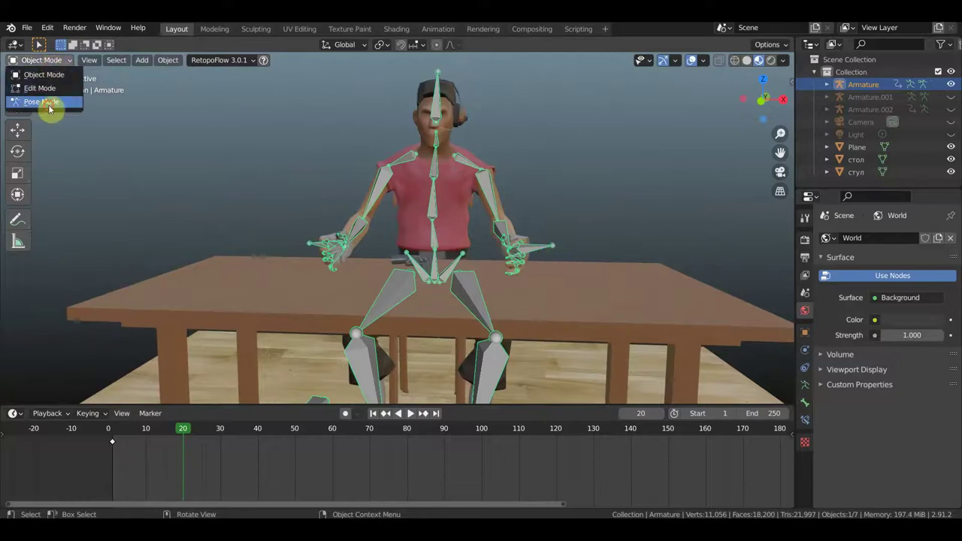
pyautogui.click(41, 101)
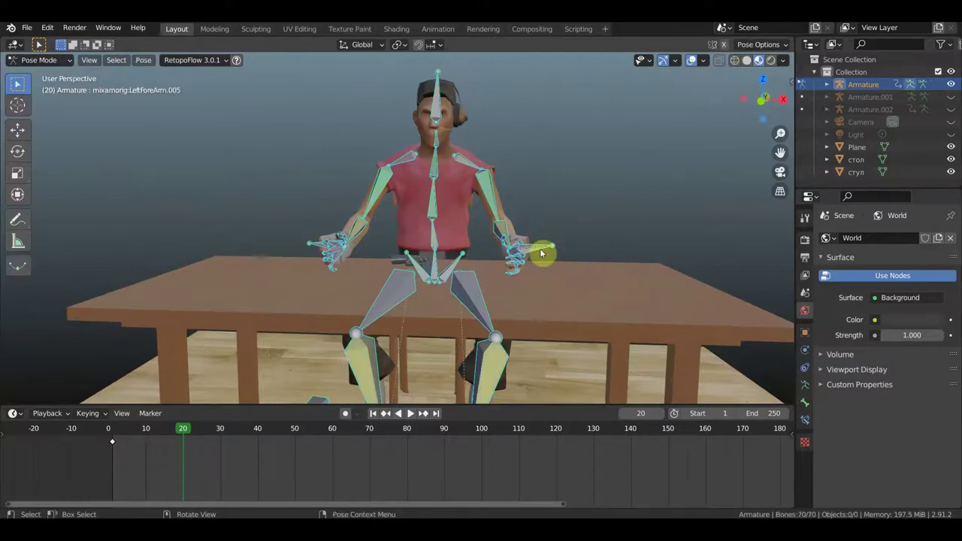
pyautogui.click(564, 251)
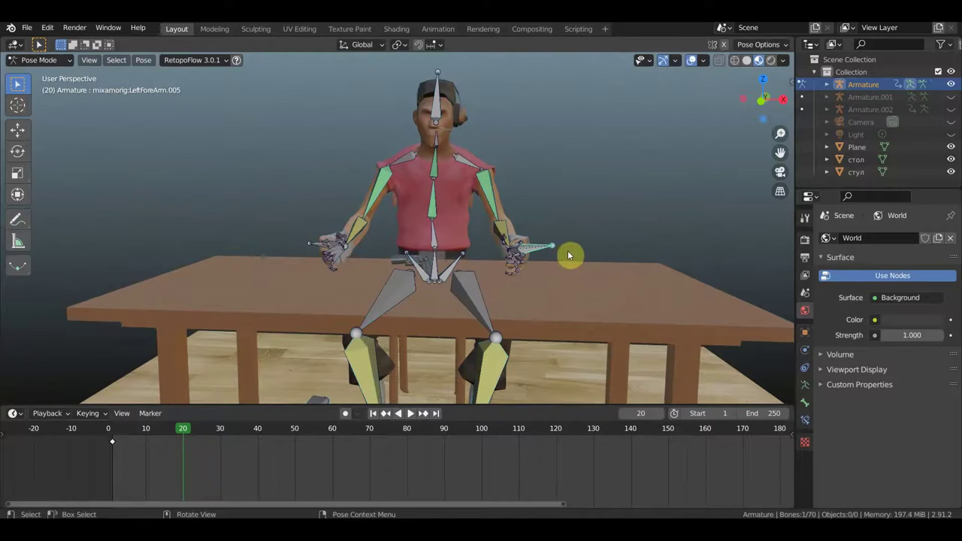
pyautogui.press('r')
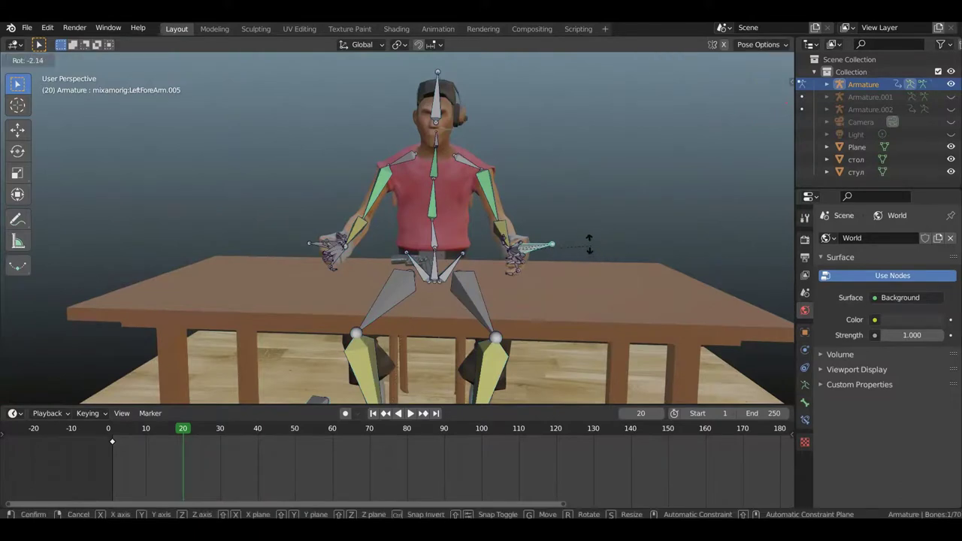
pyautogui.click(514, 238)
pyautogui.moveTo(555, 239)
pyautogui.mouseDown(button='middle')
pyautogui.moveTo(430, 257)
pyautogui.moveTo(551, 254)
pyautogui.mouseUp(button='middle')
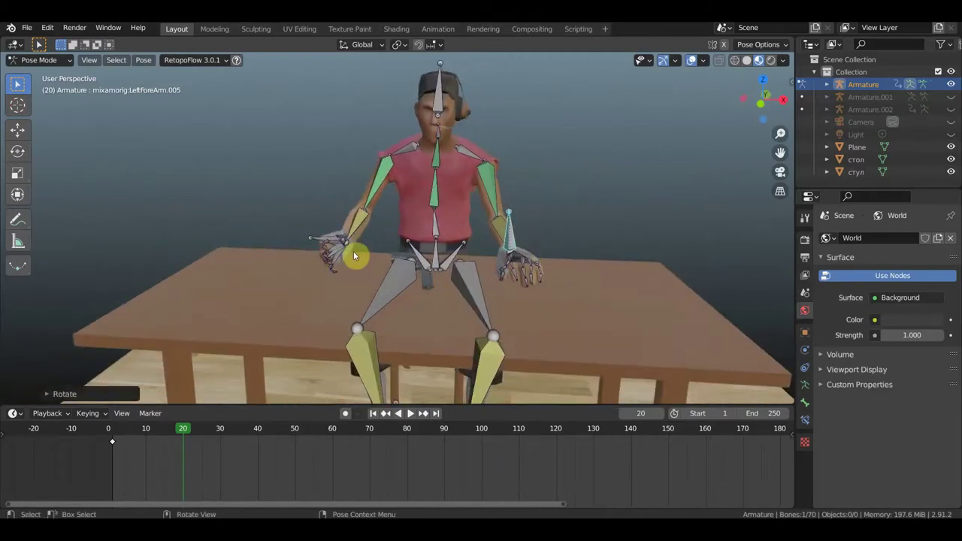
pyautogui.moveTo(362, 254); pyautogui.dragTo(392, 245, button='middle')
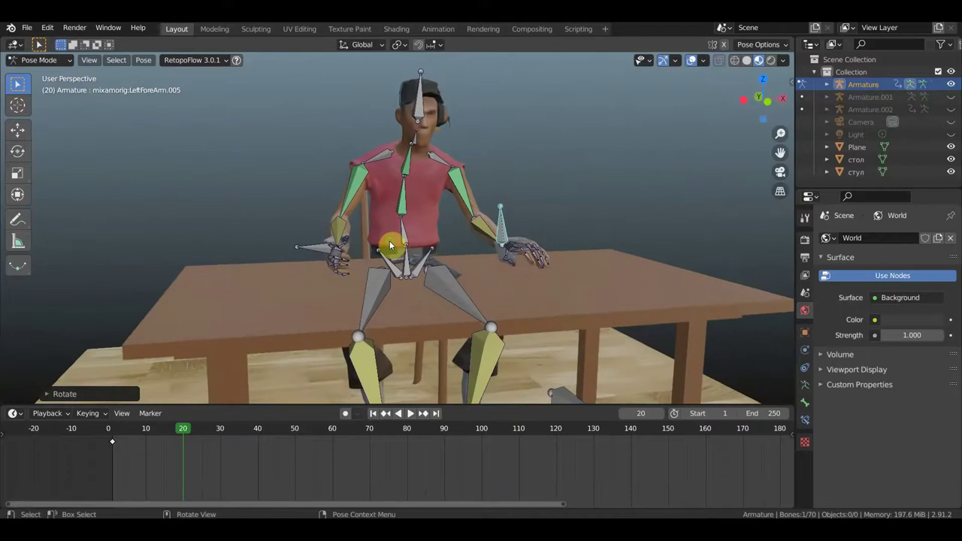
# Move and rotate the LeftForeArm.007 bone so the hand sits near the gun.
pyautogui.click(311, 250)
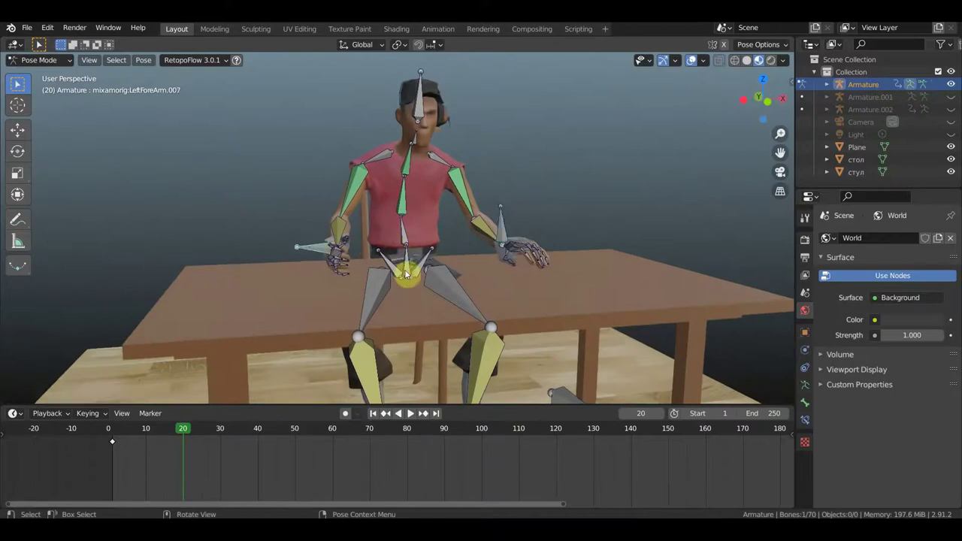
pyautogui.moveTo(404, 274); pyautogui.dragTo(379, 268, button='middle')
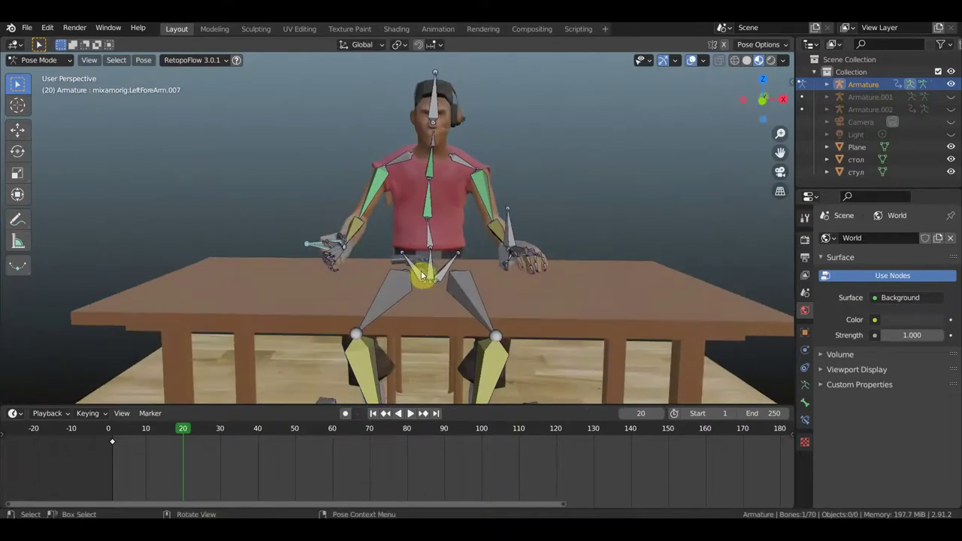
pyautogui.press('g')
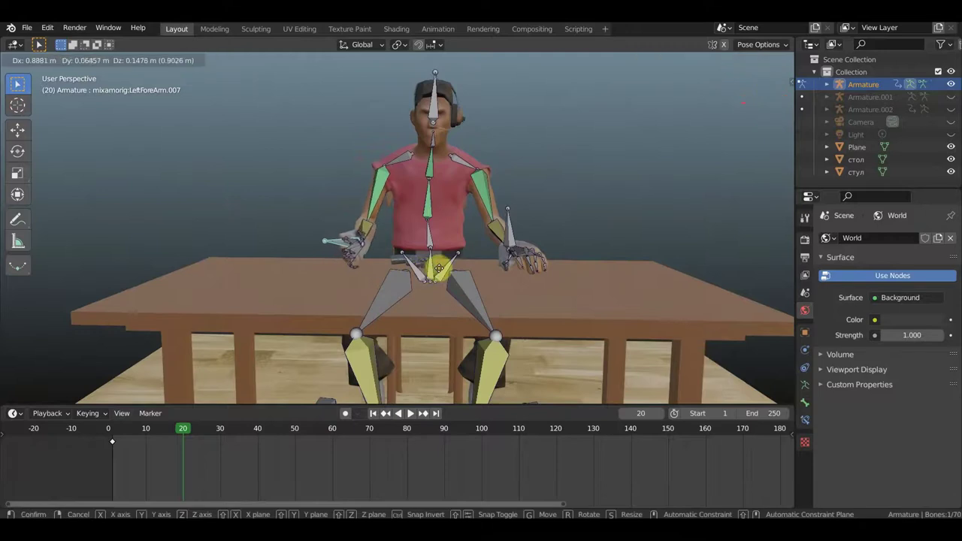
pyautogui.click(466, 264)
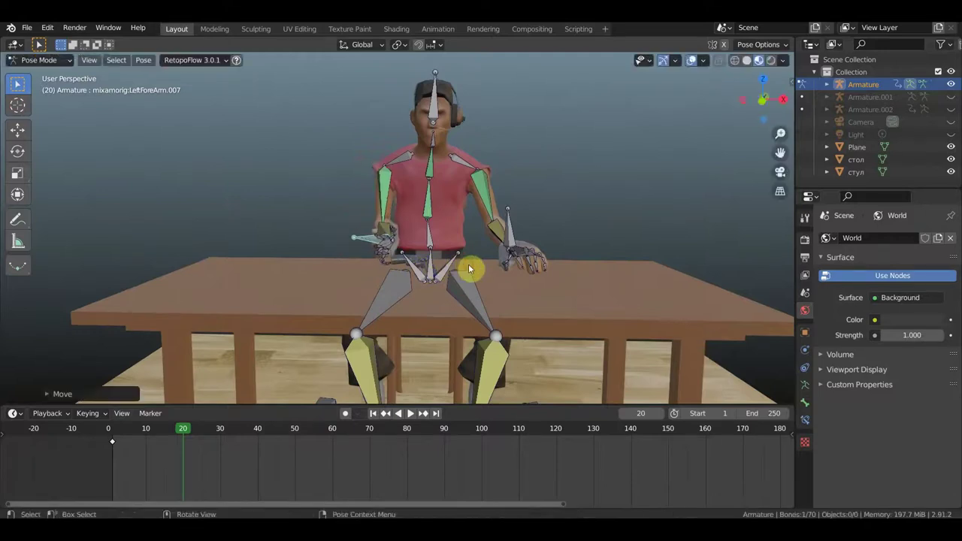
pyautogui.press('r')
pyautogui.click(398, 299)
pyautogui.moveTo(408, 294); pyautogui.dragTo(278, 318, button='middle')
pyautogui.moveTo(439, 310); pyautogui.dragTo(465, 300, button='middle')
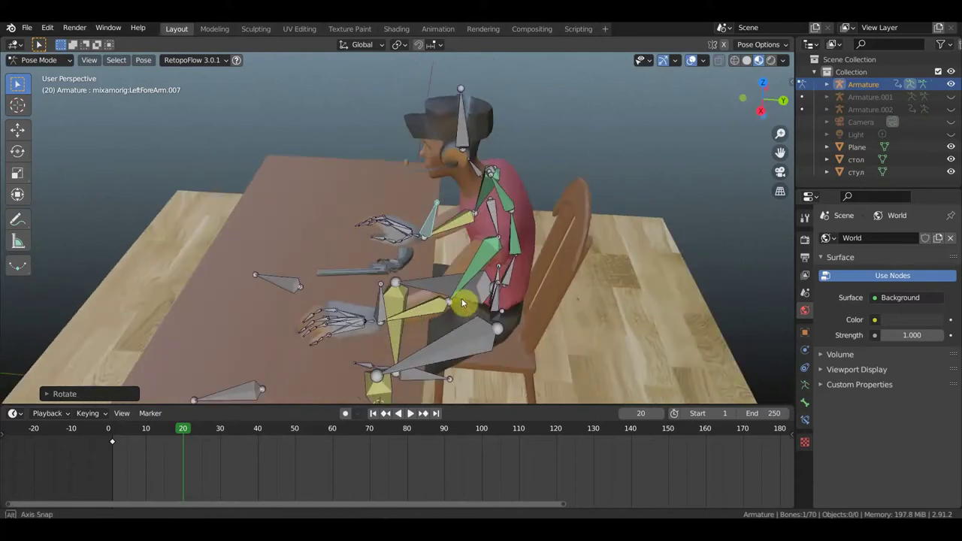
# Nudge the hand into final position and keyframe all bones at frame 20.
pyautogui.press('g')
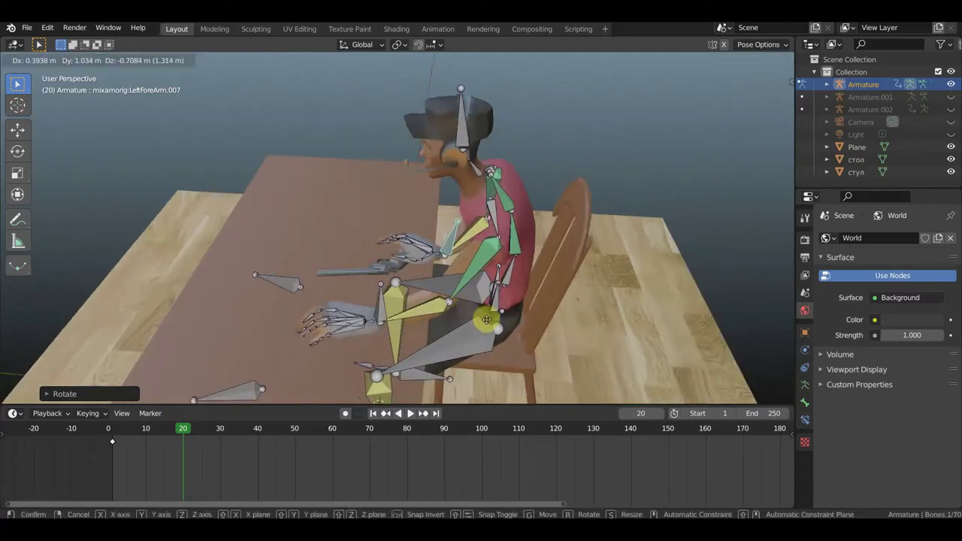
pyautogui.click(496, 327)
pyautogui.moveTo(498, 328)
pyautogui.mouseDown(button='middle')
pyautogui.moveTo(541, 297)
pyautogui.moveTo(639, 289)
pyautogui.mouseUp(button='middle')
pyautogui.moveTo(575, 307)
pyautogui.mouseDown(button='middle')
pyautogui.moveTo(616, 302)
pyautogui.moveTo(604, 304)
pyautogui.moveTo(602, 293)
pyautogui.mouseUp(button='middle')
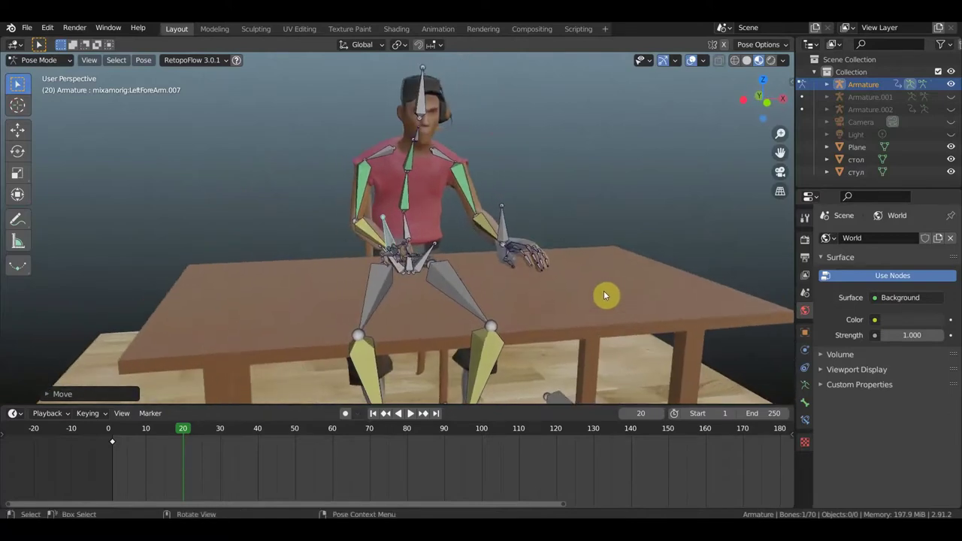
pyautogui.press('a')
pyautogui.press('i')
pyautogui.click(603, 291)
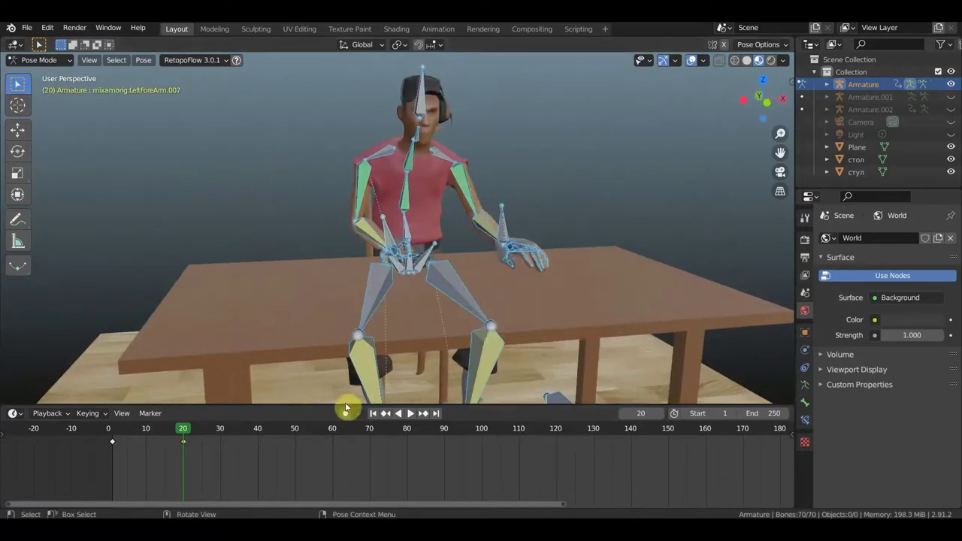
# Preview the animation, then move the frame-20 keyframe to frame 40.
pyautogui.moveTo(180, 432); pyautogui.dragTo(116, 438)
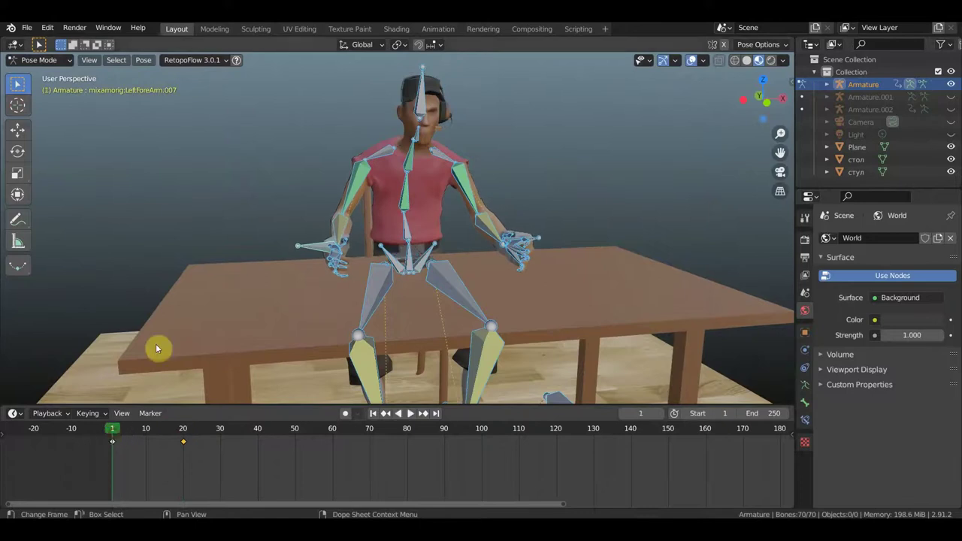
pyautogui.press('space')
pyautogui.press('space')
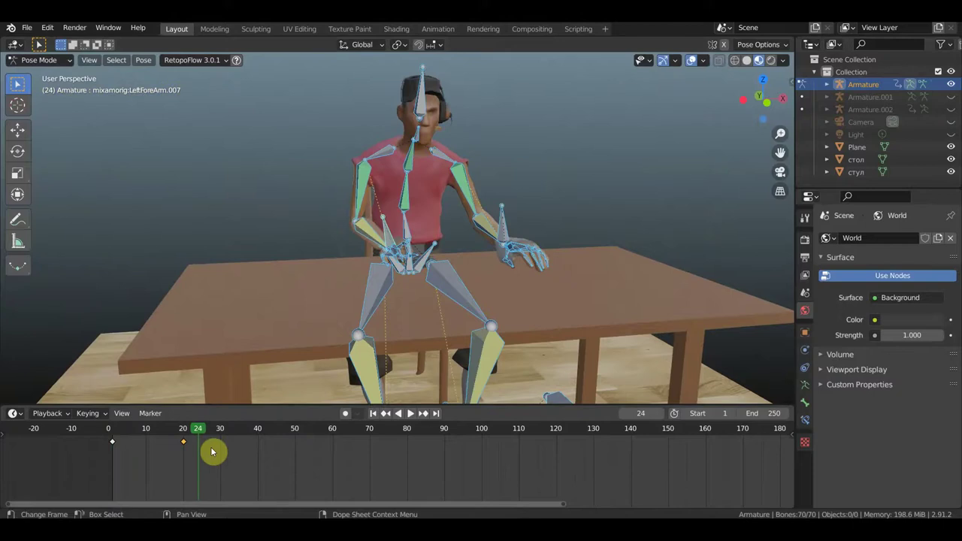
pyautogui.press('g')
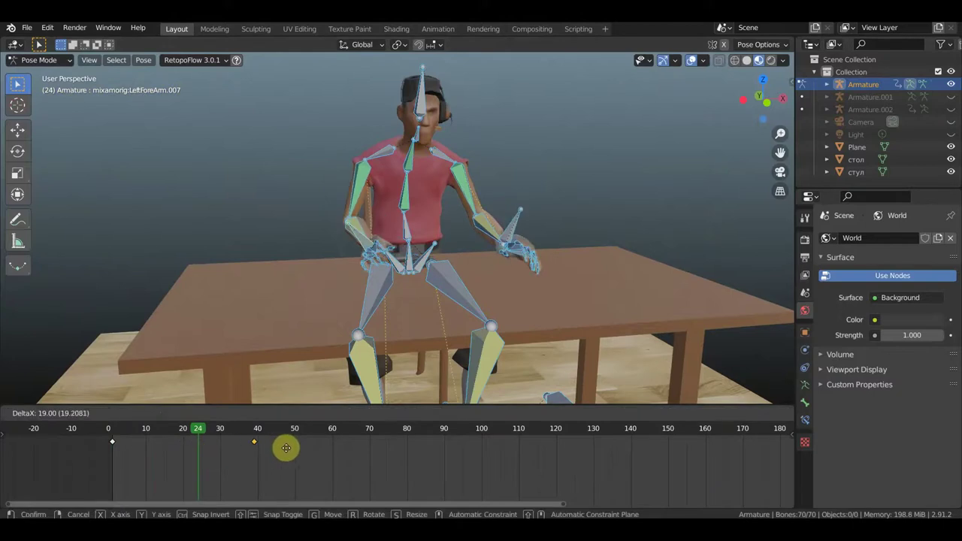
pyautogui.click(284, 447)
# Replay the animation from the start and set the playhead to frame 40.
pyautogui.moveTo(200, 429); pyautogui.dragTo(118, 434)
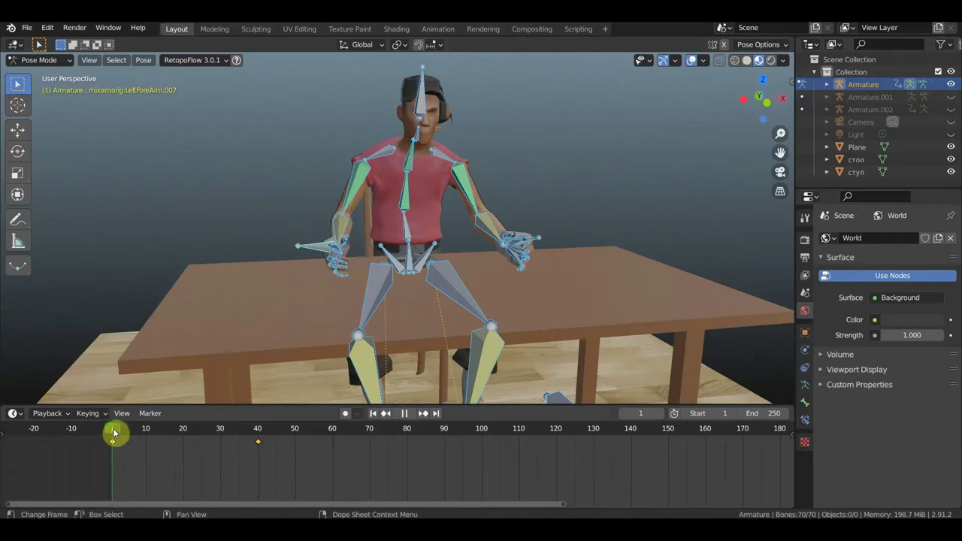
pyautogui.press('space')
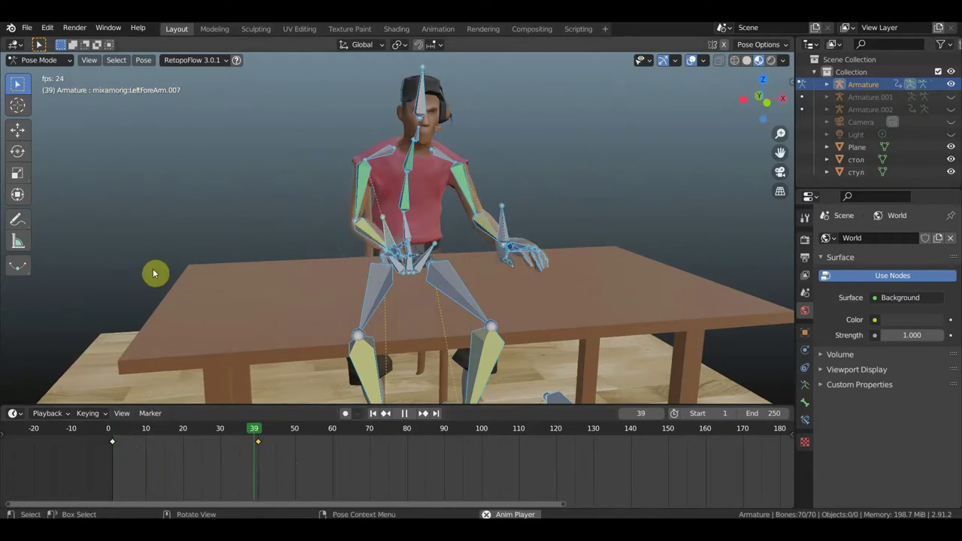
pyautogui.press('space')
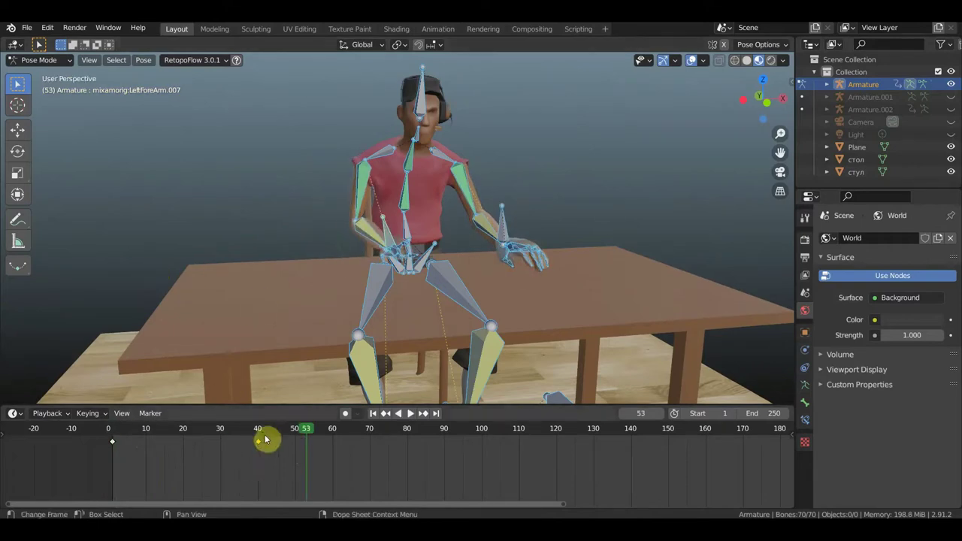
pyautogui.click(257, 434)
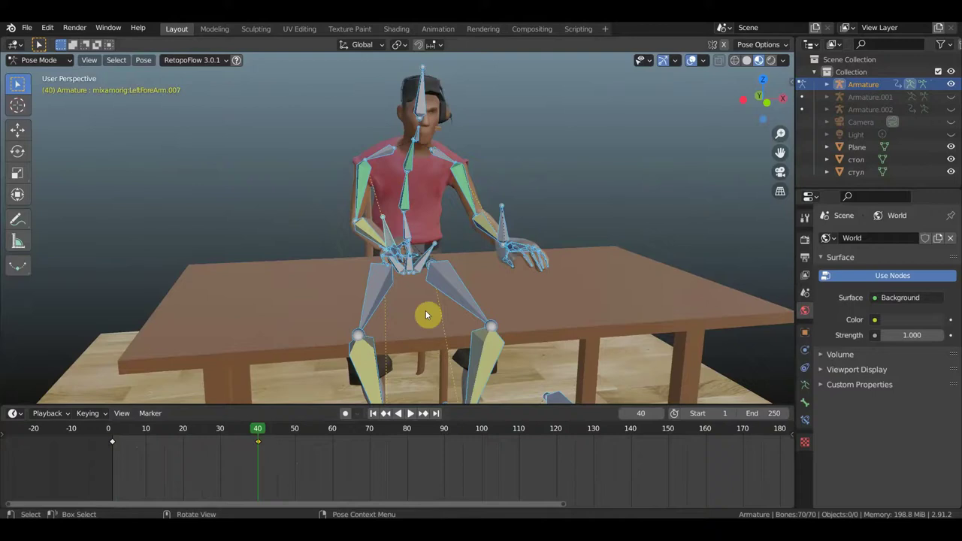
pyautogui.moveTo(473, 236)
pyautogui.mouseDown(button='middle')
pyautogui.moveTo(399, 233)
pyautogui.moveTo(356, 219)
pyautogui.mouseUp(button='middle')
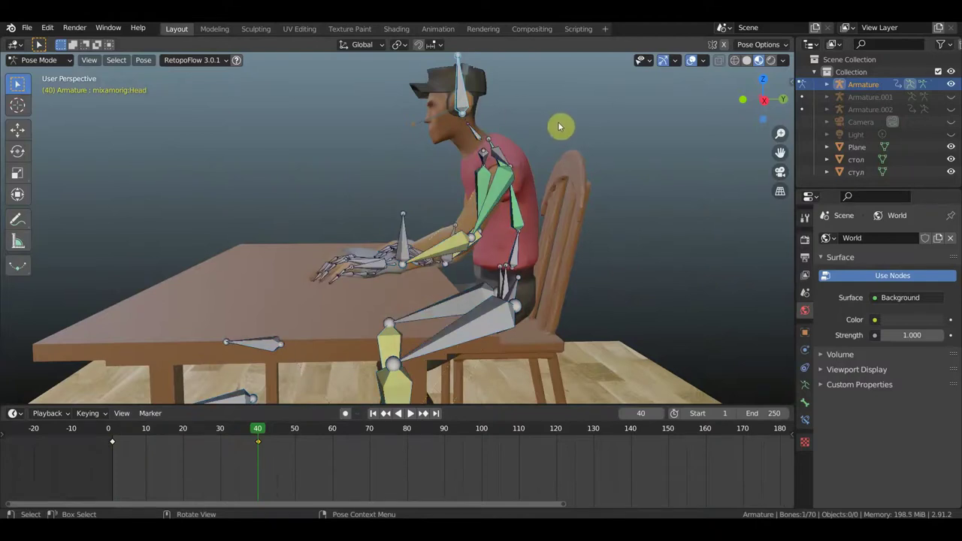
# Tilt the Head bone downward and rotate the Spine bone to lean forward.
pyautogui.press('r')
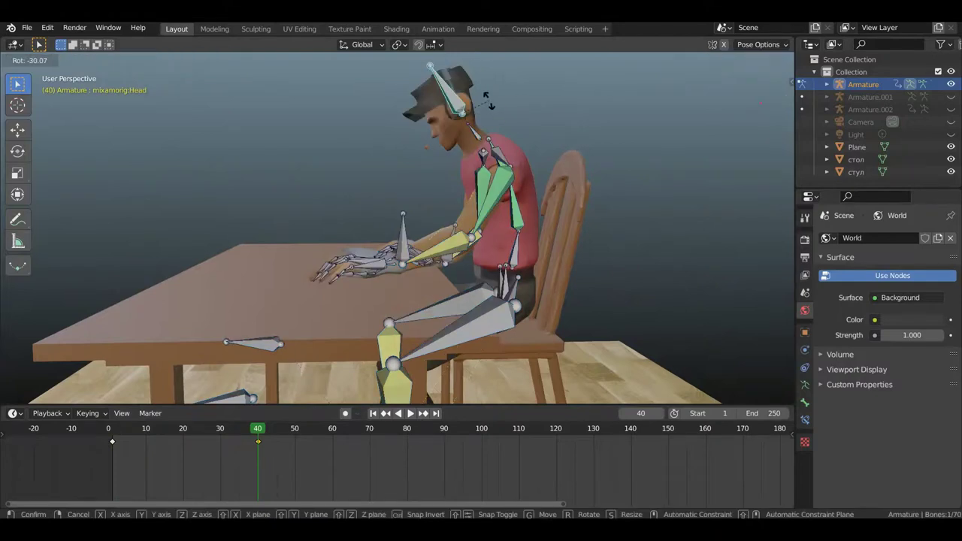
pyautogui.click(516, 120)
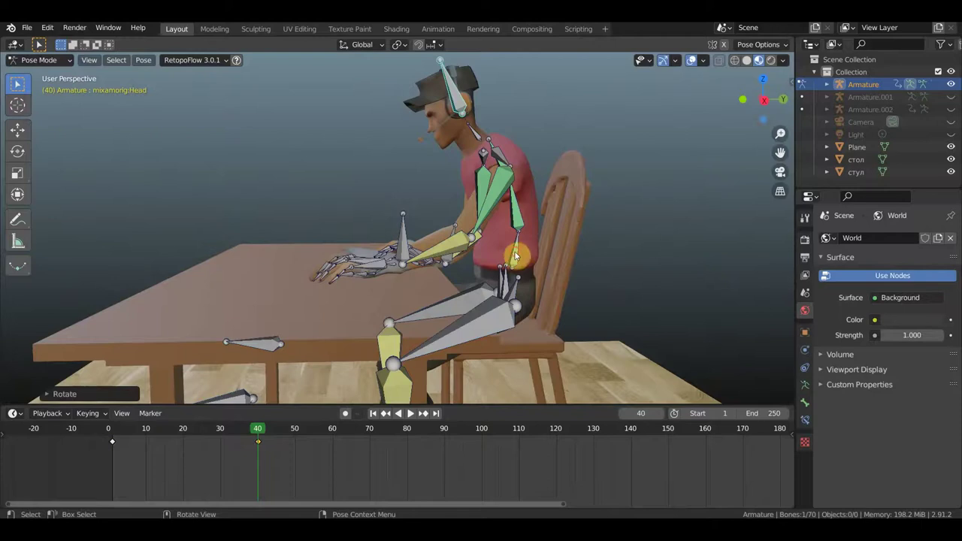
pyautogui.click(541, 255)
pyautogui.moveTo(596, 254)
pyautogui.mouseDown(button='middle')
pyautogui.moveTo(576, 254)
pyautogui.moveTo(584, 254)
pyautogui.mouseUp(button='middle')
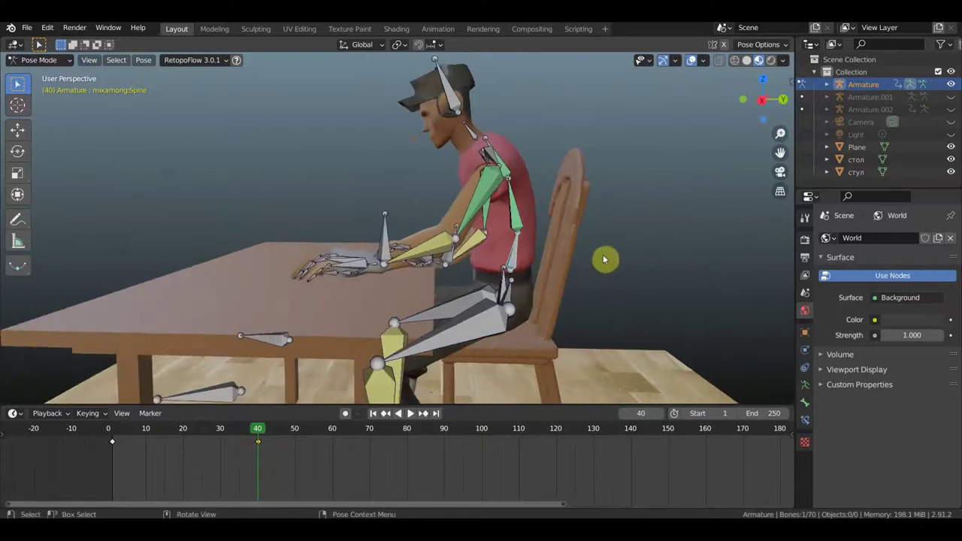
pyautogui.press('r')
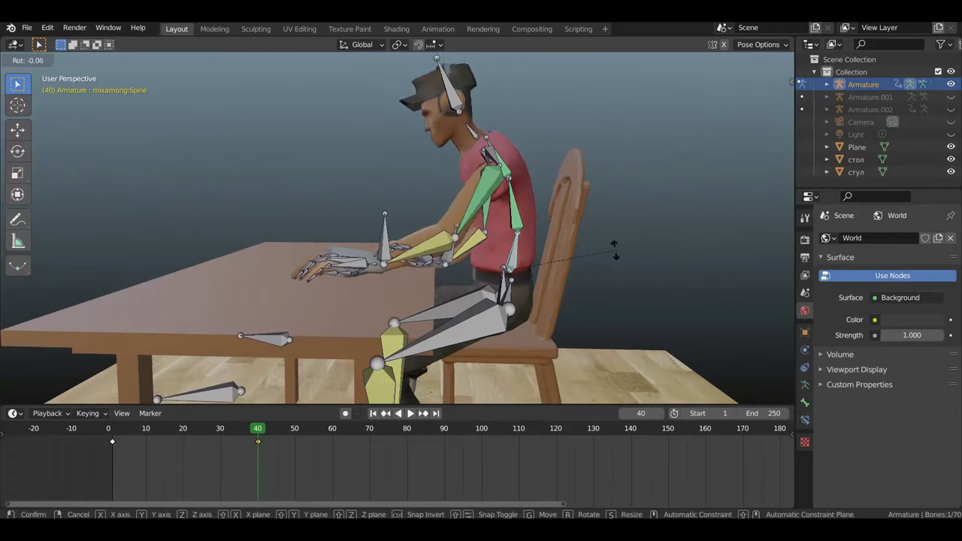
pyautogui.click(584, 254)
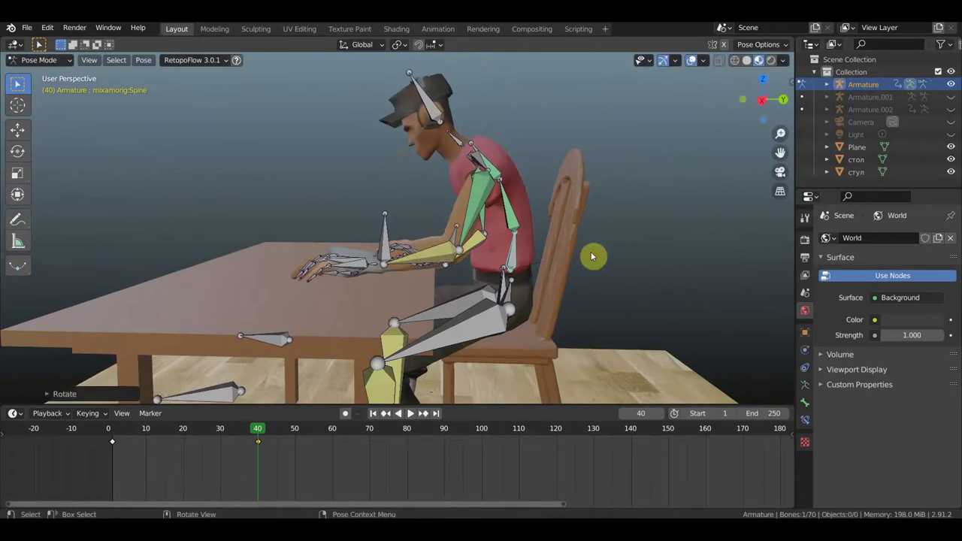
# Select all bones and key Location & Rotation at frame 40.
pyautogui.press('a')
pyautogui.press('i')
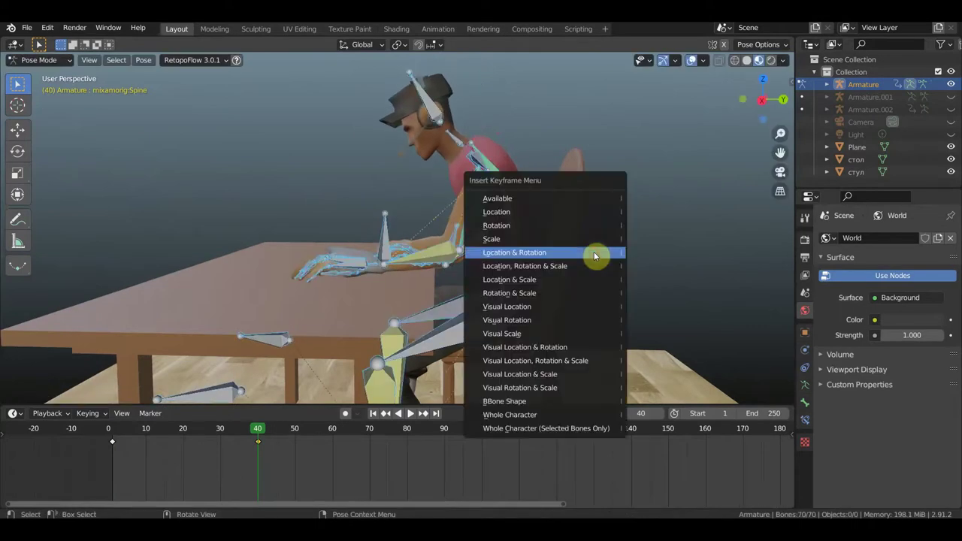
pyautogui.click(593, 252)
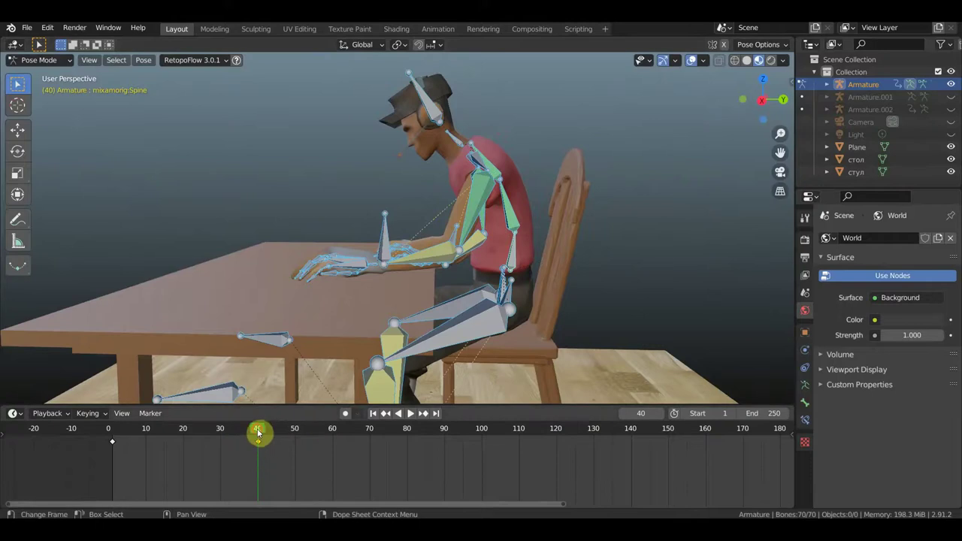
# Play the animation from frame 1 while viewing the character from front and side.
pyautogui.moveTo(258, 432); pyautogui.dragTo(109, 434)
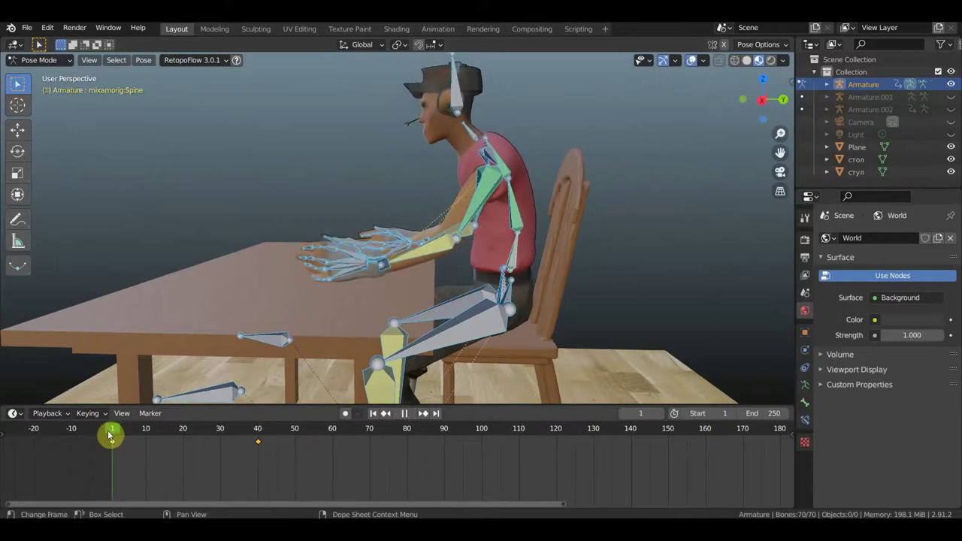
pyautogui.press('space')
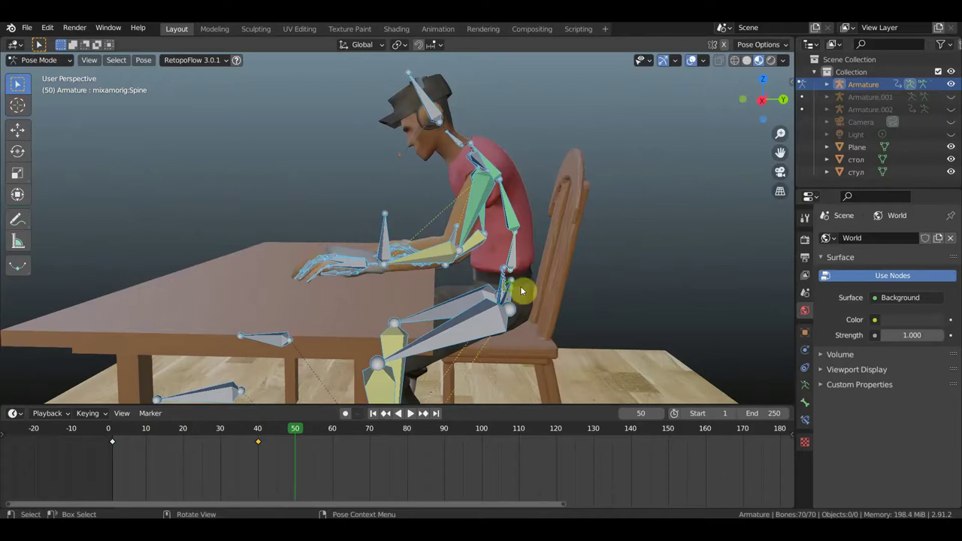
pyautogui.moveTo(520, 285); pyautogui.dragTo(661, 275, button='middle')
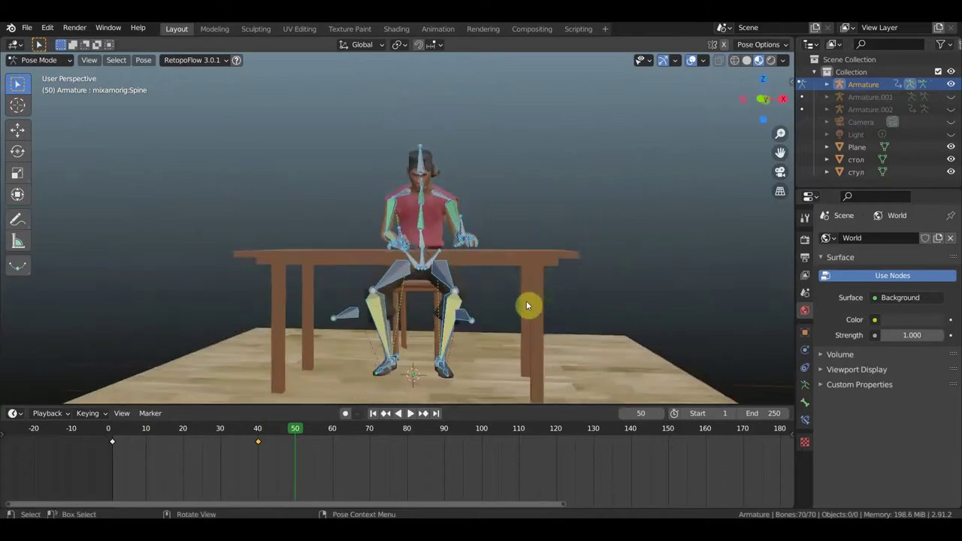
pyautogui.moveTo(526, 305); pyautogui.dragTo(430, 308, button='middle')
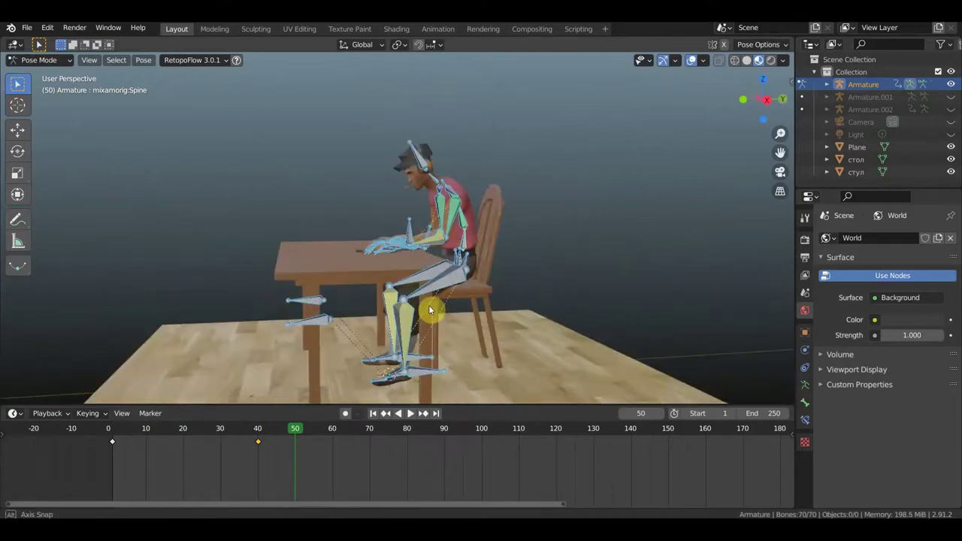
pyautogui.moveTo(440, 368); pyautogui.dragTo(414, 362, button='middle')
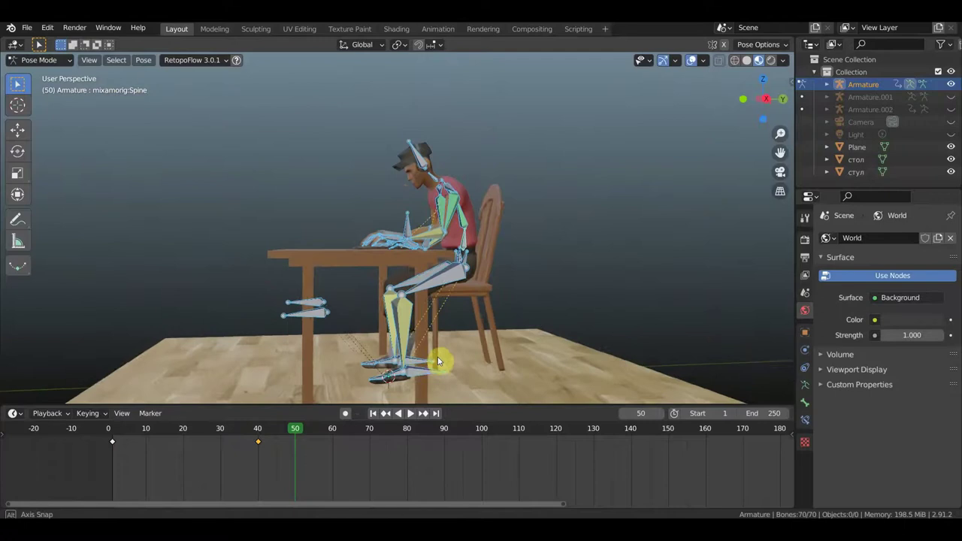
pyautogui.moveTo(414, 362); pyautogui.dragTo(549, 334, button='middle')
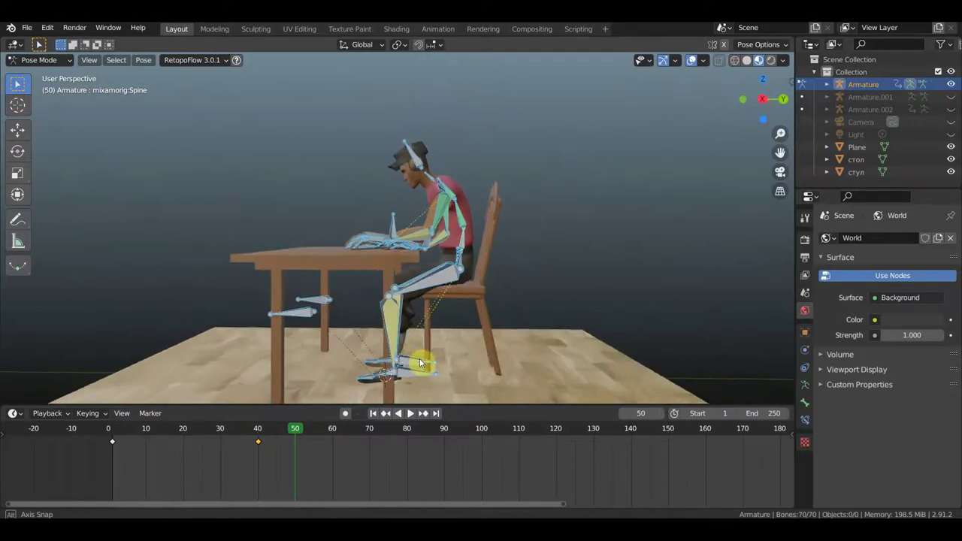
pyautogui.scroll(3, 549, 334)
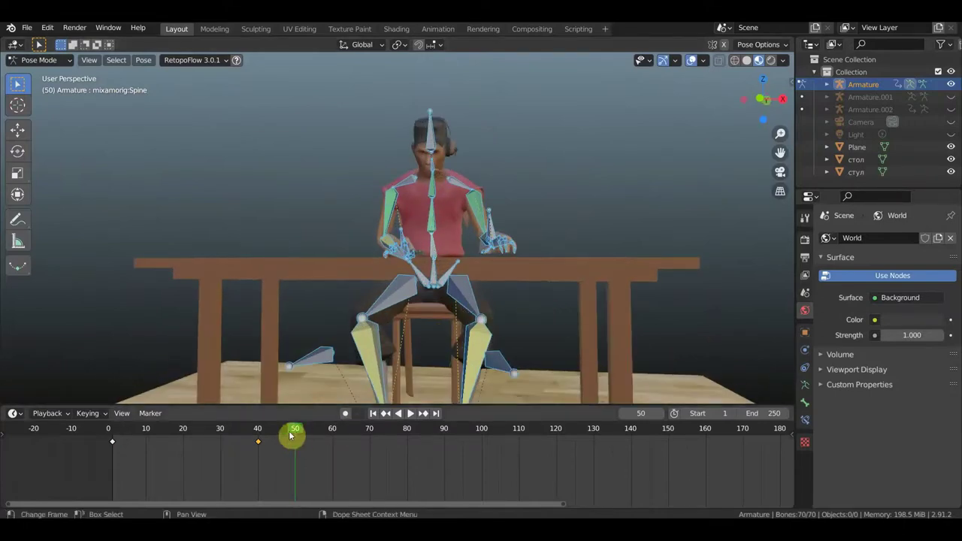
# Play the animation backwards, scrub forward to frame 80, and clear the bone selection.
pyautogui.hotkey('shift', 'ctrl', 'space')
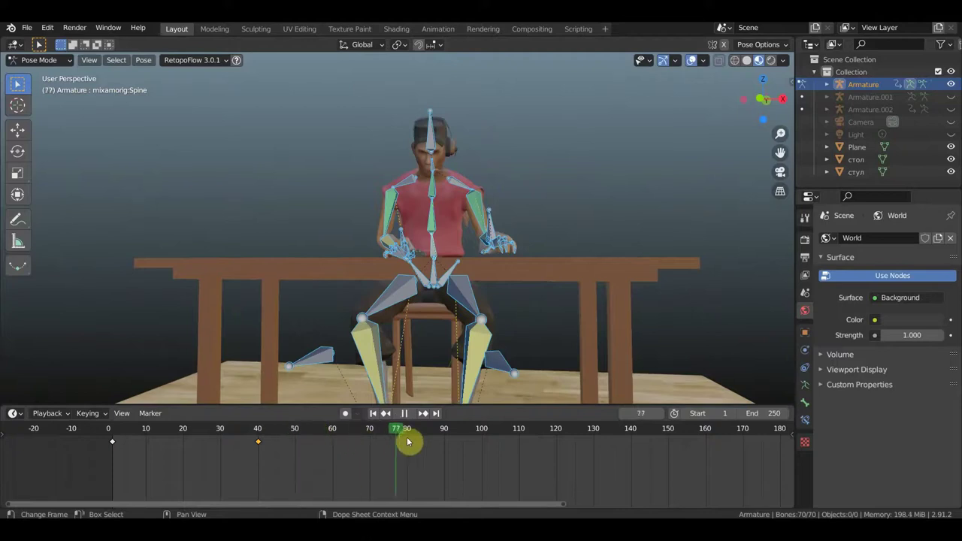
pyautogui.moveTo(492, 290)
pyautogui.mouseDown(button='middle')
pyautogui.moveTo(505, 295)
pyautogui.moveTo(466, 249)
pyautogui.mouseUp(button='middle')
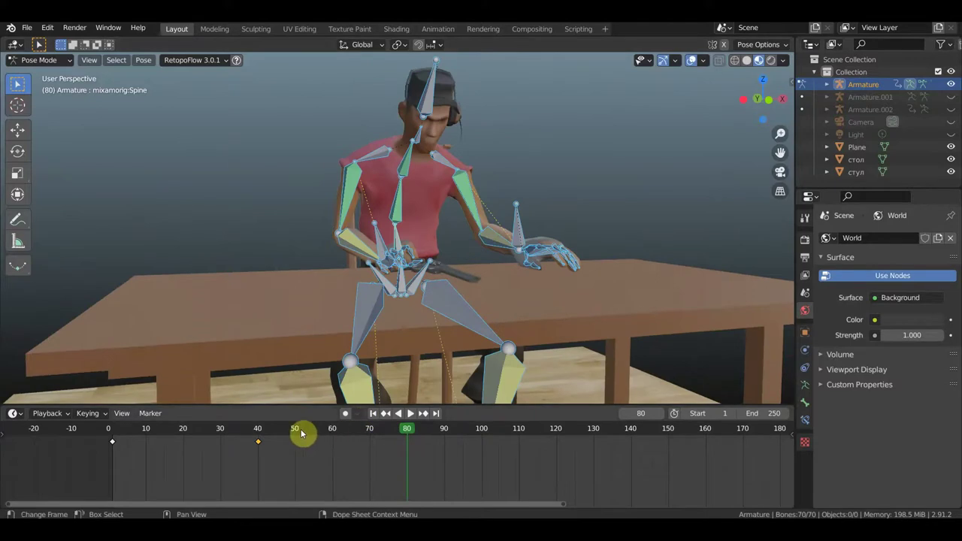
pyautogui.press('Escape')
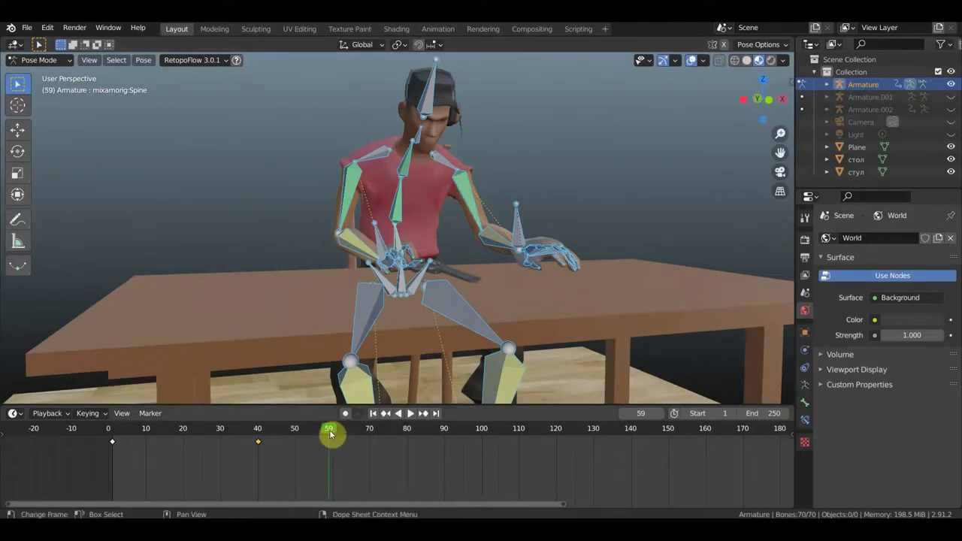
pyautogui.moveTo(418, 326)
pyautogui.mouseDown(button='middle')
pyautogui.moveTo(271, 344)
pyautogui.moveTo(301, 365)
pyautogui.mouseUp(button='middle')
pyautogui.click(46, 71)
pyautogui.click(46, 62)
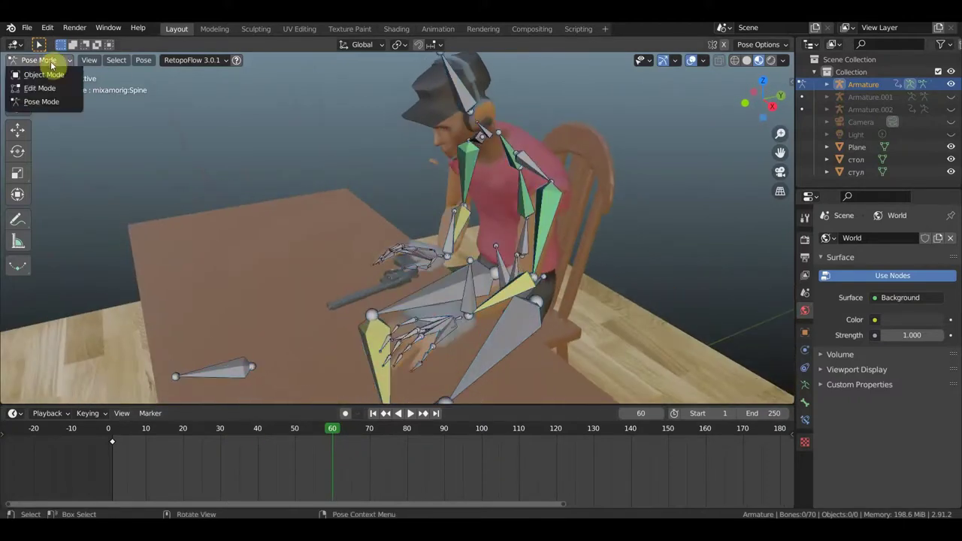
# Switch to Object Mode and make Armature.001 visible in the Outliner.
pyautogui.click(47, 75)
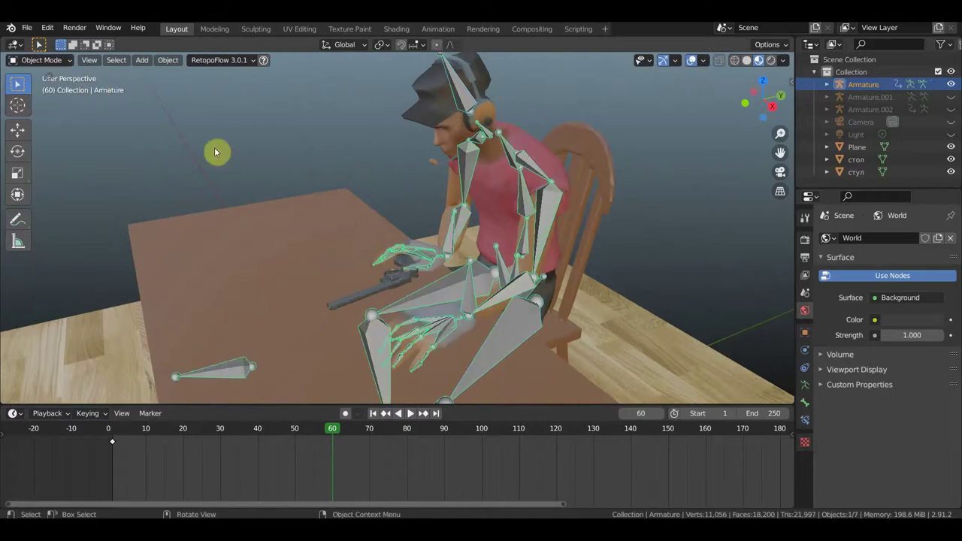
pyautogui.moveTo(402, 280); pyautogui.dragTo(453, 262, button='middle')
pyautogui.scroll(2, 443, 270)
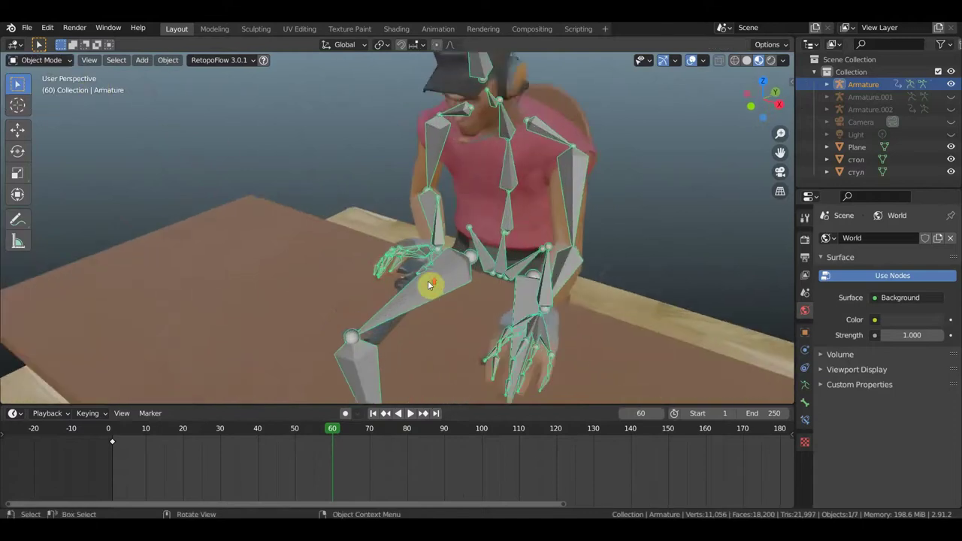
pyautogui.scroll(2, 436, 282)
pyautogui.click(952, 98)
# Add Armature.001 to the selection with the character rig and enter Pose Mode.
pyautogui.moveTo(515, 210)
pyautogui.mouseDown(button='middle')
pyautogui.moveTo(440, 219)
pyautogui.moveTo(429, 230)
pyautogui.mouseUp(button='middle')
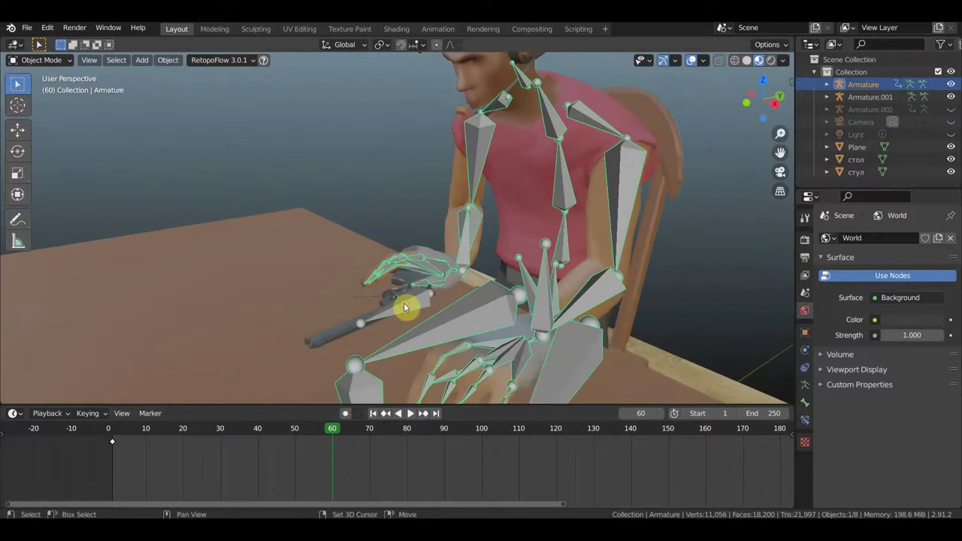
pyautogui.keyDown('shift'); pyautogui.click(404, 302); pyautogui.keyUp('shift')
pyautogui.click(31, 60)
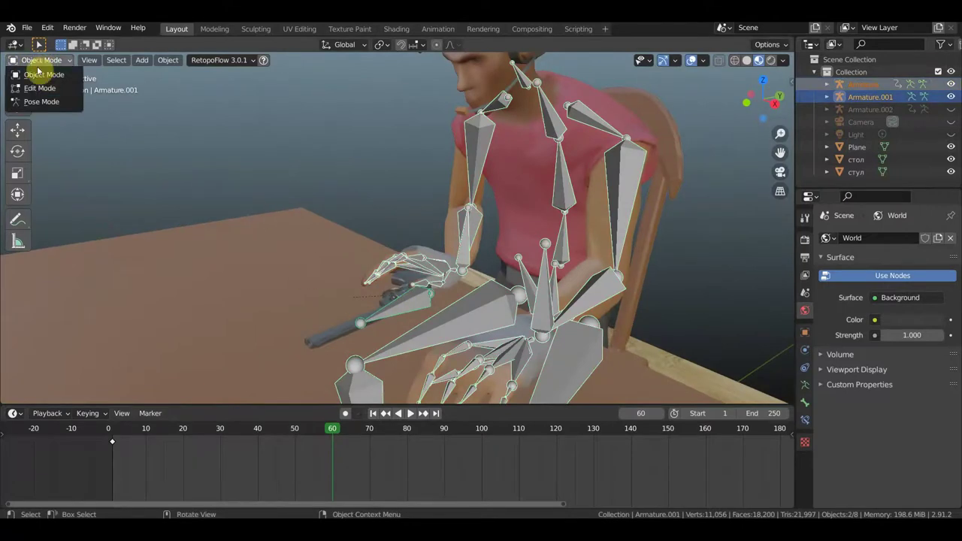
pyautogui.click(43, 103)
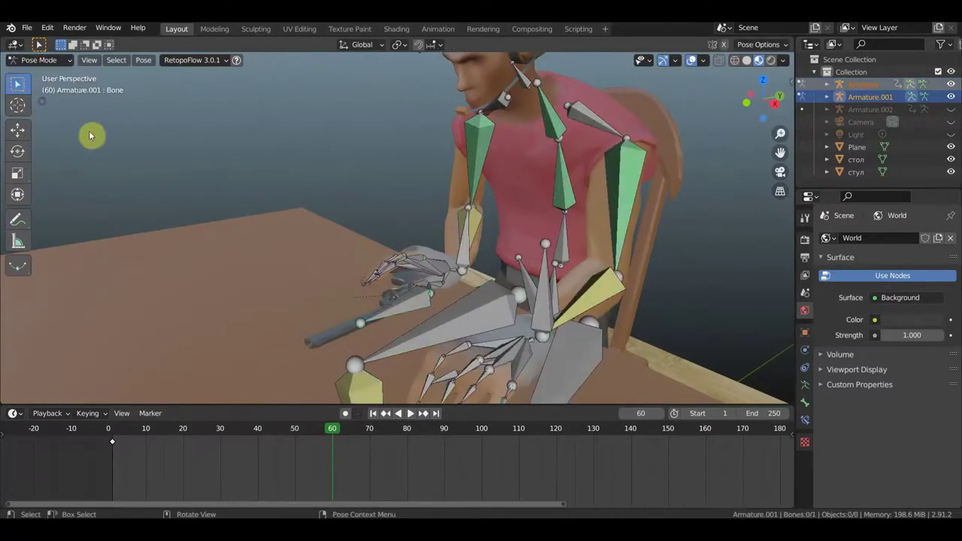
# Select the gun bone and key its Location & Rotation at frame 40.
pyautogui.click(413, 303)
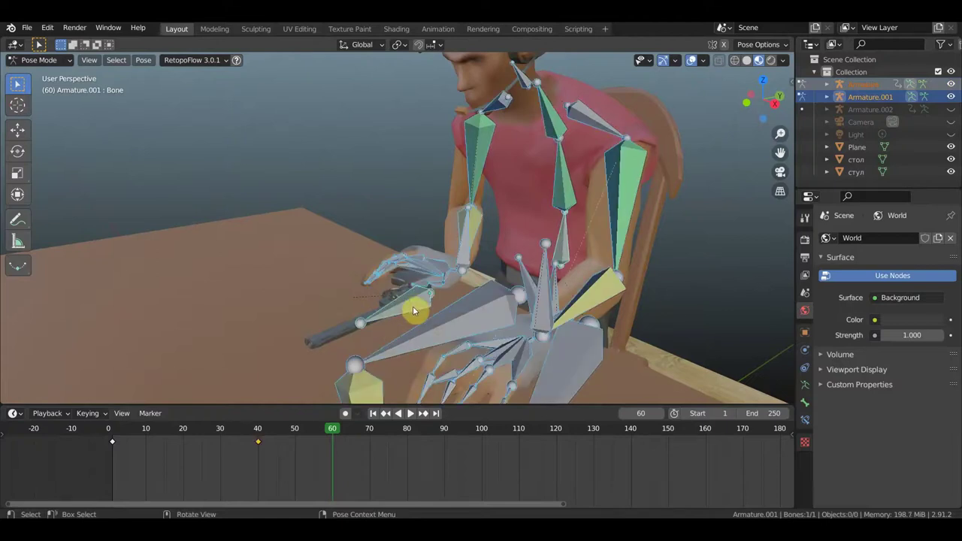
pyautogui.click(258, 431)
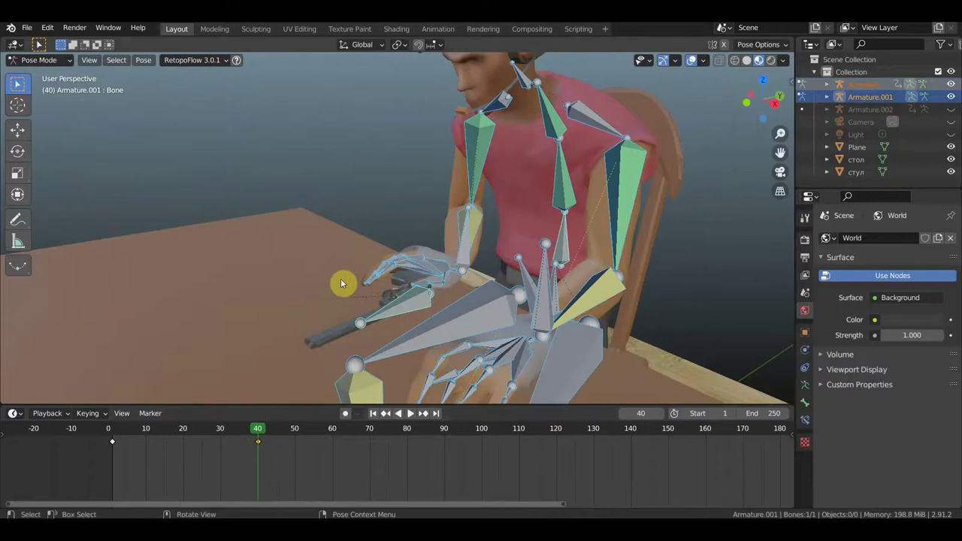
pyautogui.press('i')
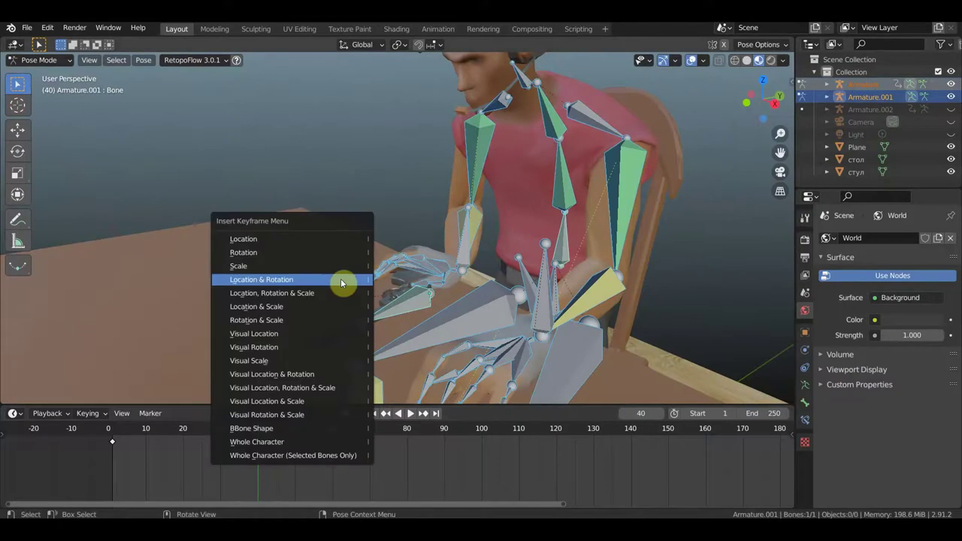
pyautogui.click(340, 278)
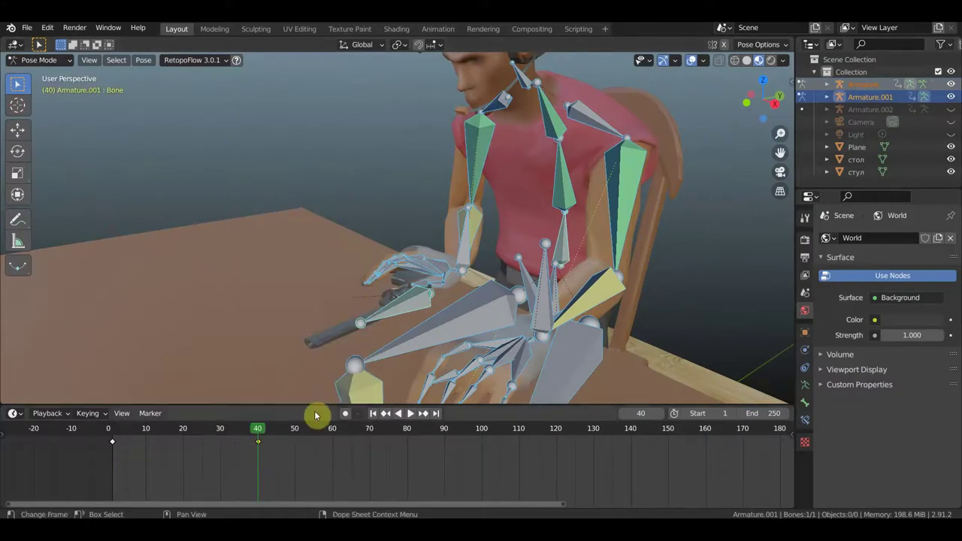
# Scrub and play the animation to check the gun's motion around frames 39–50.
pyautogui.moveTo(252, 429); pyautogui.dragTo(146, 433)
pyautogui.press('space')
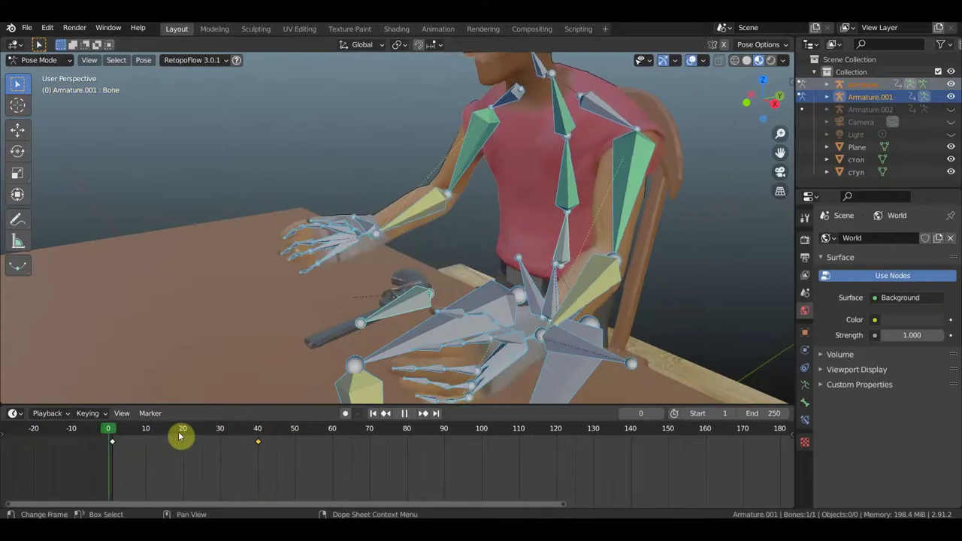
pyautogui.moveTo(274, 441); pyautogui.dragTo(255, 441)
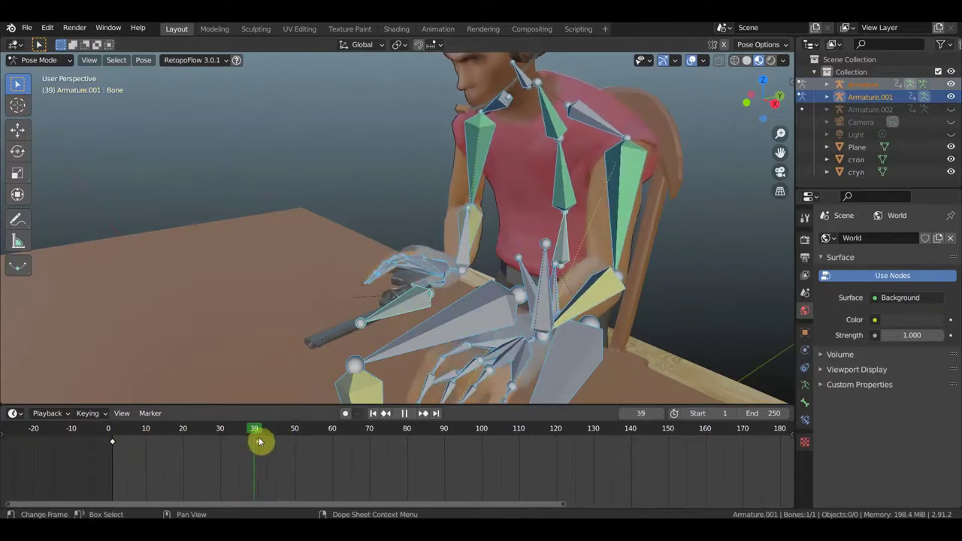
pyautogui.moveTo(325, 444); pyautogui.dragTo(300, 443)
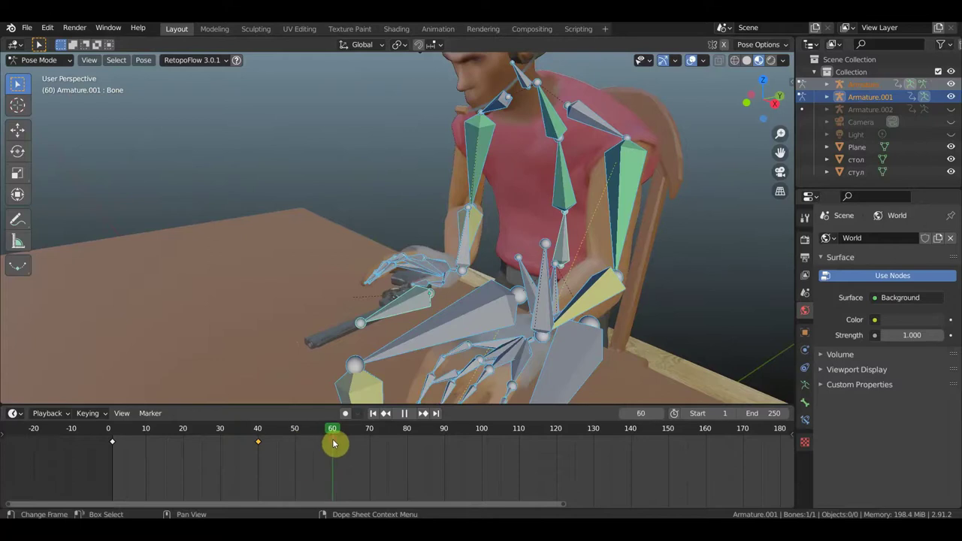
pyautogui.moveTo(429, 303)
pyautogui.mouseDown(button='middle')
pyautogui.moveTo(367, 293)
pyautogui.moveTo(456, 286)
pyautogui.moveTo(594, 303)
pyautogui.moveTo(510, 298)
pyautogui.moveTo(336, 365)
pyautogui.moveTo(360, 323)
pyautogui.mouseUp(button='middle')
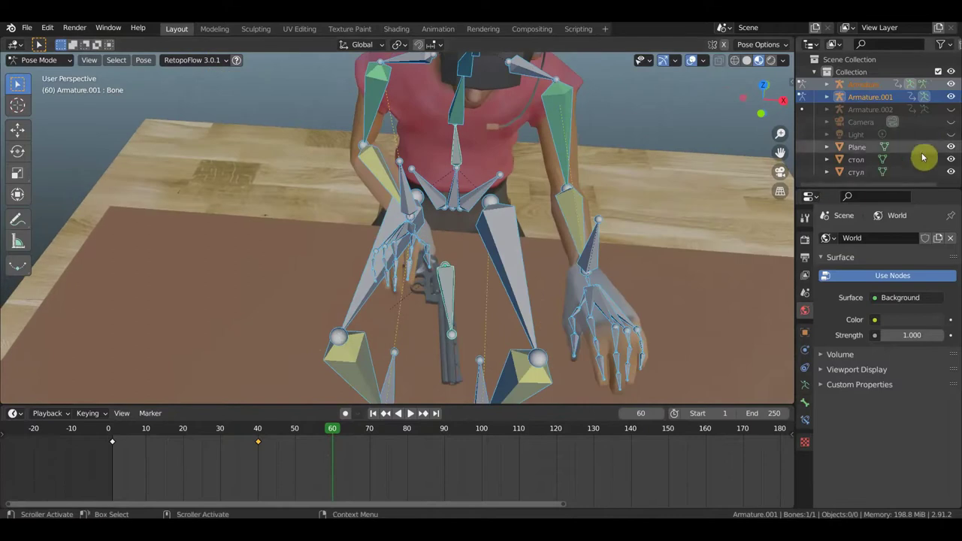
# Hide the стол table and rotate the left forearm bone toward the gun.
pyautogui.click(951, 159)
pyautogui.moveTo(773, 197)
pyautogui.mouseDown(button='middle')
pyautogui.moveTo(751, 151)
pyautogui.moveTo(639, 138)
pyautogui.moveTo(499, 225)
pyautogui.mouseUp(button='middle')
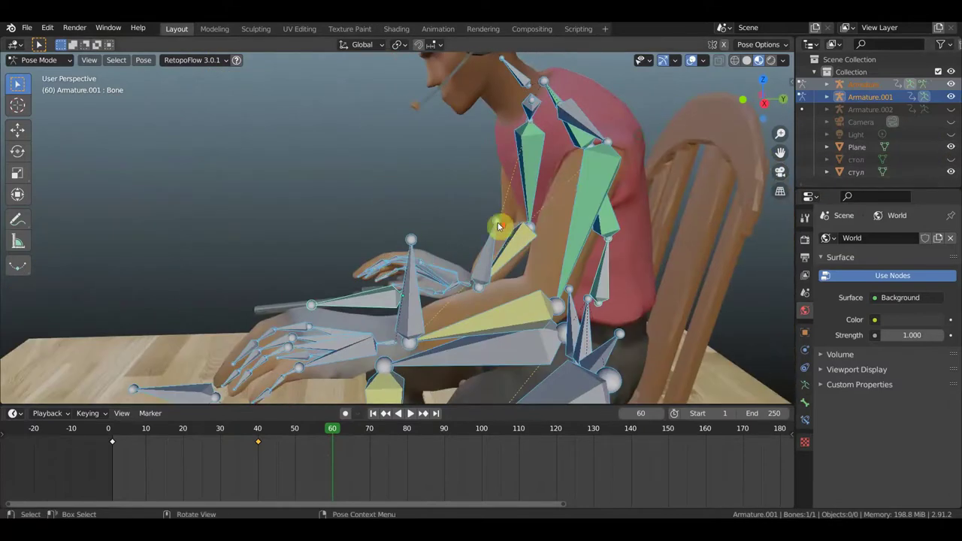
pyautogui.scroll(4, 461, 266)
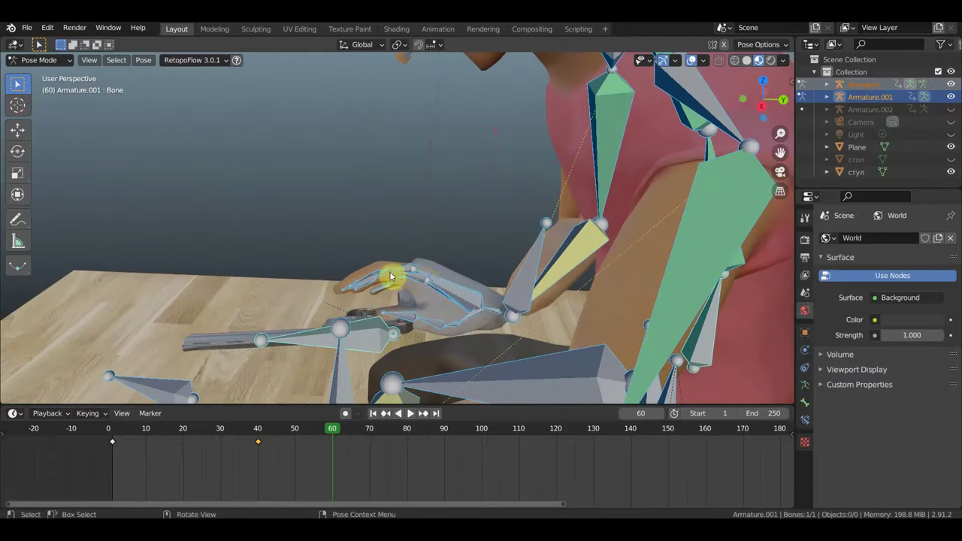
pyautogui.moveTo(389, 272); pyautogui.dragTo(382, 284, button='middle')
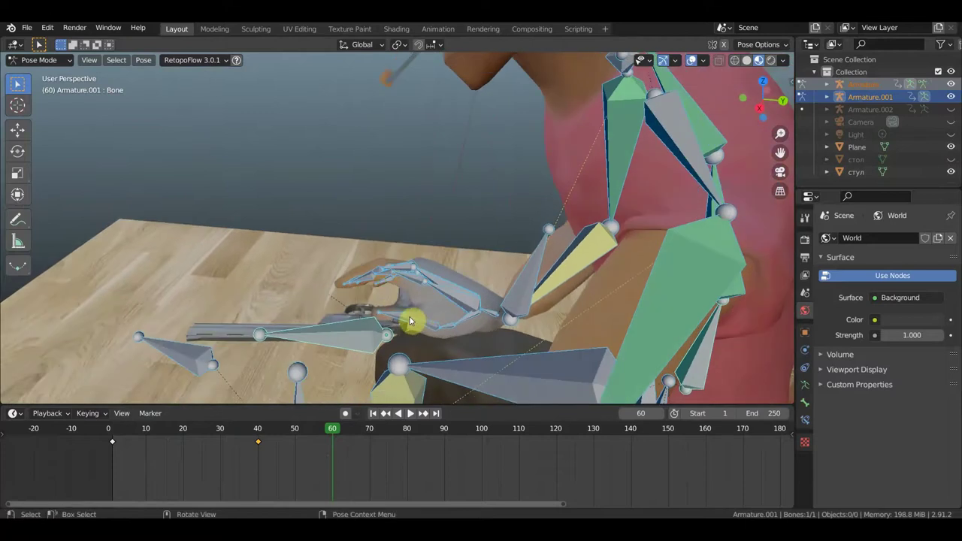
pyautogui.click(525, 286)
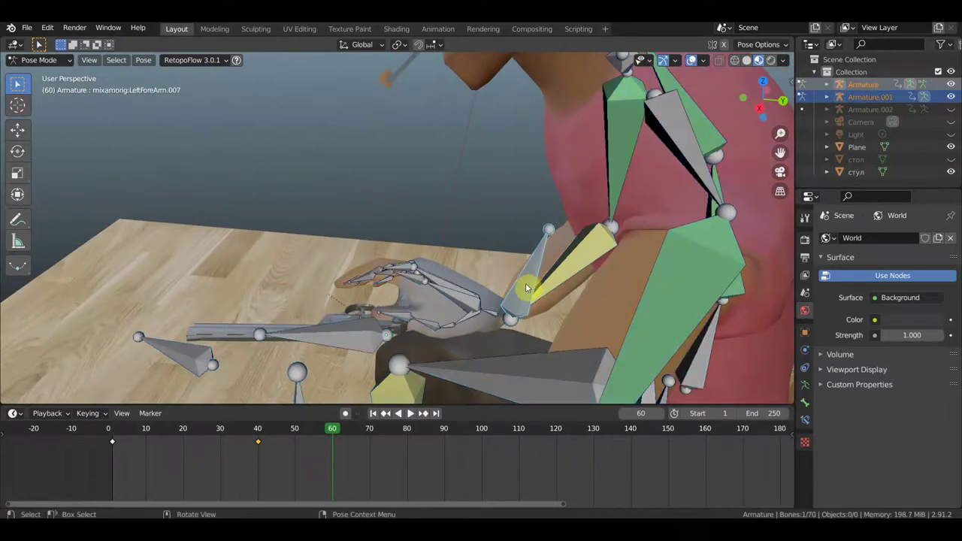
pyautogui.press('r')
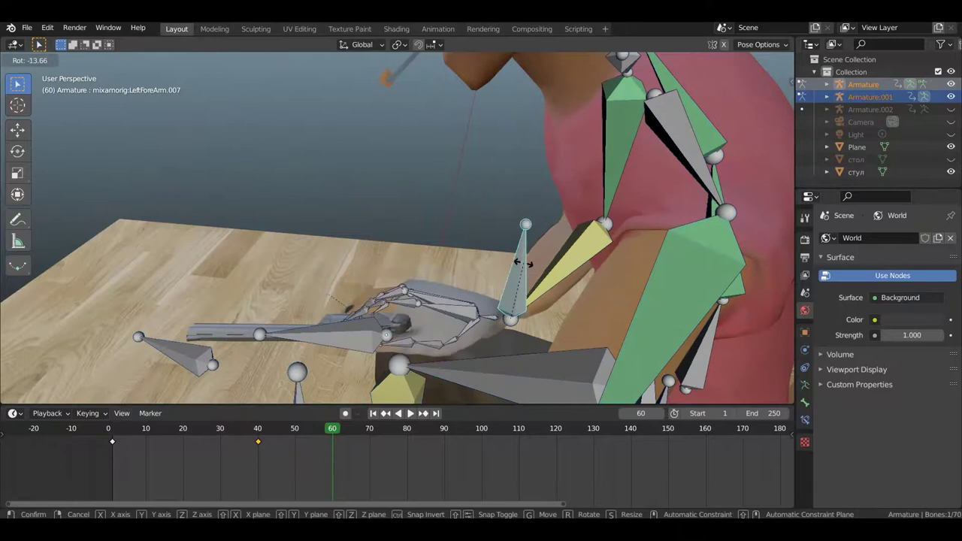
pyautogui.click(529, 264)
pyautogui.moveTo(430, 322)
pyautogui.mouseDown(button='middle')
pyautogui.moveTo(487, 241)
pyautogui.moveTo(457, 209)
pyautogui.moveTo(386, 277)
pyautogui.mouseUp(button='middle')
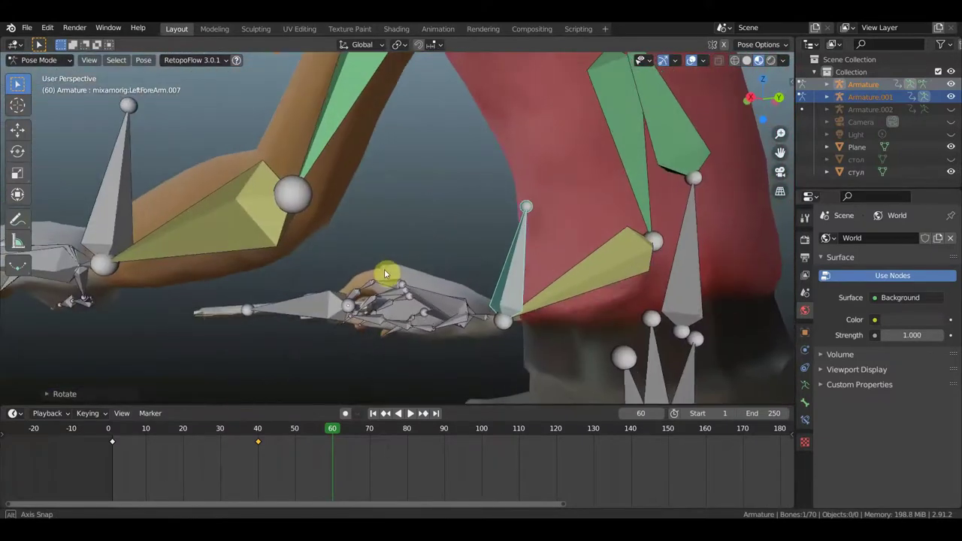
# Rotate two finger bones of the gun hand to curl around the grip.
pyautogui.click(381, 323)
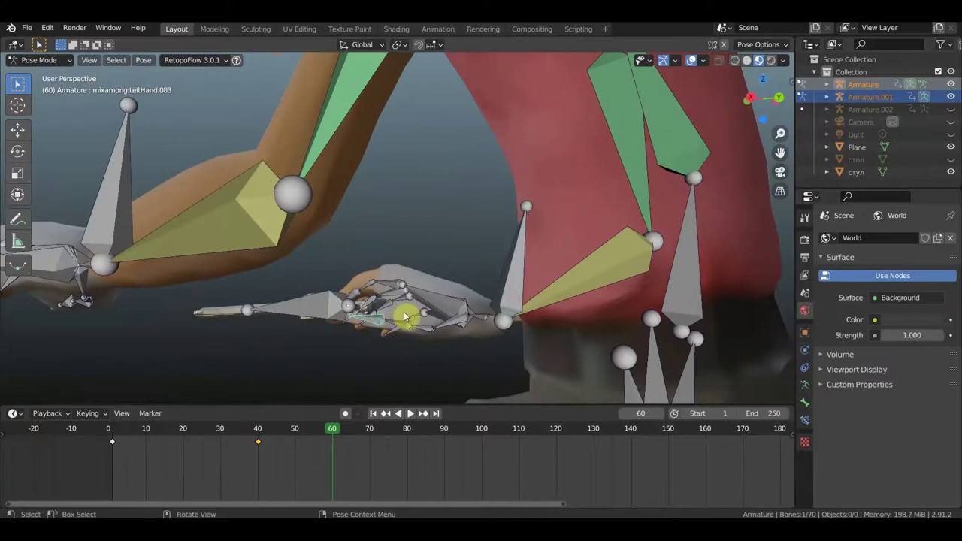
pyautogui.click(467, 290)
pyautogui.press('r')
pyautogui.click(485, 268)
pyautogui.moveTo(423, 316)
pyautogui.mouseDown(button='middle')
pyautogui.moveTo(543, 298)
pyautogui.moveTo(564, 257)
pyautogui.moveTo(525, 256)
pyautogui.moveTo(507, 230)
pyautogui.moveTo(517, 203)
pyautogui.moveTo(475, 227)
pyautogui.moveTo(453, 221)
pyautogui.moveTo(539, 172)
pyautogui.moveTo(441, 118)
pyautogui.moveTo(358, 198)
pyautogui.moveTo(299, 213)
pyautogui.moveTo(334, 205)
pyautogui.moveTo(335, 226)
pyautogui.moveTo(355, 223)
pyautogui.mouseUp(button='middle')
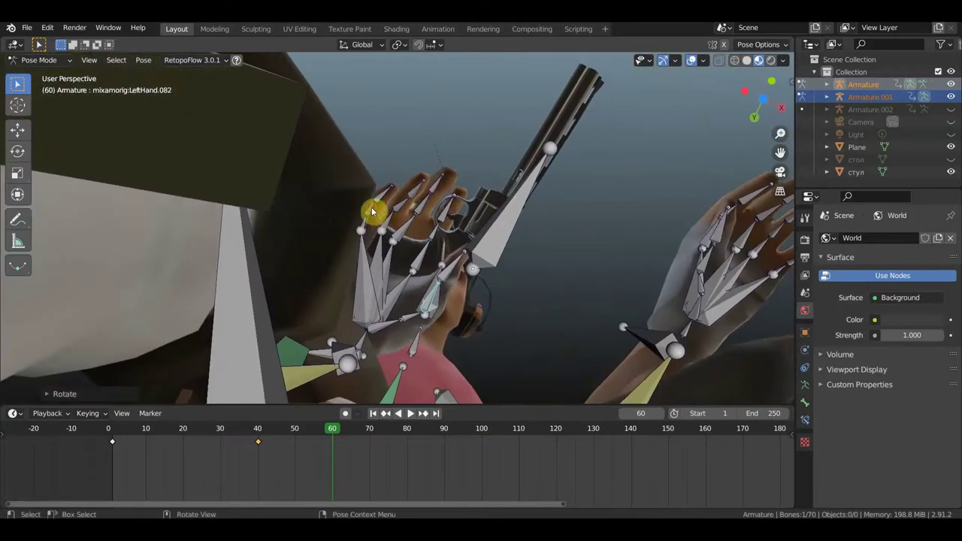
# Rotate a pair of finger bones around the grip in side view.
pyautogui.keyDown('shift'); pyautogui.click(391, 220); pyautogui.keyUp('shift')
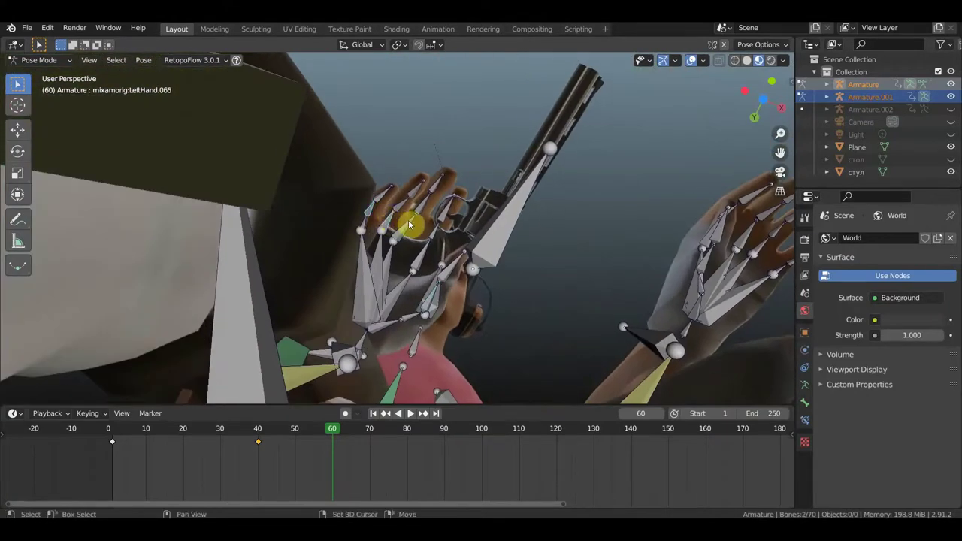
pyautogui.keyDown('shift'); pyautogui.click(436, 235); pyautogui.keyUp('shift')
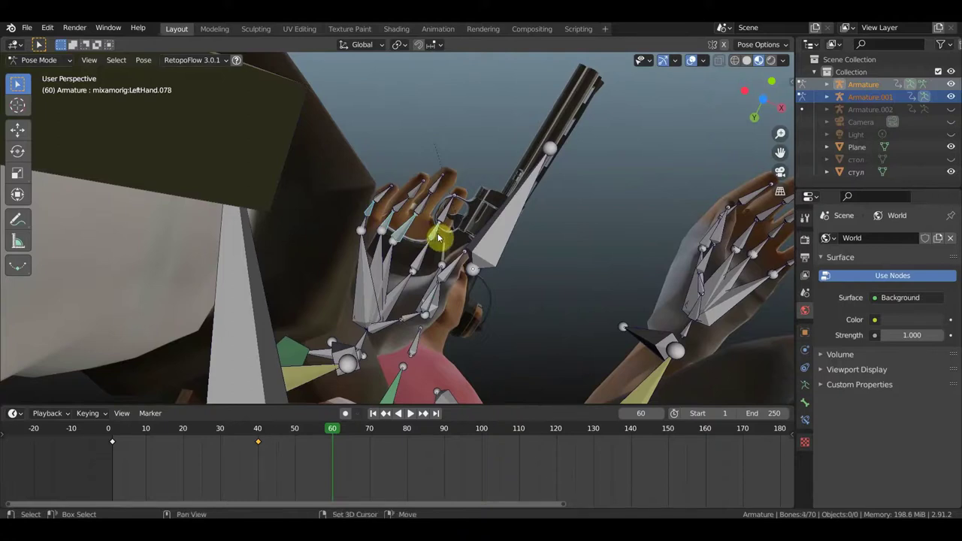
pyautogui.moveTo(414, 256)
pyautogui.mouseDown(button='middle')
pyautogui.moveTo(483, 253)
pyautogui.moveTo(359, 245)
pyautogui.moveTo(436, 281)
pyautogui.moveTo(557, 308)
pyautogui.moveTo(382, 315)
pyautogui.moveTo(268, 391)
pyautogui.moveTo(256, 349)
pyautogui.moveTo(279, 354)
pyautogui.moveTo(242, 367)
pyautogui.moveTo(288, 346)
pyautogui.mouseUp(button='middle')
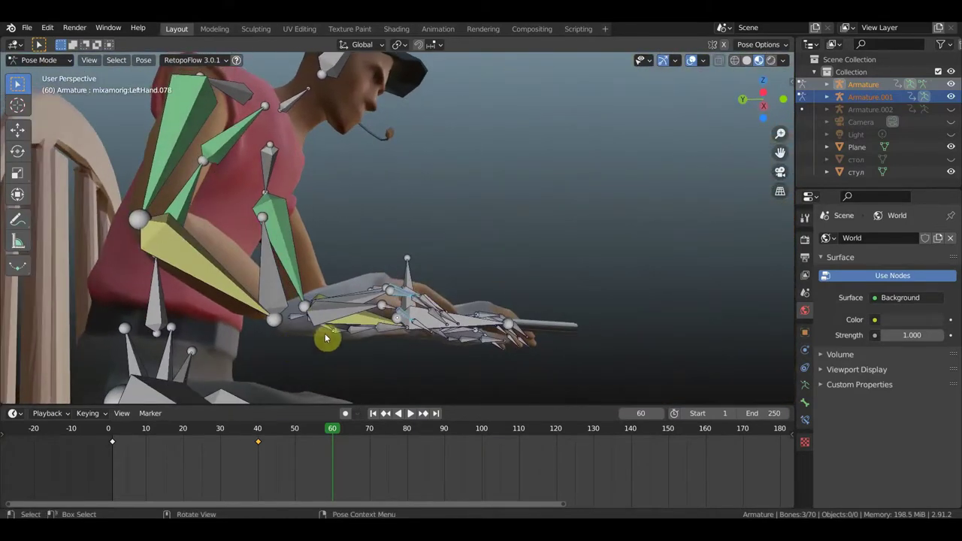
pyautogui.press('KP_3')
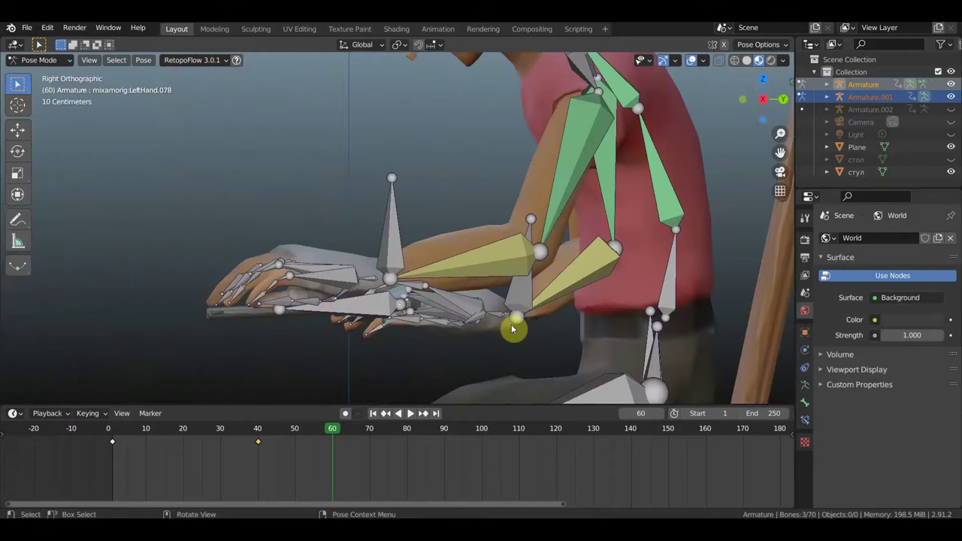
pyautogui.press('r')
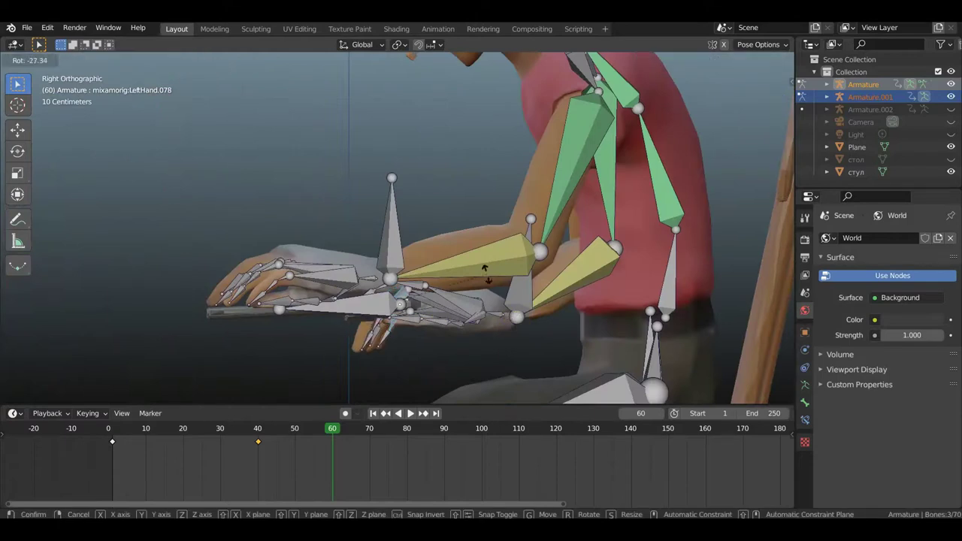
pyautogui.click(485, 272)
pyautogui.moveTo(489, 294)
pyautogui.mouseDown(button='middle')
pyautogui.moveTo(503, 268)
pyautogui.moveTo(472, 258)
pyautogui.moveTo(531, 194)
pyautogui.moveTo(435, 215)
pyautogui.moveTo(403, 251)
pyautogui.moveTo(376, 256)
pyautogui.moveTo(369, 279)
pyautogui.moveTo(382, 278)
pyautogui.moveTo(382, 298)
pyautogui.moveTo(575, 365)
pyautogui.moveTo(563, 397)
pyautogui.moveTo(526, 391)
pyautogui.mouseUp(button='middle')
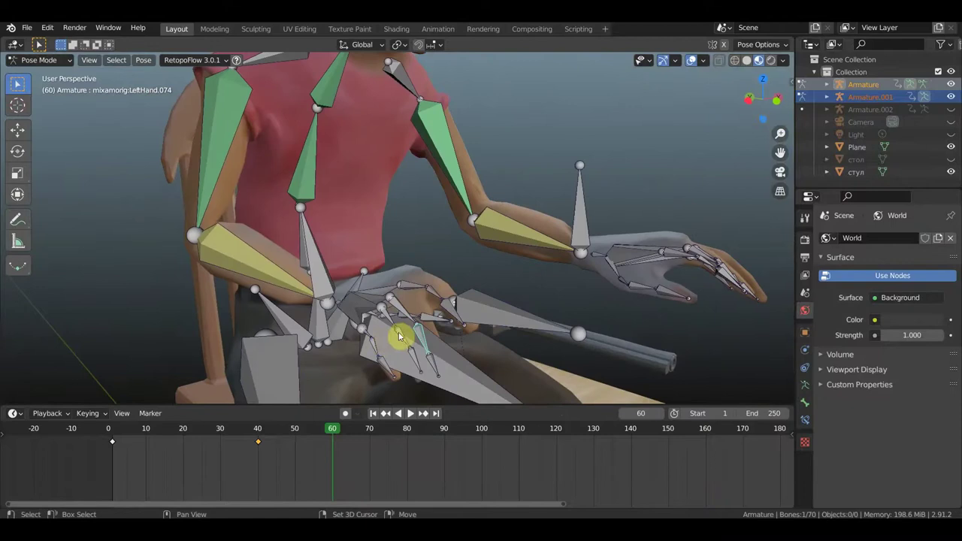
# Add another finger bone and rotate the group tighter around the handle.
pyautogui.keyDown('shift'); pyautogui.click(426, 350); pyautogui.keyUp('shift')
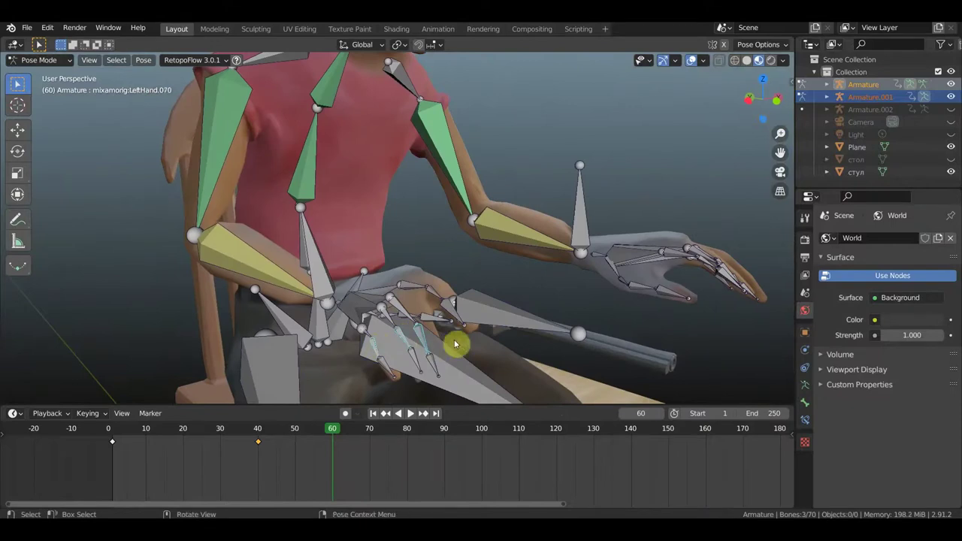
pyautogui.moveTo(412, 347)
pyautogui.mouseDown(button='middle')
pyautogui.moveTo(269, 354)
pyautogui.moveTo(193, 343)
pyautogui.moveTo(178, 307)
pyautogui.mouseUp(button='middle')
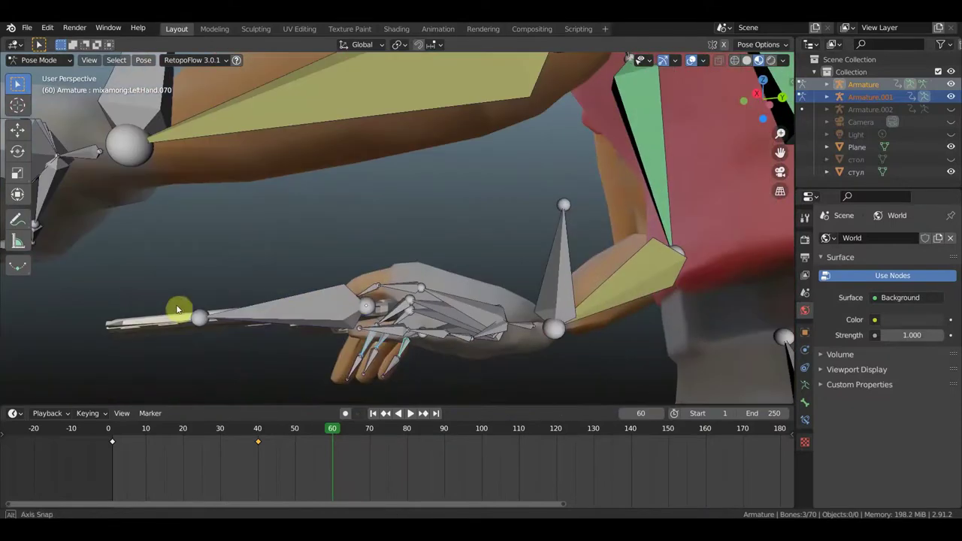
pyautogui.press('KP_7')
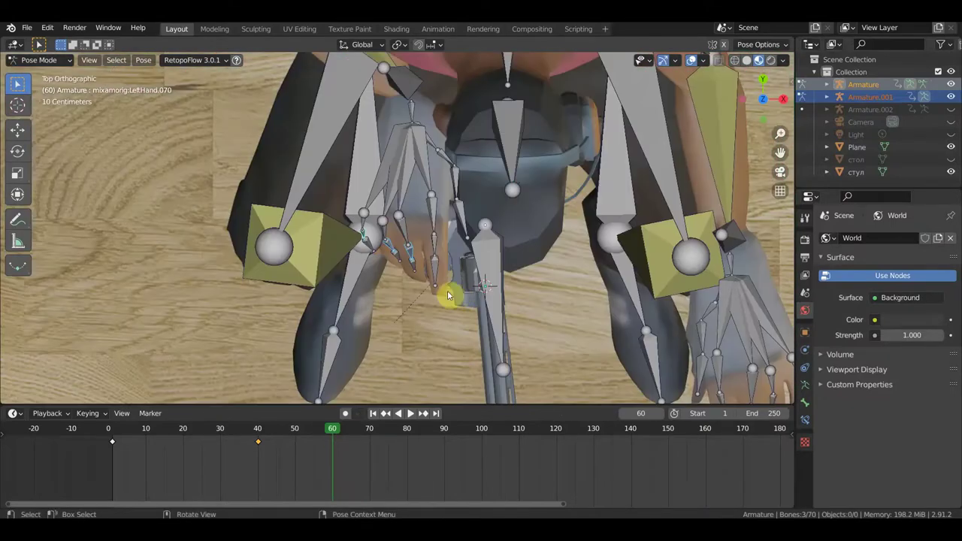
pyautogui.press('KP_3')
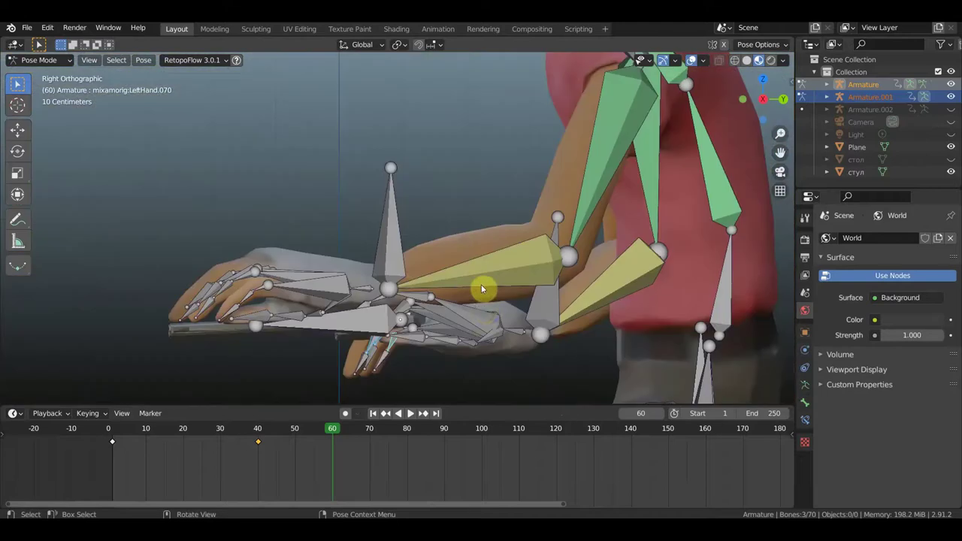
pyautogui.press('r')
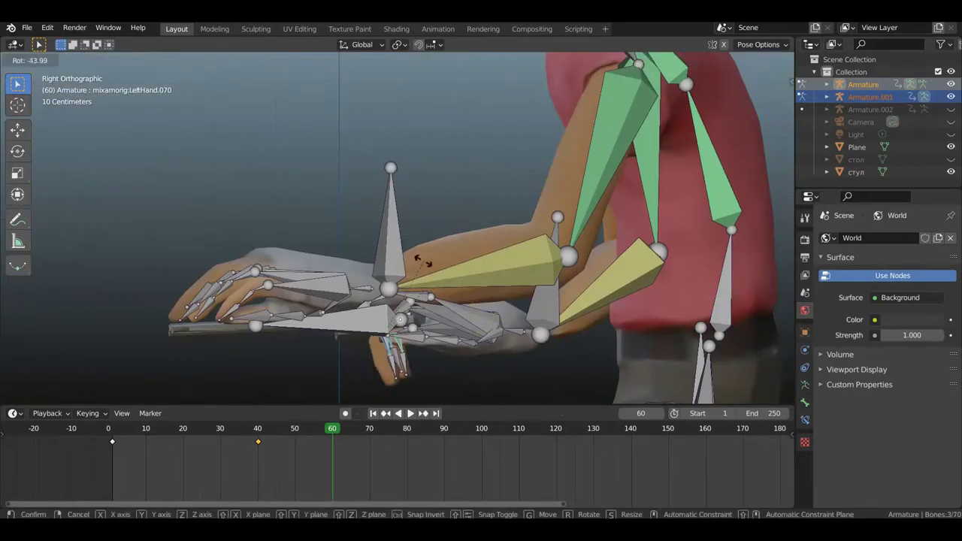
pyautogui.click(423, 263)
pyautogui.moveTo(436, 318)
pyautogui.mouseDown(button='middle')
pyautogui.moveTo(579, 296)
pyautogui.moveTo(496, 350)
pyautogui.mouseUp(button='middle')
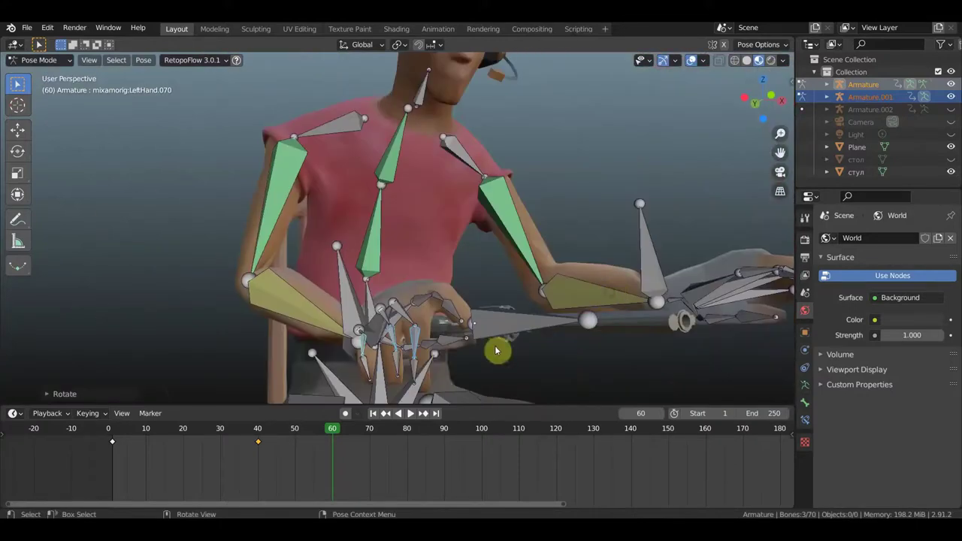
# Rotate another pair of finger bones so they wrap the gun handle.
pyautogui.keyDown('shift'); pyautogui.click(400, 369); pyautogui.keyUp('shift')
pyautogui.moveTo(468, 367); pyautogui.dragTo(293, 371, button='middle')
pyautogui.keyDown('shift'); pyautogui.click(432, 363); pyautogui.keyUp('shift')
pyautogui.moveTo(431, 363); pyautogui.dragTo(409, 366, button='middle')
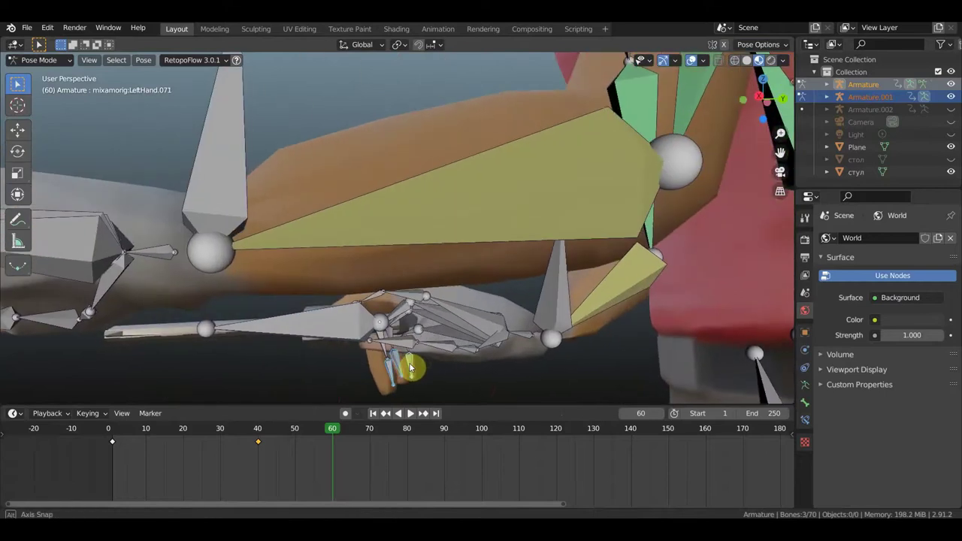
pyautogui.press('r')
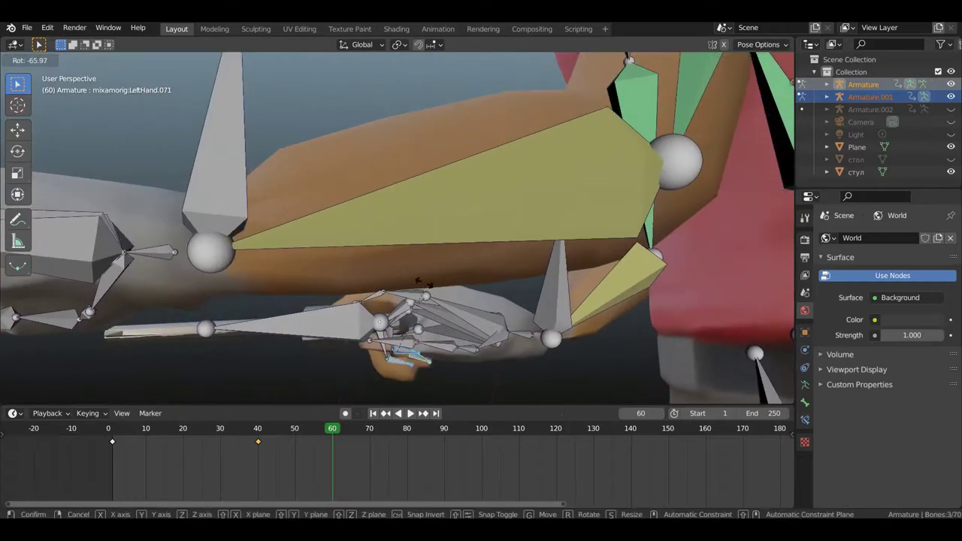
pyautogui.click(414, 282)
pyautogui.moveTo(408, 279)
pyautogui.mouseDown(button='middle')
pyautogui.moveTo(481, 251)
pyautogui.moveTo(475, 225)
pyautogui.moveTo(446, 223)
pyautogui.moveTo(489, 219)
pyautogui.moveTo(628, 325)
pyautogui.moveTo(603, 344)
pyautogui.mouseUp(button='middle')
pyautogui.moveTo(533, 337)
pyautogui.mouseDown(button='middle')
pyautogui.moveTo(548, 361)
pyautogui.moveTo(455, 329)
pyautogui.moveTo(421, 346)
pyautogui.moveTo(434, 376)
pyautogui.moveTo(454, 329)
pyautogui.moveTo(436, 333)
pyautogui.moveTo(431, 313)
pyautogui.moveTo(502, 274)
pyautogui.moveTo(457, 289)
pyautogui.moveTo(558, 278)
pyautogui.moveTo(579, 264)
pyautogui.moveTo(436, 255)
pyautogui.mouseUp(button='middle')
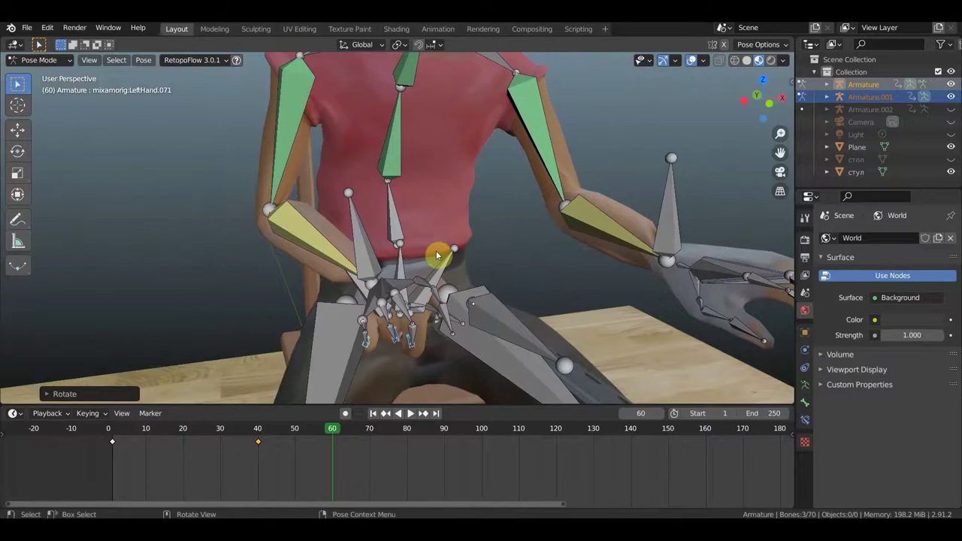
# Check the hands in top, side and front views and select the free arm's forearm bone.
pyautogui.press('KP_2')
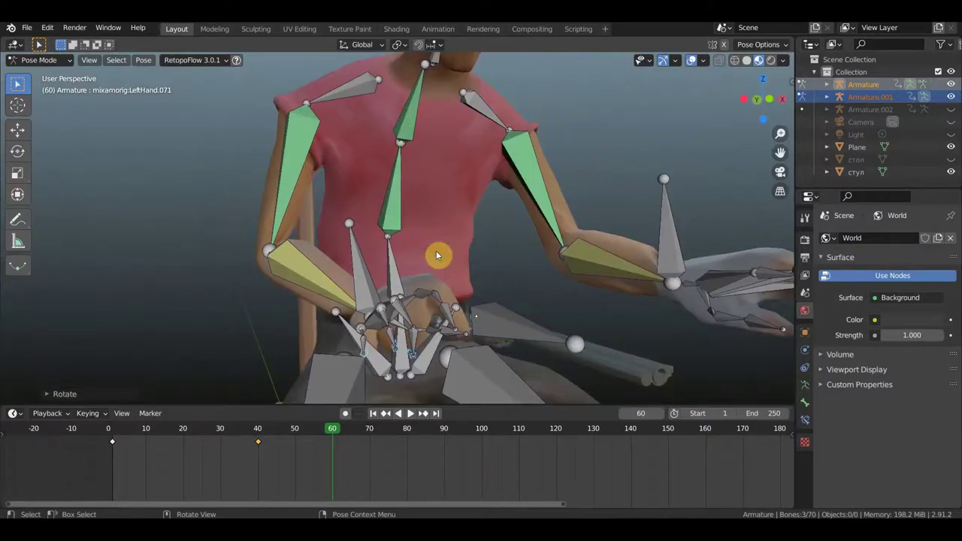
pyautogui.press('KP_3')
pyautogui.press('KP_1')
pyautogui.scroll(-3, 448, 251)
pyautogui.scroll(-2, 571, 245)
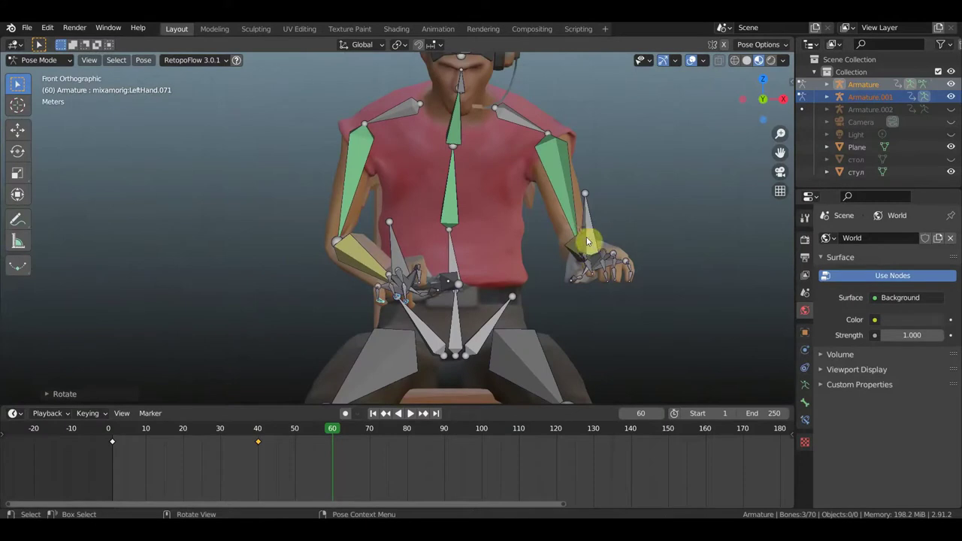
pyautogui.click(584, 235)
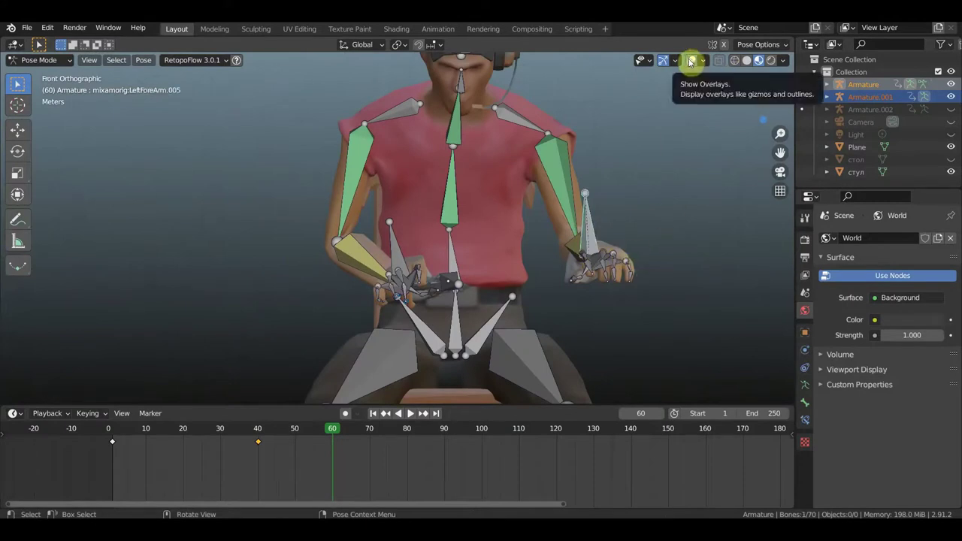
# Rotate and slightly raise the free forearm bone, undoing an unwanted upward rotation.
pyautogui.scroll(-1, 649, 246)
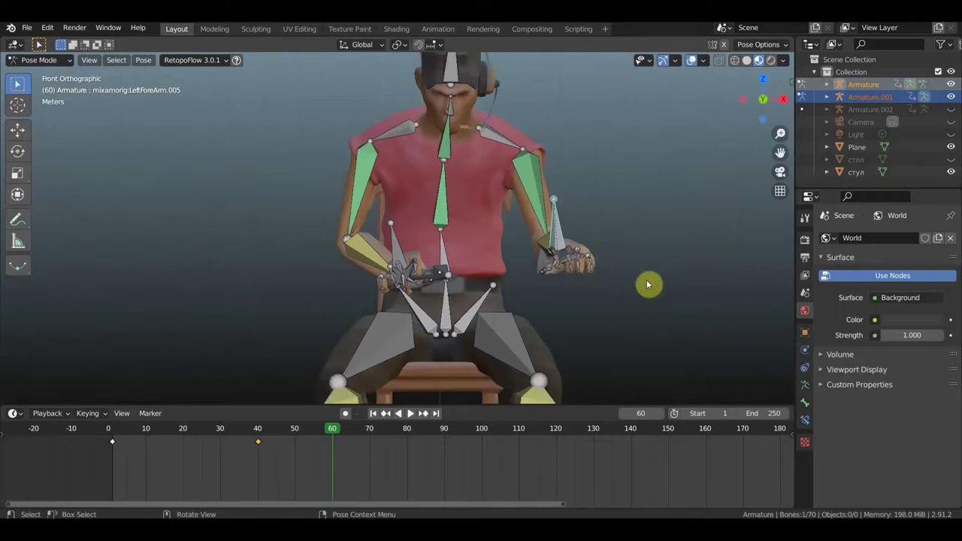
pyautogui.press('r')
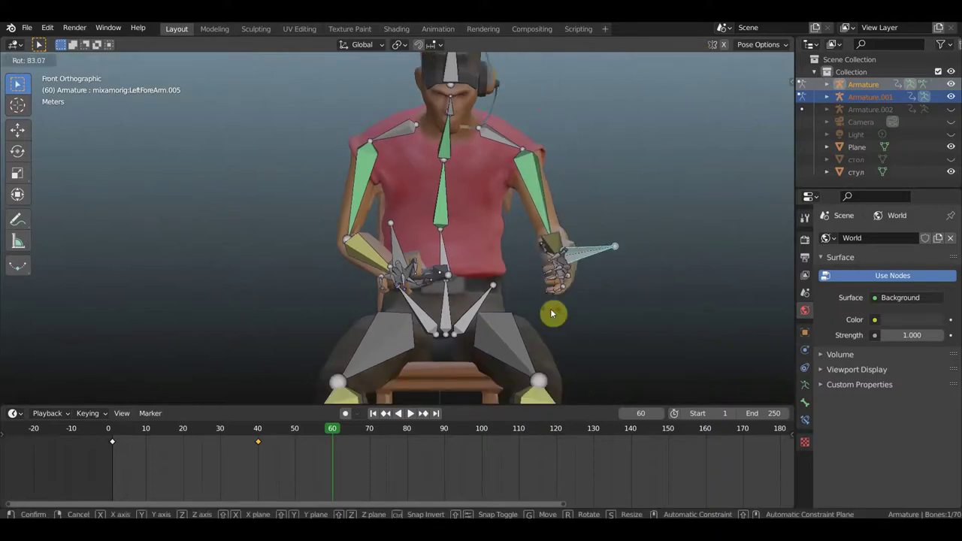
pyautogui.click(565, 314)
pyautogui.press('g')
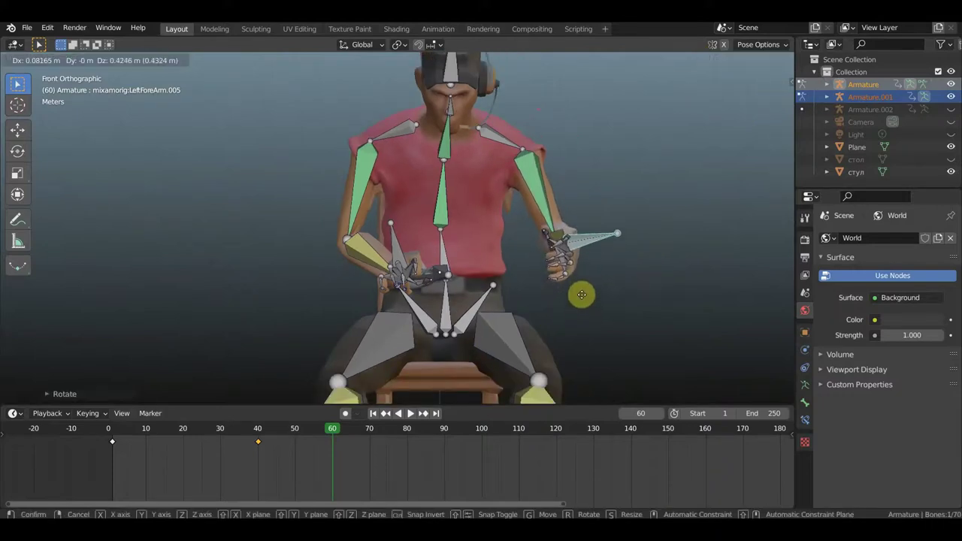
pyautogui.click(590, 302)
pyautogui.moveTo(590, 302); pyautogui.dragTo(436, 303, button='middle')
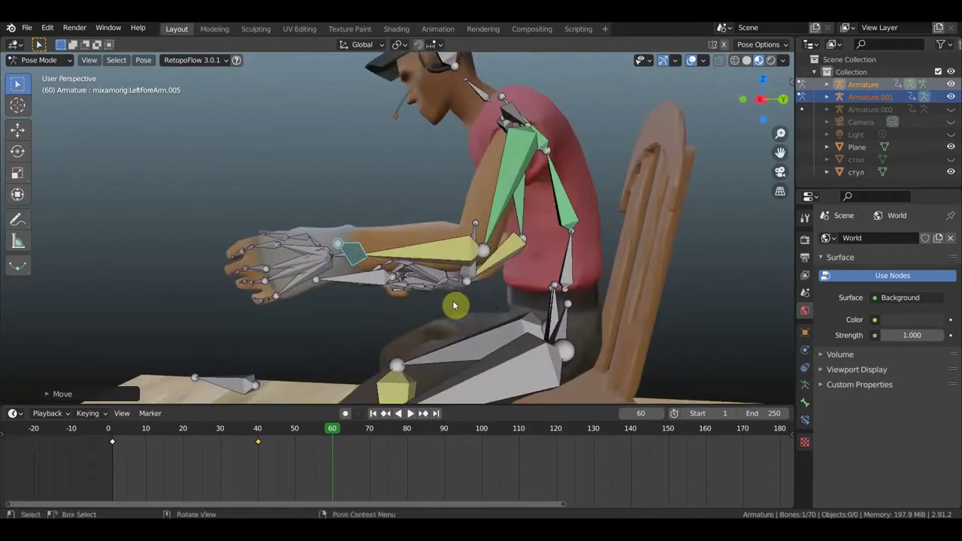
pyautogui.press('r')
pyautogui.click(460, 334)
pyautogui.hotkey('ctrl', 'z')
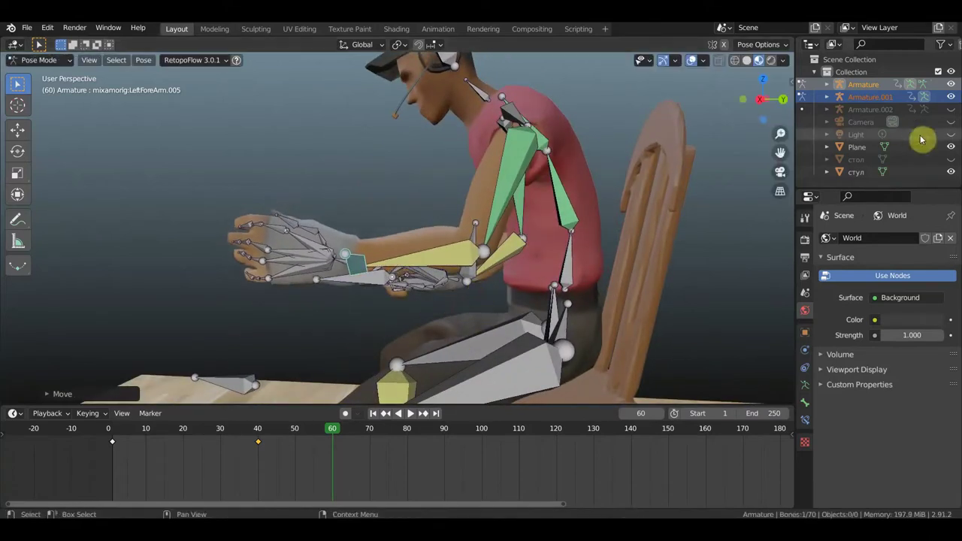
# Unhide the стол table and move the free arm down onto the tabletop.
pyautogui.click(951, 159)
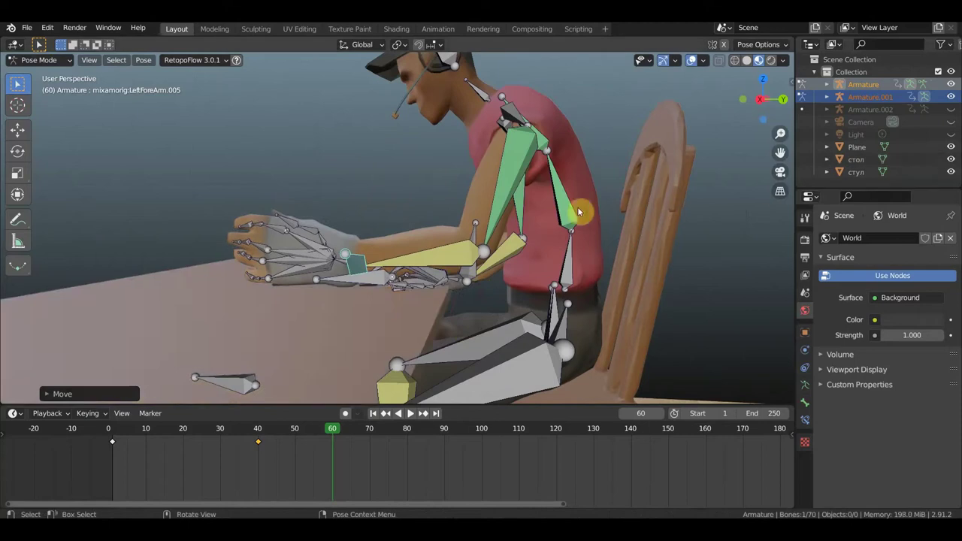
pyautogui.moveTo(589, 191); pyautogui.dragTo(592, 193, button='middle')
pyautogui.press('g')
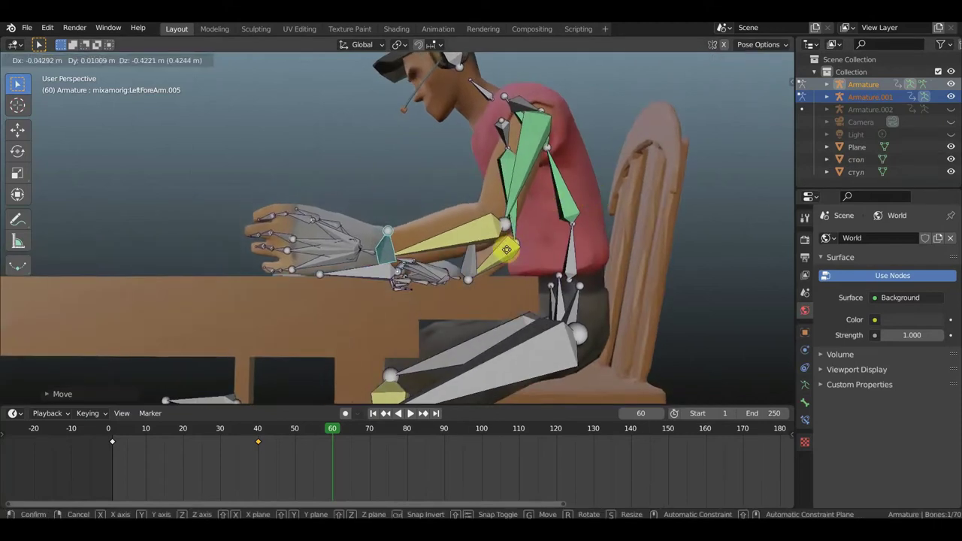
pyautogui.click(506, 249)
pyautogui.moveTo(506, 248); pyautogui.dragTo(628, 263, button='middle')
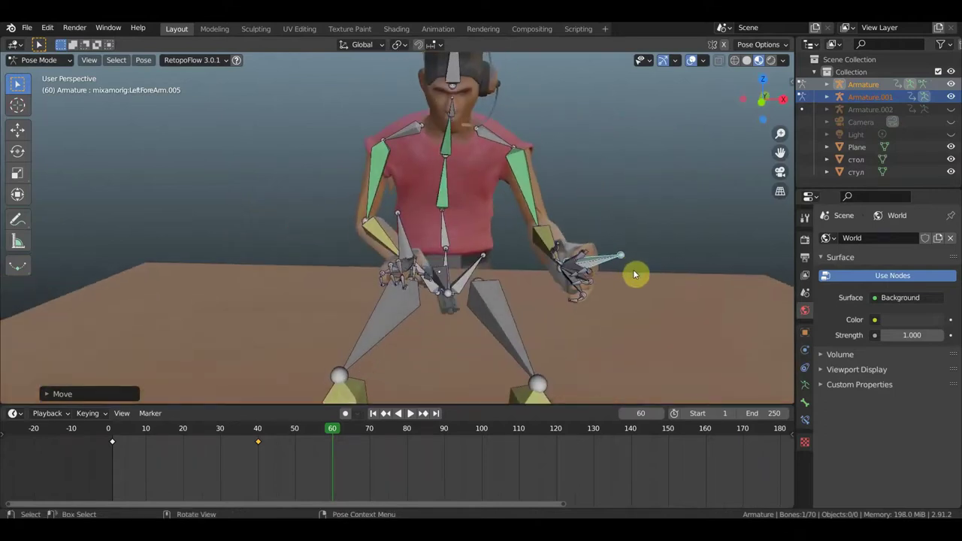
pyautogui.press('g')
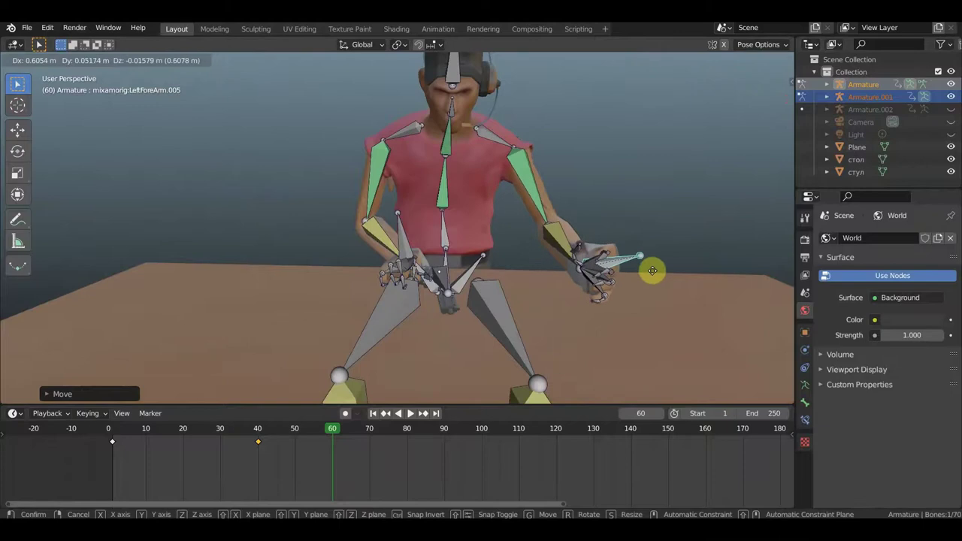
pyautogui.click(652, 271)
pyautogui.moveTo(634, 264)
pyautogui.mouseDown(button='middle')
pyautogui.moveTo(619, 284)
pyautogui.moveTo(623, 311)
pyautogui.moveTo(603, 333)
pyautogui.moveTo(505, 355)
pyautogui.mouseUp(button='middle')
pyautogui.scroll(-5, 505, 354)
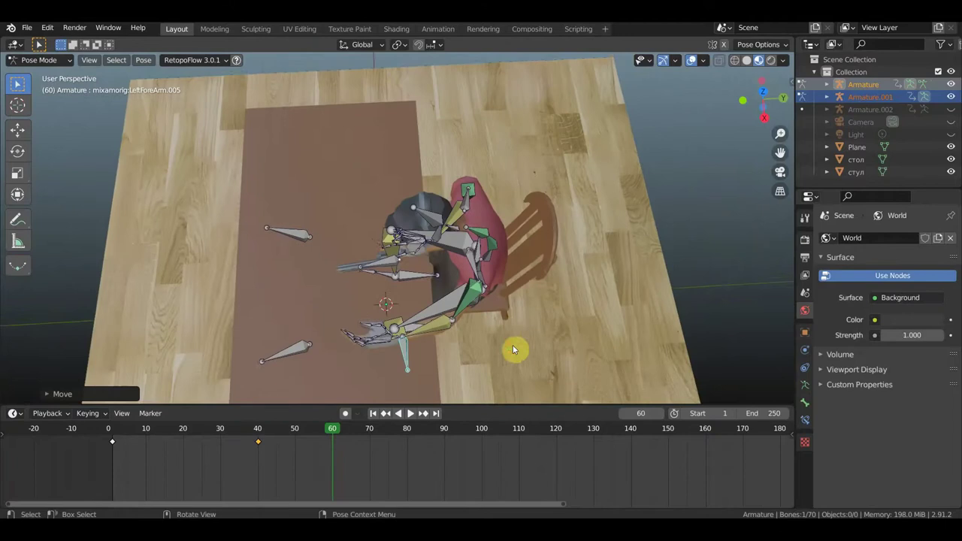
# Rotate a left-hand bone in top view to angle the hand toward the tabletop.
pyautogui.moveTo(532, 285); pyautogui.dragTo(526, 258, button='middle')
pyautogui.scroll(6, 526, 258)
pyautogui.scroll(2, 468, 262)
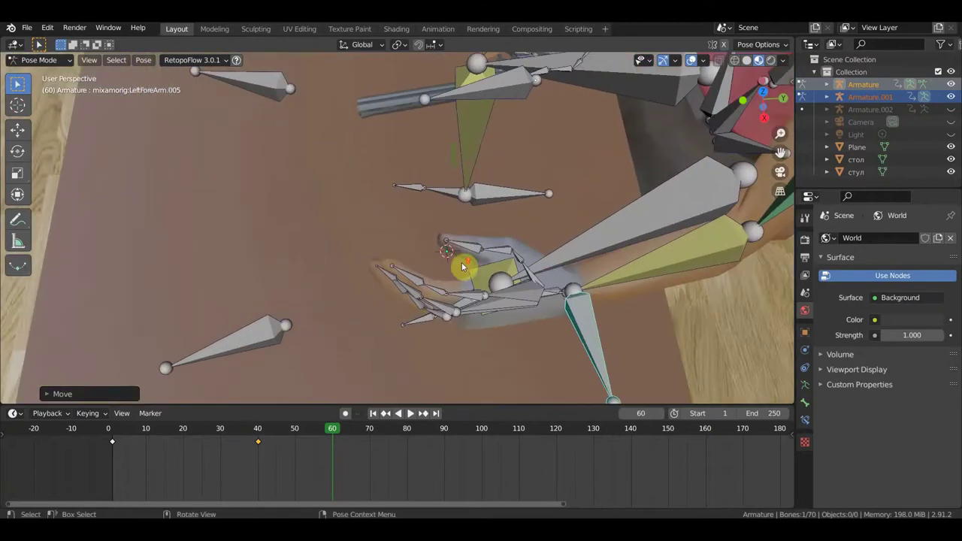
pyautogui.click(441, 292)
pyautogui.moveTo(466, 278)
pyautogui.mouseDown(button='middle')
pyautogui.moveTo(479, 200)
pyautogui.moveTo(547, 198)
pyautogui.moveTo(492, 183)
pyautogui.mouseUp(button='middle')
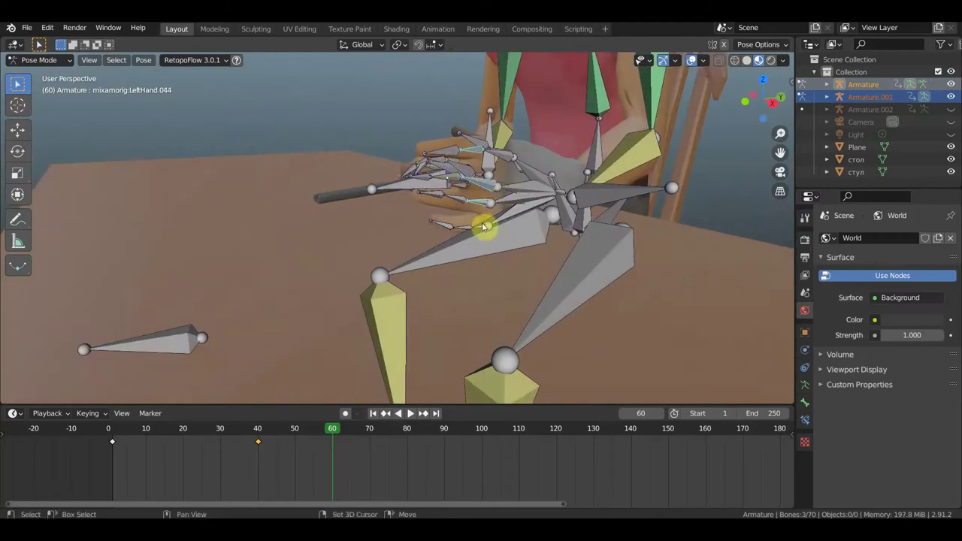
pyautogui.press('KP_7')
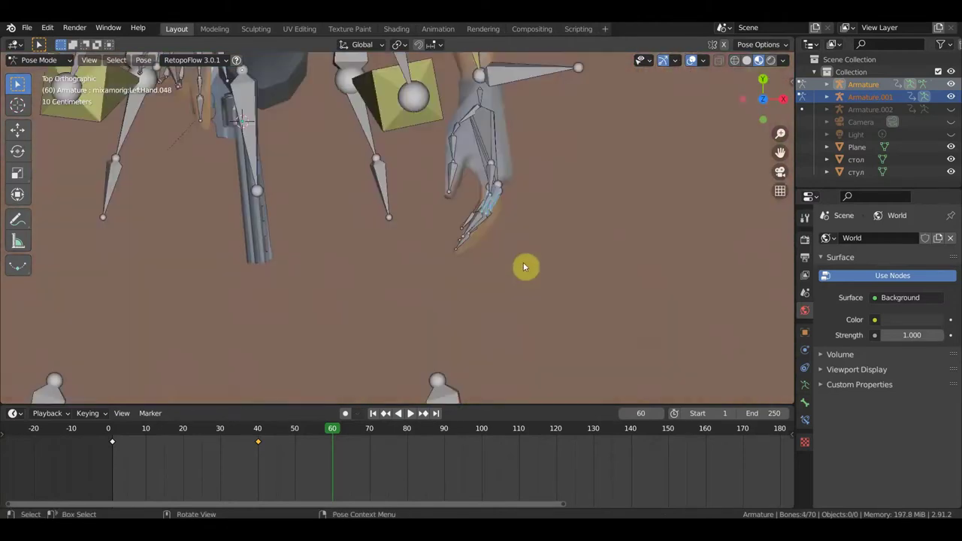
pyautogui.scroll(-2, 547, 257)
pyautogui.press('r')
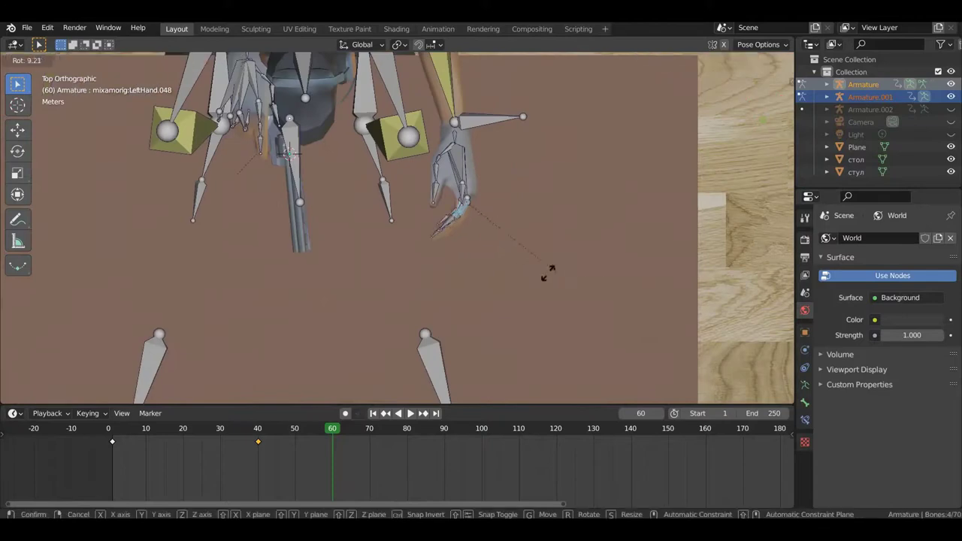
pyautogui.click(505, 272)
# Select four left-hand finger bones and rotate them together so they bend down.
pyautogui.scroll(3, 488, 269)
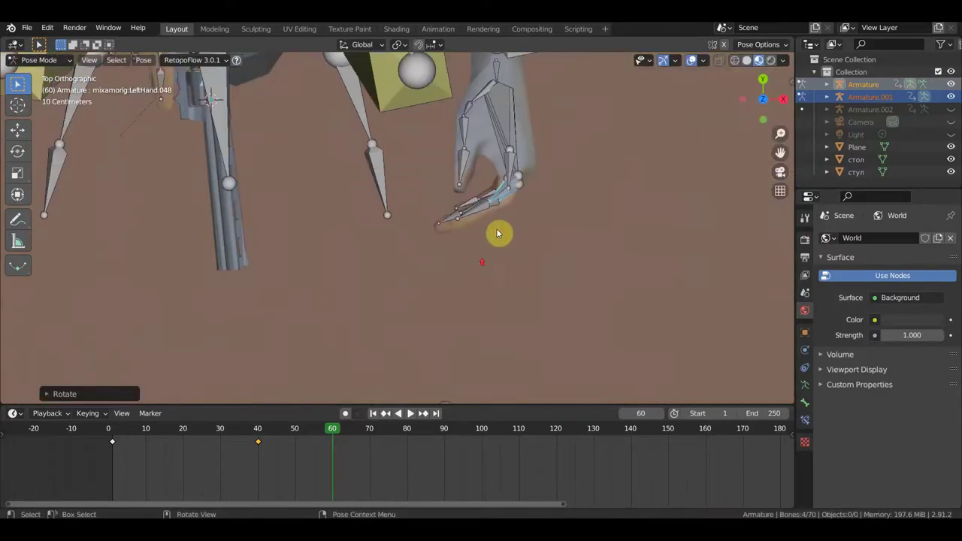
pyautogui.moveTo(473, 204); pyautogui.dragTo(389, 90, button='middle')
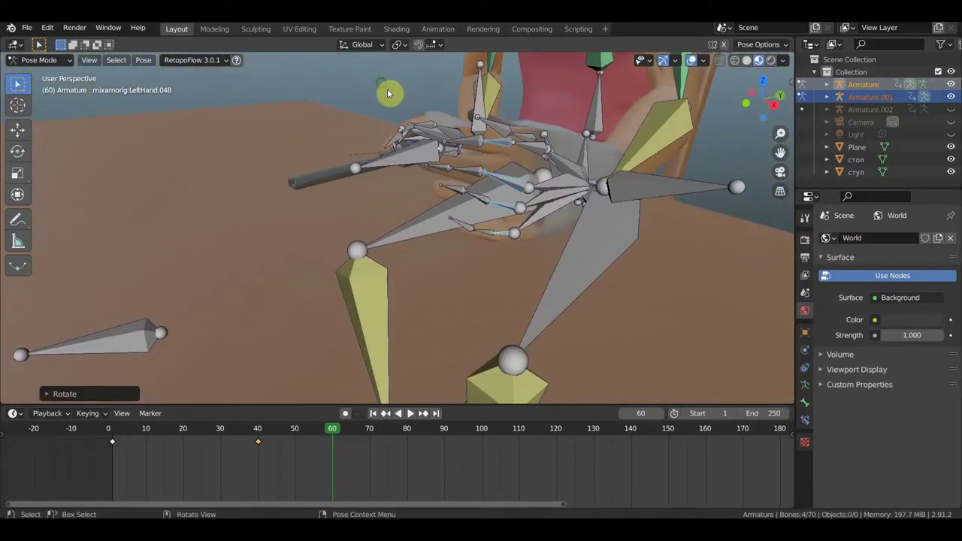
pyautogui.click(477, 147)
pyautogui.moveTo(509, 187); pyautogui.dragTo(498, 178, button='middle')
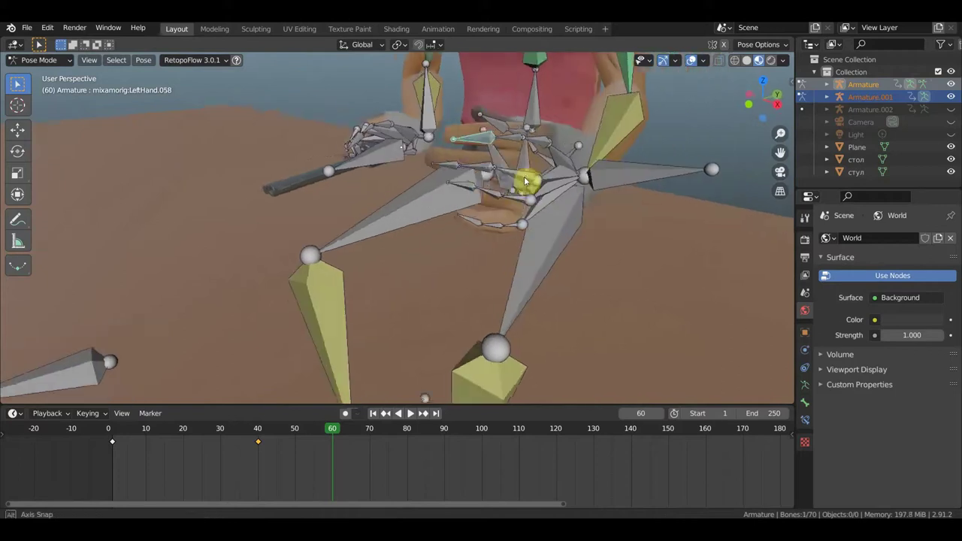
pyautogui.keyDown('shift'); pyautogui.click(462, 187); pyautogui.keyUp('shift')
pyautogui.keyDown('shift'); pyautogui.click(498, 206); pyautogui.keyUp('shift')
pyautogui.keyDown('shift'); pyautogui.click(471, 233); pyautogui.keyUp('shift')
pyautogui.press('KP_7')
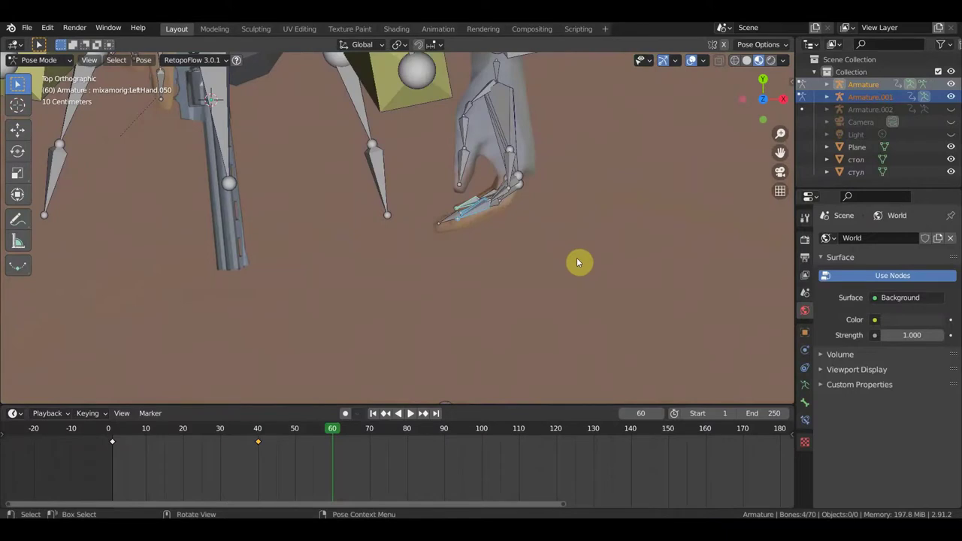
pyautogui.press('r')
pyautogui.click(504, 252)
# Bend finger bone LeftHand.061 about 7.5° and check the pose from the front view.
pyautogui.moveTo(511, 230)
pyautogui.mouseDown(button='middle')
pyautogui.moveTo(441, 161)
pyautogui.moveTo(350, 101)
pyautogui.mouseUp(button='middle')
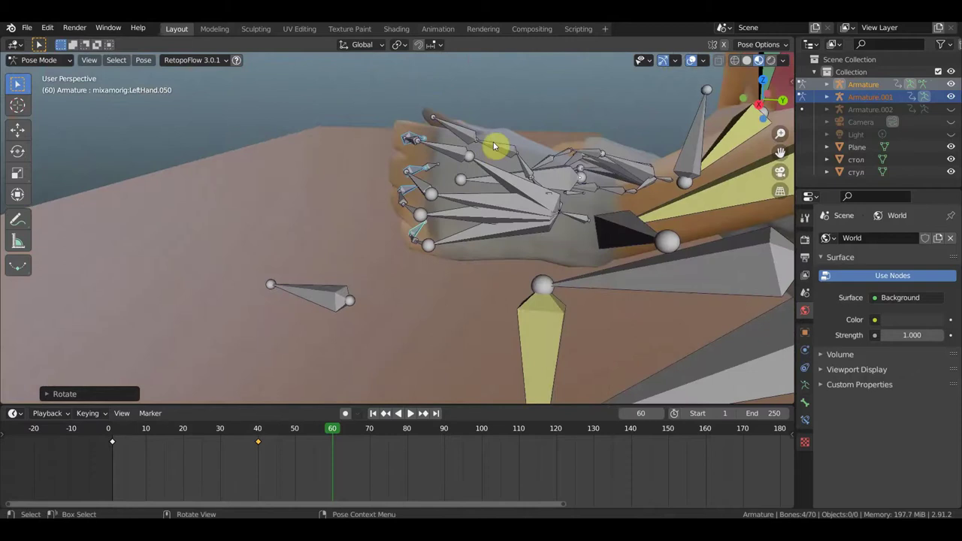
pyautogui.moveTo(498, 208)
pyautogui.mouseDown(button='middle')
pyautogui.moveTo(513, 293)
pyautogui.moveTo(536, 243)
pyautogui.mouseUp(button='middle')
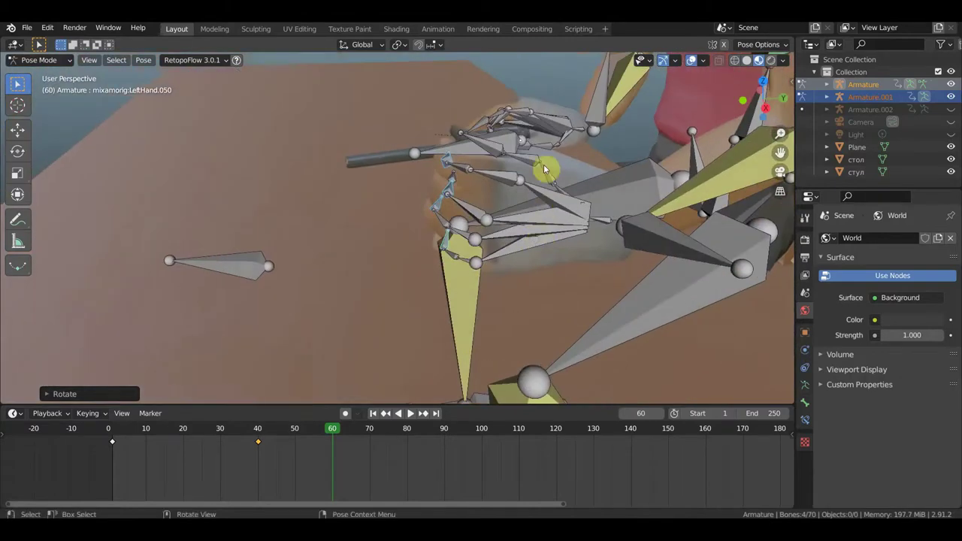
pyautogui.click(590, 223)
pyautogui.press('r')
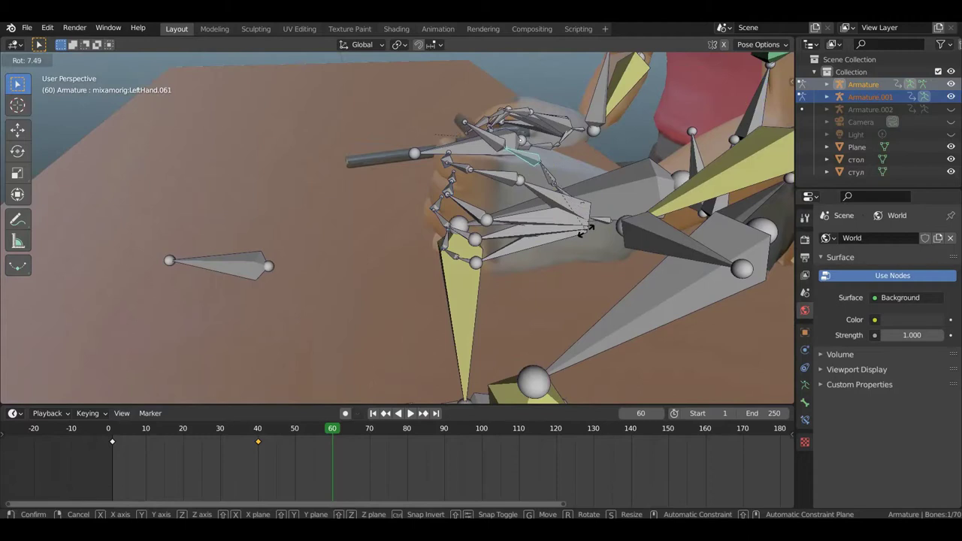
pyautogui.click(586, 235)
pyautogui.moveTo(587, 235)
pyautogui.mouseDown(button='middle')
pyautogui.moveTo(724, 260)
pyautogui.moveTo(567, 161)
pyautogui.moveTo(662, 160)
pyautogui.moveTo(644, 146)
pyautogui.moveTo(537, 150)
pyautogui.mouseUp(button='middle')
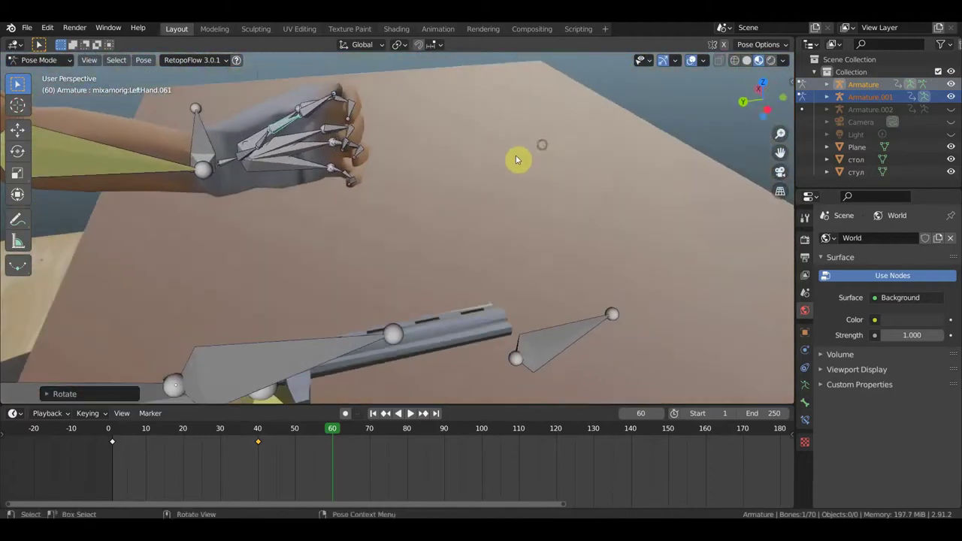
pyautogui.press('r')
pyautogui.click(440, 231)
pyautogui.moveTo(440, 231)
pyautogui.mouseDown(button='middle')
pyautogui.moveTo(306, 219)
pyautogui.moveTo(301, 262)
pyautogui.mouseUp(button='middle')
pyautogui.moveTo(553, 196)
pyautogui.mouseDown(button='middle')
pyautogui.moveTo(552, 208)
pyautogui.moveTo(531, 151)
pyautogui.mouseUp(button='middle')
pyautogui.press('KP_1')
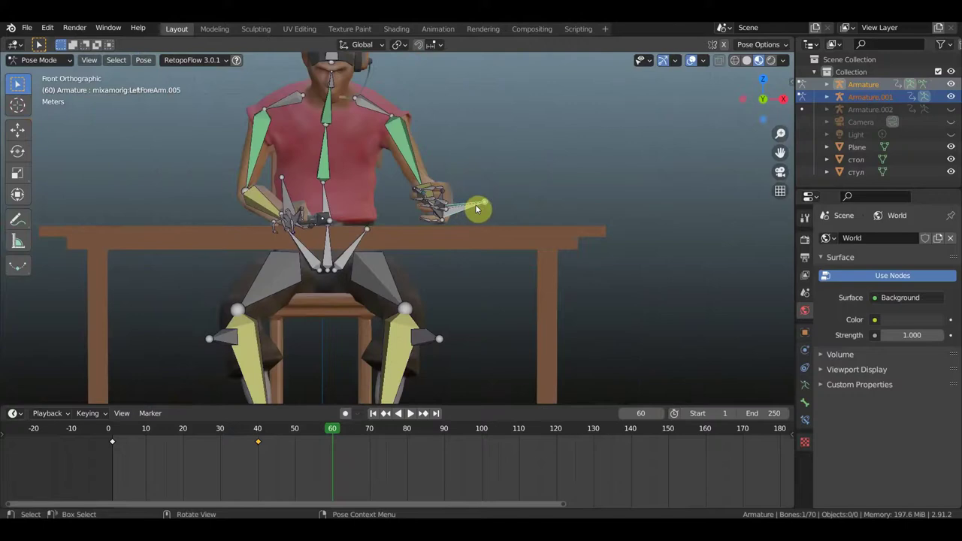
# Nudge the left forearm and key Location & Rotation for all bones at frame 60.
pyautogui.press('g')
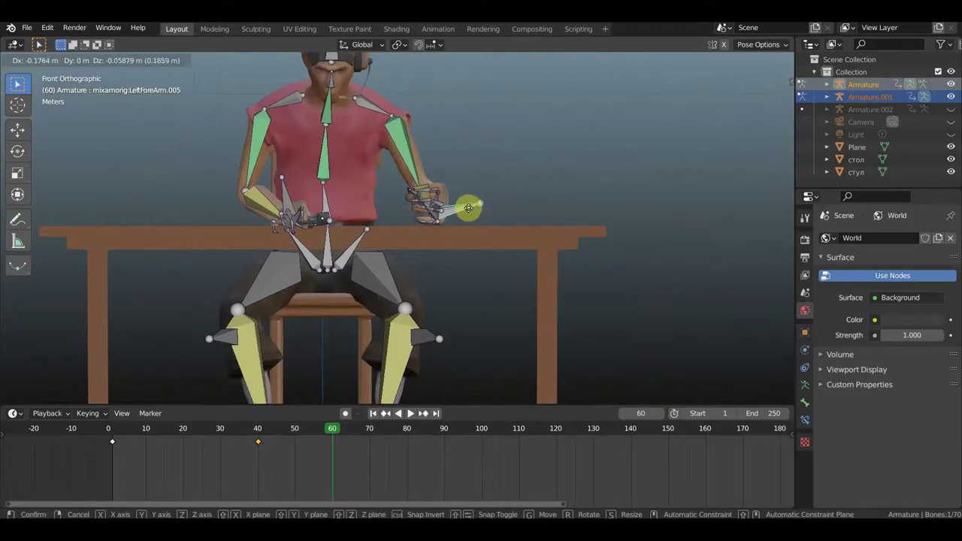
pyautogui.click(469, 209)
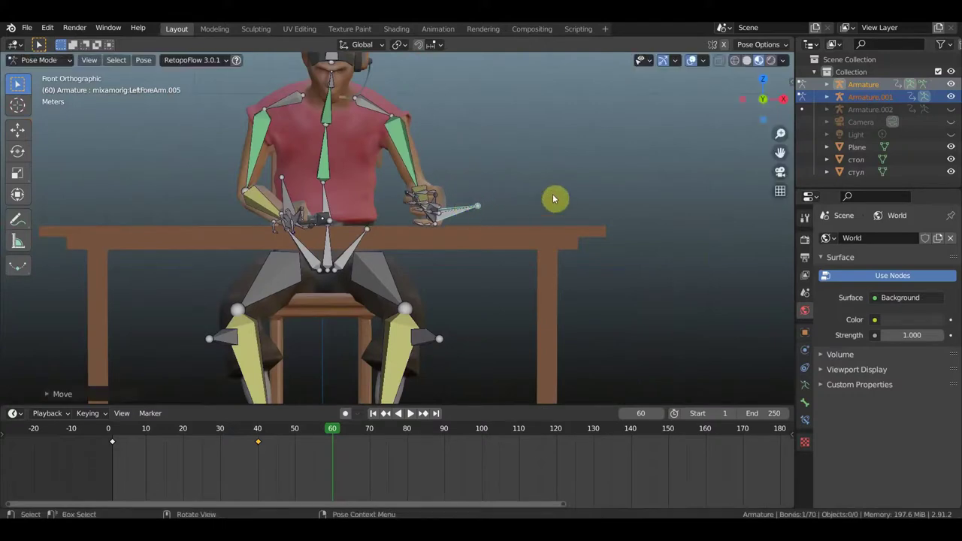
pyautogui.press('a')
pyautogui.press('i')
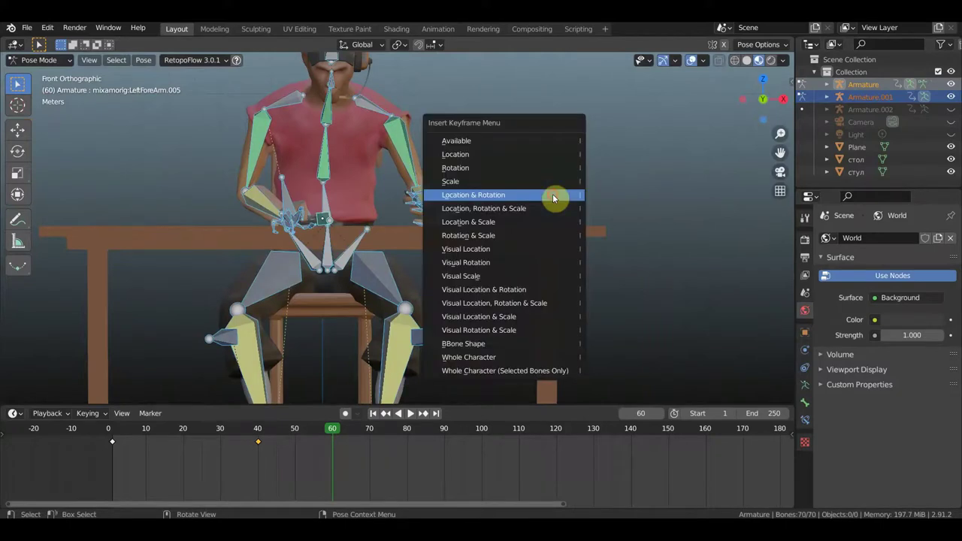
pyautogui.click(553, 194)
# At frame 40, move the left forearm bone and rotate it about 7.45°.
pyautogui.moveTo(339, 433); pyautogui.dragTo(248, 436)
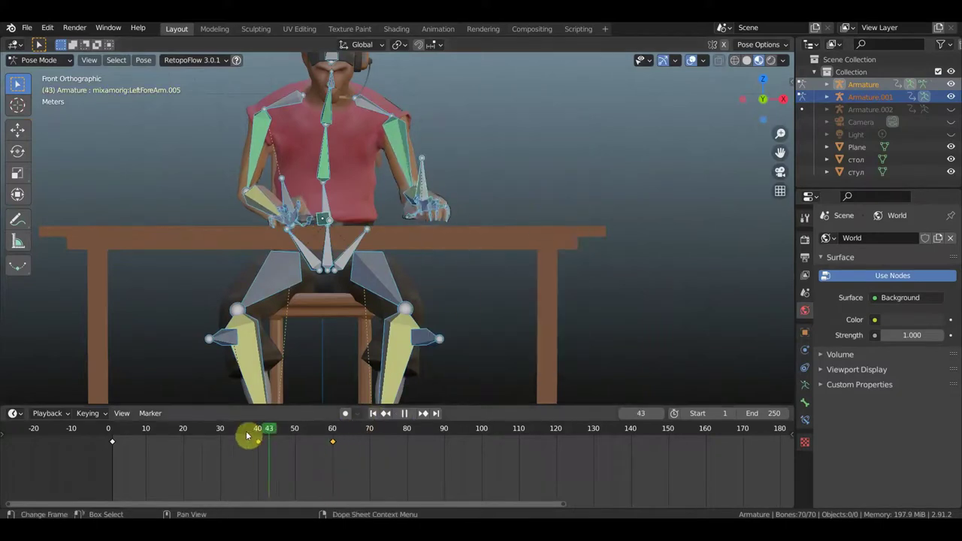
pyautogui.moveTo(248, 436)
pyautogui.mouseDown()
pyautogui.moveTo(197, 439)
pyautogui.moveTo(256, 444)
pyautogui.mouseUp()
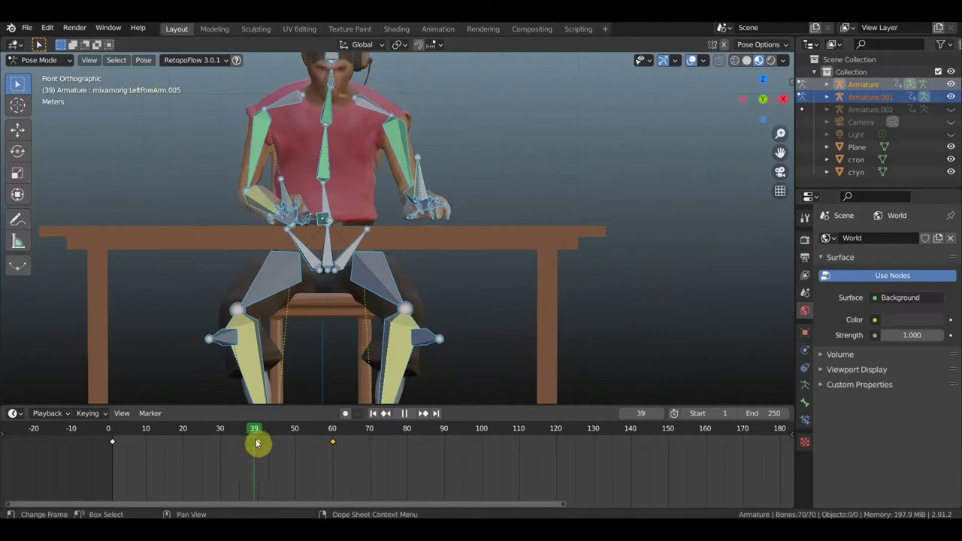
pyautogui.click(260, 434)
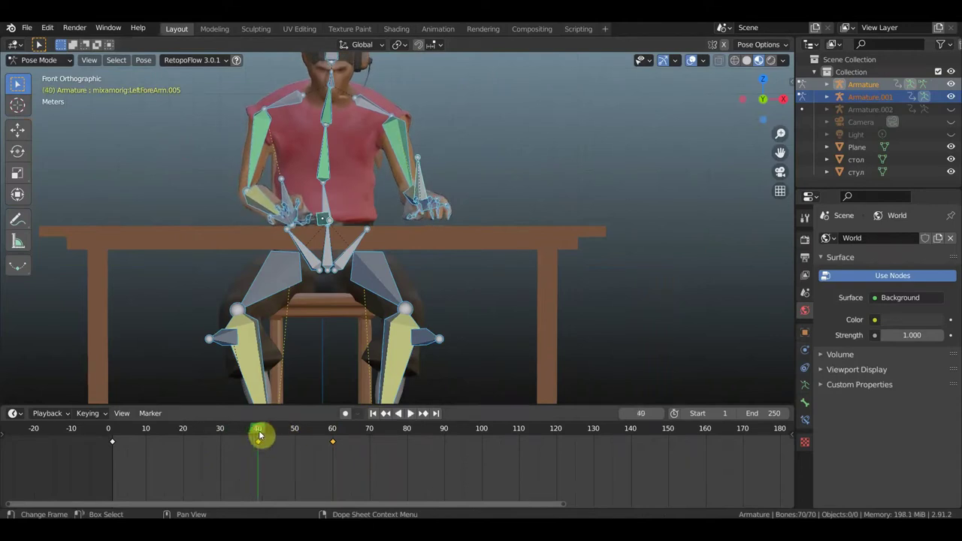
pyautogui.click(433, 185)
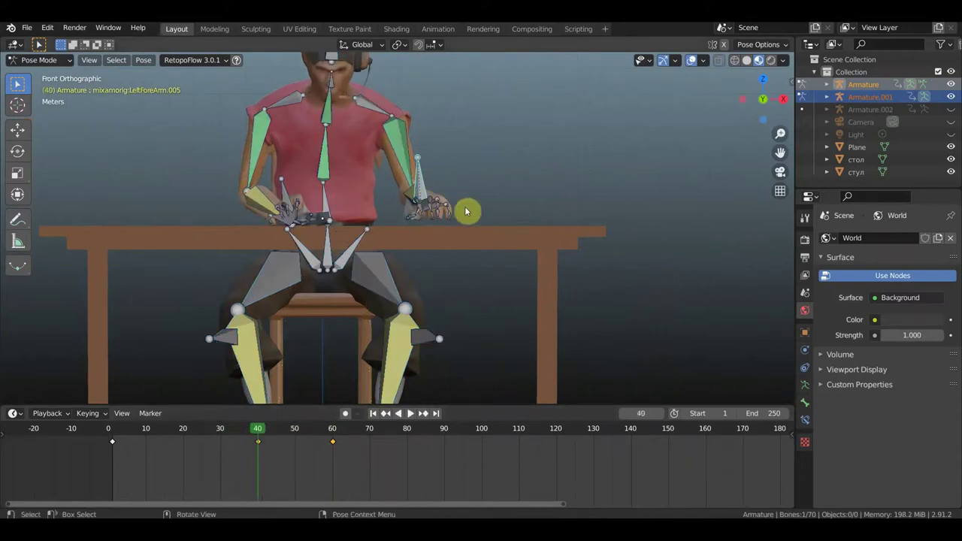
pyautogui.press('g')
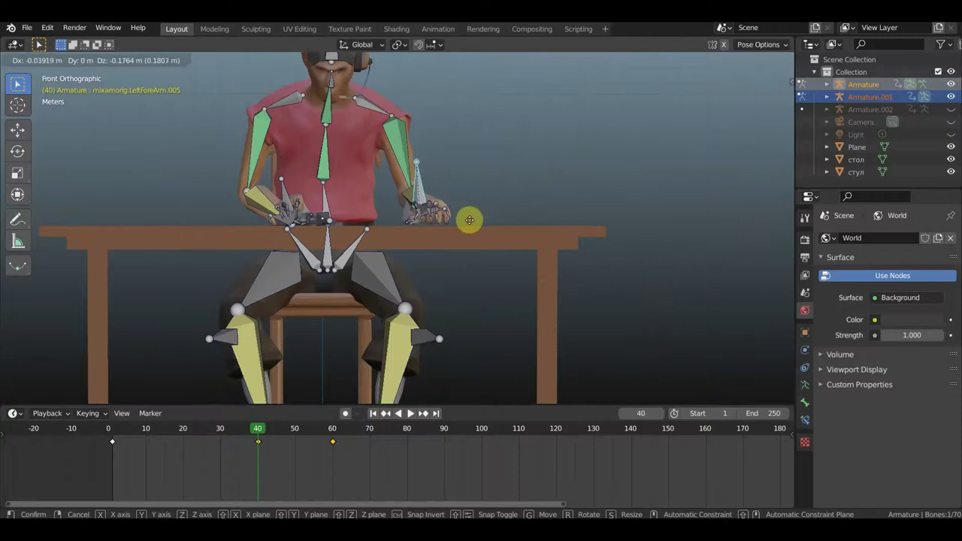
pyautogui.click(469, 219)
pyautogui.press('r')
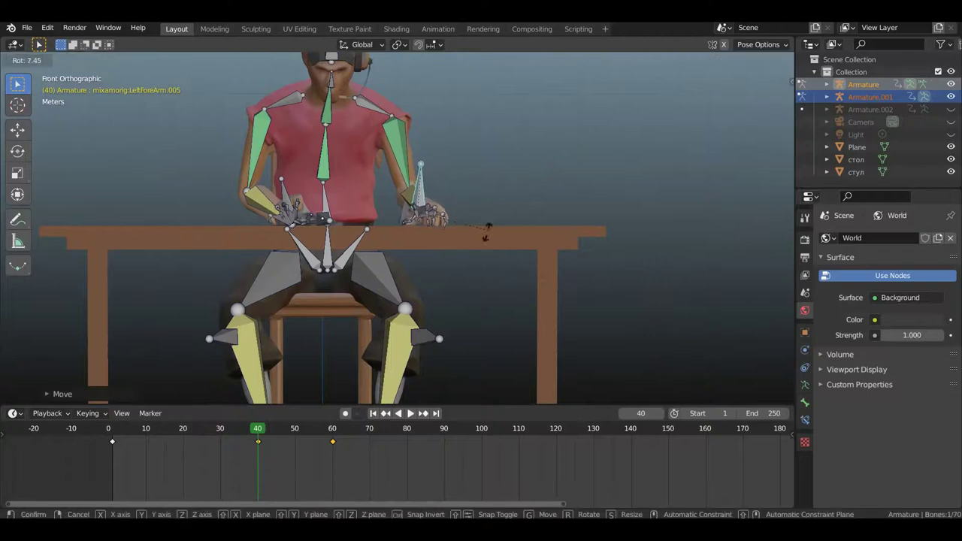
pyautogui.click(488, 234)
# Key Location & Rotation for all bones at frame 40 and play back the motion.
pyautogui.press('a')
pyautogui.press('i')
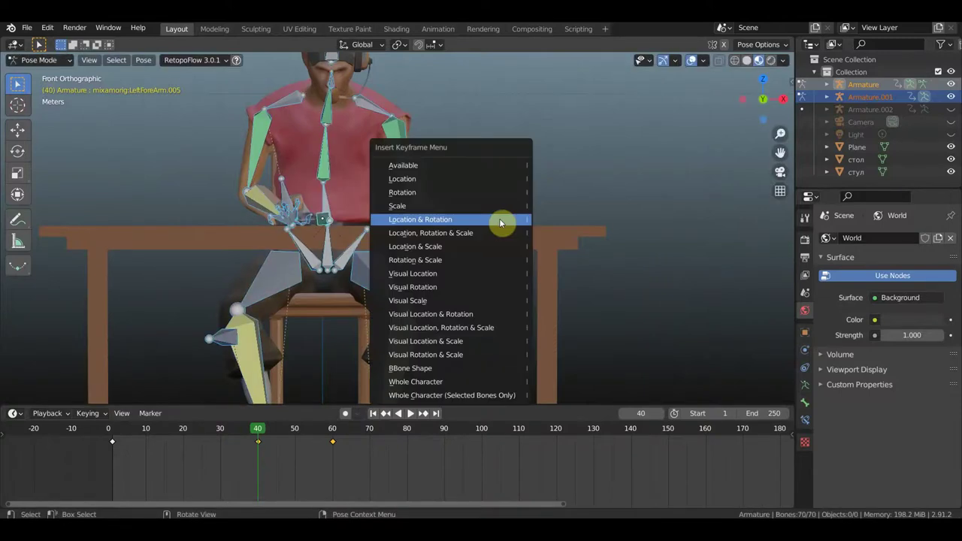
pyautogui.click(500, 220)
pyautogui.press('space')
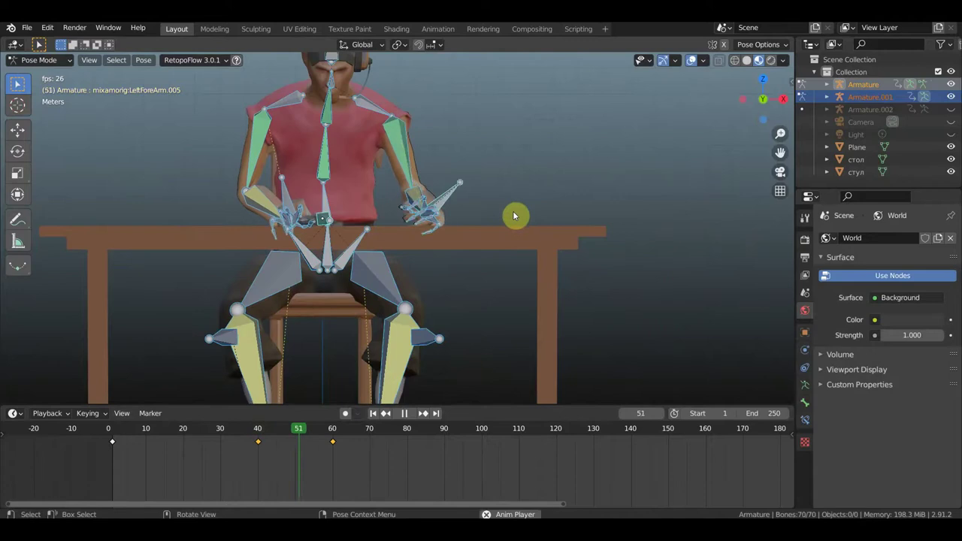
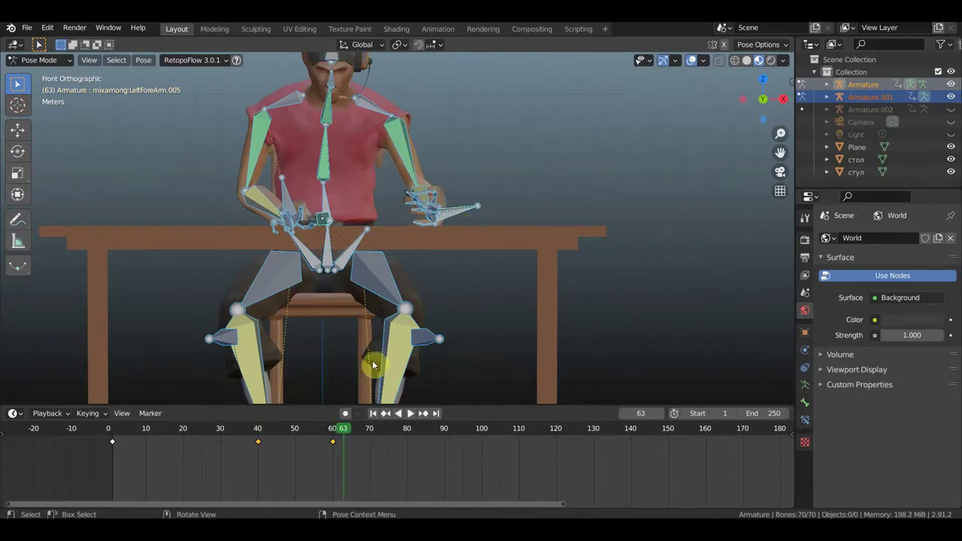
# At frame 49, rotate the left forearm bone to a new angle.
pyautogui.moveTo(350, 432); pyautogui.dragTo(293, 431)
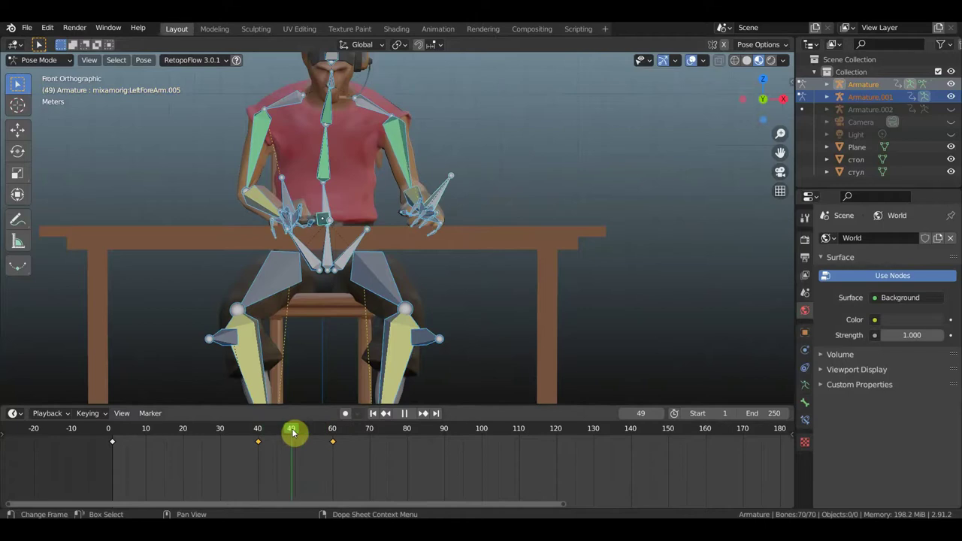
pyautogui.moveTo(455, 230)
pyautogui.mouseDown(button='middle')
pyautogui.moveTo(308, 248)
pyautogui.moveTo(399, 213)
pyautogui.mouseUp(button='middle')
pyautogui.click(482, 208)
pyautogui.moveTo(482, 208); pyautogui.dragTo(525, 197, button='middle')
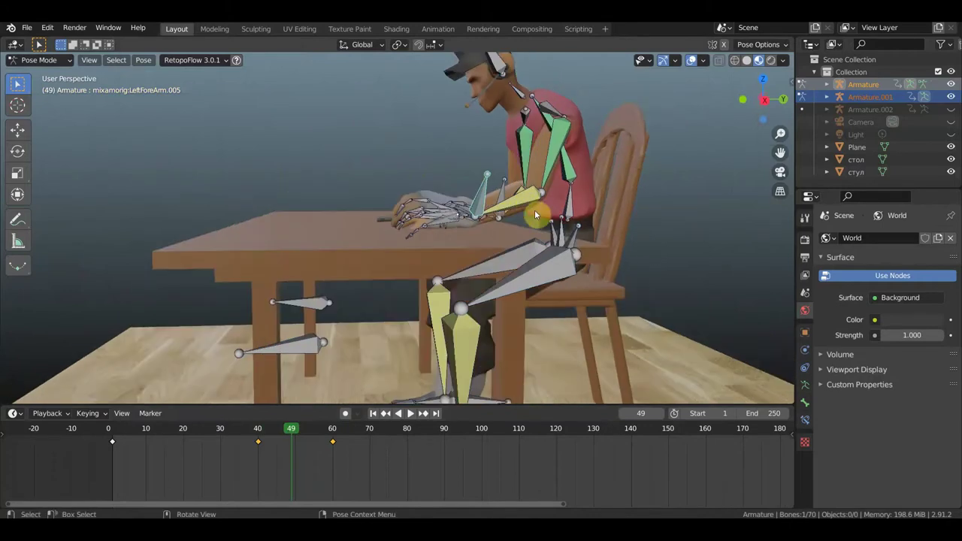
pyautogui.press('r')
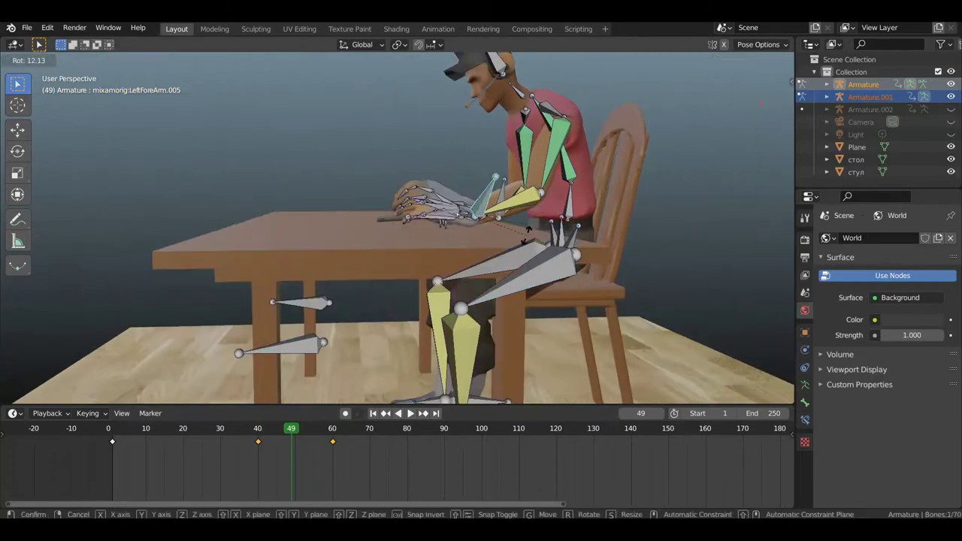
pyautogui.click(527, 233)
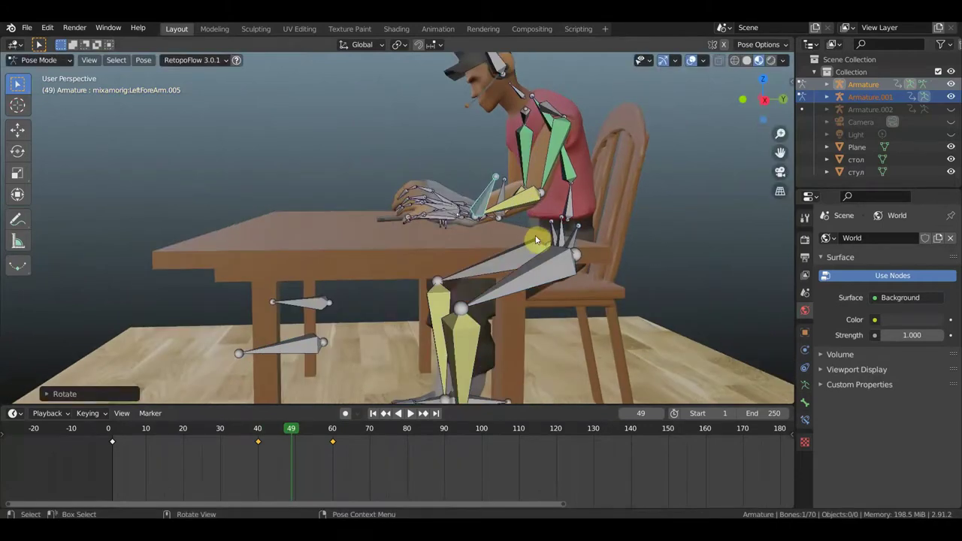
# Keyframe location and rotation for all bones at frame 49, then play back the motion.
pyautogui.press('a')
pyautogui.press('i')
pyautogui.click(535, 238)
pyautogui.press('space')
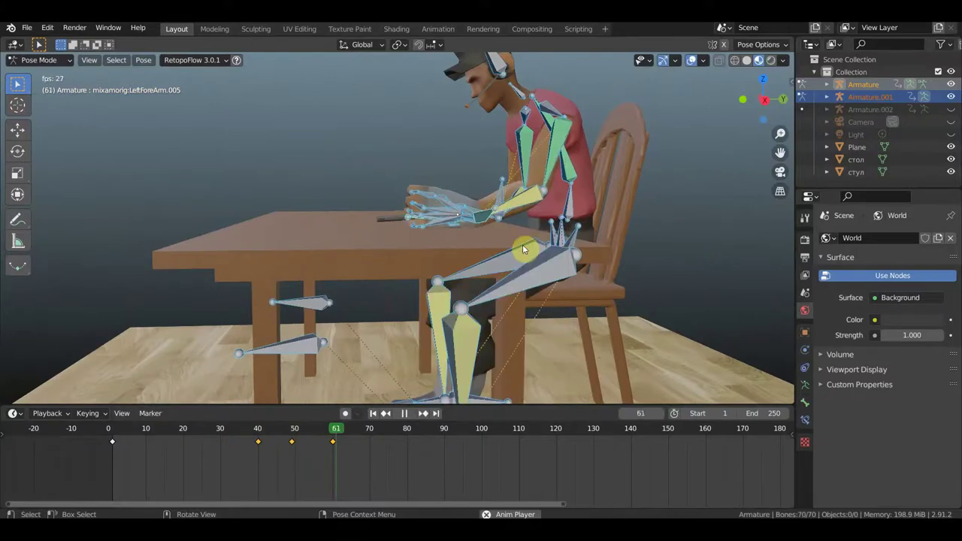
pyautogui.press('space')
pyautogui.moveTo(526, 253)
pyautogui.mouseDown(button='middle')
pyautogui.moveTo(636, 256)
pyautogui.moveTo(561, 308)
pyautogui.mouseUp(button='middle')
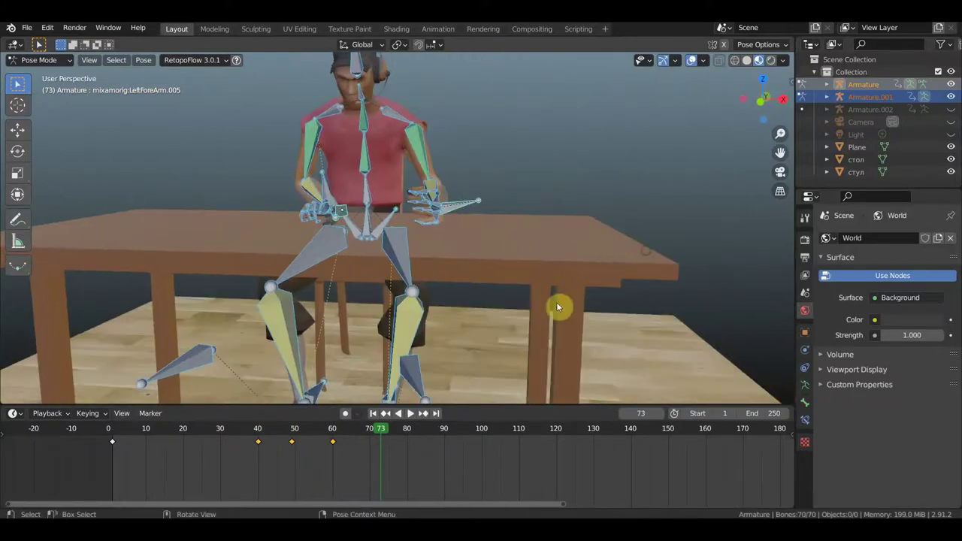
# Hide the bone overlays, rewind to frame 0, and play the animation, stopping at frame 60.
pyautogui.click(692, 60)
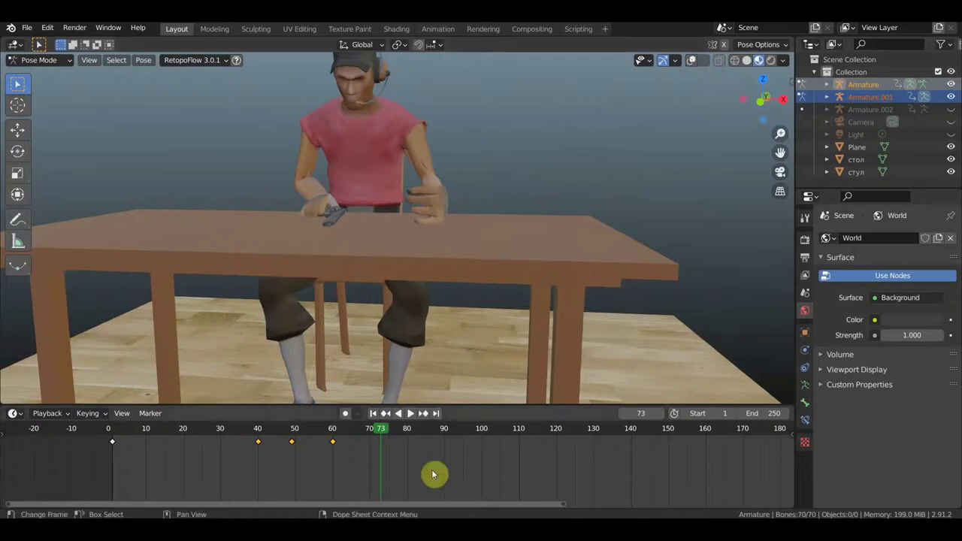
pyautogui.moveTo(381, 432); pyautogui.dragTo(109, 430)
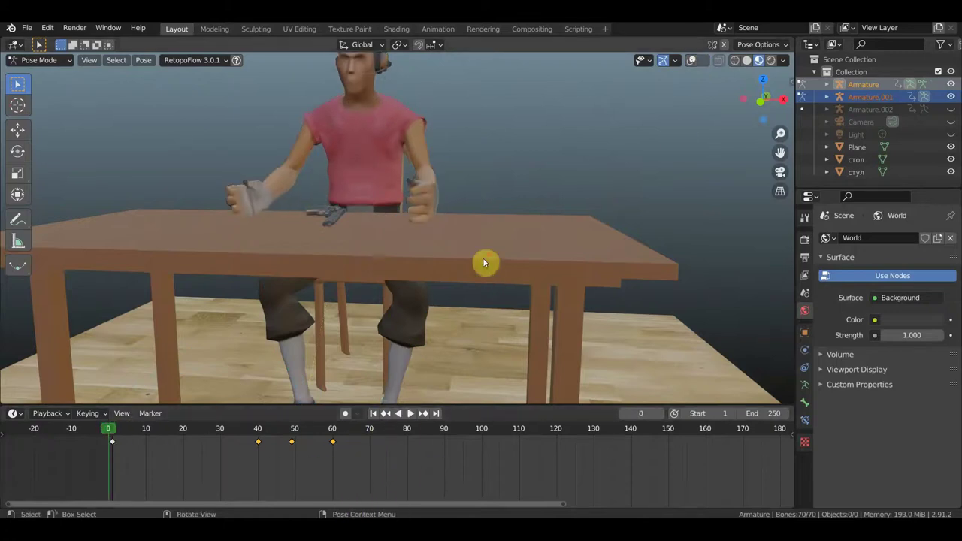
pyautogui.scroll(-3, 484, 260)
pyautogui.press('space')
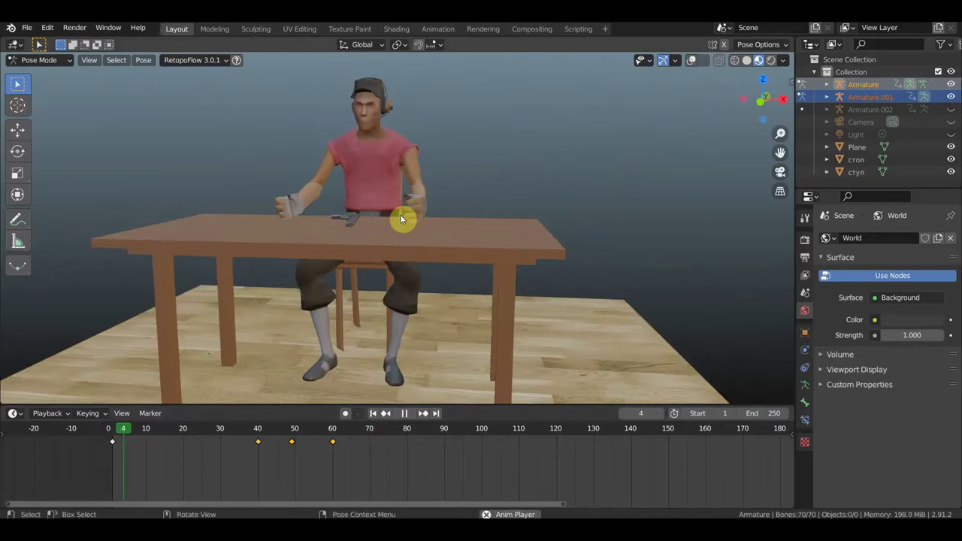
pyautogui.press('space')
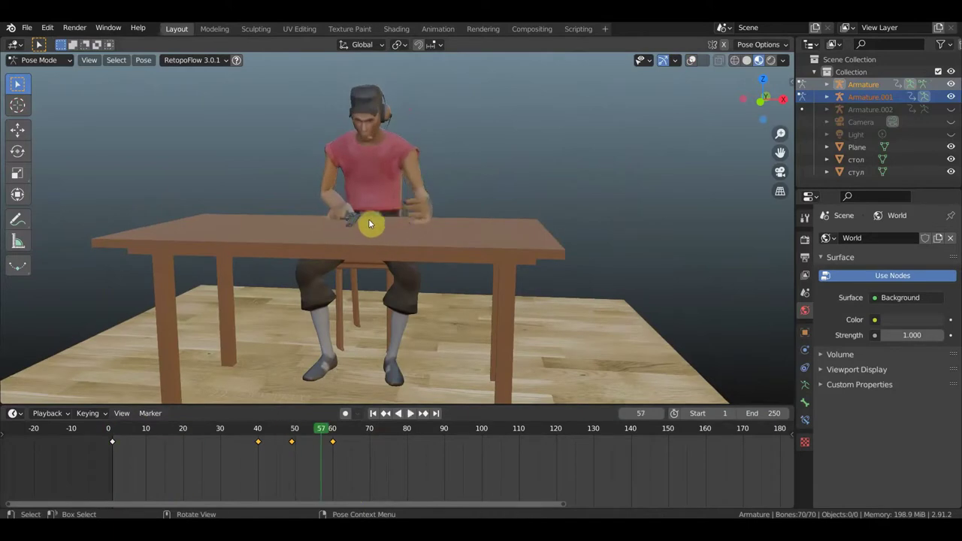
pyautogui.press('space')
pyautogui.press('space')
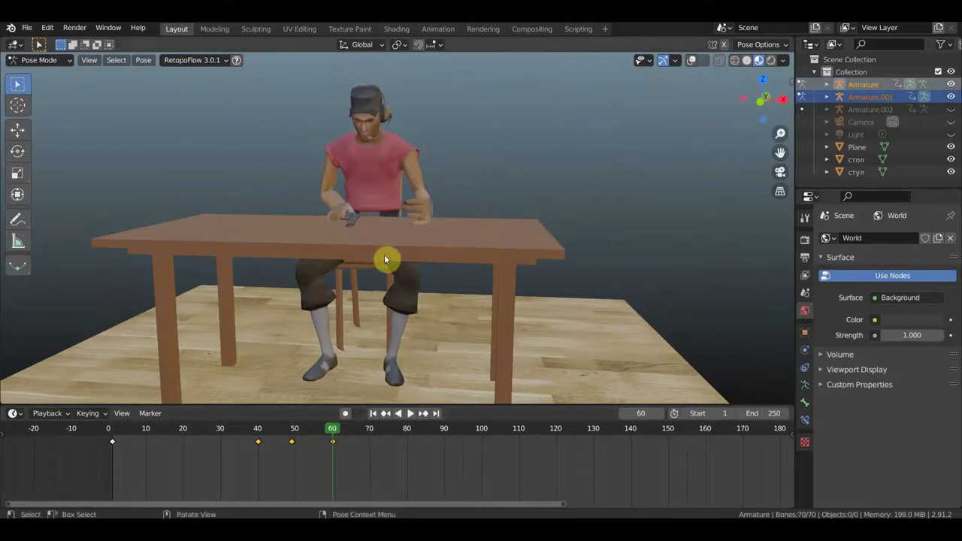
pyautogui.scroll(4, 389, 254)
pyautogui.moveTo(381, 239); pyautogui.dragTo(374, 247, button='middle')
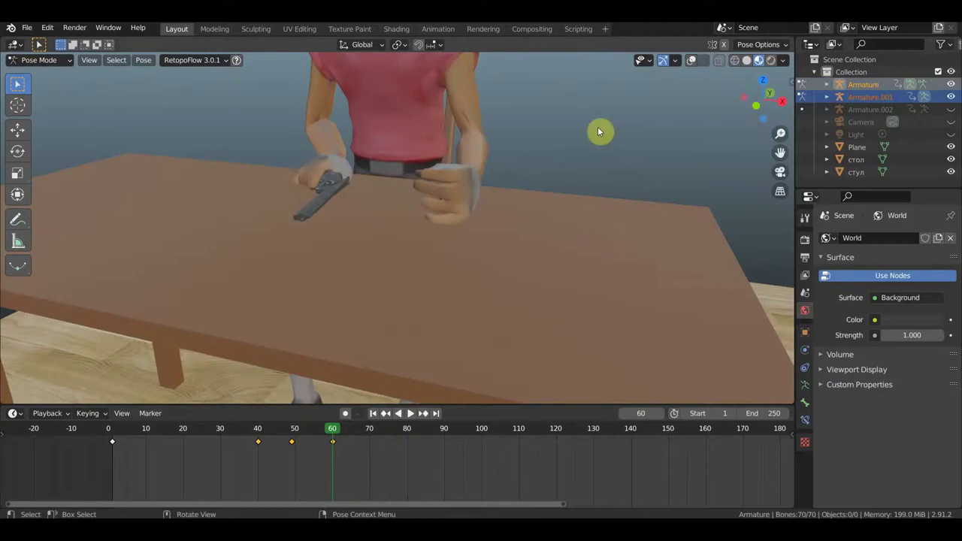
# Show the bones again, then rotate and move the LeftForeArm.007 bone at frame 60.
pyautogui.click(692, 60)
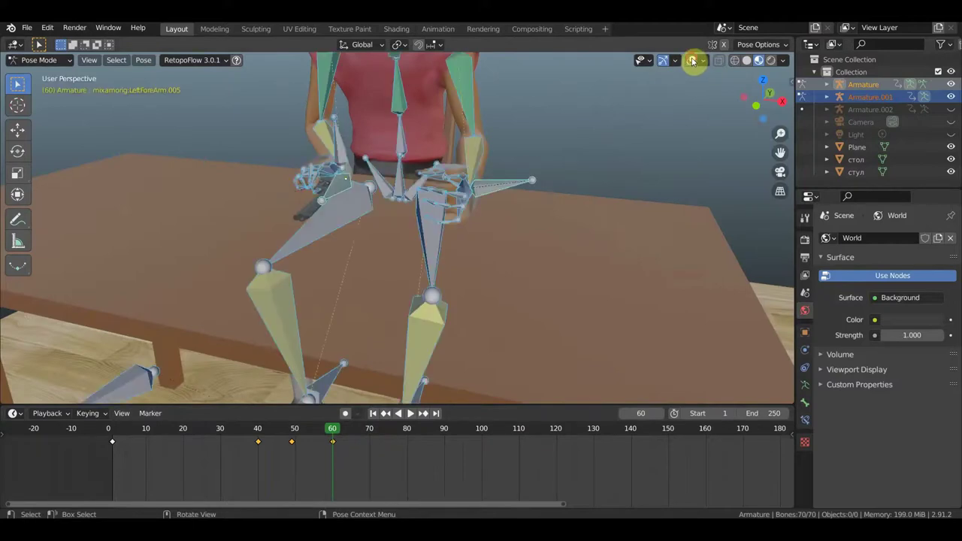
pyautogui.moveTo(371, 161); pyautogui.dragTo(354, 166, button='middle')
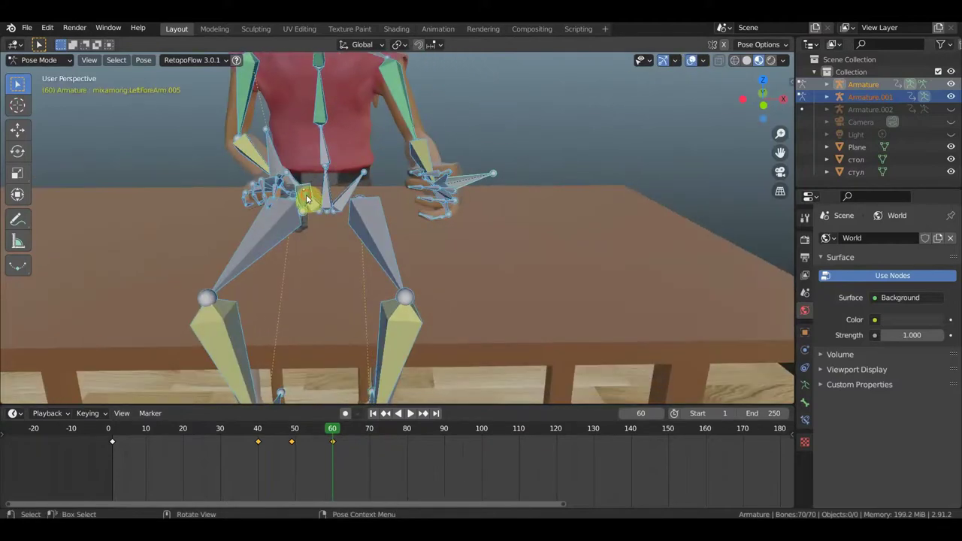
pyautogui.click(319, 196)
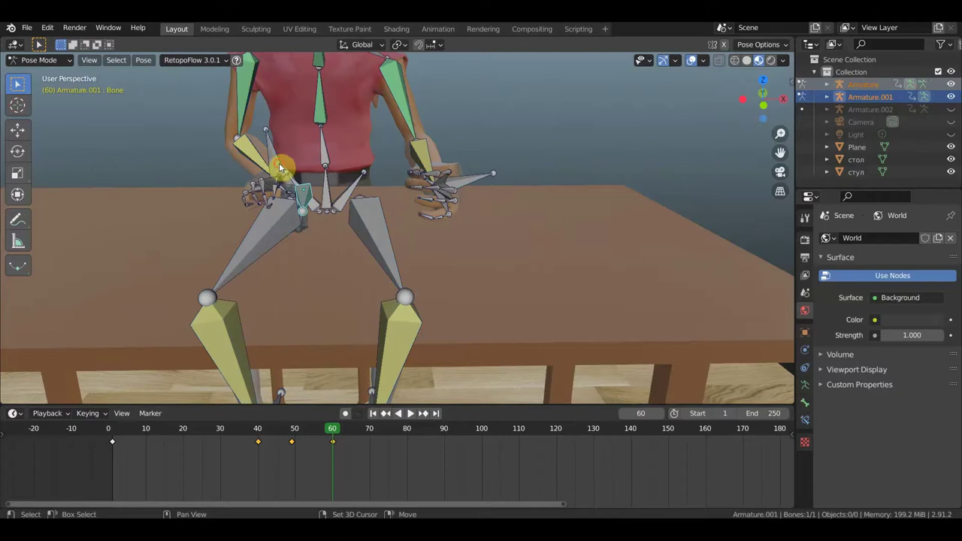
pyautogui.click(378, 206)
pyautogui.moveTo(385, 206)
pyautogui.mouseDown(button='middle')
pyautogui.moveTo(501, 195)
pyautogui.moveTo(408, 194)
pyautogui.mouseUp(button='middle')
pyautogui.moveTo(468, 236); pyautogui.dragTo(440, 232, button='middle')
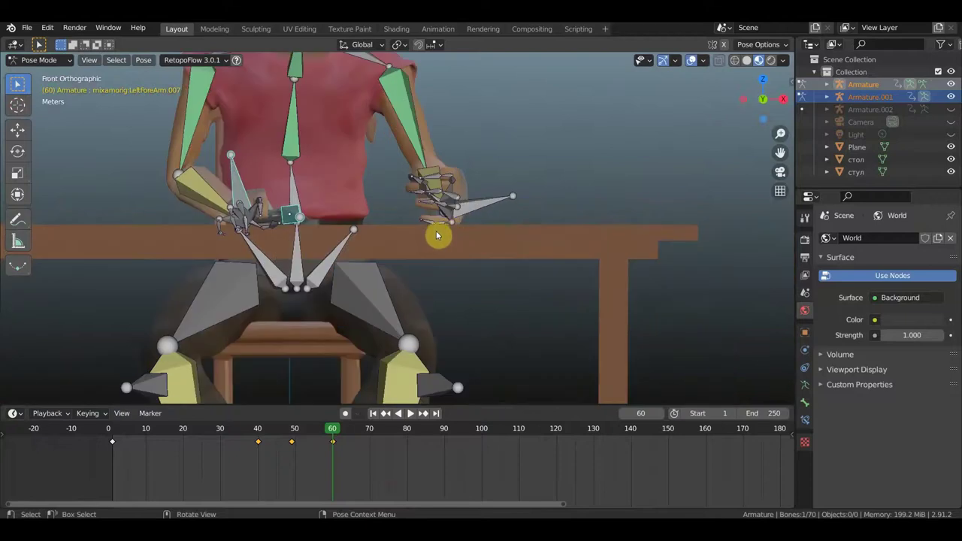
pyautogui.press('r')
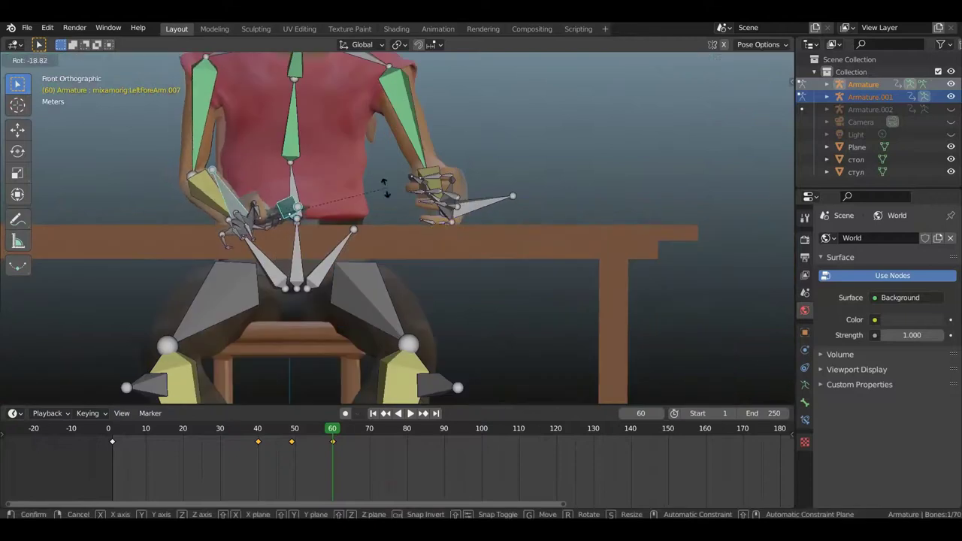
pyautogui.click(342, 188)
pyautogui.press('g')
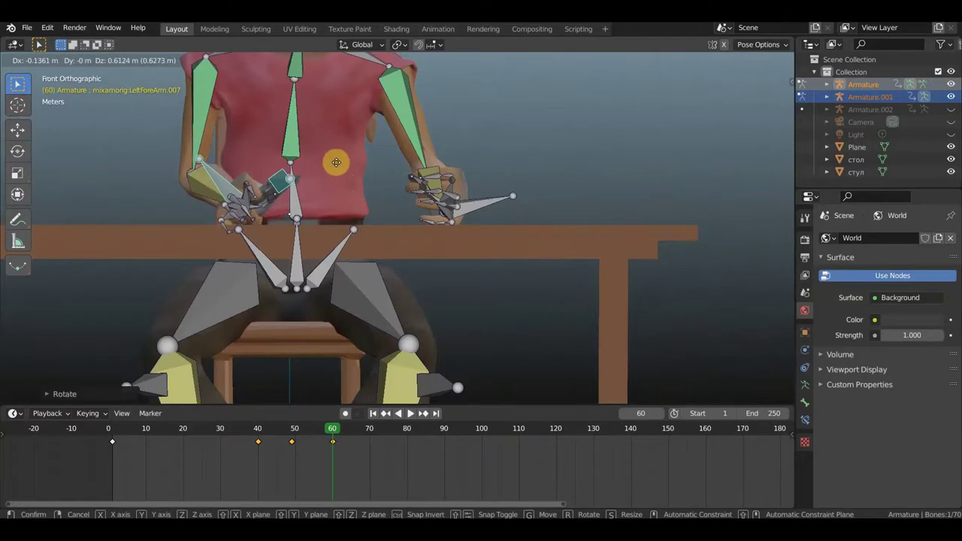
pyautogui.click(336, 173)
# Rotate the forearm to a final angle and key Location & Rotation for all bones.
pyautogui.moveTo(343, 193)
pyautogui.mouseDown(button='middle')
pyautogui.moveTo(429, 203)
pyautogui.moveTo(344, 301)
pyautogui.mouseUp(button='middle')
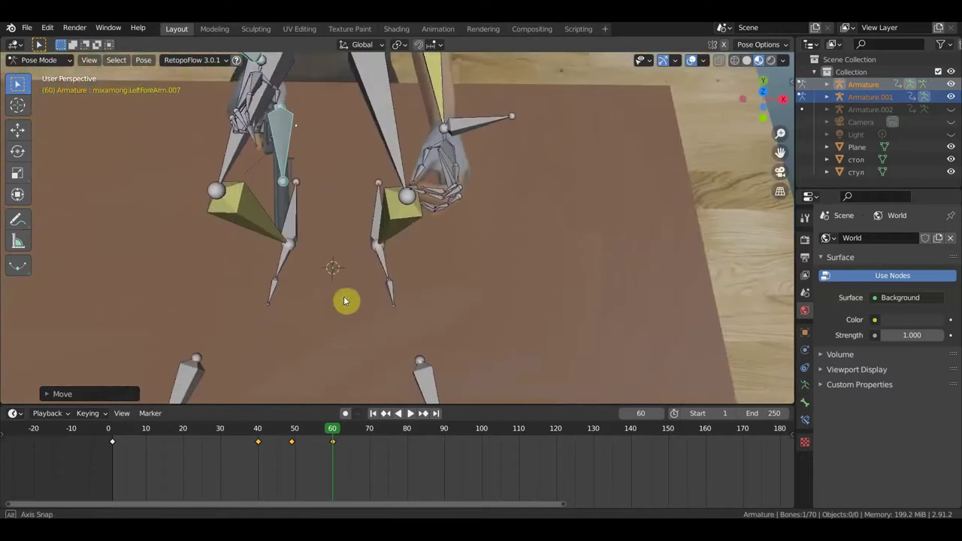
pyautogui.scroll(-2, 386, 247)
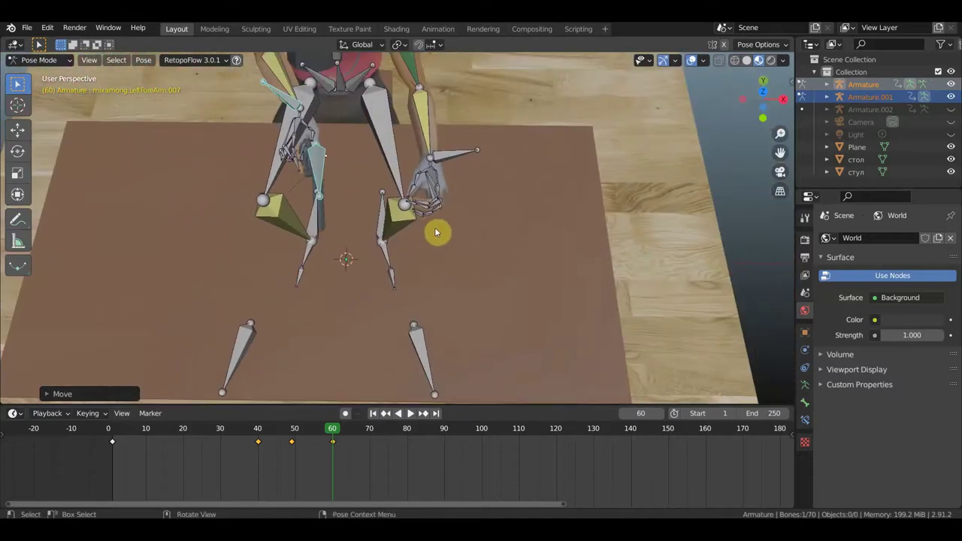
pyautogui.press('r')
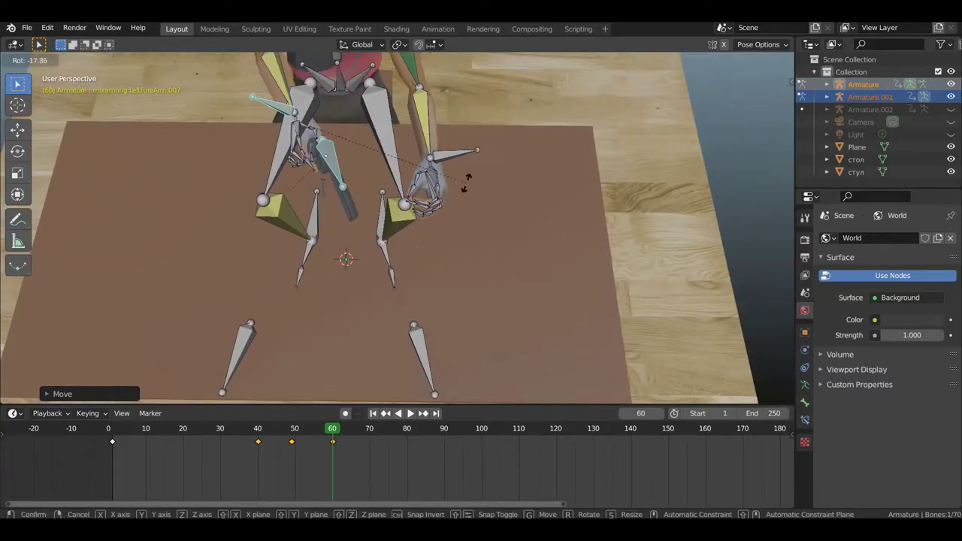
pyautogui.click(462, 197)
pyautogui.moveTo(482, 199)
pyautogui.mouseDown(button='middle')
pyautogui.moveTo(500, 135)
pyautogui.moveTo(496, 107)
pyautogui.mouseUp(button='middle')
pyautogui.press('a')
pyautogui.press('i')
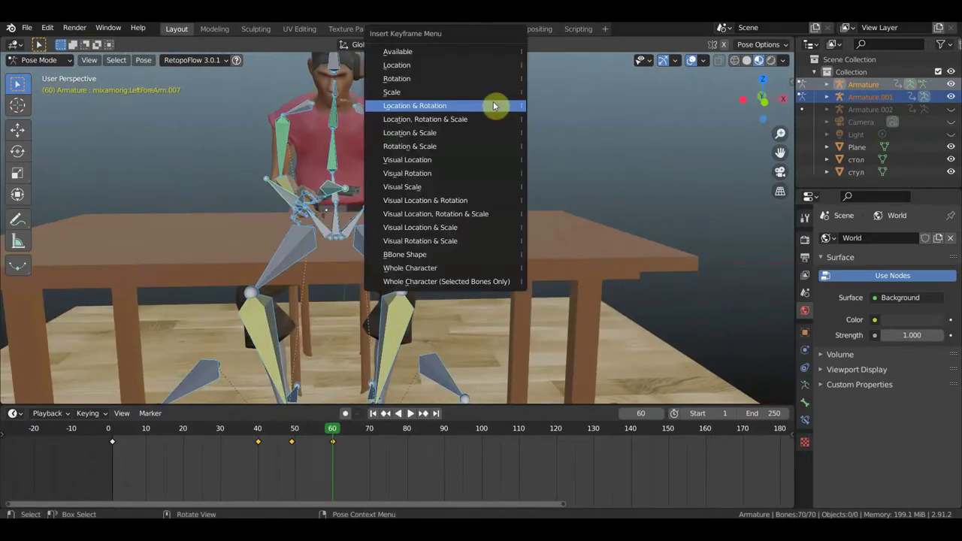
pyautogui.click(473, 105)
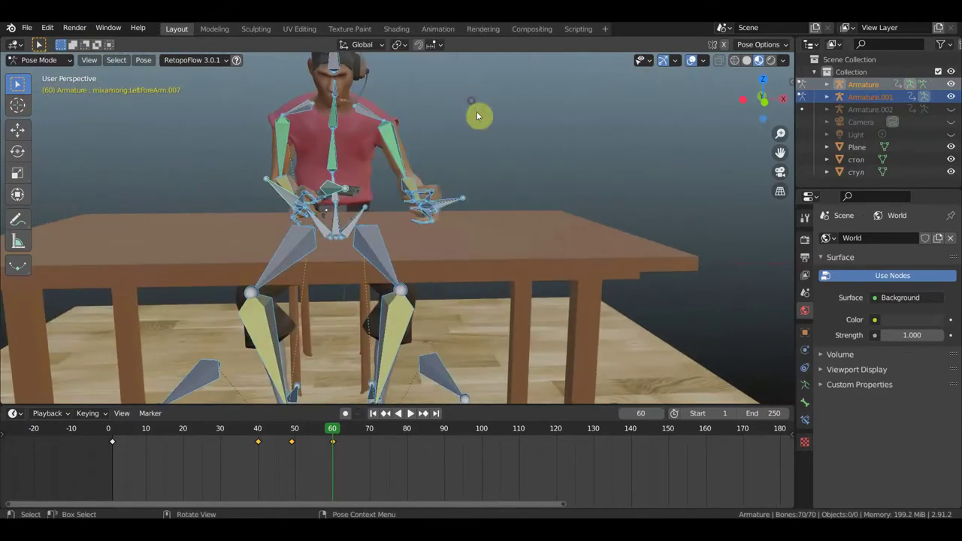
pyautogui.click(690, 61)
pyautogui.moveTo(413, 197); pyautogui.dragTo(481, 203, button='middle')
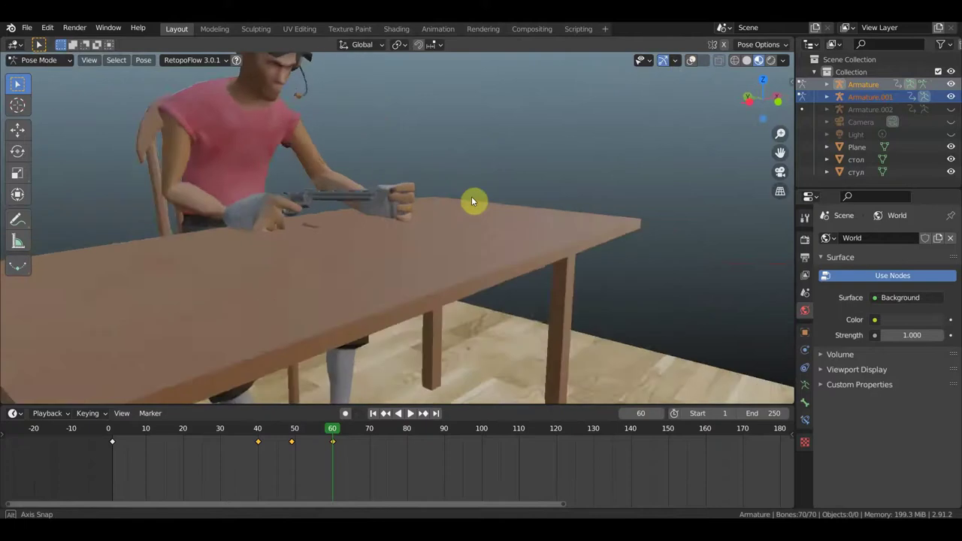
pyautogui.moveTo(481, 203); pyautogui.dragTo(429, 230, button='middle')
pyautogui.scroll(3, 390, 250)
pyautogui.scroll(2, 390, 250)
pyautogui.scroll(1, 264, 301)
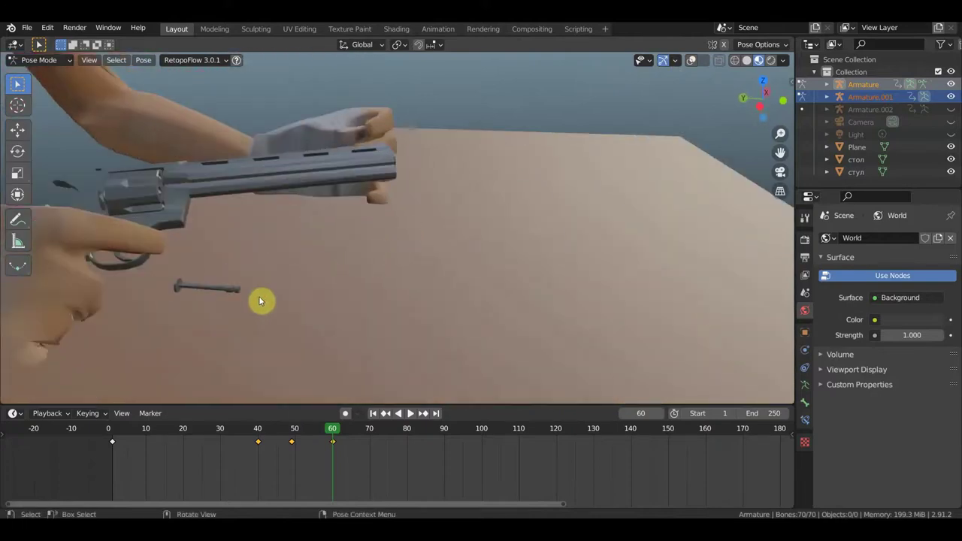
pyautogui.moveTo(255, 296); pyautogui.dragTo(204, 290, button='middle')
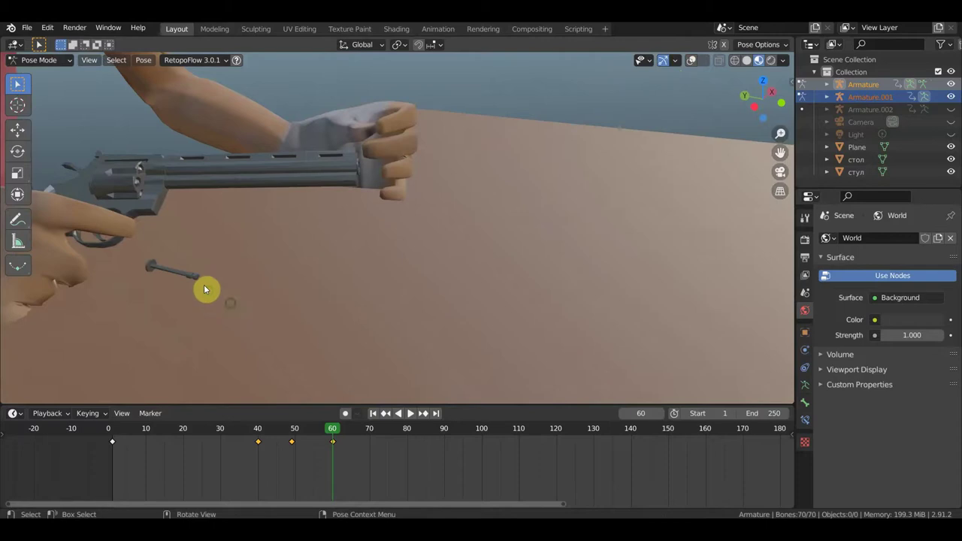
pyautogui.scroll(-3, 264, 286)
pyautogui.moveTo(343, 288)
pyautogui.mouseDown(button='middle')
pyautogui.moveTo(234, 271)
pyautogui.moveTo(407, 258)
pyautogui.moveTo(288, 257)
pyautogui.moveTo(309, 259)
pyautogui.mouseUp(button='middle')
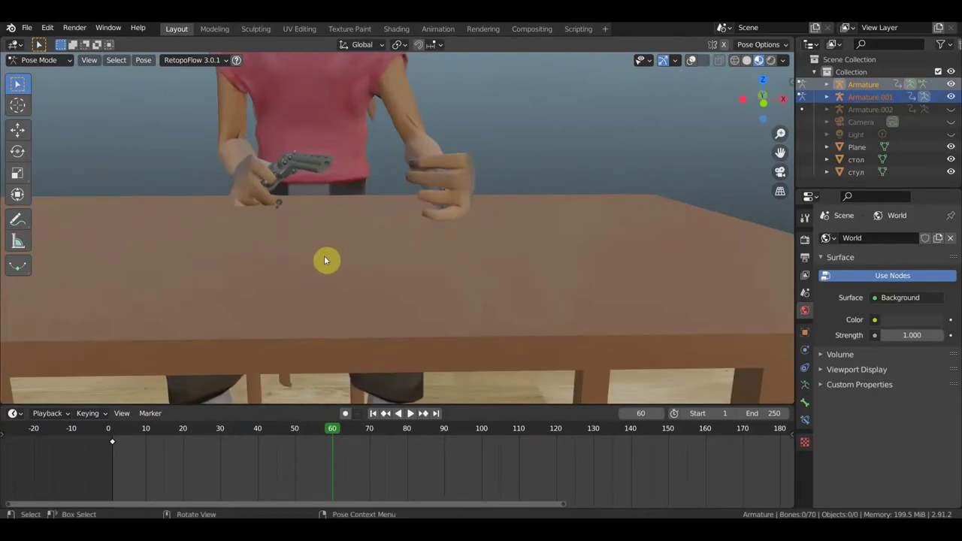
pyautogui.scroll(-3, 324, 260)
pyautogui.scroll(-1, 324, 260)
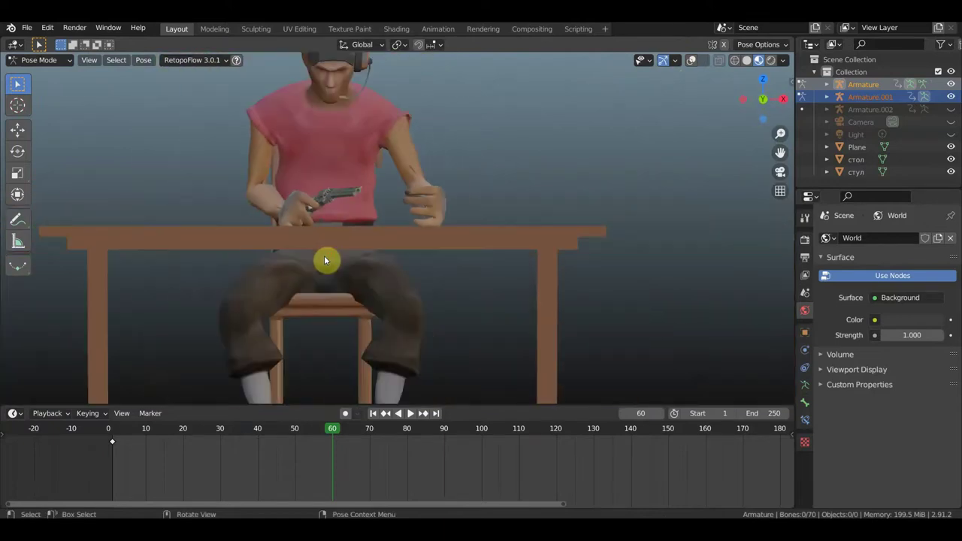
pyautogui.moveTo(339, 258)
pyautogui.mouseDown(button='middle')
pyautogui.moveTo(491, 271)
pyautogui.moveTo(513, 222)
pyautogui.mouseUp(button='middle')
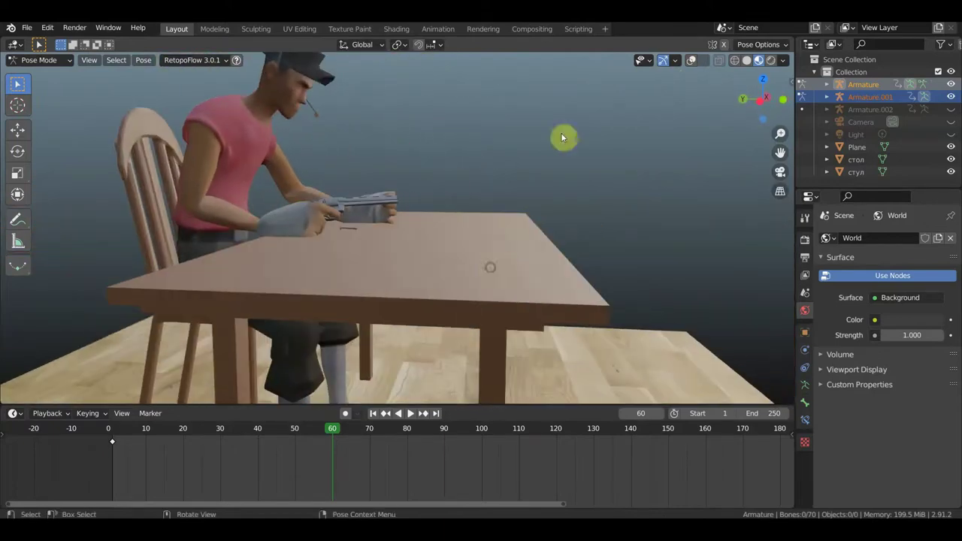
pyautogui.click(691, 61)
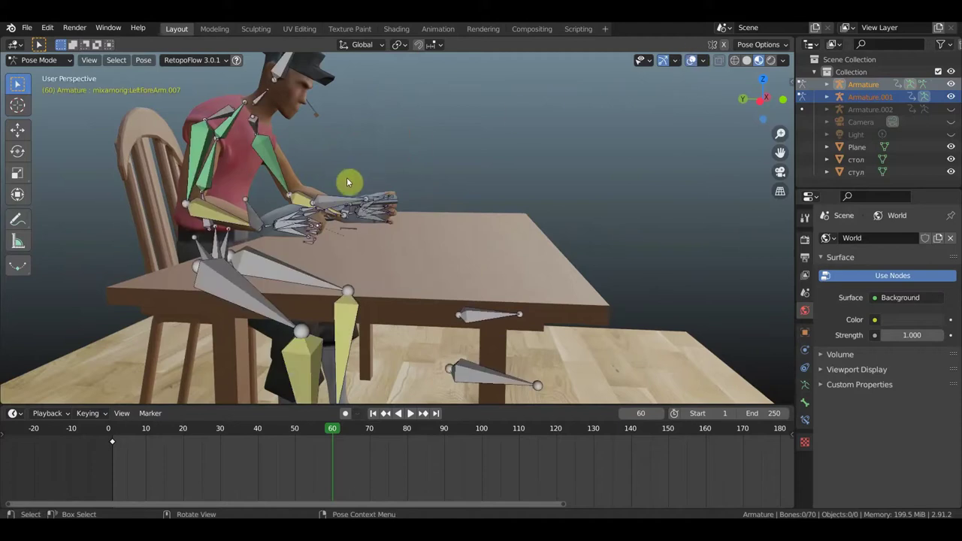
# Rotate the left forearm bone so the hand sits correctly at frame 60.
pyautogui.moveTo(348, 180); pyautogui.dragTo(311, 249, button='middle')
pyautogui.click(259, 240)
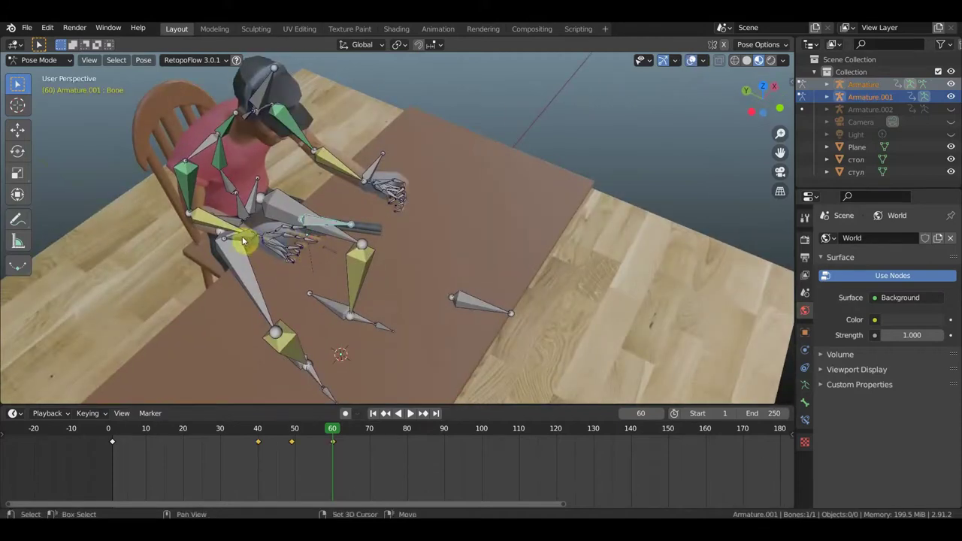
pyautogui.click(350, 242)
pyautogui.moveTo(355, 239); pyautogui.dragTo(419, 241, button='middle')
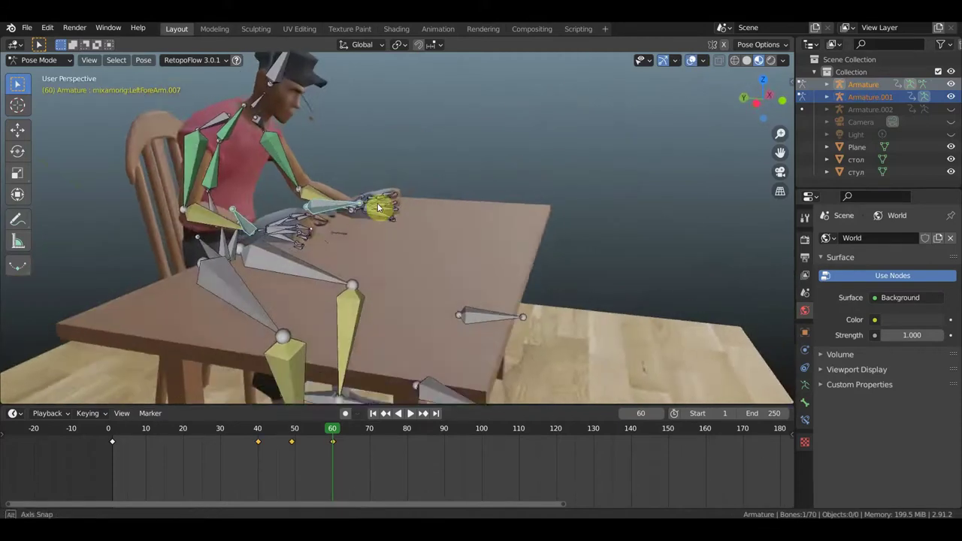
pyautogui.press('r')
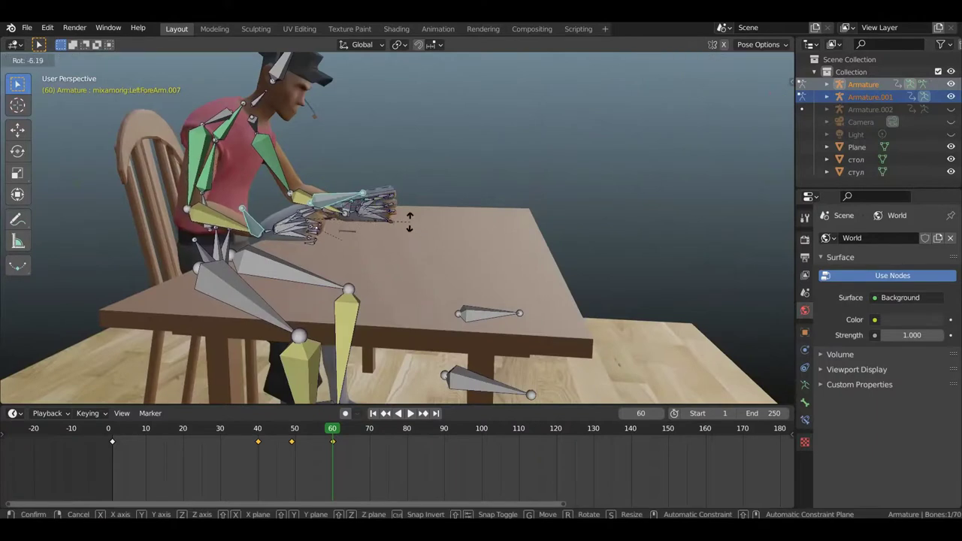
pyautogui.click(409, 221)
# Key Location & Rotation for all bones, hide the overlays, and return to frame 1.
pyautogui.moveTo(414, 230)
pyautogui.mouseDown(button='middle')
pyautogui.moveTo(297, 234)
pyautogui.moveTo(471, 220)
pyautogui.mouseUp(button='middle')
pyautogui.press('a')
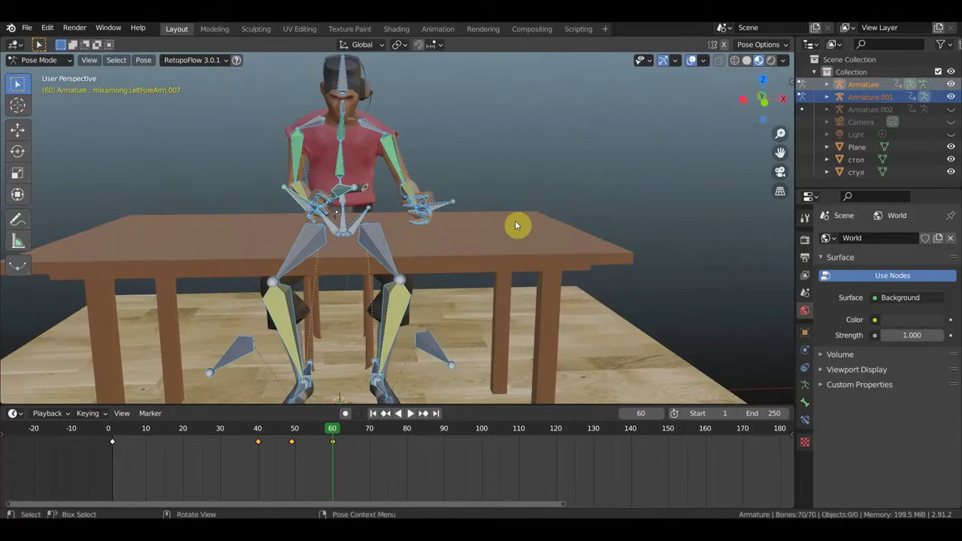
pyautogui.press('i')
pyautogui.click(515, 220)
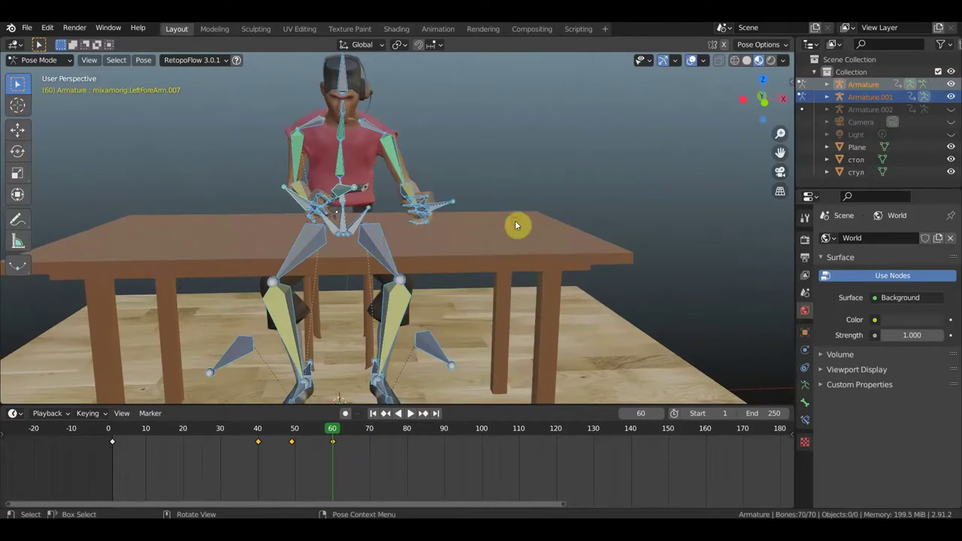
pyautogui.click(691, 60)
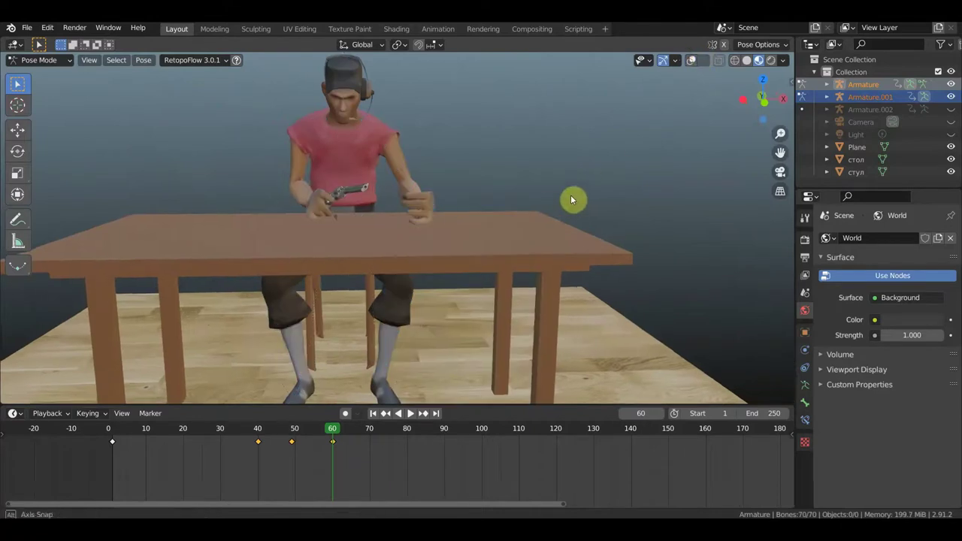
pyautogui.click(112, 428)
pyautogui.moveTo(453, 280); pyautogui.dragTo(383, 273, button='middle')
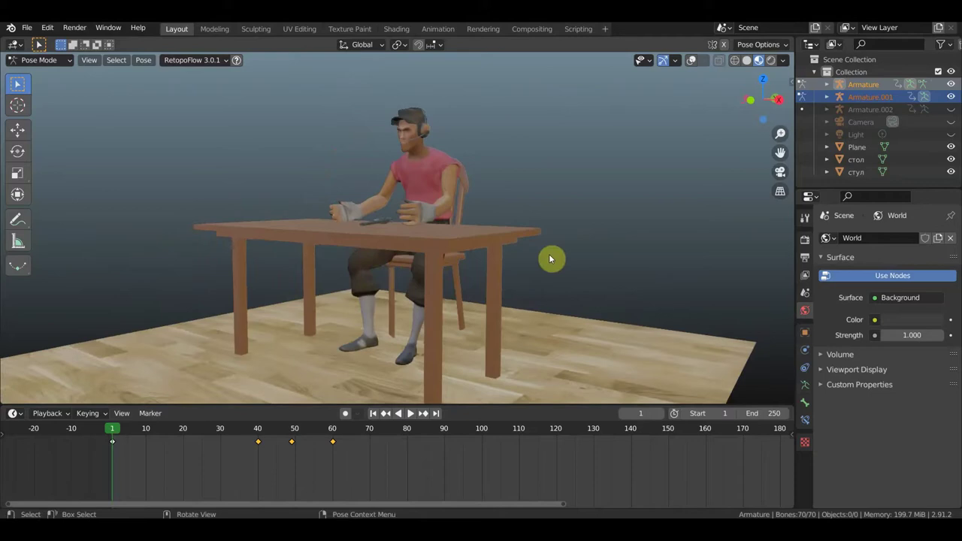
# Play and pause the animation to review the keyed motion, ending on a side view of the character.
pyautogui.press('space')
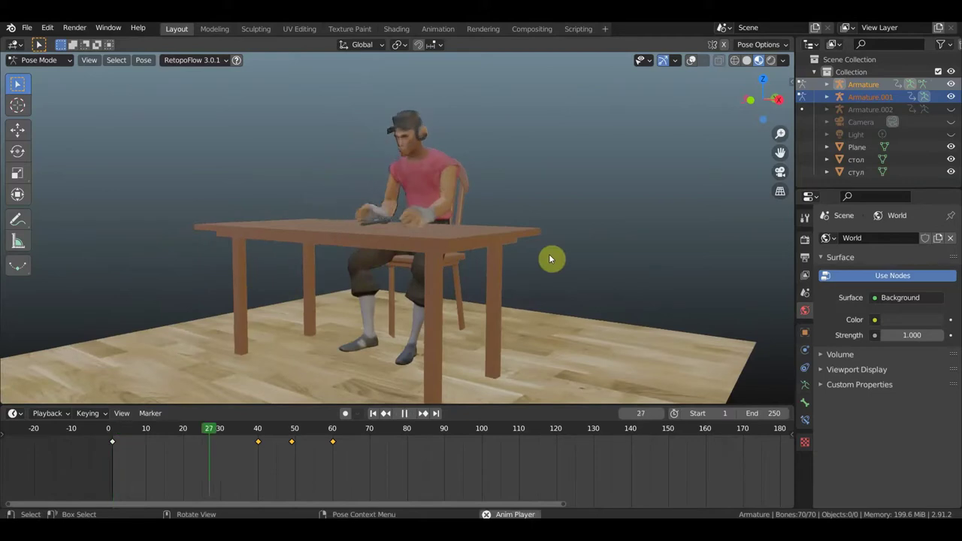
pyautogui.press('space')
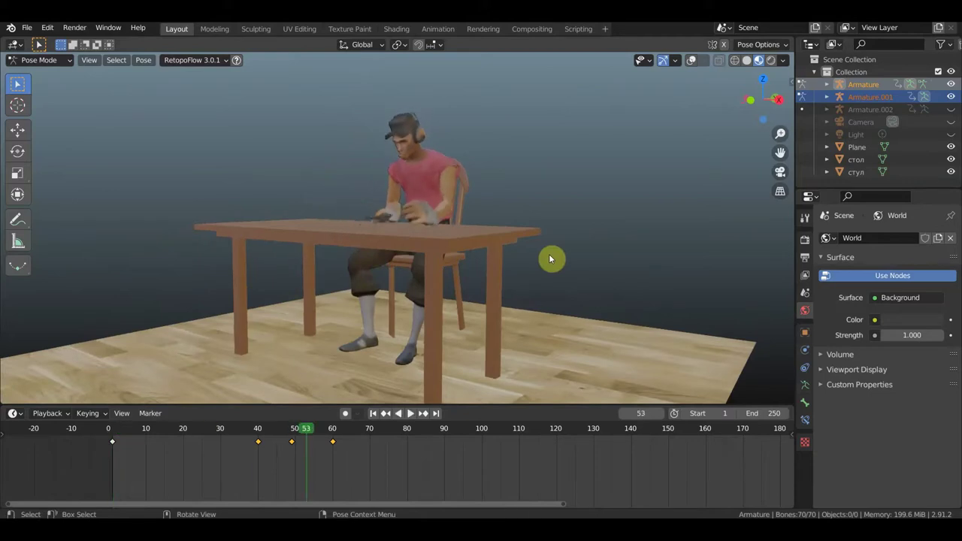
pyautogui.press('space')
pyautogui.press('space')
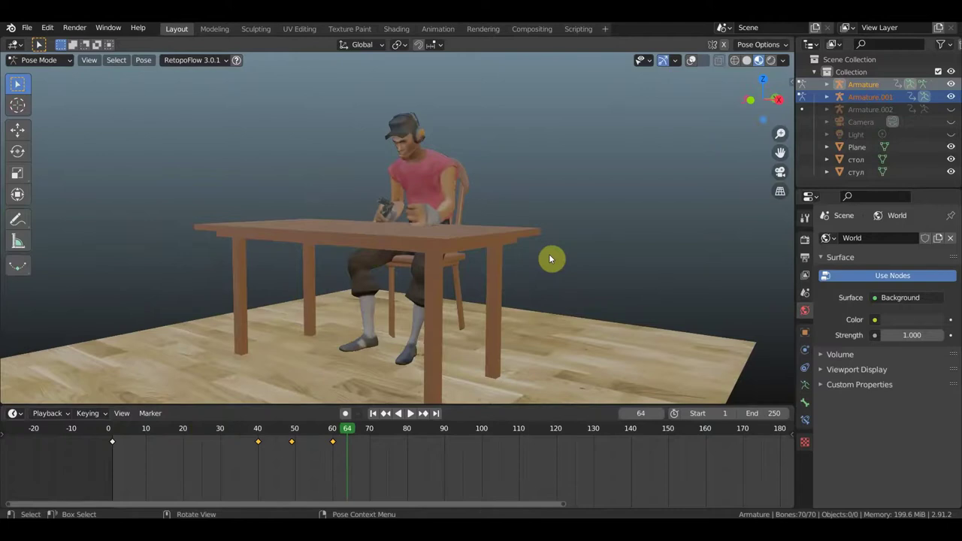
pyautogui.scroll(2, 550, 260)
pyautogui.scroll(2, 533, 290)
pyautogui.moveTo(537, 285); pyautogui.dragTo(593, 288, button='middle')
pyautogui.scroll(-2, 588, 293)
pyautogui.press('space')
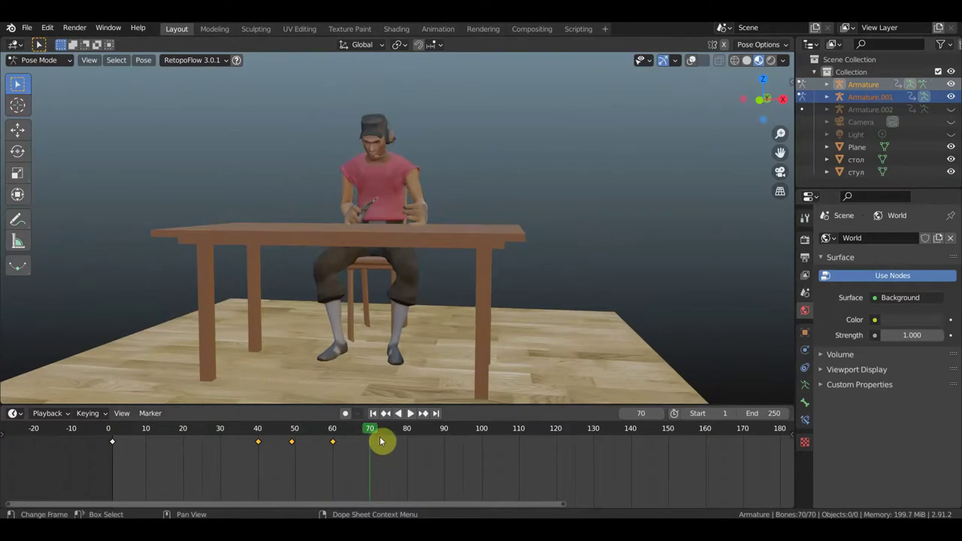
pyautogui.moveTo(516, 209)
pyautogui.mouseDown(button='middle')
pyautogui.moveTo(423, 219)
pyautogui.moveTo(380, 211)
pyautogui.mouseUp(button='middle')
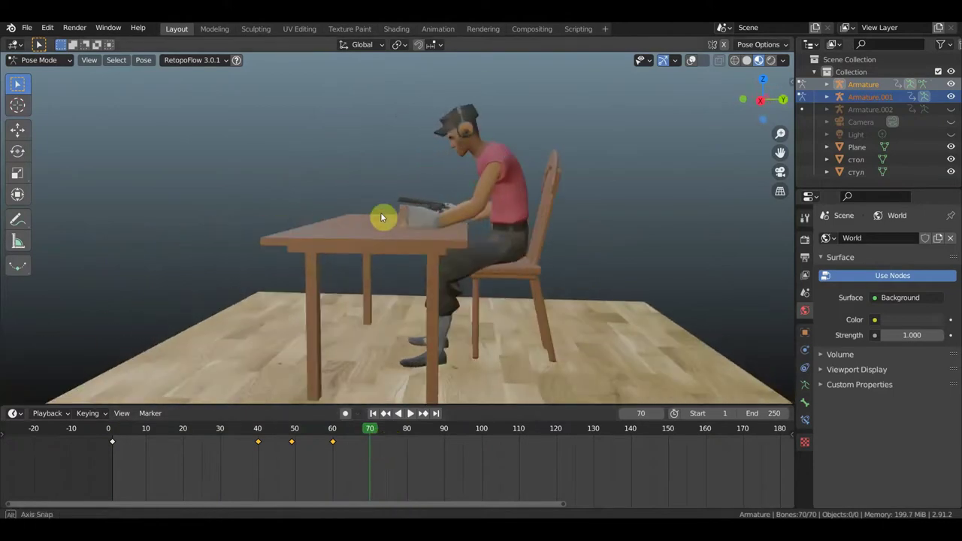
# Show the bones and rotate the left forearm bone at frame 70.
pyautogui.click(693, 61)
pyautogui.moveTo(487, 203)
pyautogui.mouseDown(button='middle')
pyautogui.moveTo(567, 223)
pyautogui.moveTo(709, 213)
pyautogui.moveTo(274, 236)
pyautogui.moveTo(311, 200)
pyautogui.mouseUp(button='middle')
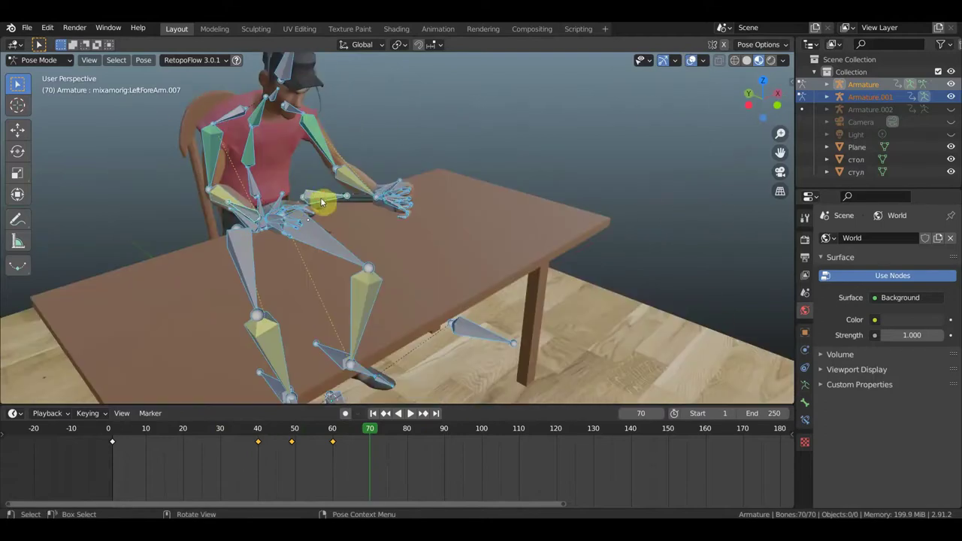
pyautogui.click(281, 205)
pyautogui.click(320, 219)
pyautogui.moveTo(333, 232)
pyautogui.mouseDown(button='middle')
pyautogui.moveTo(279, 240)
pyautogui.moveTo(271, 257)
pyautogui.moveTo(326, 156)
pyautogui.mouseUp(button='middle')
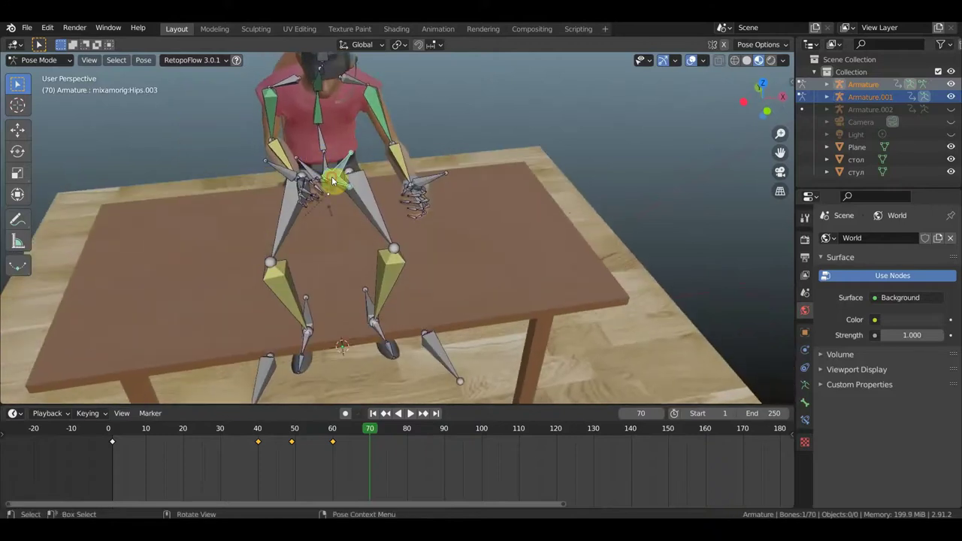
pyautogui.click(342, 185)
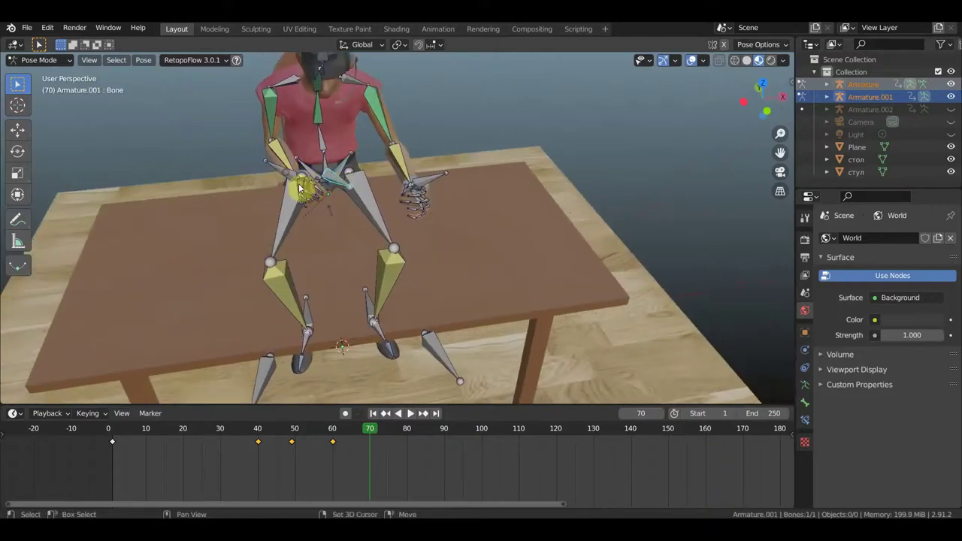
pyautogui.click(347, 252)
pyautogui.moveTo(363, 258)
pyautogui.mouseDown(button='middle')
pyautogui.moveTo(477, 238)
pyautogui.moveTo(350, 218)
pyautogui.mouseUp(button='middle')
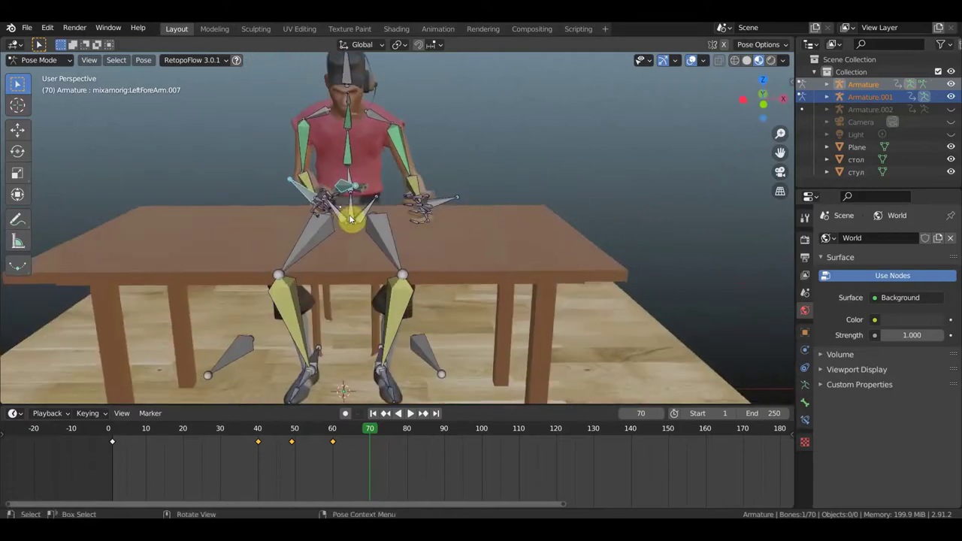
pyautogui.keyDown('alt'); pyautogui.moveTo(349, 218); pyautogui.dragTo(368, 227, button='middle'); pyautogui.keyUp('alt')
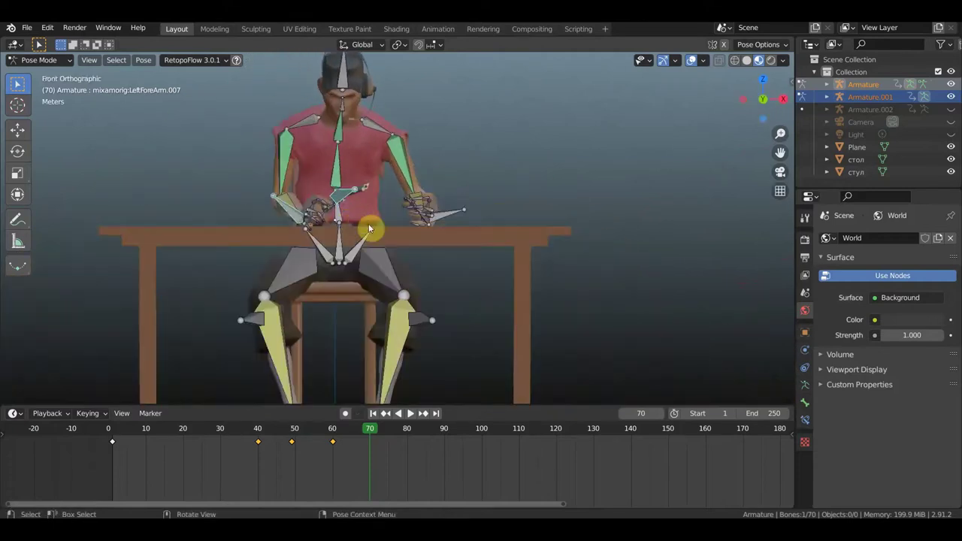
pyautogui.press('r')
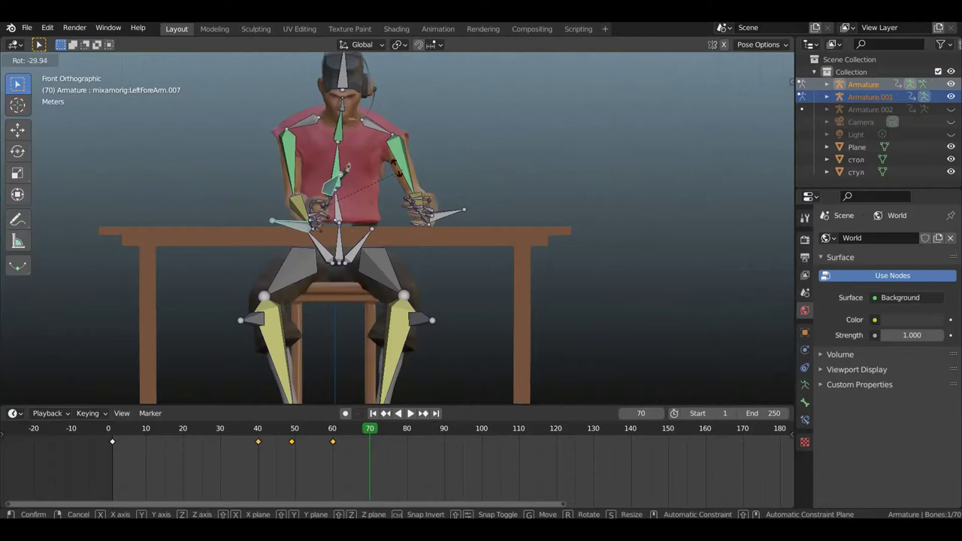
pyautogui.click(390, 172)
# Move the gun hand upward so the revolver aims forward.
pyautogui.moveTo(390, 172)
pyautogui.mouseDown(button='middle')
pyautogui.moveTo(468, 208)
pyautogui.moveTo(548, 213)
pyautogui.moveTo(541, 225)
pyautogui.mouseUp(button='middle')
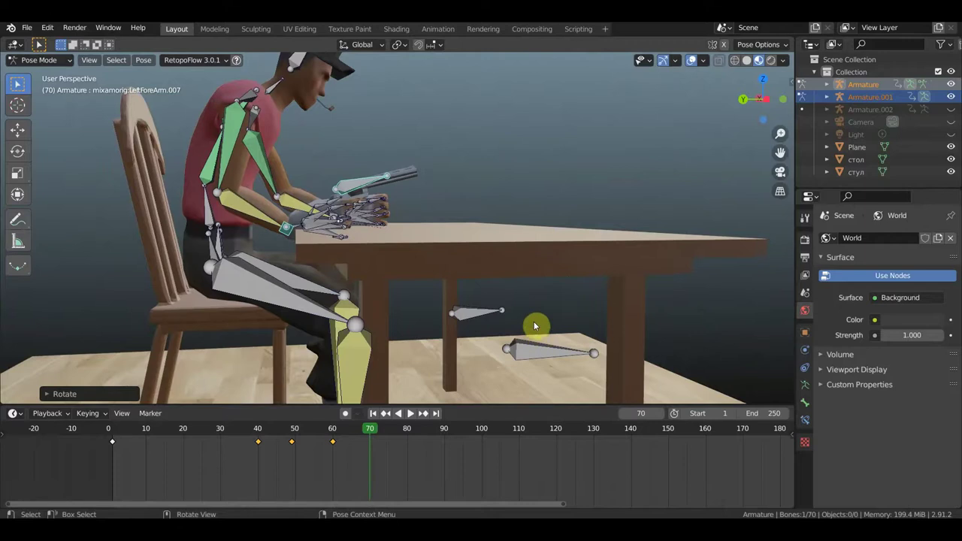
pyautogui.moveTo(549, 320); pyautogui.dragTo(528, 321, button='middle')
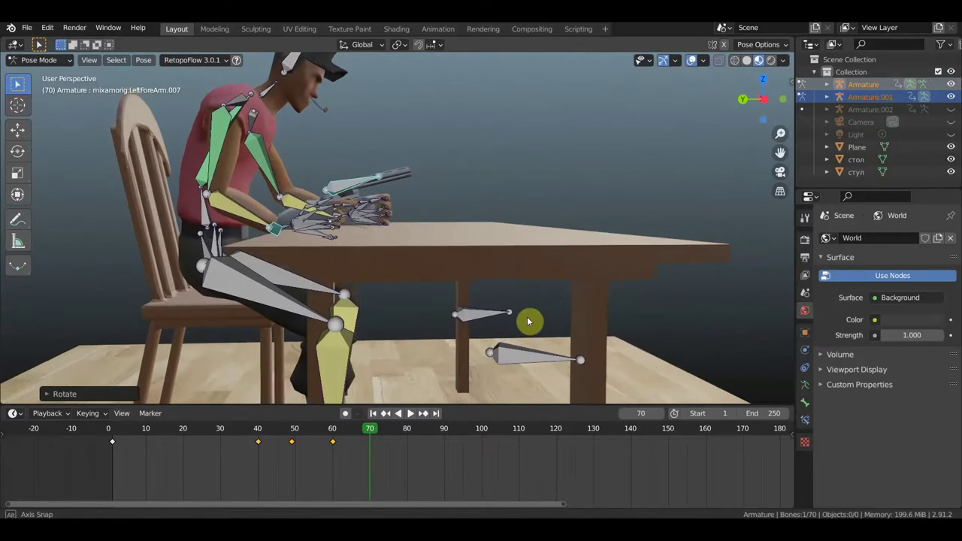
pyautogui.press('g')
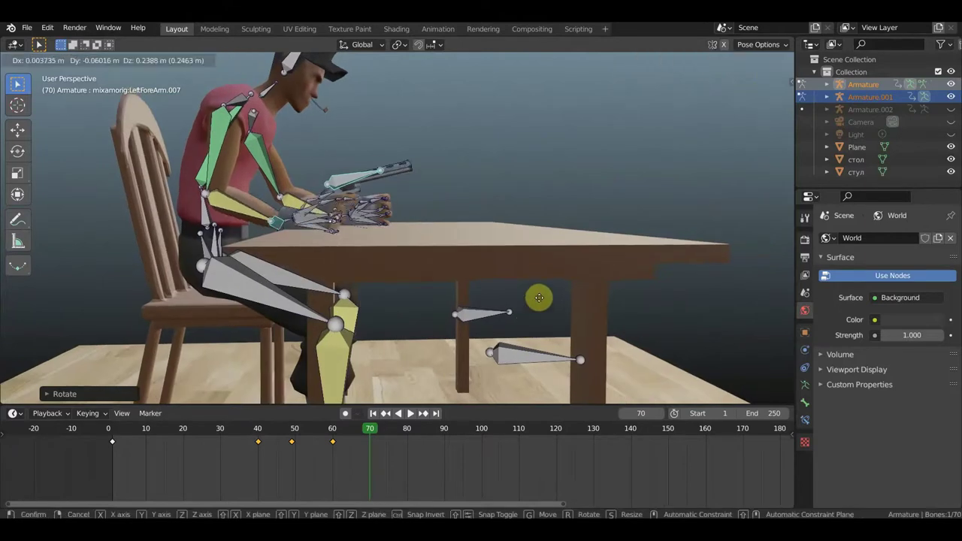
pyautogui.click(560, 248)
pyautogui.moveTo(560, 248)
pyautogui.mouseDown(button='middle')
pyautogui.moveTo(458, 279)
pyautogui.moveTo(243, 281)
pyautogui.mouseUp(button='middle')
pyautogui.moveTo(451, 279); pyautogui.dragTo(471, 279, button='middle')
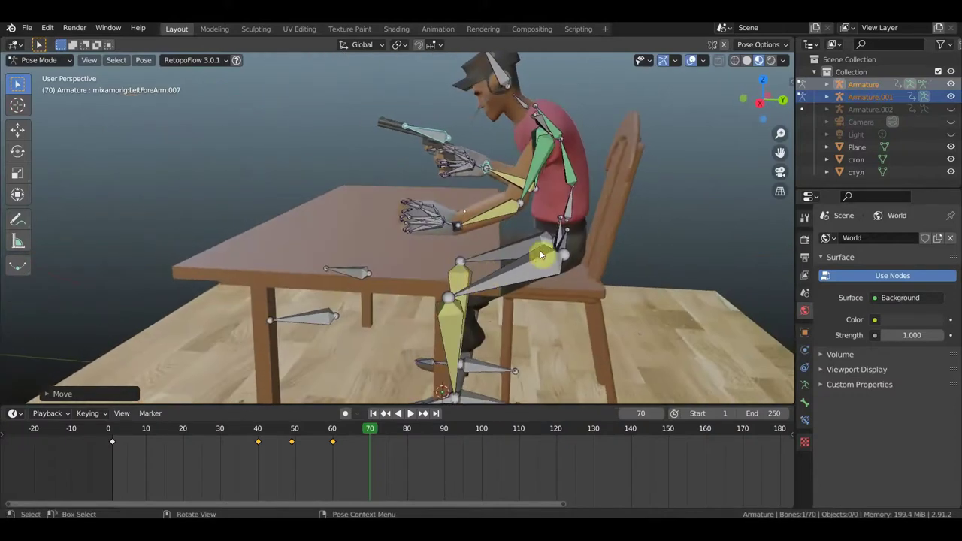
# Tilt the spine bone backward in the right-side orthographic view.
pyautogui.click(571, 205)
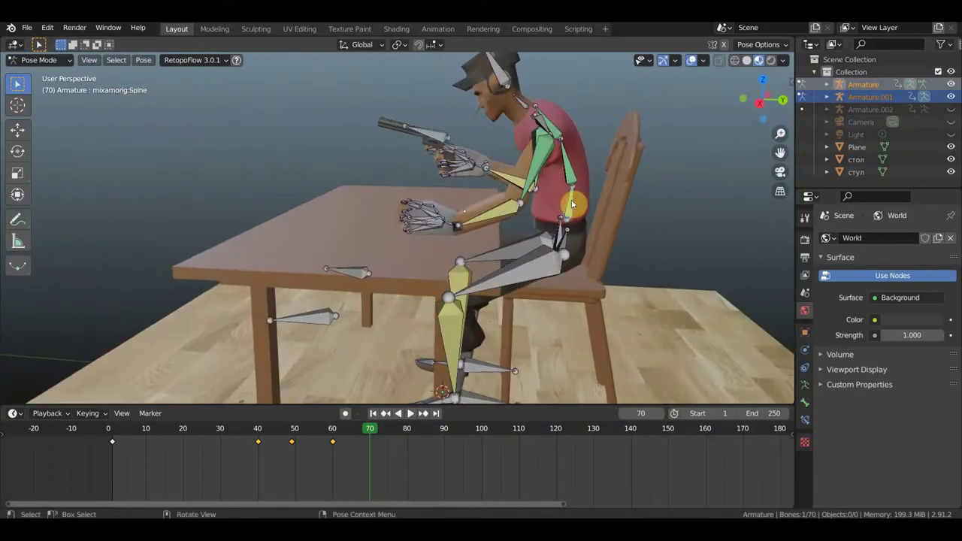
pyautogui.press('KP_3')
pyautogui.press('r')
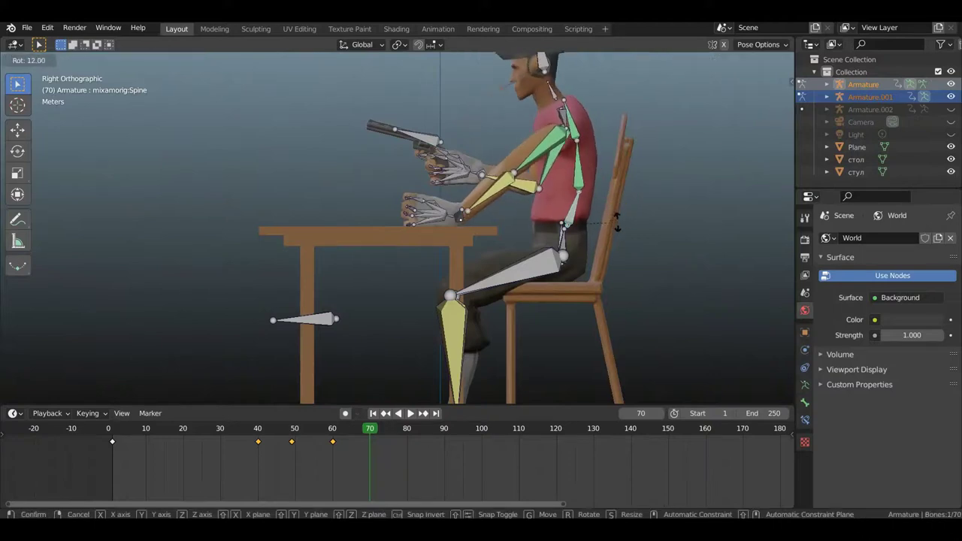
pyautogui.click(620, 224)
pyautogui.scroll(-2, 562, 140)
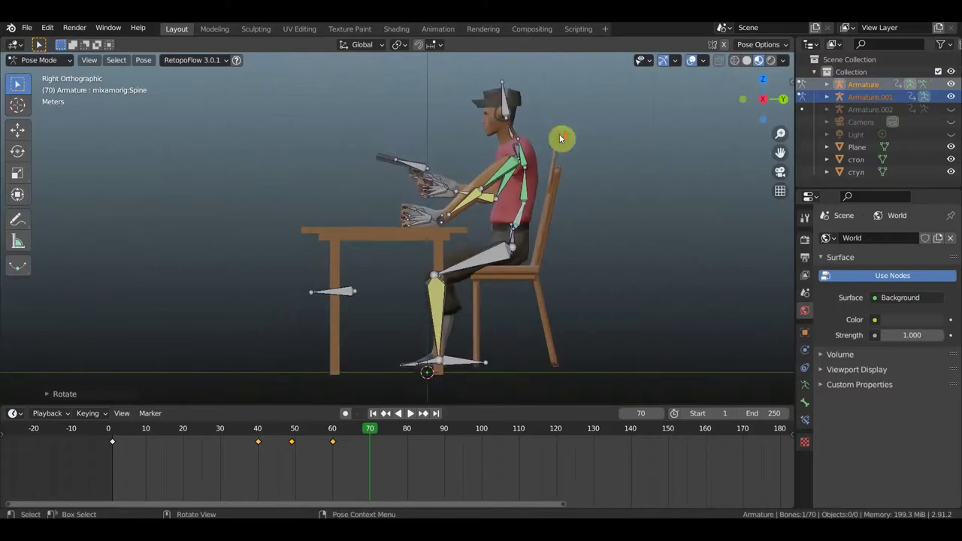
pyautogui.scroll(2, 432, 225)
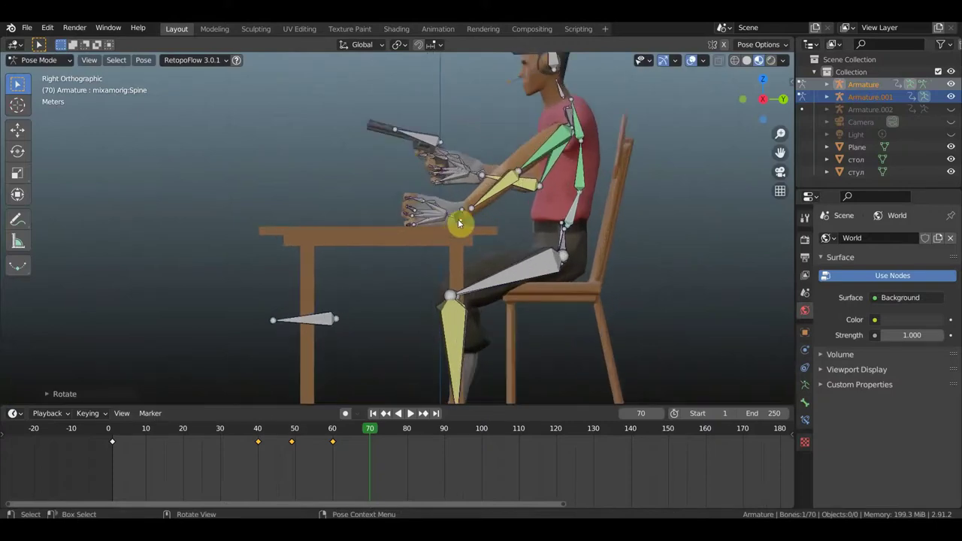
# Reposition the other hand bone resting on the table.
pyautogui.click(458, 219)
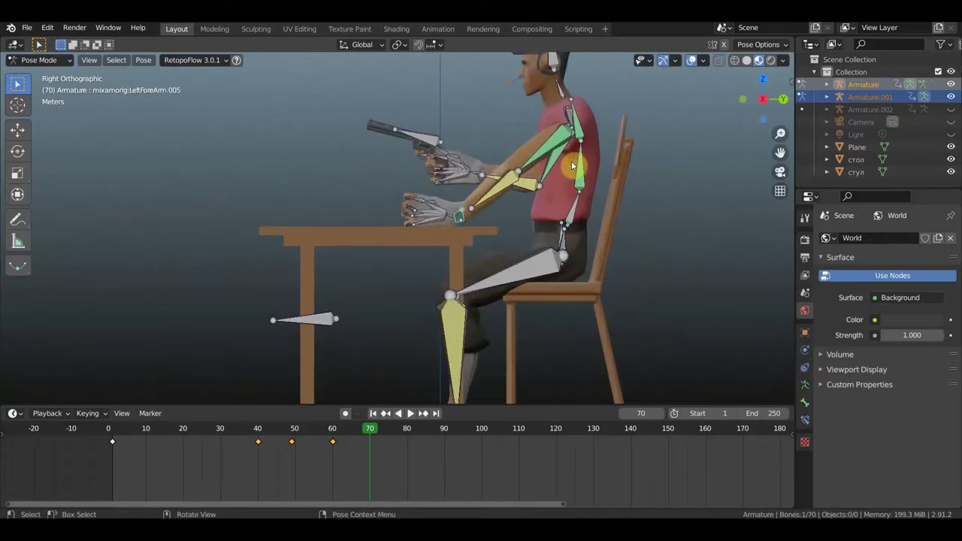
pyautogui.press('g')
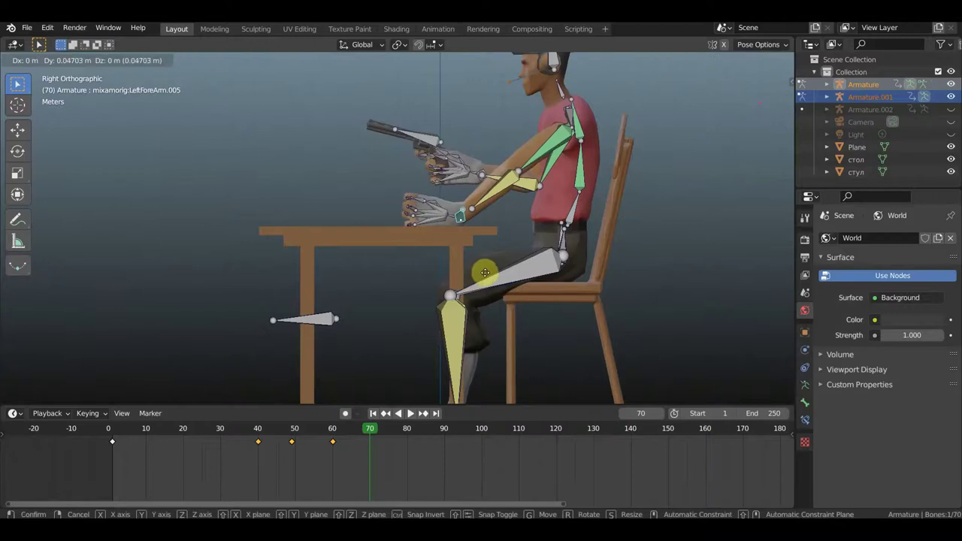
pyautogui.moveTo(535, 277); pyautogui.dragTo(617, 295, button='middle')
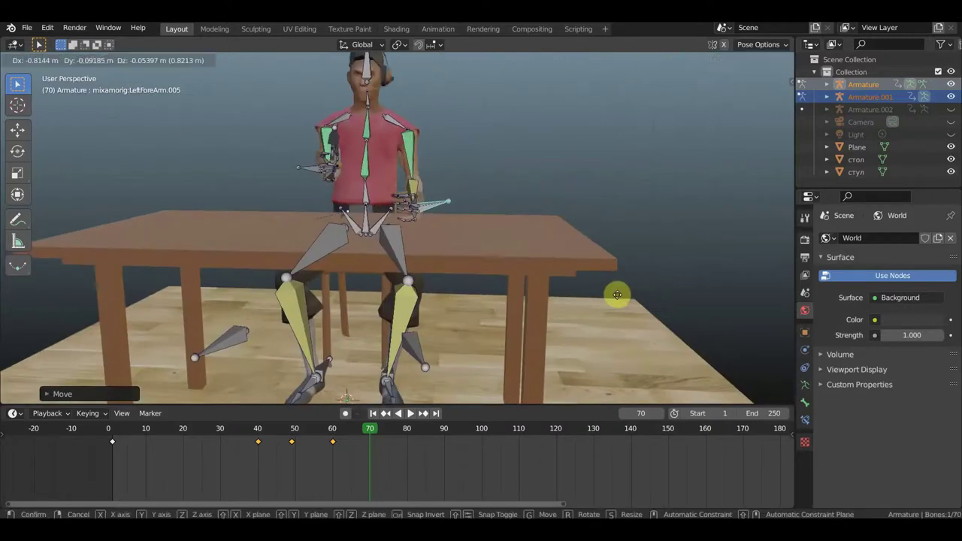
pyautogui.click(622, 294)
# Key Location & Rotation for all bones at frame 70, hide the overlays, and play back.
pyautogui.moveTo(518, 298)
pyautogui.mouseDown(button='middle')
pyautogui.moveTo(624, 264)
pyautogui.moveTo(591, 237)
pyautogui.mouseUp(button='middle')
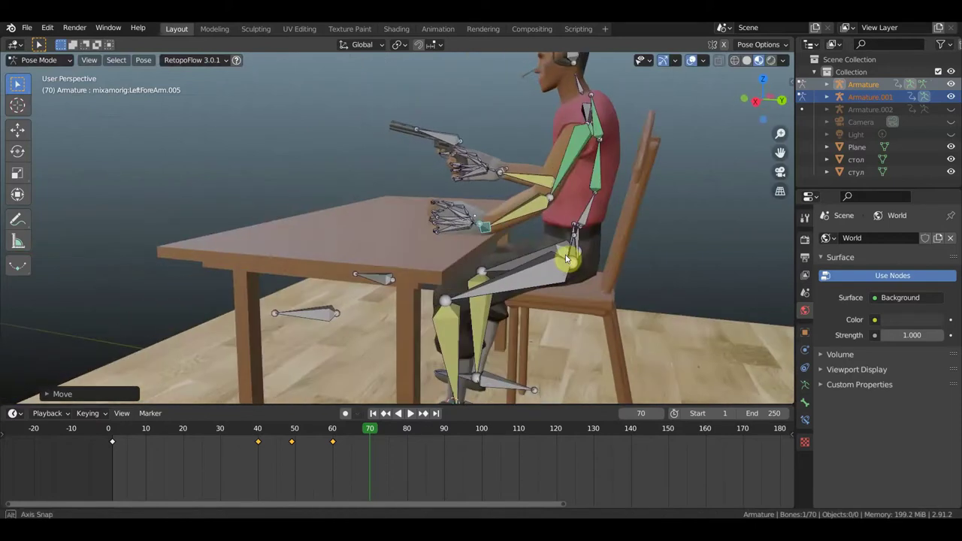
pyautogui.press('a')
pyautogui.press('i')
pyautogui.click(601, 239)
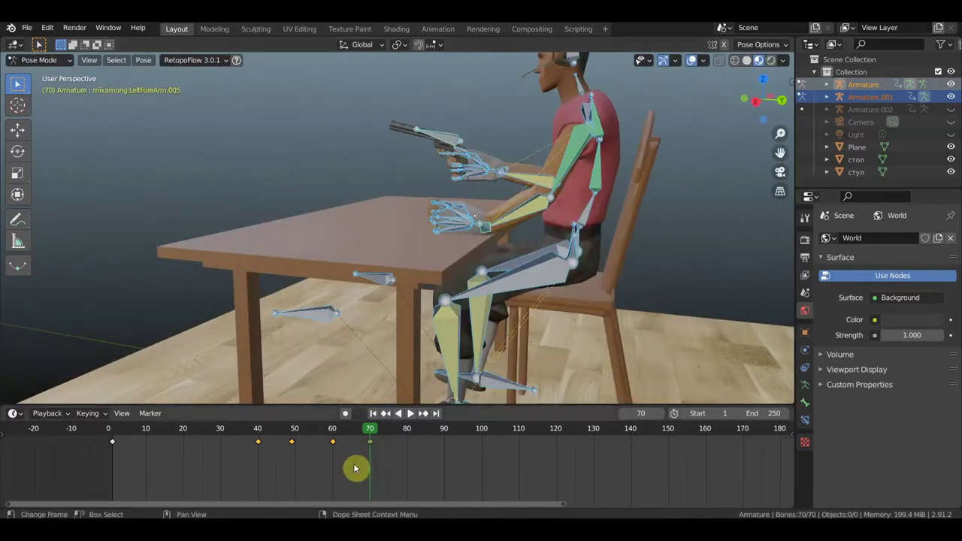
pyautogui.click(692, 60)
pyautogui.moveTo(631, 199)
pyautogui.mouseDown(button='middle')
pyautogui.moveTo(507, 263)
pyautogui.moveTo(559, 261)
pyautogui.moveTo(375, 358)
pyautogui.mouseUp(button='middle')
pyautogui.moveTo(371, 429)
pyautogui.mouseDown()
pyautogui.moveTo(197, 440)
pyautogui.moveTo(429, 446)
pyautogui.moveTo(408, 443)
pyautogui.mouseUp()
pyautogui.press('space')
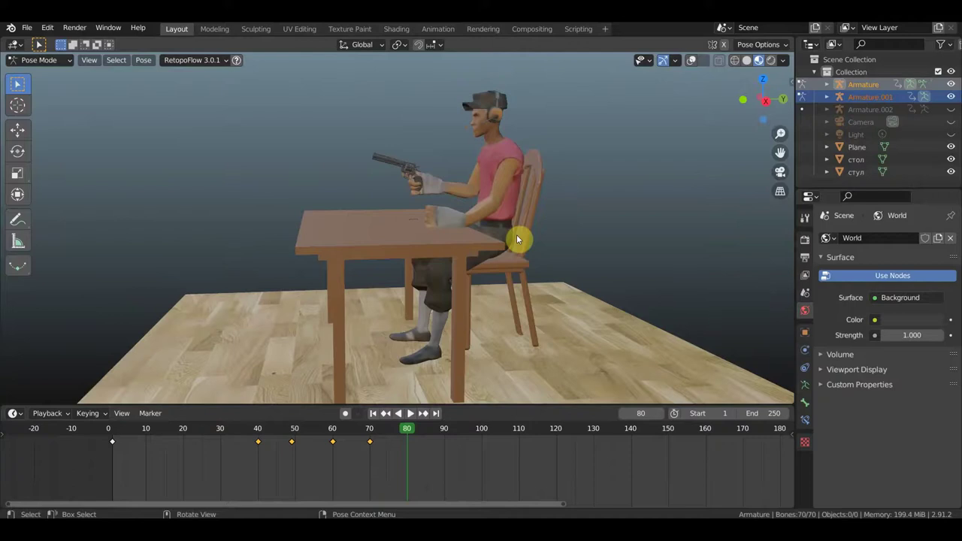
# At frame 80, move and rotate the left forearm to raise the revolver higher.
pyautogui.scroll(3, 518, 238)
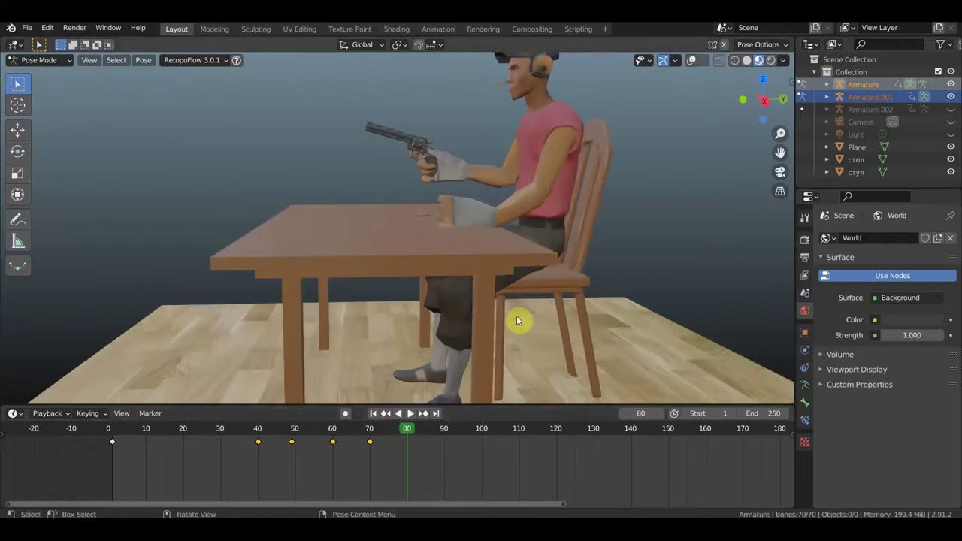
pyautogui.press('KP_1')
pyautogui.press('KP_3')
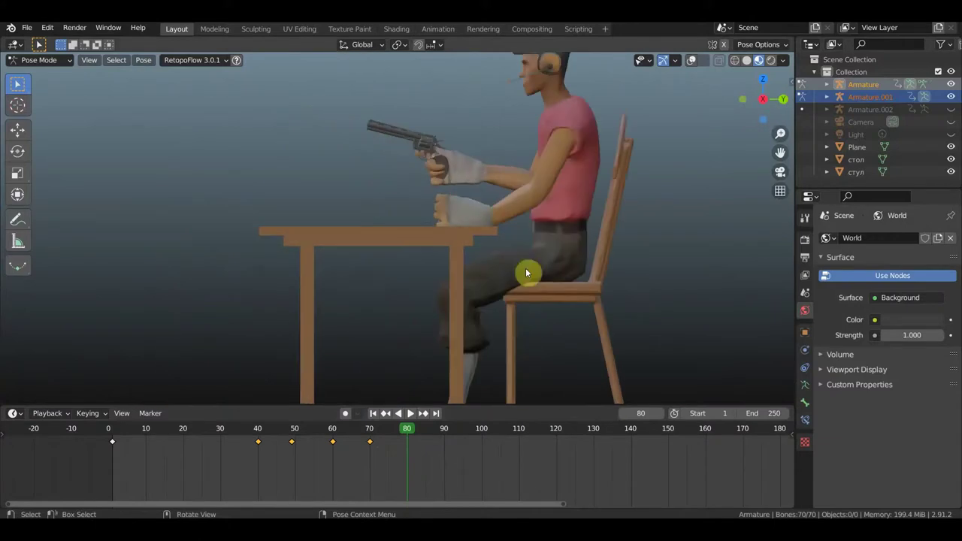
pyautogui.click(692, 61)
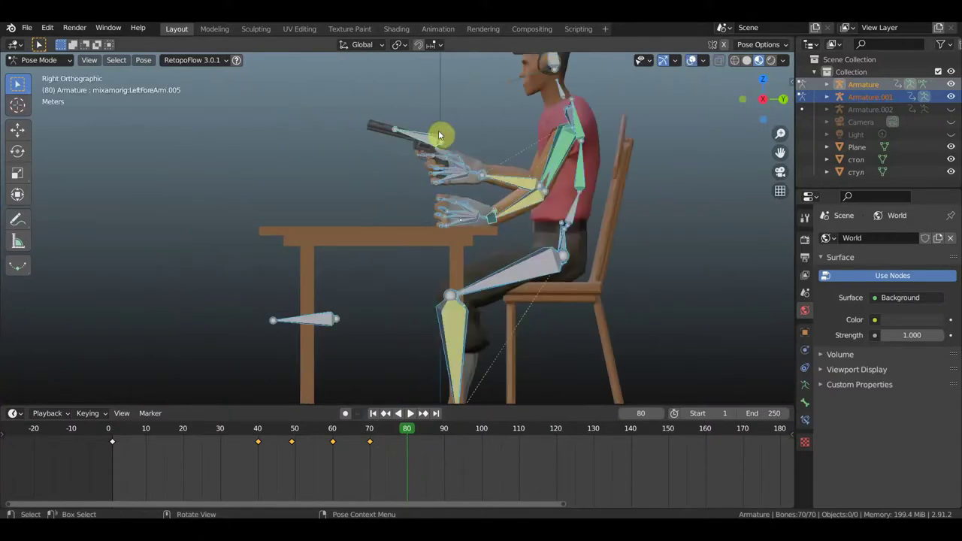
pyautogui.click(465, 152)
pyautogui.moveTo(483, 155)
pyautogui.mouseDown(button='middle')
pyautogui.moveTo(656, 164)
pyautogui.moveTo(519, 158)
pyautogui.moveTo(359, 178)
pyautogui.mouseUp(button='middle')
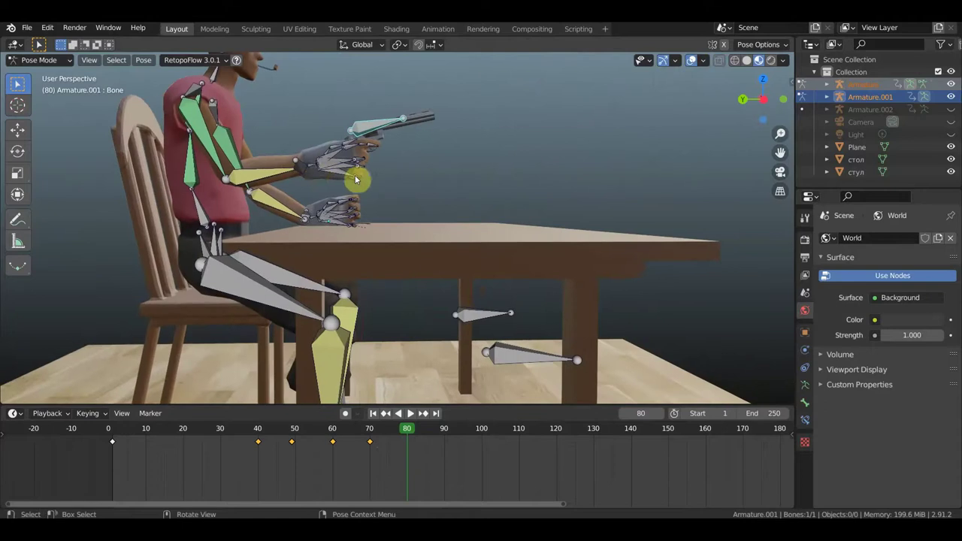
pyautogui.click(296, 163)
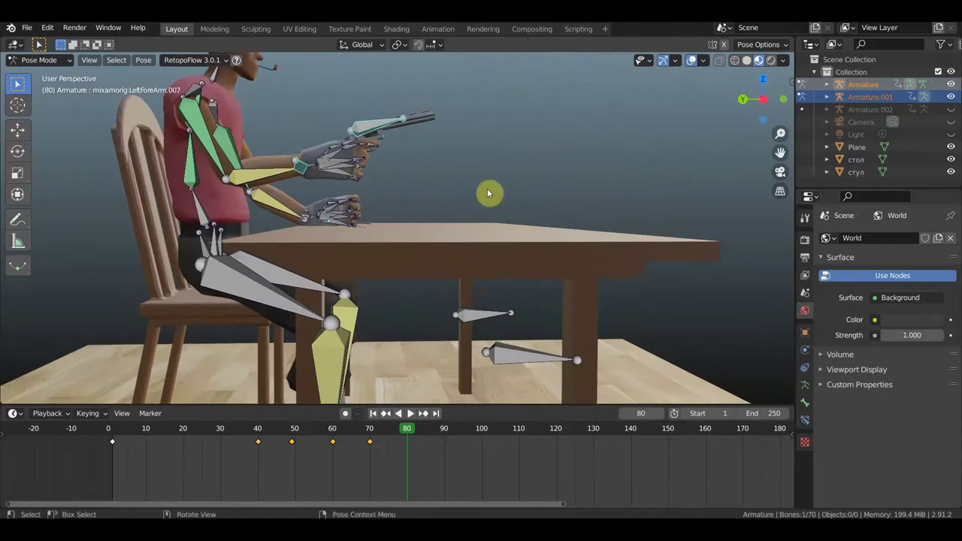
pyautogui.press('g')
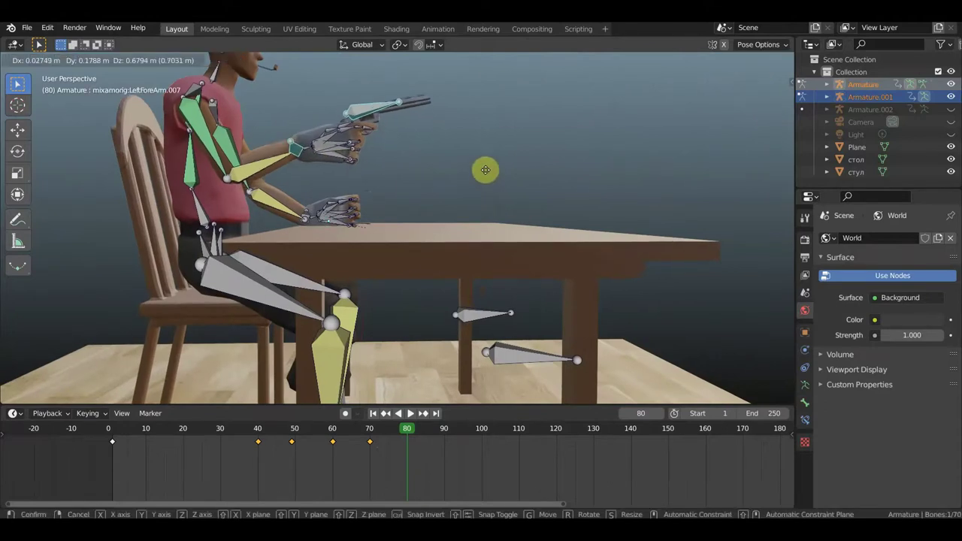
pyautogui.click(474, 148)
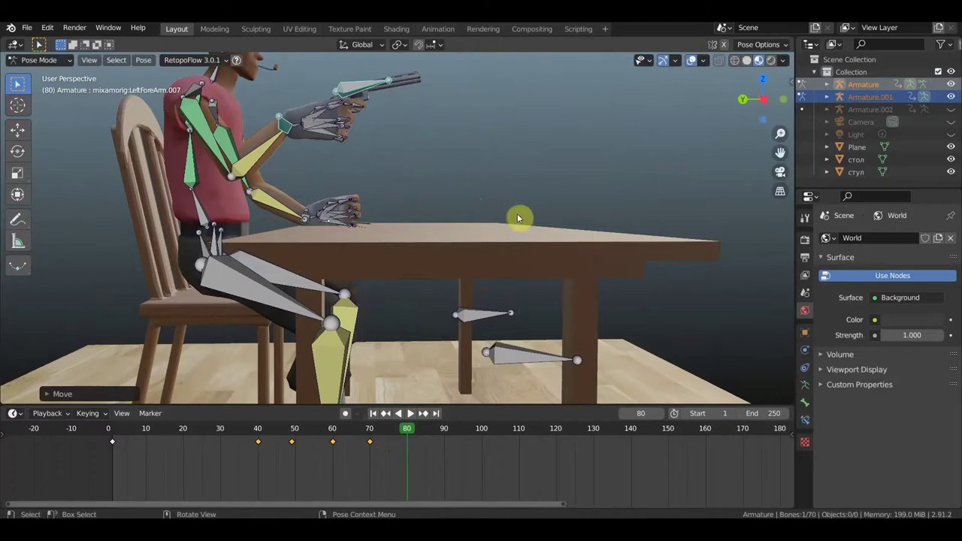
pyautogui.press('r')
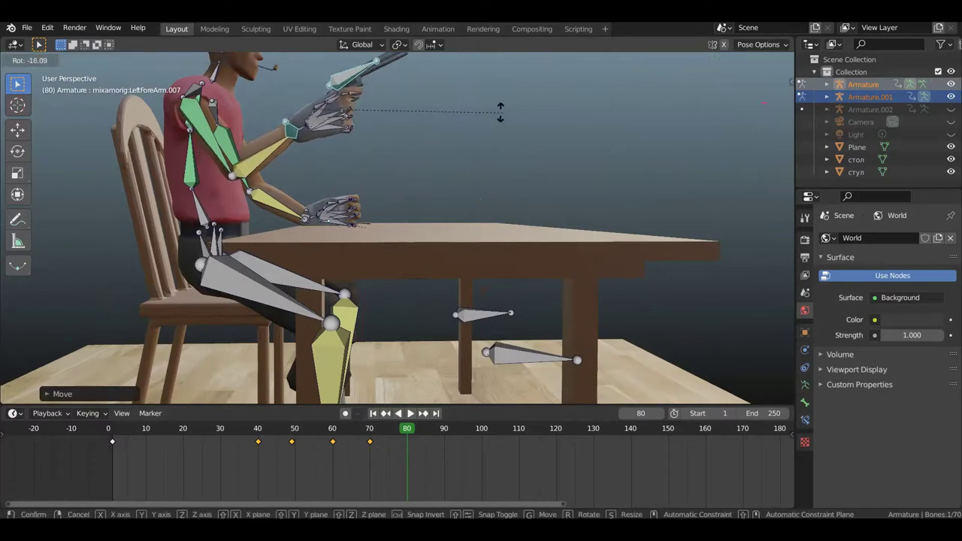
pyautogui.click(499, 94)
# Tilt the Neck bone to angle the head.
pyautogui.moveTo(507, 126)
pyautogui.mouseDown(button='middle')
pyautogui.moveTo(315, 145)
pyautogui.moveTo(460, 123)
pyautogui.mouseUp(button='middle')
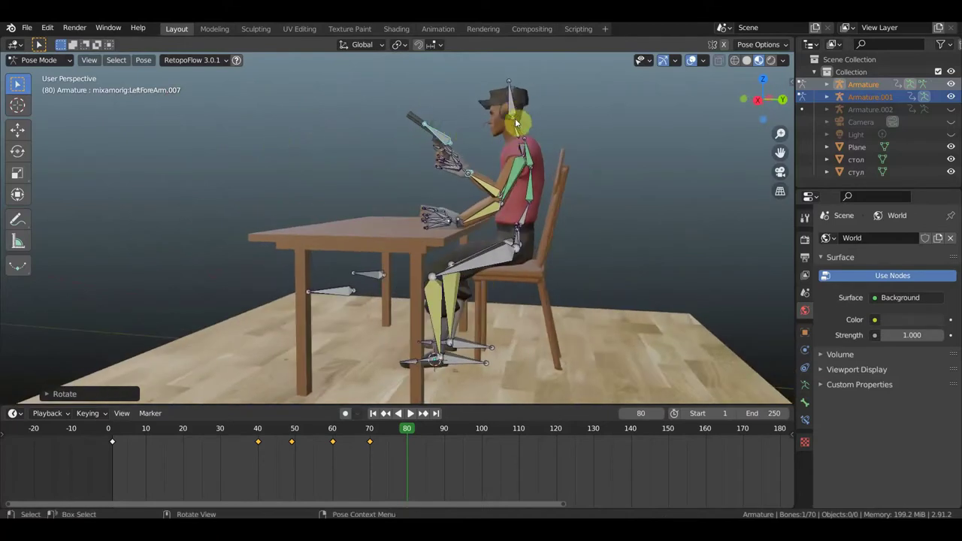
pyautogui.click(539, 135)
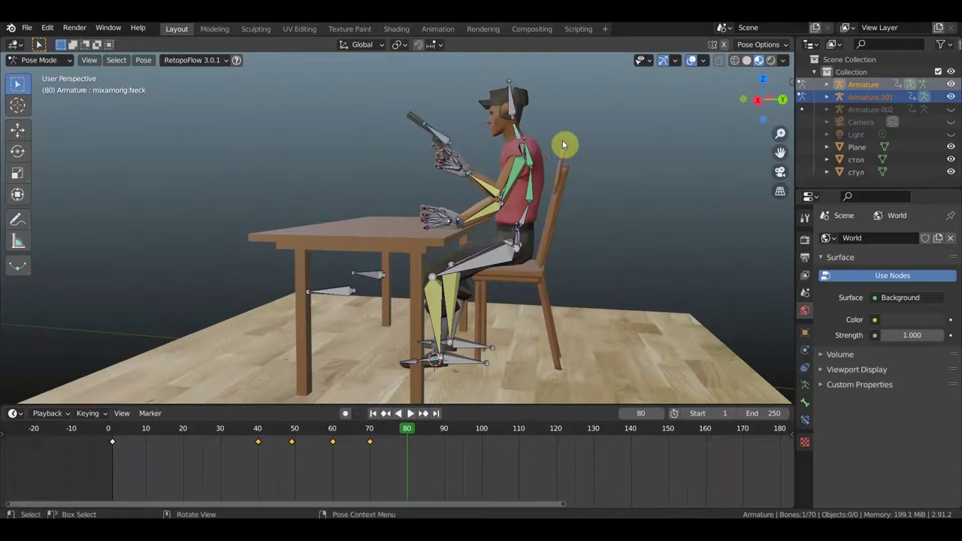
pyautogui.press('r')
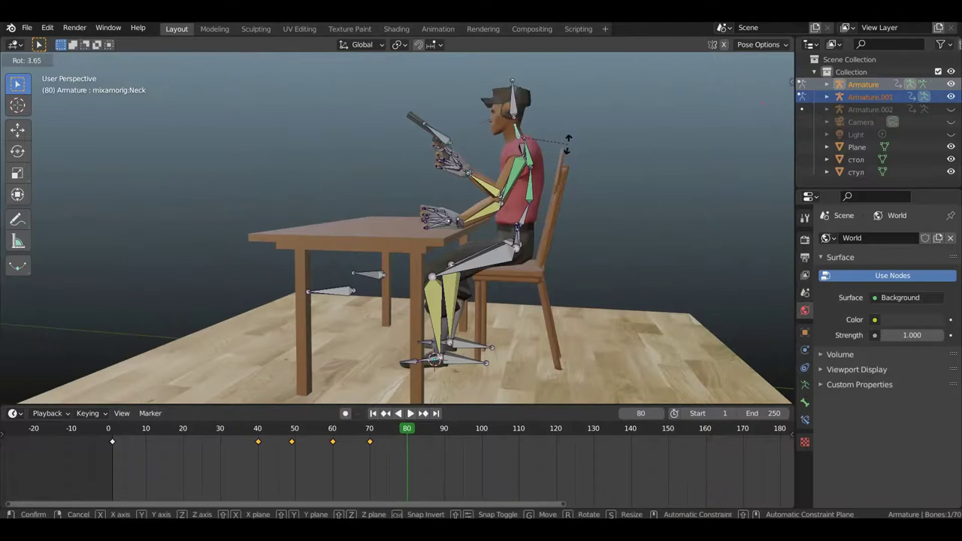
pyautogui.click(568, 150)
# Shift the two left leg bones to reposition the leg and foot.
pyautogui.moveTo(506, 195)
pyautogui.mouseDown(button='middle')
pyautogui.moveTo(702, 205)
pyautogui.moveTo(562, 263)
pyautogui.mouseUp(button='middle')
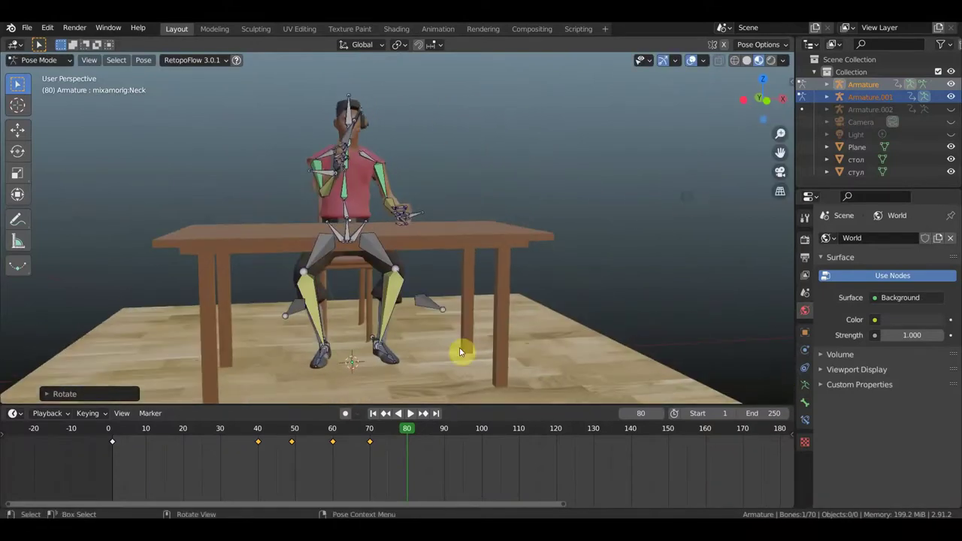
pyautogui.moveTo(335, 363)
pyautogui.mouseDown(button='middle')
pyautogui.moveTo(419, 350)
pyautogui.moveTo(576, 350)
pyautogui.moveTo(417, 361)
pyautogui.mouseUp(button='middle')
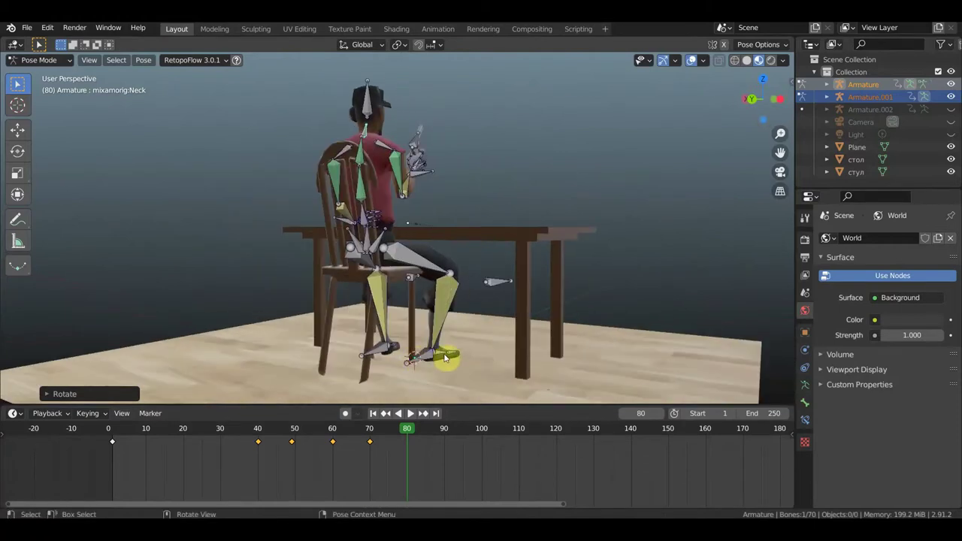
pyautogui.click(426, 360)
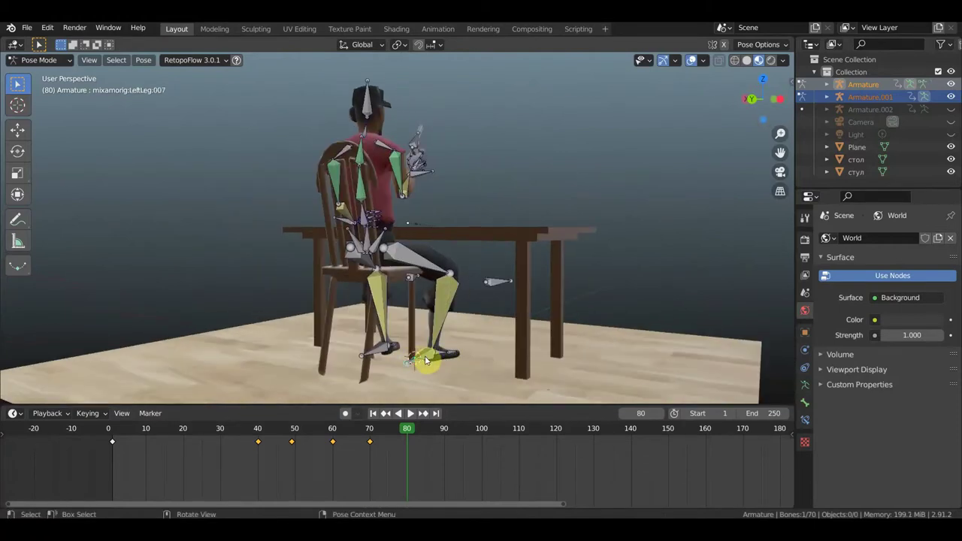
pyautogui.press('g')
pyautogui.click(451, 359)
pyautogui.moveTo(423, 361)
pyautogui.mouseDown(button='middle')
pyautogui.moveTo(257, 360)
pyautogui.moveTo(281, 363)
pyautogui.mouseUp(button='middle')
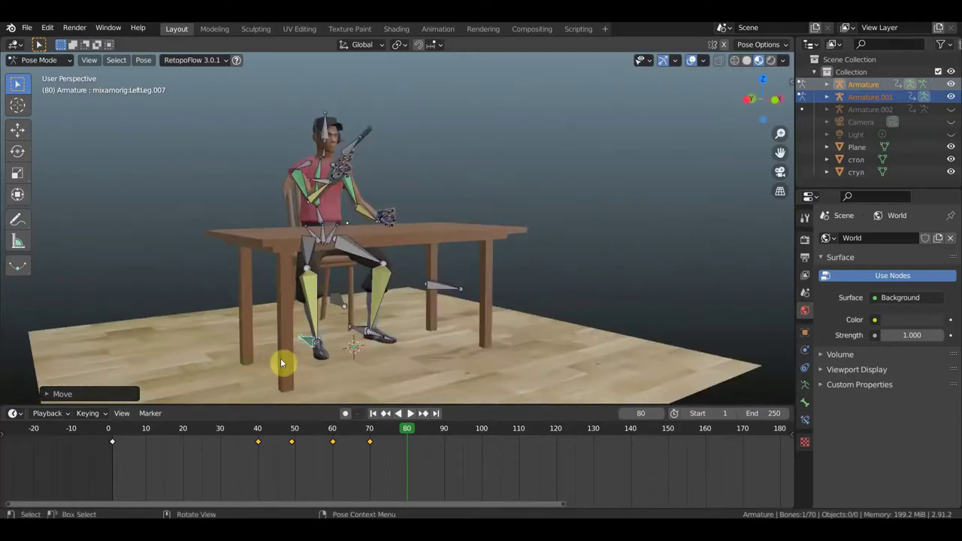
pyautogui.click(359, 330)
pyautogui.press('g')
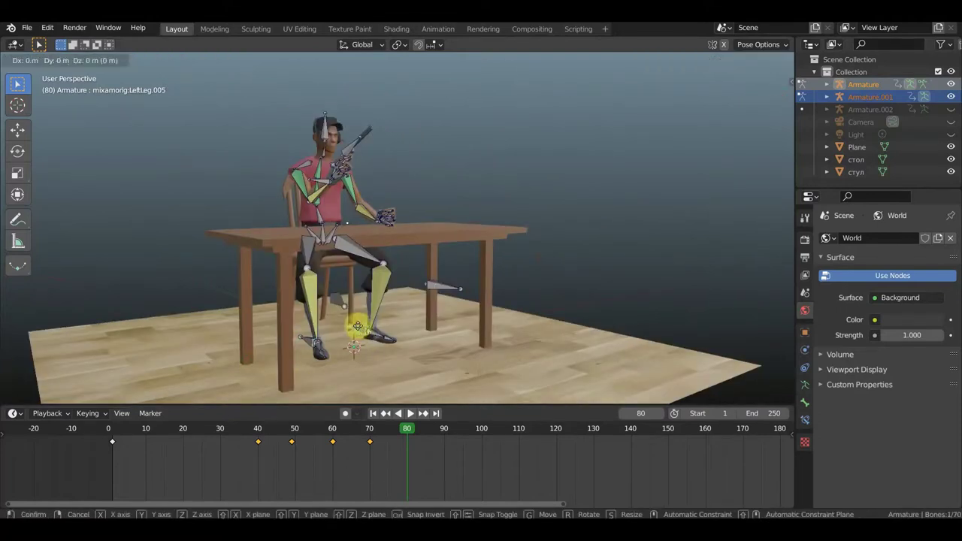
pyautogui.click(380, 326)
# Insert a keyframe for the whole pose at frame 80.
pyautogui.moveTo(311, 333); pyautogui.dragTo(279, 333, button='middle')
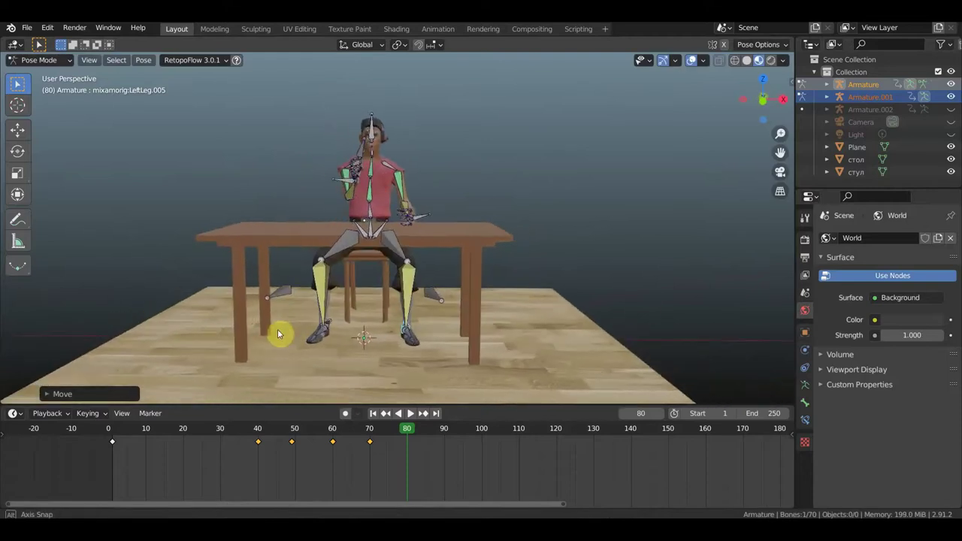
pyautogui.press('a')
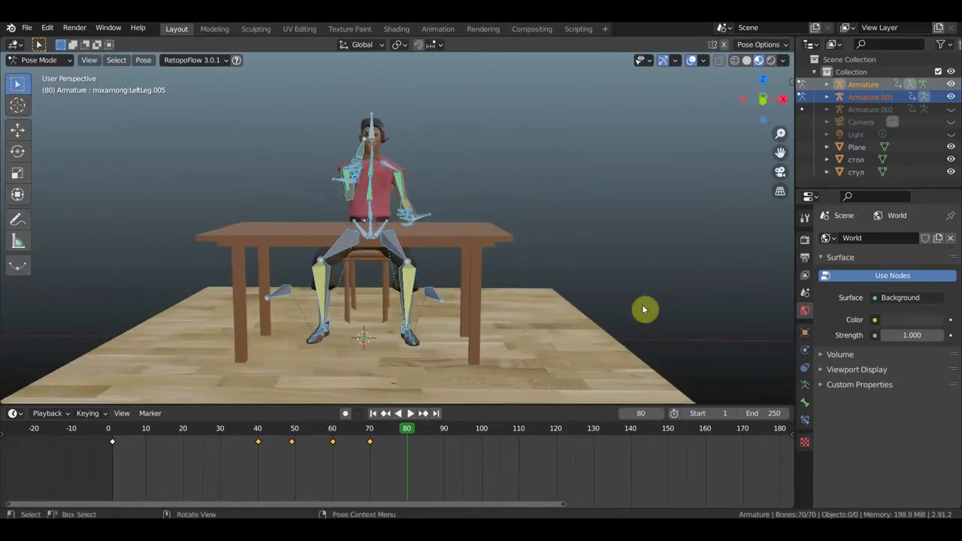
pyautogui.press('i')
pyautogui.click(644, 308)
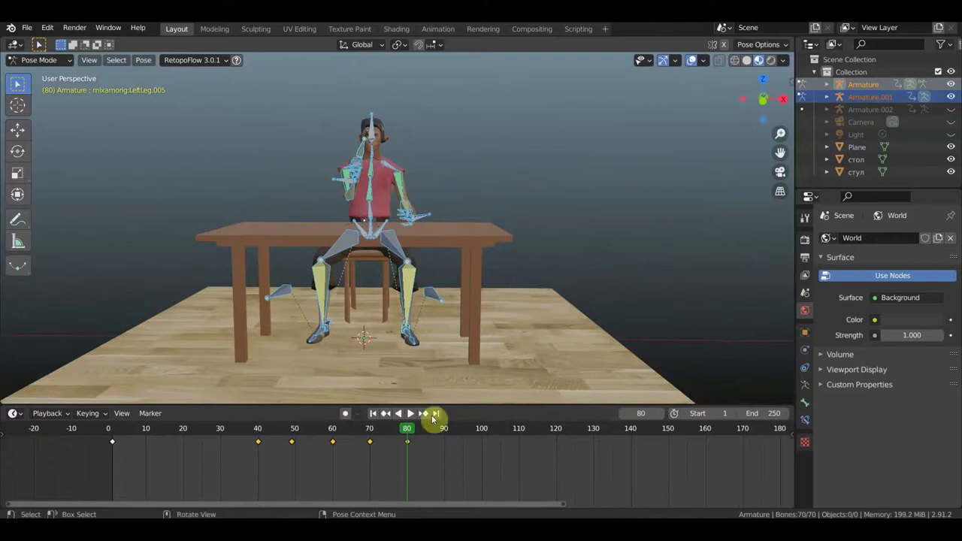
# At frame 90, rotate the Spine bone to start leaning the upper body.
pyautogui.moveTo(408, 436)
pyautogui.mouseDown()
pyautogui.moveTo(357, 455)
pyautogui.moveTo(412, 457)
pyautogui.mouseUp()
pyautogui.moveTo(553, 314); pyautogui.dragTo(506, 314, button='middle')
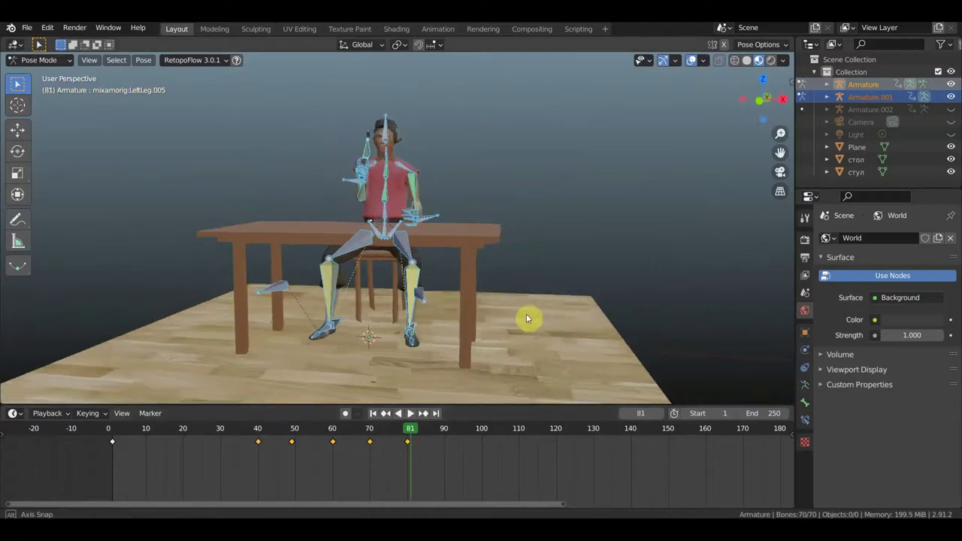
pyautogui.click(444, 429)
pyautogui.moveTo(526, 227)
pyautogui.mouseDown(button='middle')
pyautogui.moveTo(444, 217)
pyautogui.moveTo(594, 236)
pyautogui.moveTo(414, 172)
pyautogui.moveTo(349, 181)
pyautogui.mouseUp(button='middle')
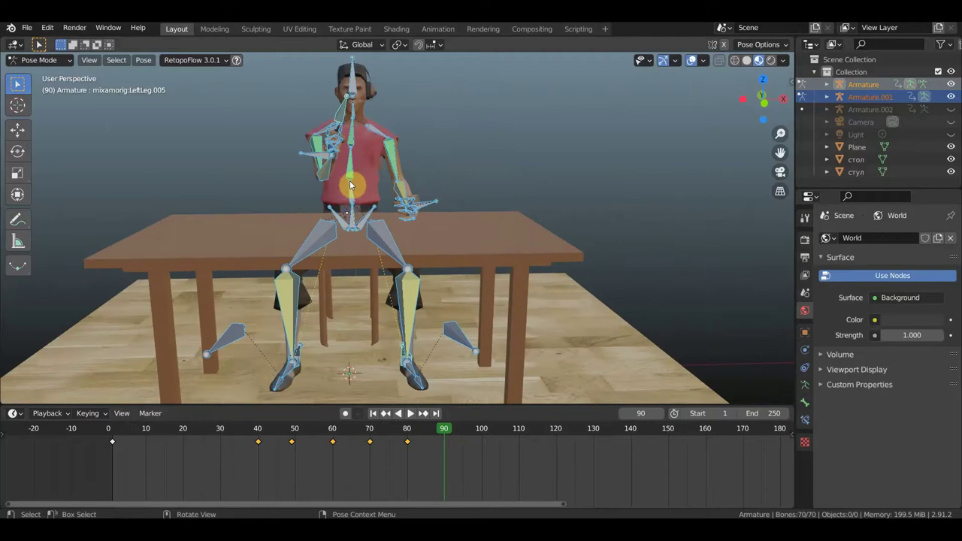
pyautogui.click(389, 186)
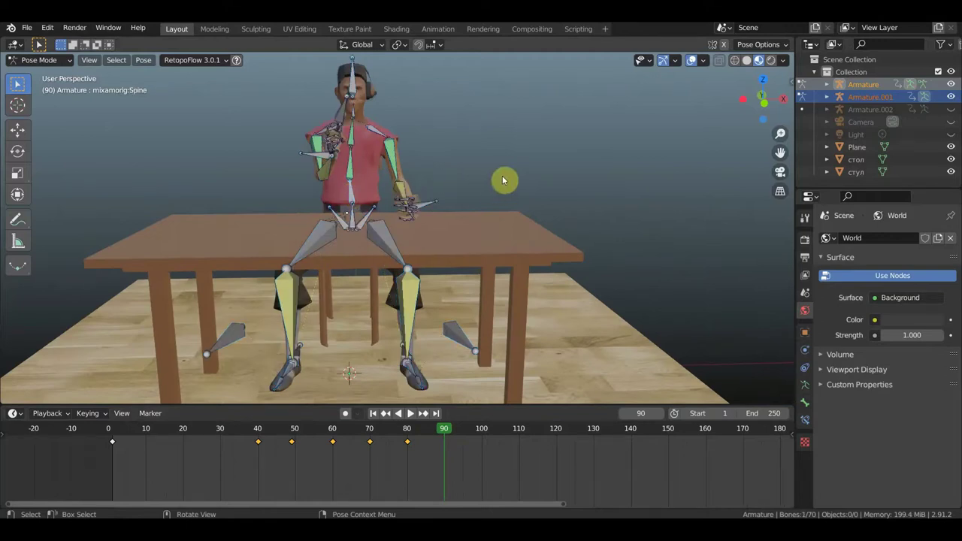
pyautogui.press('r')
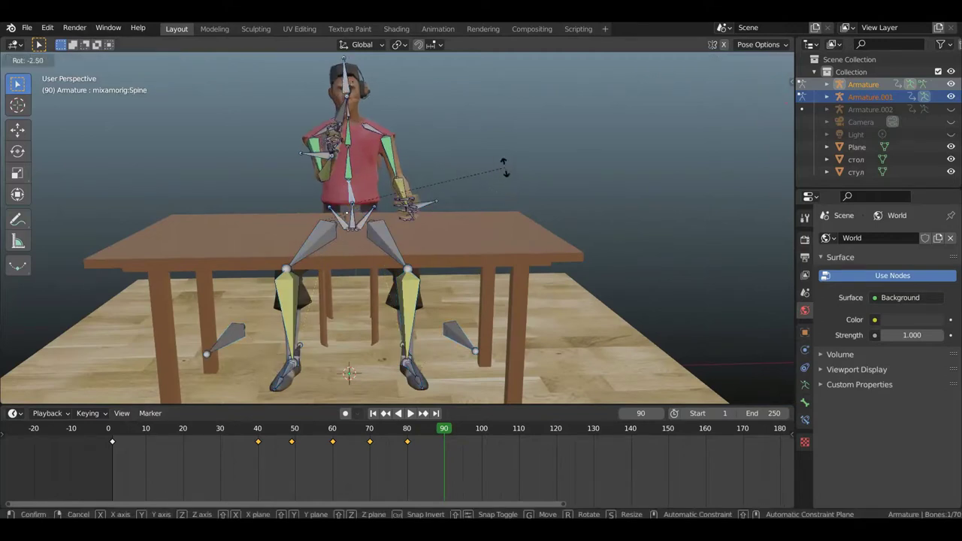
pyautogui.click(493, 170)
# Twist the upper body slightly from the top orthographic view.
pyautogui.moveTo(493, 170); pyautogui.dragTo(489, 252, button='middle')
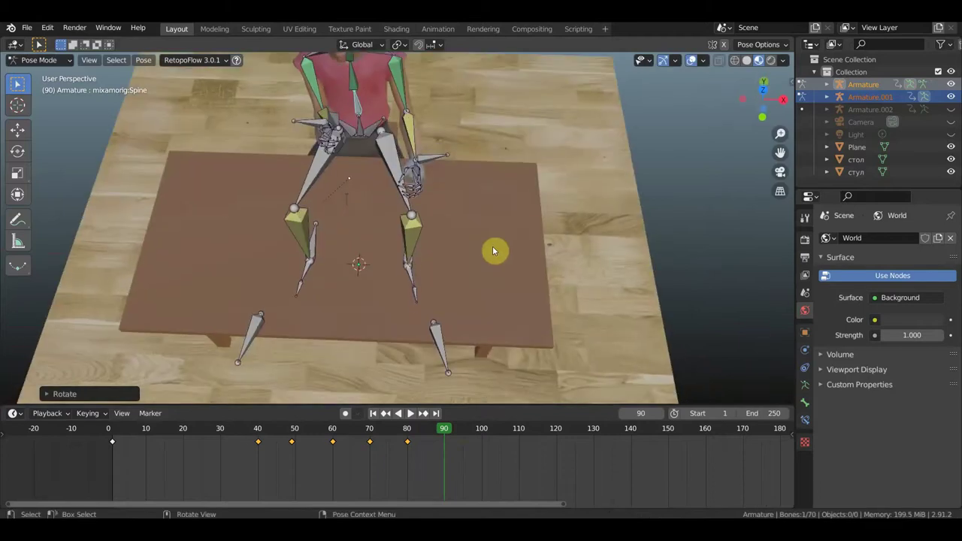
pyautogui.press('KP_7')
pyautogui.scroll(-1, 526, 229)
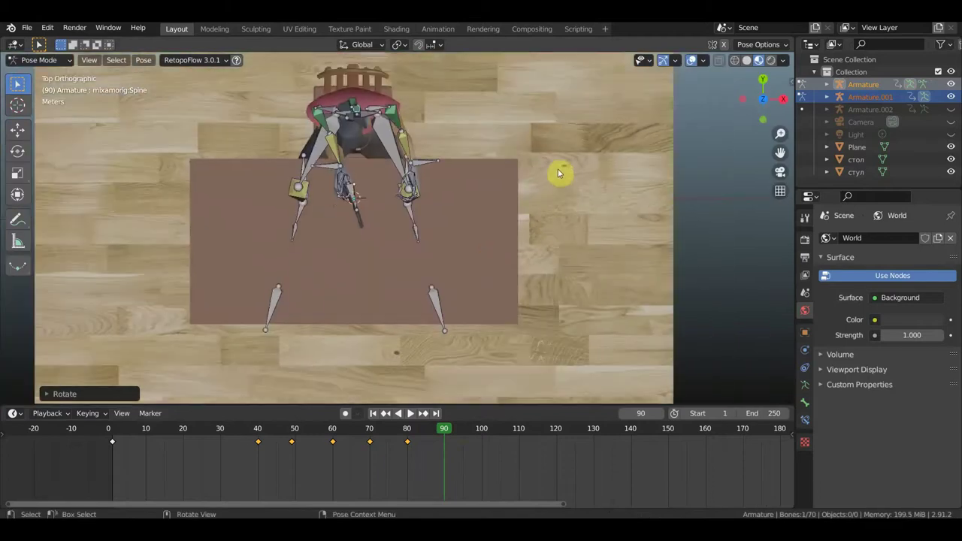
pyautogui.press('r')
pyautogui.click(531, 123)
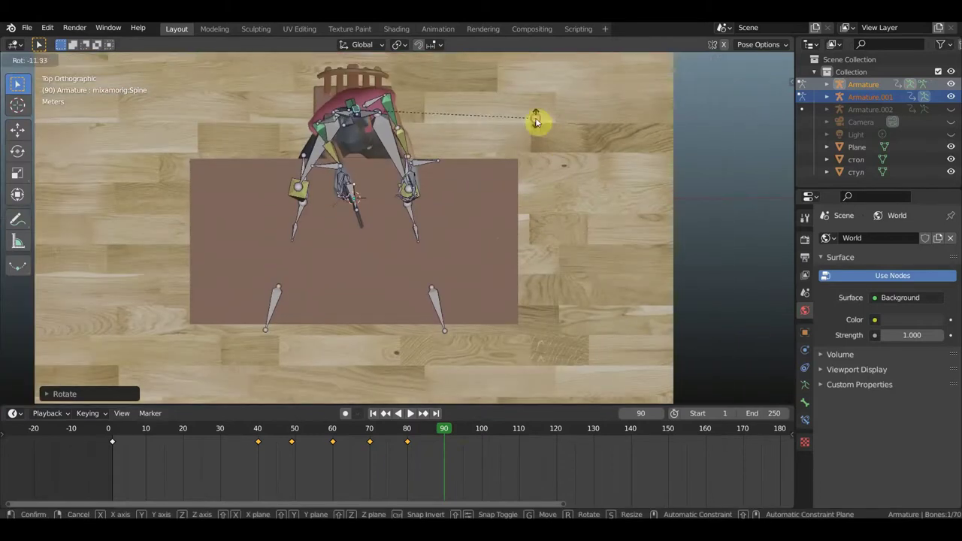
# Move and rotate the gun bone to reposition the revolver.
pyautogui.moveTo(453, 244); pyautogui.dragTo(598, 118, button='middle')
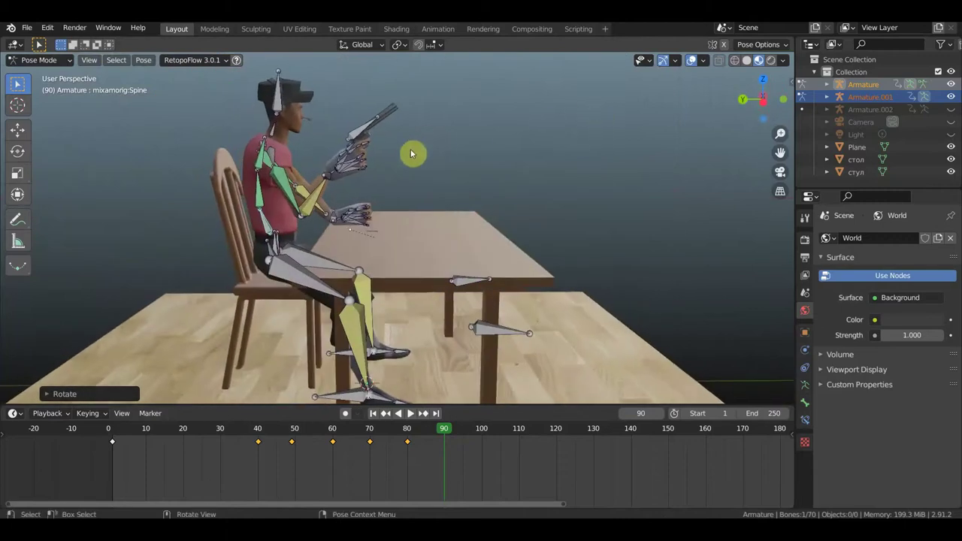
pyautogui.moveTo(426, 150); pyautogui.dragTo(343, 160, button='middle')
pyautogui.click(309, 162)
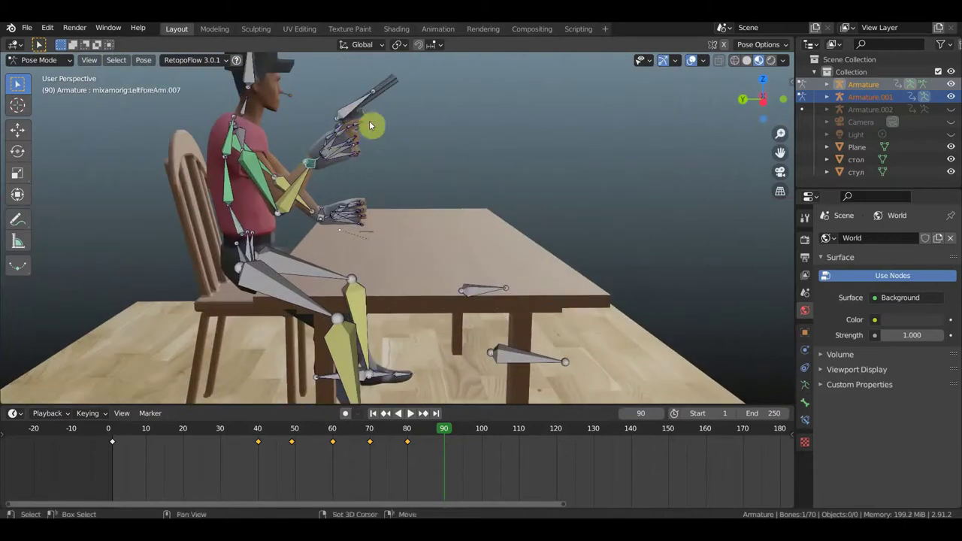
pyautogui.click(369, 120)
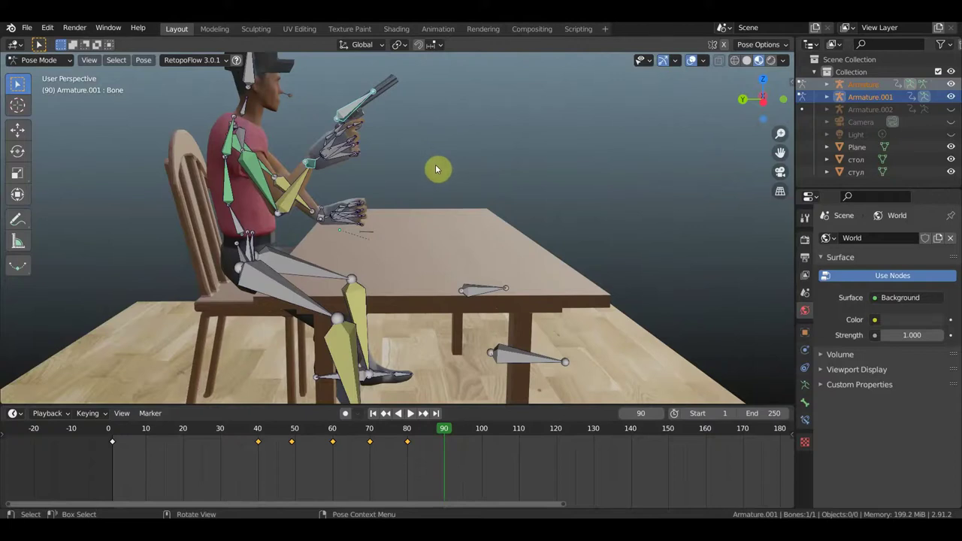
pyautogui.press('g')
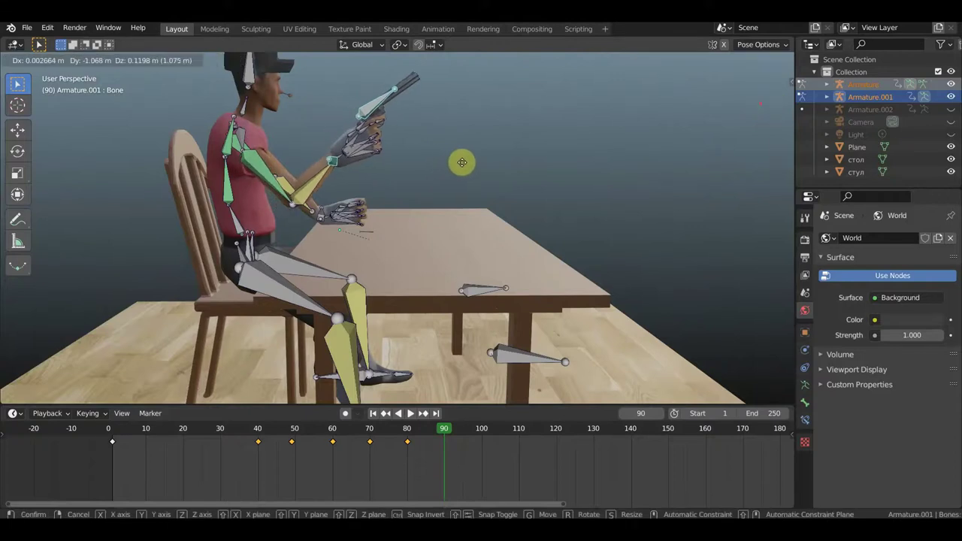
pyautogui.click(478, 160)
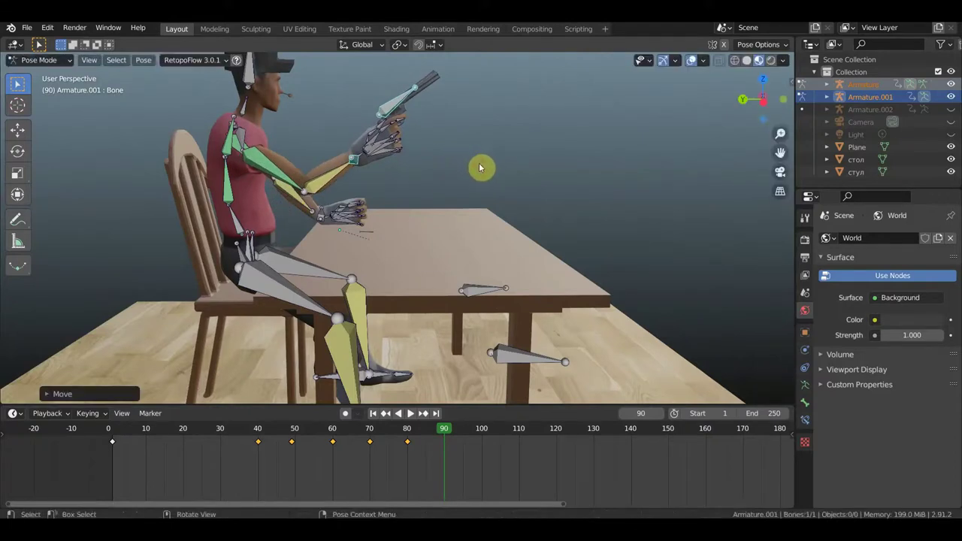
pyautogui.press('r')
pyautogui.click(495, 192)
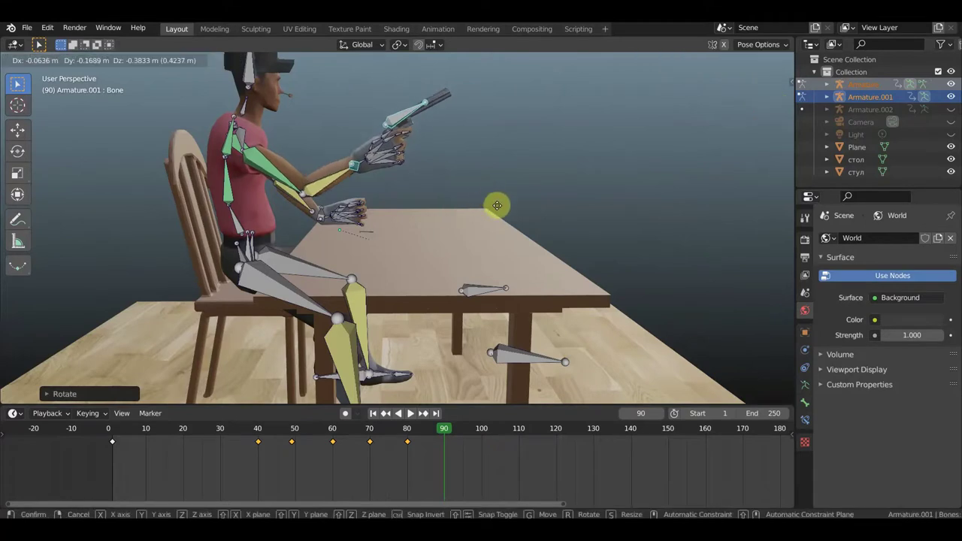
pyautogui.press('g')
pyautogui.press('r')
pyautogui.click(501, 219)
# Rotate the head bone to tilt the character's head back.
pyautogui.moveTo(513, 195); pyautogui.dragTo(391, 196, button='middle')
pyautogui.scroll(-2, 370, 159)
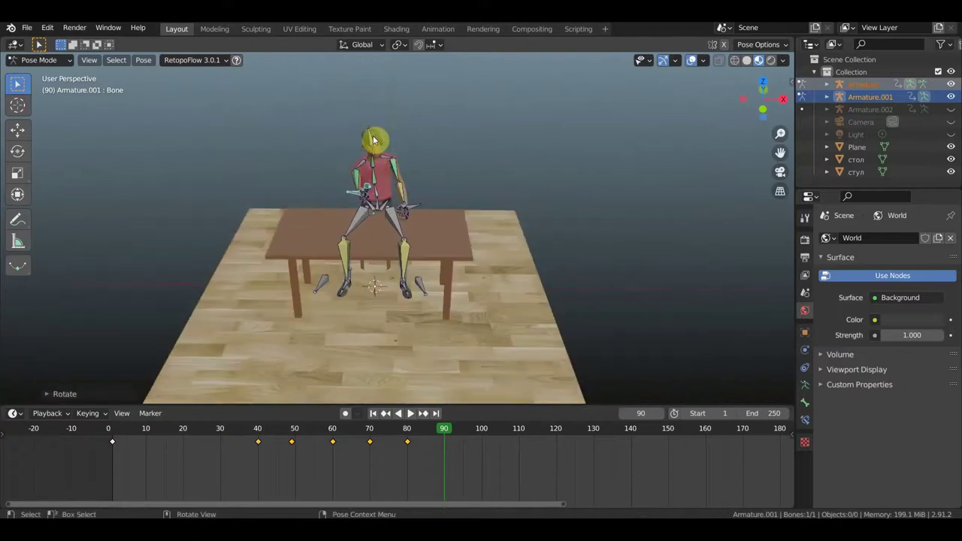
pyautogui.click(370, 140)
pyautogui.press('KP_7')
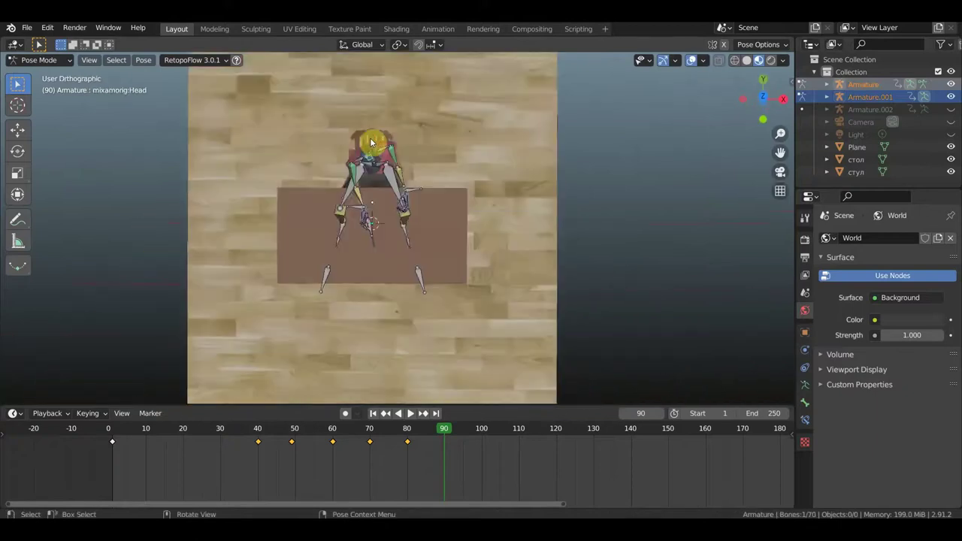
pyautogui.scroll(3, 458, 178)
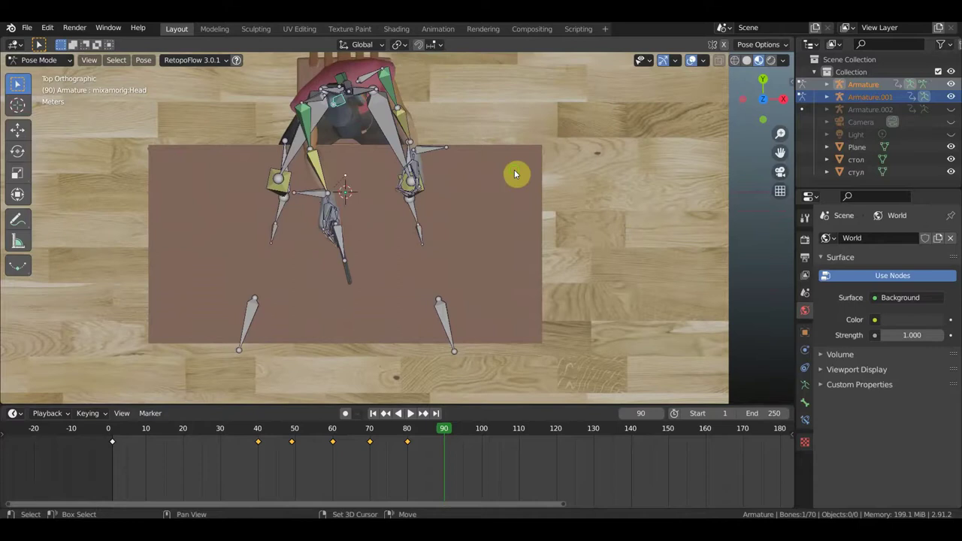
pyautogui.keyDown('shift'); pyautogui.moveTo(516, 172); pyautogui.dragTo(516, 251, button='middle'); pyautogui.keyUp('shift')
pyautogui.press('r')
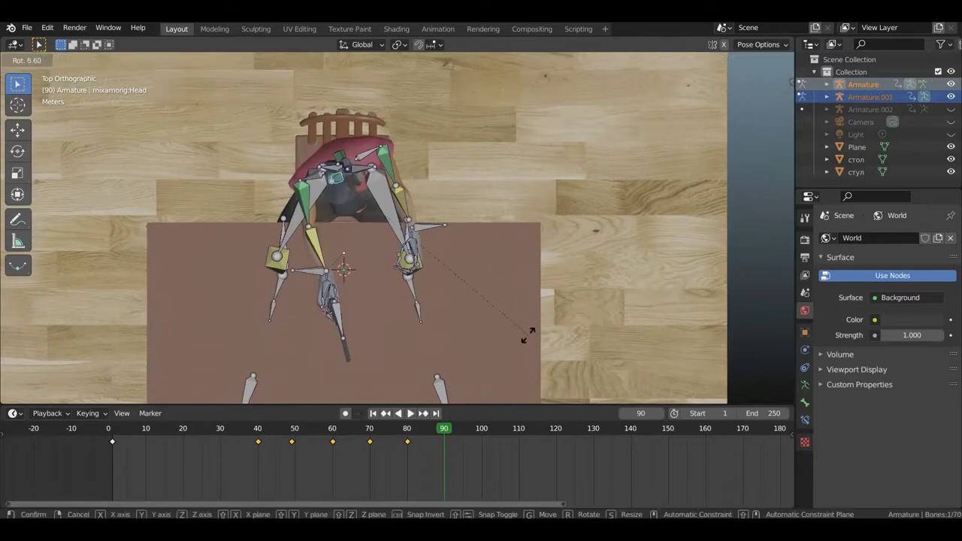
pyautogui.click(452, 340)
pyautogui.moveTo(444, 344); pyautogui.dragTo(459, 206, button='middle')
pyautogui.press('r')
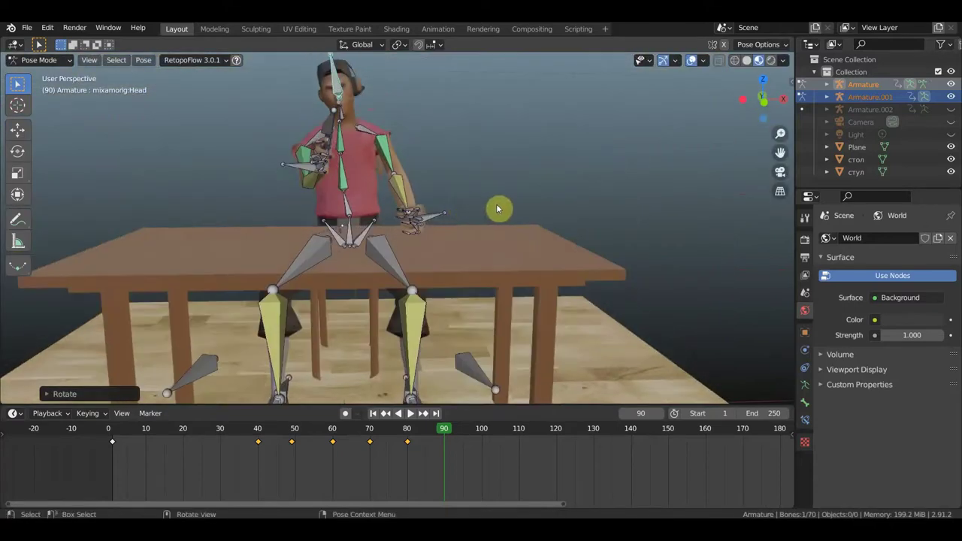
pyautogui.click(487, 173)
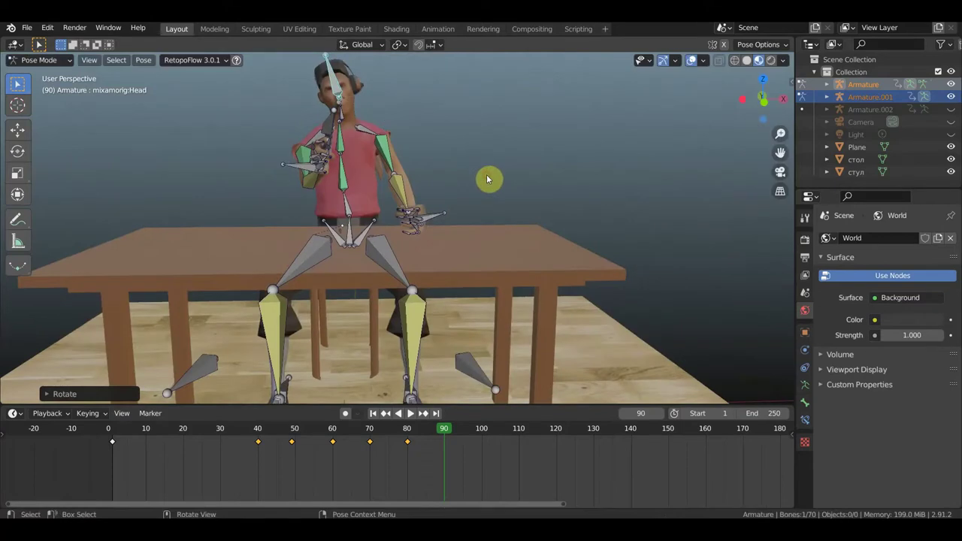
# Rotate the spine bone to lean the upper body back.
pyautogui.moveTo(383, 161)
pyautogui.mouseDown(button='middle')
pyautogui.moveTo(472, 193)
pyautogui.moveTo(551, 164)
pyautogui.moveTo(246, 166)
pyautogui.moveTo(272, 162)
pyautogui.mouseUp(button='middle')
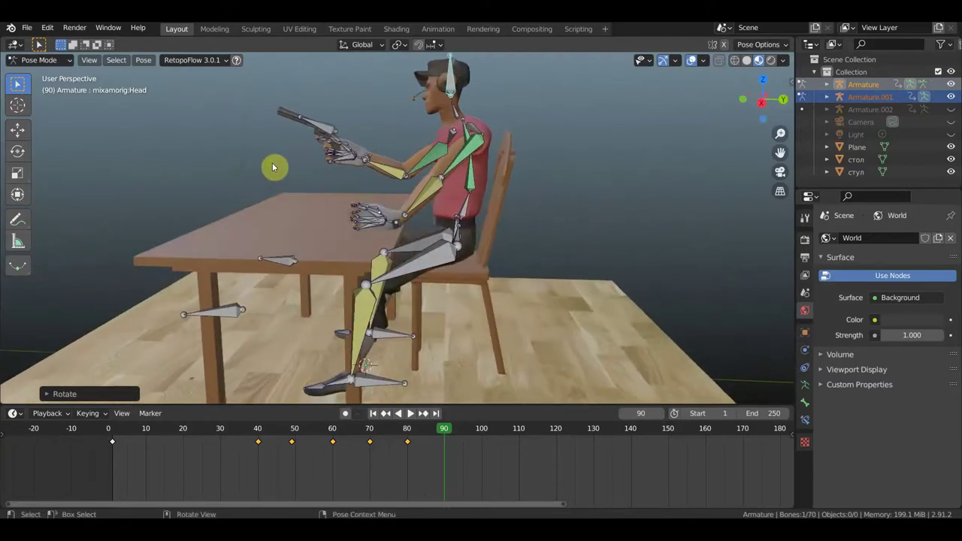
pyautogui.click(473, 200)
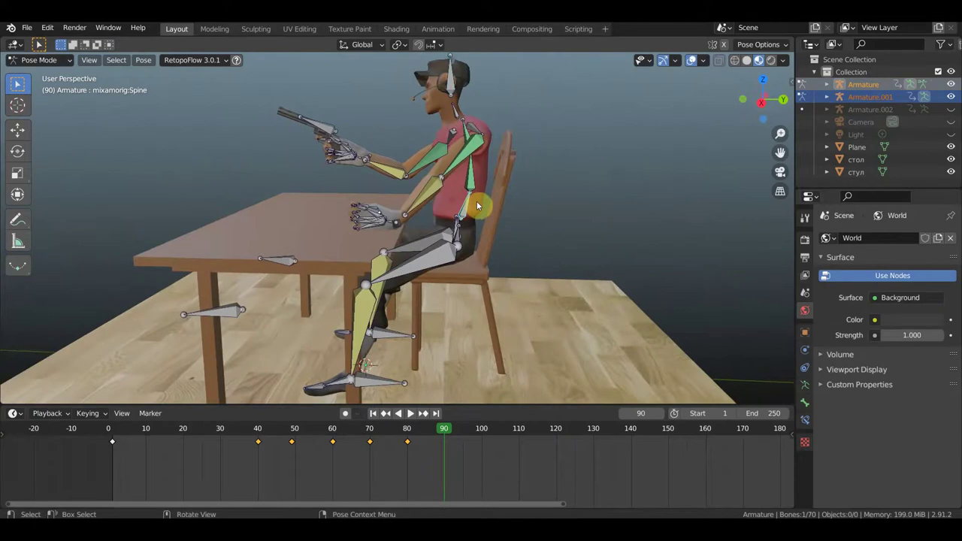
pyautogui.press('r')
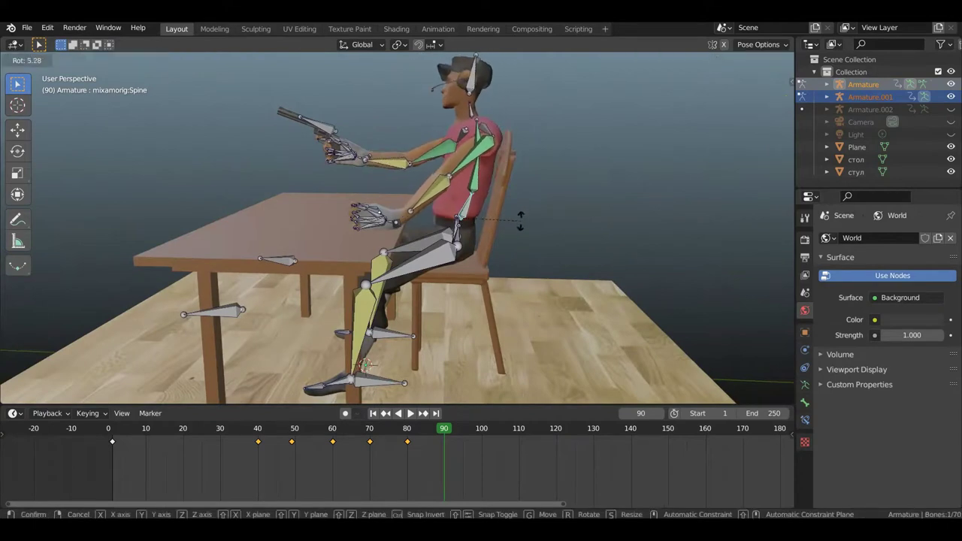
pyautogui.click(522, 219)
# Rotate the left forearm bone to draw the revolver hand toward the chest.
pyautogui.moveTo(500, 214)
pyautogui.mouseDown(button='middle')
pyautogui.moveTo(650, 215)
pyautogui.moveTo(618, 268)
pyautogui.moveTo(629, 298)
pyautogui.moveTo(448, 293)
pyautogui.mouseUp(button='middle')
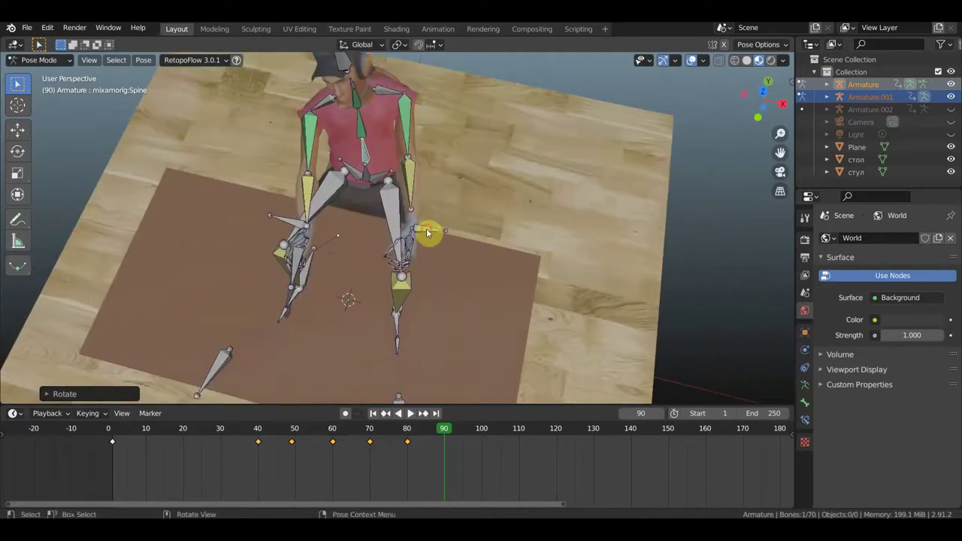
pyautogui.click(451, 231)
pyautogui.moveTo(473, 234)
pyautogui.mouseDown(button='middle')
pyautogui.moveTo(462, 214)
pyautogui.moveTo(498, 150)
pyautogui.moveTo(537, 146)
pyautogui.mouseUp(button='middle')
pyautogui.press('r')
pyautogui.click(481, 220)
pyautogui.click(304, 165)
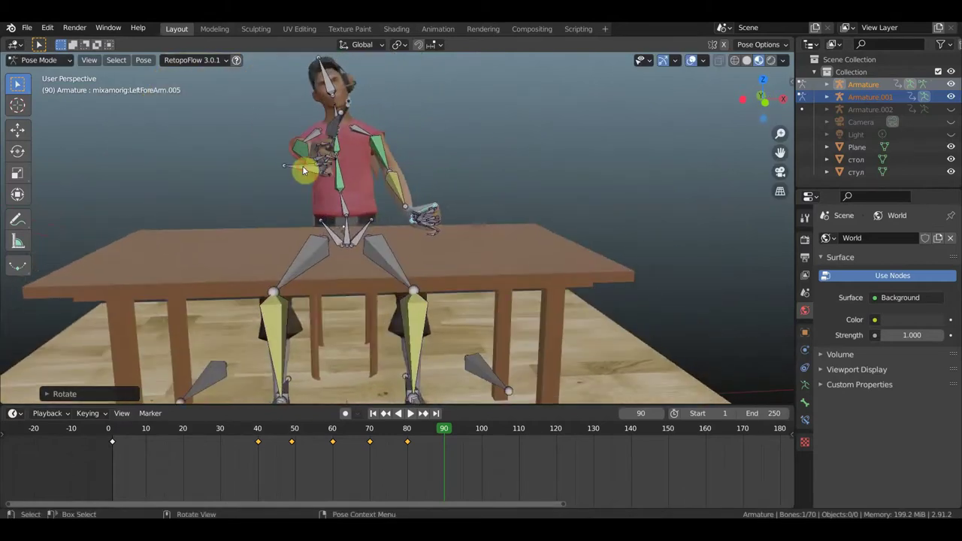
pyautogui.moveTo(357, 177)
pyautogui.mouseDown(button='middle')
pyautogui.moveTo(395, 206)
pyautogui.moveTo(386, 178)
pyautogui.mouseUp(button='middle')
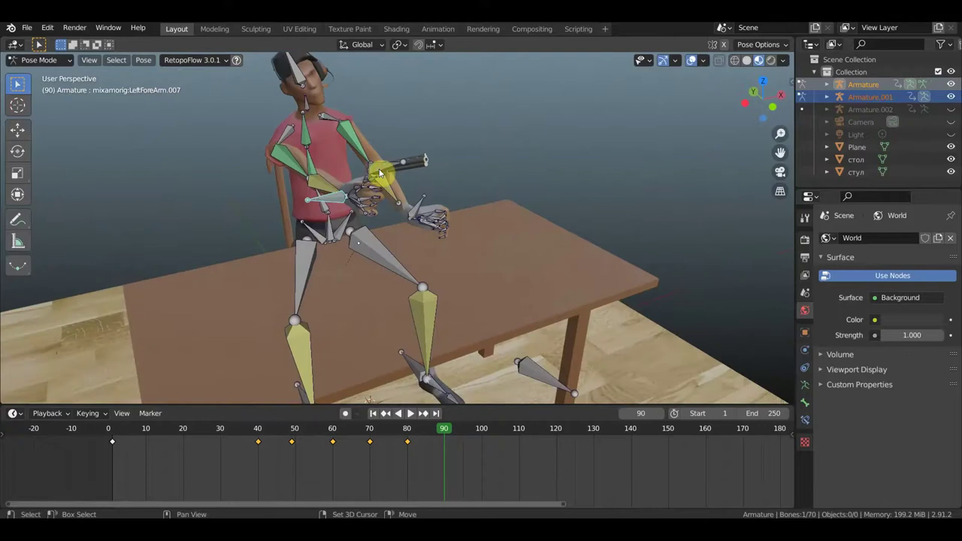
pyautogui.click(396, 172)
pyautogui.press('KP_1')
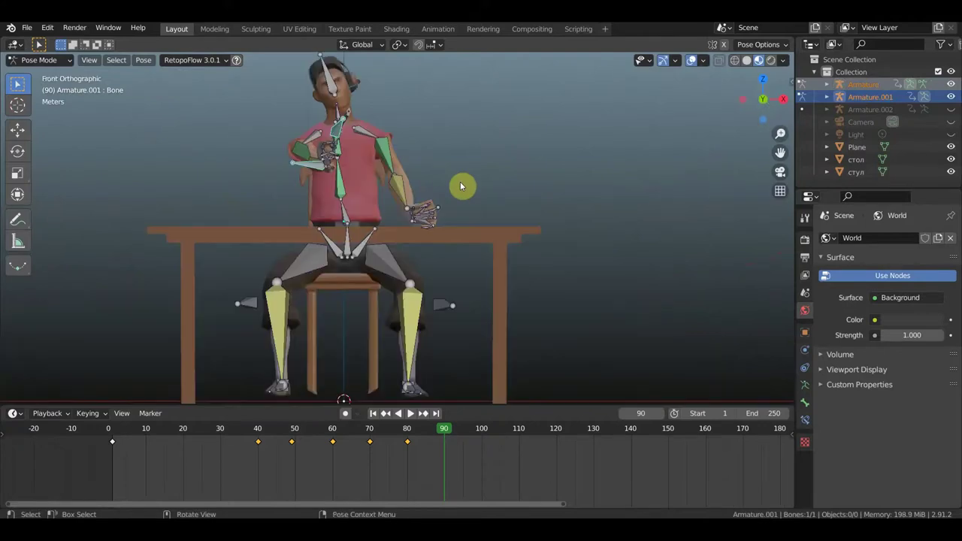
# Move the revolver bone up and key location and rotation of all bones at frame 90.
pyautogui.press('g')
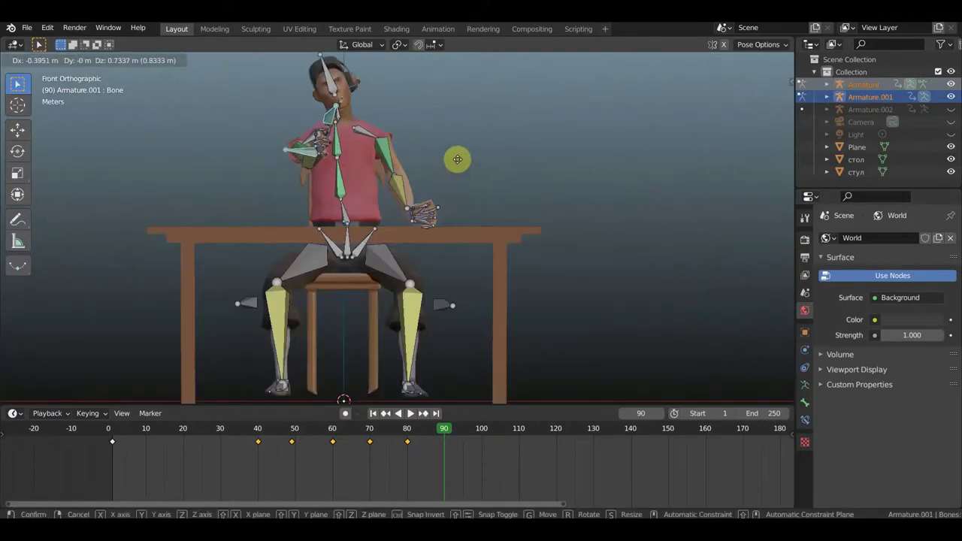
pyautogui.click(458, 160)
pyautogui.moveTo(458, 160); pyautogui.dragTo(578, 174, button='middle')
pyautogui.scroll(-3, 578, 174)
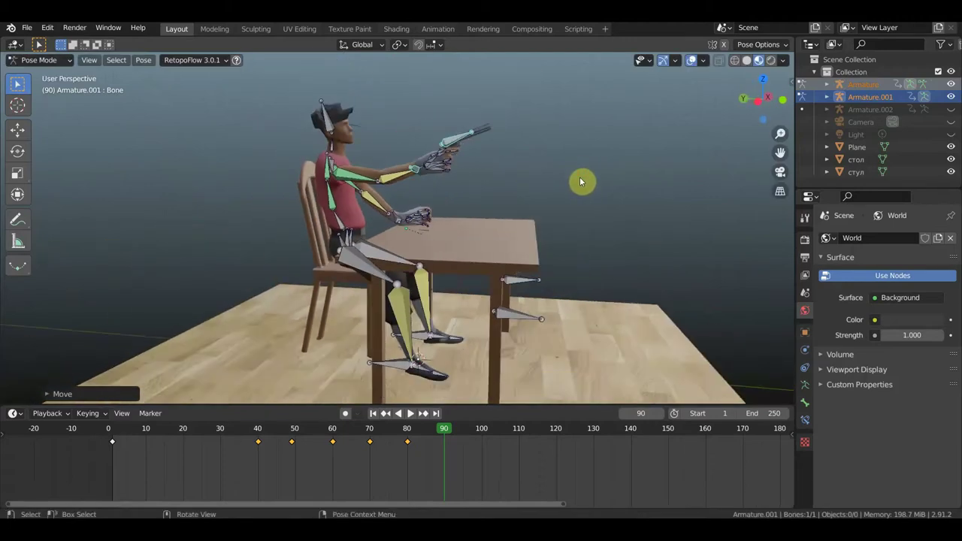
pyautogui.press('a')
pyautogui.press('i')
pyautogui.click(579, 180)
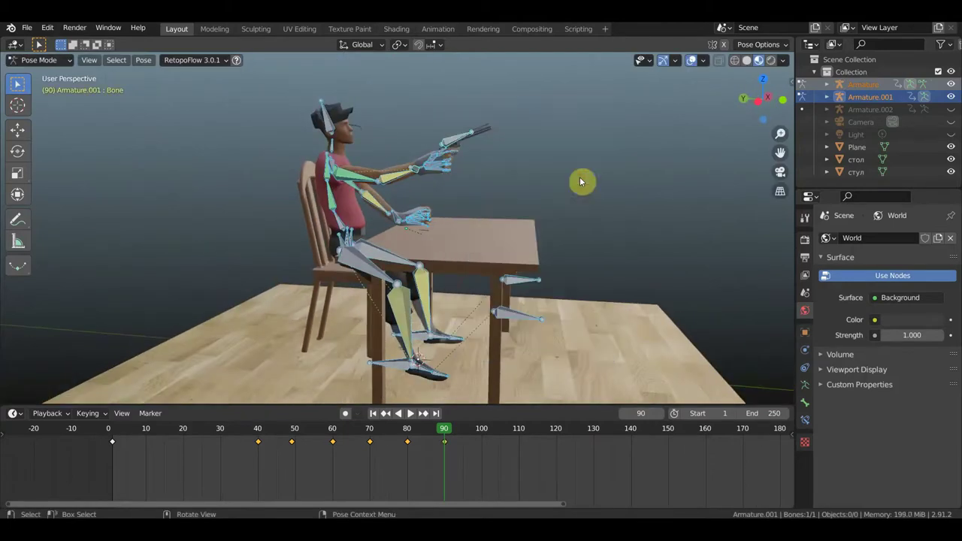
# Check the mesh with overlays hidden, then rotate the revolver bone from the front view.
pyautogui.click(692, 62)
pyautogui.moveTo(622, 218)
pyautogui.mouseDown(button='middle')
pyautogui.moveTo(531, 219)
pyautogui.moveTo(487, 274)
pyautogui.mouseUp(button='middle')
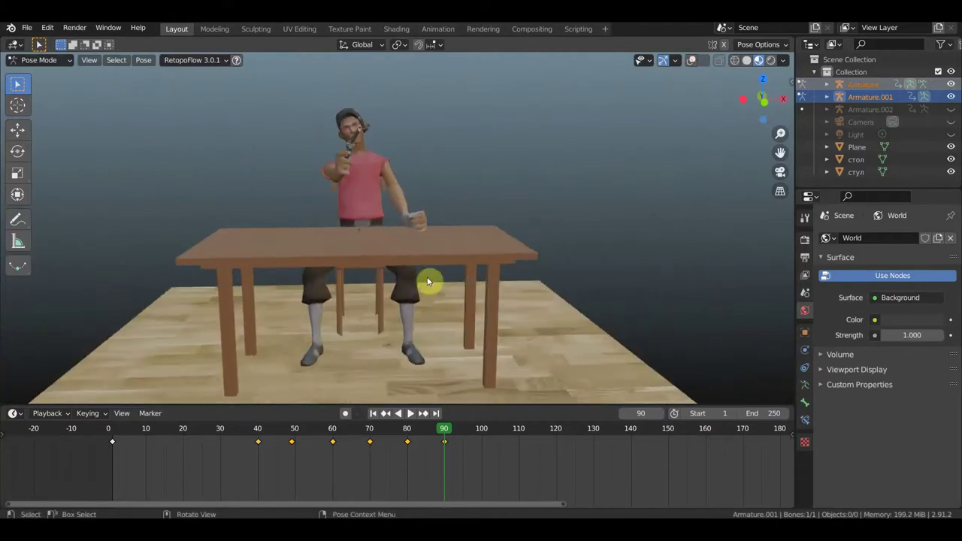
pyautogui.click(691, 60)
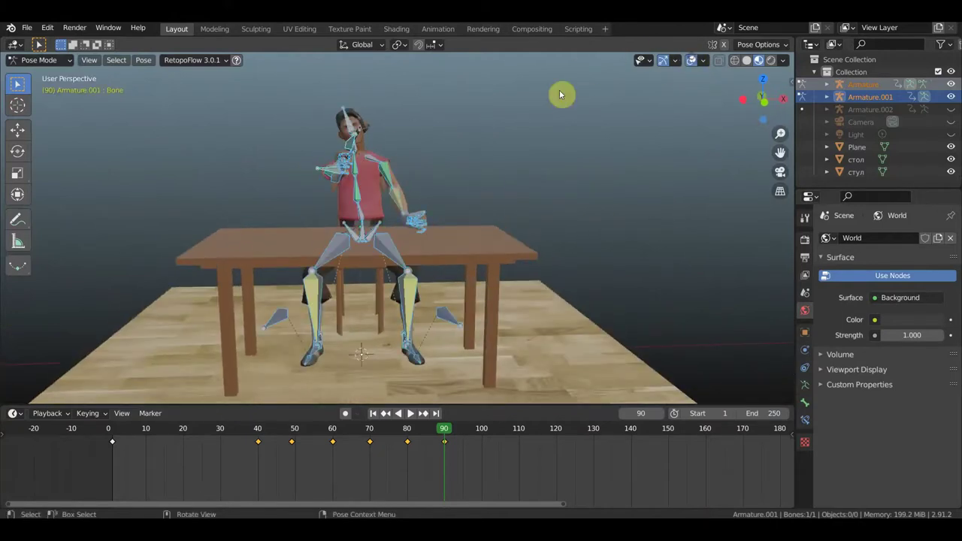
pyautogui.moveTo(342, 172); pyautogui.dragTo(434, 186, button='middle')
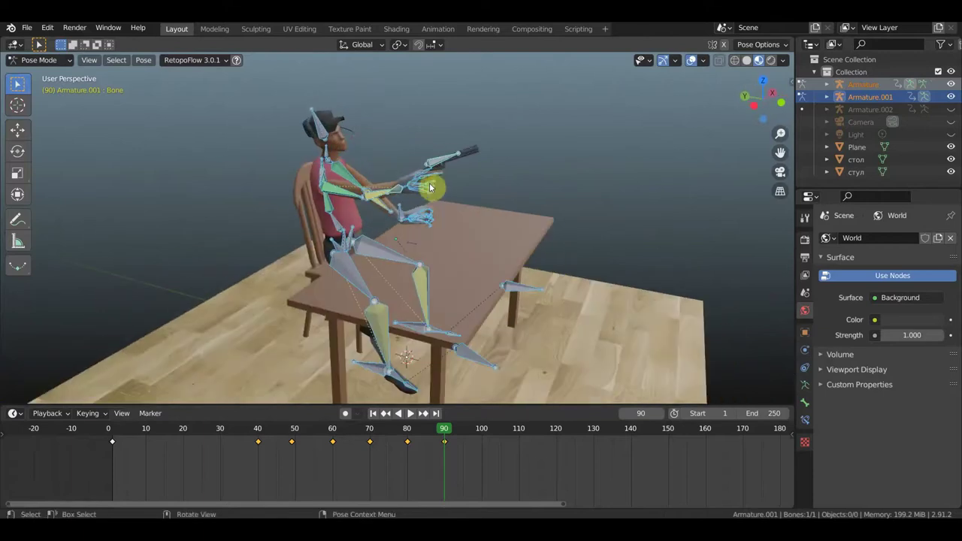
pyautogui.click(436, 154)
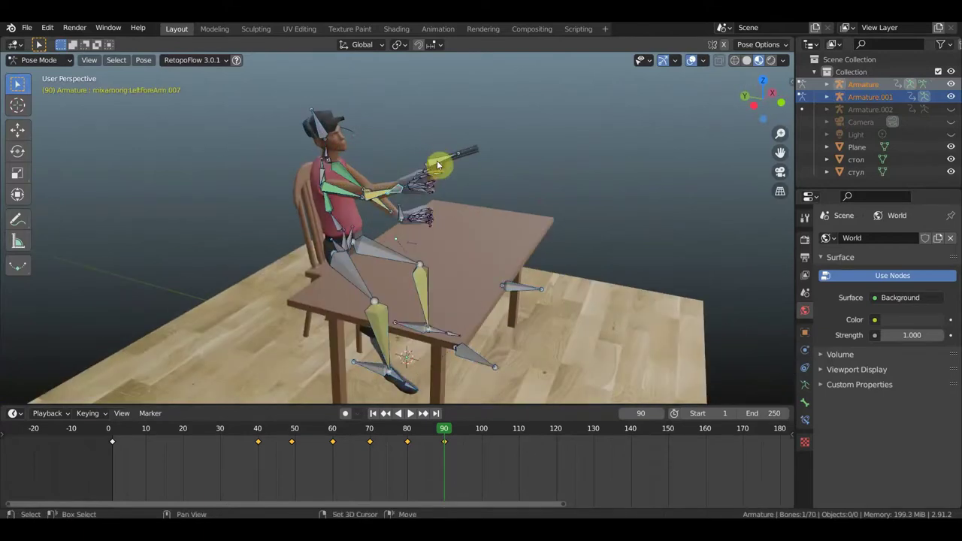
pyautogui.hotkey('ctrl', 'z')
pyautogui.press('KP_1')
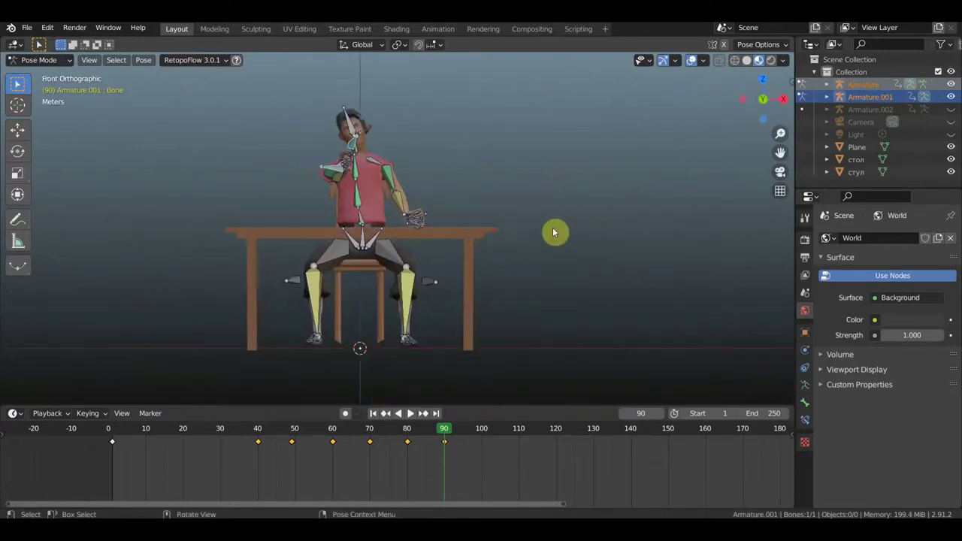
pyautogui.press('r')
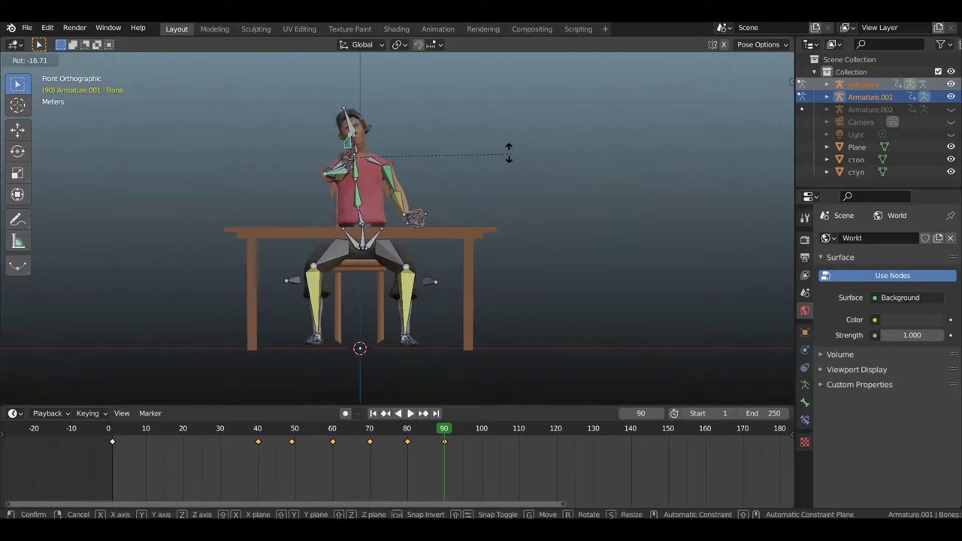
pyautogui.click(454, 148)
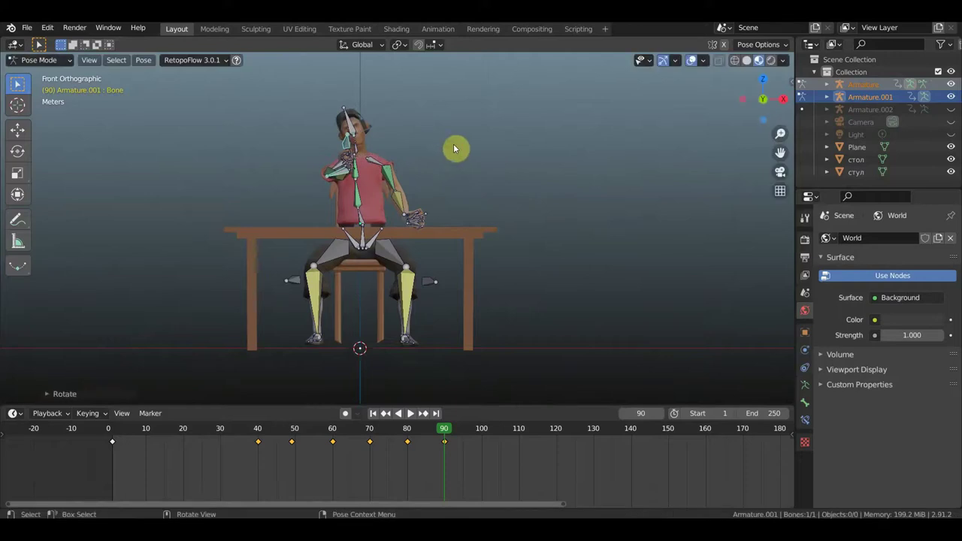
# Re-key location and rotation of all bones at frame 90 and hide the overlays.
pyautogui.press('a')
pyautogui.press('i')
pyautogui.click(503, 168)
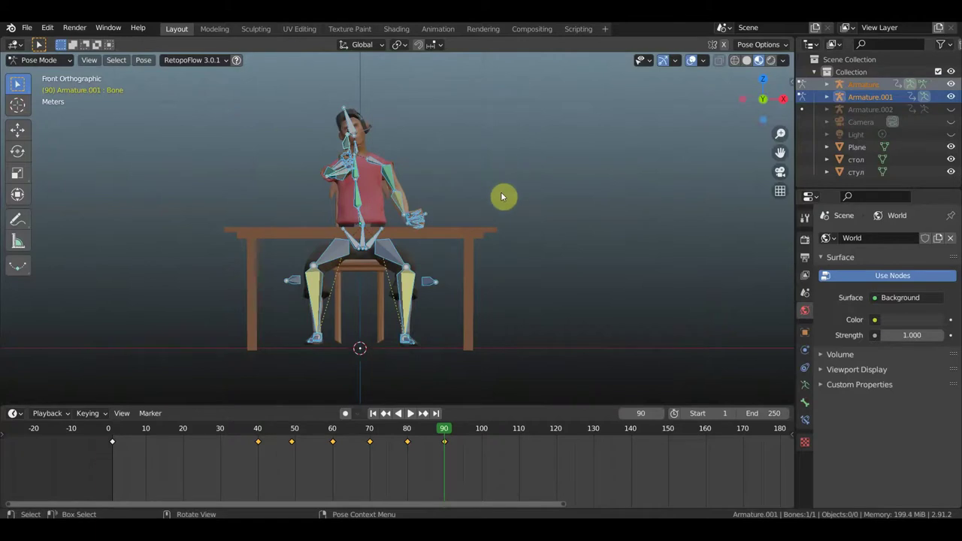
pyautogui.click(691, 60)
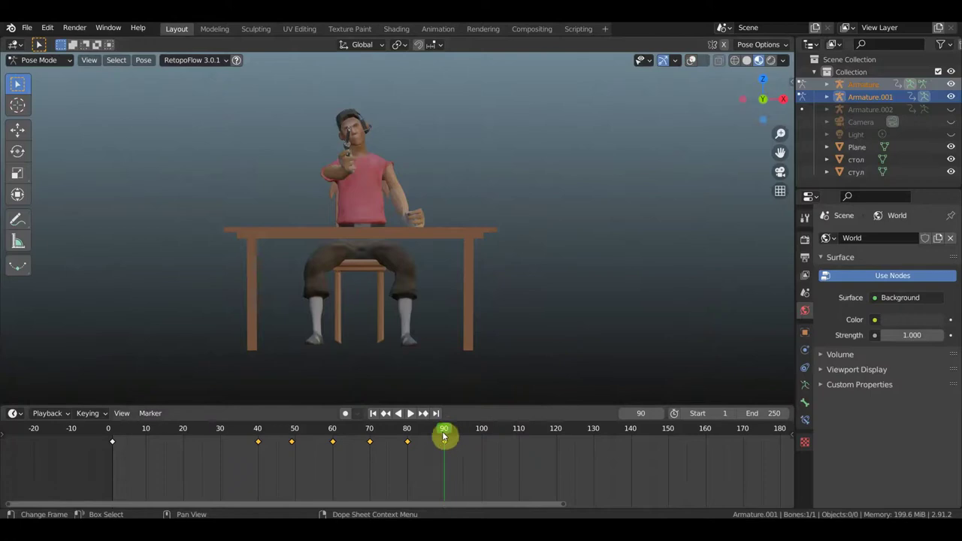
# Play the animation from frame 1, then scrub forward to frame 115.
pyautogui.moveTo(432, 438); pyautogui.dragTo(113, 438)
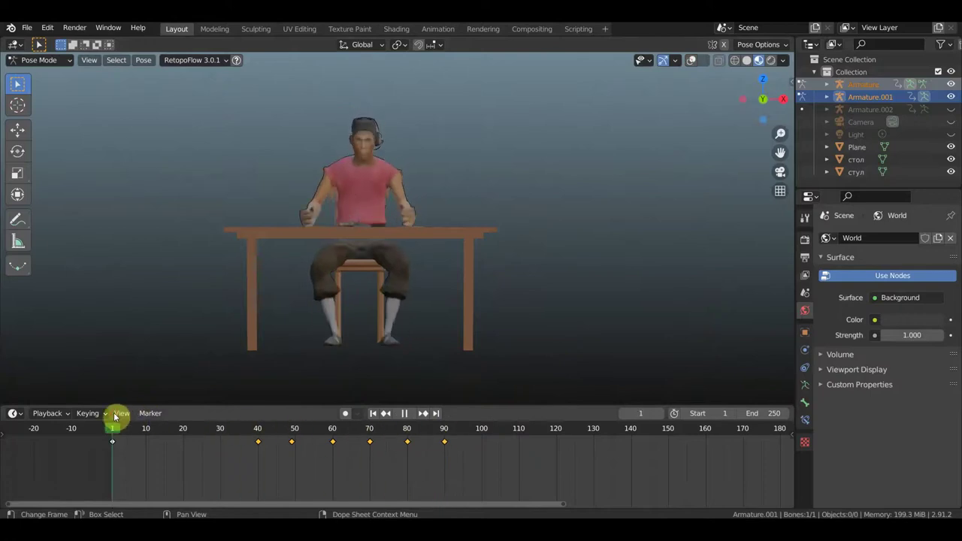
pyautogui.moveTo(613, 336); pyautogui.dragTo(566, 333, button='middle')
pyautogui.press('space')
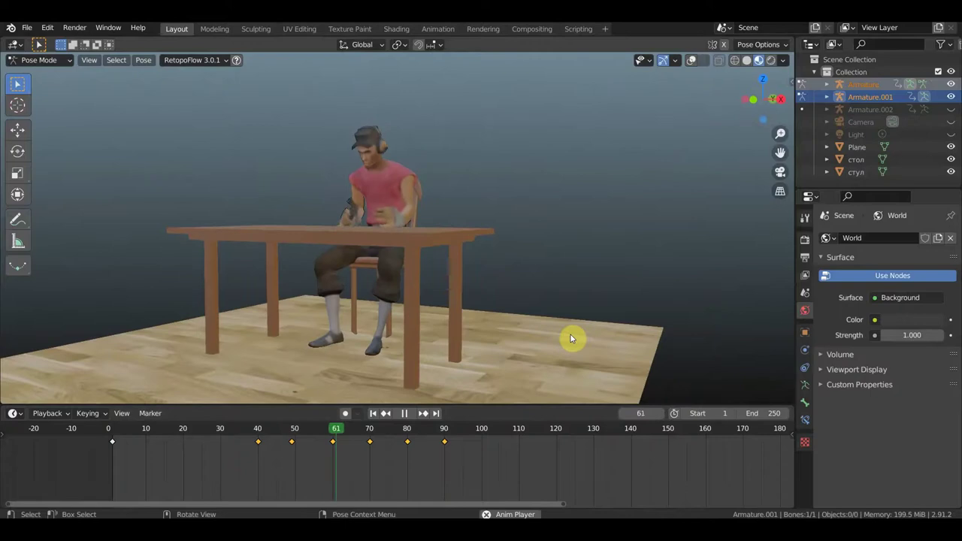
pyautogui.press('space')
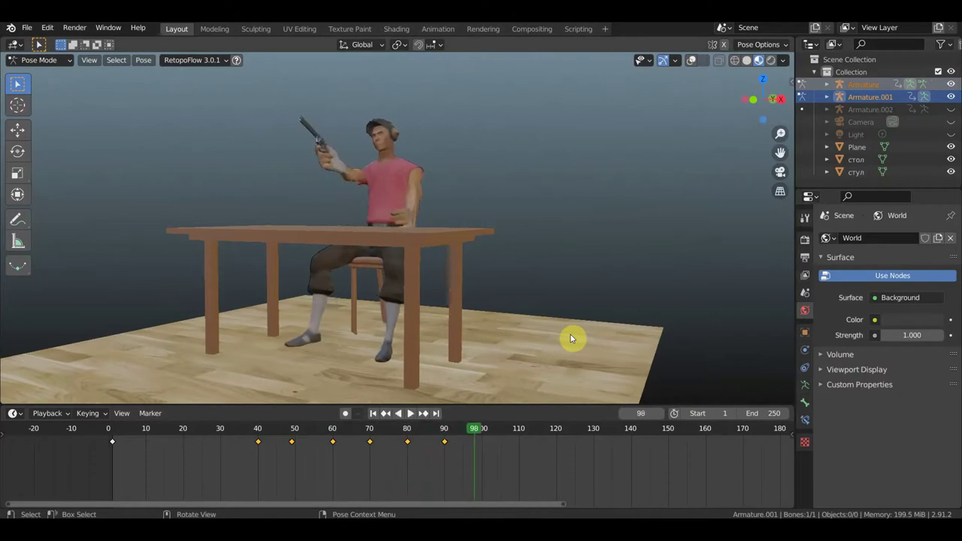
pyautogui.click(481, 425)
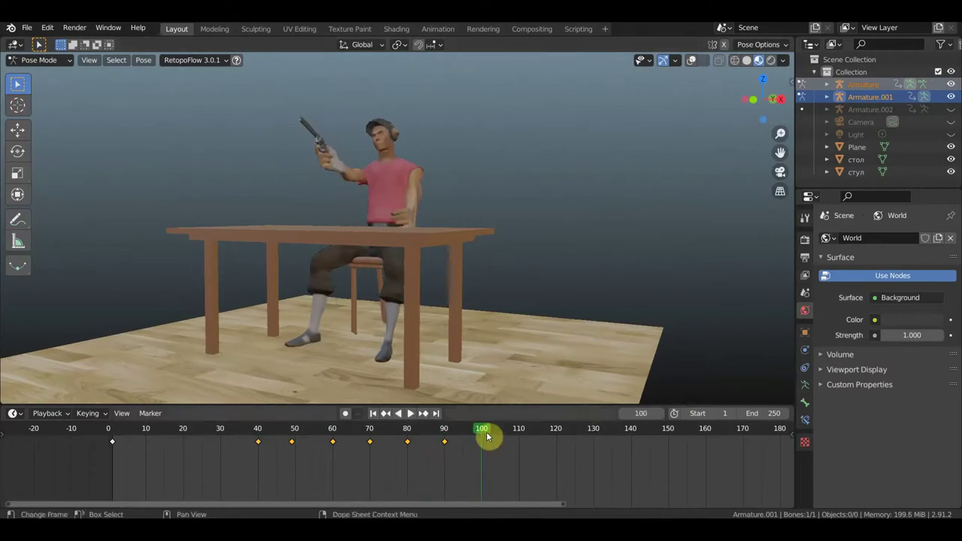
pyautogui.moveTo(480, 430); pyautogui.dragTo(535, 437)
pyautogui.moveTo(564, 268); pyautogui.dragTo(576, 278, button='middle')
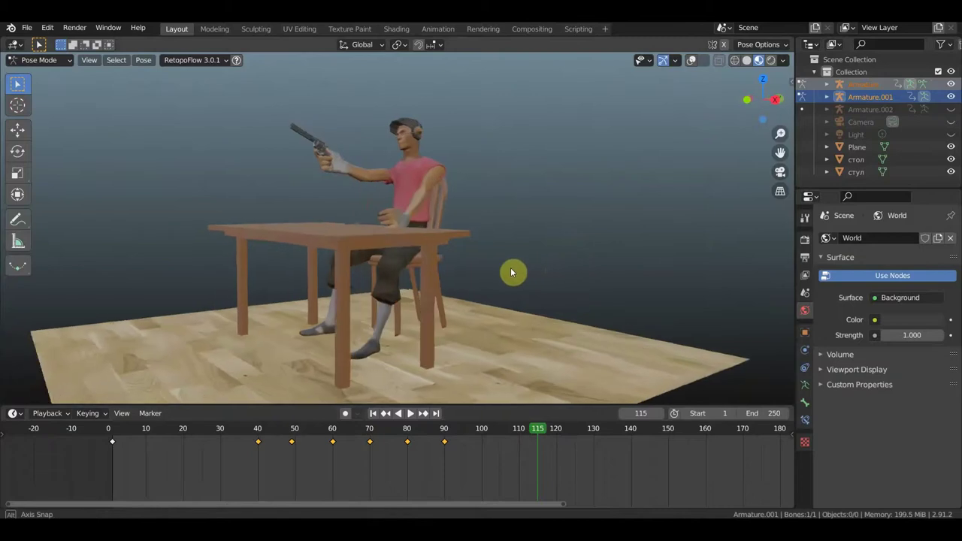
# Show the bones again and move the LeftForeArm.007 bone to a new position.
pyautogui.moveTo(575, 280); pyautogui.dragTo(729, 86, button='middle')
pyautogui.click(692, 60)
pyautogui.moveTo(636, 109)
pyautogui.mouseDown(button='middle')
pyautogui.moveTo(618, 138)
pyautogui.moveTo(482, 150)
pyautogui.mouseUp(button='middle')
pyautogui.click(453, 136)
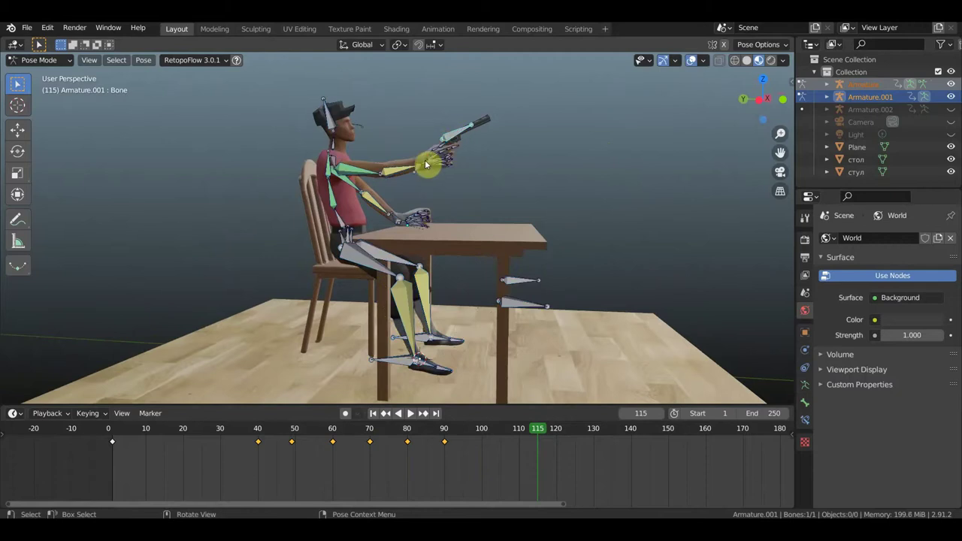
pyautogui.click(417, 172)
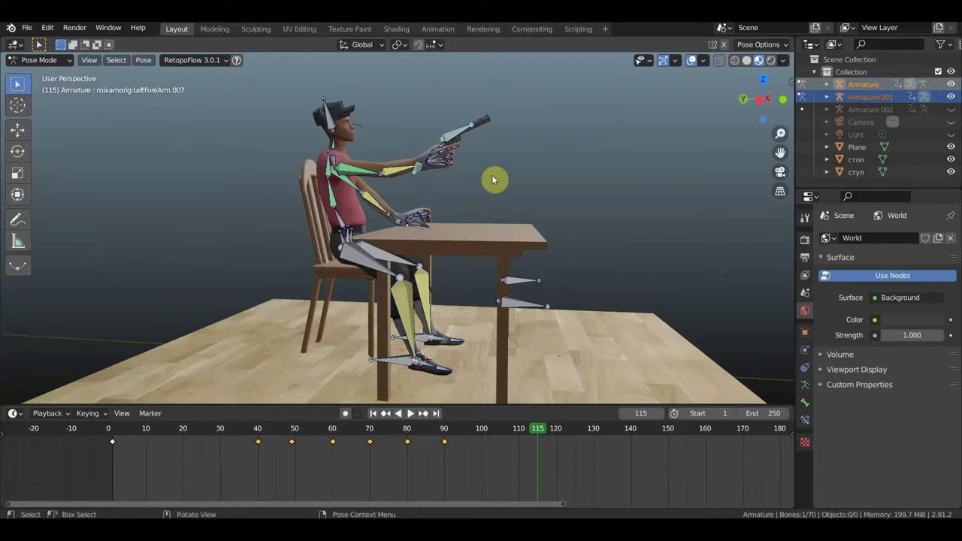
pyautogui.press('g')
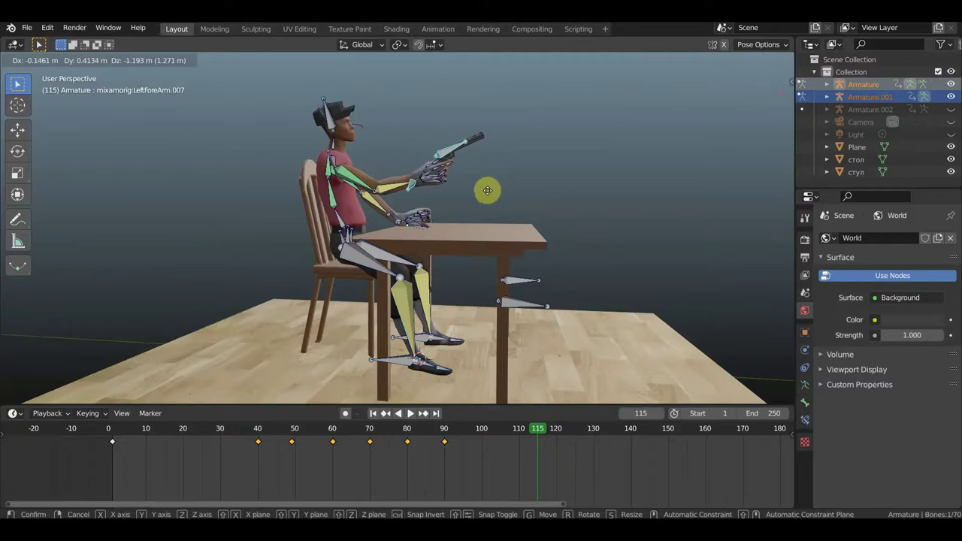
pyautogui.click(488, 189)
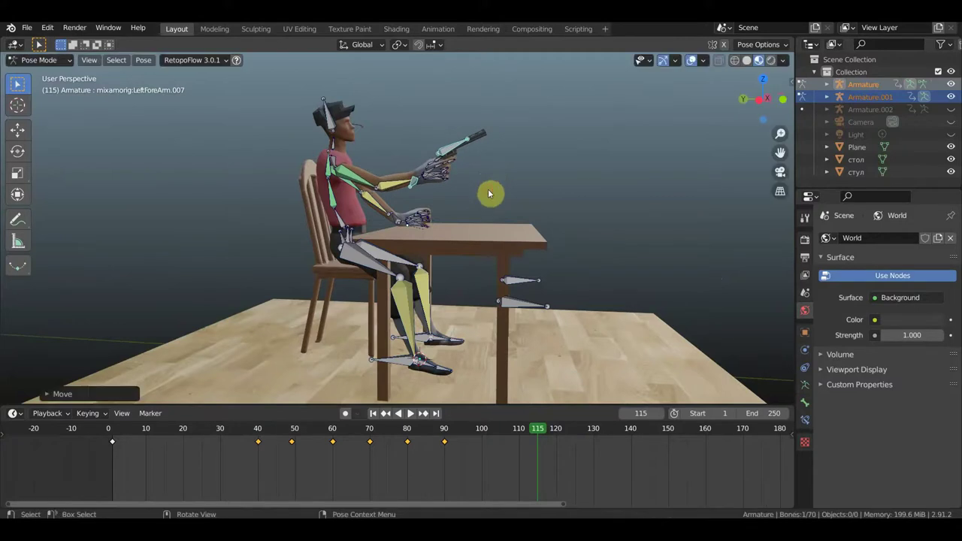
# Rotate the head bone twice to tilt the character's head further back.
pyautogui.click(331, 122)
pyautogui.press('r')
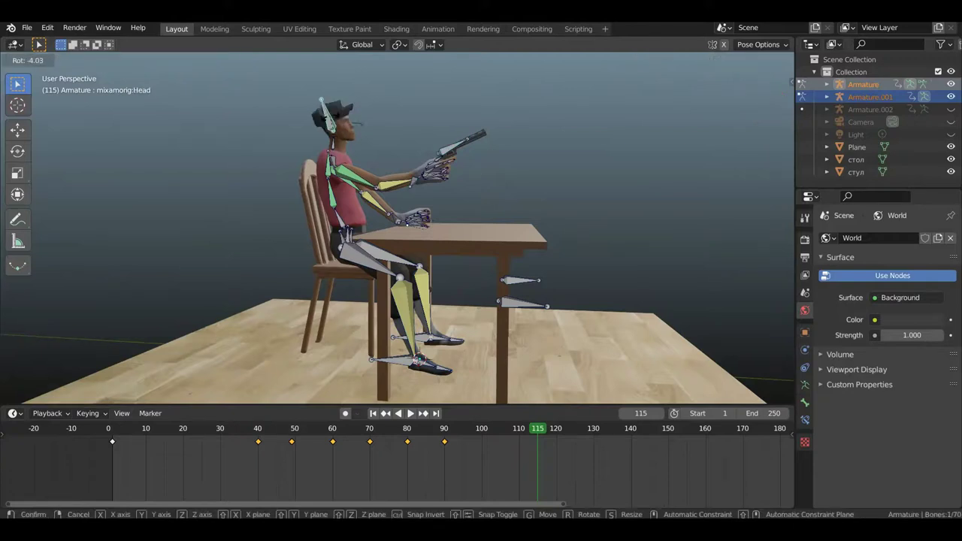
pyautogui.click(427, 112)
pyautogui.moveTo(427, 113)
pyautogui.mouseDown(button='middle')
pyautogui.moveTo(350, 156)
pyautogui.moveTo(316, 204)
pyautogui.moveTo(296, 150)
pyautogui.mouseUp(button='middle')
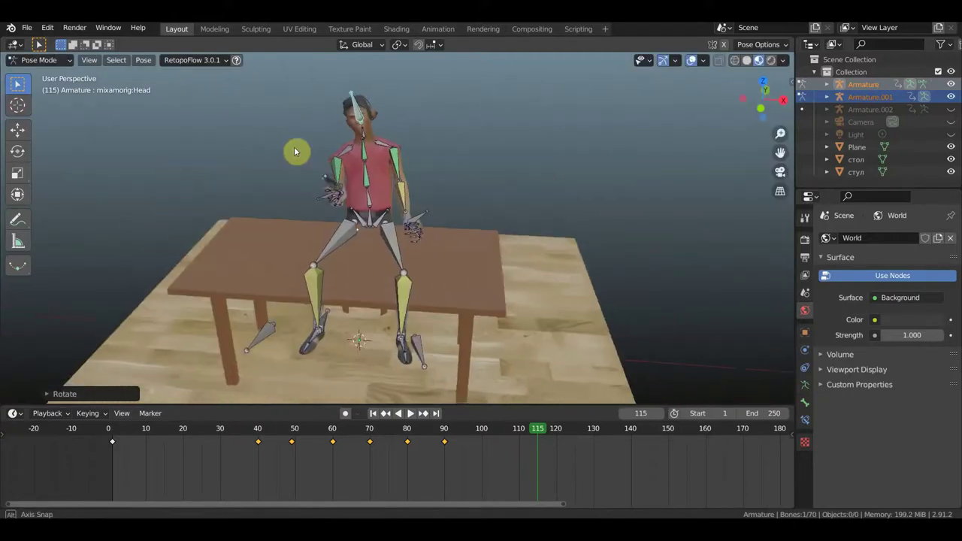
pyautogui.press('r')
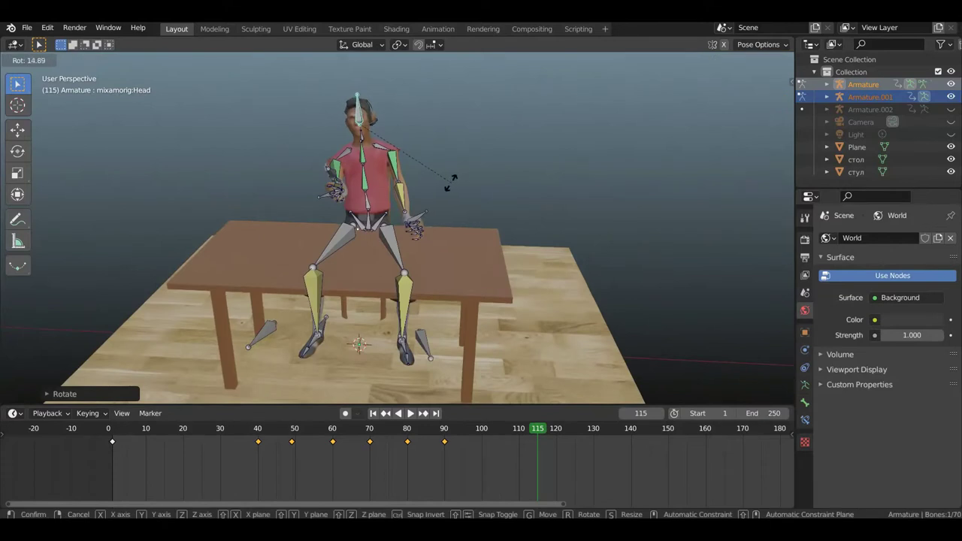
pyautogui.click(444, 181)
pyautogui.moveTo(447, 179)
pyautogui.mouseDown(button='middle')
pyautogui.moveTo(472, 160)
pyautogui.moveTo(514, 170)
pyautogui.moveTo(509, 226)
pyautogui.moveTo(463, 219)
pyautogui.mouseUp(button='middle')
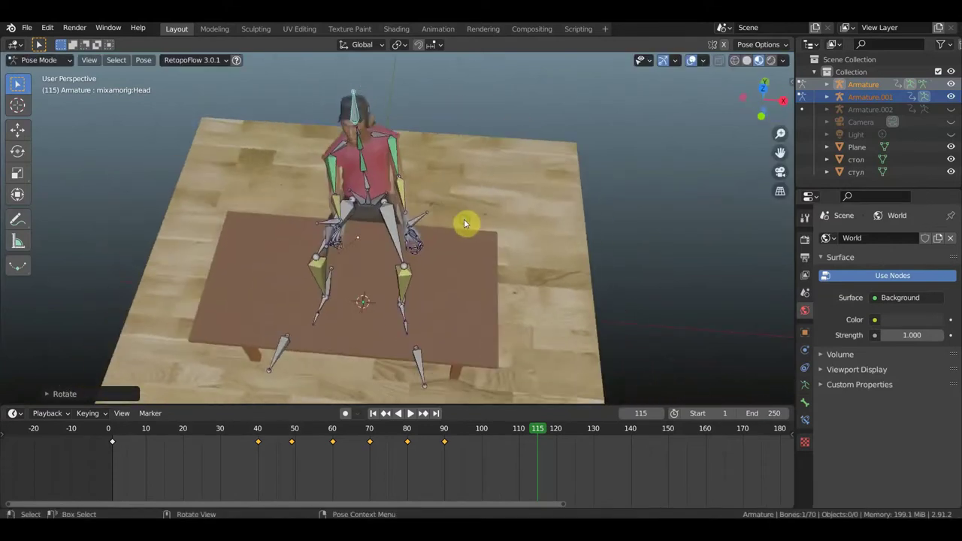
pyautogui.moveTo(419, 277)
pyautogui.mouseDown(button='middle')
pyautogui.moveTo(397, 286)
pyautogui.moveTo(404, 239)
pyautogui.moveTo(421, 256)
pyautogui.moveTo(466, 235)
pyautogui.mouseUp(button='middle')
# Move Armature.001's gun hand bone up beside the head from the front view.
pyautogui.keyDown('shift'); pyautogui.click(376, 188); pyautogui.keyUp('shift')
pyautogui.click(348, 207)
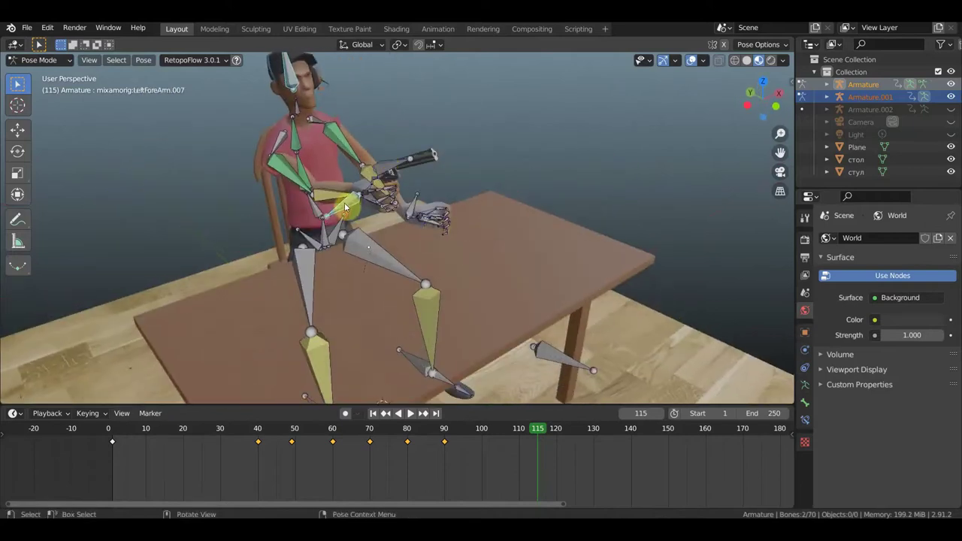
pyautogui.click(385, 172)
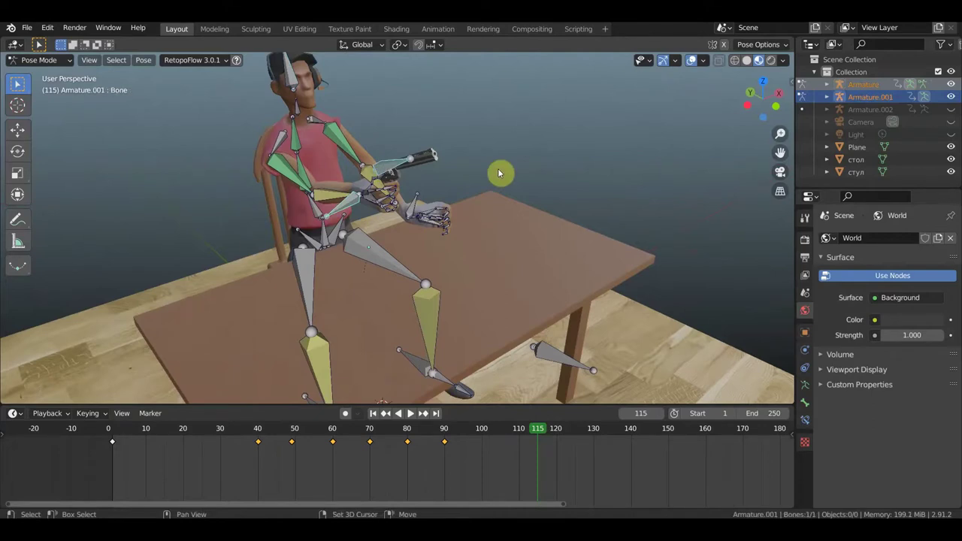
pyautogui.press('KP_1')
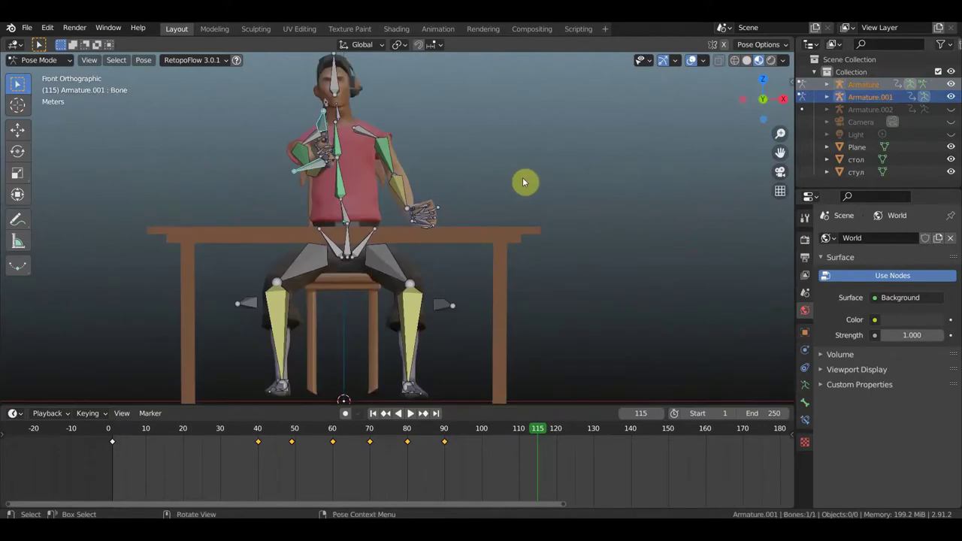
pyautogui.press('g')
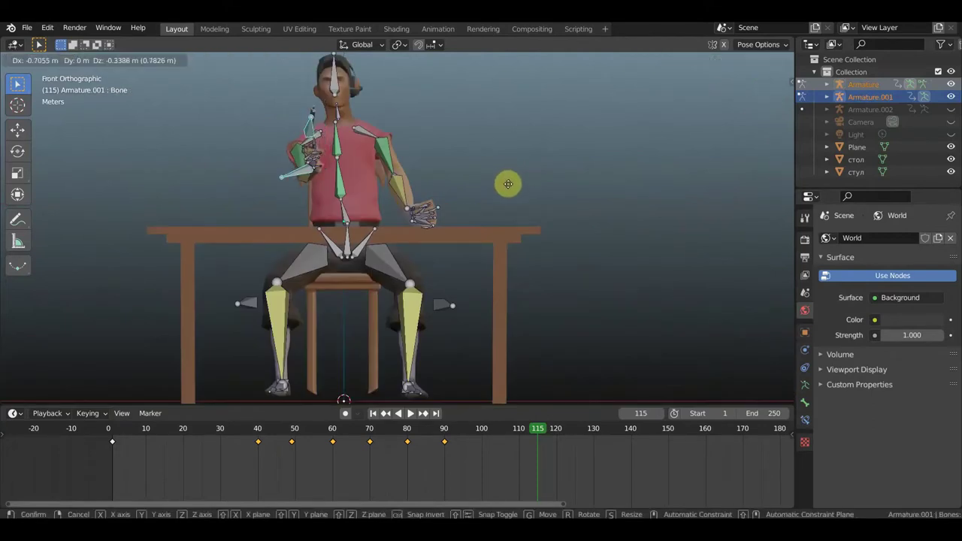
pyautogui.click(502, 192)
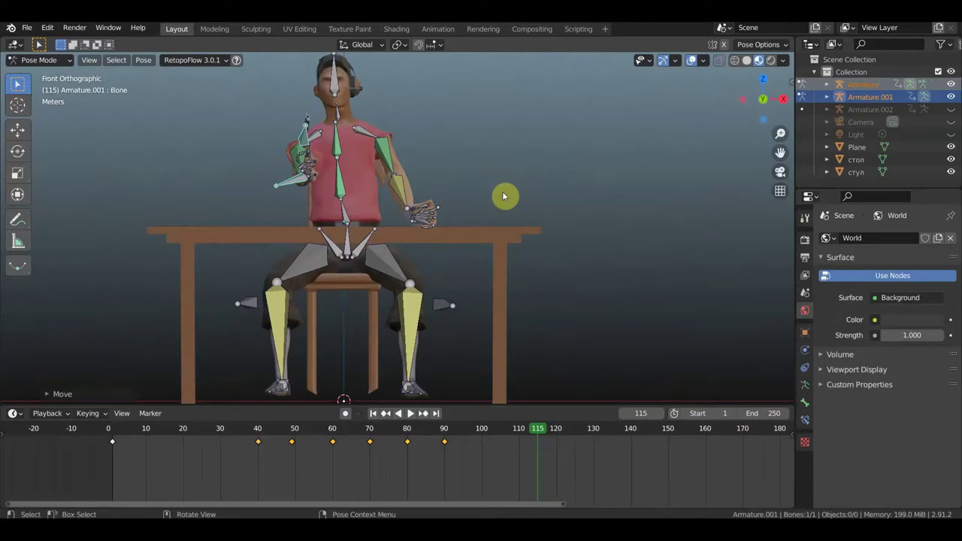
# Key location and rotation of all bones at frame 115 and play back with overlays hidden.
pyautogui.press('a')
pyautogui.press('i')
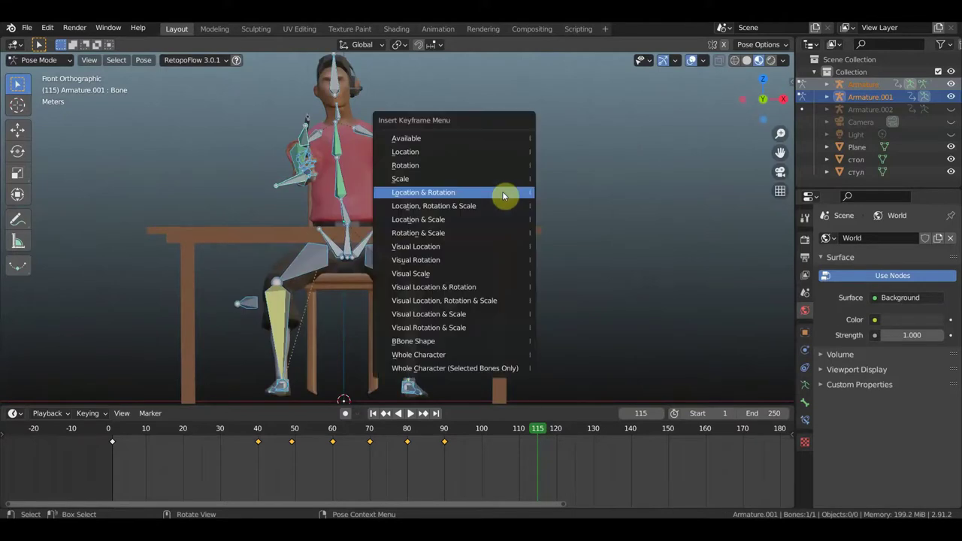
pyautogui.click(502, 192)
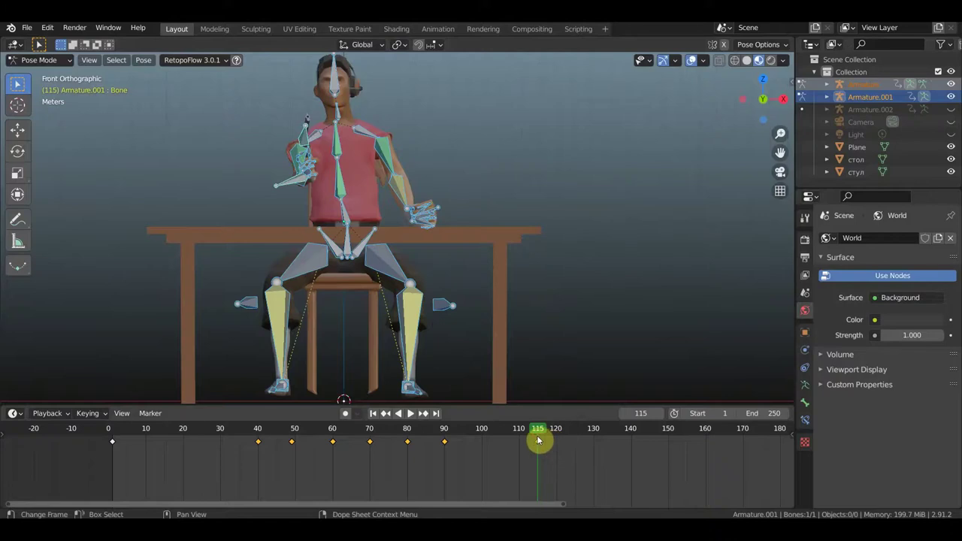
pyautogui.moveTo(538, 438); pyautogui.dragTo(436, 438)
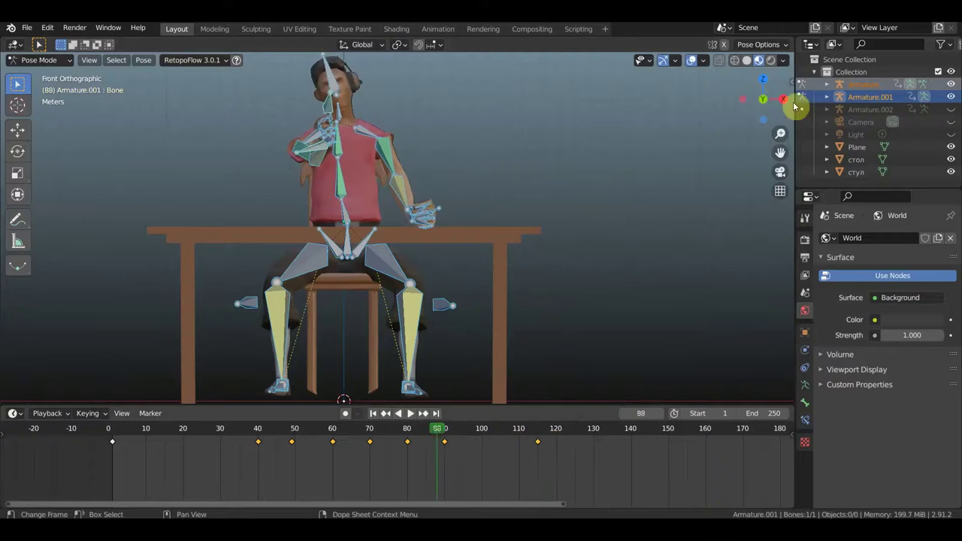
pyautogui.click(690, 60)
pyautogui.press('space')
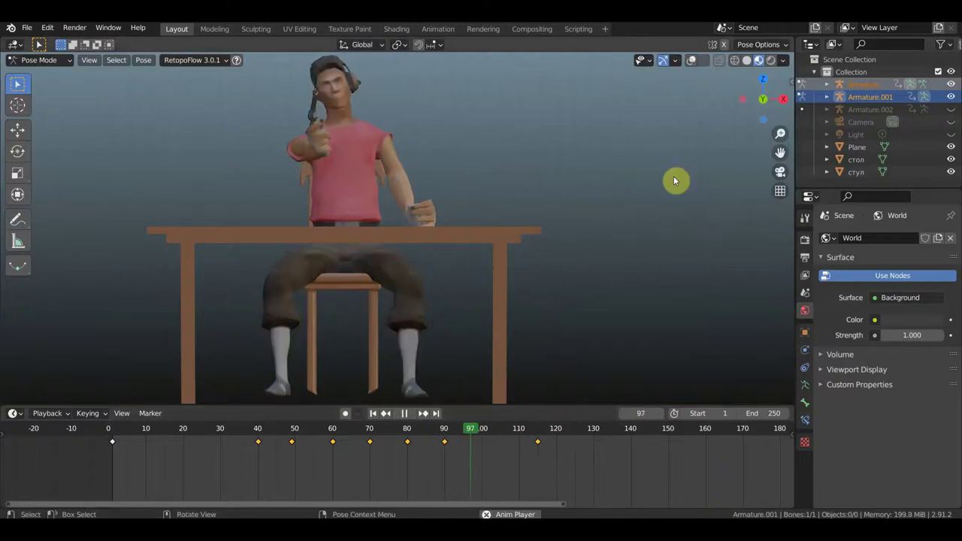
pyautogui.press('space')
pyautogui.scroll(-2, 616, 399)
pyautogui.scroll(-2, 614, 383)
pyautogui.moveTo(609, 335); pyautogui.dragTo(597, 336, button='middle')
# Move the frame-115 keyframe to frame 130 and replay the motion from frames 88 and 68.
pyautogui.moveTo(575, 452); pyautogui.dragTo(513, 438)
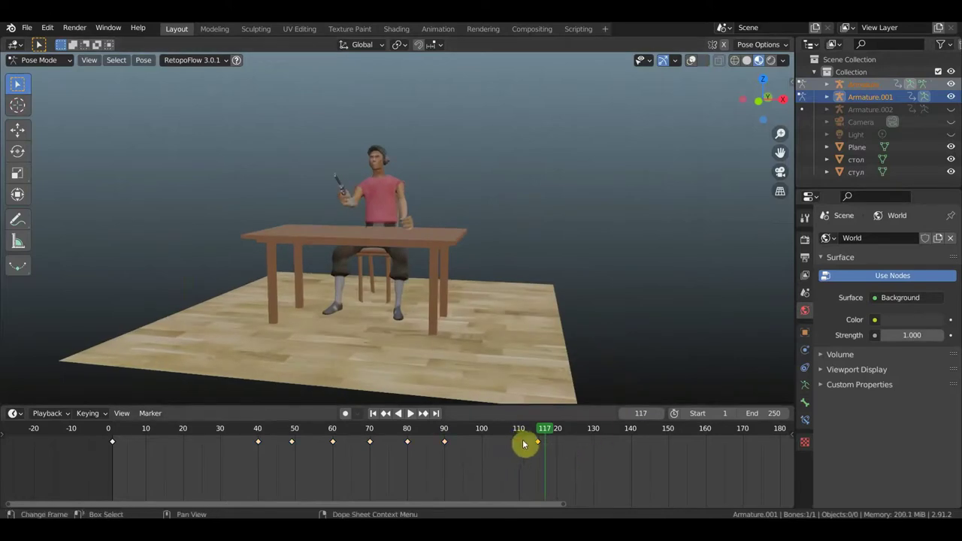
pyautogui.press('g')
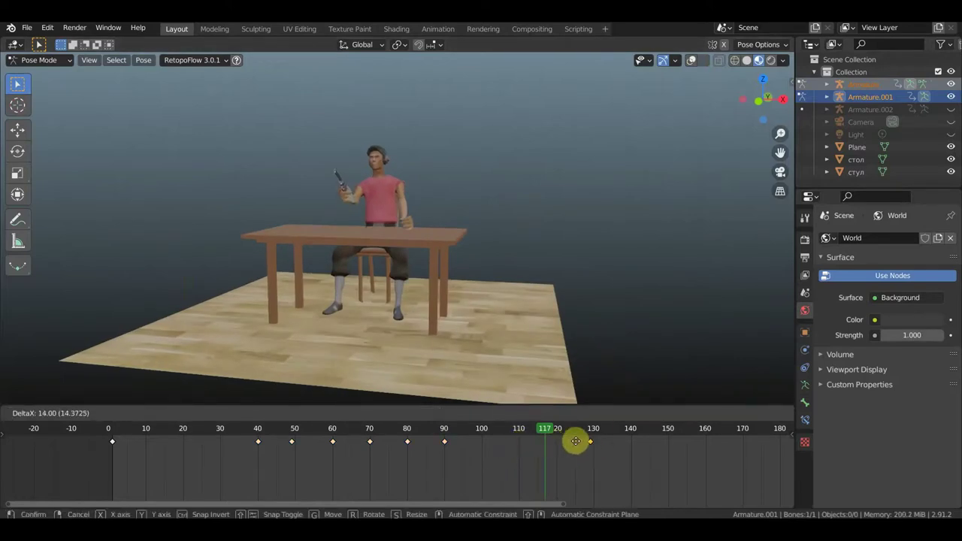
pyautogui.click(576, 441)
pyautogui.moveTo(509, 429); pyautogui.dragTo(430, 430)
pyautogui.press('space')
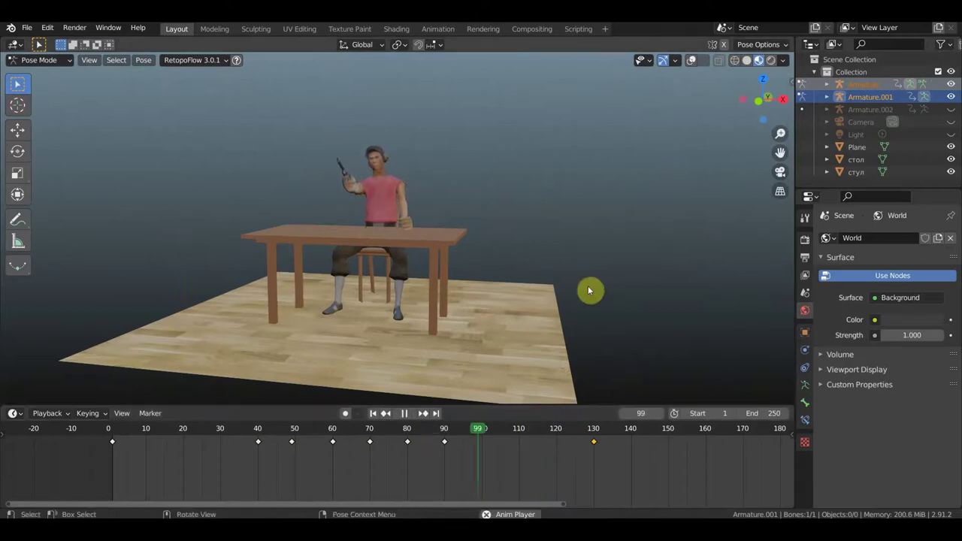
pyautogui.press('space')
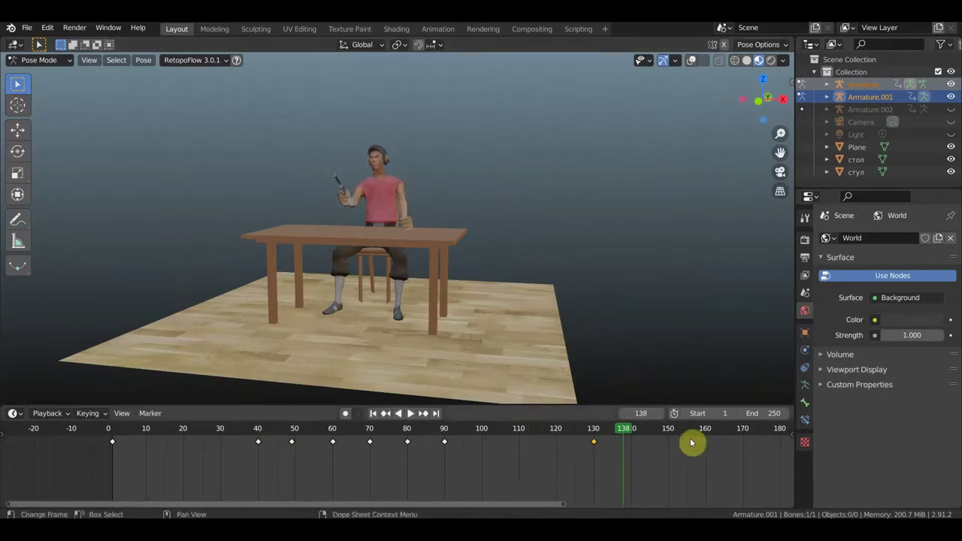
pyautogui.scroll(-1, 624, 472)
pyautogui.click(368, 428)
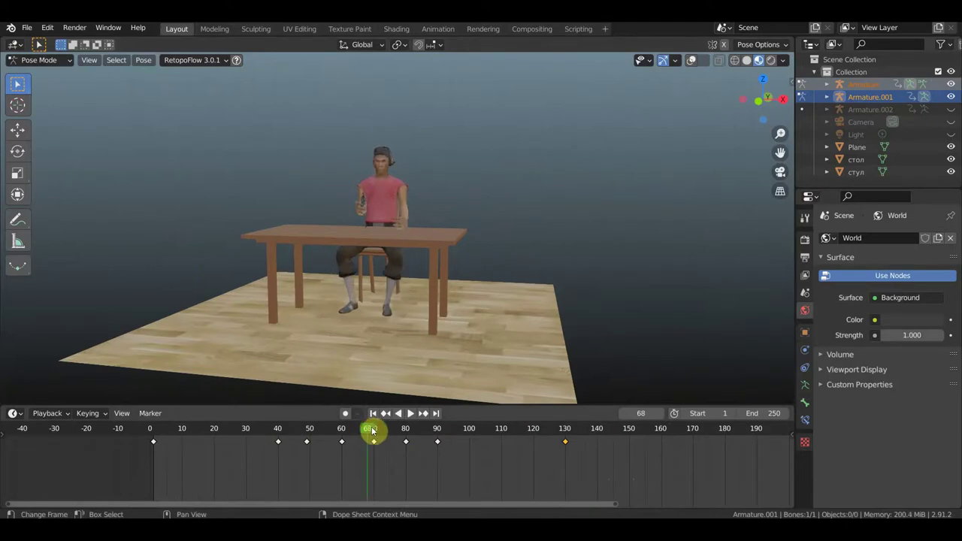
pyautogui.press('space')
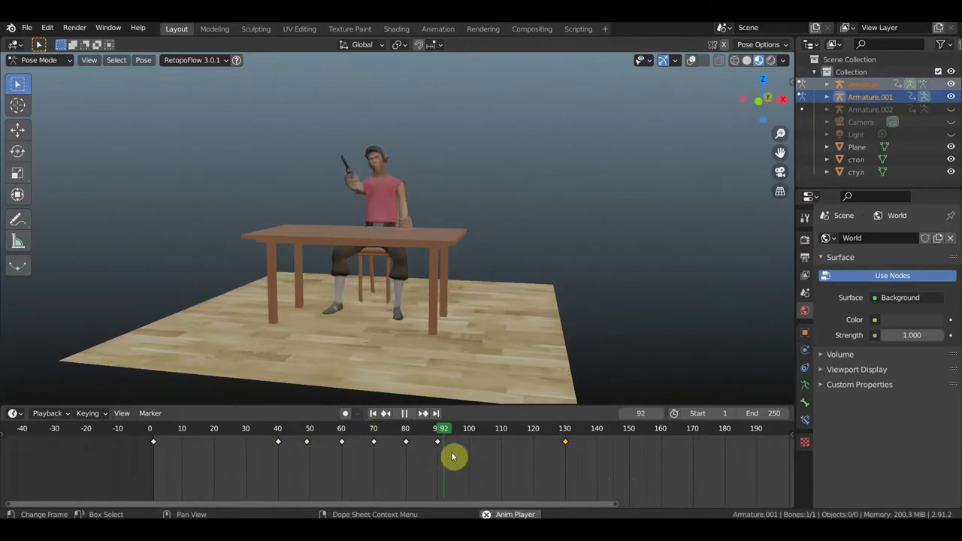
pyautogui.press('space')
# Select the keyframes at 60, 70, 80, 90 and 130 and play back from frame 41.
pyautogui.moveTo(530, 443)
pyautogui.mouseDown(button='middle')
pyautogui.moveTo(511, 444)
pyautogui.moveTo(511, 458)
pyautogui.mouseUp(button='middle')
pyautogui.scroll(-1, 586, 462)
pyautogui.moveTo(617, 472); pyautogui.dragTo(354, 436)
pyautogui.click(354, 434)
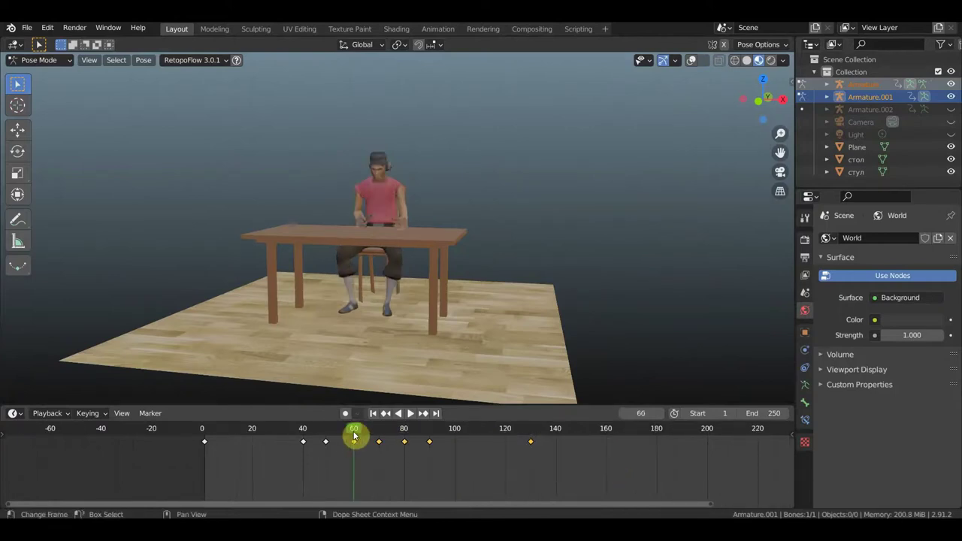
pyautogui.click(332, 434)
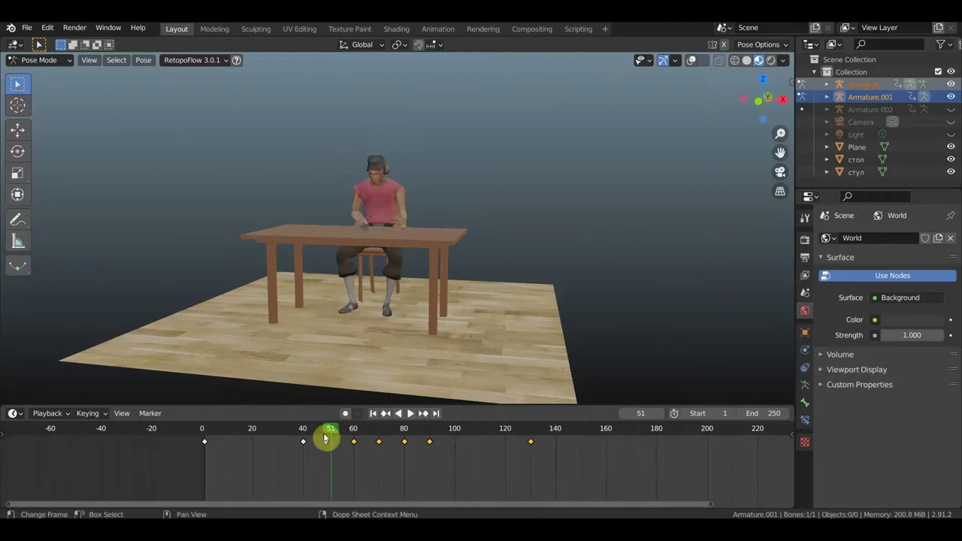
pyautogui.click(306, 433)
pyautogui.press('space')
# Shift the later keyframes 10 frames later, then push the last three keys later again.
pyautogui.moveTo(570, 458)
pyautogui.mouseDown()
pyautogui.moveTo(349, 437)
pyautogui.moveTo(411, 444)
pyautogui.mouseUp()
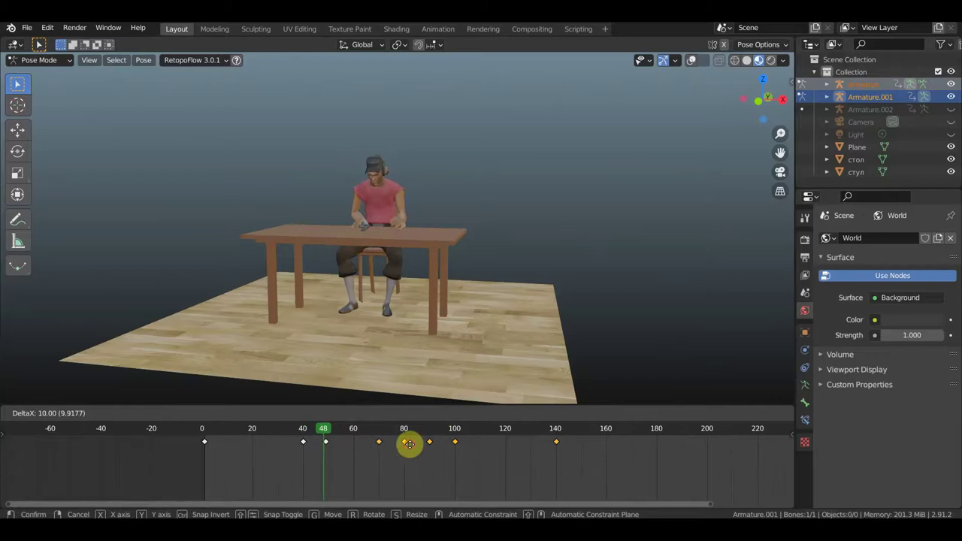
pyautogui.moveTo(412, 444); pyautogui.dragTo(408, 444)
pyautogui.moveTo(626, 466)
pyautogui.mouseDown()
pyautogui.moveTo(401, 429)
pyautogui.moveTo(447, 447)
pyautogui.mouseUp()
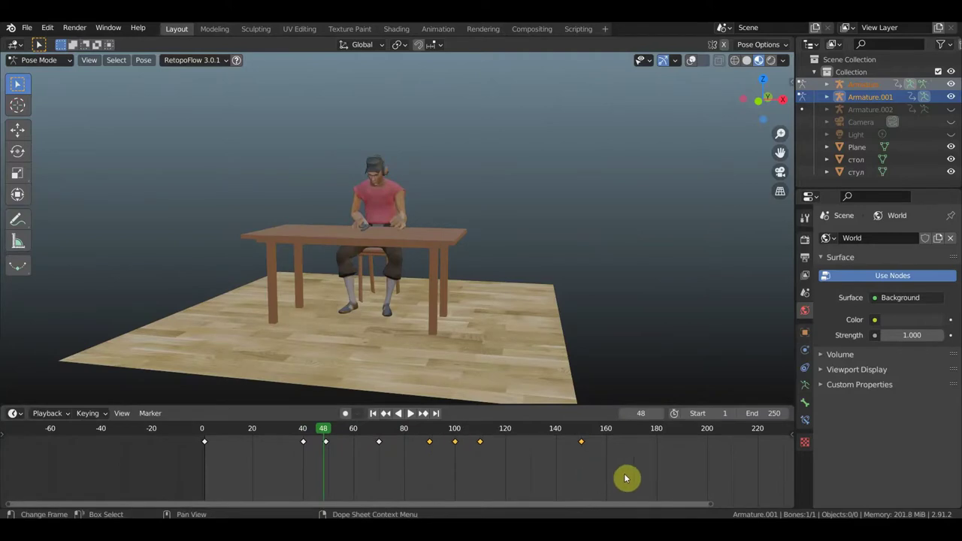
pyautogui.click(431, 438)
pyautogui.moveTo(432, 438)
pyautogui.mouseDown()
pyautogui.moveTo(357, 432)
pyautogui.moveTo(424, 448)
pyautogui.mouseUp()
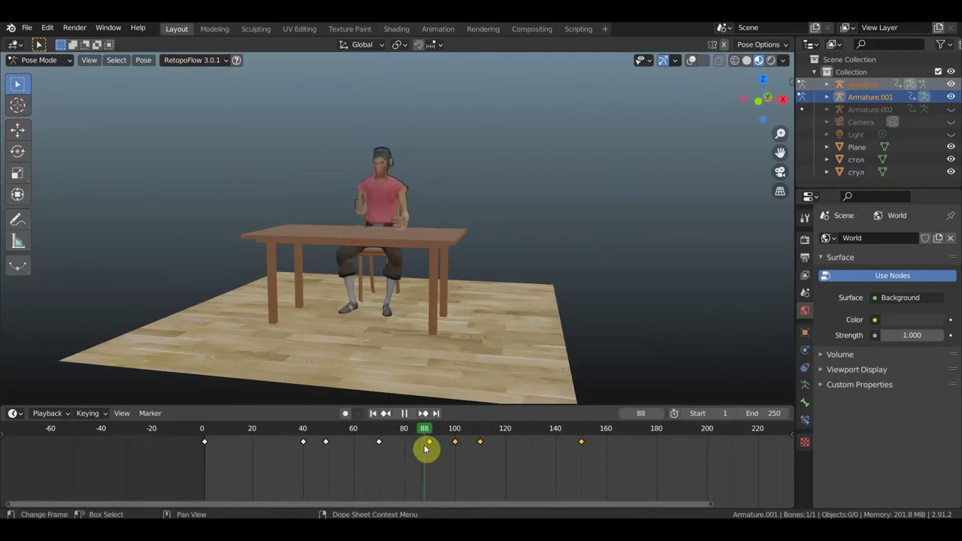
pyautogui.moveTo(425, 449)
pyautogui.mouseDown()
pyautogui.moveTo(456, 454)
pyautogui.moveTo(443, 454)
pyautogui.mouseUp()
pyautogui.moveTo(646, 464); pyautogui.dragTo(446, 431)
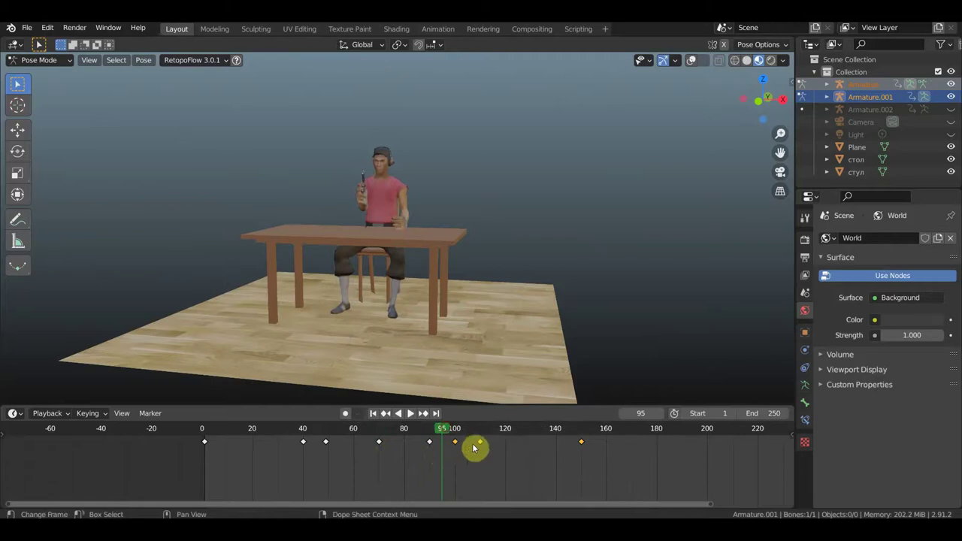
pyautogui.press('g')
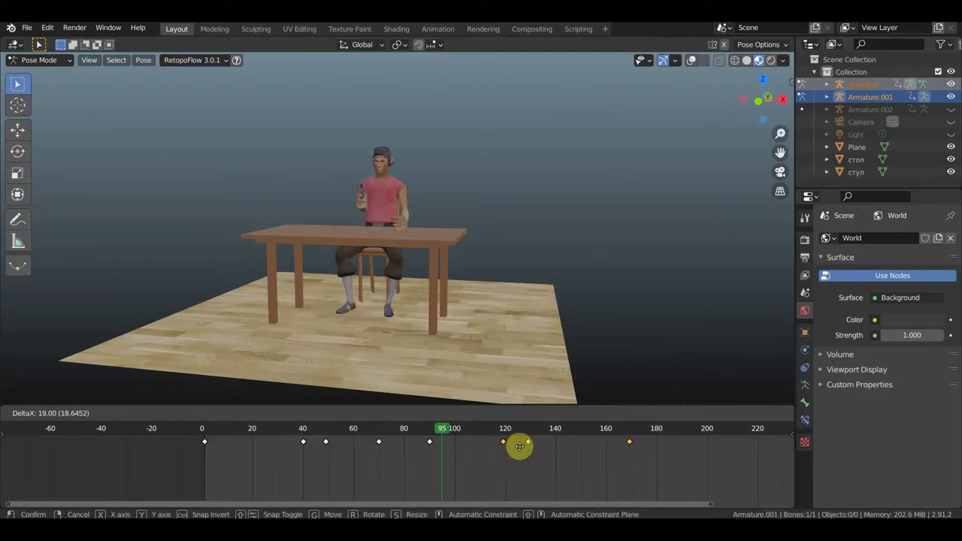
pyautogui.click(519, 447)
# Move the last two keys 12 frames later, to about 142 and 182, and play back.
pyautogui.press('space')
pyautogui.press('space')
pyautogui.moveTo(683, 458); pyautogui.dragTo(519, 445)
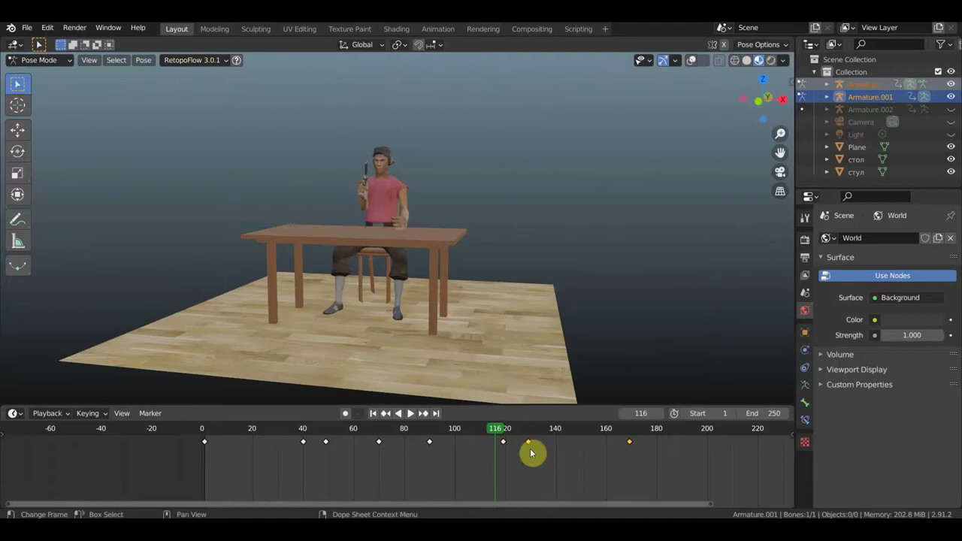
pyautogui.press('g')
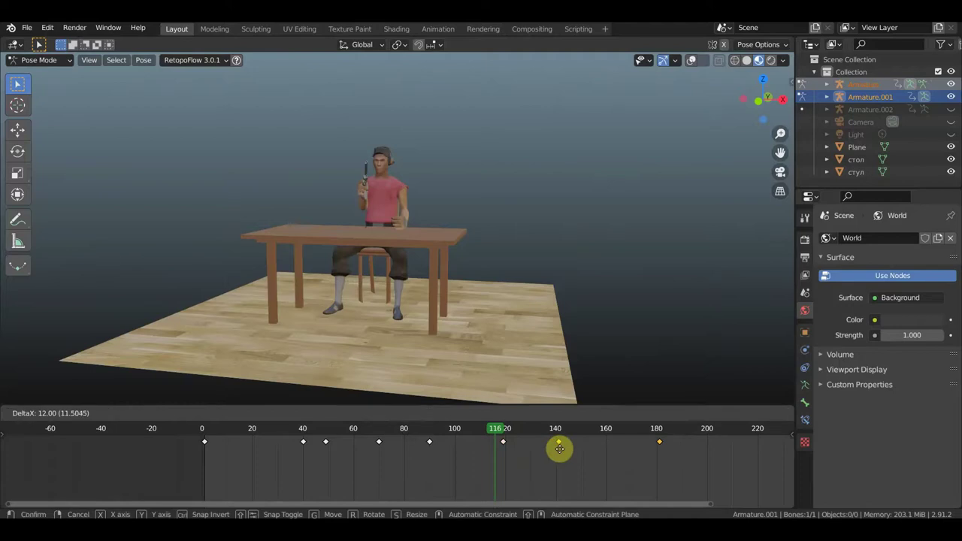
pyautogui.click(560, 455)
pyautogui.press('space')
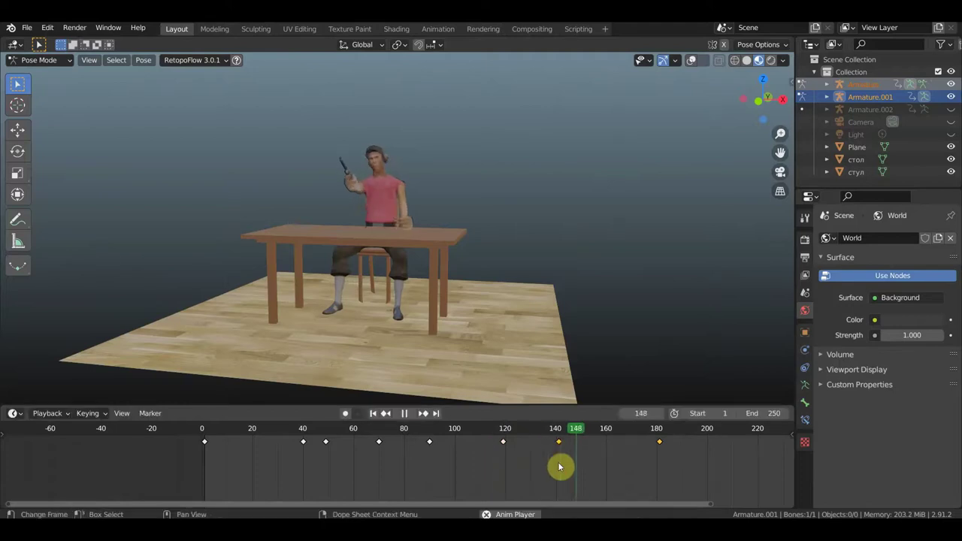
pyautogui.press('space')
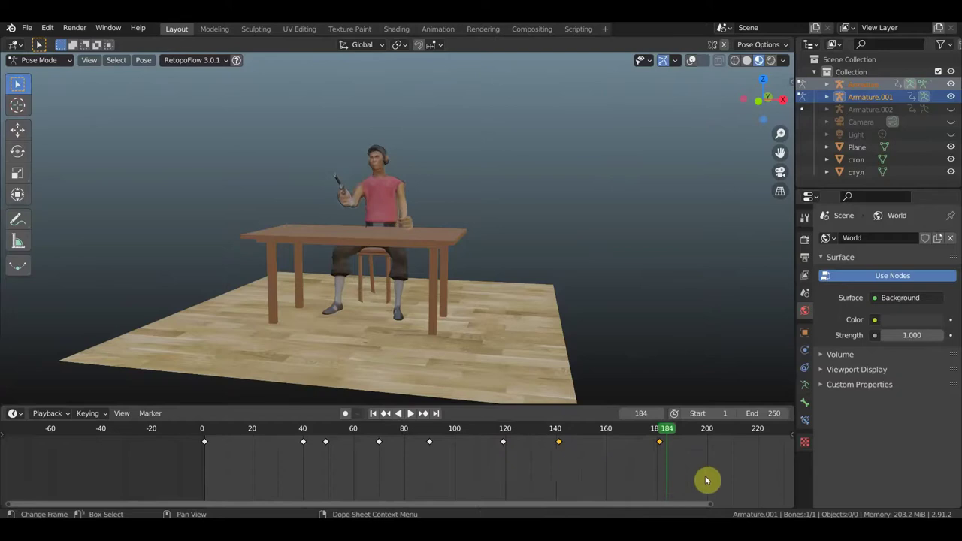
pyautogui.moveTo(721, 470); pyautogui.dragTo(521, 457, button='middle')
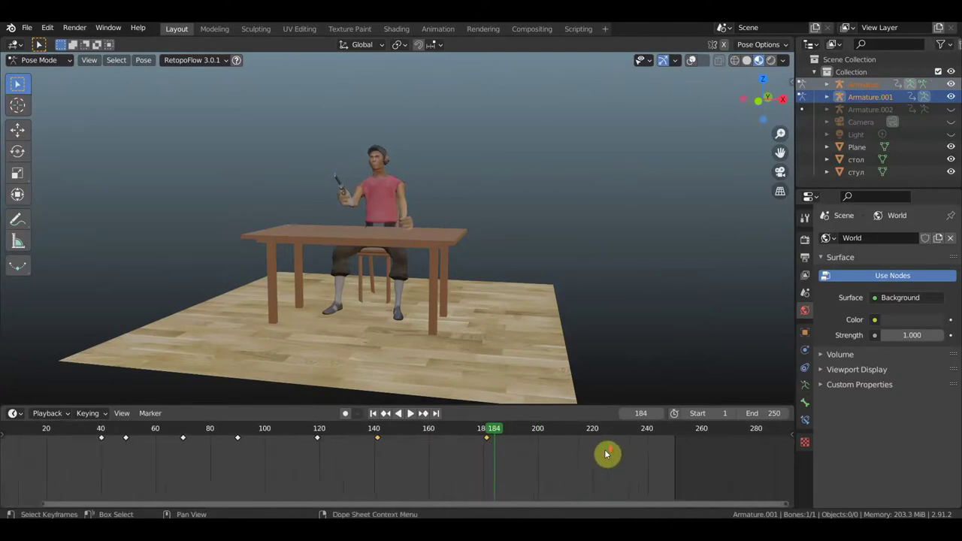
# Play back the gun-raising motion from frame 182, then from 161, stopping at frame 201.
pyautogui.scroll(1, 617, 454)
pyautogui.click(498, 429)
pyautogui.press('space')
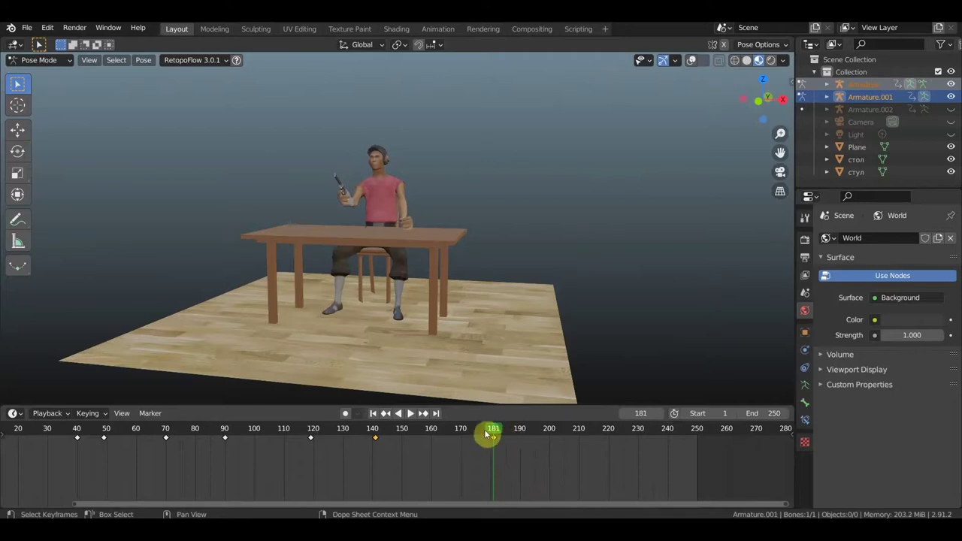
pyautogui.press('space')
pyautogui.moveTo(494, 429)
pyautogui.mouseDown()
pyautogui.moveTo(406, 429)
pyautogui.moveTo(454, 442)
pyautogui.mouseUp()
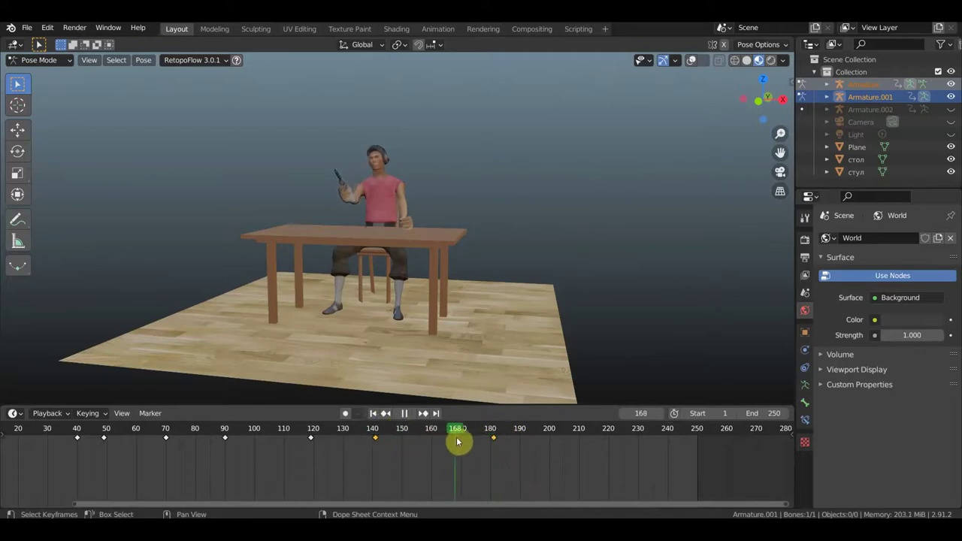
pyautogui.moveTo(456, 442); pyautogui.dragTo(433, 442)
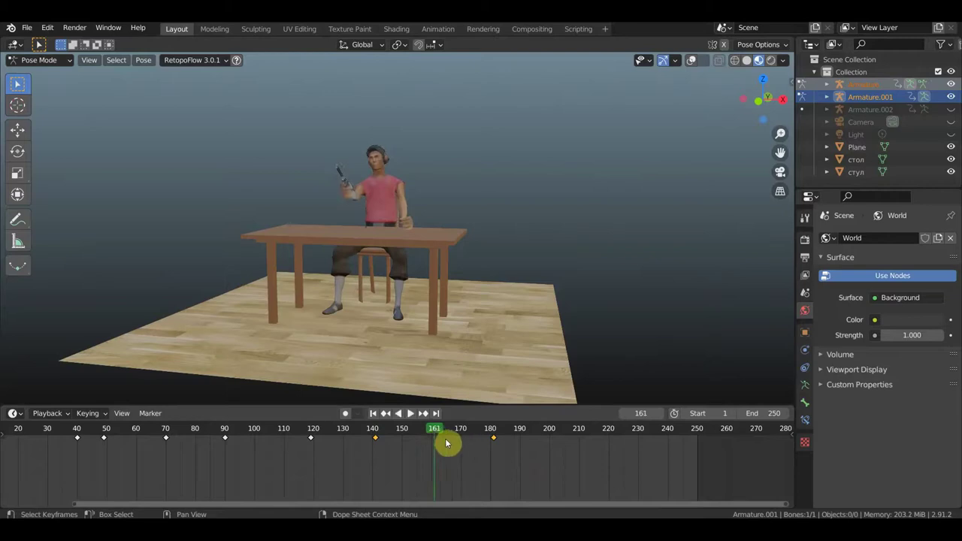
pyautogui.press('space')
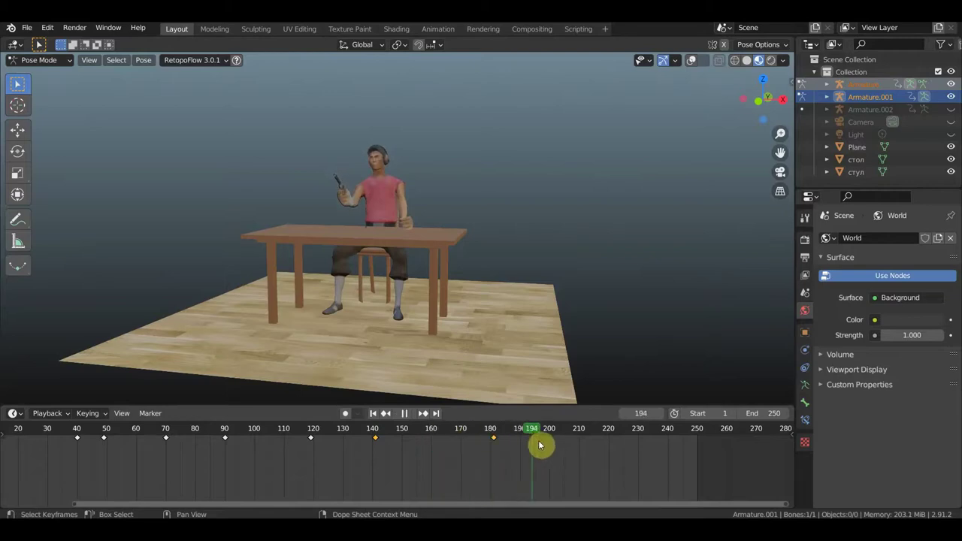
pyautogui.press('space')
# Pan the timeline toward later frames and show the armature bones with Viewport Overlays.
pyautogui.scroll(2, 632, 463)
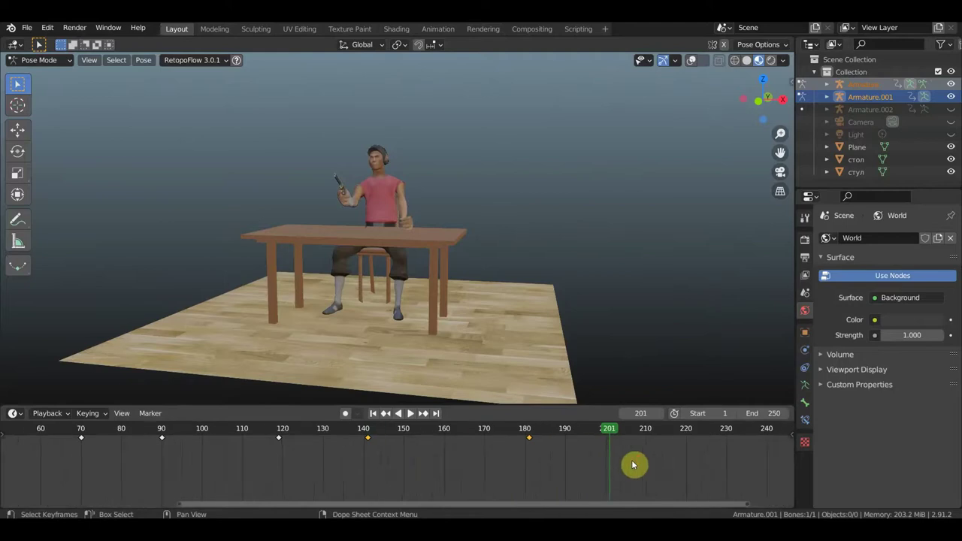
pyautogui.moveTo(639, 464); pyautogui.dragTo(576, 469, button='middle')
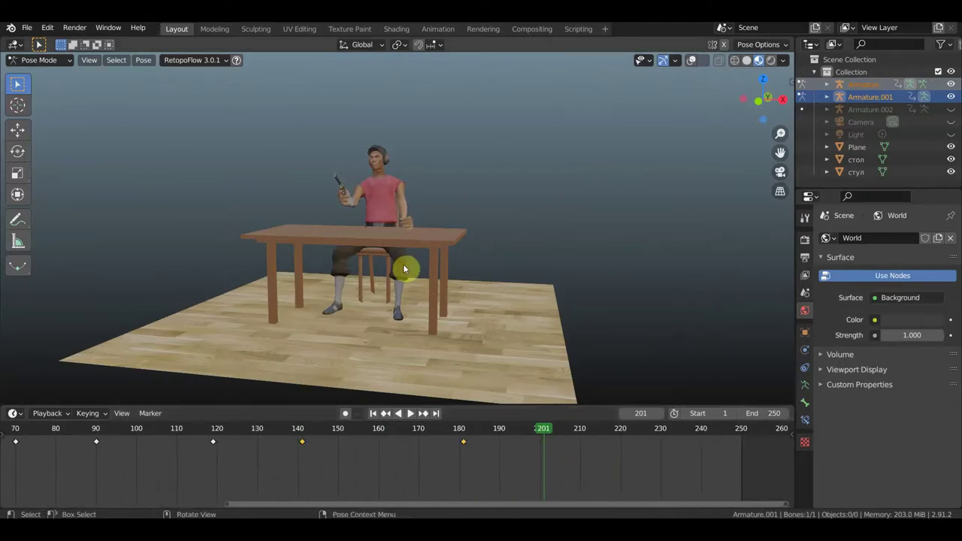
pyautogui.click(691, 61)
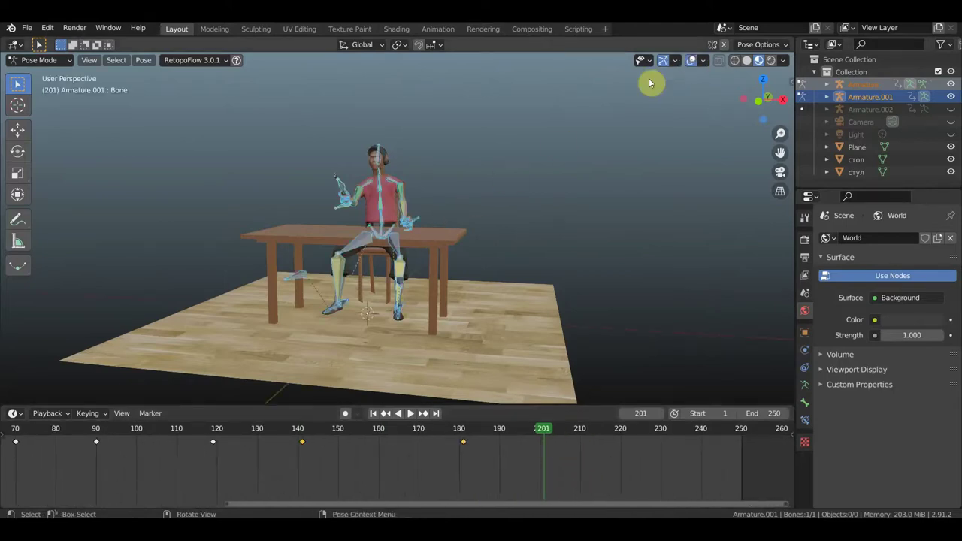
# In Right Ortho view, lift the LeftForeArm bone and rotate the gun upward.
pyautogui.moveTo(473, 182)
pyautogui.mouseDown(button='middle')
pyautogui.moveTo(429, 193)
pyautogui.moveTo(562, 204)
pyautogui.moveTo(559, 191)
pyautogui.moveTo(469, 162)
pyautogui.mouseUp(button='middle')
pyautogui.click(429, 197)
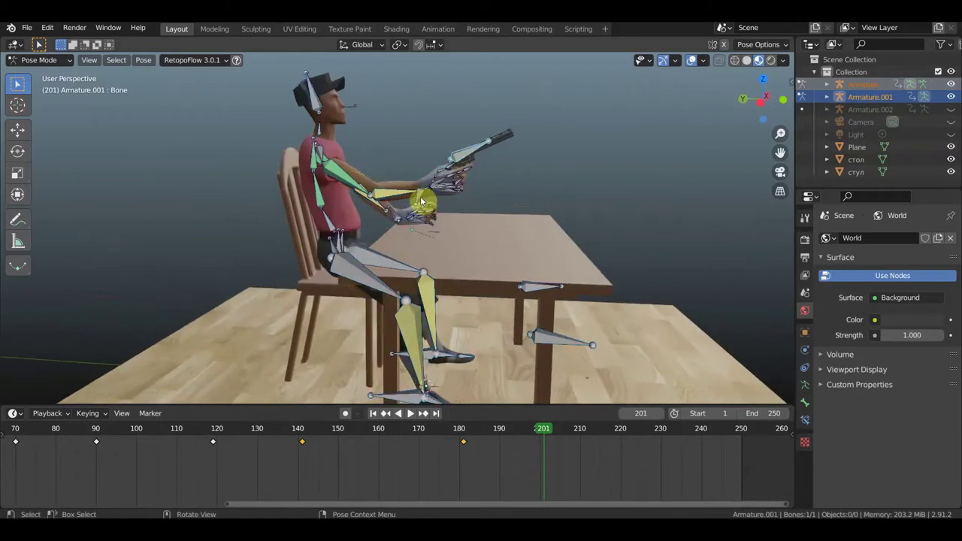
pyautogui.click(442, 199)
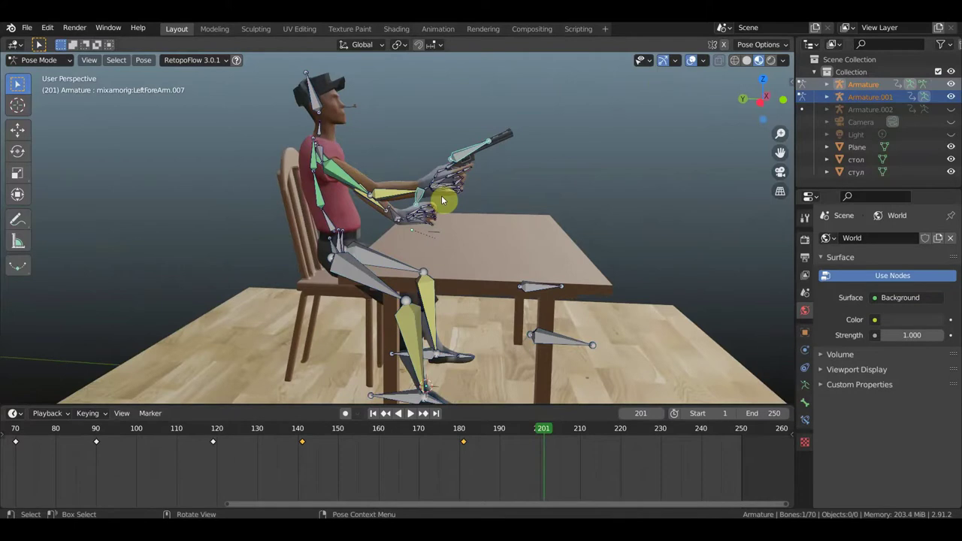
pyautogui.press('KP_3')
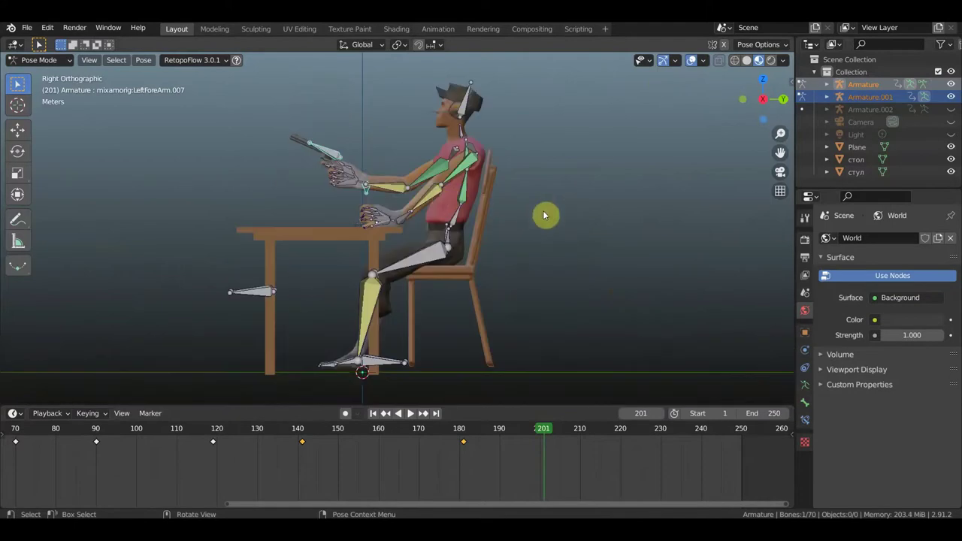
pyautogui.press('g')
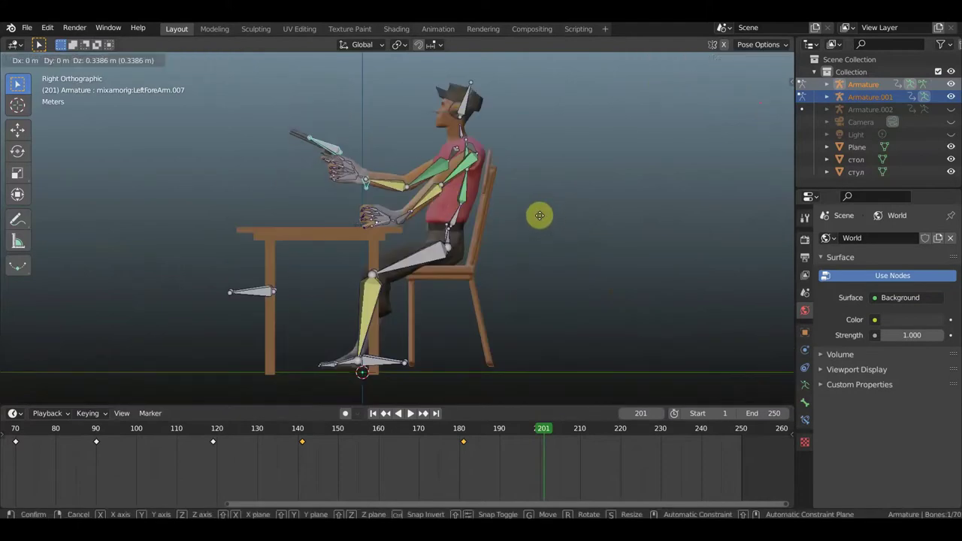
pyautogui.click(539, 201)
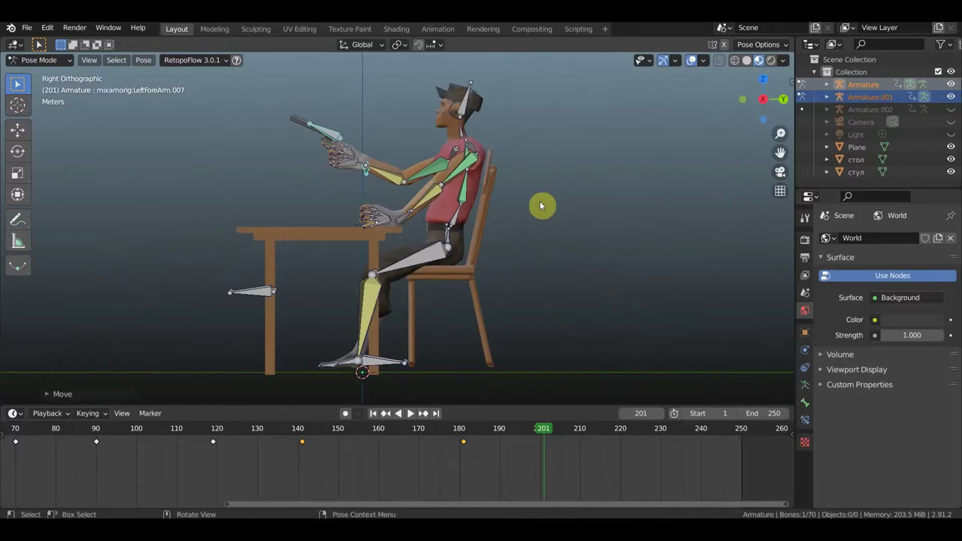
pyautogui.press('r')
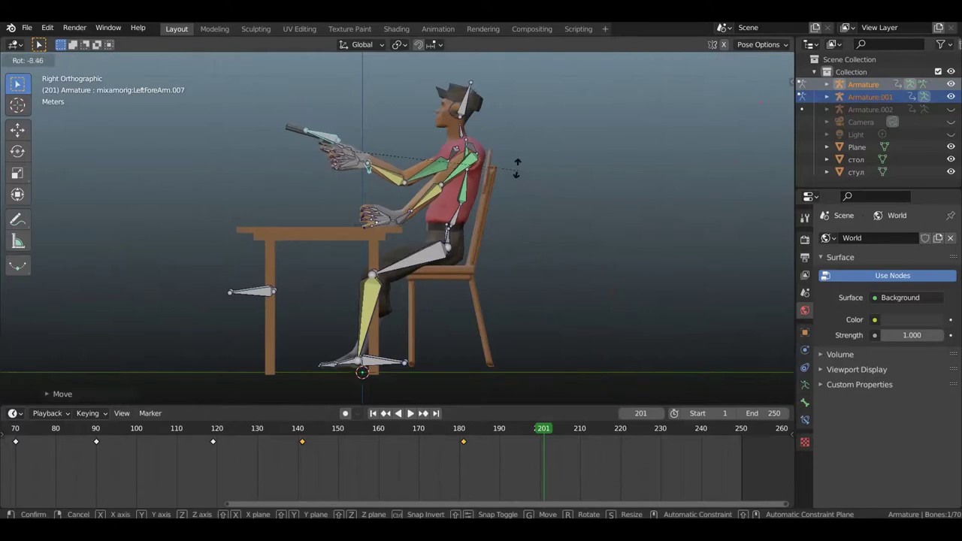
pyautogui.click(516, 170)
# Rotate the Spine and Head bones so the character sits upright.
pyautogui.click(454, 221)
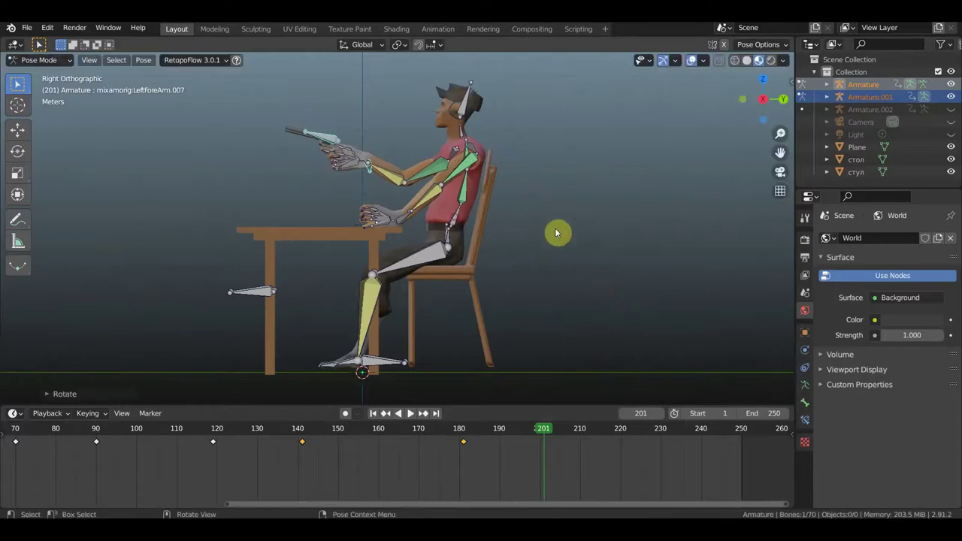
pyautogui.press('r')
pyautogui.click(520, 174)
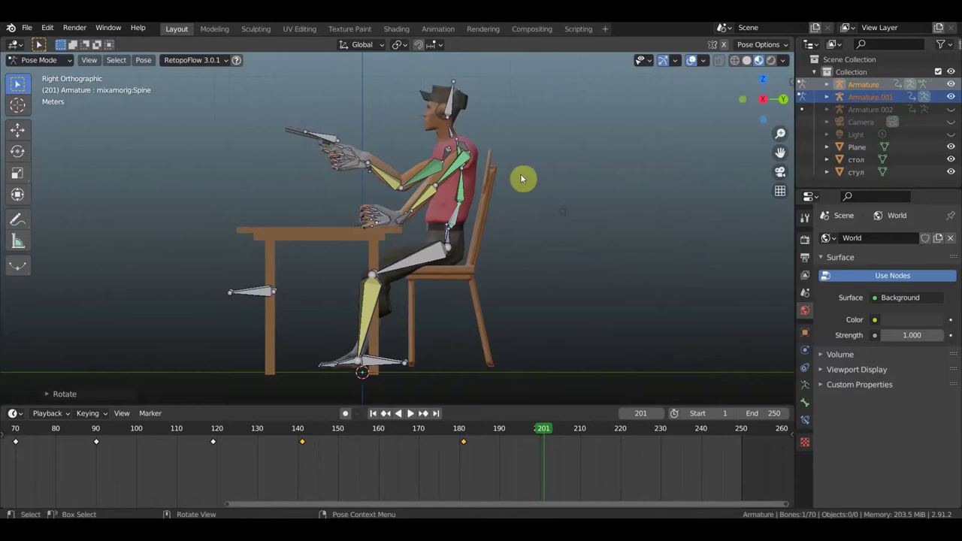
pyautogui.click(449, 97)
pyautogui.press('r')
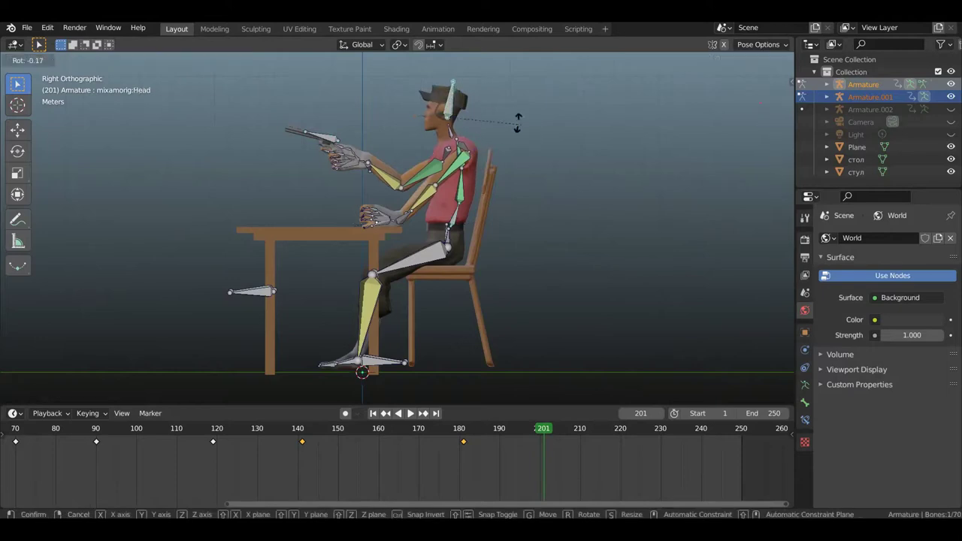
pyautogui.click(492, 112)
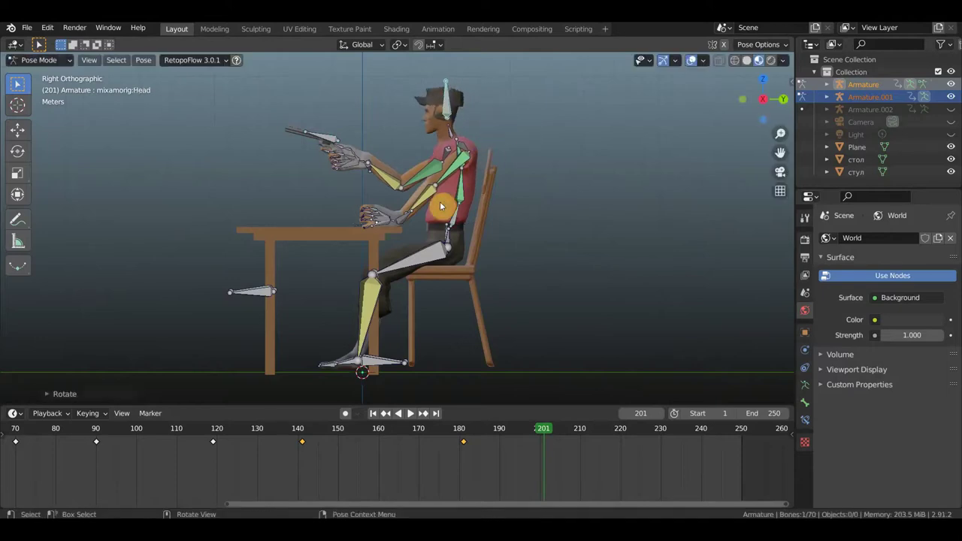
pyautogui.moveTo(528, 211)
pyautogui.mouseDown(button='middle')
pyautogui.moveTo(631, 215)
pyautogui.moveTo(613, 218)
pyautogui.mouseUp(button='middle')
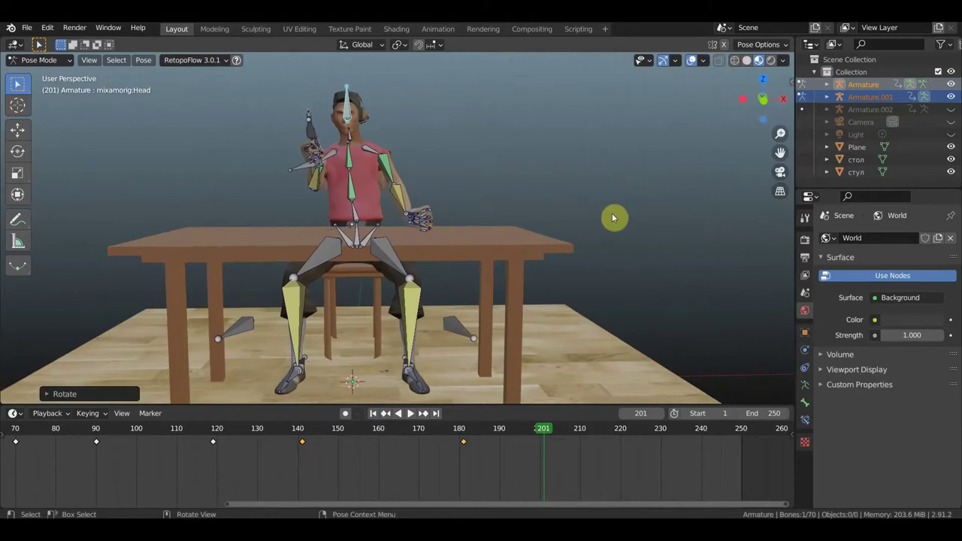
# Insert a keyframe for all armature bones at frame 201.
pyautogui.press('a')
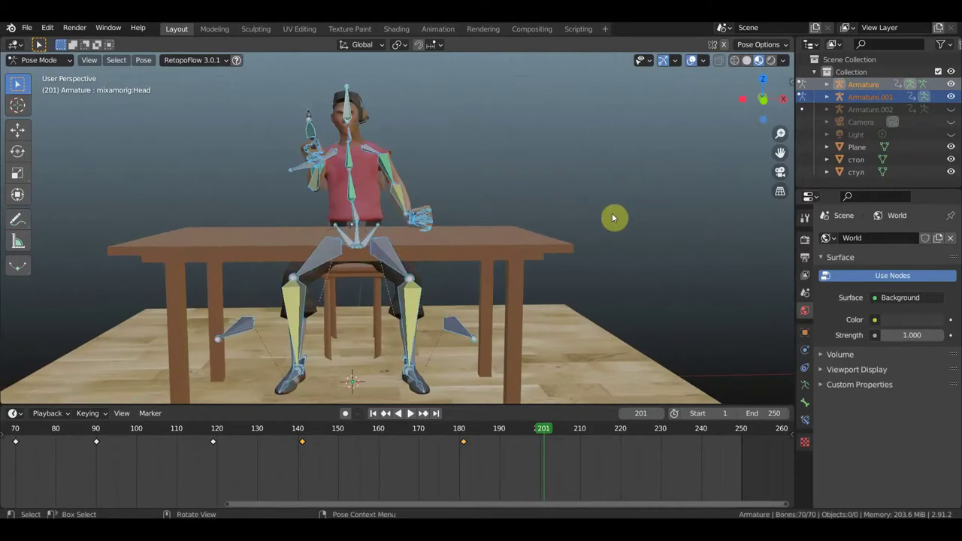
pyautogui.press('i')
pyautogui.click(613, 216)
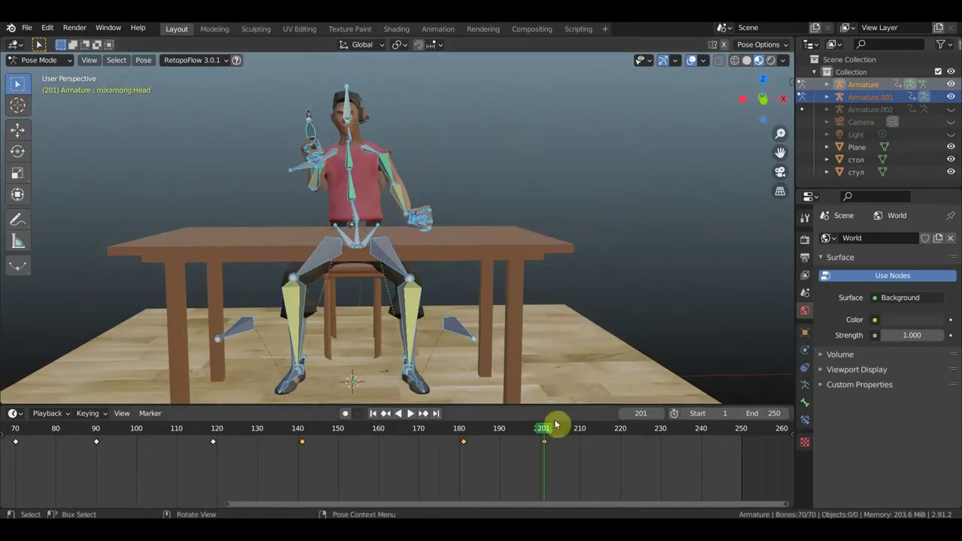
# Play the motion from around frame 126 and stop at frame 211.
pyautogui.moveTo(545, 435); pyautogui.dragTo(241, 434)
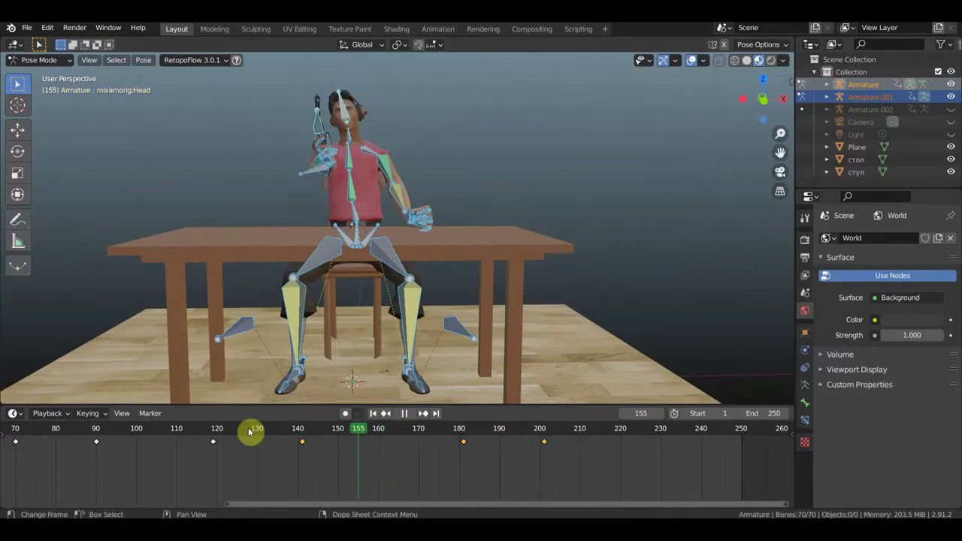
pyautogui.press('space')
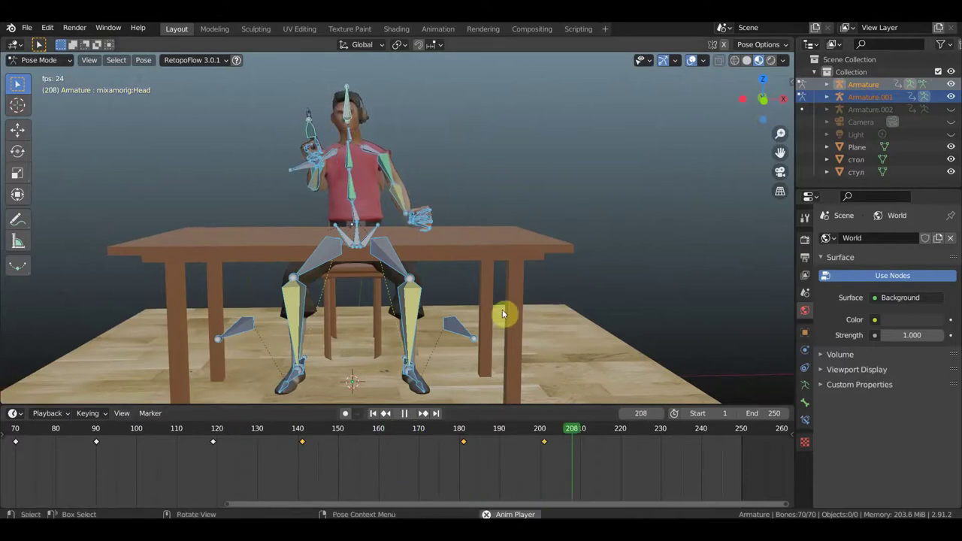
pyautogui.press('space')
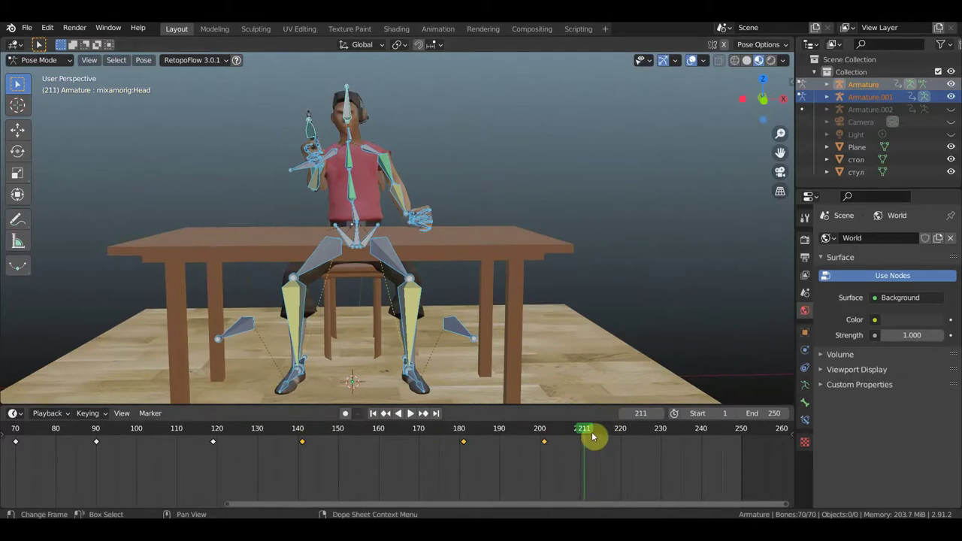
pyautogui.moveTo(588, 347)
pyautogui.mouseDown(button='middle')
pyautogui.moveTo(562, 290)
pyautogui.moveTo(465, 295)
pyautogui.mouseUp(button='middle')
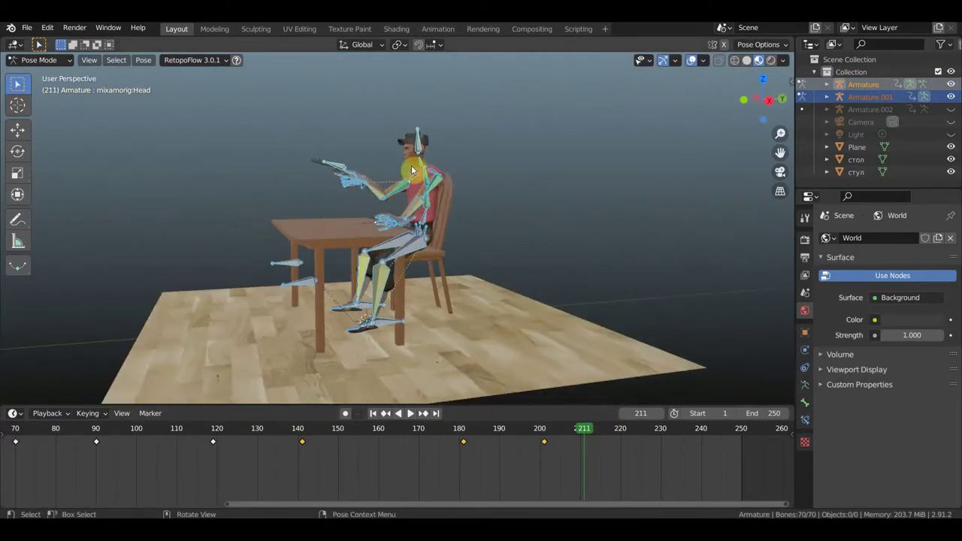
# Set the scene's end frame to 400.
pyautogui.moveTo(449, 250); pyautogui.dragTo(520, 247, button='middle')
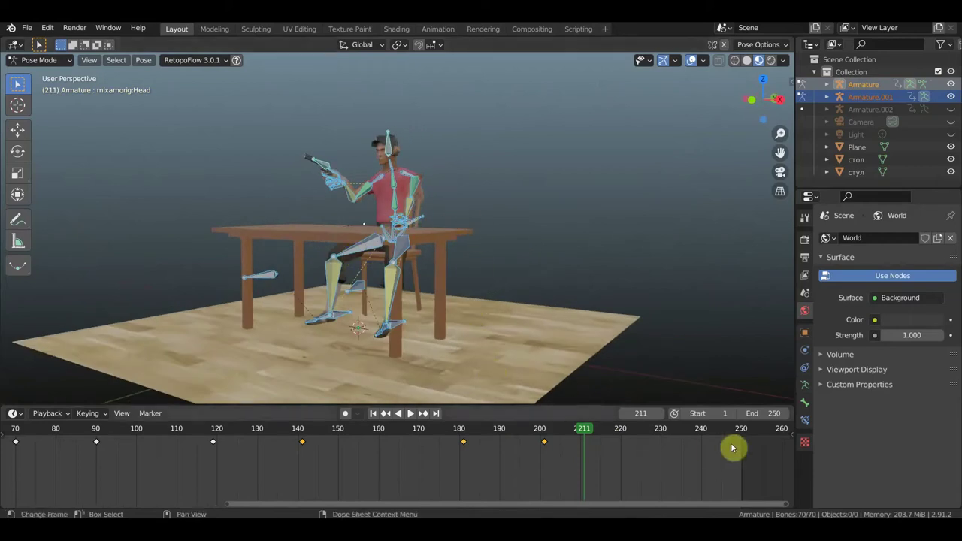
pyautogui.click(763, 411)
pyautogui.write('400')
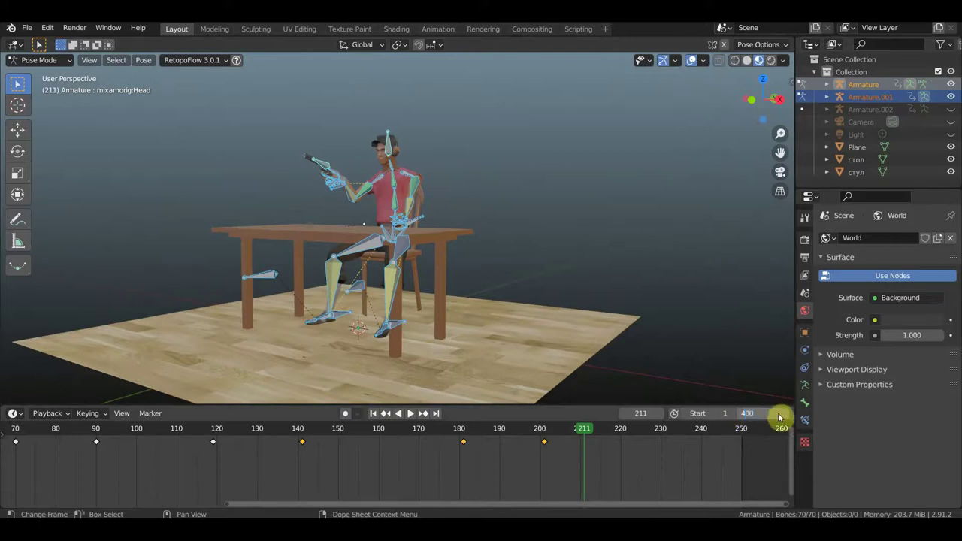
pyautogui.press('Return')
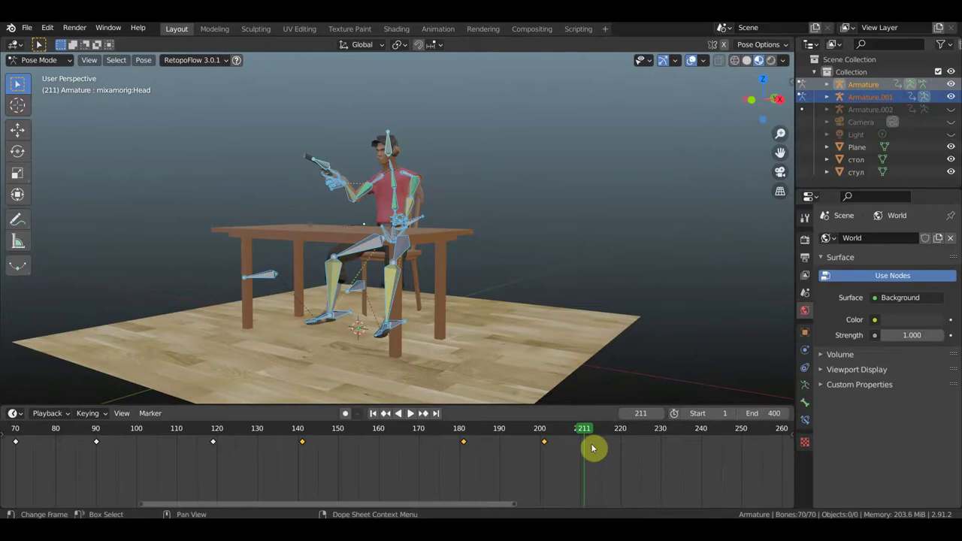
# Play from frame 180, then stop at frame 240 and view the character from the side.
pyautogui.moveTo(585, 431); pyautogui.dragTo(468, 433)
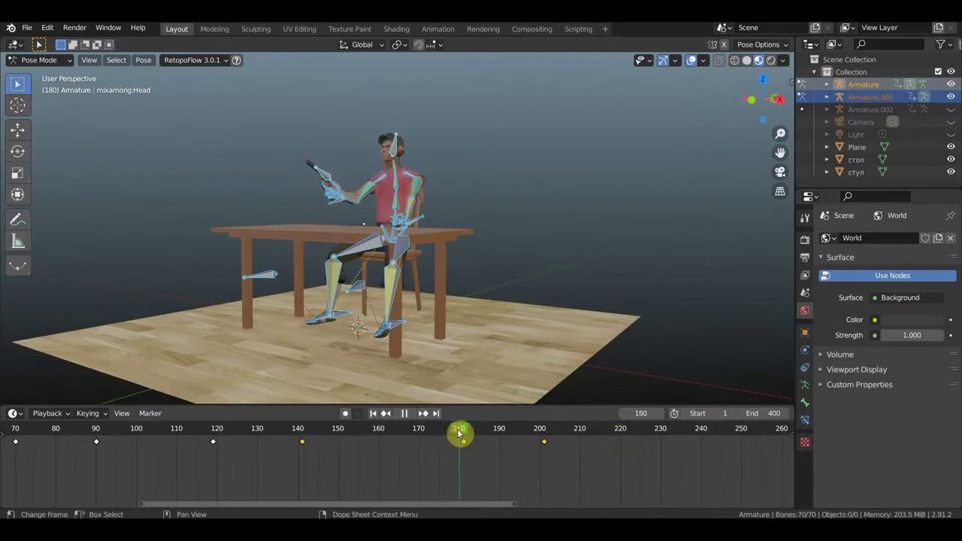
pyautogui.moveTo(458, 432); pyautogui.dragTo(458, 434)
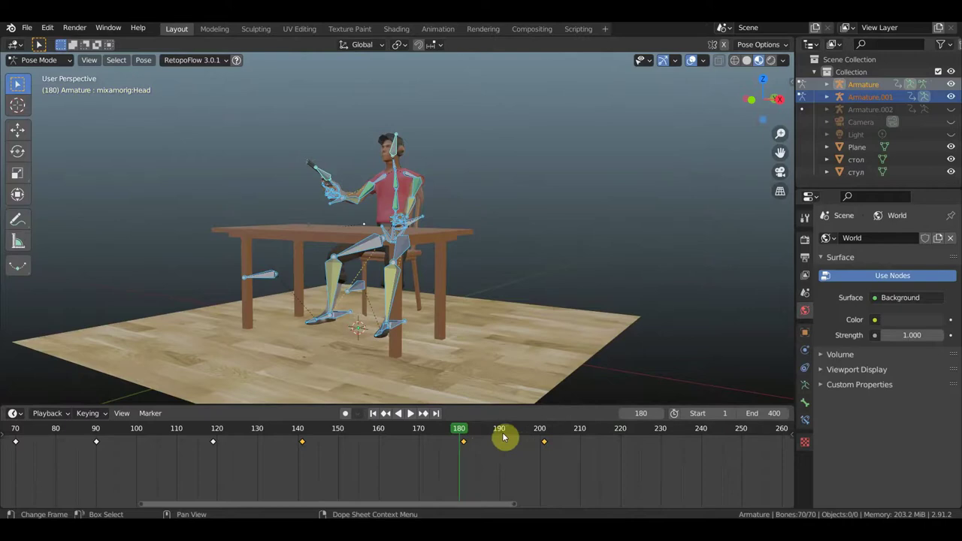
pyautogui.press('space')
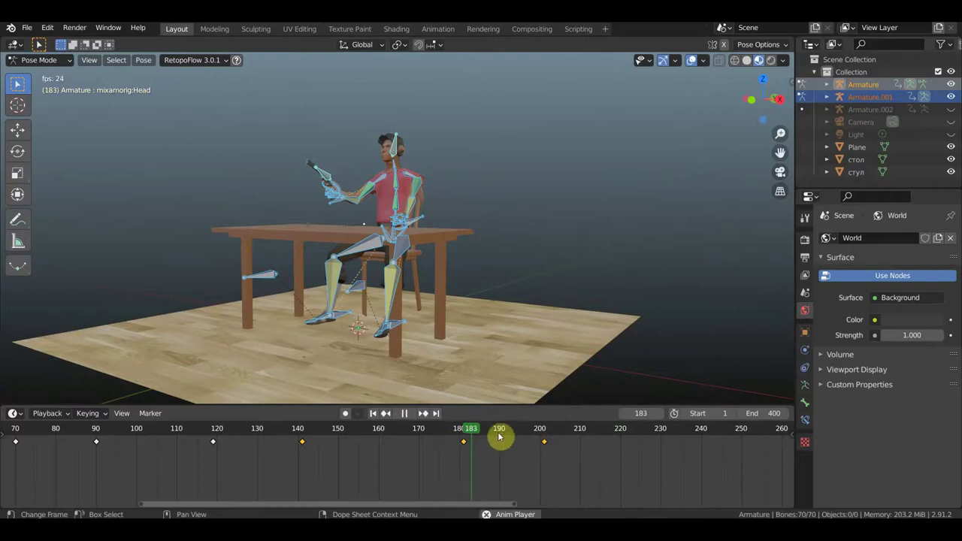
pyautogui.press('space')
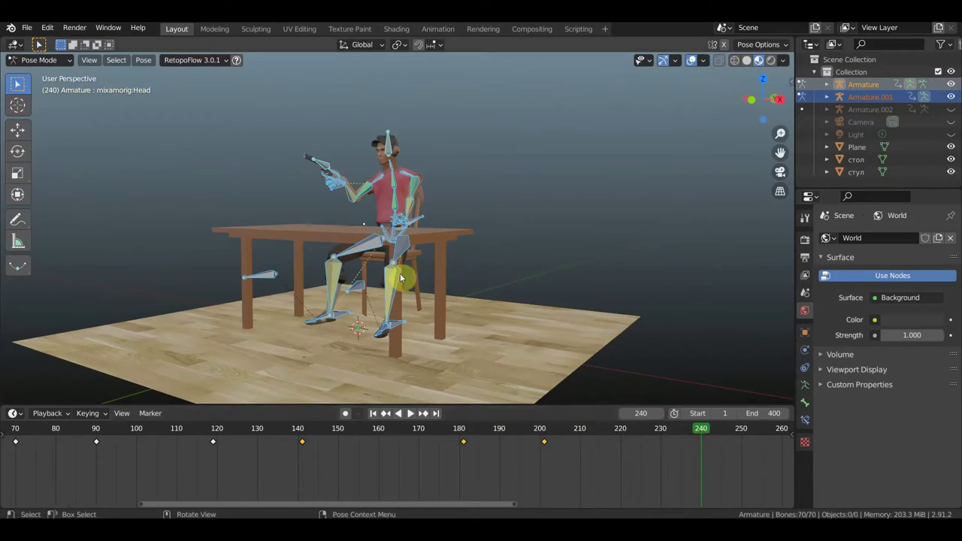
pyautogui.moveTo(425, 278); pyautogui.dragTo(579, 269, button='middle')
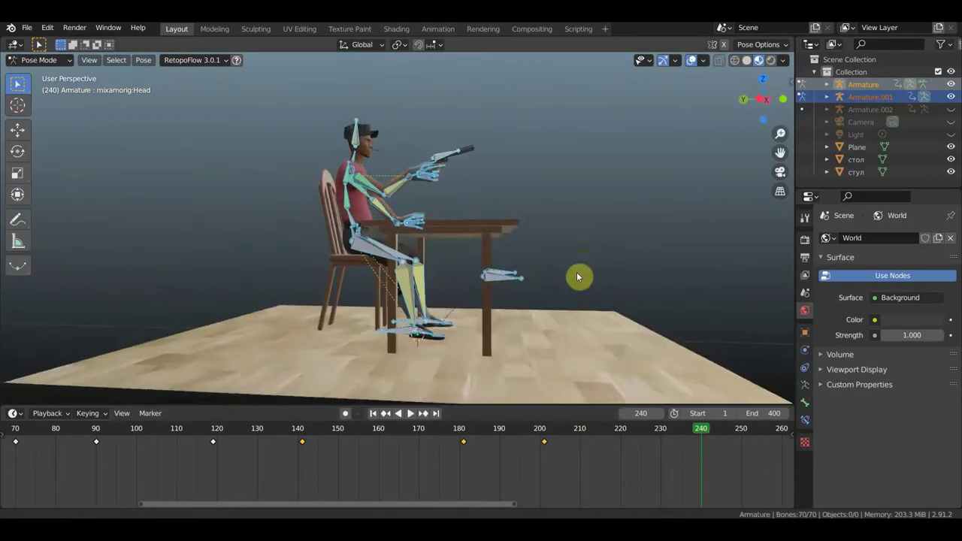
pyautogui.scroll(2, 556, 301)
pyautogui.scroll(3, 519, 293)
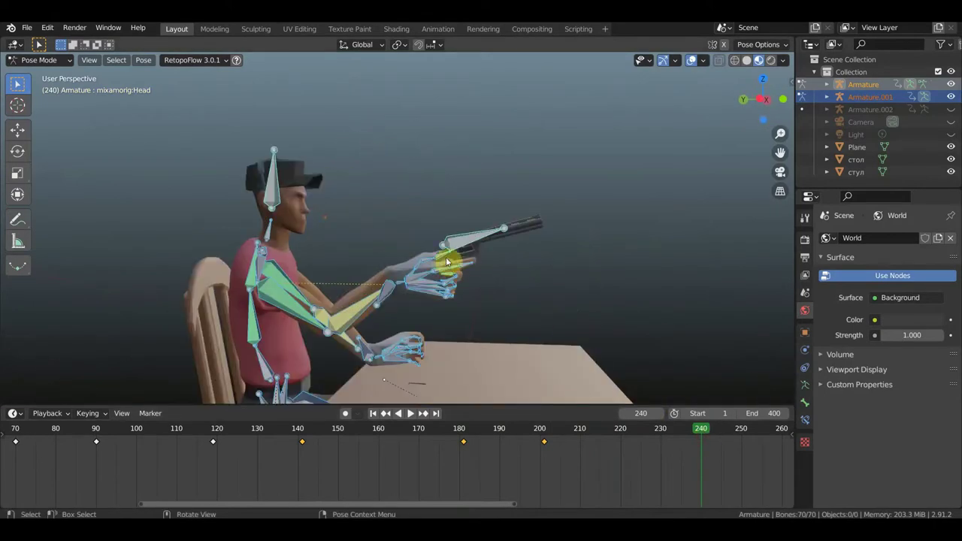
# In side orthographic view, rotate and lift the gun forearm at frame 240.
pyautogui.moveTo(445, 262); pyautogui.dragTo(381, 244, button='middle')
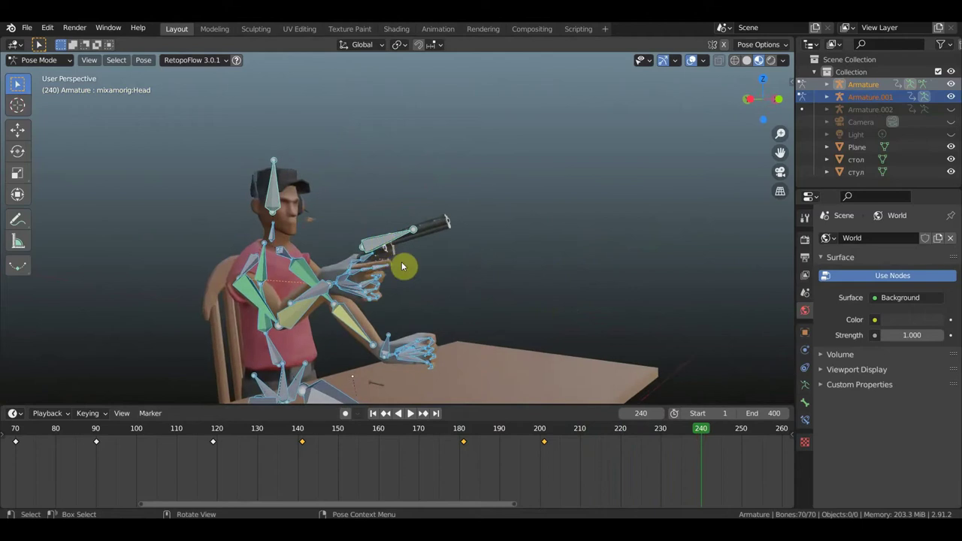
pyautogui.click(400, 266)
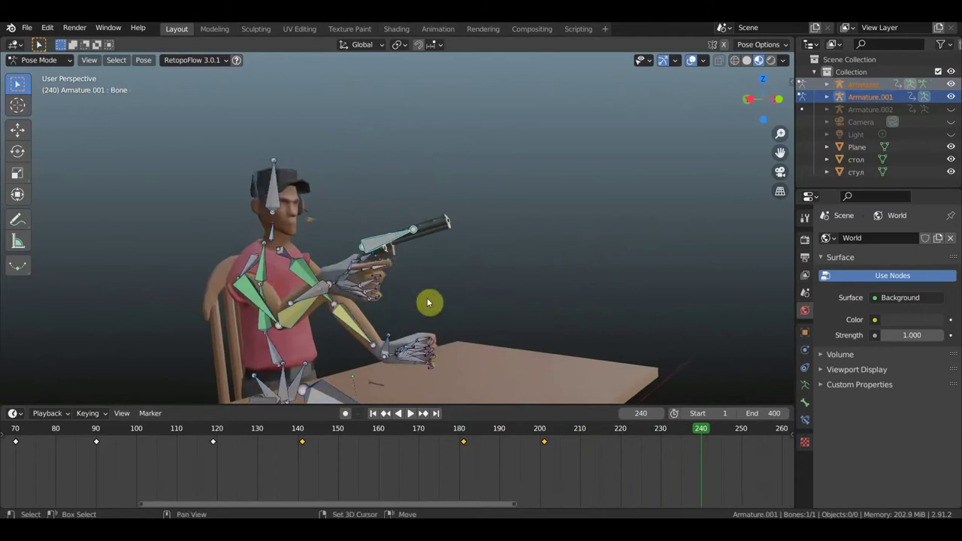
pyautogui.moveTo(492, 292)
pyautogui.mouseDown(button='middle')
pyautogui.moveTo(532, 284)
pyautogui.moveTo(523, 281)
pyautogui.mouseUp(button='middle')
pyautogui.press('KP_3')
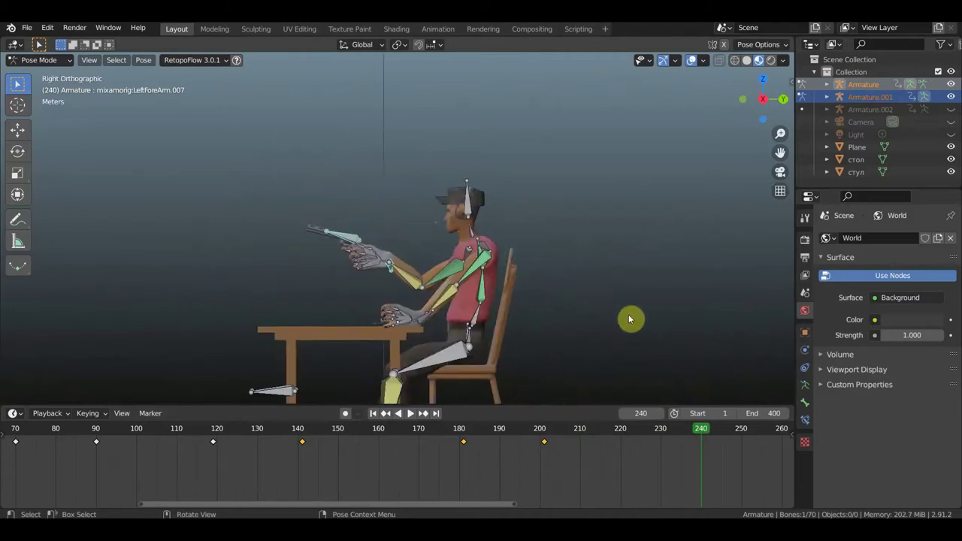
pyautogui.press('r')
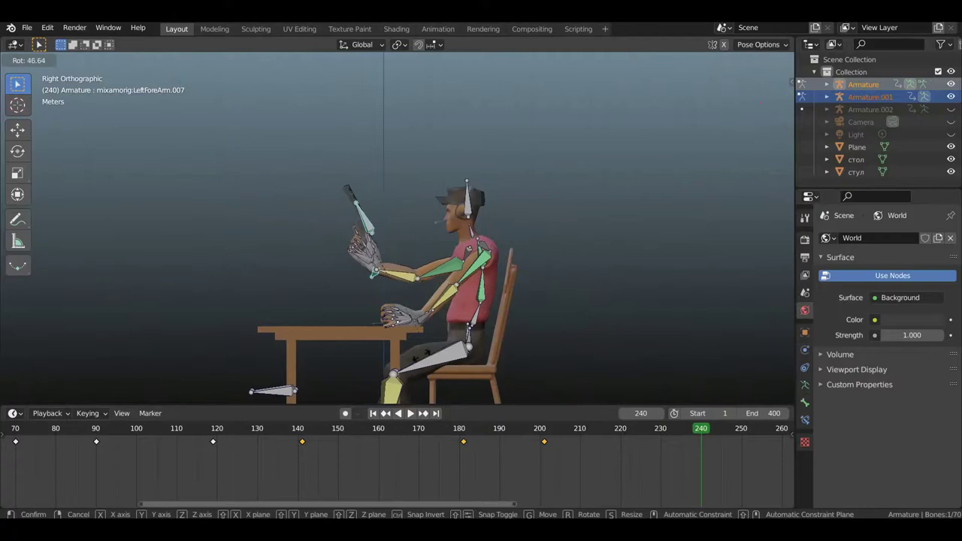
pyautogui.click(395, 351)
pyautogui.press('g')
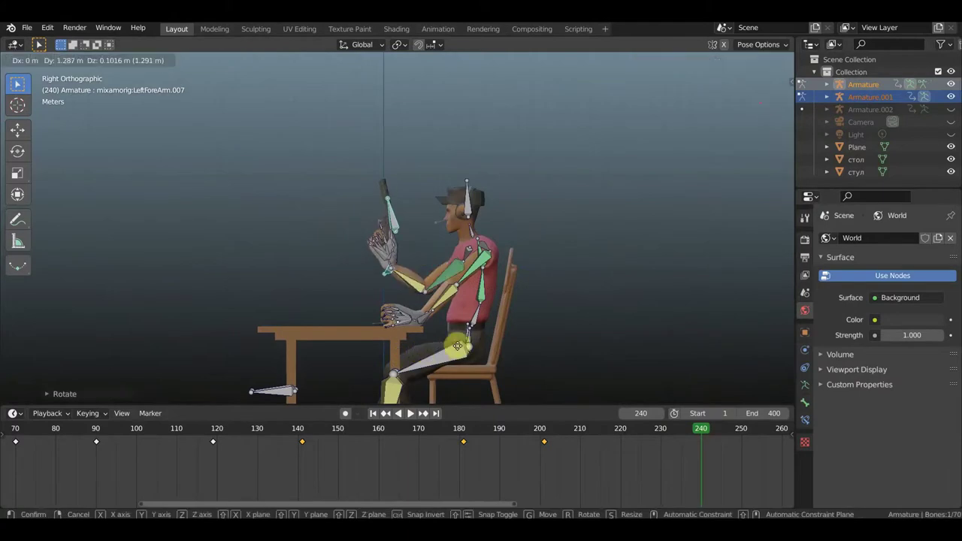
pyautogui.click(628, 355)
# Rotate and move the forearm further so the revolver hand nears the face.
pyautogui.press('r')
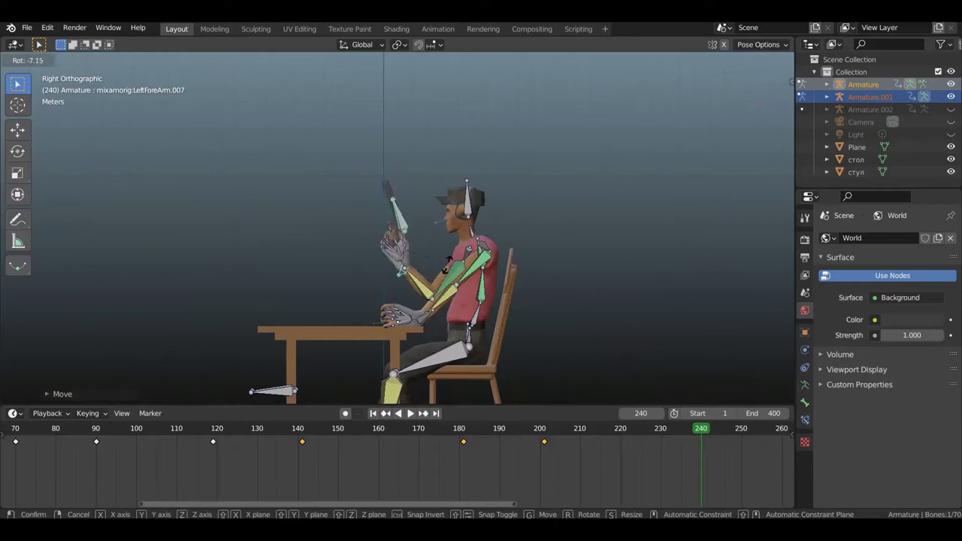
pyautogui.click(515, 341)
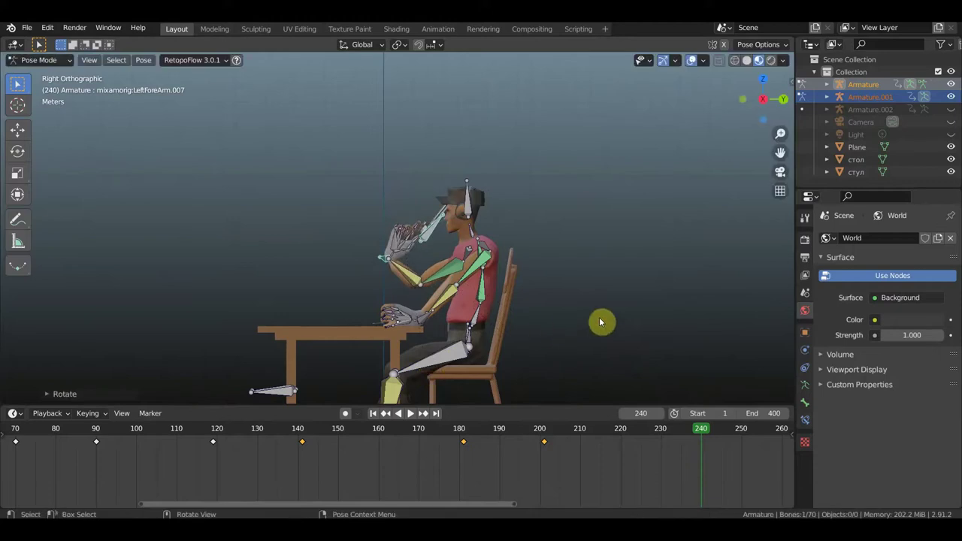
pyautogui.press('g')
pyautogui.click(598, 338)
pyautogui.moveTo(601, 337)
pyautogui.mouseDown(button='middle')
pyautogui.moveTo(721, 339)
pyautogui.moveTo(664, 340)
pyautogui.mouseUp(button='middle')
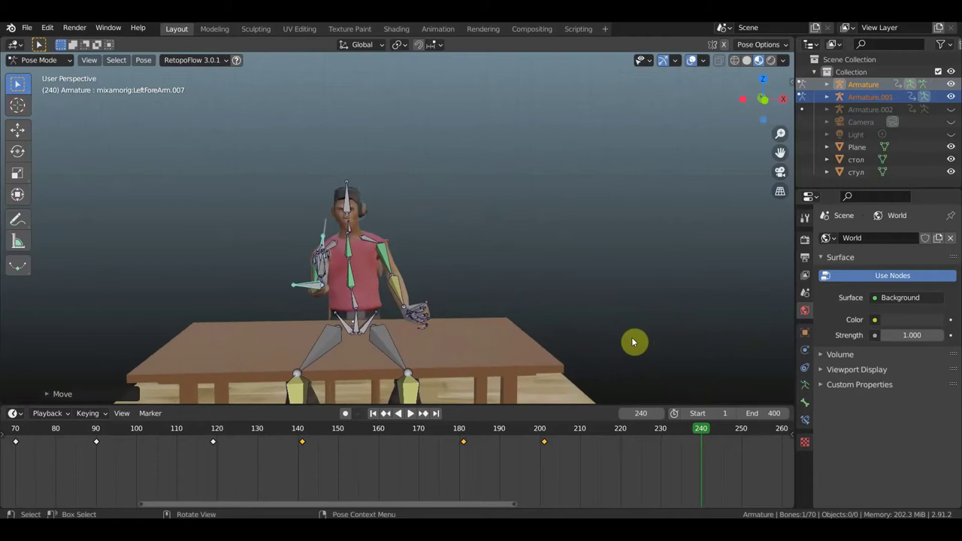
pyautogui.press('r')
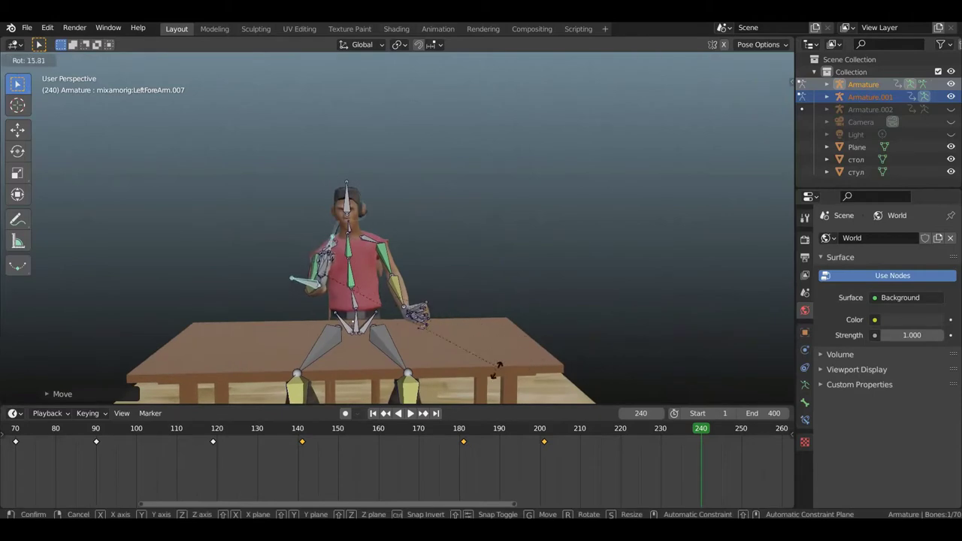
pyautogui.click(451, 370)
pyautogui.moveTo(442, 376)
pyautogui.mouseDown(button='middle')
pyautogui.moveTo(648, 366)
pyautogui.moveTo(613, 348)
pyautogui.mouseUp(button='middle')
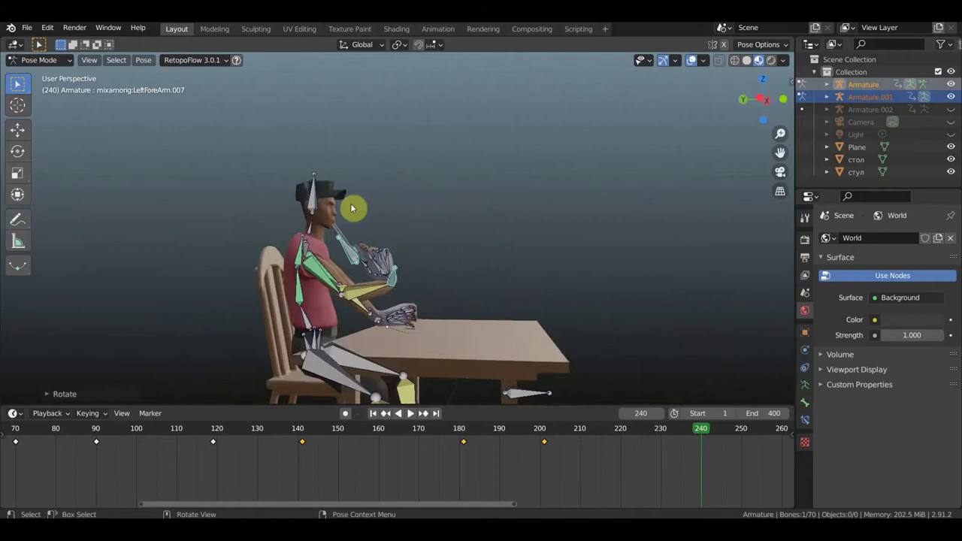
pyautogui.scroll(3, 340, 197)
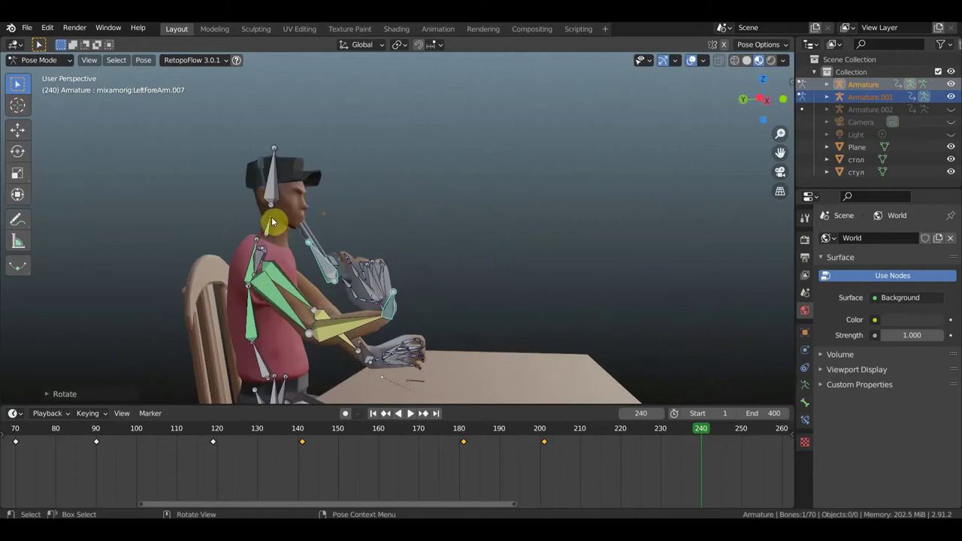
# Tilt the neck and head back in side orthographic view.
pyautogui.press('KP_3')
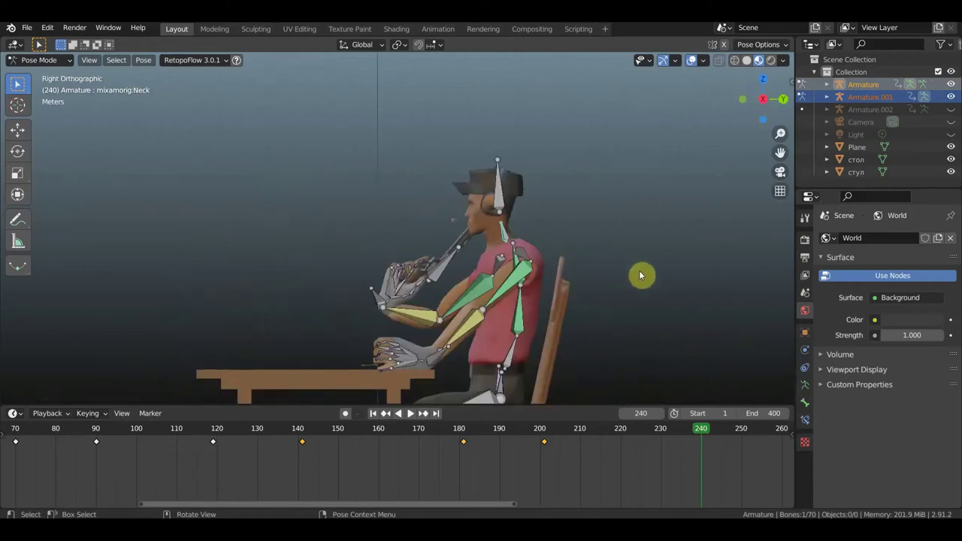
pyautogui.press('r')
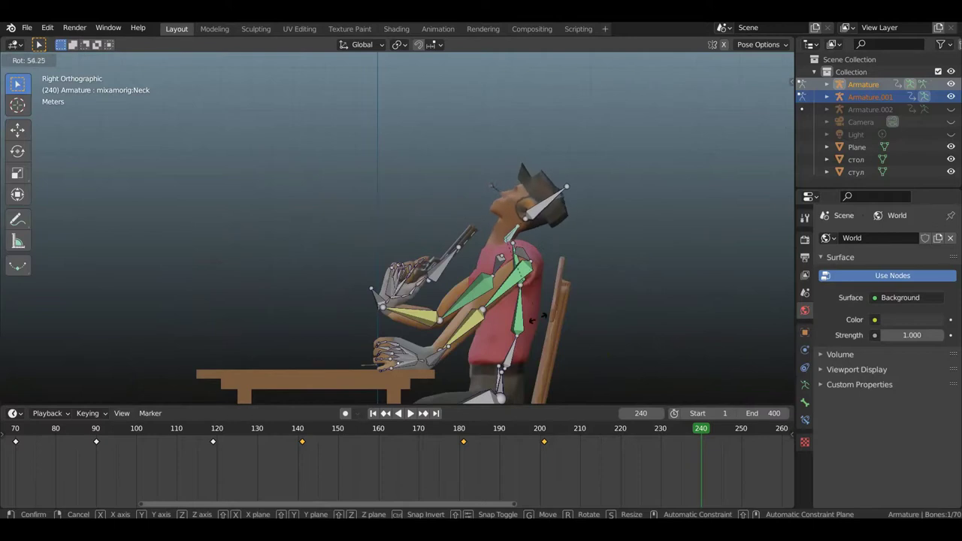
pyautogui.click(530, 306)
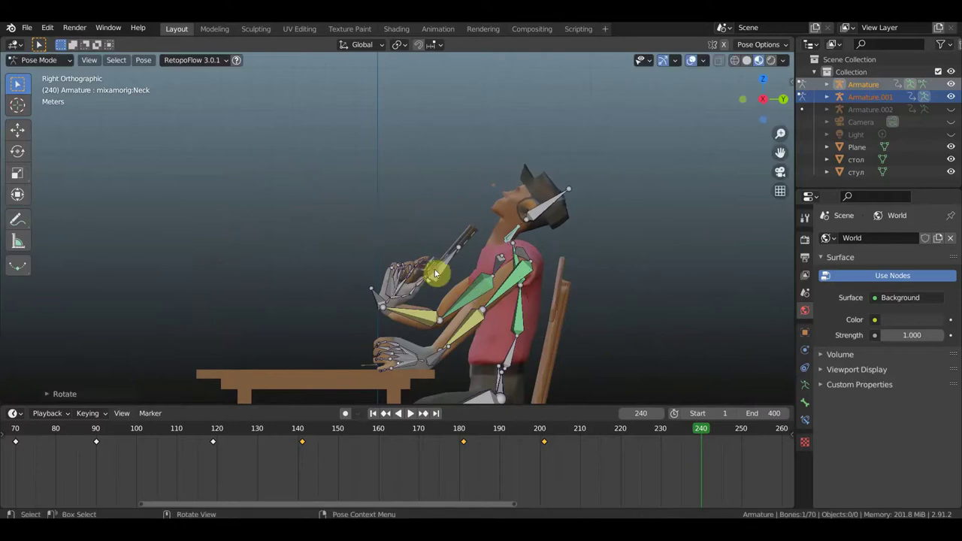
pyautogui.moveTo(397, 290); pyautogui.dragTo(295, 300, button='middle')
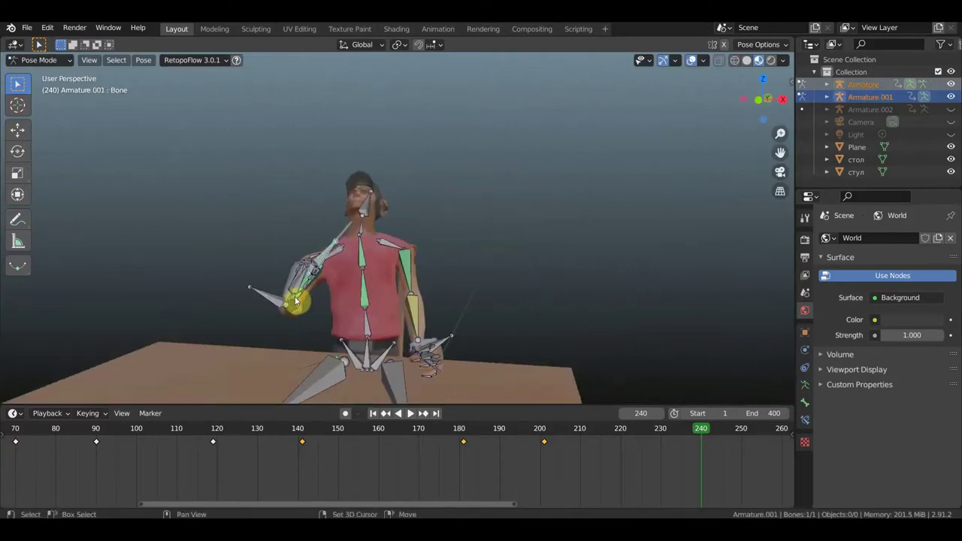
pyautogui.moveTo(620, 290)
pyautogui.mouseDown(button='middle')
pyautogui.moveTo(515, 273)
pyautogui.moveTo(609, 275)
pyautogui.mouseUp(button='middle')
# Move the forearm so the gun hand sits just below the chin.
pyautogui.press('g')
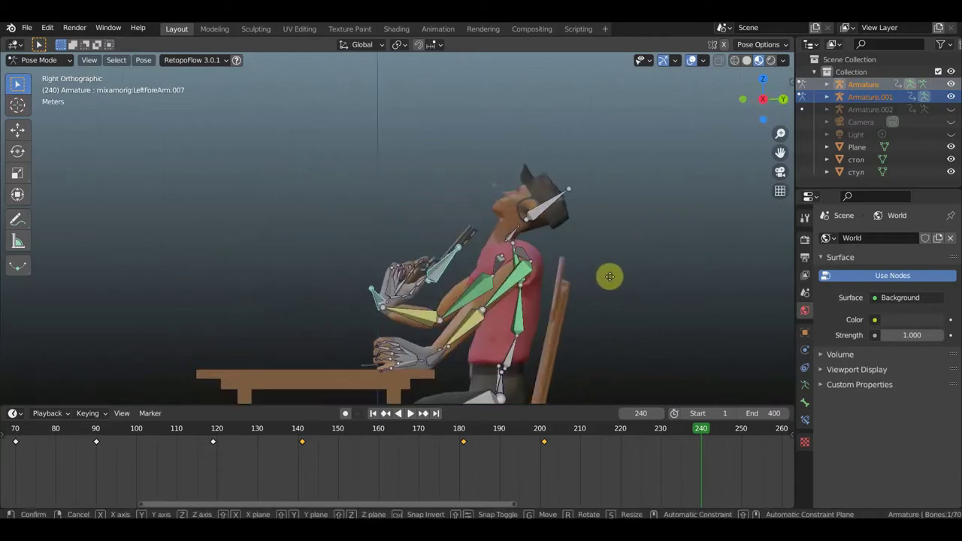
pyautogui.click(625, 269)
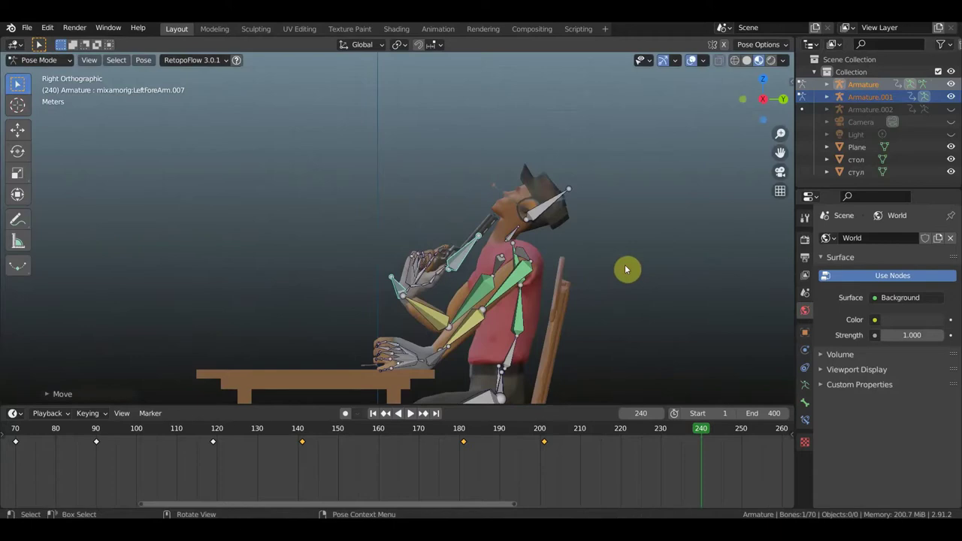
pyautogui.moveTo(601, 278); pyautogui.dragTo(733, 287, button='middle')
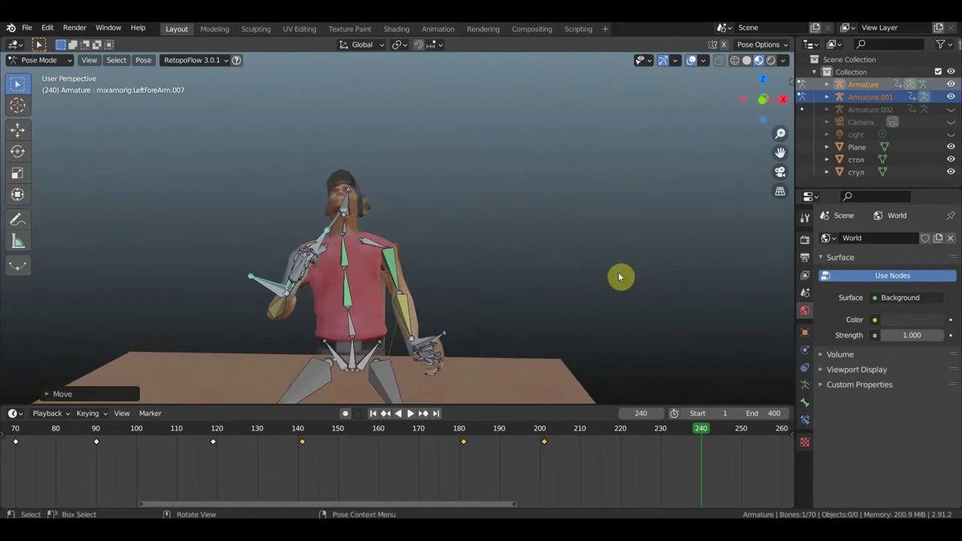
# Rotate and reposition the left forearm to bring the revolver toward the head.
pyautogui.press('r')
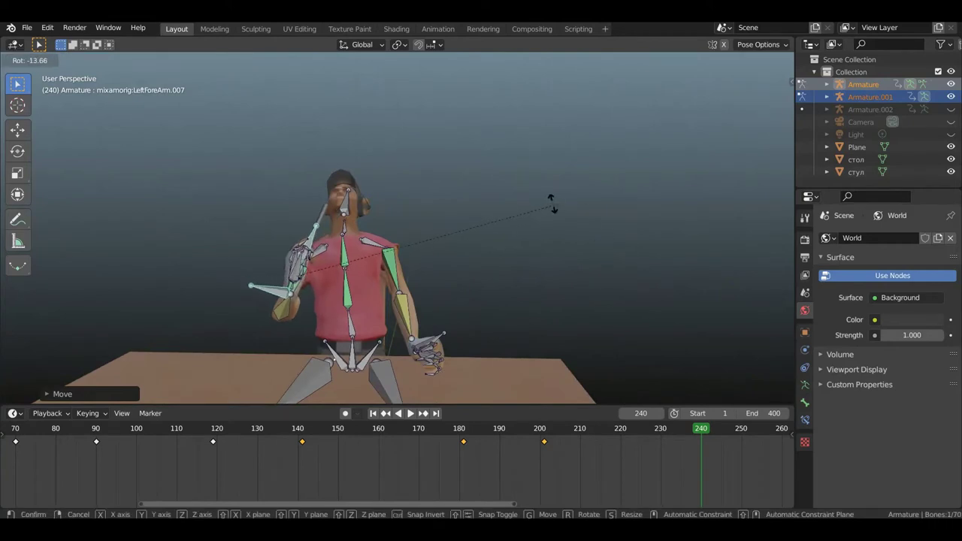
pyautogui.click(538, 213)
pyautogui.press('g')
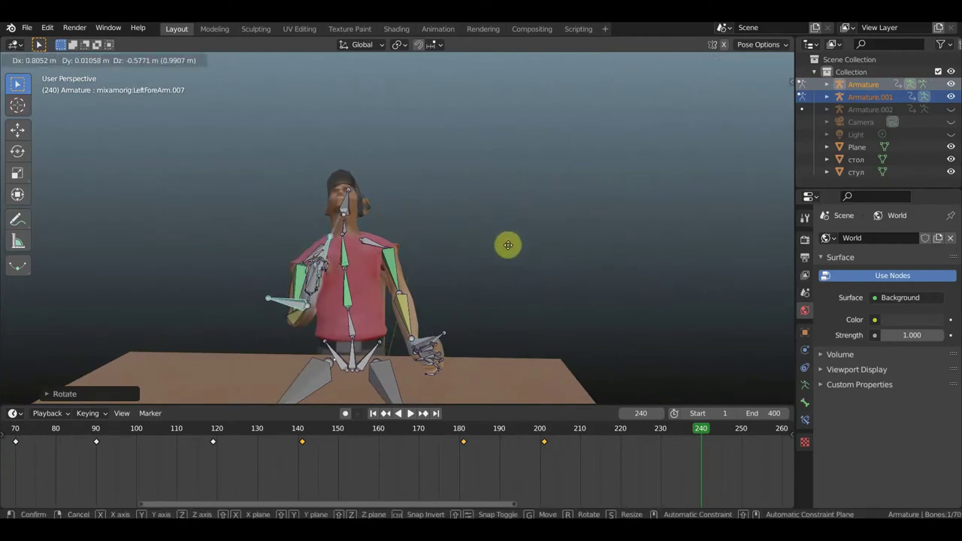
pyautogui.click(509, 245)
pyautogui.moveTo(554, 258)
pyautogui.mouseDown(button='middle')
pyautogui.moveTo(673, 259)
pyautogui.moveTo(598, 251)
pyautogui.mouseUp(button='middle')
pyautogui.press('g')
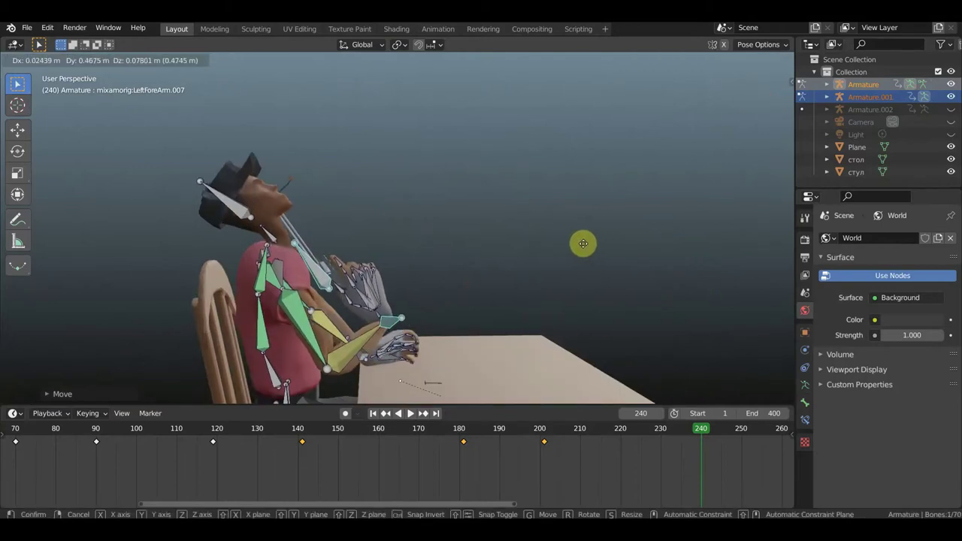
pyautogui.click(584, 248)
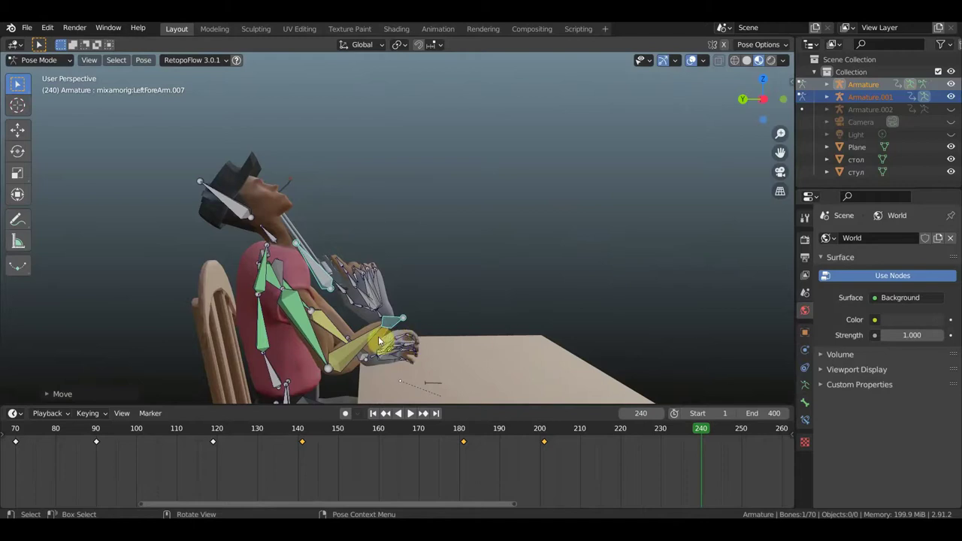
# Rotate the LeftArm.003 upper arm bone to angle the barrel under the chin.
pyautogui.click(331, 338)
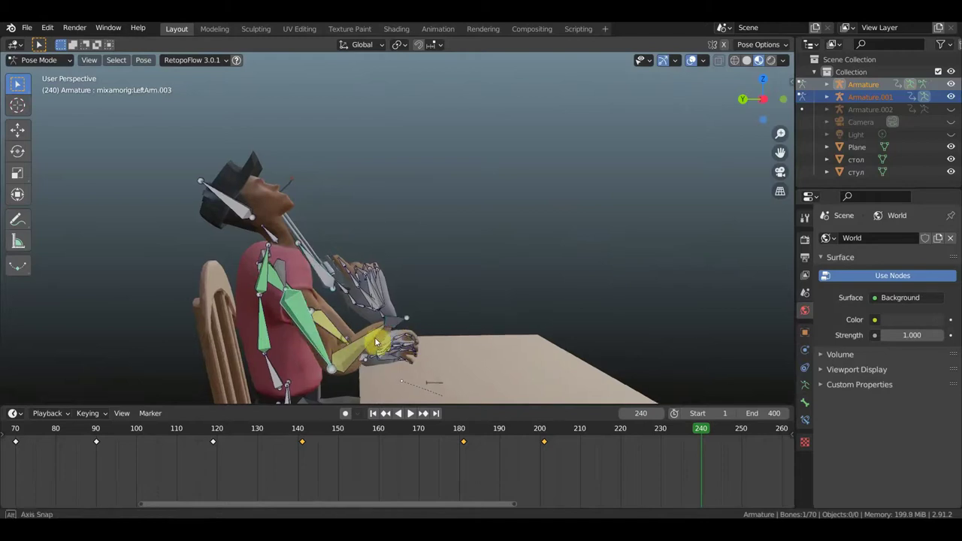
pyautogui.moveTo(338, 342); pyautogui.dragTo(558, 325, button='middle')
pyautogui.press('r')
pyautogui.click(616, 232)
pyautogui.moveTo(620, 233)
pyautogui.mouseDown(button='middle')
pyautogui.moveTo(441, 242)
pyautogui.moveTo(432, 275)
pyautogui.moveTo(367, 300)
pyautogui.moveTo(442, 278)
pyautogui.moveTo(365, 296)
pyautogui.moveTo(403, 281)
pyautogui.moveTo(259, 263)
pyautogui.moveTo(569, 137)
pyautogui.mouseUp(button='middle')
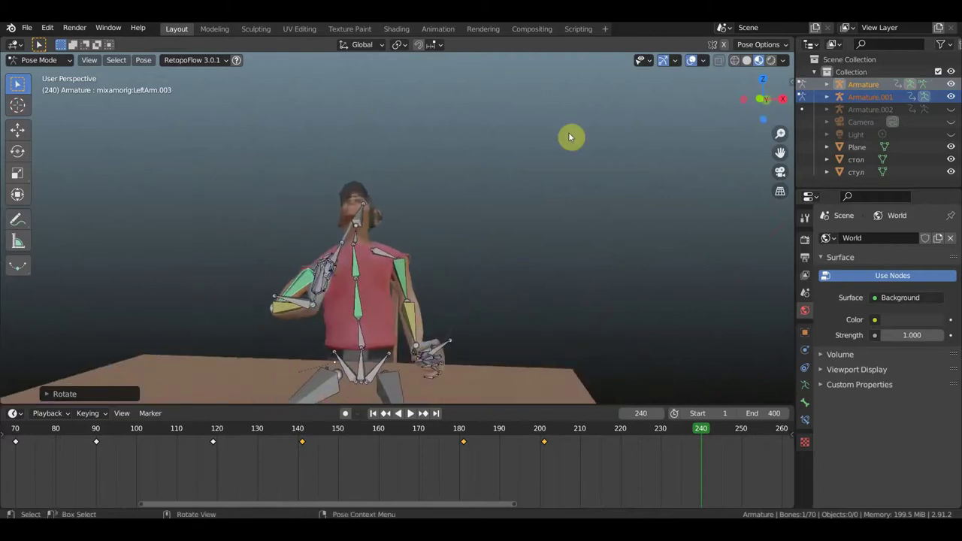
# Hide the bones to inspect the mesh pose, then show them again.
pyautogui.click(692, 60)
pyautogui.moveTo(568, 212)
pyautogui.mouseDown(button='middle')
pyautogui.moveTo(654, 213)
pyautogui.moveTo(557, 223)
pyautogui.mouseUp(button='middle')
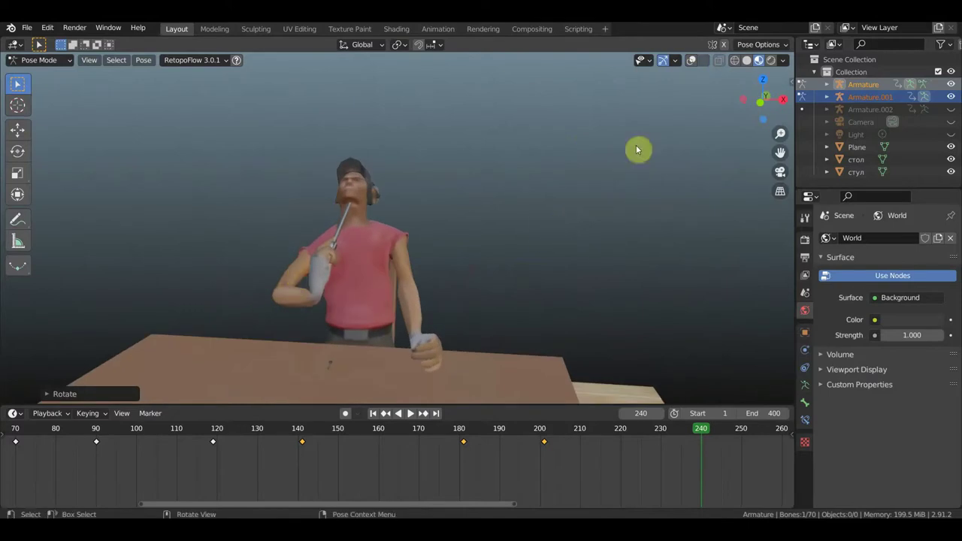
pyautogui.click(690, 60)
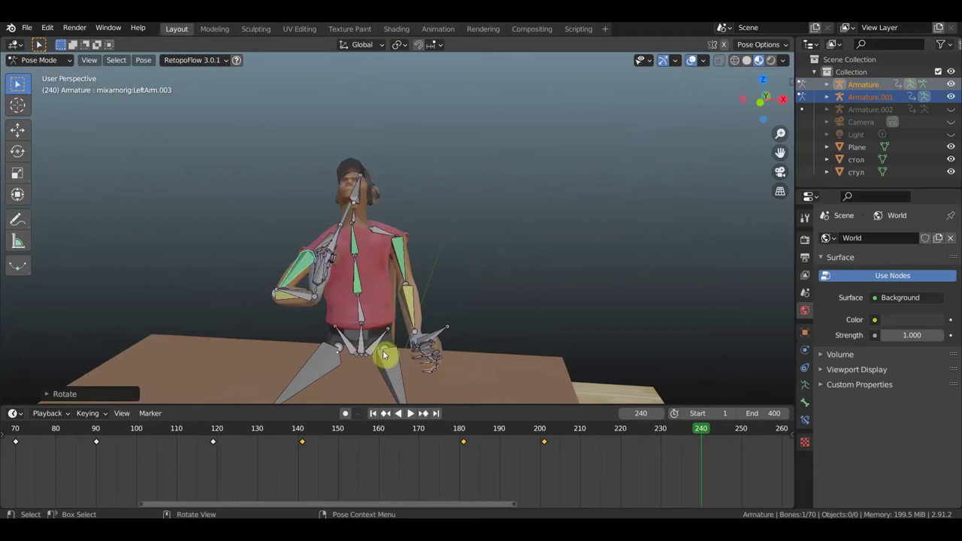
pyautogui.moveTo(491, 153); pyautogui.dragTo(320, 258, button='middle')
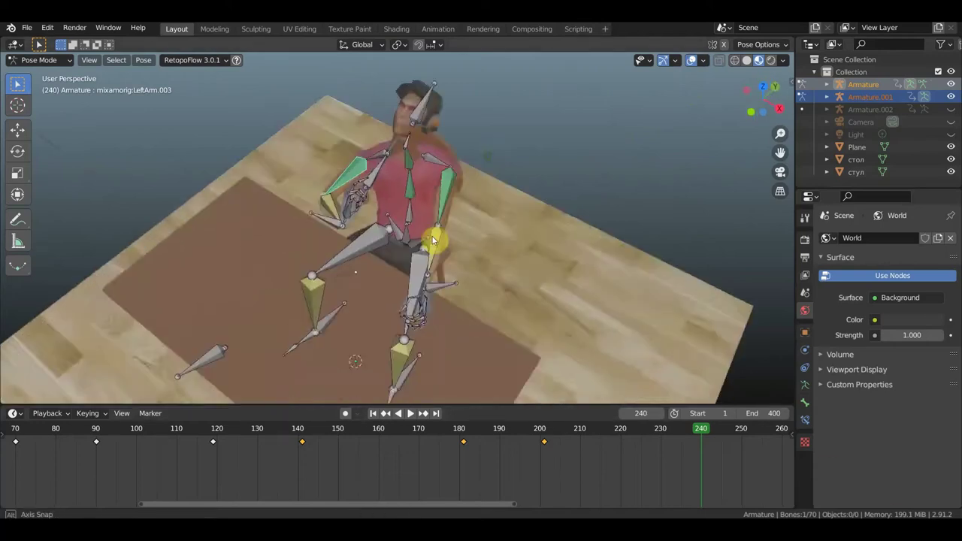
# Move and rotate the hand bone off the table toward the revolver.
pyautogui.moveTo(403, 260); pyautogui.dragTo(439, 153, button='middle')
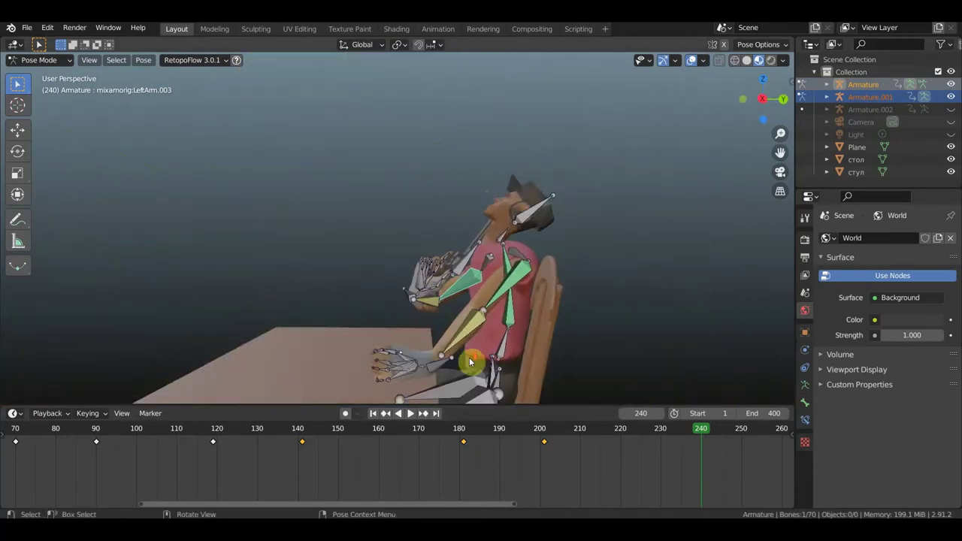
pyautogui.moveTo(469, 357); pyautogui.dragTo(440, 361, button='middle')
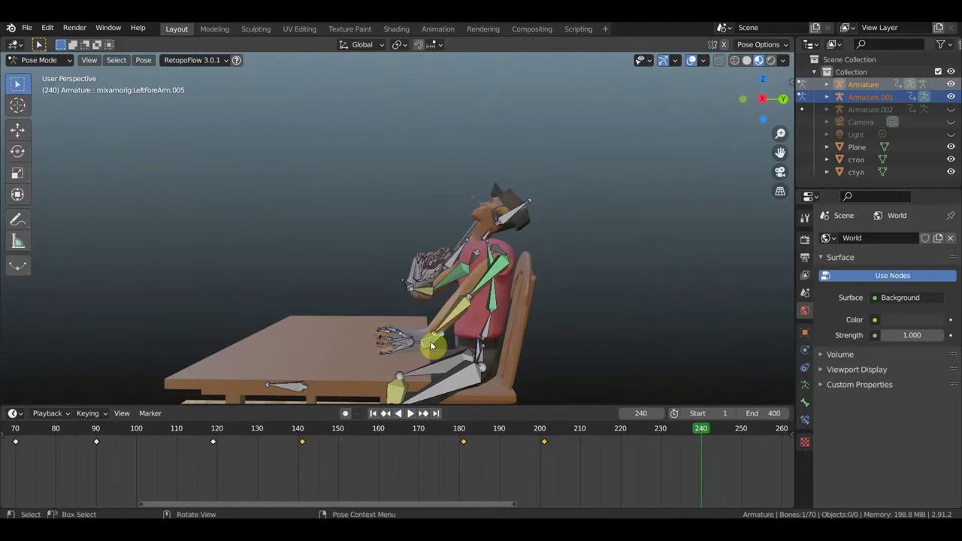
pyautogui.press('g')
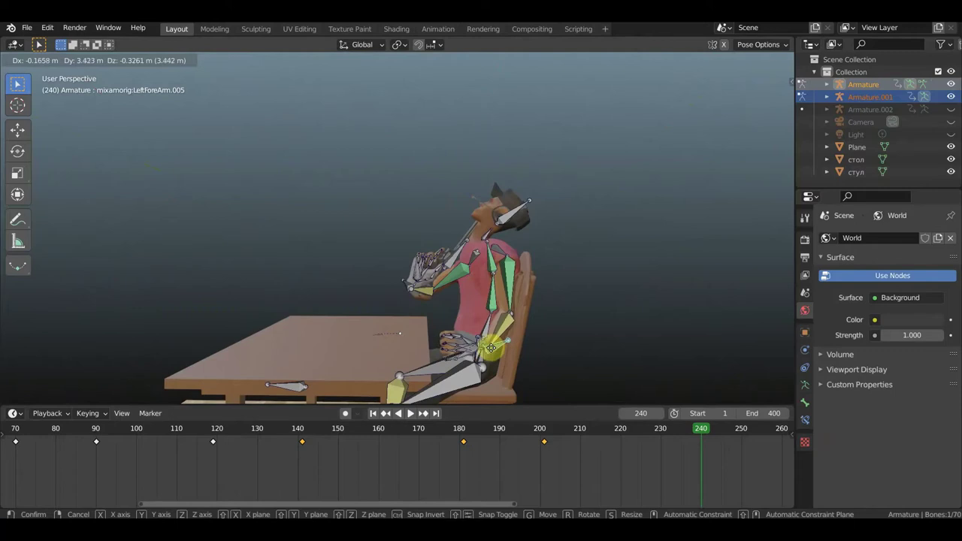
pyautogui.click(489, 344)
pyautogui.press('r')
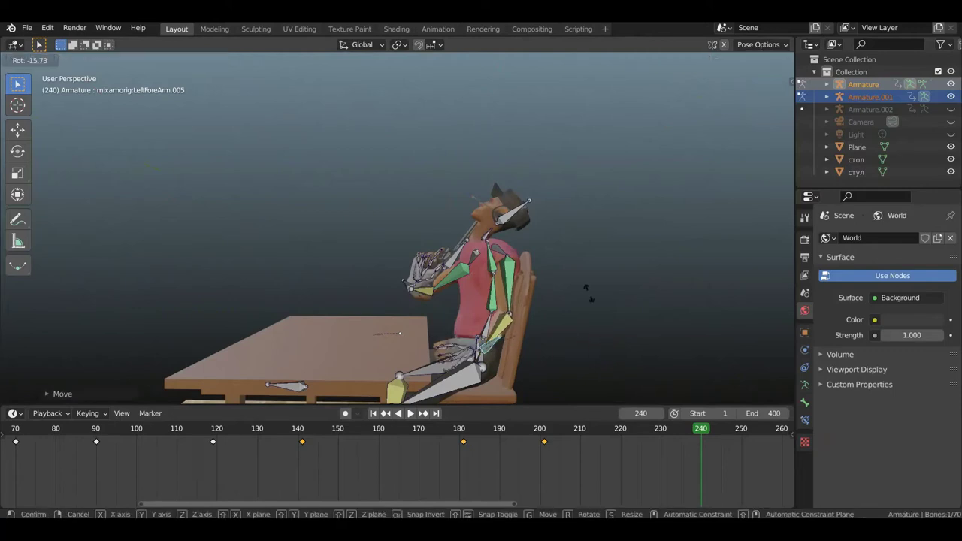
pyautogui.moveTo(565, 282); pyautogui.dragTo(697, 305, button='middle')
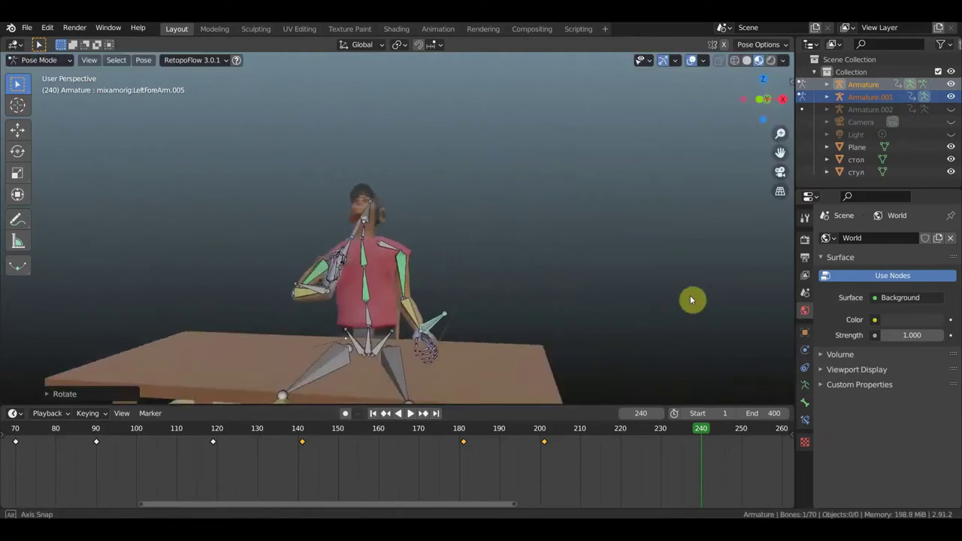
pyautogui.click(474, 388)
pyautogui.press('g')
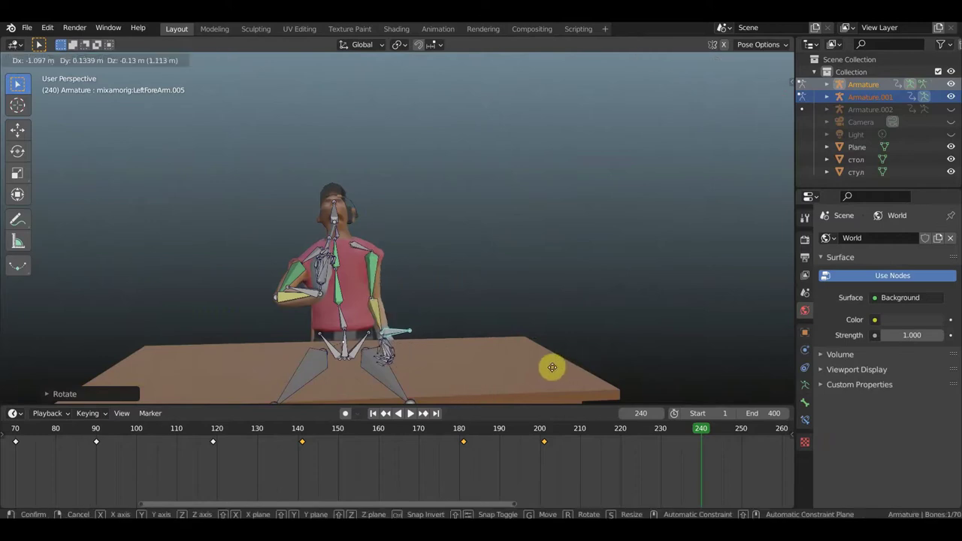
pyautogui.click(432, 304)
# Rotate the LeftArm.002 upper arm bone to lift that arm.
pyautogui.click(375, 263)
pyautogui.moveTo(391, 263)
pyautogui.mouseDown(button='middle')
pyautogui.moveTo(481, 237)
pyautogui.moveTo(237, 106)
pyautogui.mouseUp(button='middle')
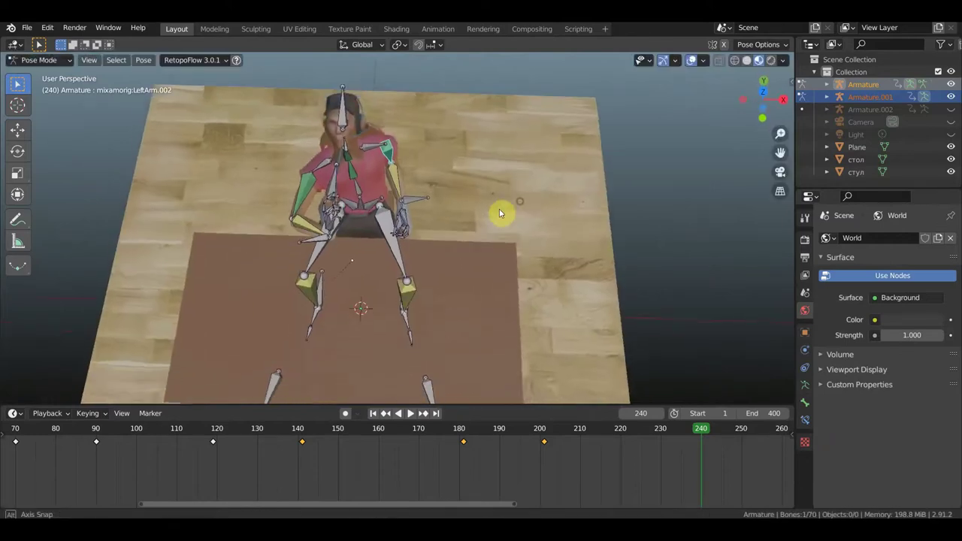
pyautogui.moveTo(584, 223); pyautogui.dragTo(552, 221, button='middle')
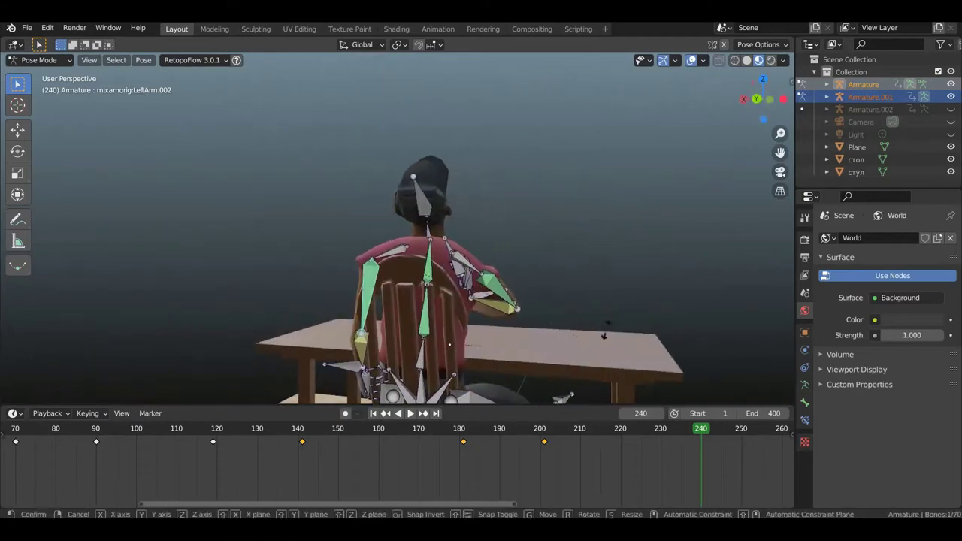
pyautogui.press('r')
pyautogui.click(451, 347)
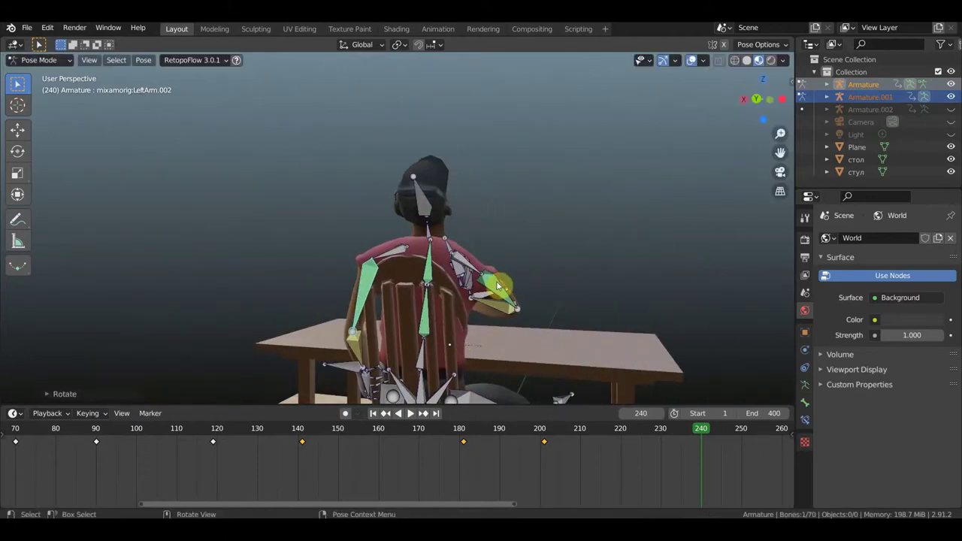
pyautogui.moveTo(500, 285); pyautogui.dragTo(300, 278, button='middle')
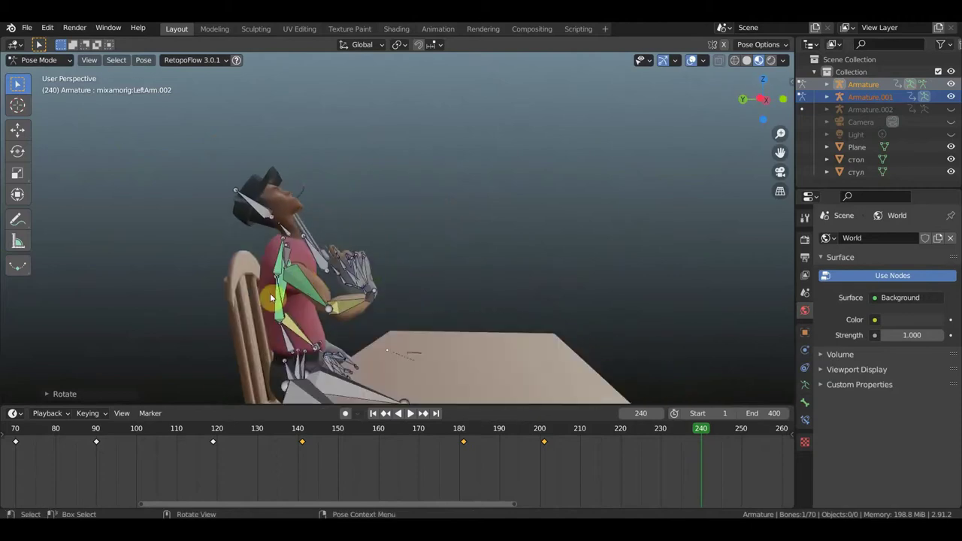
# Rotate the Spine bone so the upper body leans back.
pyautogui.click(285, 346)
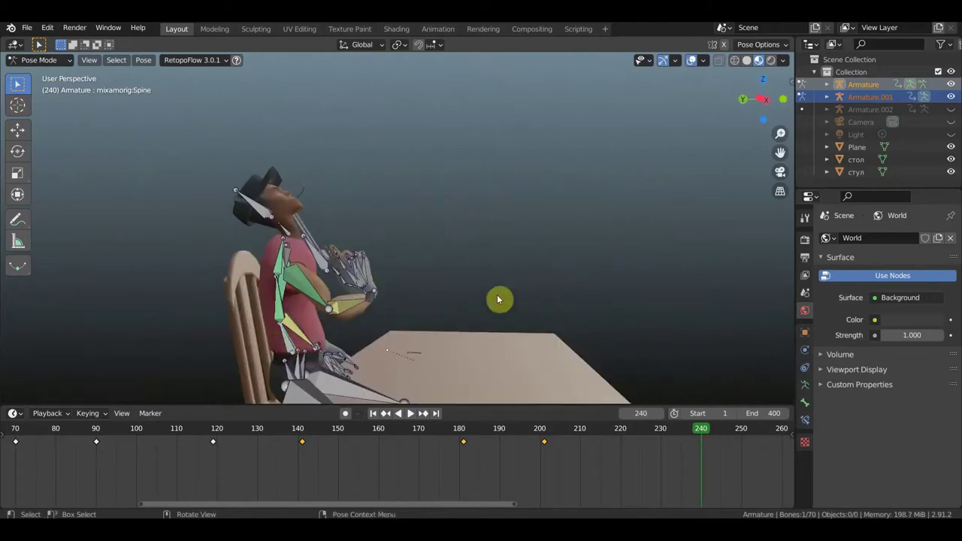
pyautogui.press('r')
pyautogui.click(375, 273)
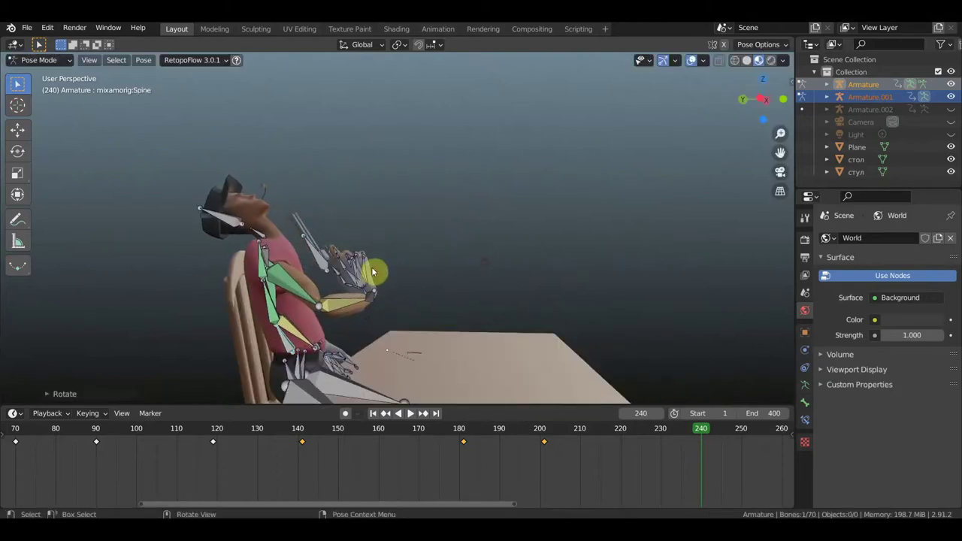
pyautogui.moveTo(350, 276)
pyautogui.mouseDown(button='middle')
pyautogui.moveTo(354, 262)
pyautogui.moveTo(223, 287)
pyautogui.moveTo(338, 258)
pyautogui.mouseUp(button='middle')
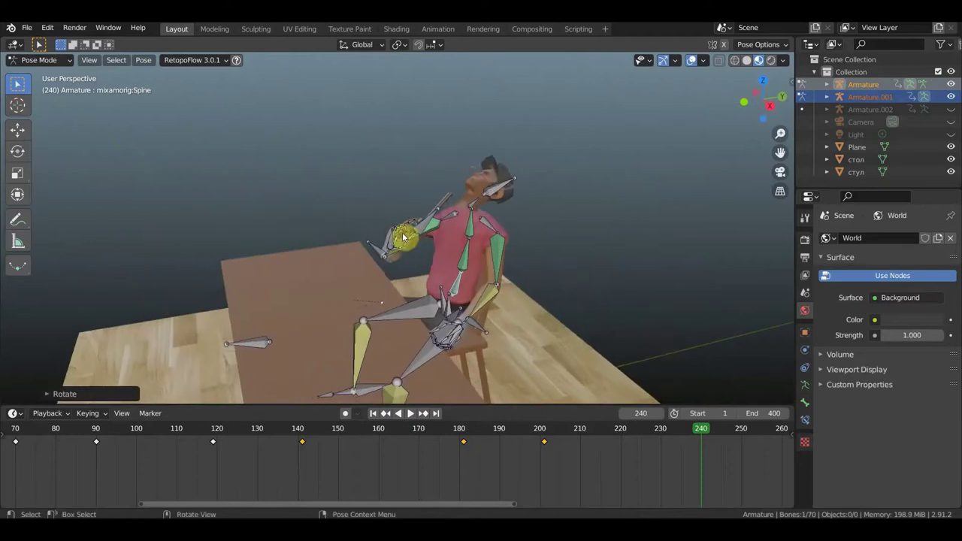
pyautogui.moveTo(408, 221); pyautogui.dragTo(422, 216, button='middle')
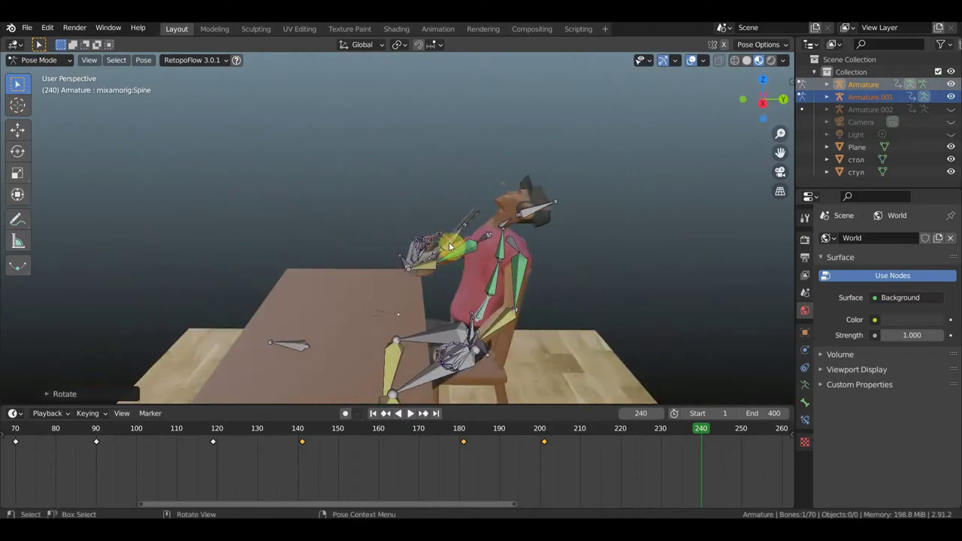
# Move the LeftForeArm.007 bone to place the gun hand higher and further right.
pyautogui.click(399, 257)
pyautogui.moveTo(400, 257)
pyautogui.mouseDown(button='middle')
pyautogui.moveTo(500, 258)
pyautogui.moveTo(350, 275)
pyautogui.mouseUp(button='middle')
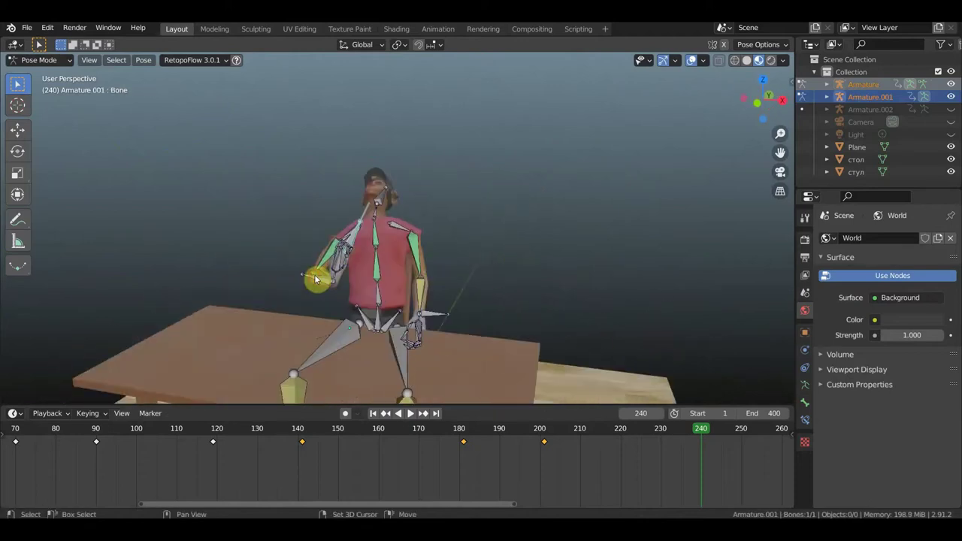
pyautogui.keyDown('shift'); pyautogui.click(321, 279); pyautogui.keyUp('shift')
pyautogui.press('g')
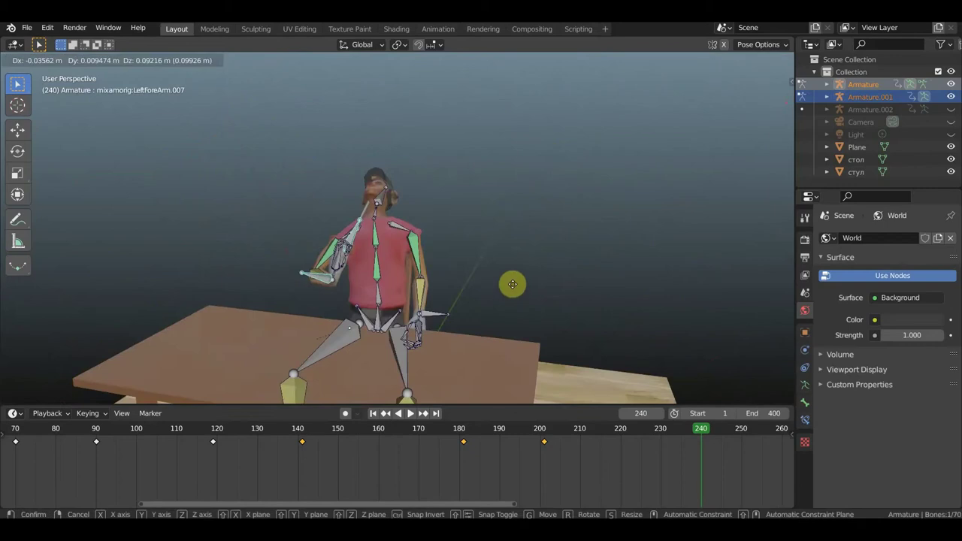
pyautogui.click(532, 283)
pyautogui.moveTo(532, 283)
pyautogui.mouseDown(button='middle')
pyautogui.moveTo(671, 287)
pyautogui.moveTo(562, 298)
pyautogui.moveTo(565, 281)
pyautogui.mouseUp(button='middle')
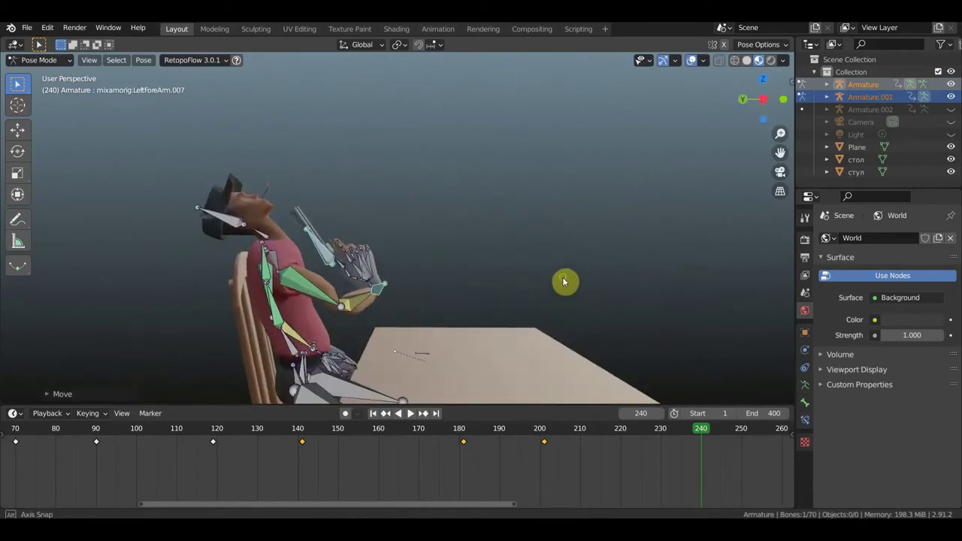
pyautogui.moveTo(511, 318)
pyautogui.mouseDown(button='middle')
pyautogui.moveTo(395, 356)
pyautogui.moveTo(369, 337)
pyautogui.mouseUp(button='middle')
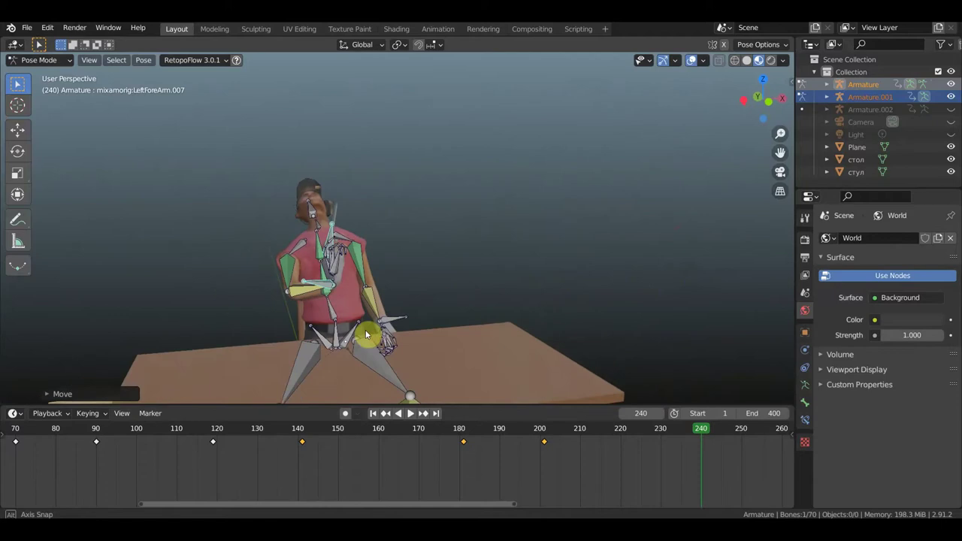
pyautogui.moveTo(489, 322)
pyautogui.mouseDown(button='middle')
pyautogui.moveTo(457, 303)
pyautogui.moveTo(489, 300)
pyautogui.mouseUp(button='middle')
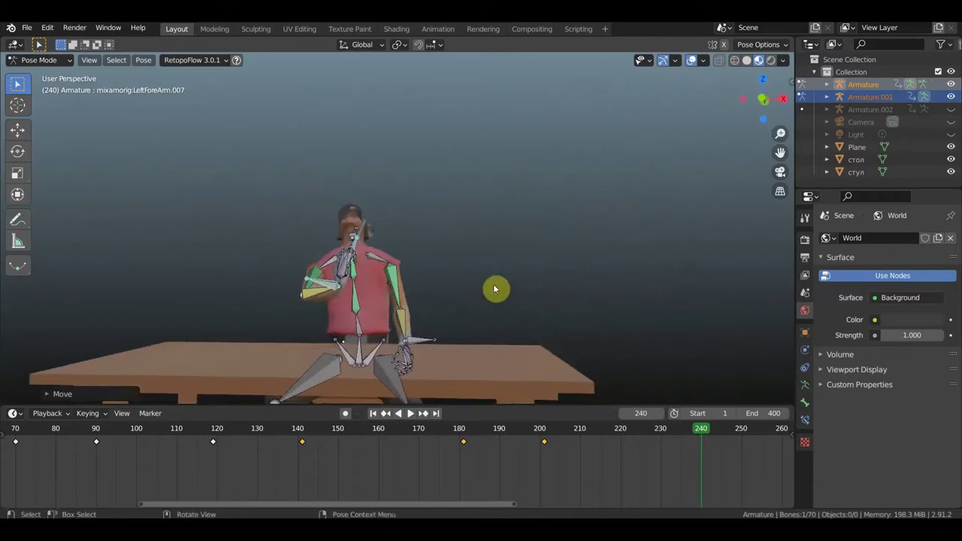
# Rotate and move the LeftForeArm.007 bone so the gun hand rests near the head.
pyautogui.press('r')
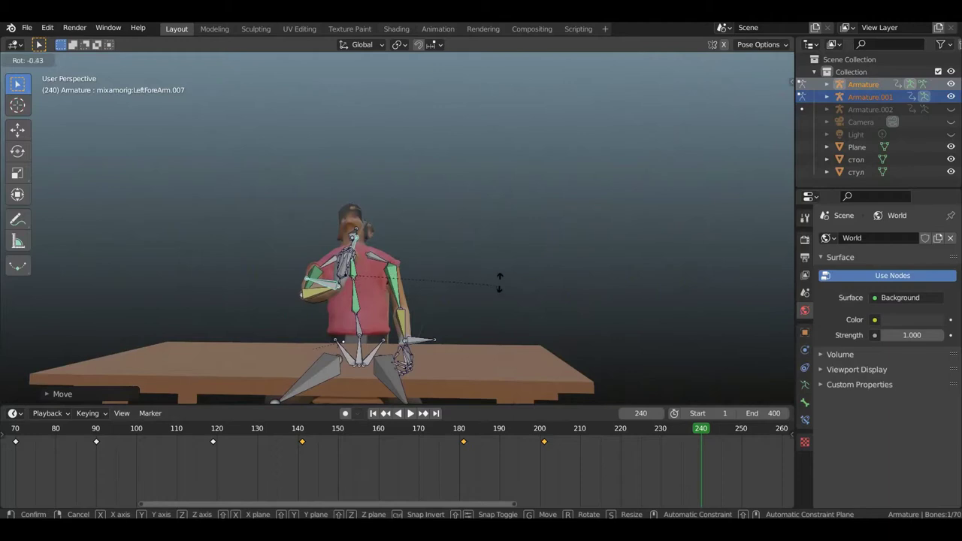
pyautogui.click(542, 241)
pyautogui.moveTo(543, 242); pyautogui.dragTo(615, 252, button='middle')
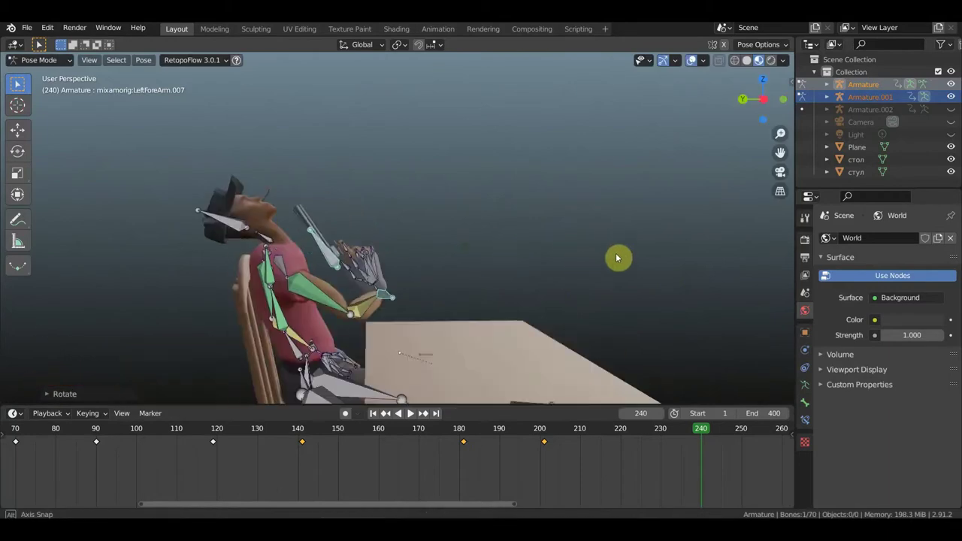
pyautogui.press('r')
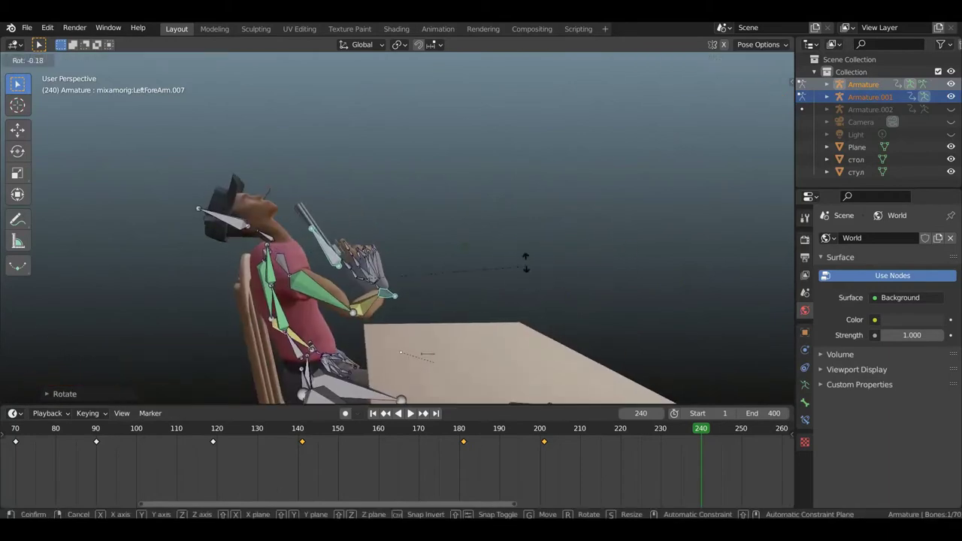
pyautogui.click(503, 241)
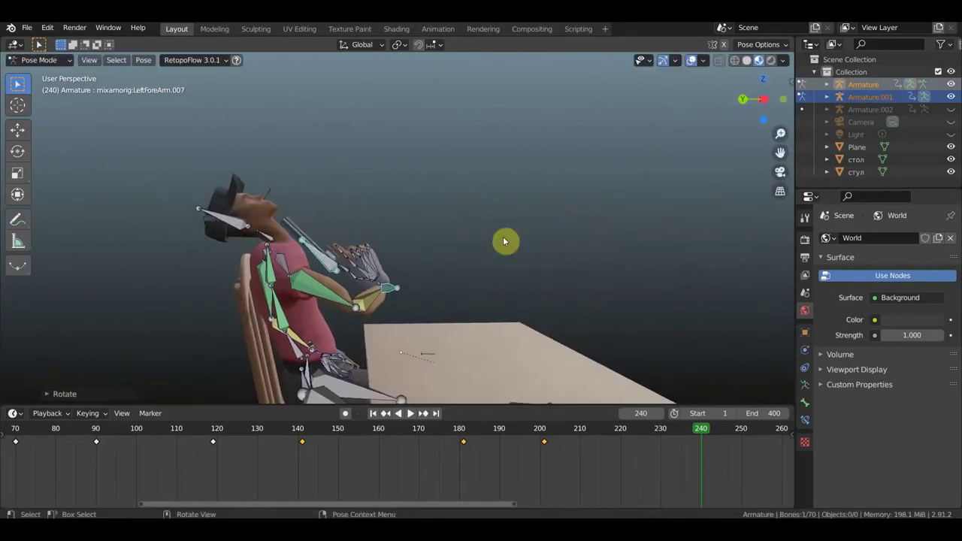
pyautogui.press('g')
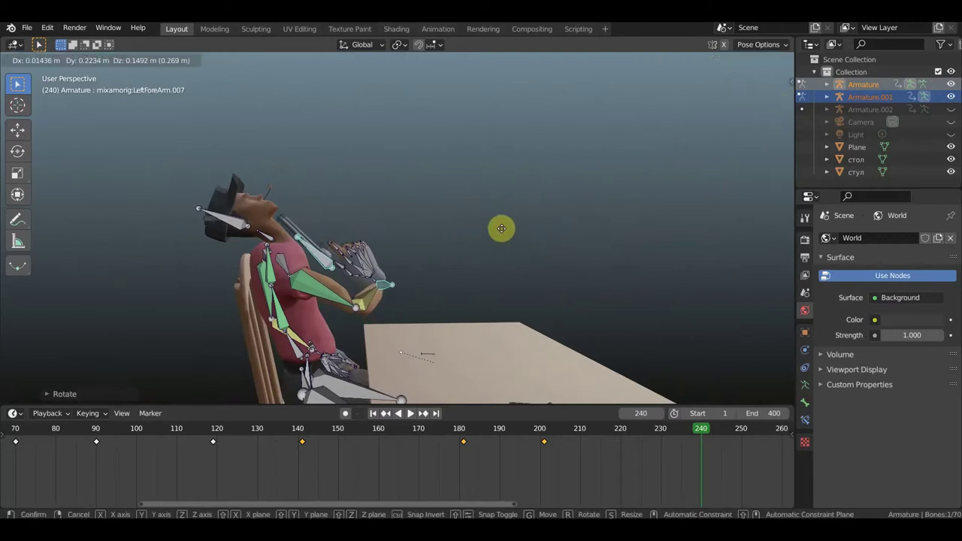
pyautogui.click(503, 245)
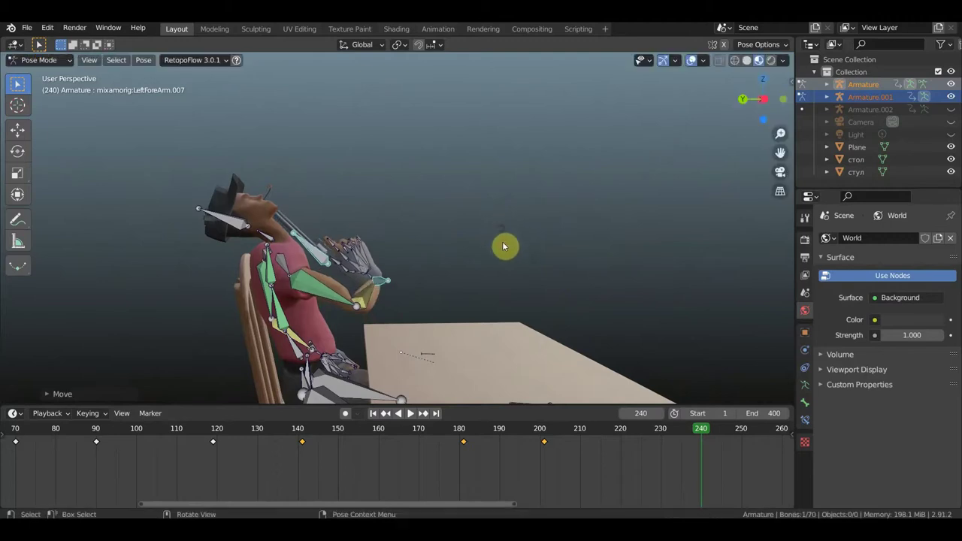
# Rotate the LeftShoulder.003 bone.
pyautogui.click(320, 274)
pyautogui.moveTo(321, 274); pyautogui.dragTo(349, 338, button='middle')
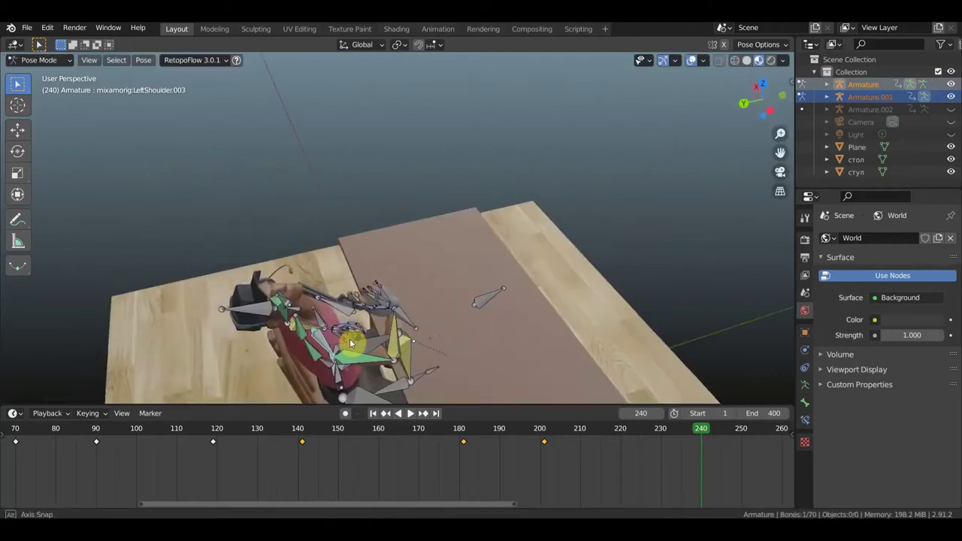
pyautogui.moveTo(398, 367)
pyautogui.mouseDown(button='middle')
pyautogui.moveTo(456, 387)
pyautogui.moveTo(567, 389)
pyautogui.mouseUp(button='middle')
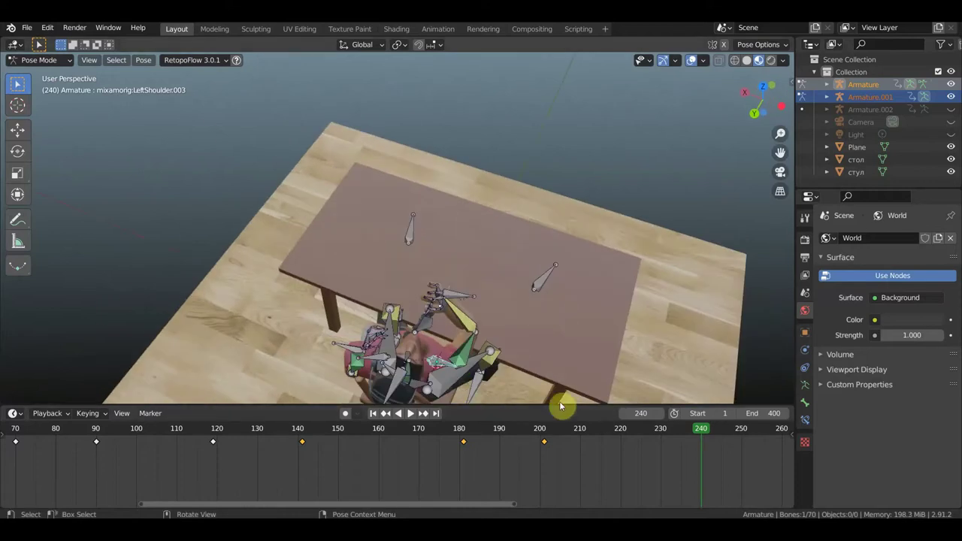
pyautogui.press('r')
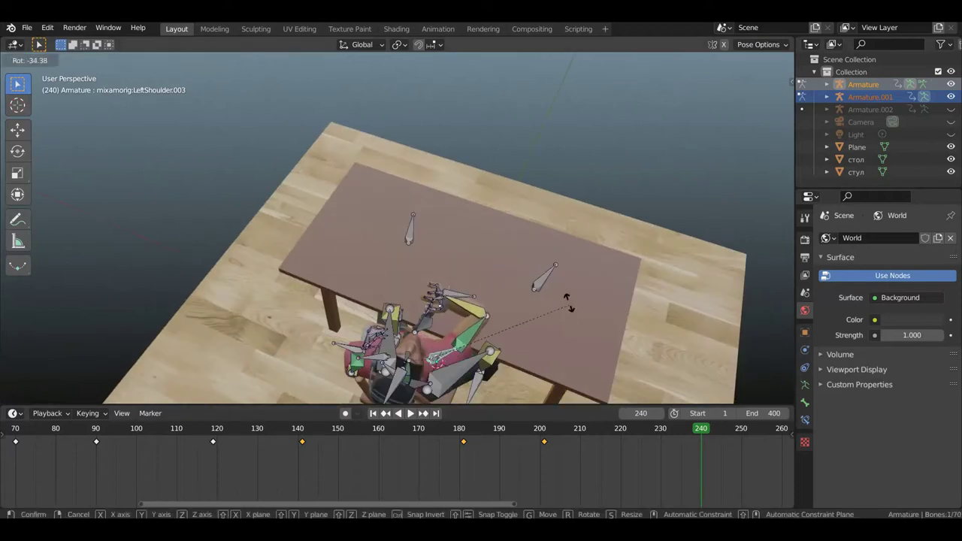
pyautogui.click(562, 308)
pyautogui.moveTo(563, 308)
pyautogui.mouseDown(button='middle')
pyautogui.moveTo(531, 254)
pyautogui.moveTo(468, 225)
pyautogui.moveTo(369, 233)
pyautogui.moveTo(351, 272)
pyautogui.moveTo(333, 279)
pyautogui.moveTo(368, 325)
pyautogui.moveTo(393, 337)
pyautogui.mouseUp(button='middle')
pyautogui.moveTo(294, 188); pyautogui.dragTo(317, 188, button='middle')
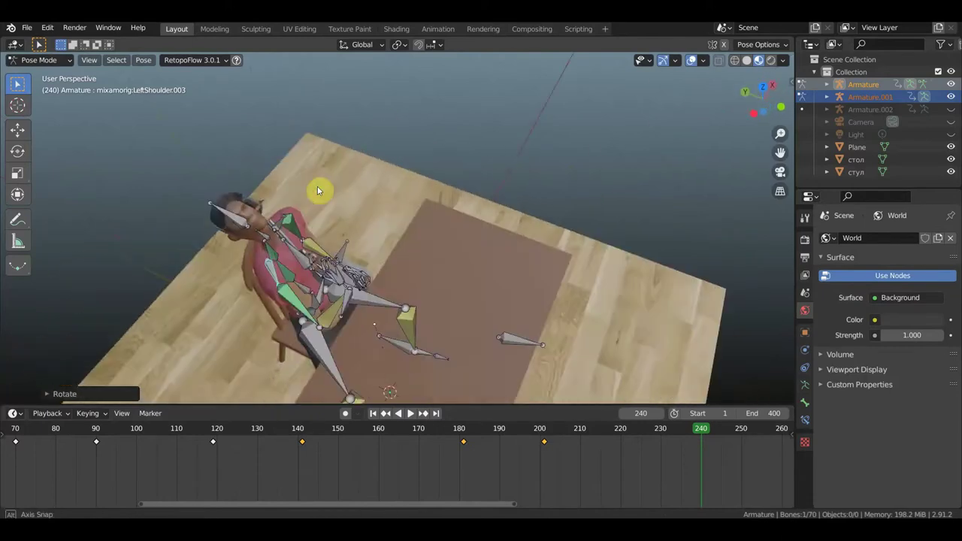
# Rotate the Head bone in top orthographic view so it sits more upright.
pyautogui.click(233, 219)
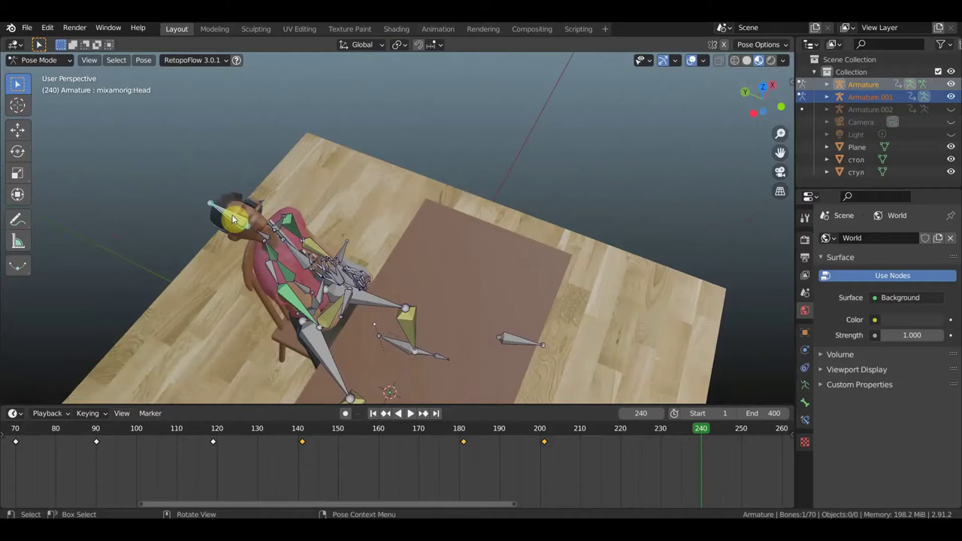
pyautogui.press('KP_7')
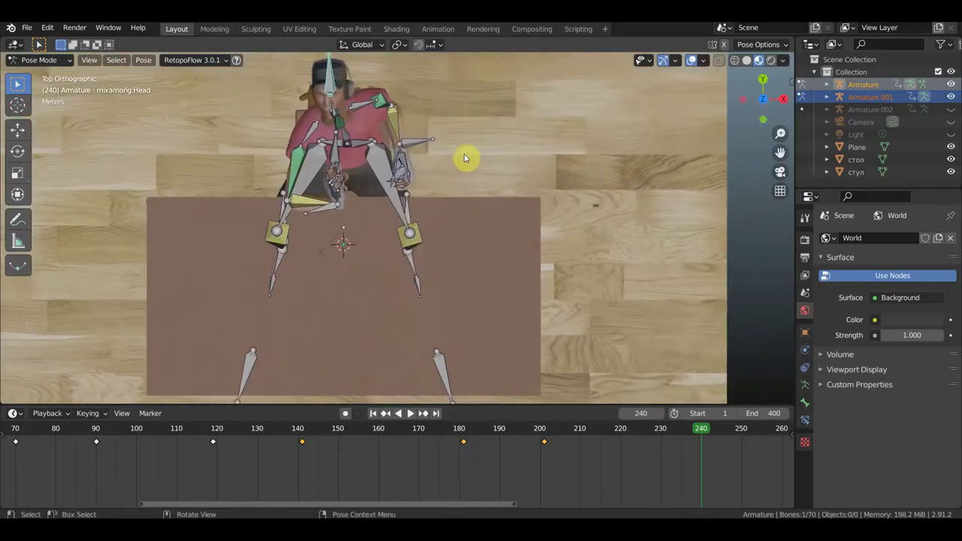
pyautogui.press('r')
pyautogui.click(475, 114)
pyautogui.moveTo(476, 114); pyautogui.dragTo(457, 85, button='middle')
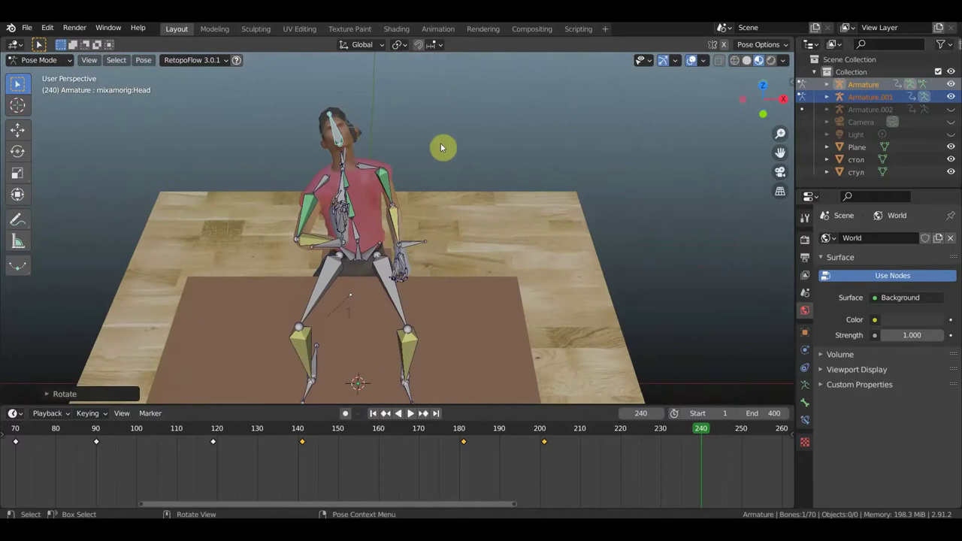
pyautogui.moveTo(430, 143)
pyautogui.mouseDown(button='middle')
pyautogui.moveTo(353, 174)
pyautogui.moveTo(538, 155)
pyautogui.moveTo(471, 227)
pyautogui.mouseUp(button='middle')
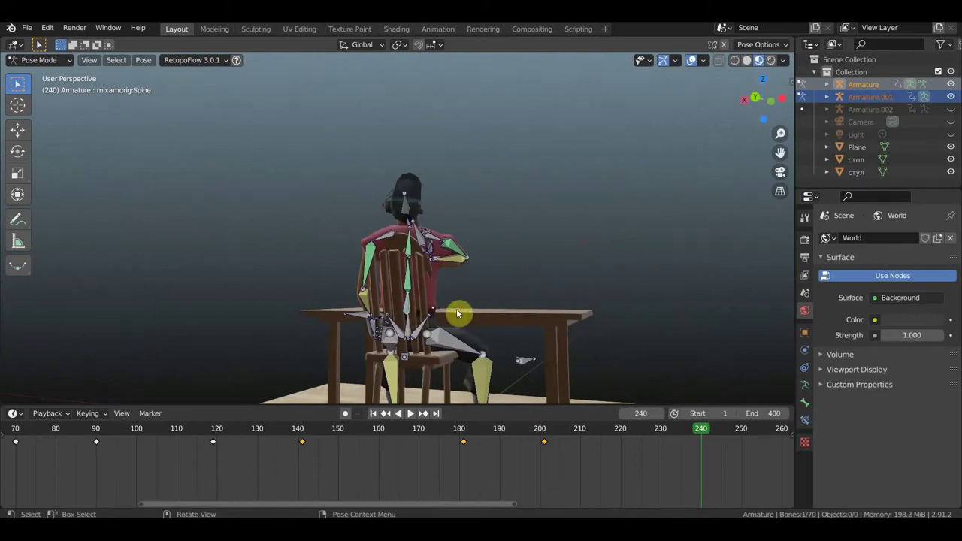
# Twist the spine at frame 240 using the front orthographic view.
pyautogui.press('KP_3')
pyautogui.press('KP_1')
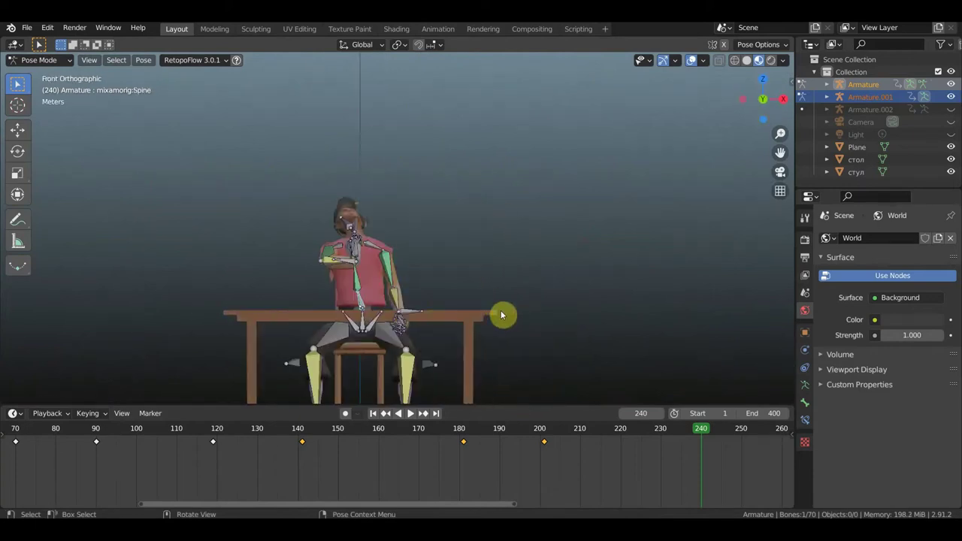
pyautogui.press('r')
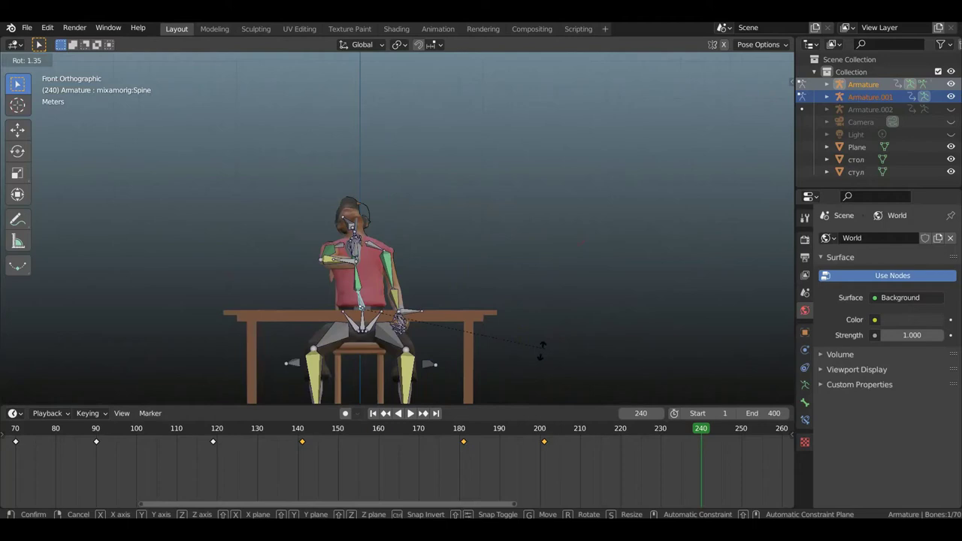
pyautogui.click(526, 359)
pyautogui.moveTo(526, 359)
pyautogui.mouseDown(button='middle')
pyautogui.moveTo(224, 239)
pyautogui.moveTo(333, 257)
pyautogui.mouseUp(button='middle')
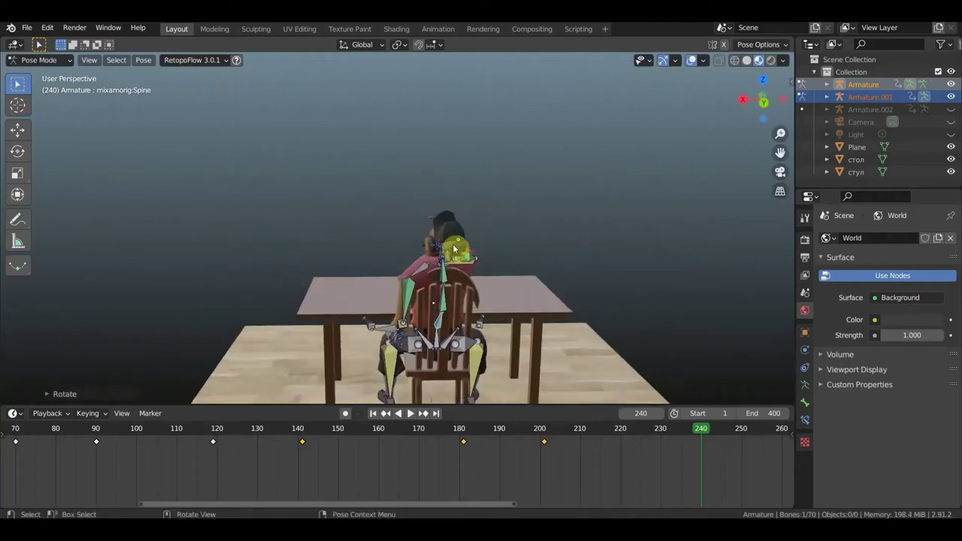
# Rotate the Head bone so the head tilts back.
pyautogui.click(463, 256)
pyautogui.moveTo(476, 275)
pyautogui.mouseDown(button='middle')
pyautogui.moveTo(363, 279)
pyautogui.moveTo(290, 350)
pyautogui.moveTo(421, 155)
pyautogui.moveTo(355, 182)
pyautogui.moveTo(448, 159)
pyautogui.mouseUp(button='middle')
pyautogui.press('r')
pyautogui.click(500, 286)
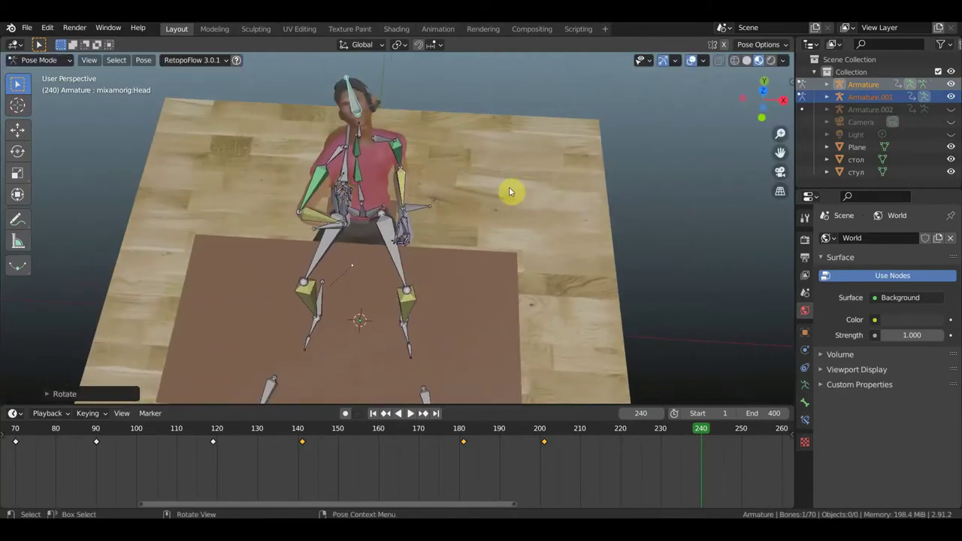
pyautogui.moveTo(445, 230)
pyautogui.mouseDown(button='middle')
pyautogui.moveTo(479, 129)
pyautogui.moveTo(560, 109)
pyautogui.moveTo(484, 108)
pyautogui.moveTo(471, 140)
pyautogui.moveTo(471, 215)
pyautogui.moveTo(561, 185)
pyautogui.moveTo(462, 245)
pyautogui.moveTo(485, 203)
pyautogui.mouseUp(button='middle')
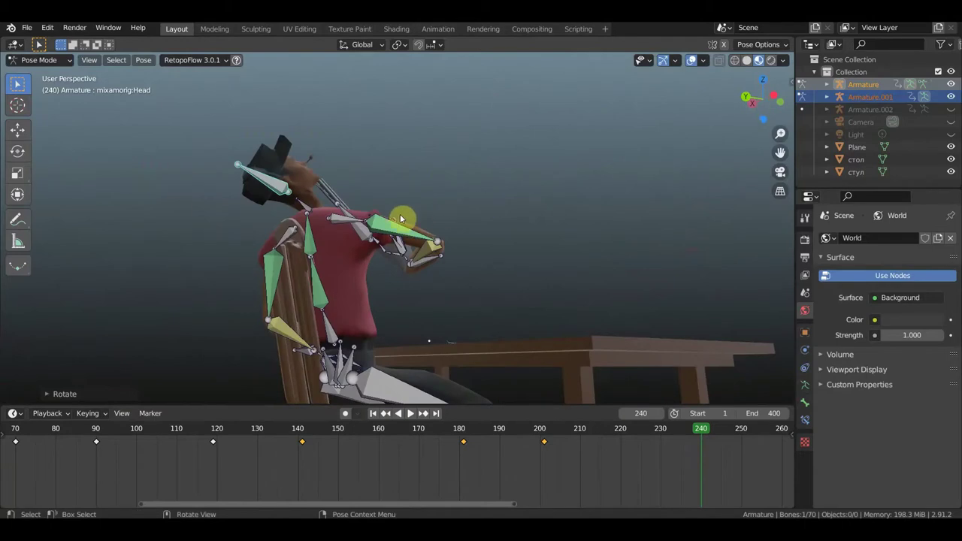
pyautogui.moveTo(397, 228)
pyautogui.mouseDown(button='middle')
pyautogui.moveTo(361, 239)
pyautogui.moveTo(328, 277)
pyautogui.moveTo(305, 277)
pyautogui.mouseUp(button='middle')
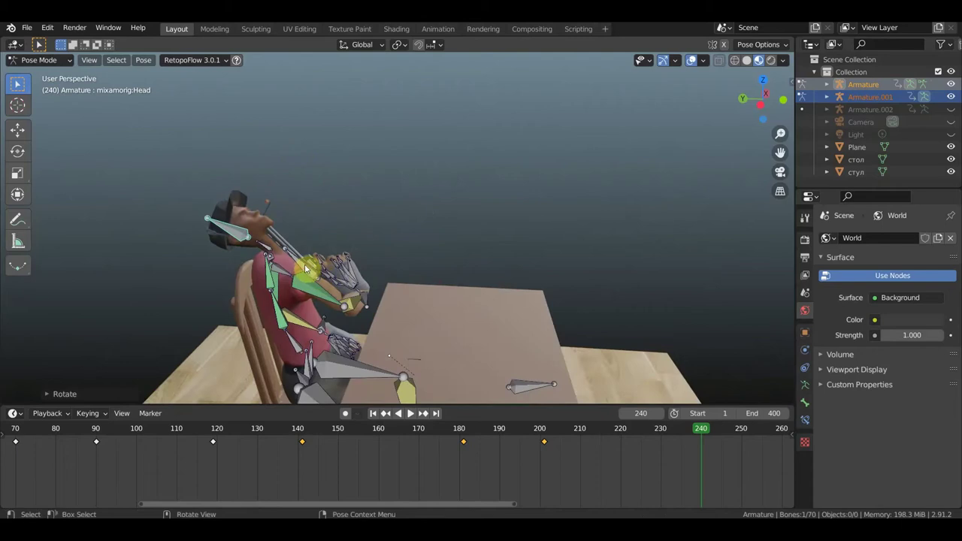
# Rotate and move LeftForeArm.007 so the gun hand rises toward the head.
pyautogui.click(305, 267)
pyautogui.moveTo(323, 278); pyautogui.dragTo(280, 279, button='middle')
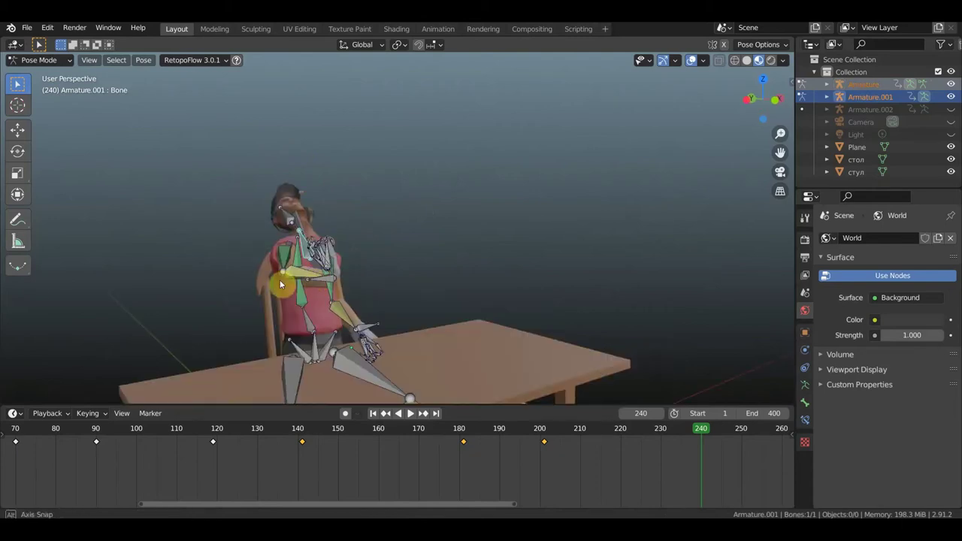
pyautogui.keyDown('shift'); pyautogui.click(367, 279); pyautogui.keyUp('shift')
pyautogui.moveTo(367, 279)
pyautogui.mouseDown(button='middle')
pyautogui.moveTo(199, 263)
pyautogui.moveTo(271, 280)
pyautogui.mouseUp(button='middle')
pyautogui.press('r')
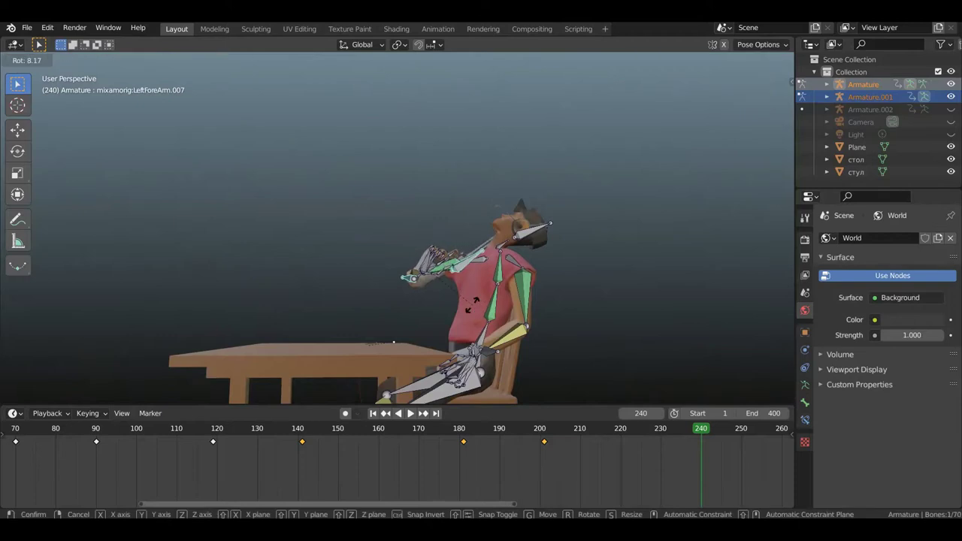
pyautogui.click(482, 304)
pyautogui.moveTo(482, 305); pyautogui.dragTo(621, 331, button='middle')
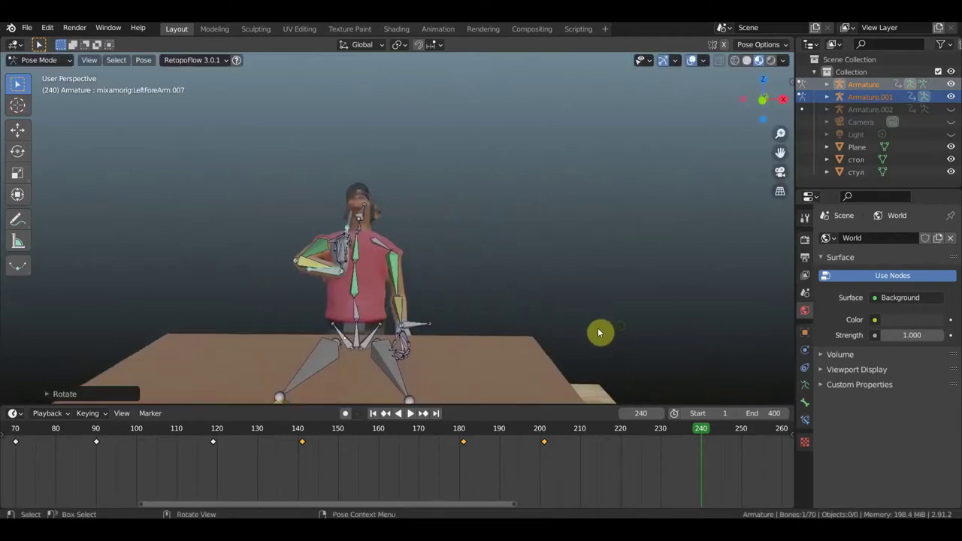
pyautogui.press('g')
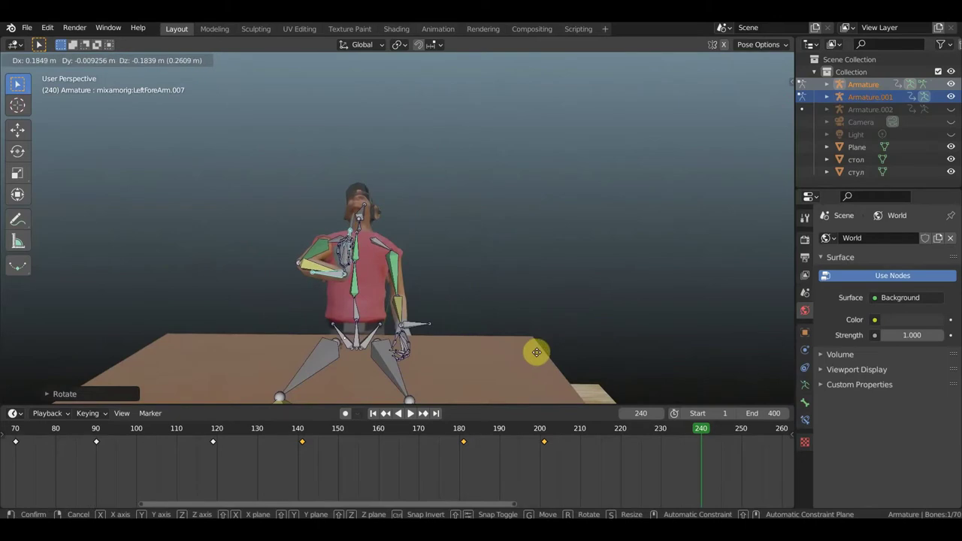
pyautogui.click(454, 348)
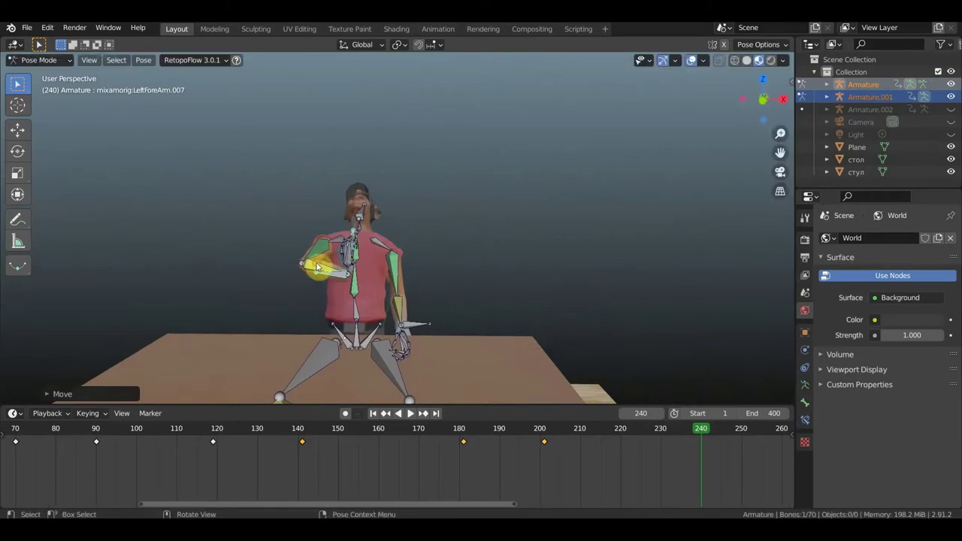
# Rotate LeftForeArm.006 to draw the gun hand tight against the head.
pyautogui.press('[')
pyautogui.press('r')
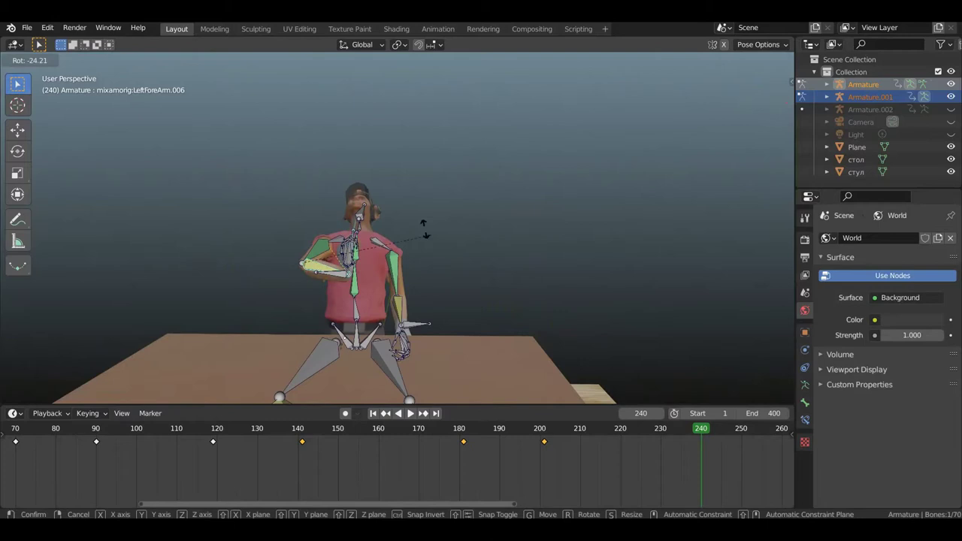
pyautogui.click(341, 213)
pyautogui.moveTo(408, 263)
pyautogui.mouseDown(button='middle')
pyautogui.moveTo(457, 278)
pyautogui.moveTo(407, 262)
pyautogui.mouseUp(button='middle')
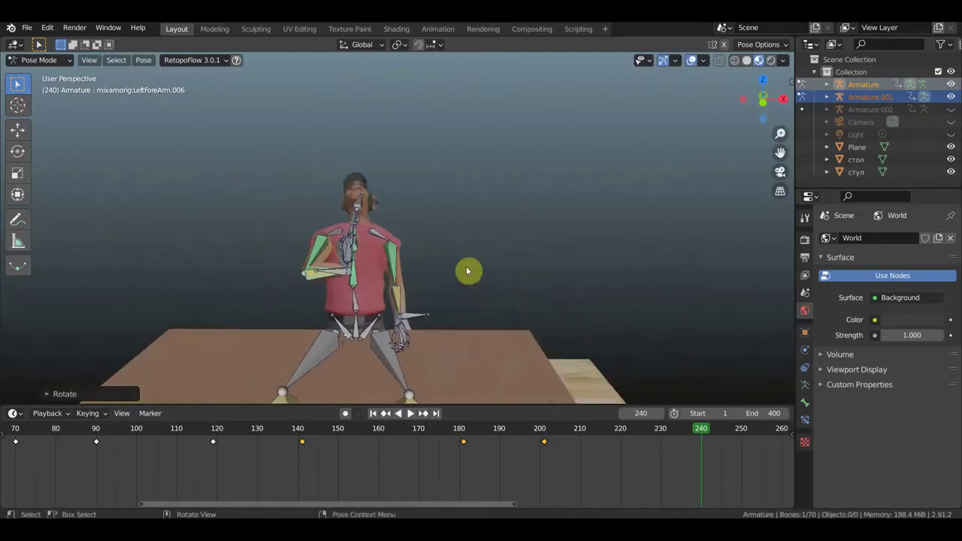
# Insert Location & Rotation keys for all bones at frame 240.
pyautogui.press('a')
pyautogui.press('i')
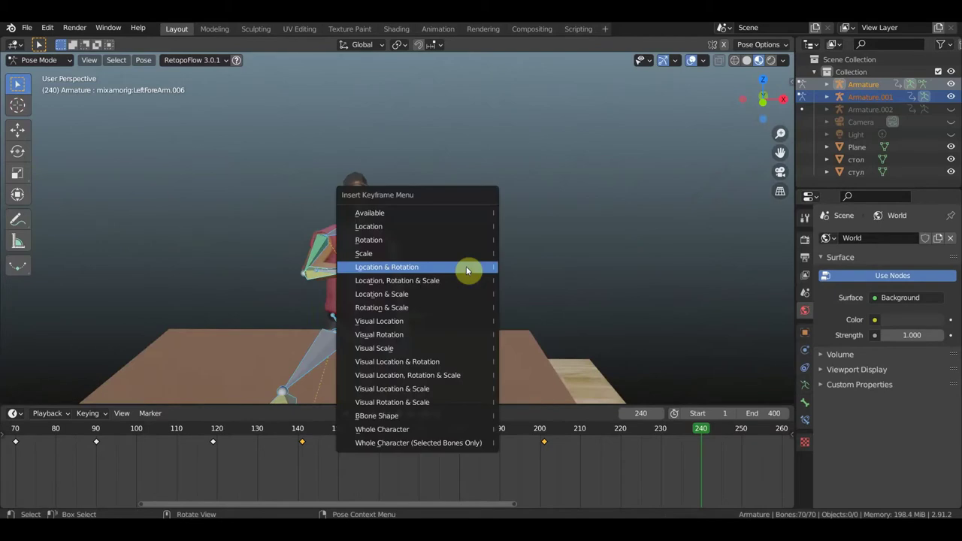
pyautogui.click(466, 268)
pyautogui.moveTo(504, 268); pyautogui.dragTo(651, 390, button='middle')
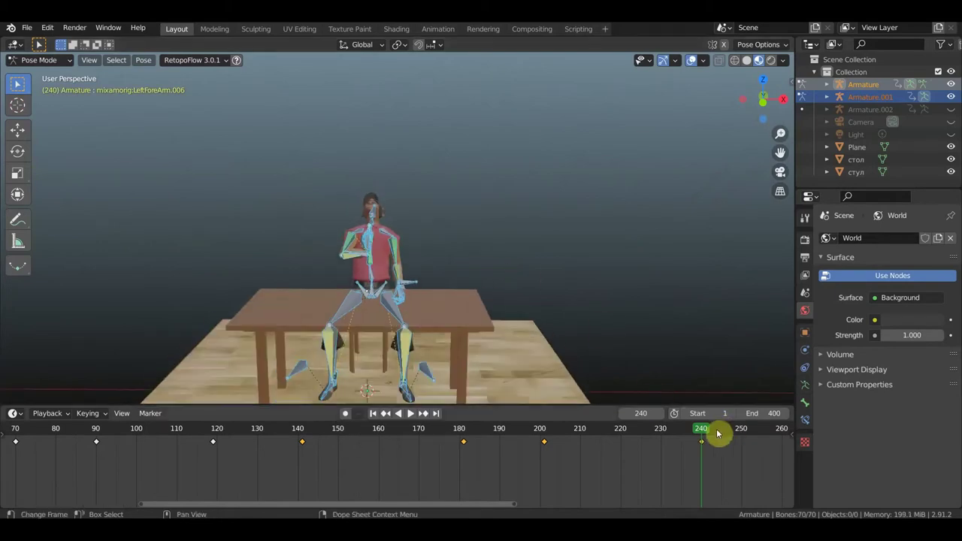
# Review the motion from frame 179 with bones hidden, then go to frame 243.
pyautogui.moveTo(622, 436); pyautogui.dragTo(455, 430)
pyautogui.moveTo(592, 275); pyautogui.dragTo(465, 268, button='middle')
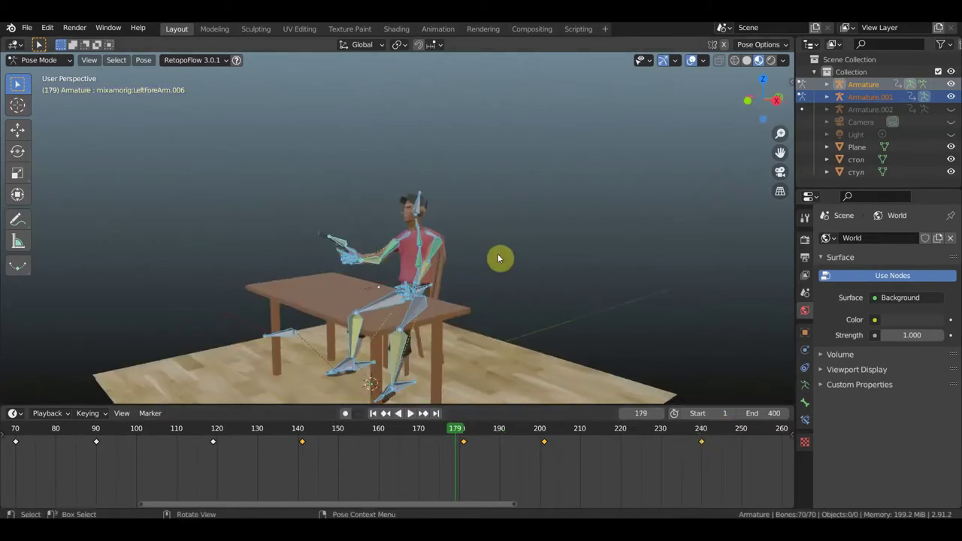
pyautogui.click(691, 60)
pyautogui.moveTo(696, 161)
pyautogui.mouseDown(button='middle')
pyautogui.moveTo(666, 328)
pyautogui.moveTo(558, 294)
pyautogui.moveTo(474, 323)
pyautogui.mouseUp(button='middle')
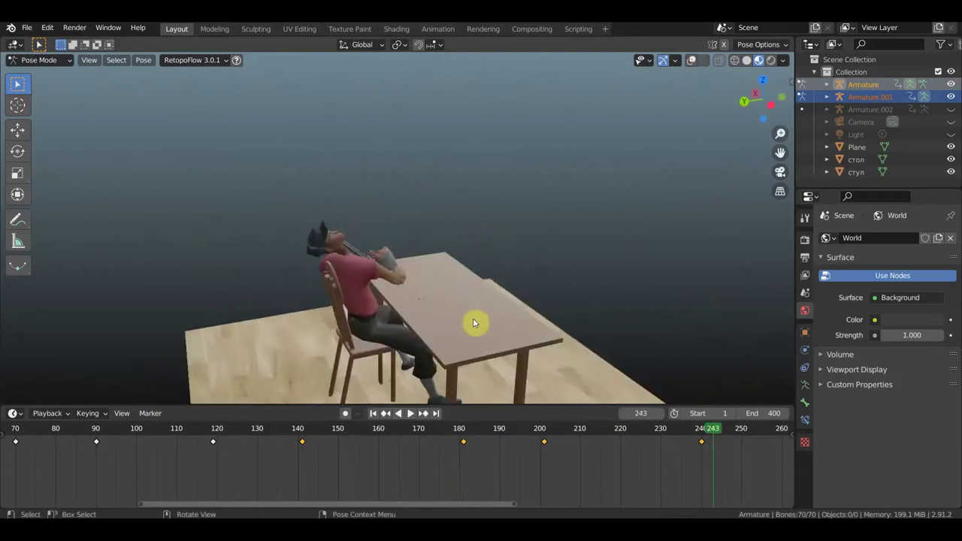
pyautogui.click(691, 60)
pyautogui.scroll(2, 390, 282)
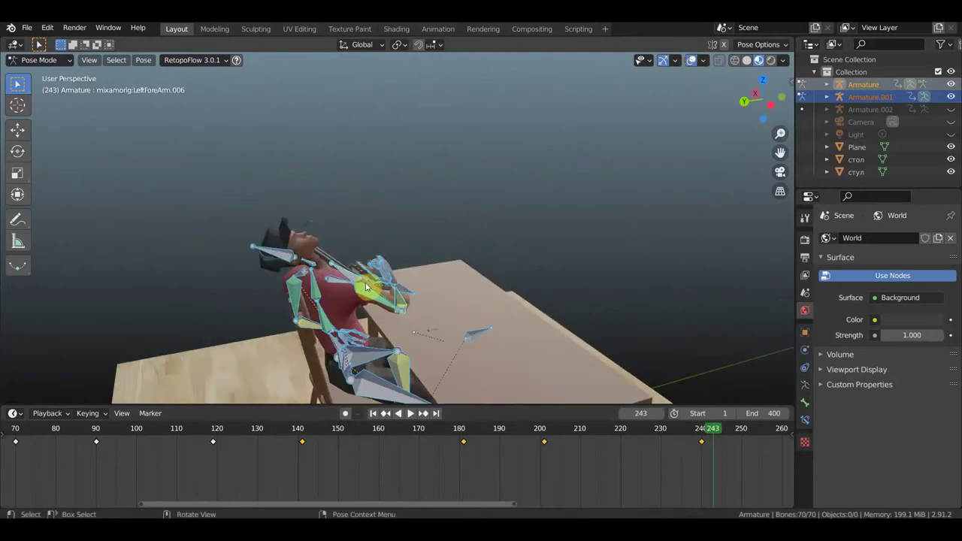
# Rotate LeftArm.003 about 30° at frame 243 to lift the gun arm further.
pyautogui.click(421, 310)
pyautogui.moveTo(422, 309); pyautogui.dragTo(434, 277, button='middle')
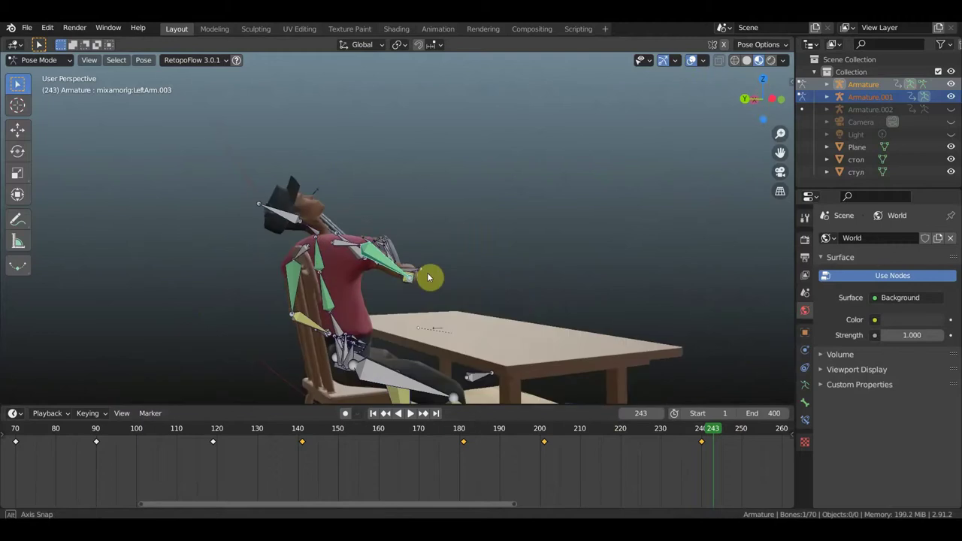
pyautogui.press('r')
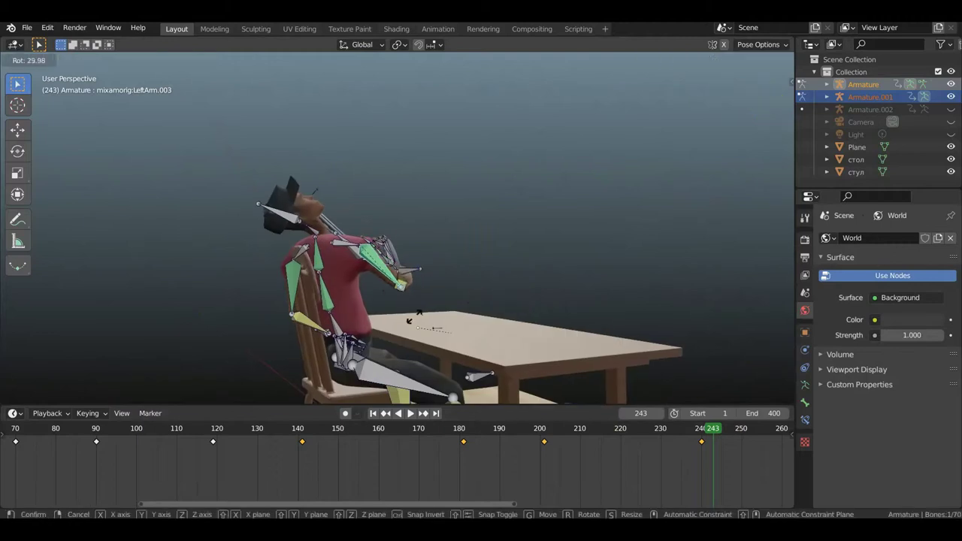
pyautogui.click(413, 302)
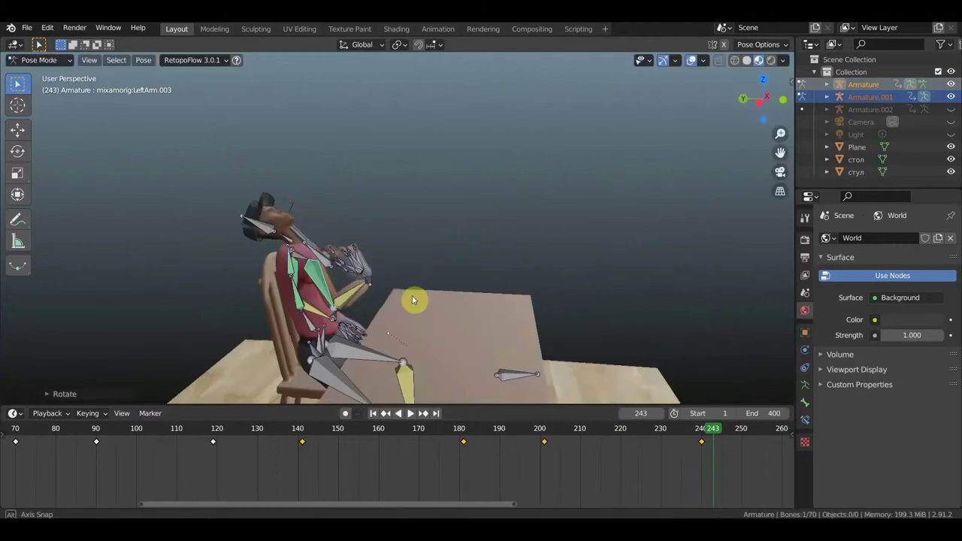
pyautogui.moveTo(413, 303); pyautogui.dragTo(310, 307, button='middle')
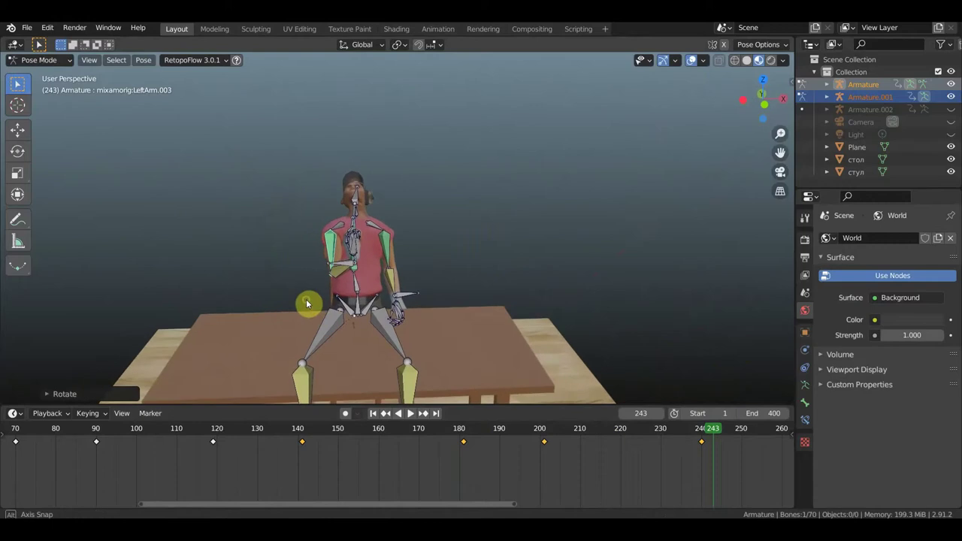
pyautogui.moveTo(418, 286)
pyautogui.mouseDown(button='middle')
pyautogui.moveTo(421, 275)
pyautogui.moveTo(476, 261)
pyautogui.mouseUp(button='middle')
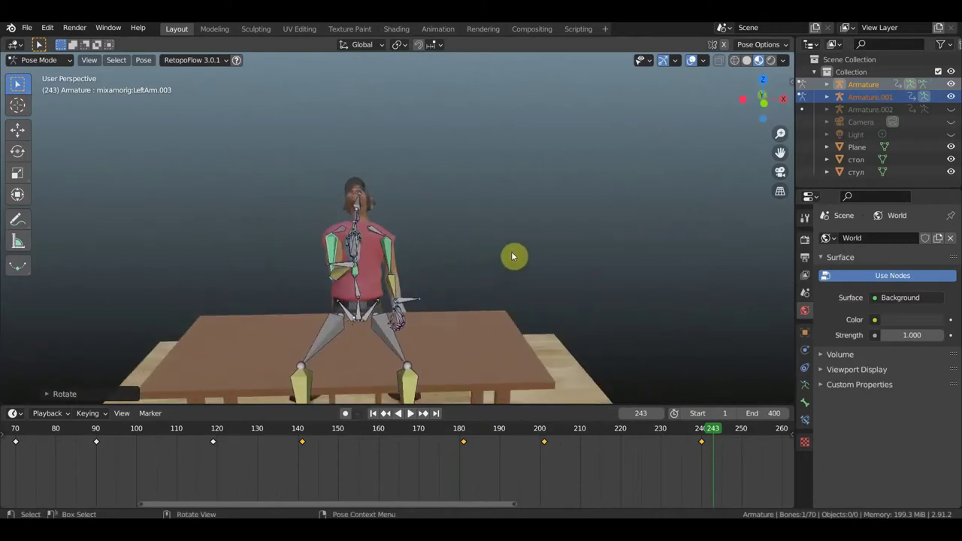
pyautogui.press('a')
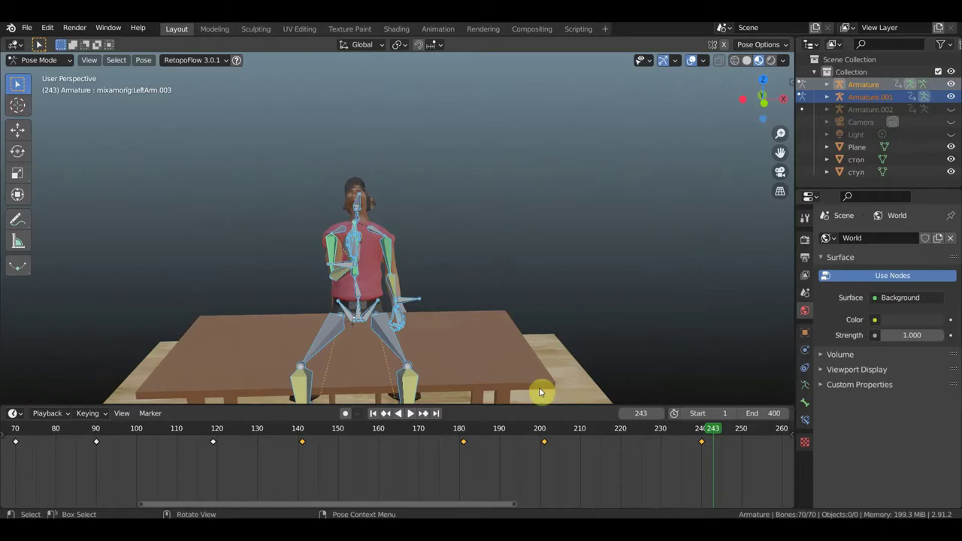
# Insert Location & Rotation keys for all bones at frame 243.
pyautogui.click(696, 425)
pyautogui.hotkey('ctrl', 'z')
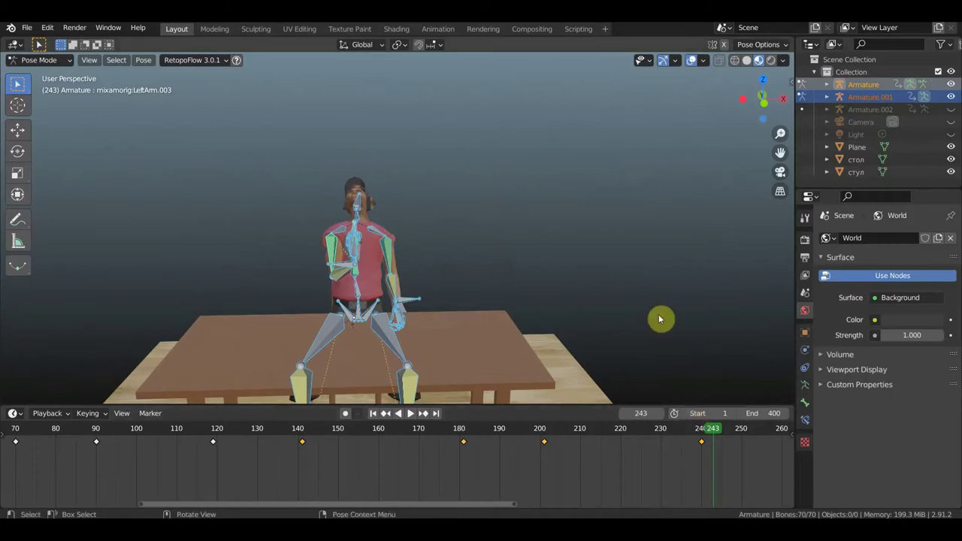
pyautogui.press('i')
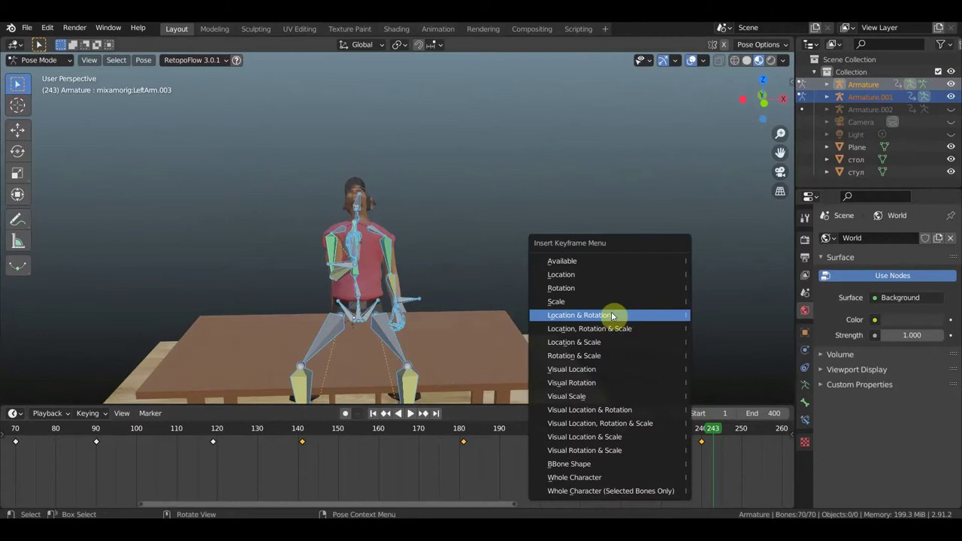
pyautogui.click(609, 315)
# Inspect the keyframes around frames 240–243 and widen the timeline's visible range.
pyautogui.click(706, 444)
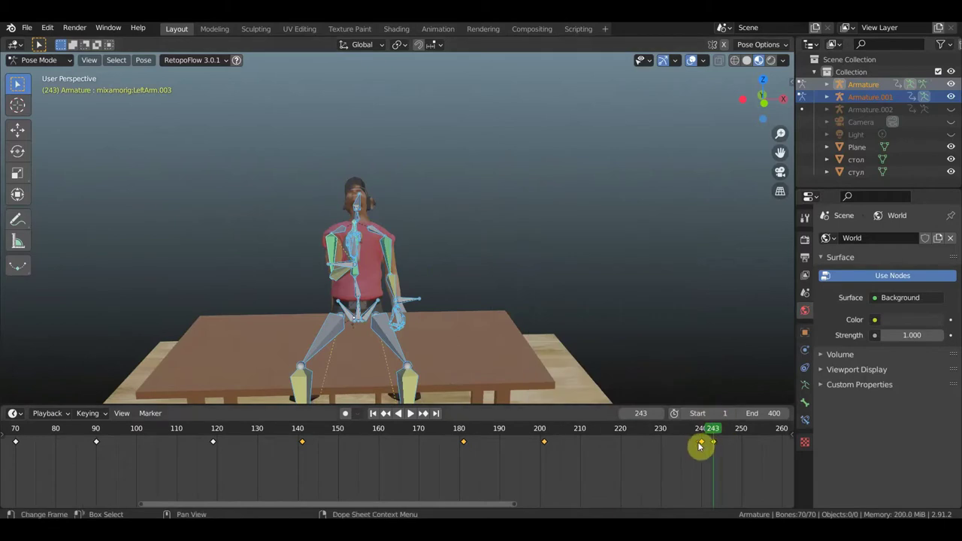
pyautogui.moveTo(701, 446); pyautogui.dragTo(715, 444)
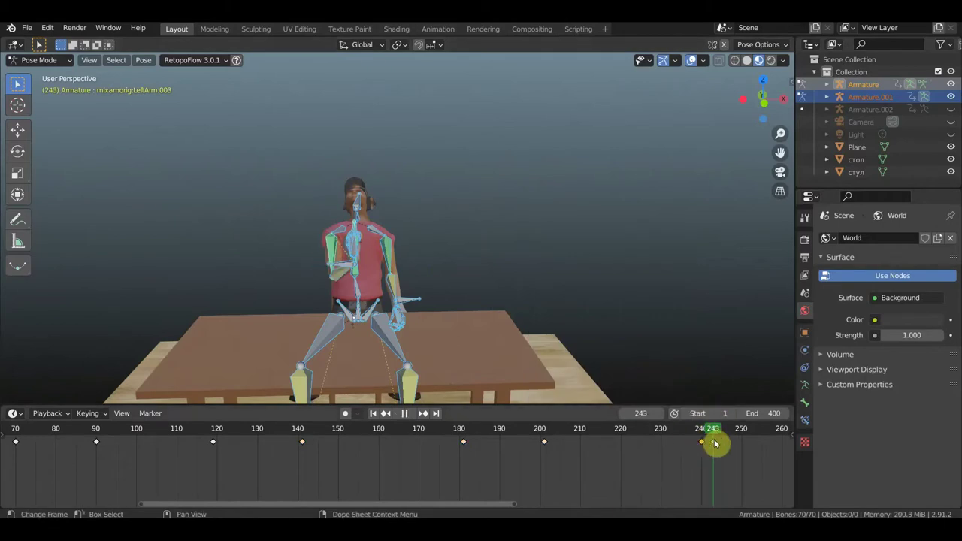
pyautogui.click(714, 442)
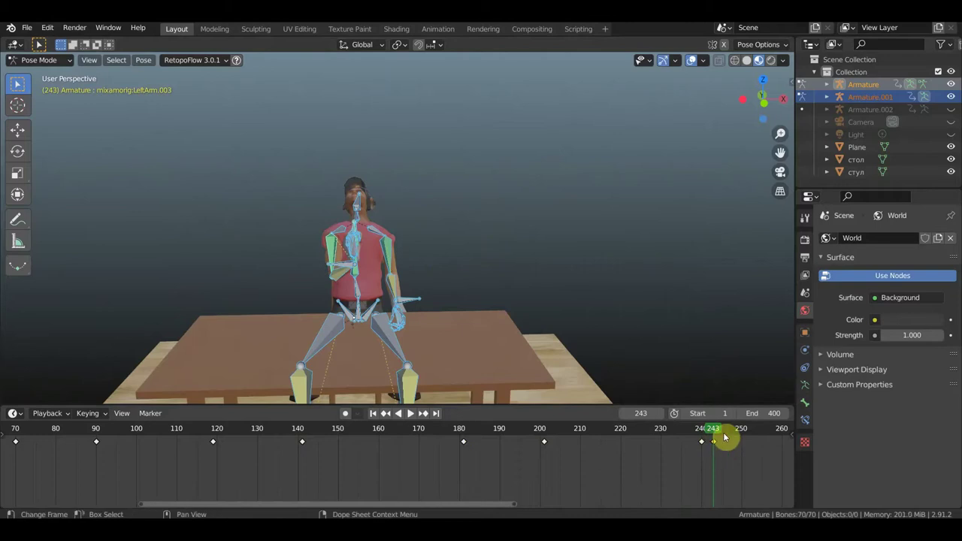
pyautogui.click(701, 442)
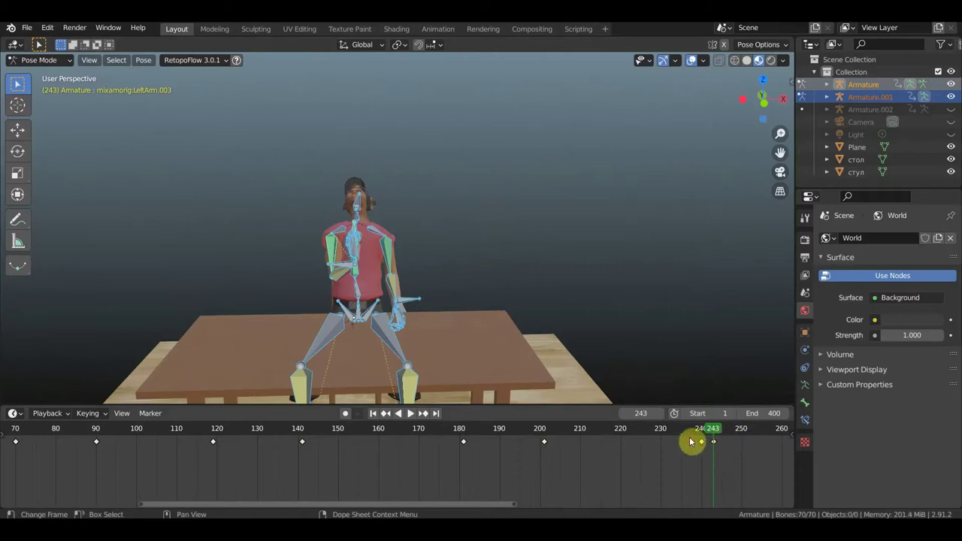
pyautogui.moveTo(690, 442); pyautogui.dragTo(531, 487, button='middle')
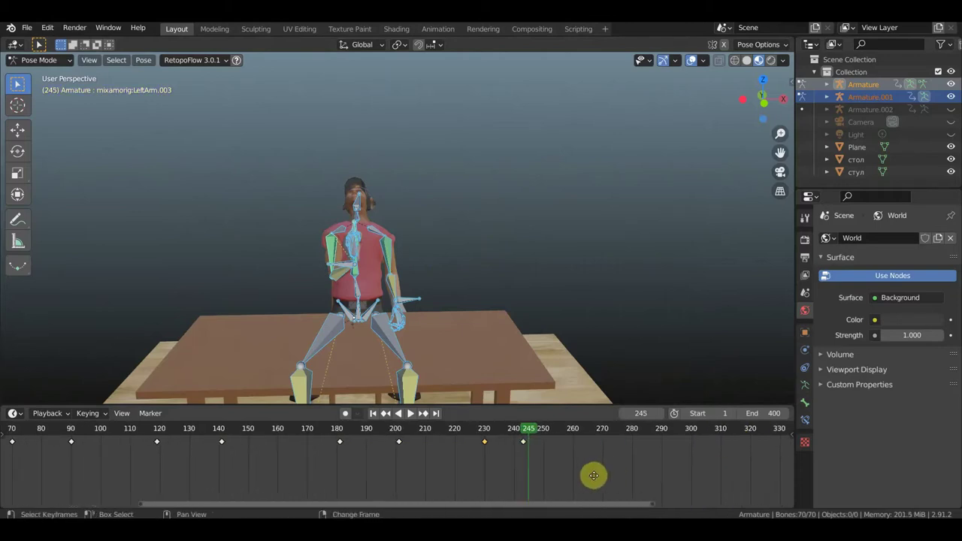
pyautogui.moveTo(607, 311); pyautogui.dragTo(482, 297, button='middle')
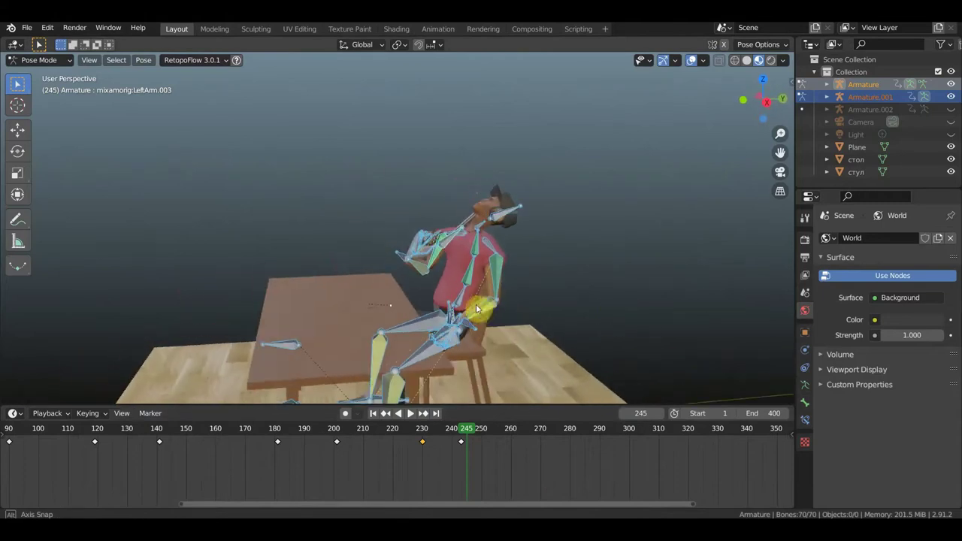
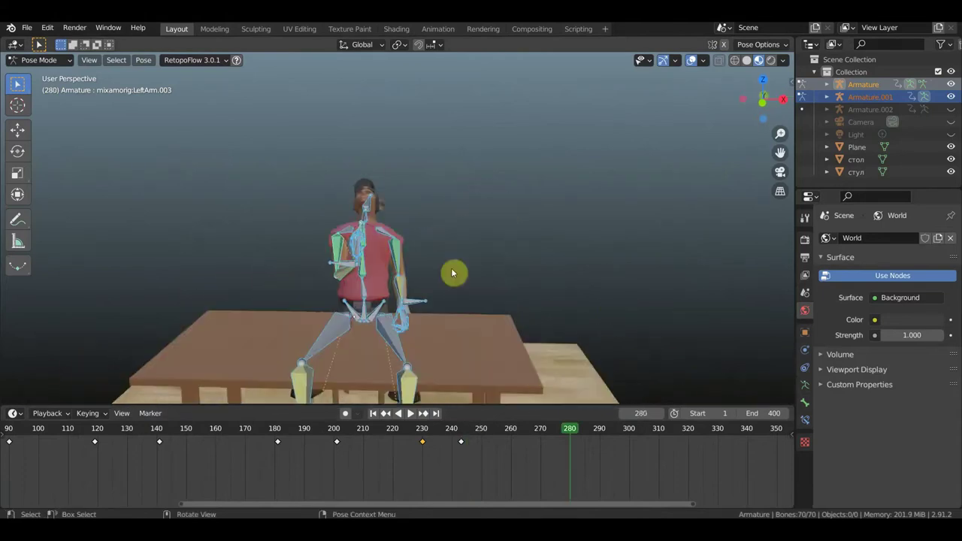
# At frame 248, move the left forearm bone to shift the slumped character's hand.
pyautogui.scroll(3, 353, 226)
pyautogui.moveTo(365, 230)
pyautogui.mouseDown(button='middle')
pyautogui.moveTo(394, 277)
pyautogui.moveTo(468, 254)
pyautogui.moveTo(424, 238)
pyautogui.moveTo(373, 246)
pyautogui.moveTo(407, 249)
pyautogui.moveTo(354, 261)
pyautogui.mouseUp(button='middle')
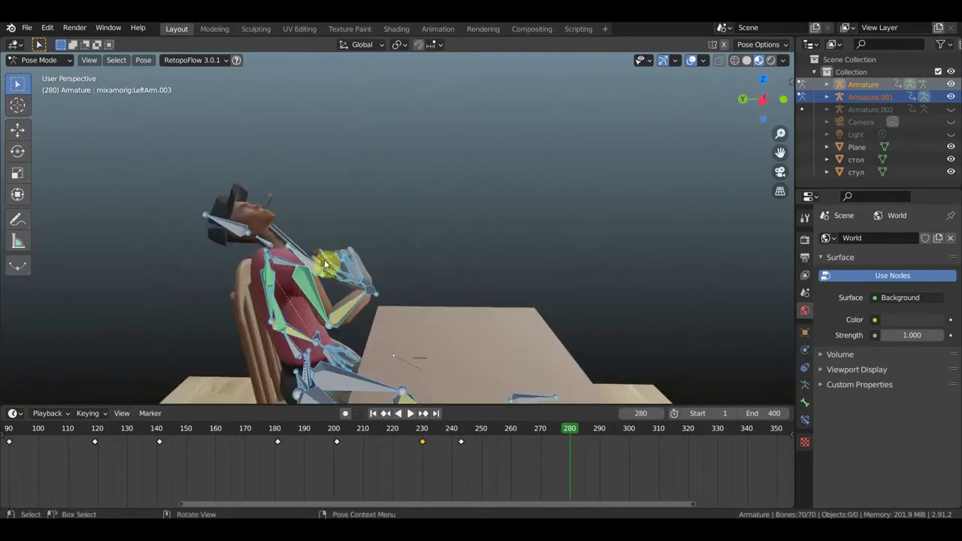
pyautogui.click(475, 432)
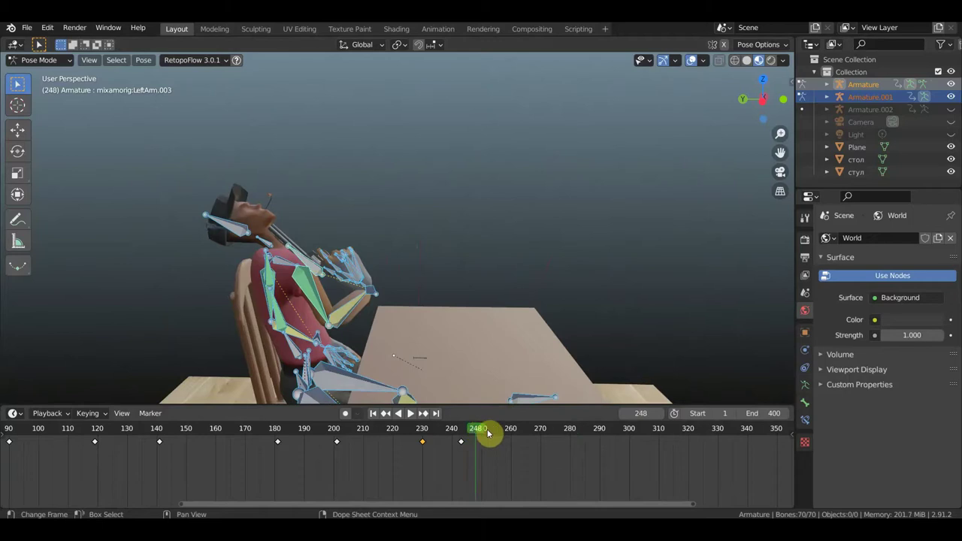
pyautogui.click(320, 272)
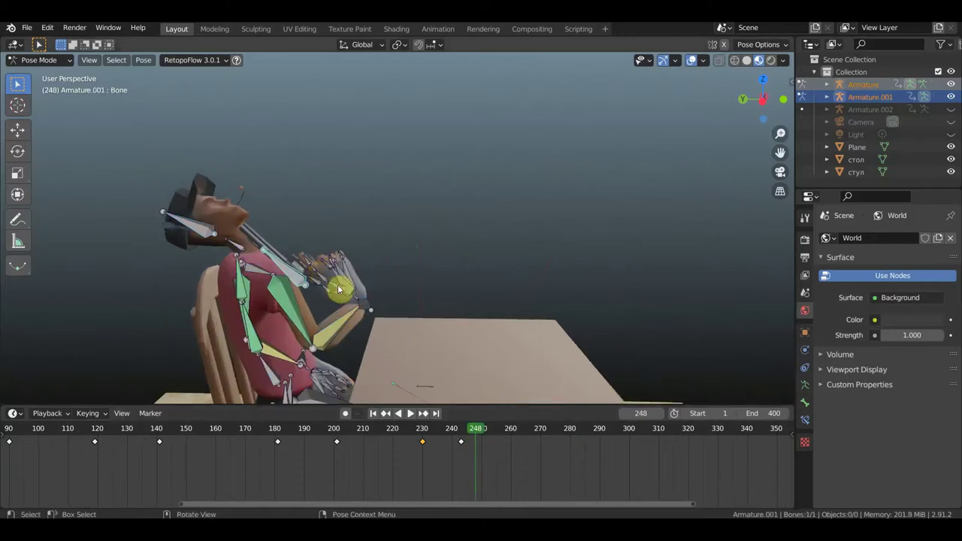
pyautogui.click(368, 306)
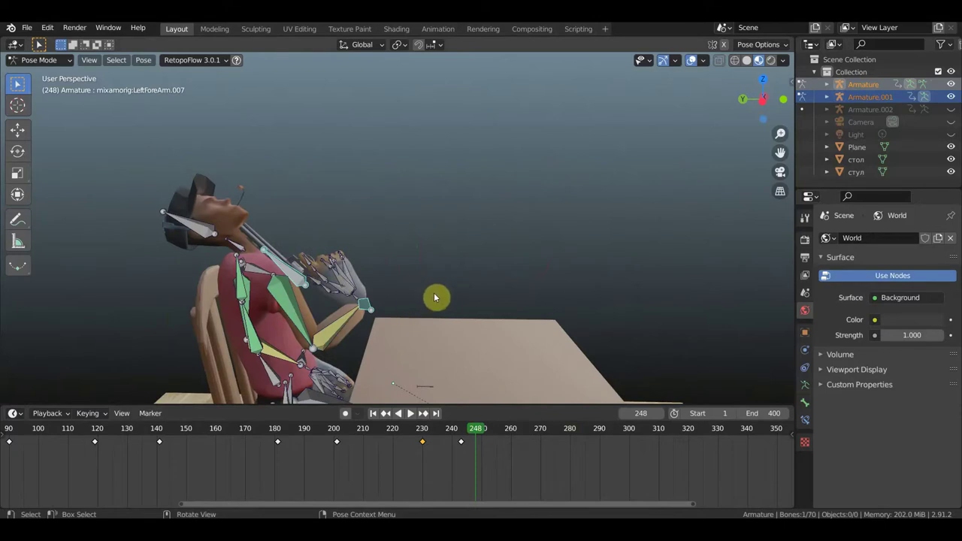
pyautogui.press('g')
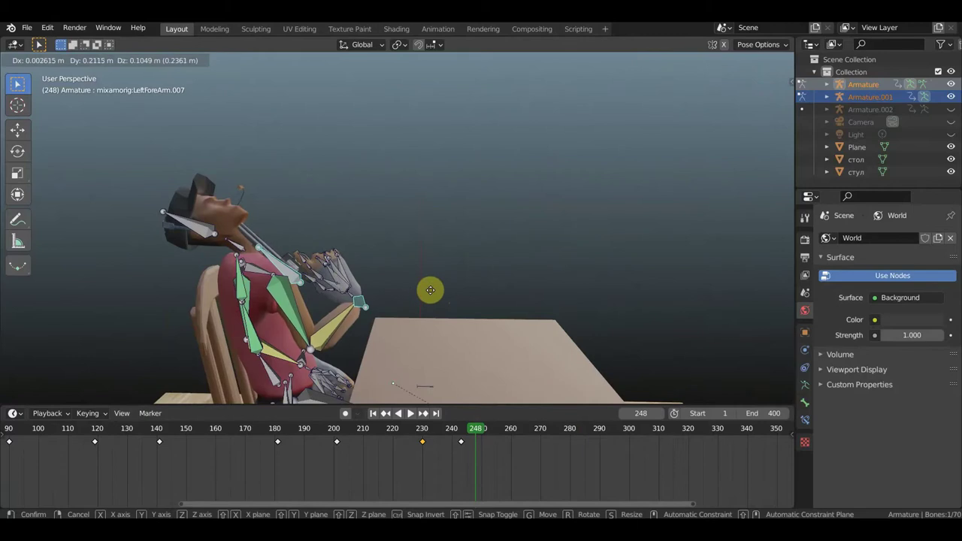
pyautogui.click(429, 290)
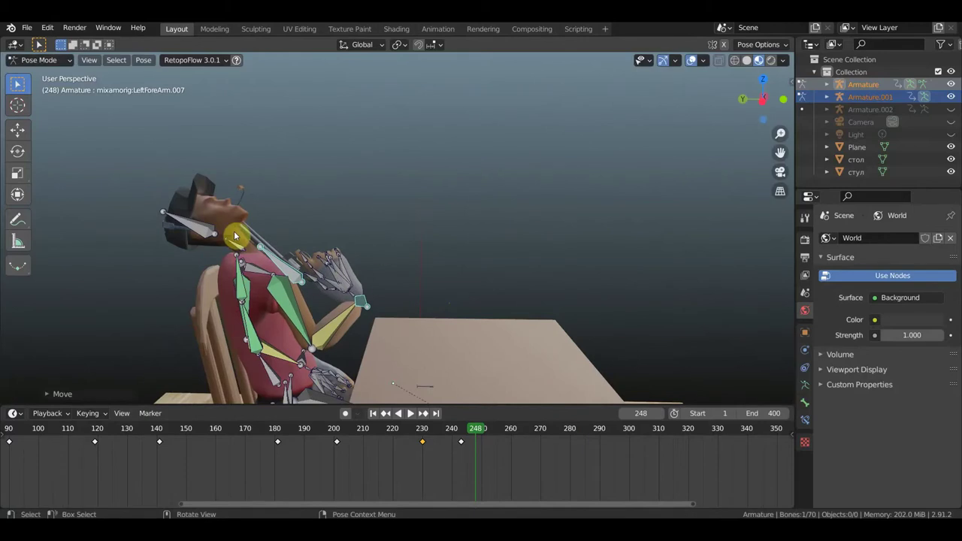
# Tilt and reposition the head bone further back, then insert a pose keyframe at 248.
pyautogui.click(274, 237)
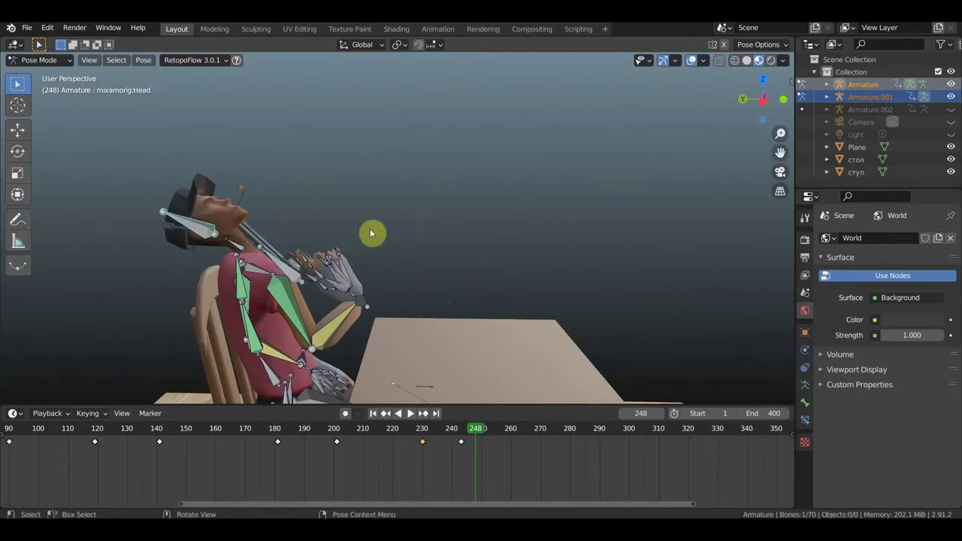
pyautogui.press('r')
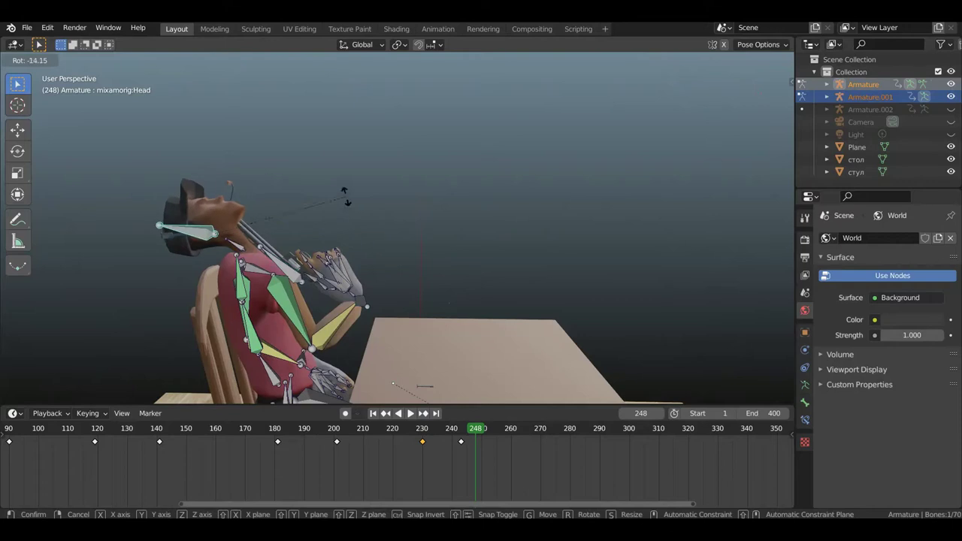
pyautogui.click(371, 209)
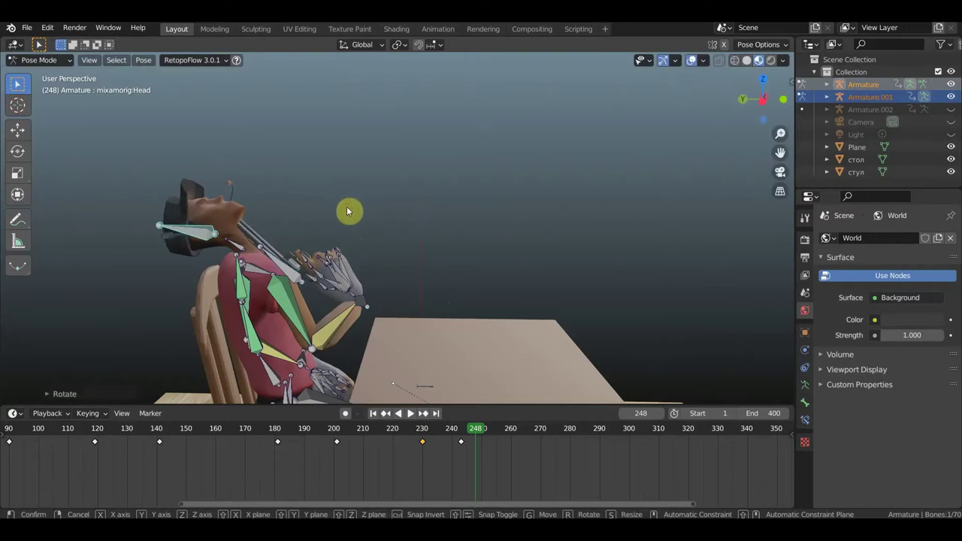
pyautogui.press('g')
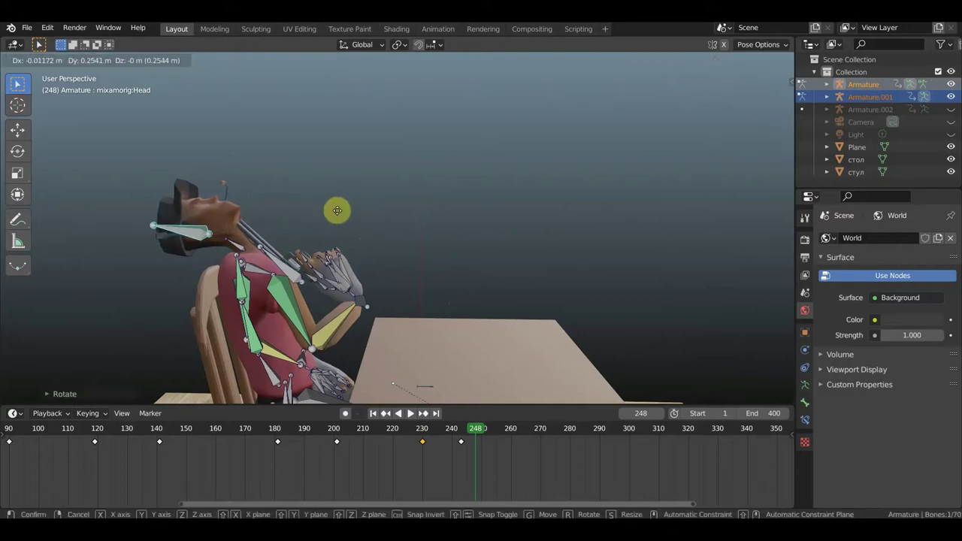
pyautogui.click(340, 210)
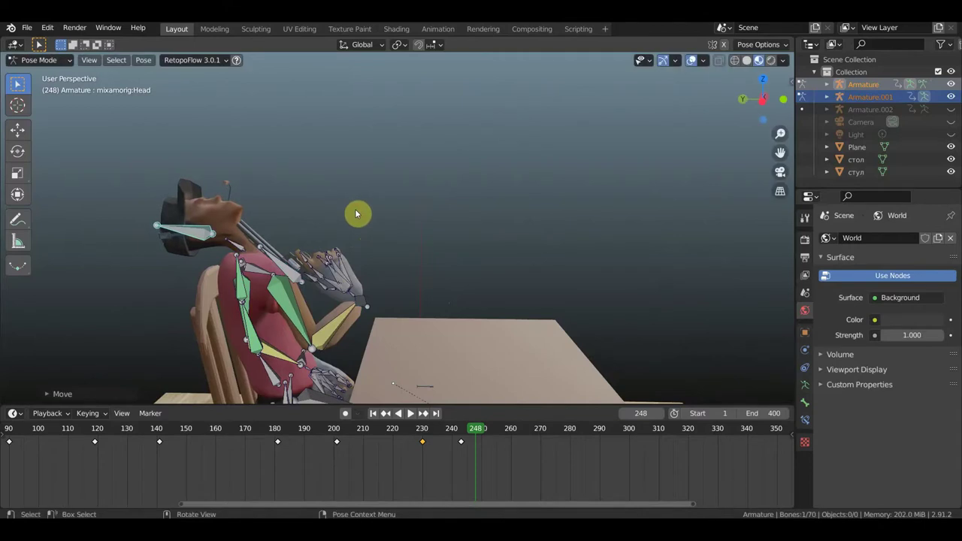
pyautogui.press('i')
pyautogui.click(356, 214)
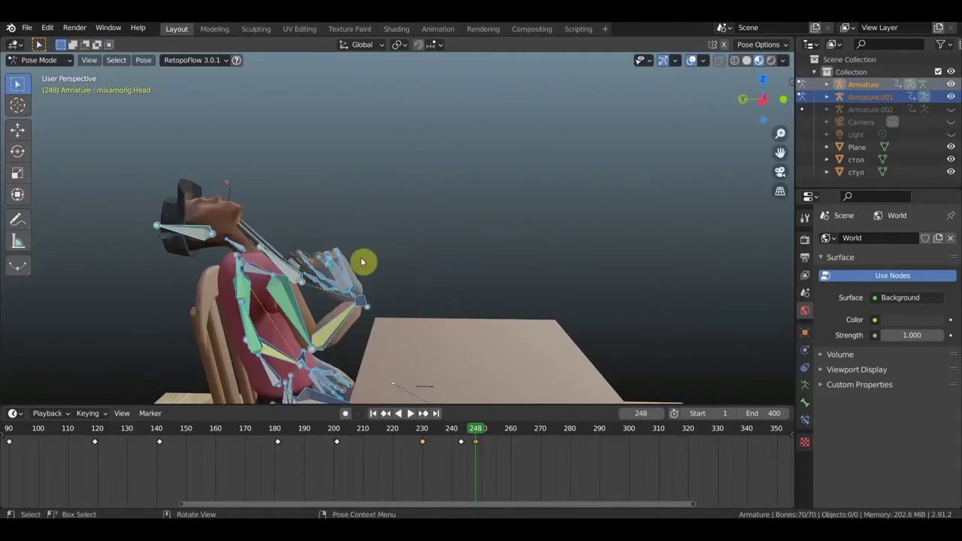
# Rotate the gun bone and move the gun out of the character's hand.
pyautogui.moveTo(367, 279); pyautogui.dragTo(387, 281, button='middle')
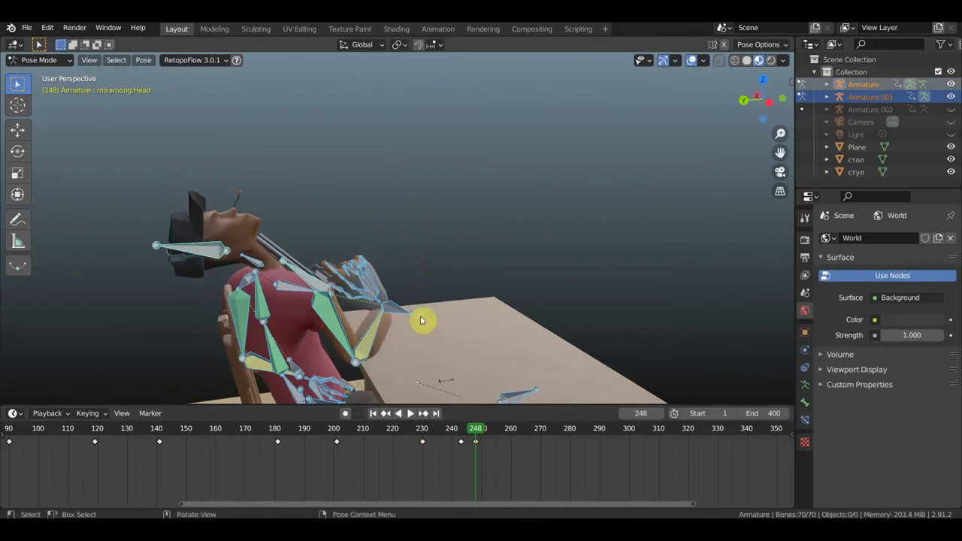
pyautogui.click(390, 307)
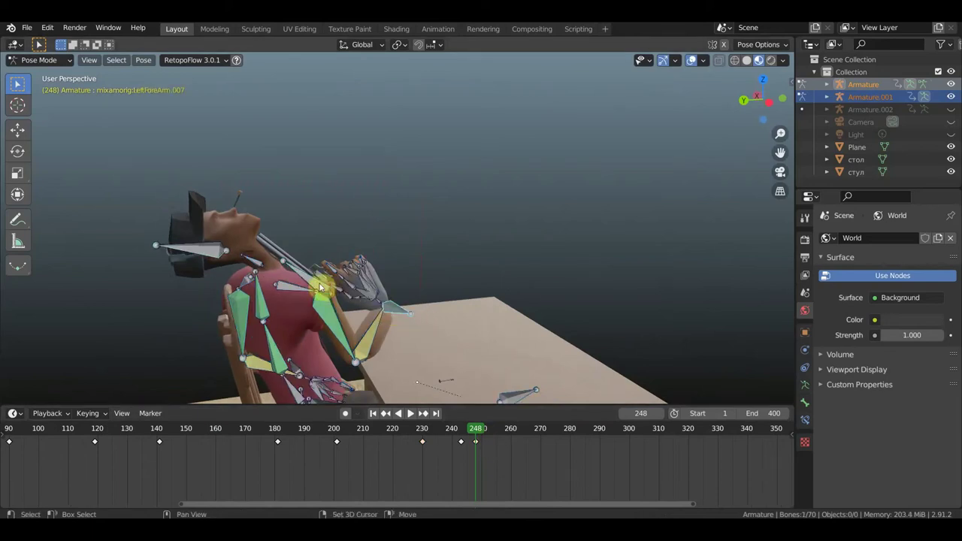
pyautogui.click(461, 322)
pyautogui.moveTo(461, 323)
pyautogui.mouseDown(button='middle')
pyautogui.moveTo(272, 303)
pyautogui.moveTo(332, 293)
pyautogui.mouseUp(button='middle')
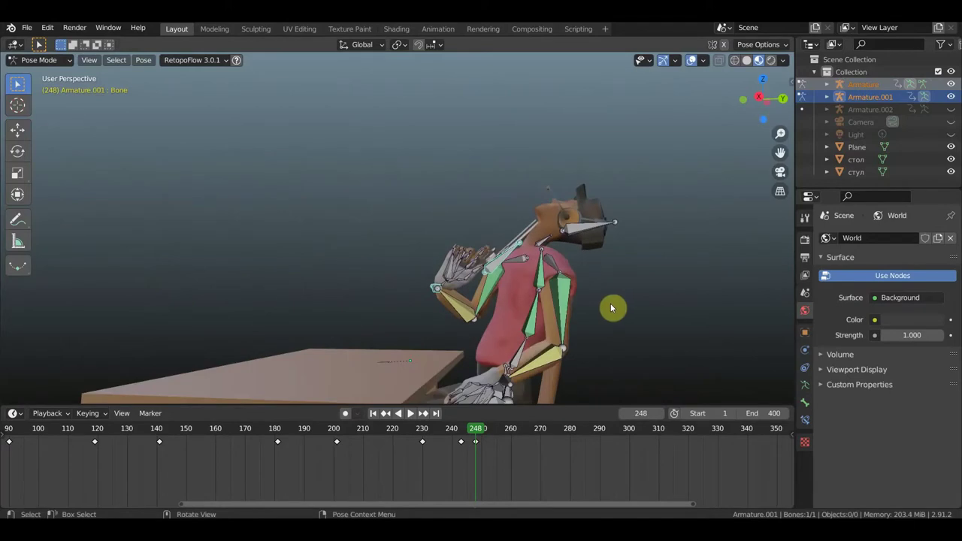
pyautogui.press('r')
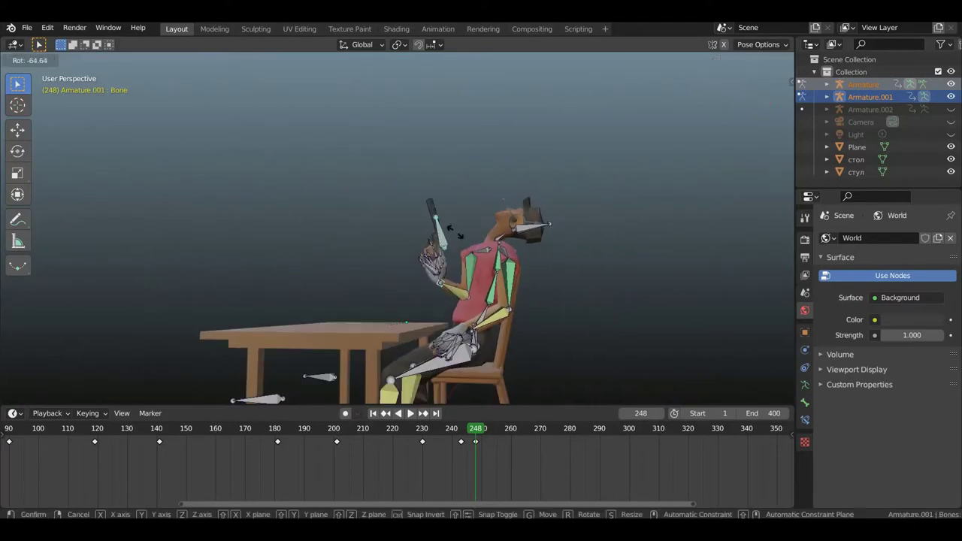
pyautogui.click(435, 240)
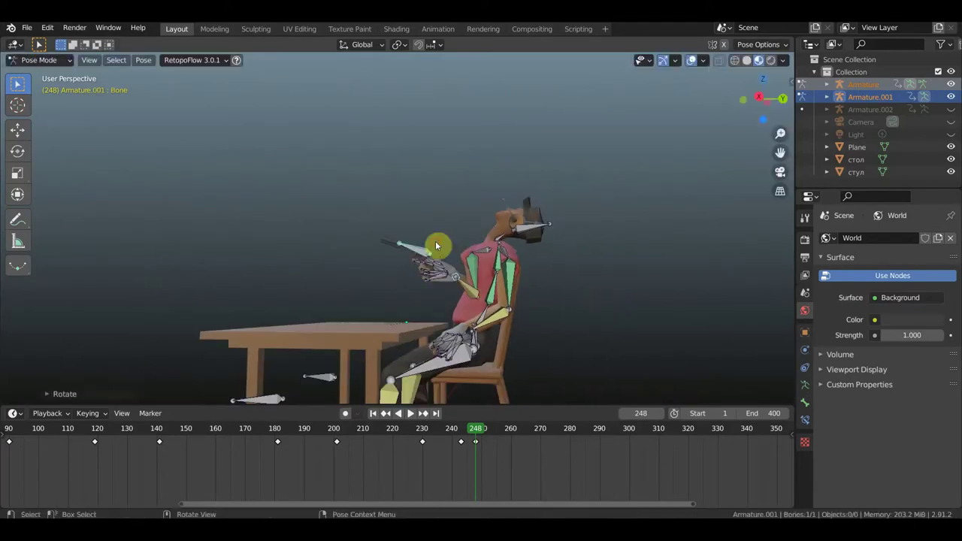
pyautogui.press('g')
pyautogui.click(452, 273)
# Refine the gun's rotation and lower it until it rests on the table.
pyautogui.moveTo(543, 306); pyautogui.dragTo(663, 305, button='middle')
pyautogui.press('g')
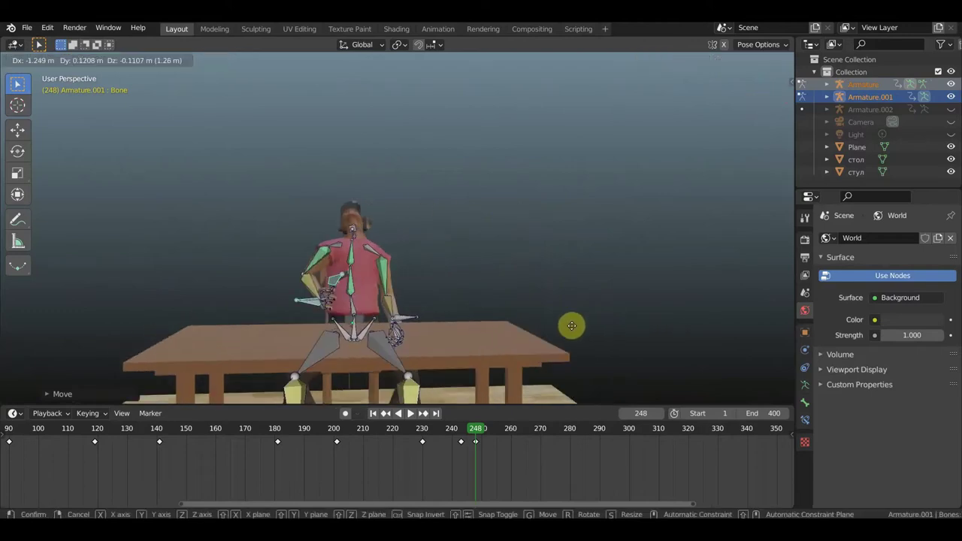
pyautogui.click(562, 330)
pyautogui.moveTo(562, 331)
pyautogui.mouseDown(button='middle')
pyautogui.moveTo(707, 335)
pyautogui.moveTo(688, 342)
pyautogui.mouseUp(button='middle')
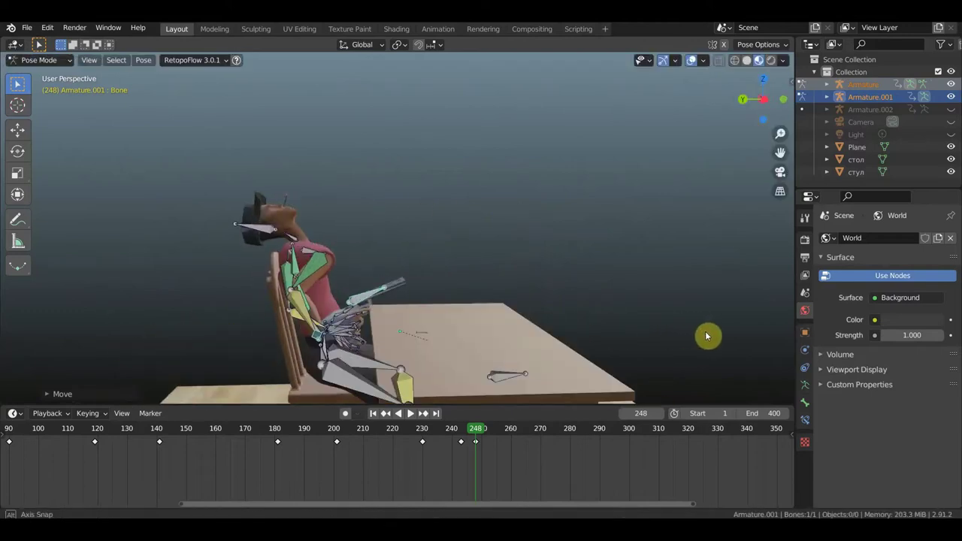
pyautogui.press('r')
pyautogui.click(384, 170)
pyautogui.moveTo(384, 170)
pyautogui.mouseDown(button='middle')
pyautogui.moveTo(408, 275)
pyautogui.moveTo(337, 286)
pyautogui.moveTo(348, 279)
pyautogui.mouseUp(button='middle')
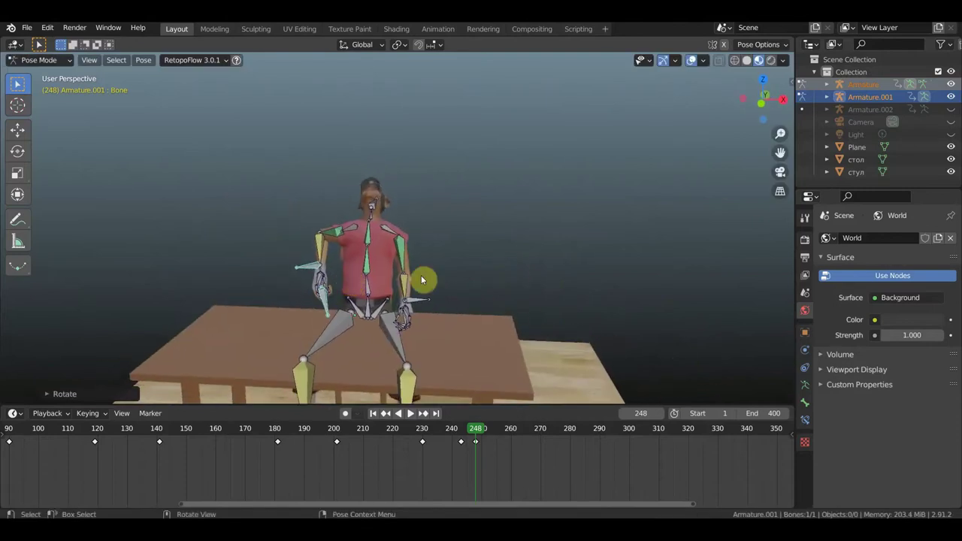
pyautogui.press('g')
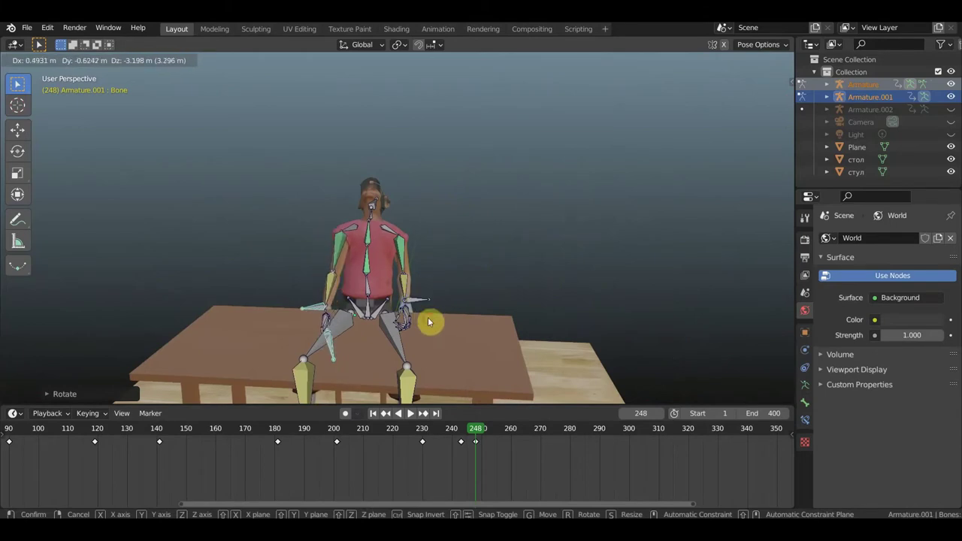
pyautogui.click(428, 318)
# Select the left shoulder bone and switch to a top-down view.
pyautogui.moveTo(426, 326); pyautogui.dragTo(549, 320, button='middle')
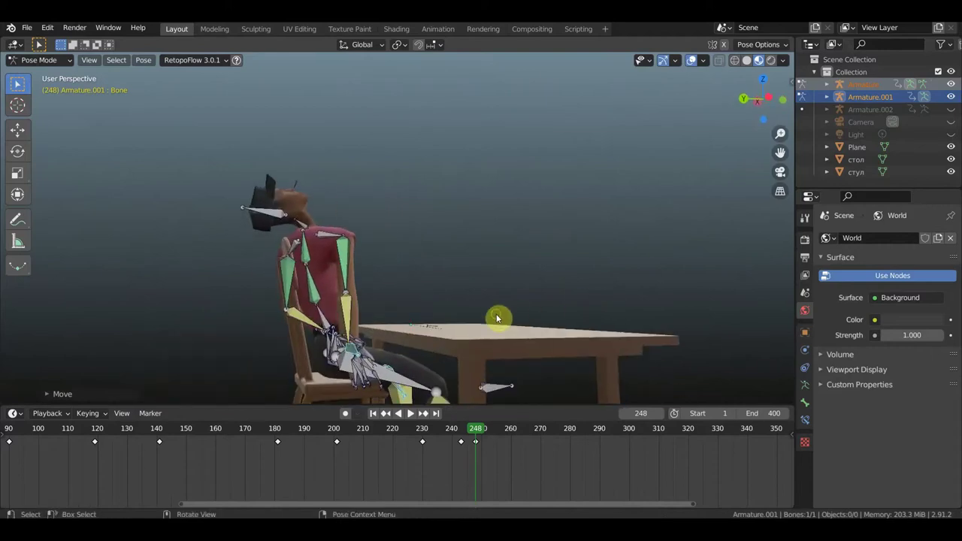
pyautogui.moveTo(496, 319); pyautogui.dragTo(346, 296, button='middle')
pyautogui.click(411, 302)
pyautogui.press('KP_7')
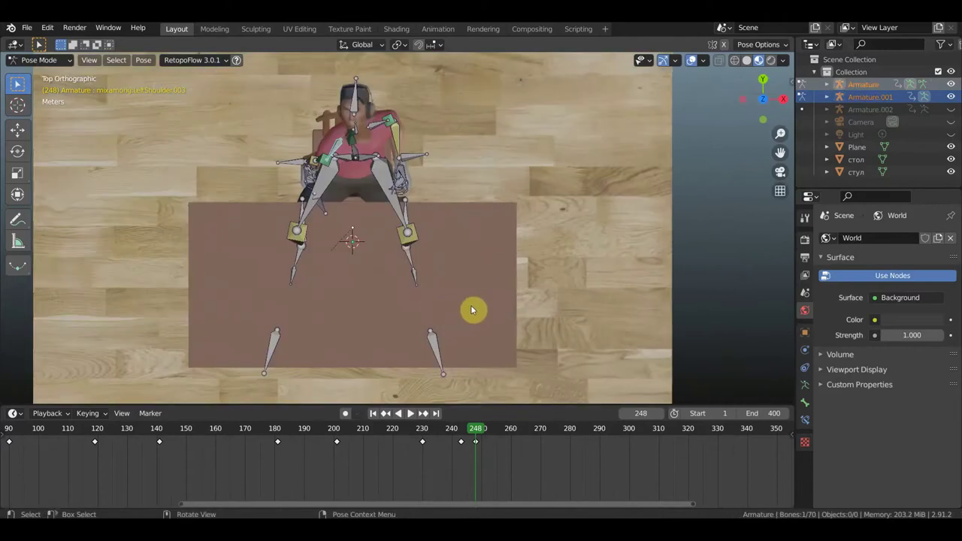
# Rotate the left shoulder bone to tilt the upper arm.
pyautogui.press('r')
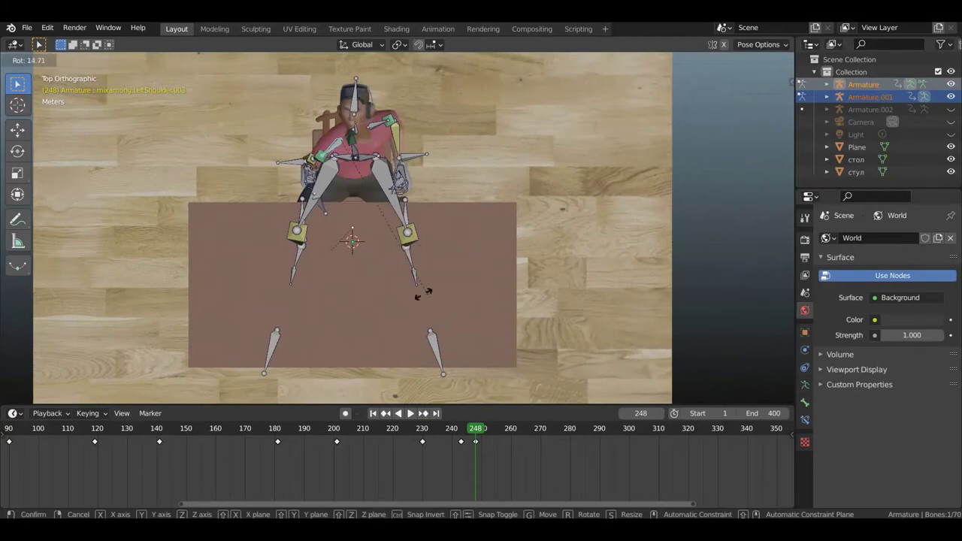
pyautogui.click(344, 240)
pyautogui.moveTo(480, 232)
pyautogui.mouseDown(button='middle')
pyautogui.moveTo(498, 227)
pyautogui.moveTo(453, 210)
pyautogui.moveTo(498, 253)
pyautogui.moveTo(386, 233)
pyautogui.moveTo(513, 234)
pyautogui.mouseUp(button='middle')
pyautogui.moveTo(444, 322)
pyautogui.mouseDown(button='middle')
pyautogui.moveTo(477, 337)
pyautogui.moveTo(460, 319)
pyautogui.mouseUp(button='middle')
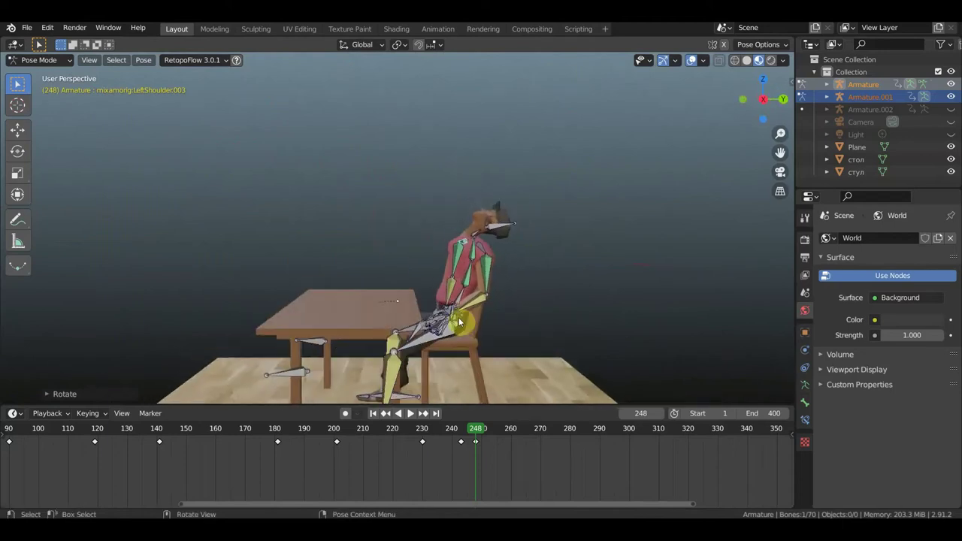
# Lower and rotate the left forearm so the hand hangs beside the chair.
pyautogui.click(459, 314)
pyautogui.press('g')
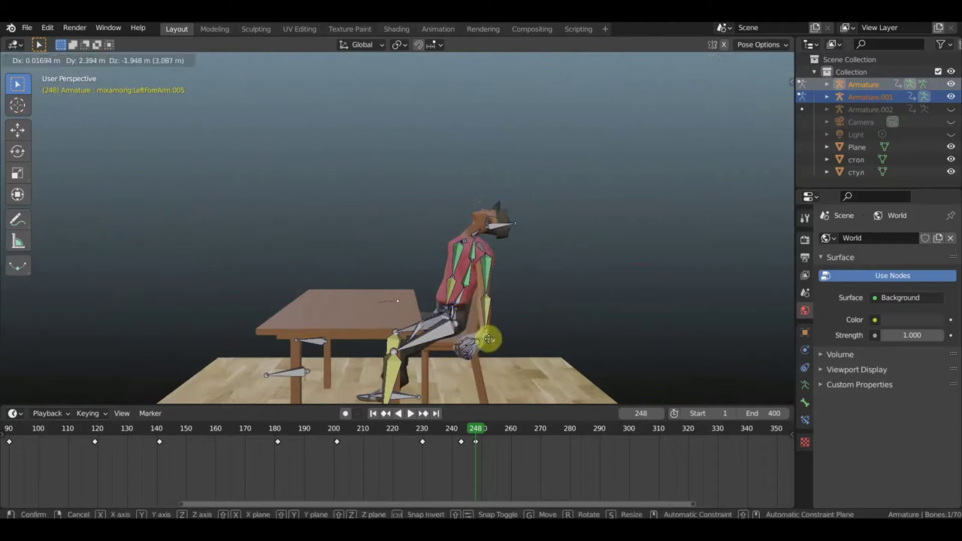
pyautogui.click(513, 340)
pyautogui.press('r')
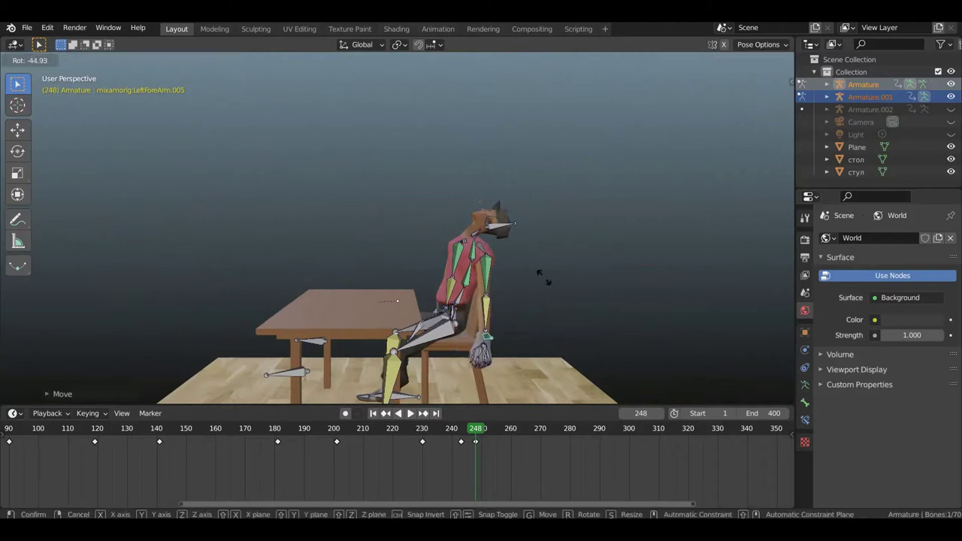
pyautogui.click(508, 326)
pyautogui.moveTo(508, 325)
pyautogui.mouseDown(button='middle')
pyautogui.moveTo(625, 339)
pyautogui.moveTo(577, 327)
pyautogui.mouseUp(button='middle')
# Rotate the left shoulder again and turn the hips bone to tilt the torso.
pyautogui.click(358, 234)
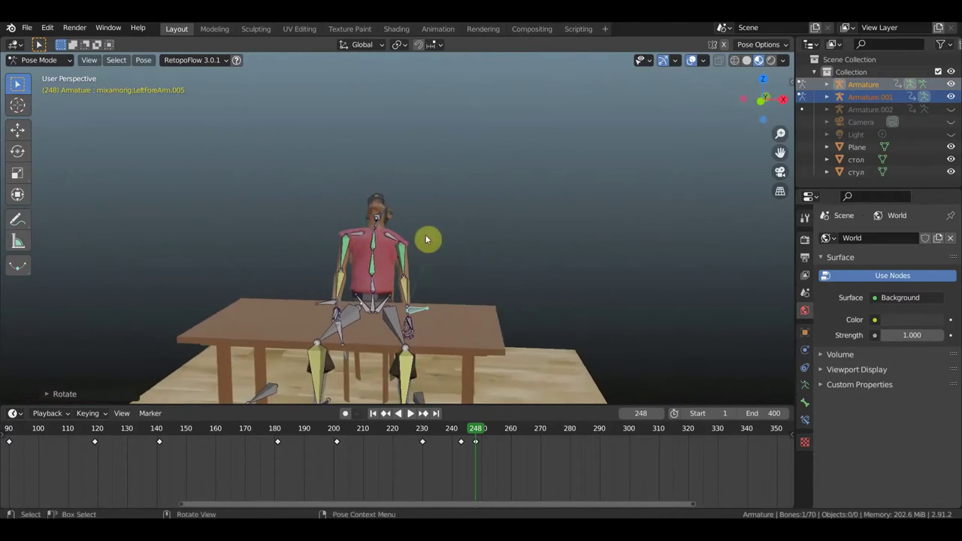
pyautogui.press('r')
pyautogui.click(457, 217)
pyautogui.click(360, 306)
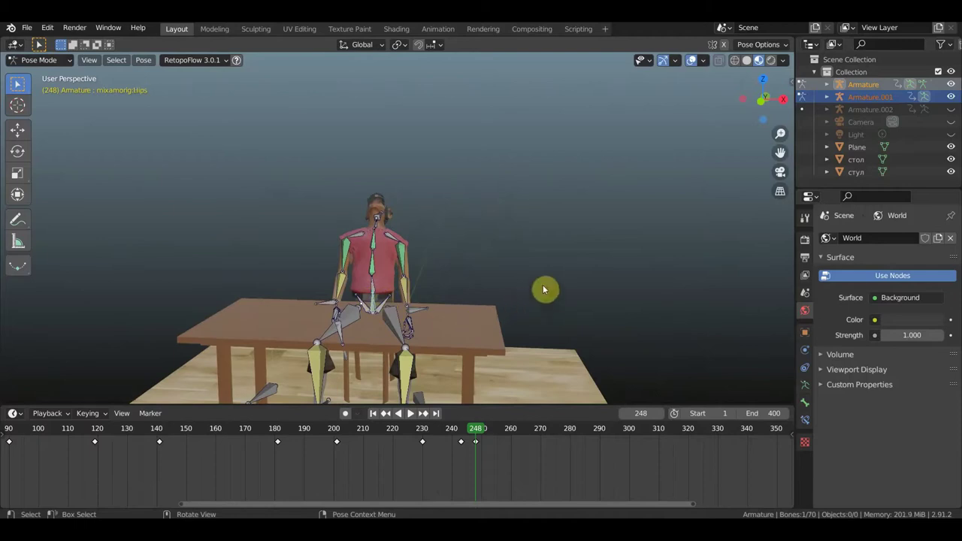
pyautogui.press('r')
pyautogui.click(430, 273)
pyautogui.moveTo(430, 273)
pyautogui.mouseDown(button='middle')
pyautogui.moveTo(403, 257)
pyautogui.moveTo(336, 266)
pyautogui.mouseUp(button='middle')
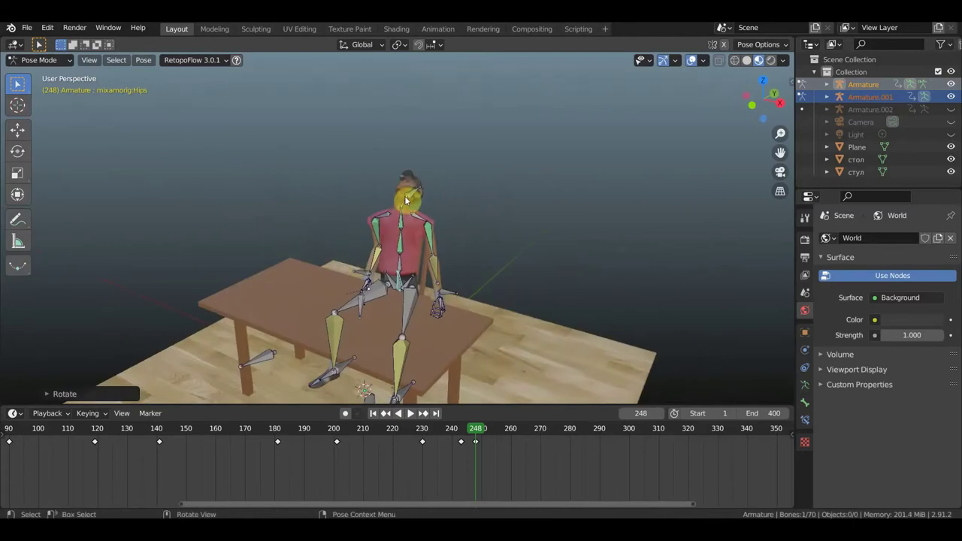
# Rotate the neck bone about 9.5 degrees so the head tilts sideways.
pyautogui.click(403, 204)
pyautogui.moveTo(467, 230); pyautogui.dragTo(518, 212, button='middle')
pyautogui.press('r')
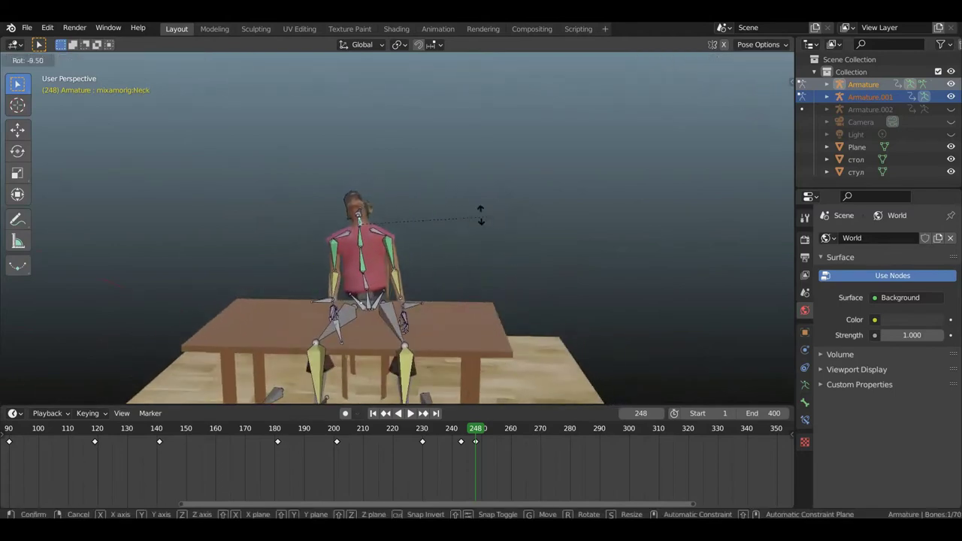
pyautogui.click(397, 217)
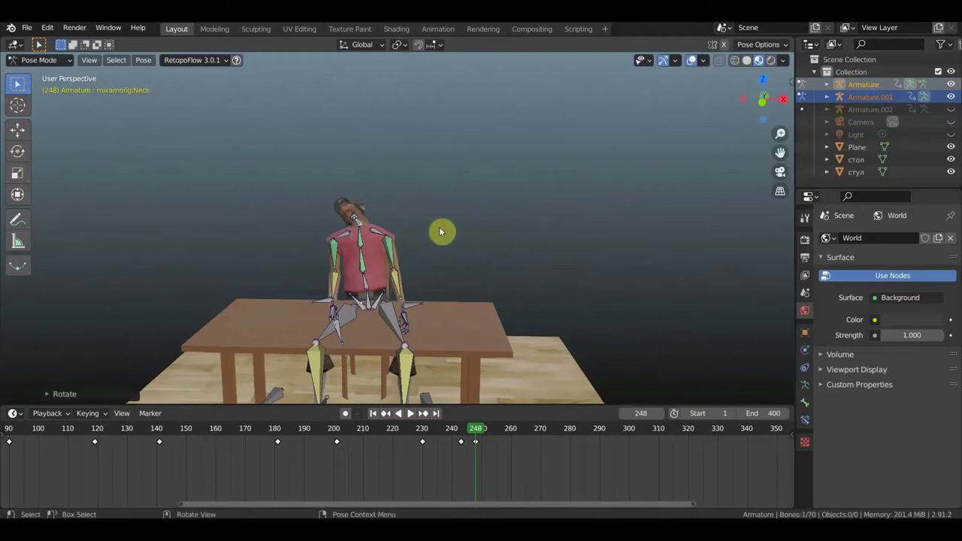
pyautogui.moveTo(300, 337)
pyautogui.mouseDown(button='middle')
pyautogui.moveTo(313, 348)
pyautogui.moveTo(511, 338)
pyautogui.moveTo(429, 323)
pyautogui.moveTo(318, 350)
pyautogui.moveTo(385, 353)
pyautogui.moveTo(374, 369)
pyautogui.moveTo(323, 76)
pyautogui.mouseUp(button='middle')
# Move and rotate the left forearm so the hand drops down beside the chair.
pyautogui.scroll(3, 432, 278)
pyautogui.moveTo(357, 297); pyautogui.dragTo(396, 92, button='middle')
pyautogui.scroll(2, 282, 256)
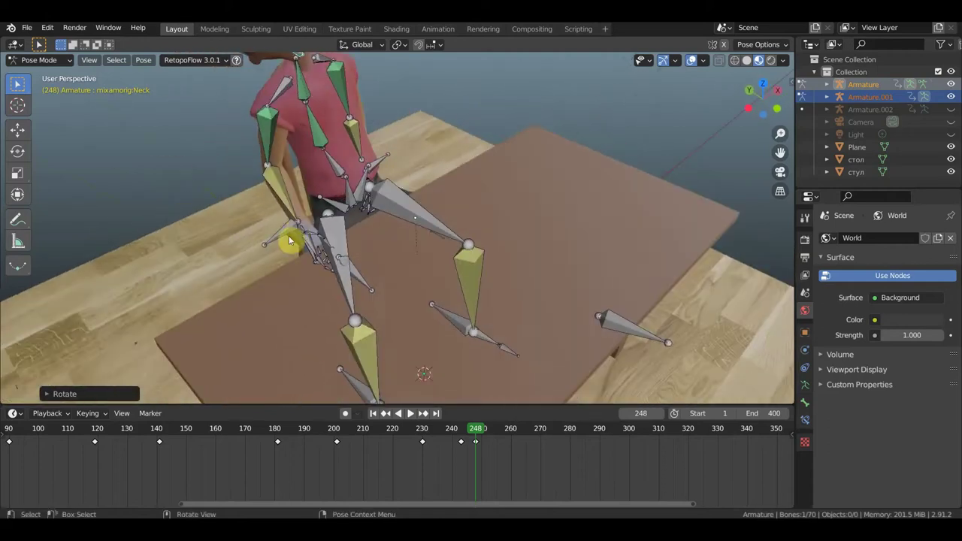
pyautogui.click(285, 231)
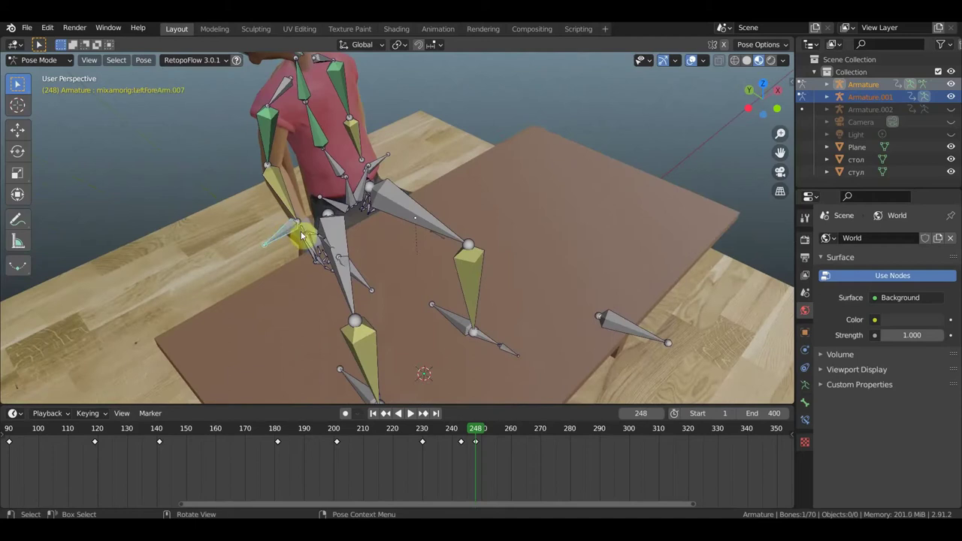
pyautogui.press('g')
pyautogui.click(305, 239)
pyautogui.moveTo(305, 239)
pyautogui.mouseDown(button='middle')
pyautogui.moveTo(373, 203)
pyautogui.moveTo(370, 347)
pyautogui.mouseUp(button='middle')
pyautogui.press('r')
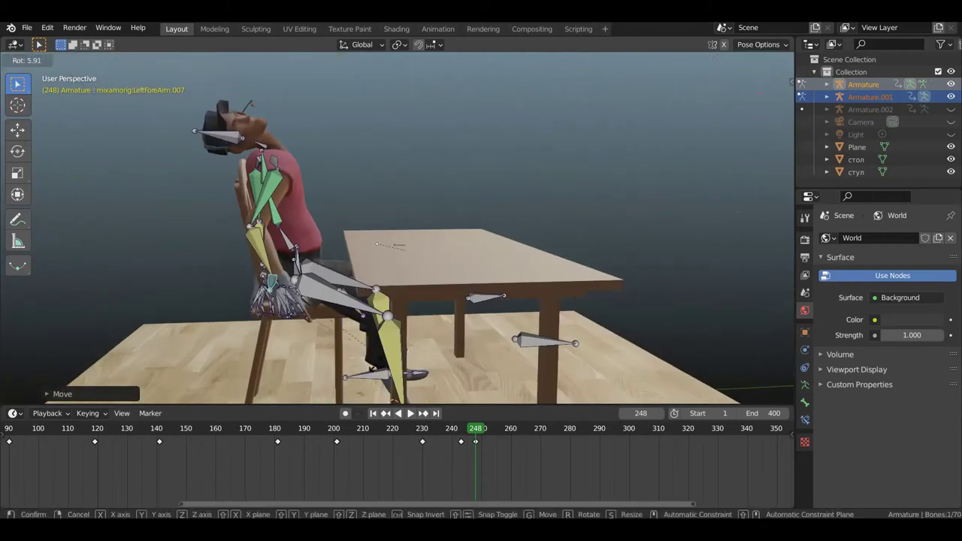
pyautogui.click(347, 369)
pyautogui.press('g')
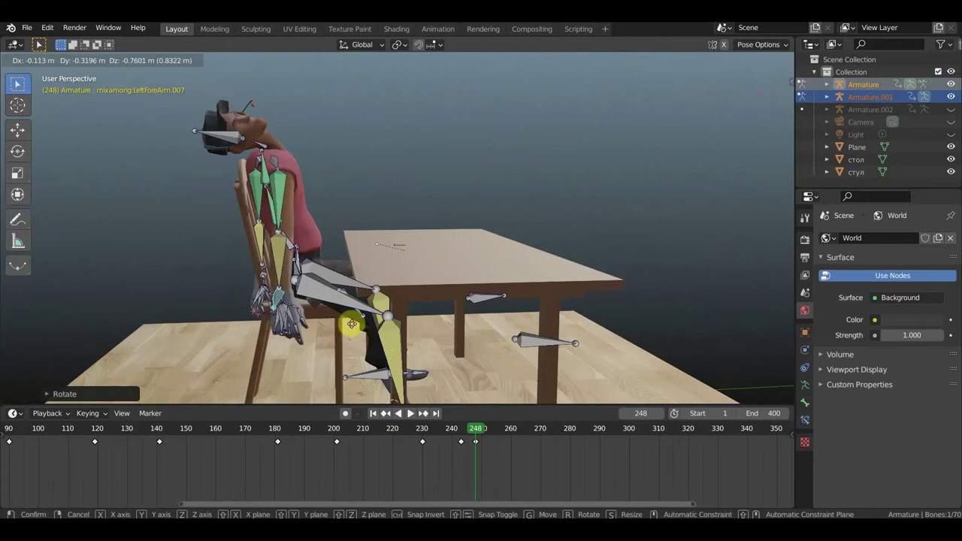
pyautogui.click(372, 321)
# Rotate the hips bone to slump the character's body.
pyautogui.moveTo(387, 285)
pyautogui.mouseDown(button='middle')
pyautogui.moveTo(412, 316)
pyautogui.moveTo(394, 302)
pyautogui.mouseUp(button='middle')
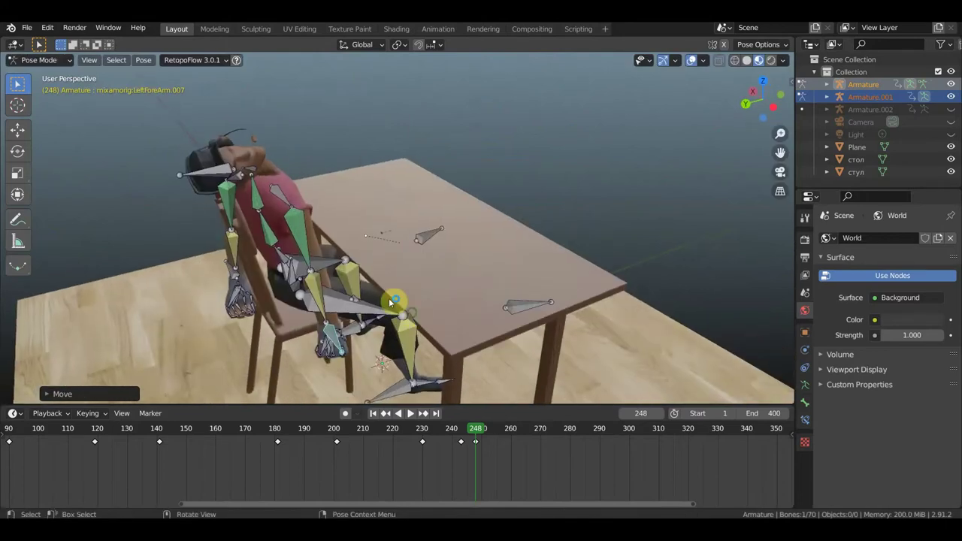
pyautogui.click(387, 269)
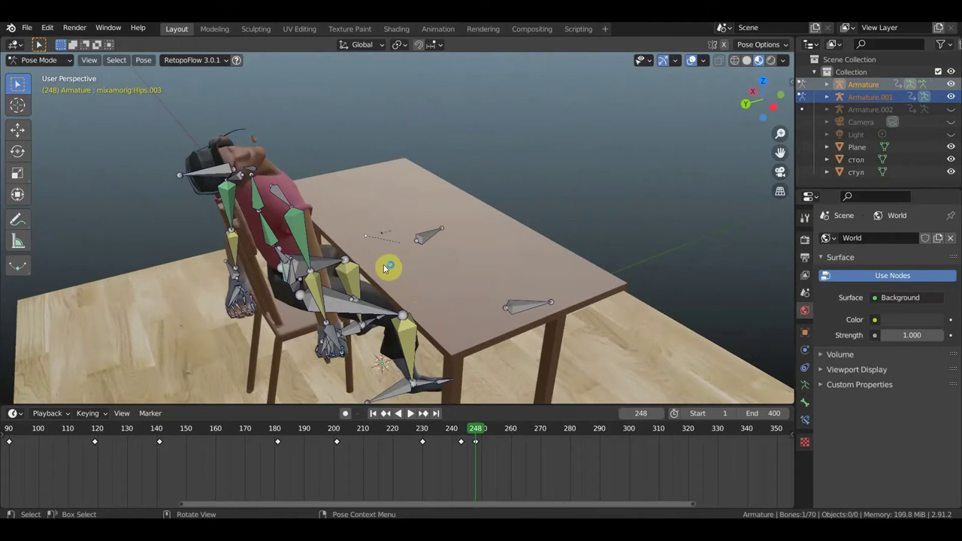
pyautogui.moveTo(387, 268); pyautogui.dragTo(474, 329, button='middle')
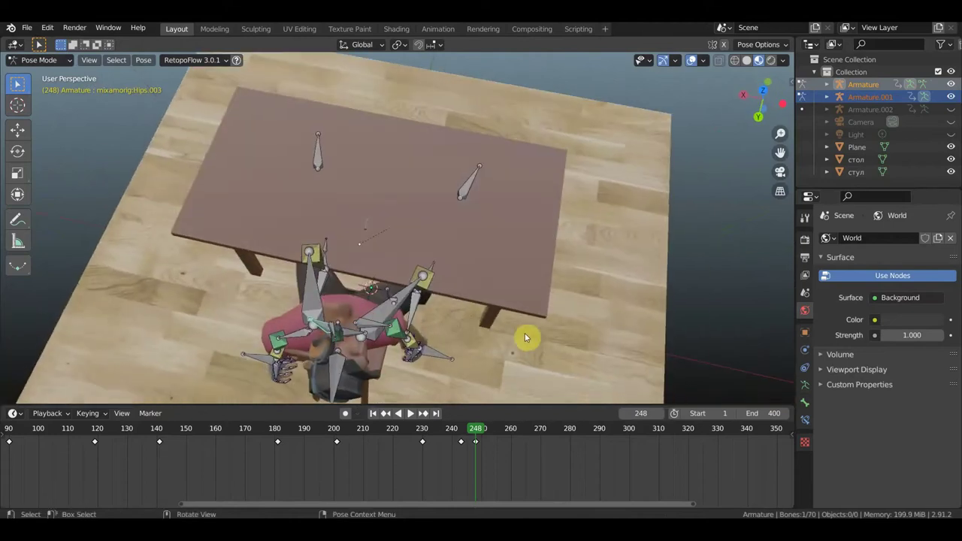
pyautogui.press('r')
pyautogui.click(496, 358)
# Rotate the head bone to slump the head further.
pyautogui.moveTo(514, 354); pyautogui.dragTo(260, 281, button='middle')
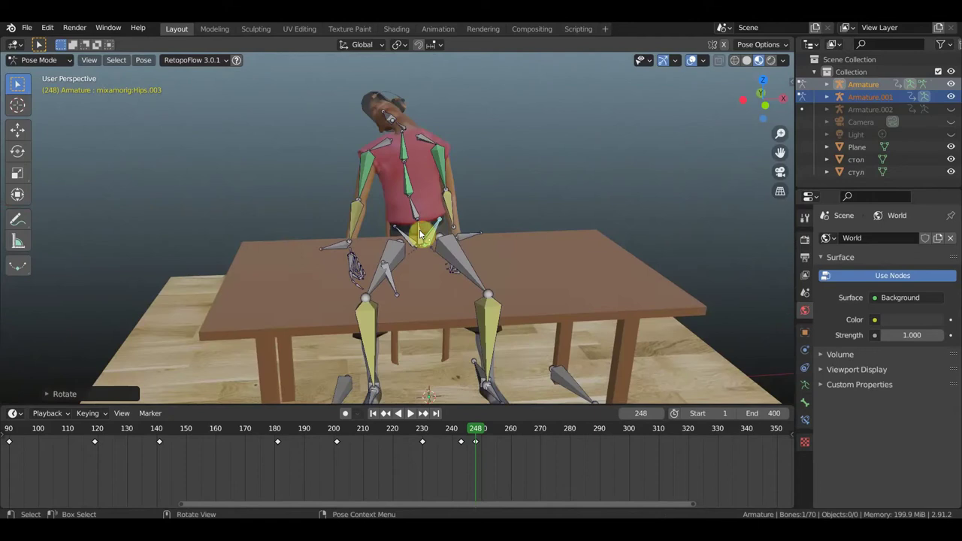
pyautogui.press('KP_7')
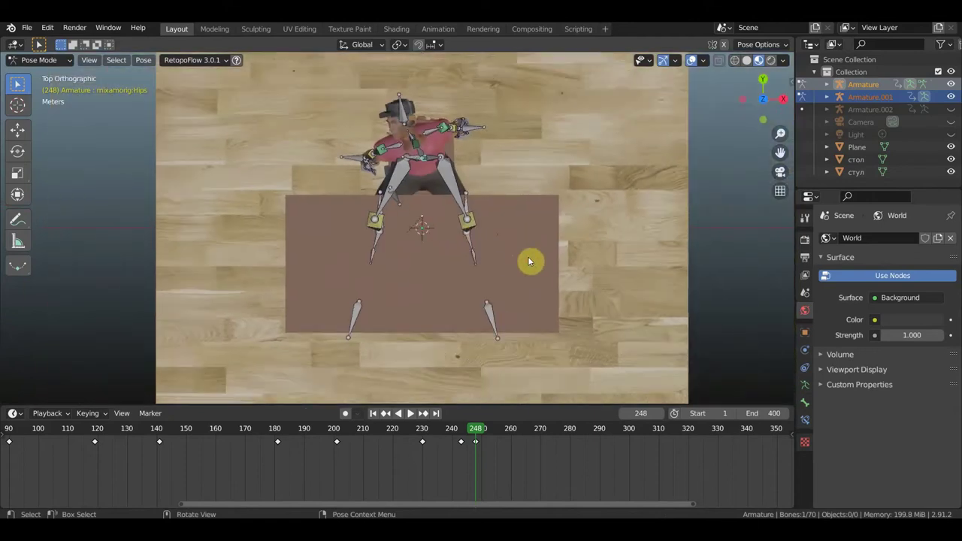
pyautogui.press('r')
pyautogui.click(485, 263)
pyautogui.moveTo(484, 263)
pyautogui.mouseDown(button='middle')
pyautogui.moveTo(487, 161)
pyautogui.moveTo(401, 150)
pyautogui.moveTo(483, 135)
pyautogui.mouseUp(button='middle')
pyautogui.moveTo(408, 251)
pyautogui.mouseDown(button='middle')
pyautogui.moveTo(368, 322)
pyautogui.moveTo(525, 304)
pyautogui.moveTo(506, 314)
pyautogui.mouseUp(button='middle')
pyautogui.scroll(4, 440, 332)
pyautogui.moveTo(435, 333)
pyautogui.mouseDown(button='middle')
pyautogui.moveTo(487, 272)
pyautogui.moveTo(445, 339)
pyautogui.moveTo(454, 383)
pyautogui.moveTo(446, 323)
pyautogui.mouseUp(button='middle')
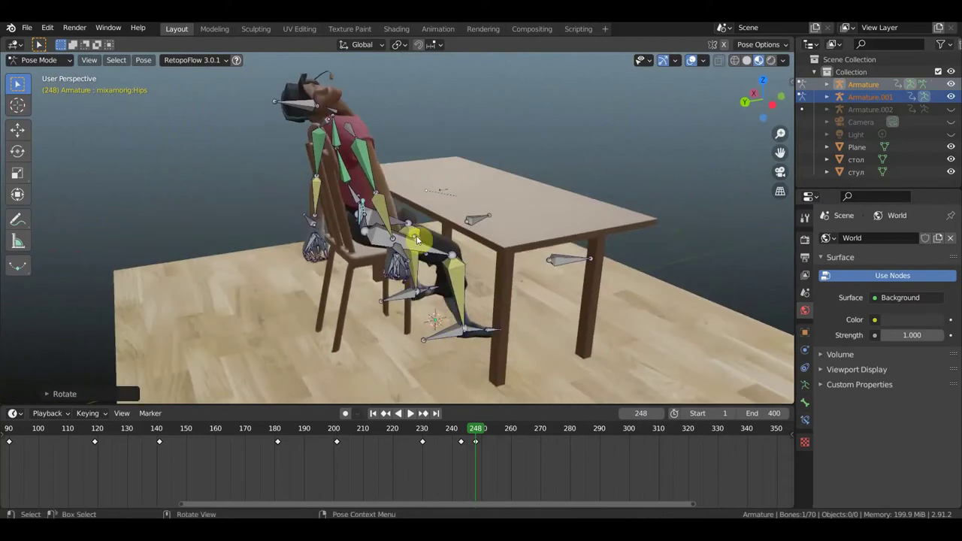
# Move and rotate the gun bone so the gun rests on the floor near the table leg.
pyautogui.click(436, 254)
pyautogui.moveTo(436, 251)
pyautogui.mouseDown(button='middle')
pyautogui.moveTo(338, 214)
pyautogui.moveTo(466, 263)
pyautogui.moveTo(436, 275)
pyautogui.moveTo(557, 294)
pyautogui.moveTo(558, 313)
pyautogui.mouseUp(button='middle')
pyautogui.press('g')
pyautogui.click(409, 266)
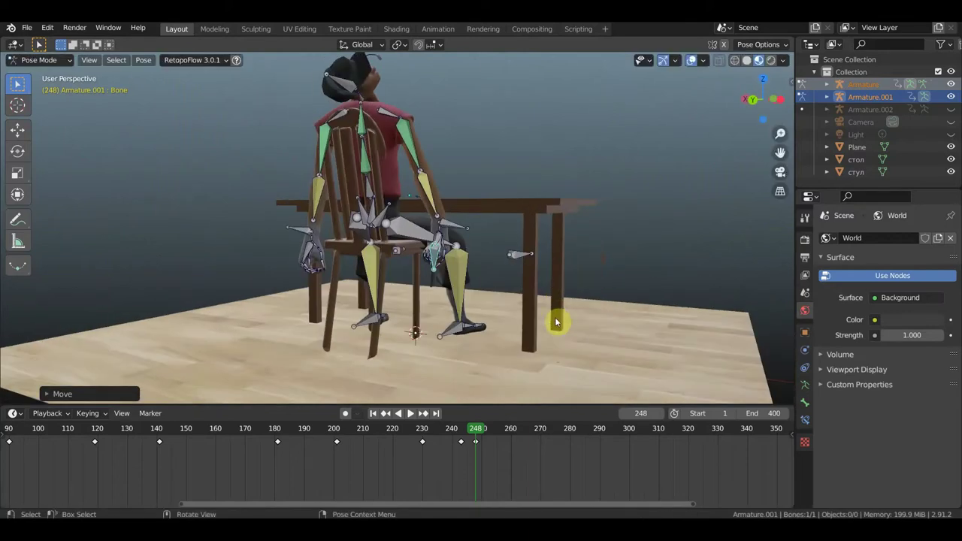
pyautogui.press('g')
pyautogui.click(624, 384)
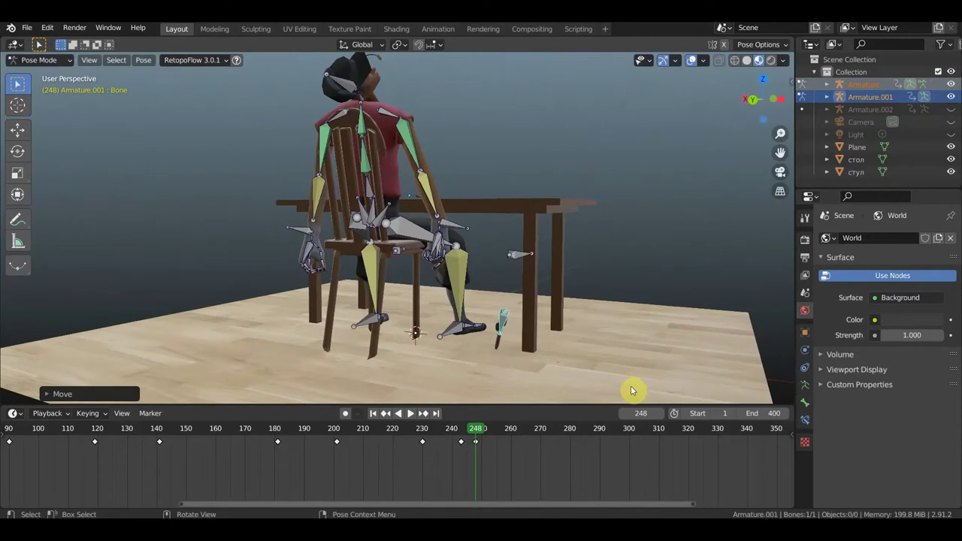
pyautogui.press('r')
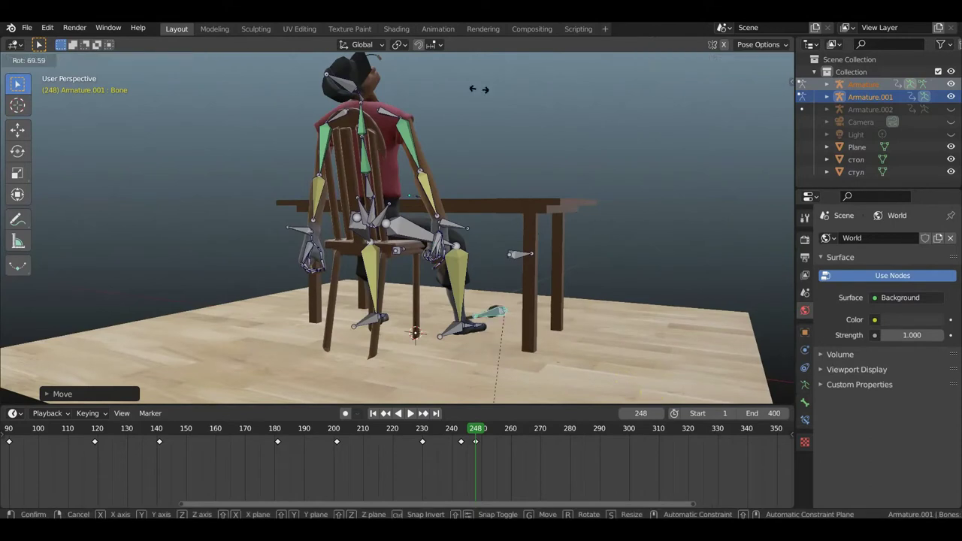
pyautogui.click(403, 54)
pyautogui.moveTo(760, 159)
pyautogui.mouseDown(button='middle')
pyautogui.moveTo(489, 317)
pyautogui.moveTo(468, 314)
pyautogui.moveTo(495, 316)
pyautogui.mouseUp(button='middle')
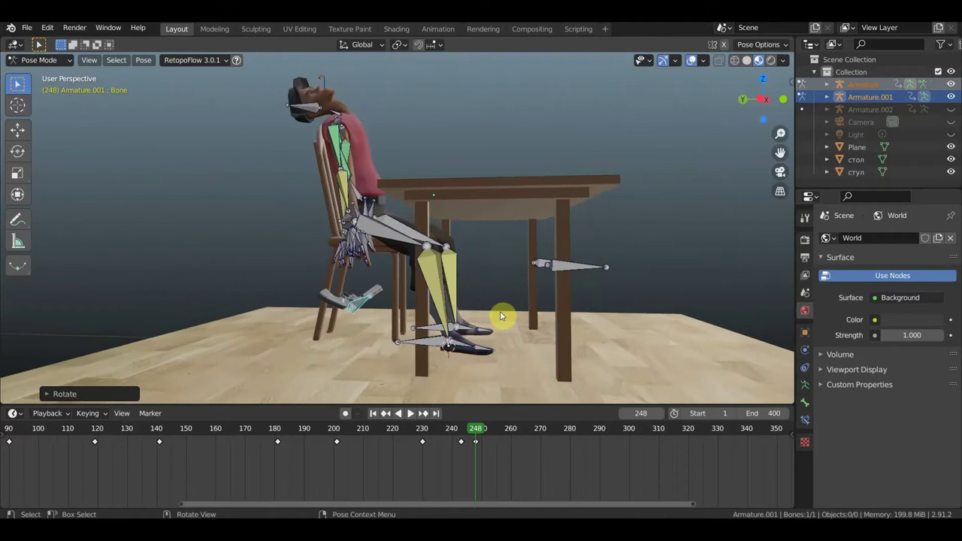
pyautogui.press('g')
pyautogui.click(525, 372)
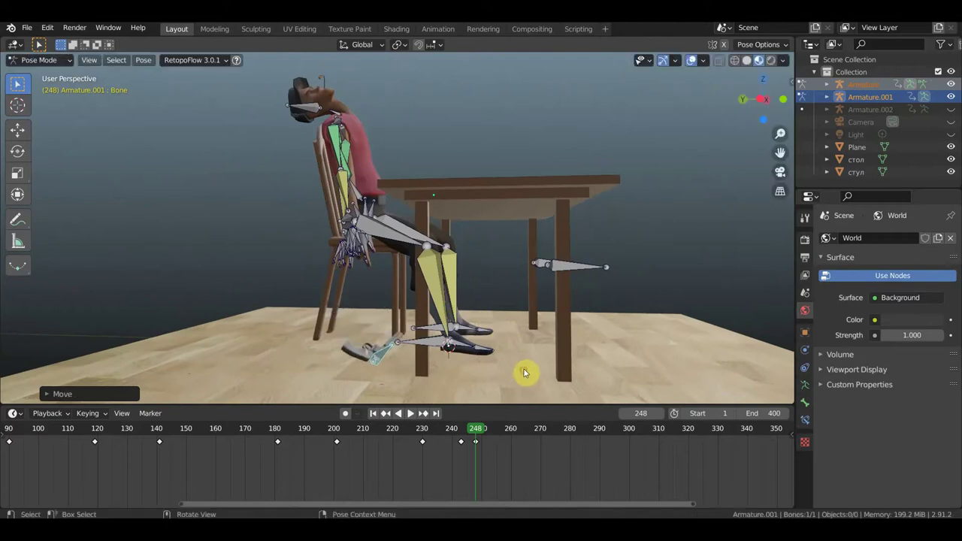
pyautogui.moveTo(553, 366); pyautogui.dragTo(586, 358, button='middle')
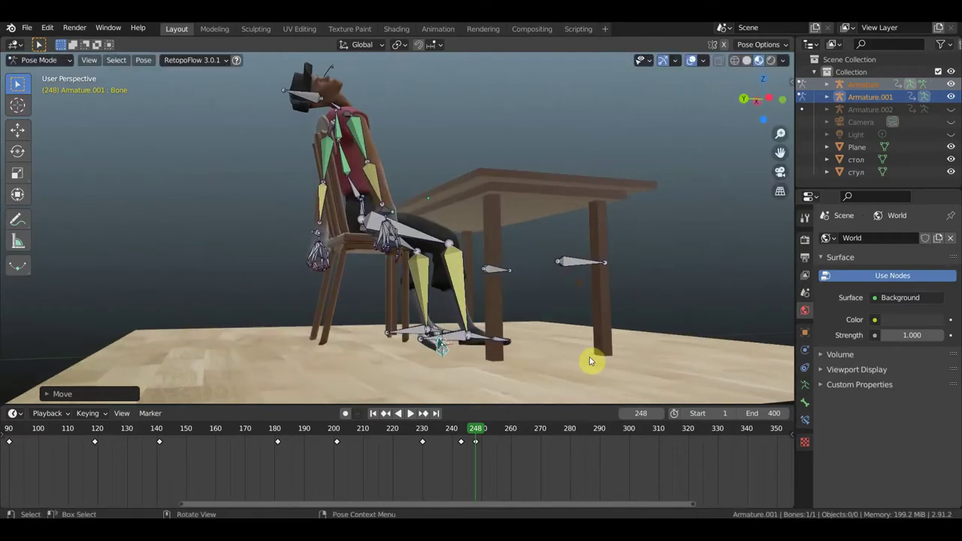
# Keyframe Location & Rotation for all bones at frame 248 and scrub back to frame 232.
pyautogui.press('a')
pyautogui.press('i')
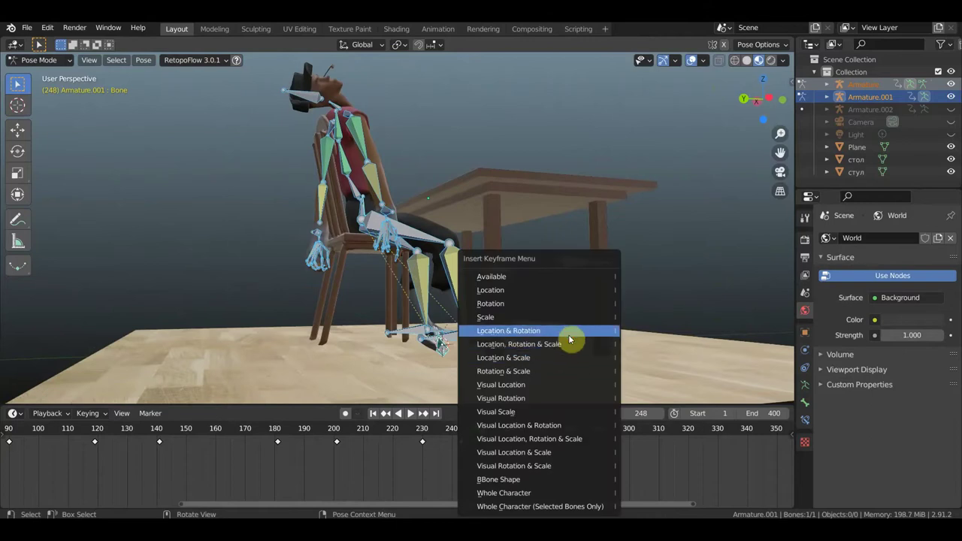
pyautogui.click(568, 334)
pyautogui.moveTo(463, 436); pyautogui.dragTo(426, 432)
pyautogui.moveTo(634, 316); pyautogui.dragTo(566, 341, button='middle')
# Play the animation, then shift the new keyframe 3 frames later.
pyautogui.press('space')
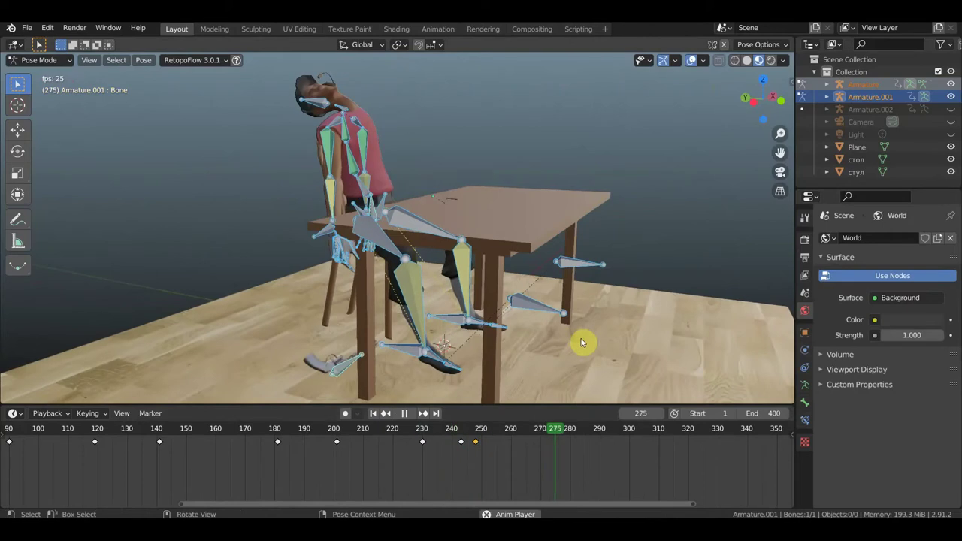
pyautogui.press('space')
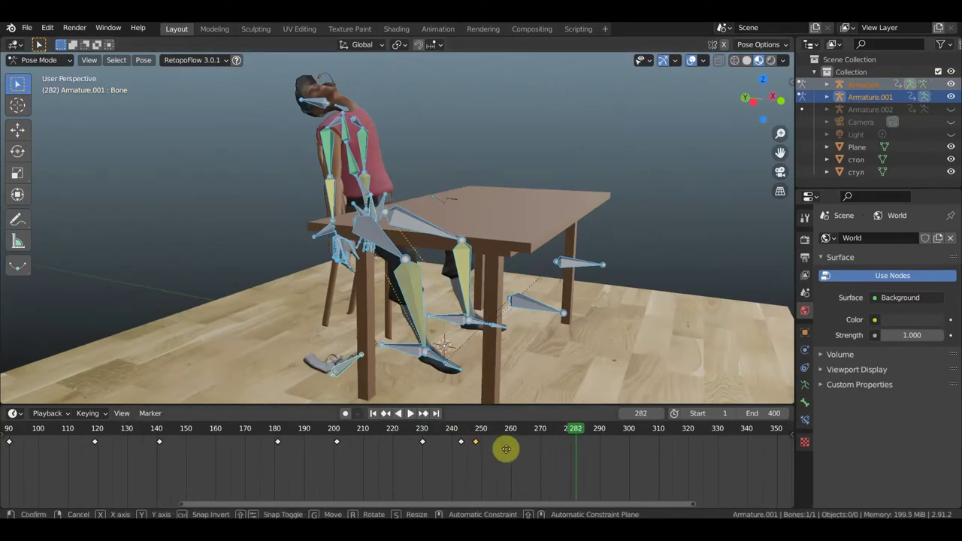
pyautogui.press('g')
pyautogui.click(518, 449)
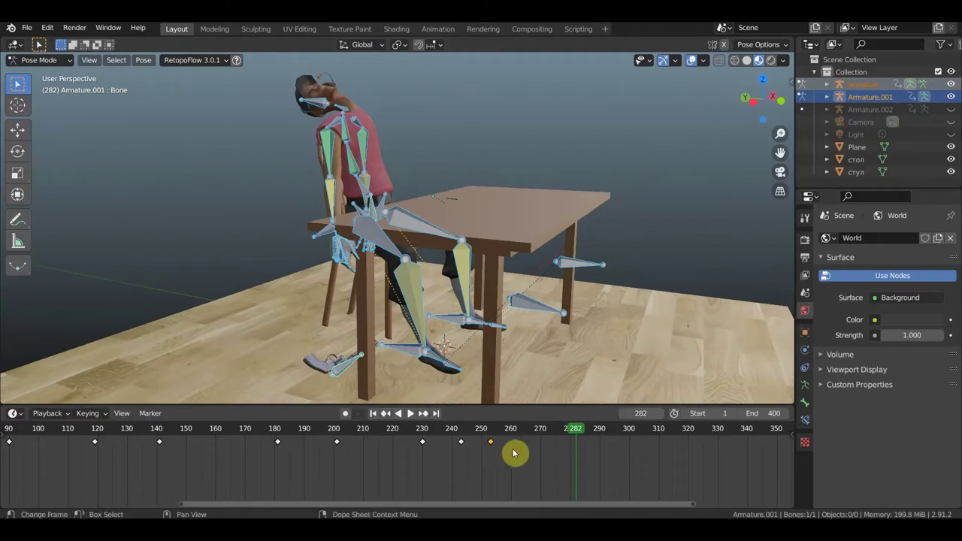
# Preview the slump playback from frames 249 and 254, scrubbing back to frame 230.
pyautogui.click(478, 430)
pyautogui.press('space')
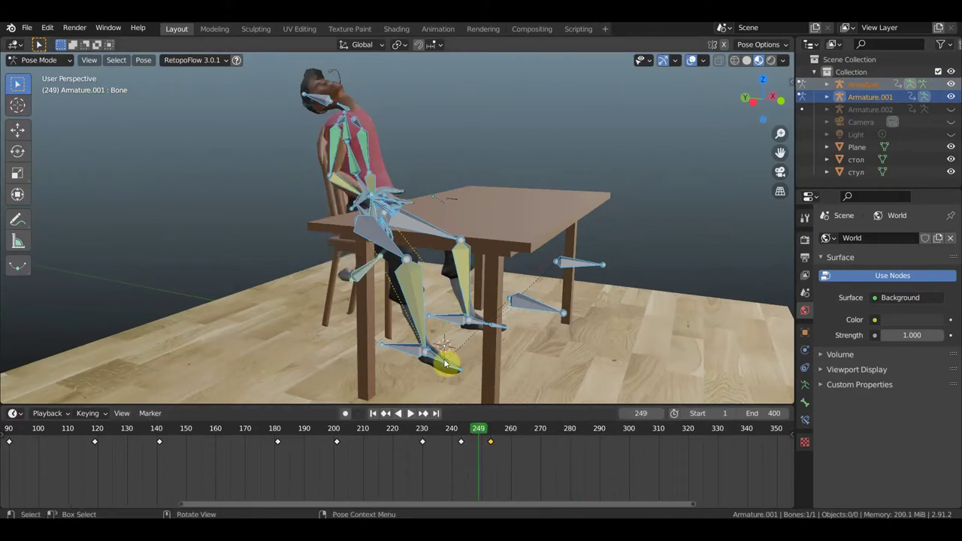
pyautogui.moveTo(393, 354)
pyautogui.mouseDown(button='middle')
pyautogui.moveTo(354, 273)
pyautogui.moveTo(317, 267)
pyautogui.moveTo(389, 225)
pyautogui.mouseUp(button='middle')
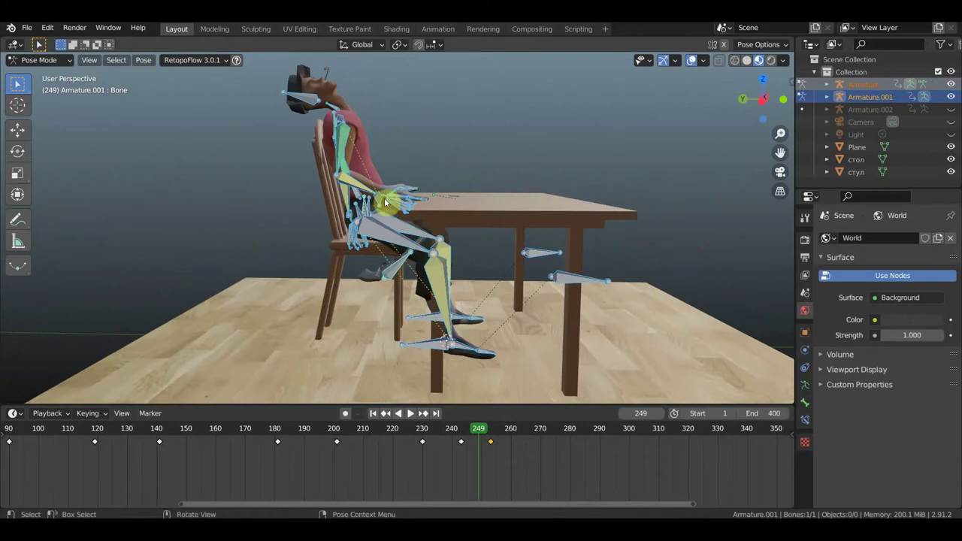
pyautogui.click(492, 442)
pyautogui.press('space')
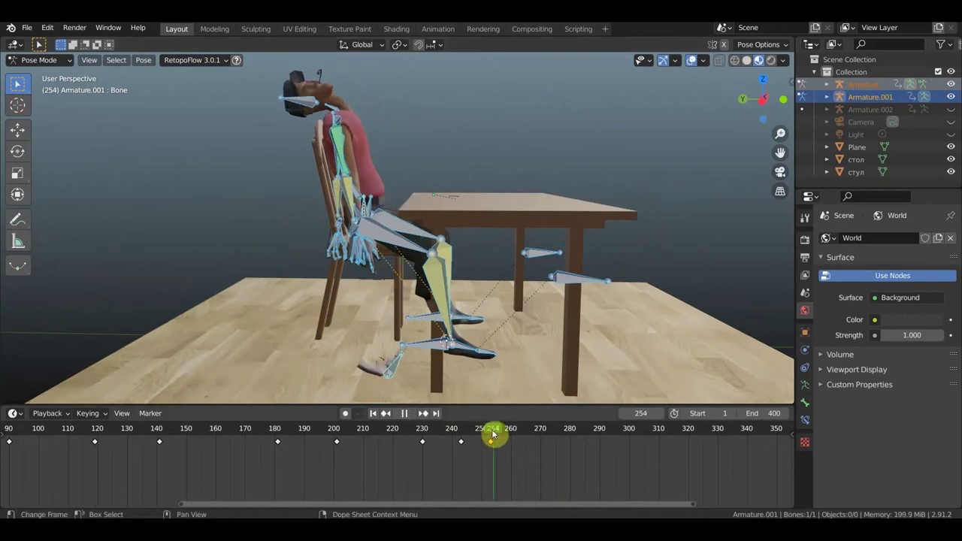
pyautogui.moveTo(489, 429)
pyautogui.mouseDown()
pyautogui.moveTo(423, 426)
pyautogui.moveTo(436, 427)
pyautogui.mouseUp()
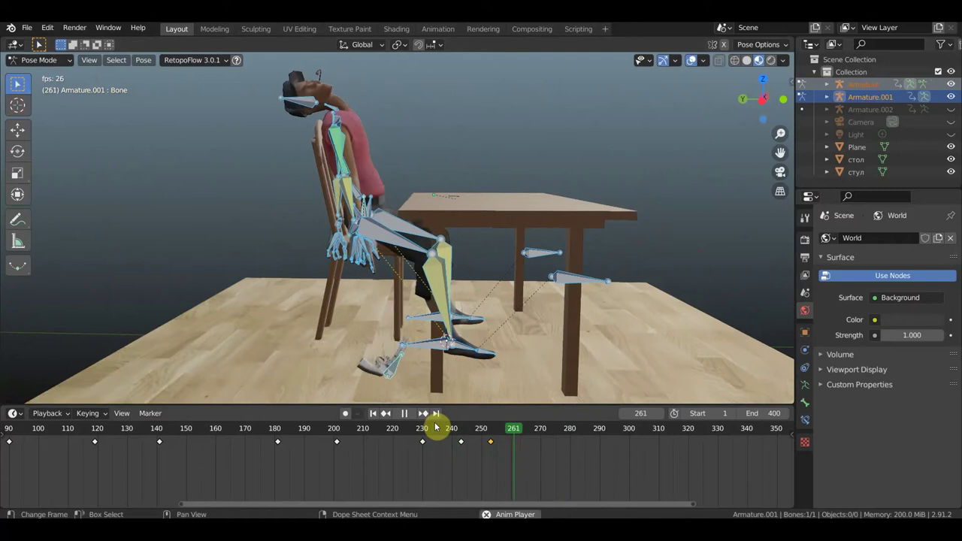
pyautogui.press('space')
# Delete the keyframe near frame 244 and replay from around frame 230.
pyautogui.click(458, 436)
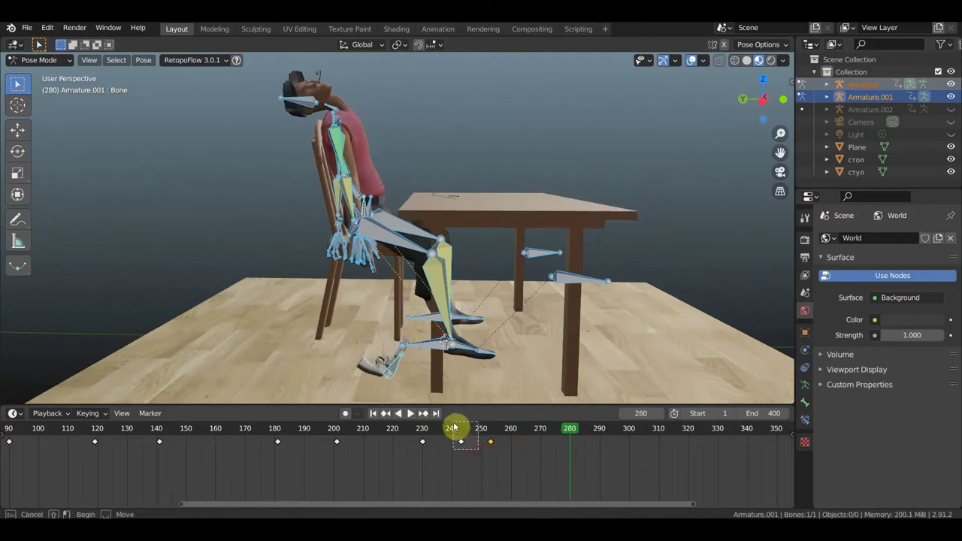
pyautogui.press('x')
pyautogui.click(473, 455)
pyautogui.click(419, 434)
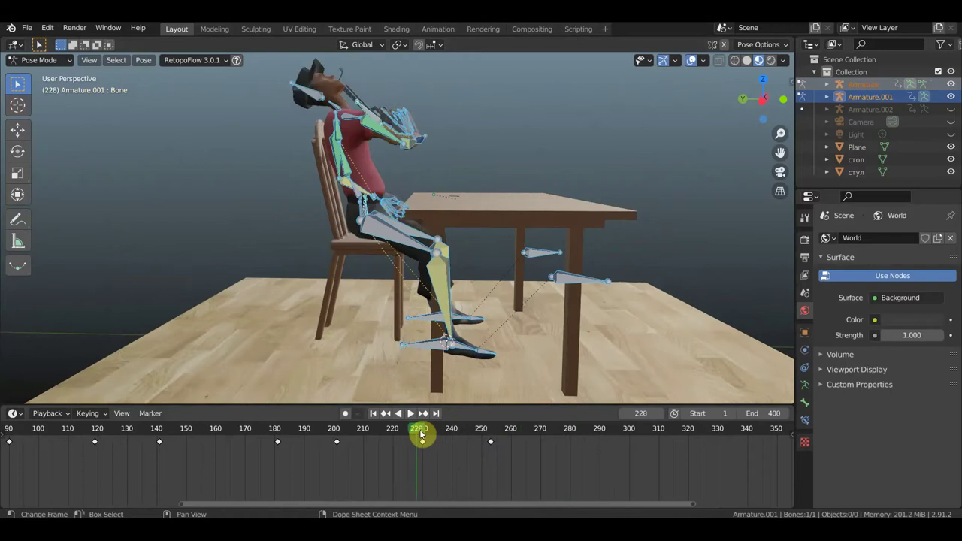
pyautogui.press('space')
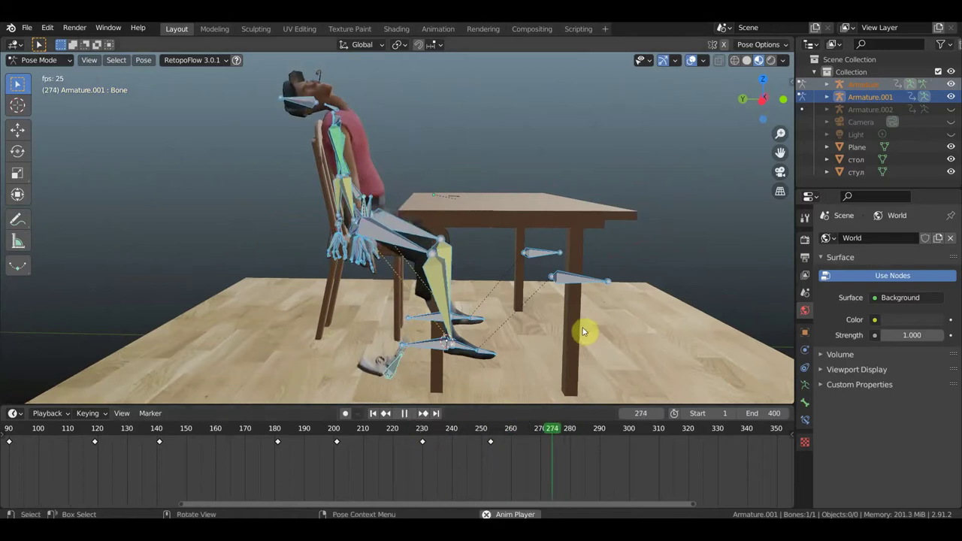
pyautogui.press('space')
# Check the pose at frame 250, then go to frame 233 and zoom in on the upper body.
pyautogui.moveTo(582, 332); pyautogui.dragTo(494, 333, button='middle')
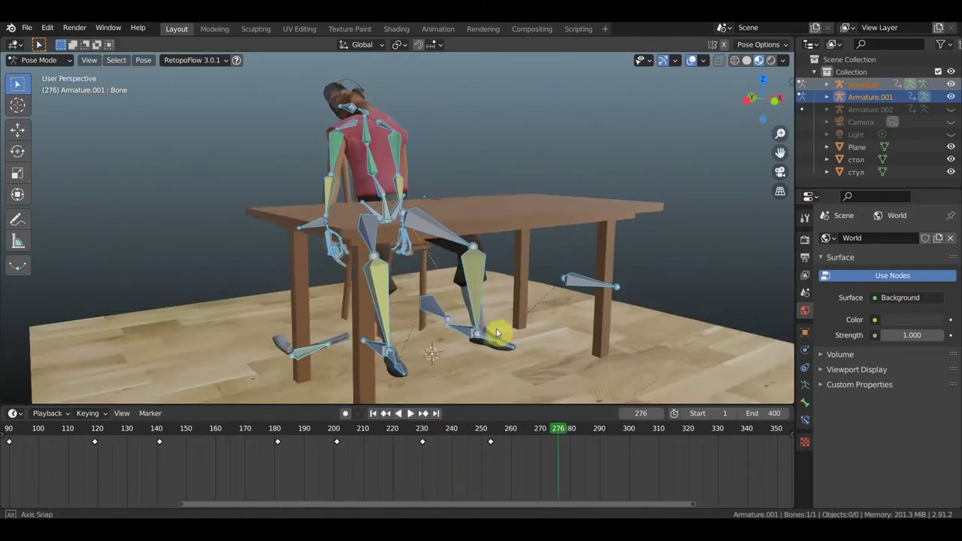
pyautogui.click(491, 438)
pyautogui.click(483, 436)
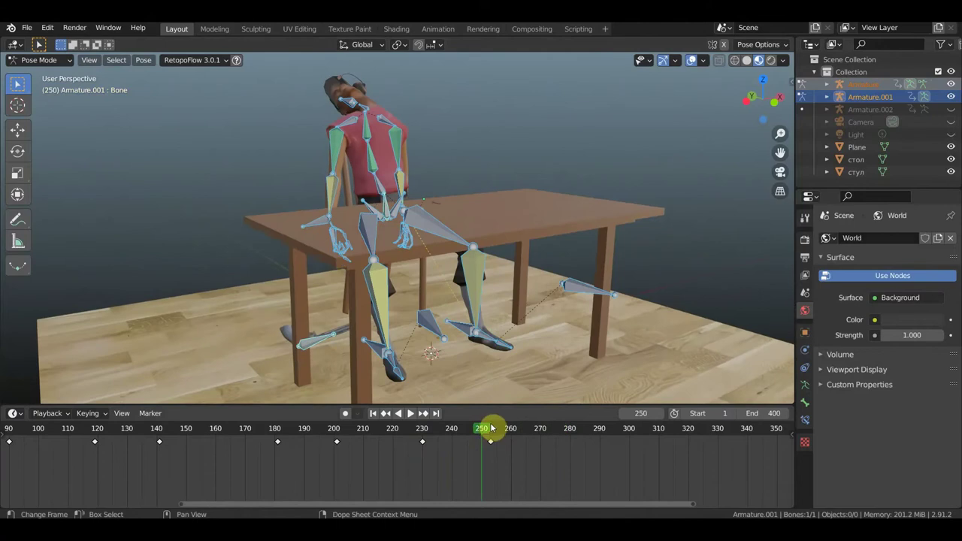
pyautogui.click(431, 434)
pyautogui.moveTo(444, 209)
pyautogui.mouseDown(button='middle')
pyautogui.moveTo(501, 187)
pyautogui.moveTo(515, 275)
pyautogui.moveTo(481, 264)
pyautogui.moveTo(498, 278)
pyautogui.moveTo(524, 247)
pyautogui.mouseUp(button='middle')
pyautogui.scroll(3, 515, 197)
pyautogui.moveTo(516, 198)
pyautogui.mouseDown(button='middle')
pyautogui.moveTo(489, 187)
pyautogui.moveTo(451, 208)
pyautogui.moveTo(444, 193)
pyautogui.moveTo(500, 234)
pyautogui.moveTo(442, 243)
pyautogui.moveTo(320, 217)
pyautogui.mouseUp(button='middle')
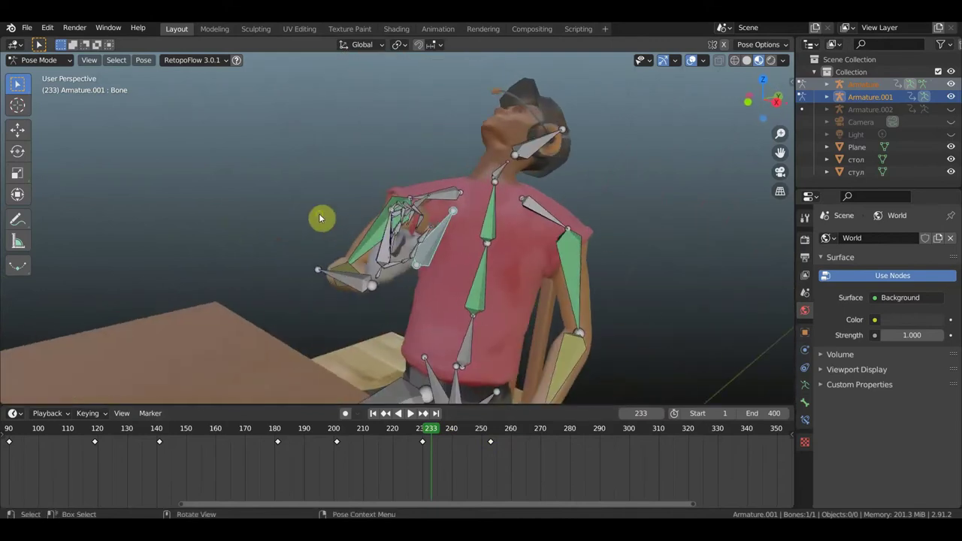
# Try moving the selected arm bone from a side view of the upper body, then undo it.
pyautogui.moveTo(518, 212); pyautogui.dragTo(456, 200, button='middle')
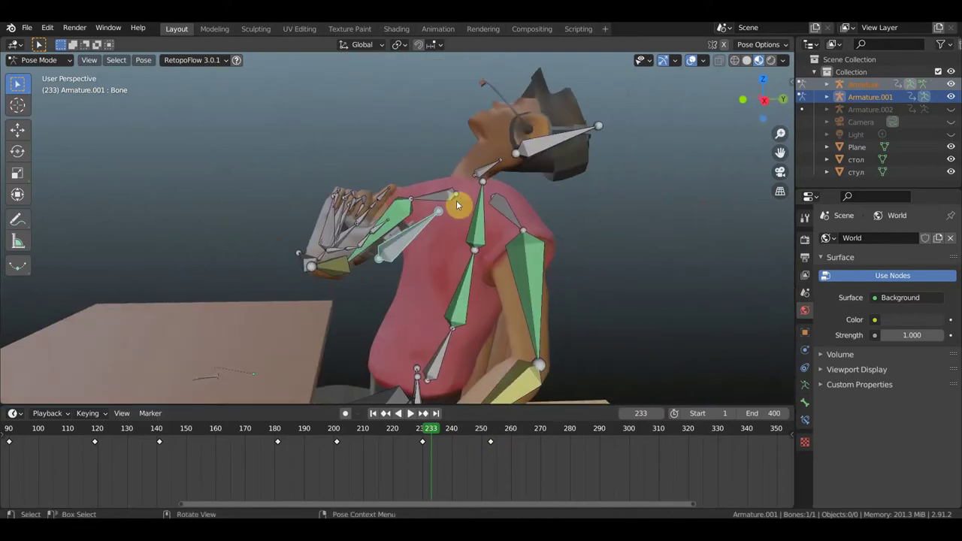
pyautogui.scroll(2, 438, 439)
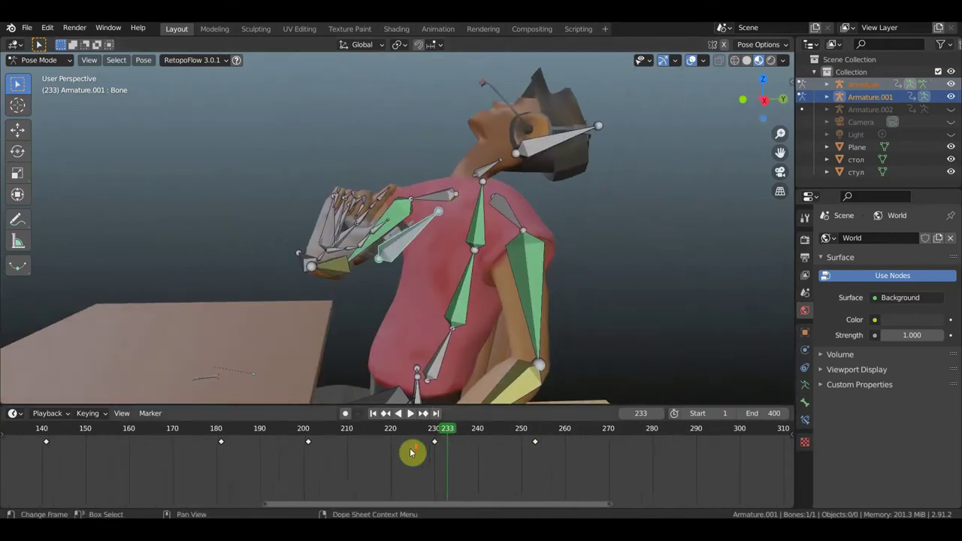
pyautogui.scroll(2, 420, 451)
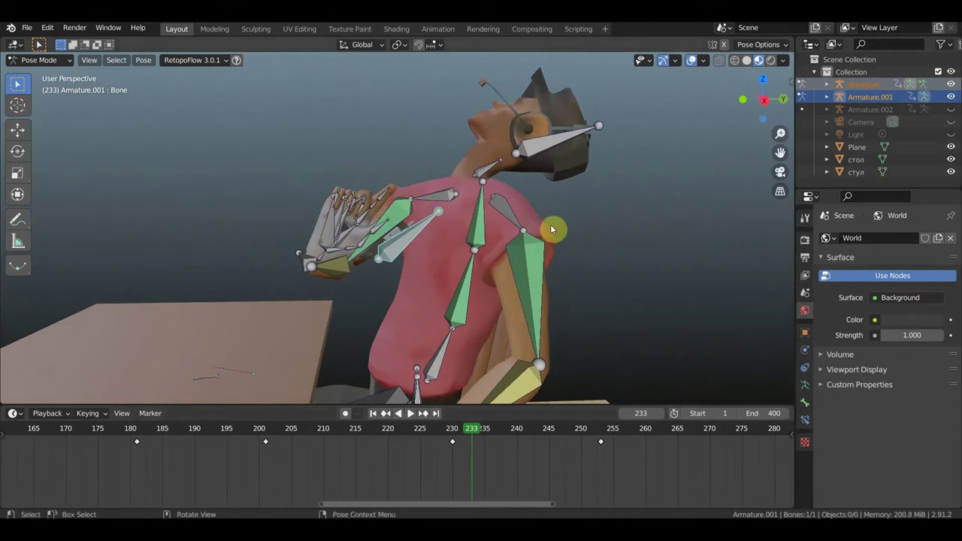
pyautogui.press('g')
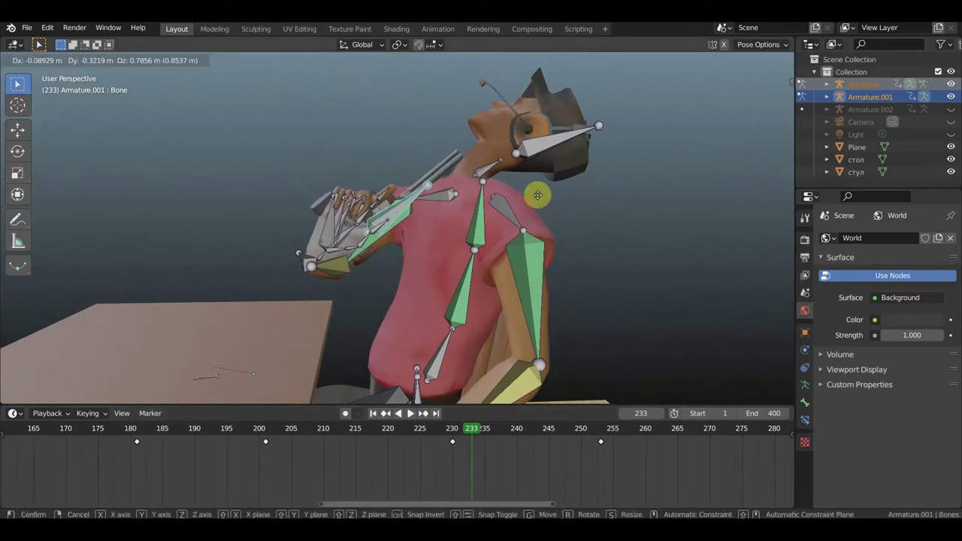
pyautogui.click(537, 196)
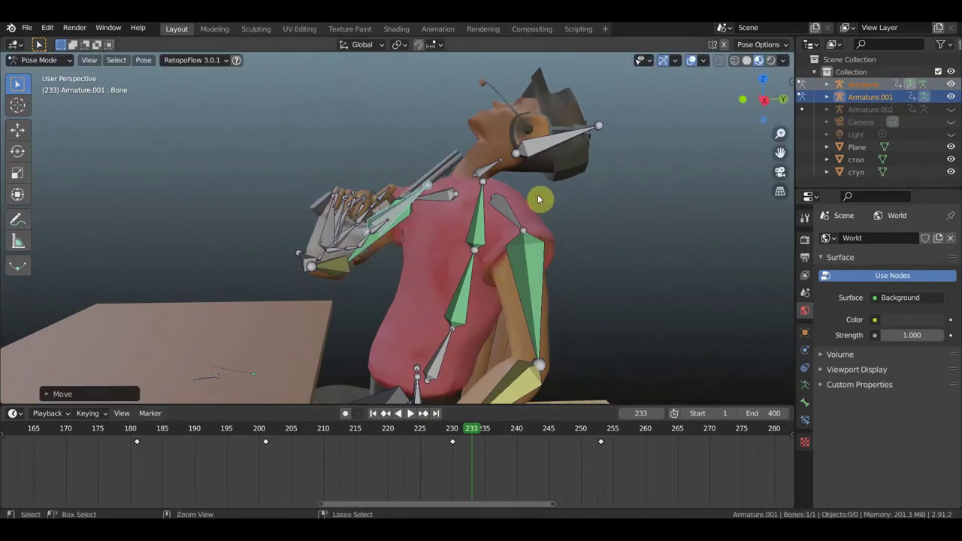
pyautogui.hotkey('ctrl', 'z')
# Move the LeftForeArm.007 bone so the gun hand rises up near the head.
pyautogui.moveTo(528, 196); pyautogui.dragTo(707, 219, button='middle')
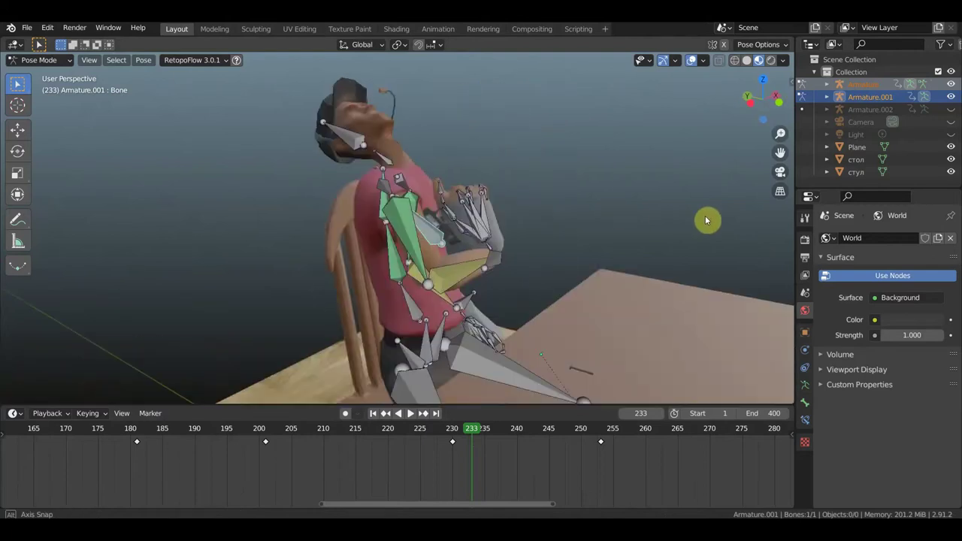
pyautogui.moveTo(492, 245); pyautogui.dragTo(495, 267, button='middle')
pyautogui.click(493, 266)
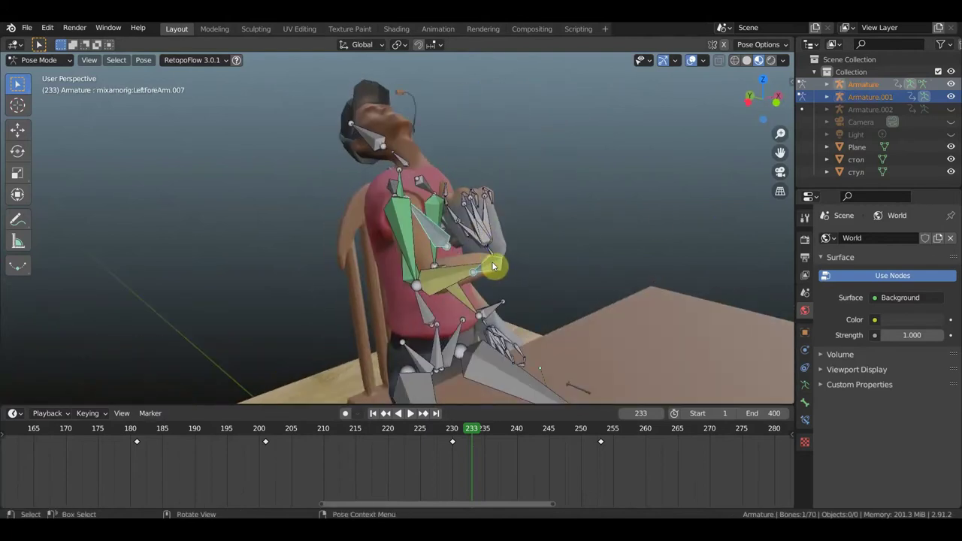
pyautogui.press('g')
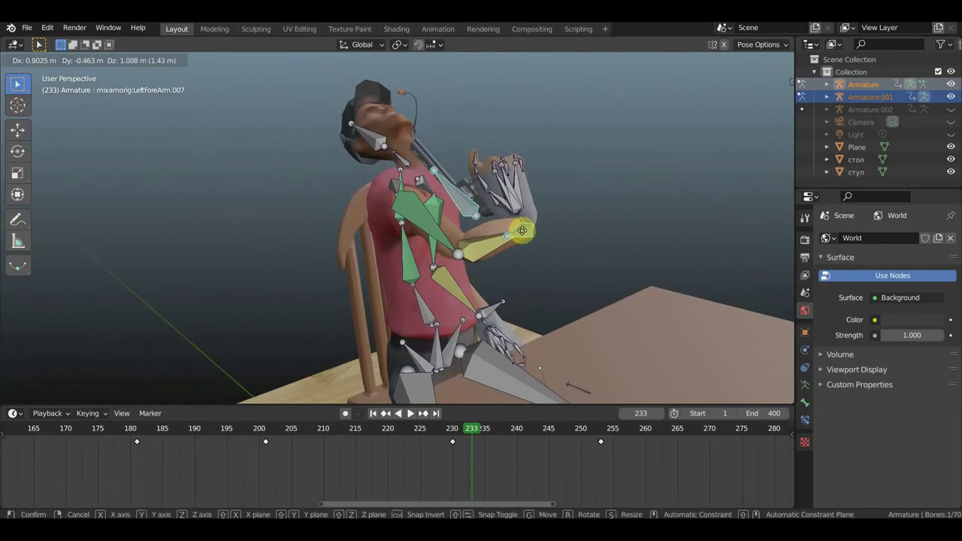
pyautogui.click(451, 199)
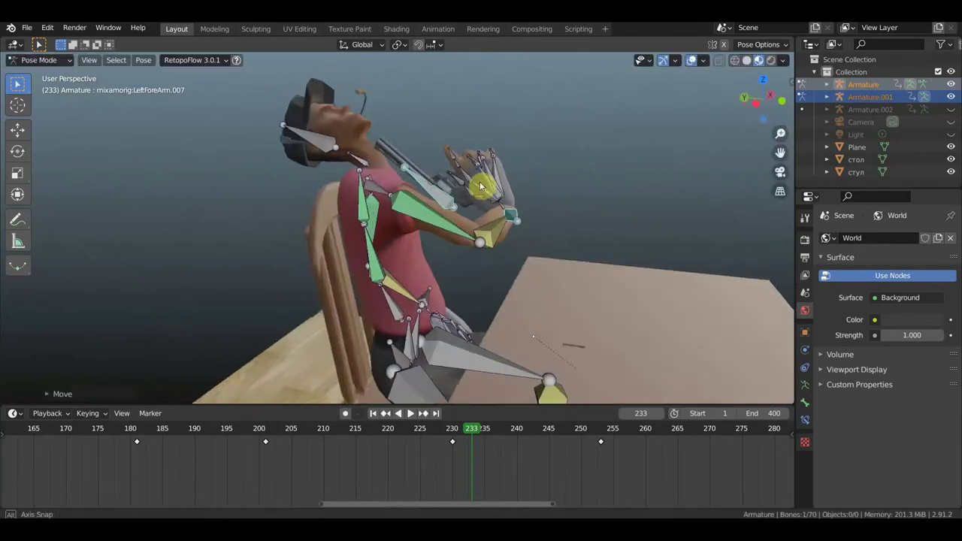
pyautogui.moveTo(450, 199); pyautogui.dragTo(340, 165, button='middle')
# In Right Ortho view, rotate the Head and Neck bones, tilting the neck to about -25.65 degrees.
pyautogui.click(316, 148)
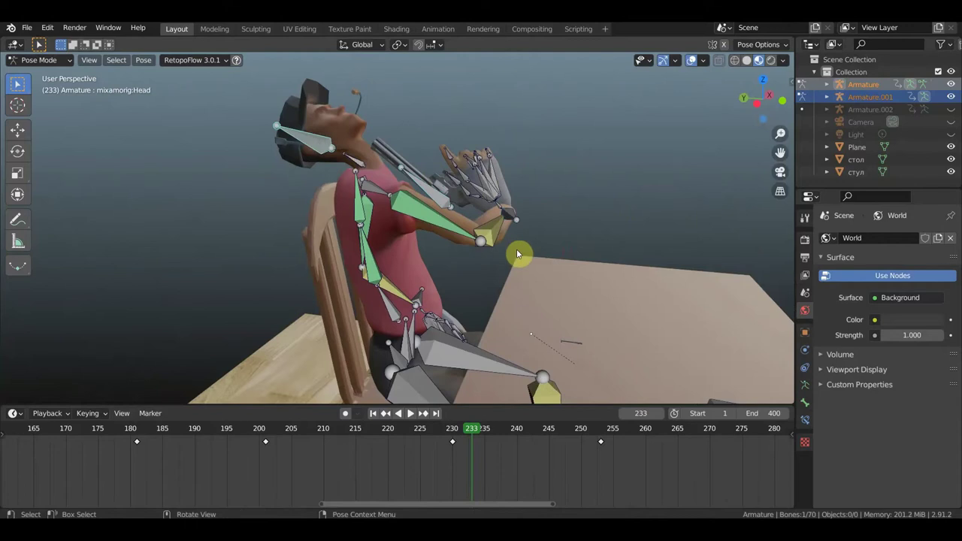
pyautogui.press('KP_3')
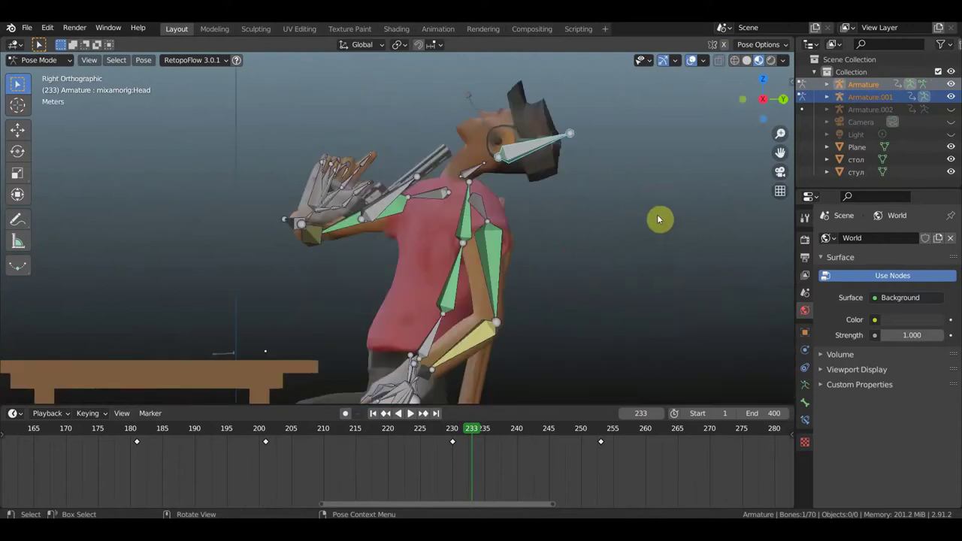
pyautogui.press('r')
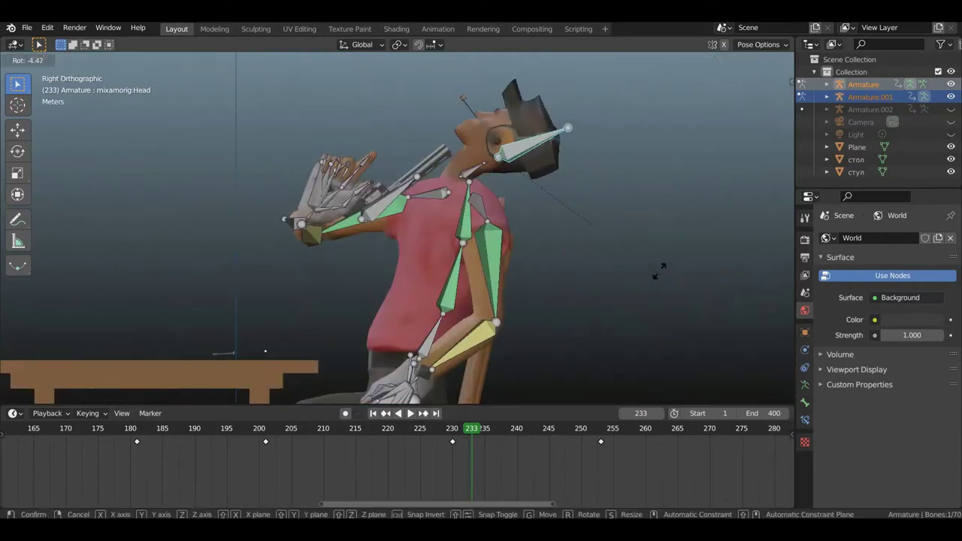
pyautogui.click(624, 218)
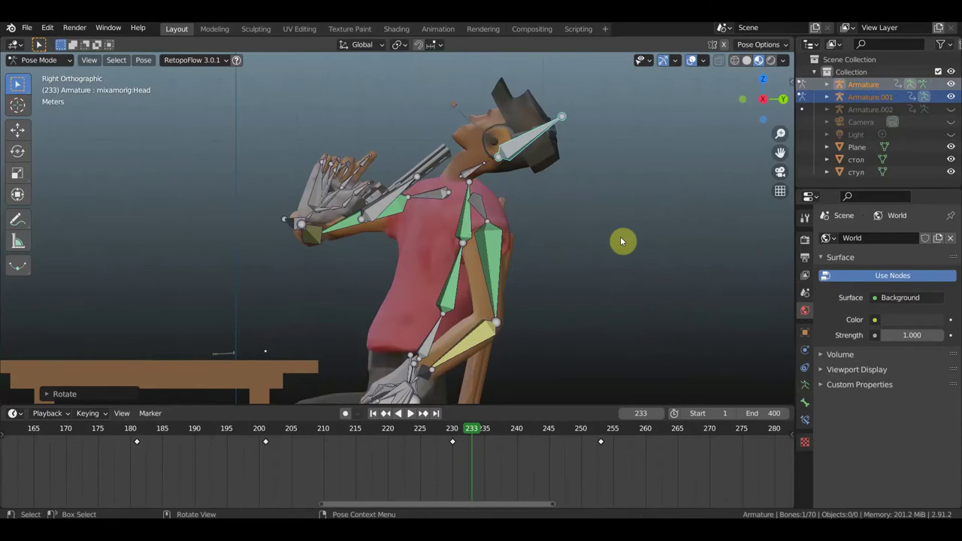
pyautogui.press('[')
pyautogui.press('r')
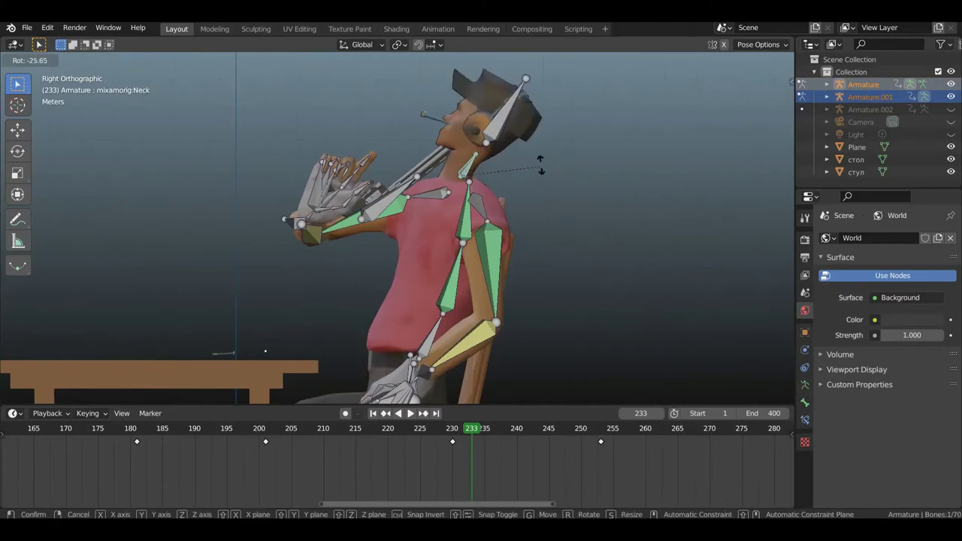
pyautogui.click(546, 169)
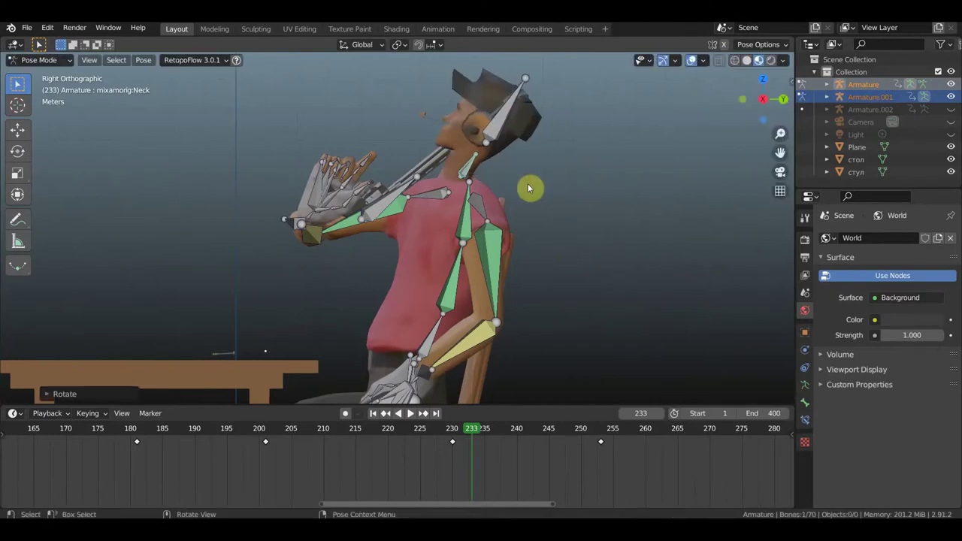
pyautogui.moveTo(517, 222)
pyautogui.mouseDown(button='middle')
pyautogui.moveTo(565, 229)
pyautogui.moveTo(490, 204)
pyautogui.moveTo(513, 197)
pyautogui.mouseUp(button='middle')
pyautogui.click(474, 191)
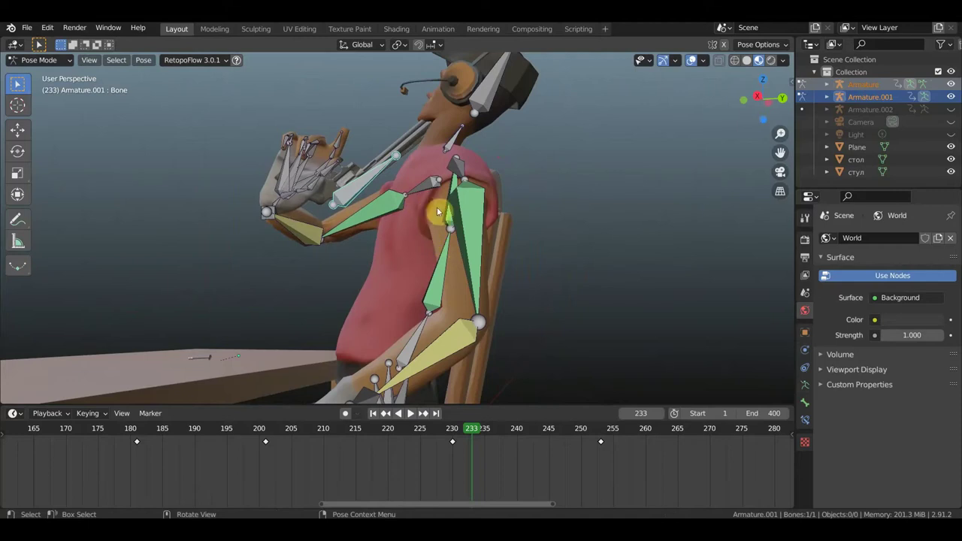
# Rotate the LeftForeArm.007 bone from the character's other side.
pyautogui.moveTo(326, 200); pyautogui.dragTo(534, 241, button='middle')
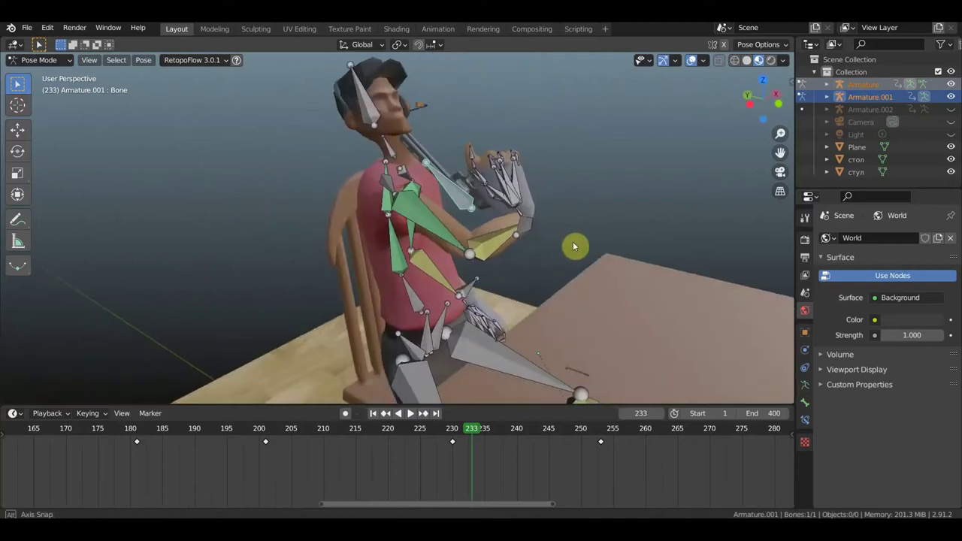
pyautogui.click(529, 233)
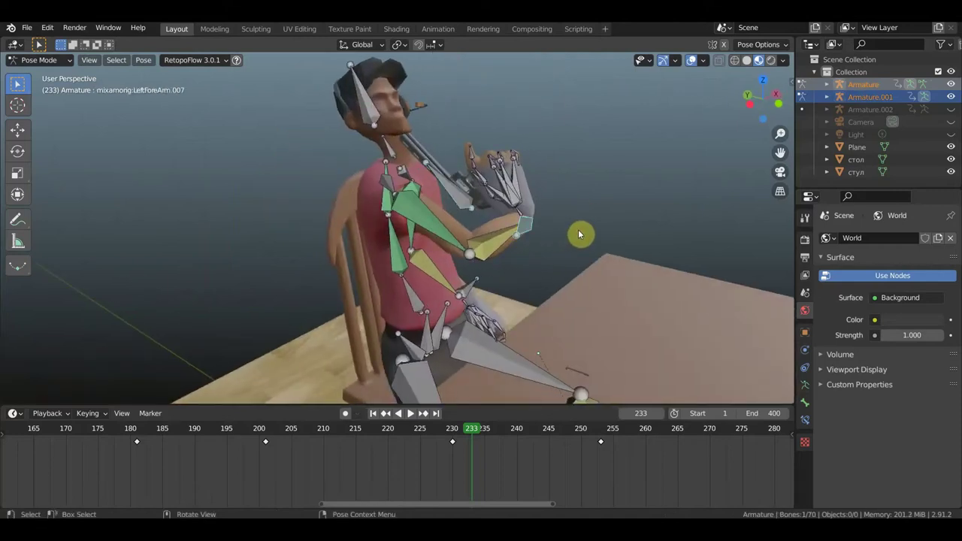
pyautogui.press('r')
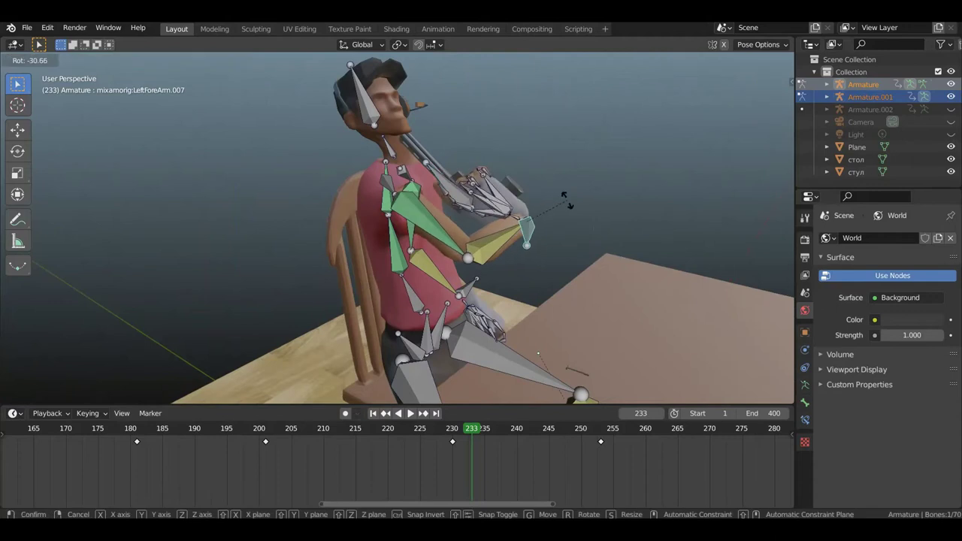
pyautogui.click(568, 203)
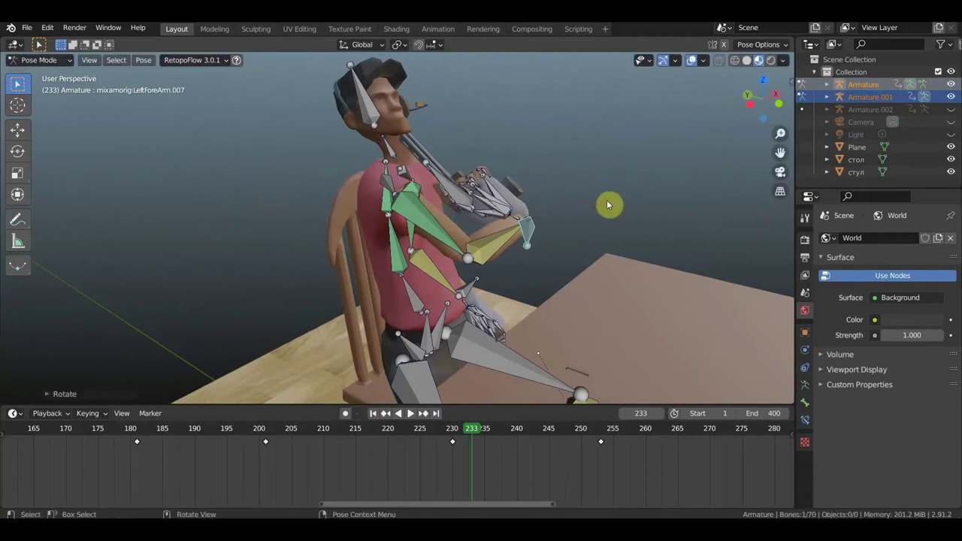
# Reselect only the left forearm, then rotate and move it into a new position.
pyautogui.click(673, 233)
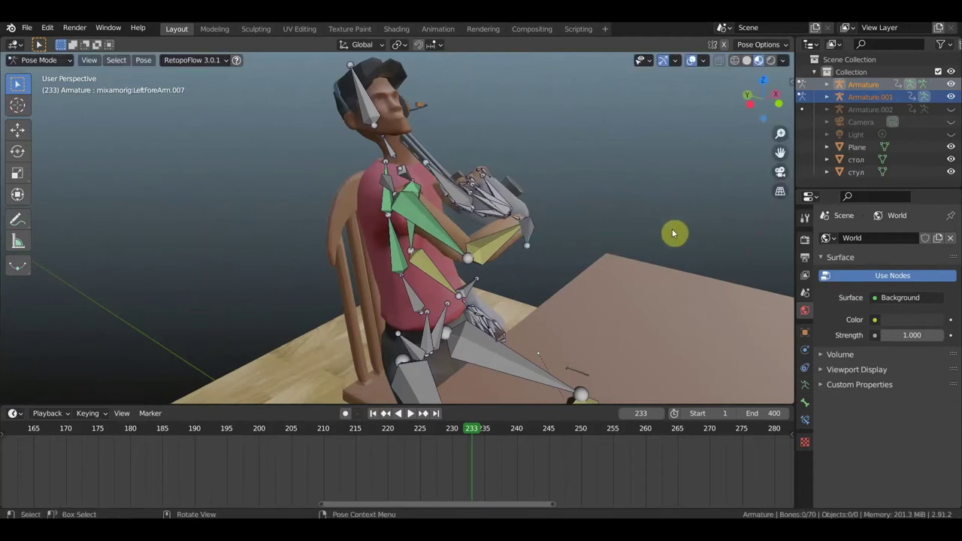
pyautogui.click(582, 230)
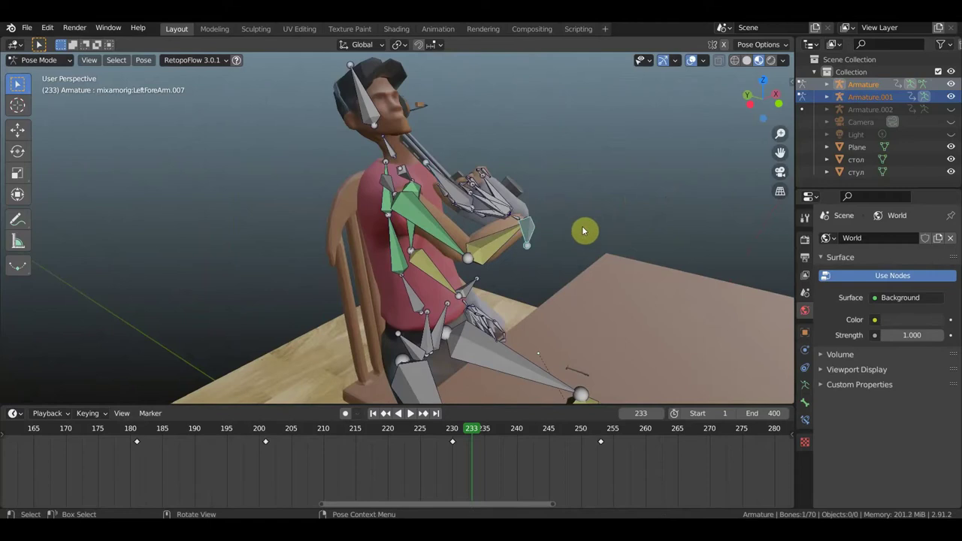
pyautogui.press('r')
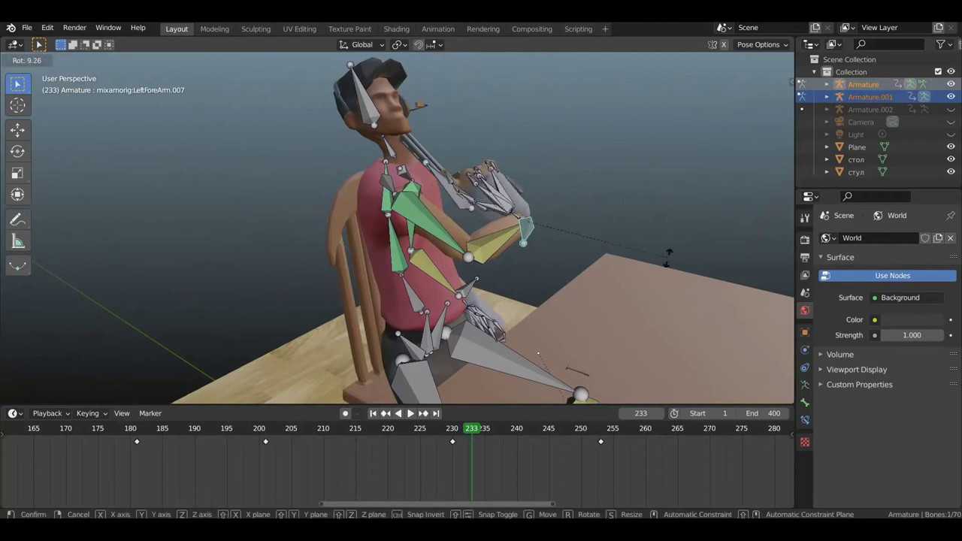
pyautogui.click(719, 289)
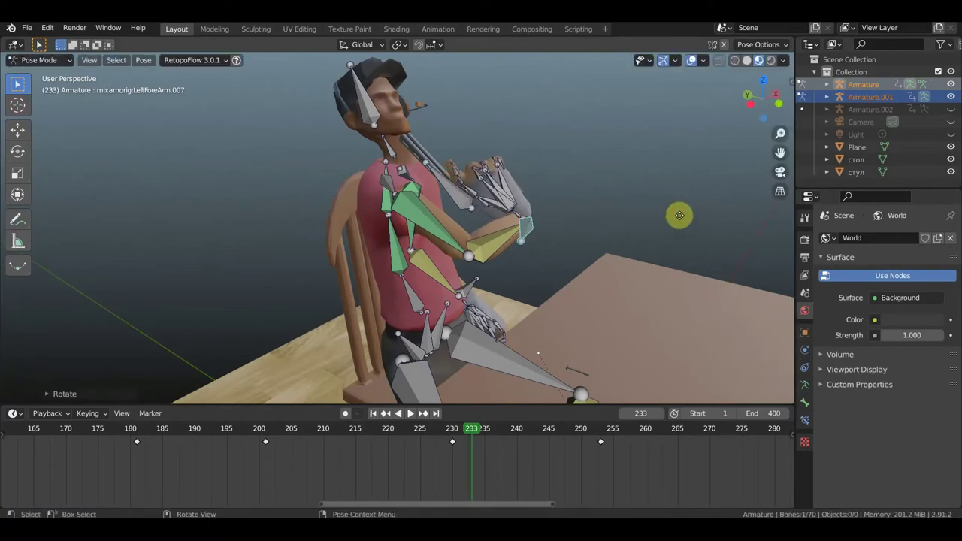
pyautogui.press('g')
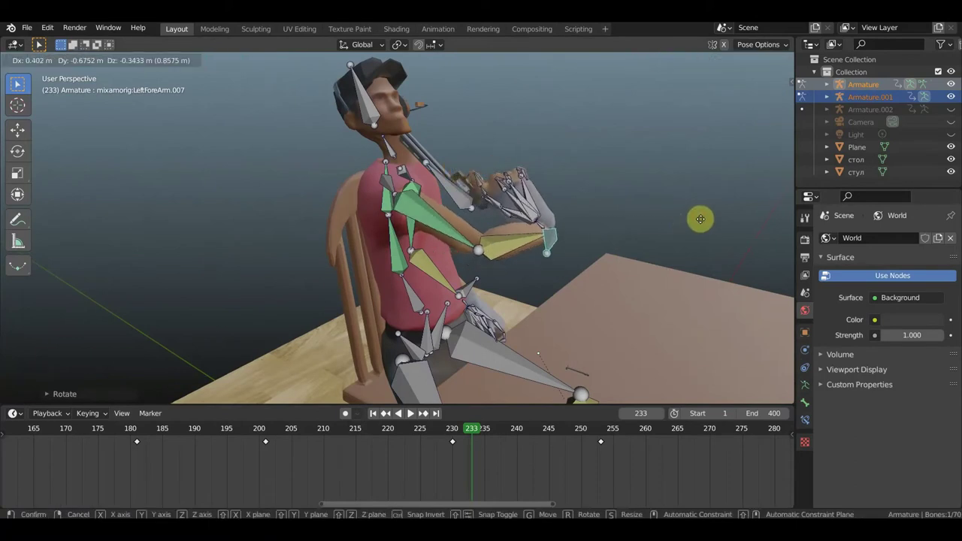
pyautogui.click(691, 214)
# Rotate the left hand bone, viewing over the shoulder at the hand.
pyautogui.press(']')
pyautogui.moveTo(623, 187); pyautogui.dragTo(523, 197, button='middle')
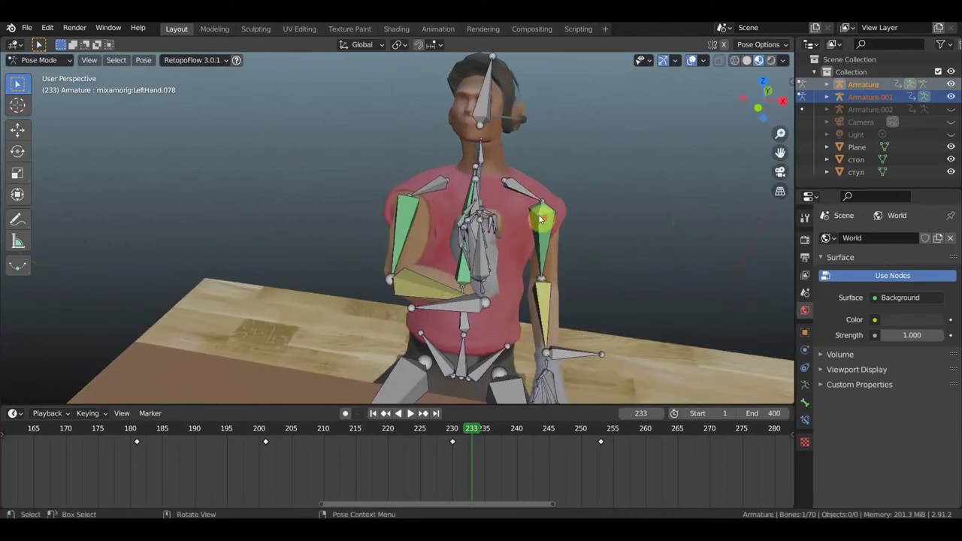
pyautogui.scroll(4, 521, 197)
pyautogui.moveTo(526, 236)
pyautogui.mouseDown(button='middle')
pyautogui.moveTo(485, 241)
pyautogui.moveTo(530, 237)
pyautogui.mouseUp(button='middle')
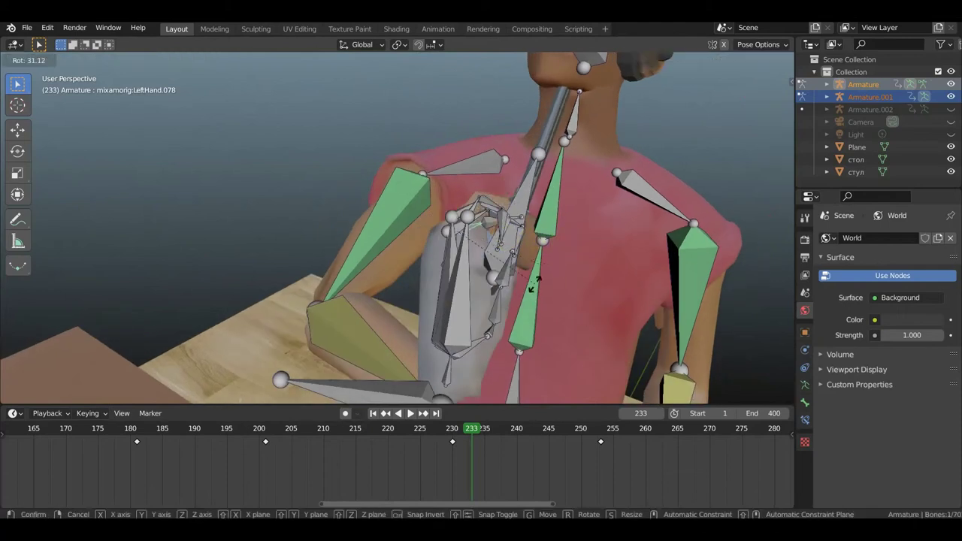
pyautogui.moveTo(514, 290)
pyautogui.mouseDown(button='middle')
pyautogui.moveTo(669, 284)
pyautogui.moveTo(699, 228)
pyautogui.moveTo(558, 279)
pyautogui.moveTo(563, 243)
pyautogui.mouseUp(button='middle')
pyautogui.press('r')
pyautogui.click(653, 247)
pyautogui.click(613, 233)
# Rotate the LeftHand.079 bone to adjust the gun hand's angle.
pyautogui.moveTo(616, 227); pyautogui.dragTo(721, 236, button='middle')
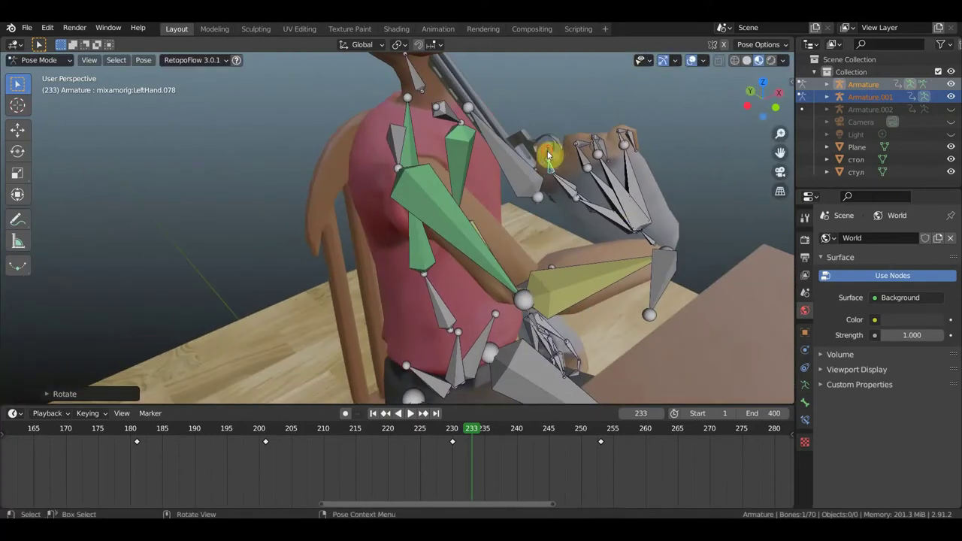
pyautogui.click(661, 185)
pyautogui.moveTo(661, 182); pyautogui.dragTo(568, 180, button='middle')
pyautogui.press('r')
pyautogui.click(625, 273)
pyautogui.moveTo(625, 273); pyautogui.dragTo(706, 270, button='middle')
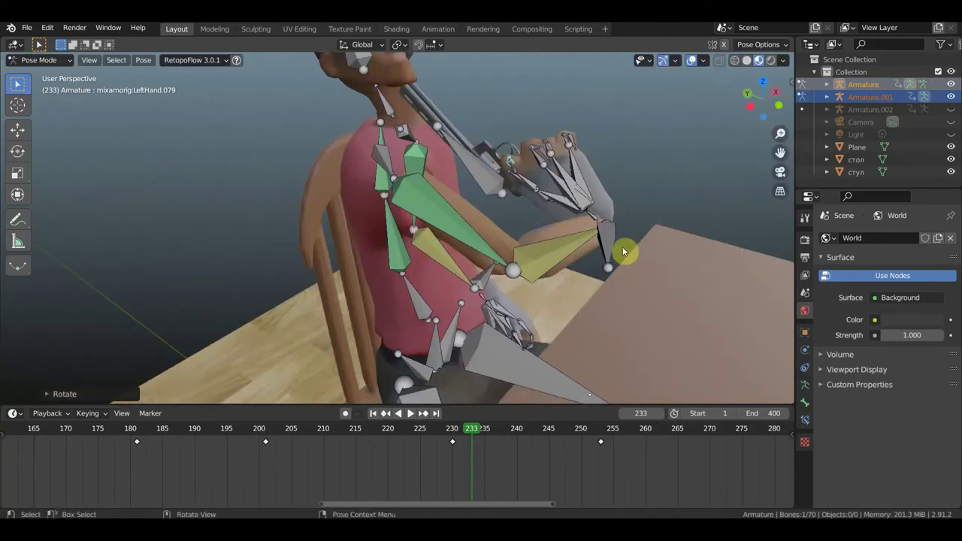
pyautogui.moveTo(629, 234)
pyautogui.mouseDown(button='middle')
pyautogui.moveTo(670, 211)
pyautogui.moveTo(658, 204)
pyautogui.mouseUp(button='middle')
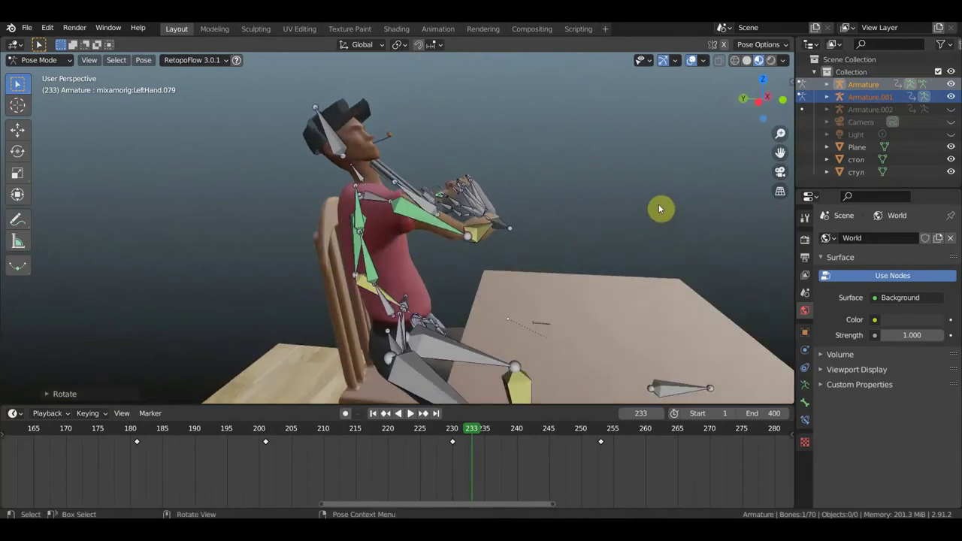
# Rotate the Armature.001 gun bone.
pyautogui.click(505, 229)
pyautogui.moveTo(505, 233); pyautogui.dragTo(473, 217, button='middle')
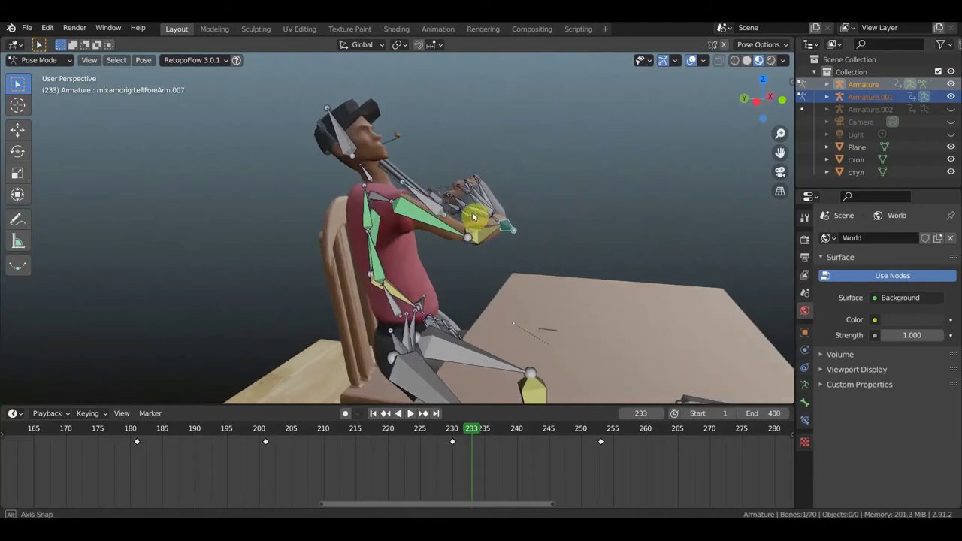
pyautogui.keyDown('shift'); pyautogui.click(432, 205); pyautogui.keyUp('shift')
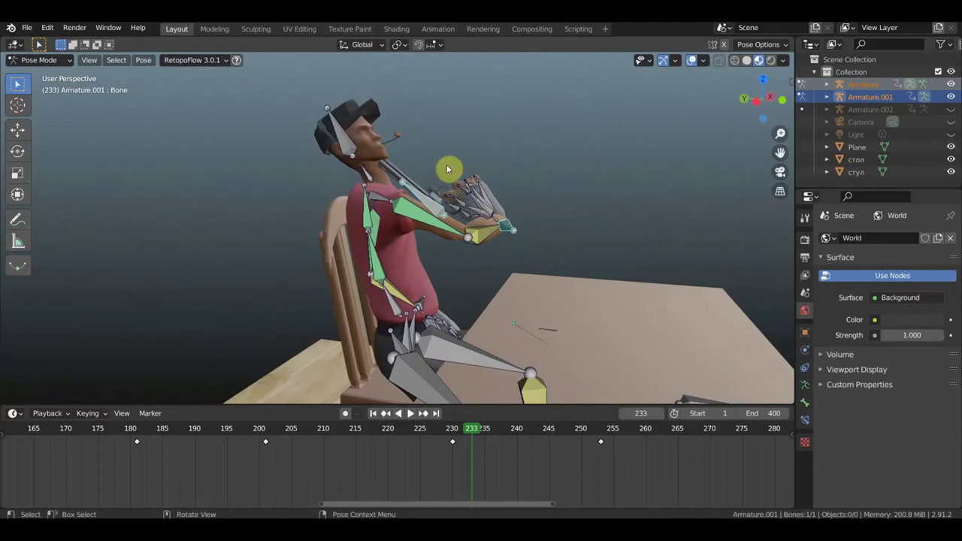
pyautogui.press('r')
pyautogui.click(539, 264)
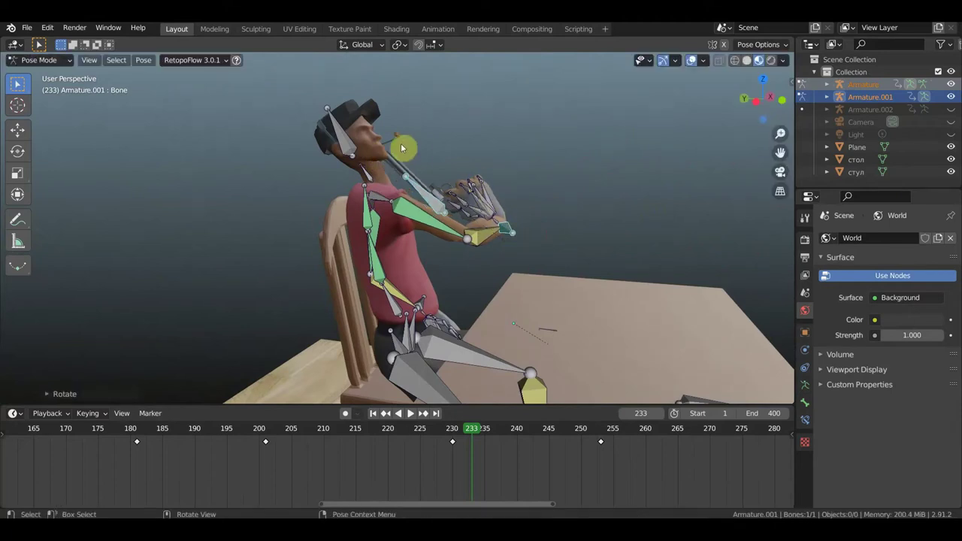
# Tilt the head bone further back.
pyautogui.click(351, 150)
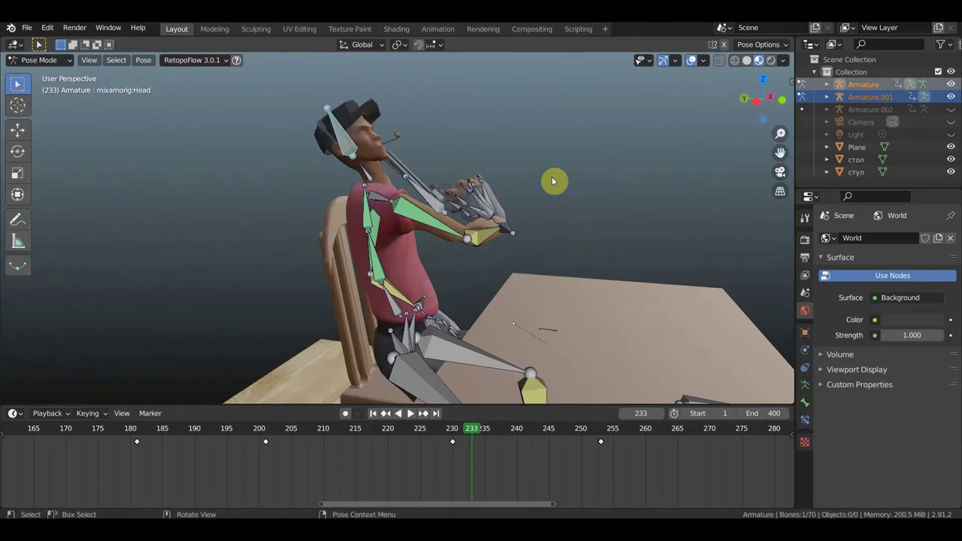
pyautogui.press('r')
pyautogui.click(499, 151)
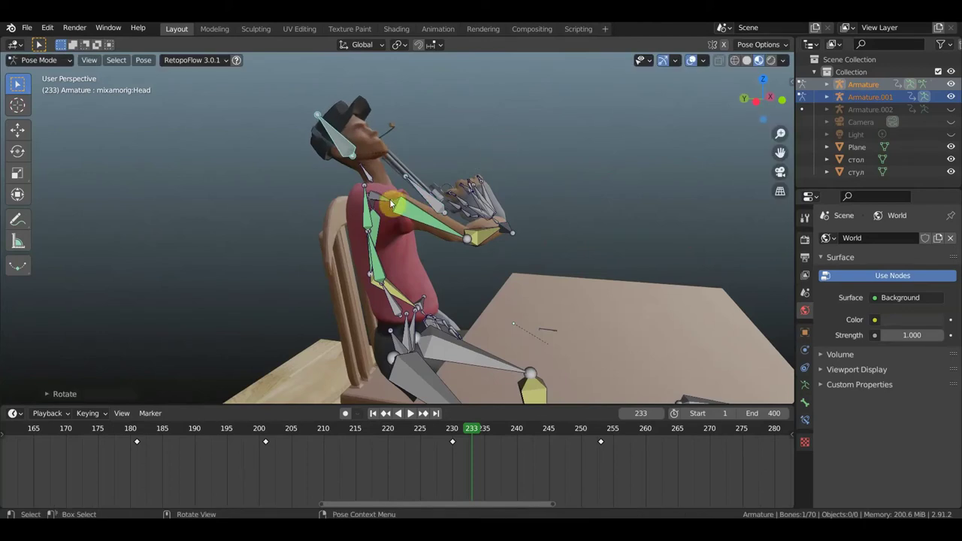
pyautogui.moveTo(395, 228)
pyautogui.mouseDown(button='middle')
pyautogui.moveTo(333, 236)
pyautogui.moveTo(369, 230)
pyautogui.moveTo(382, 215)
pyautogui.moveTo(429, 215)
pyautogui.mouseUp(button='middle')
pyautogui.moveTo(511, 221); pyautogui.dragTo(553, 234, button='middle')
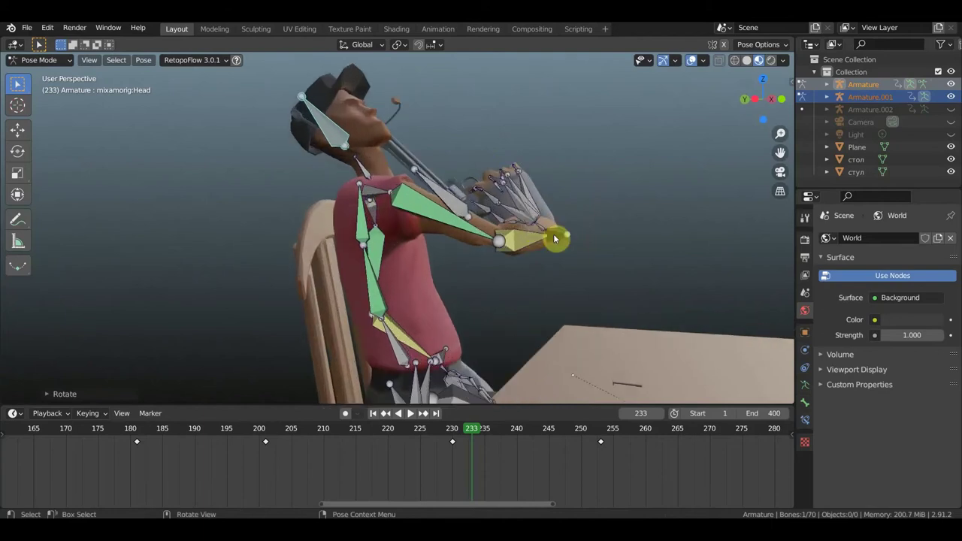
pyautogui.click(570, 214)
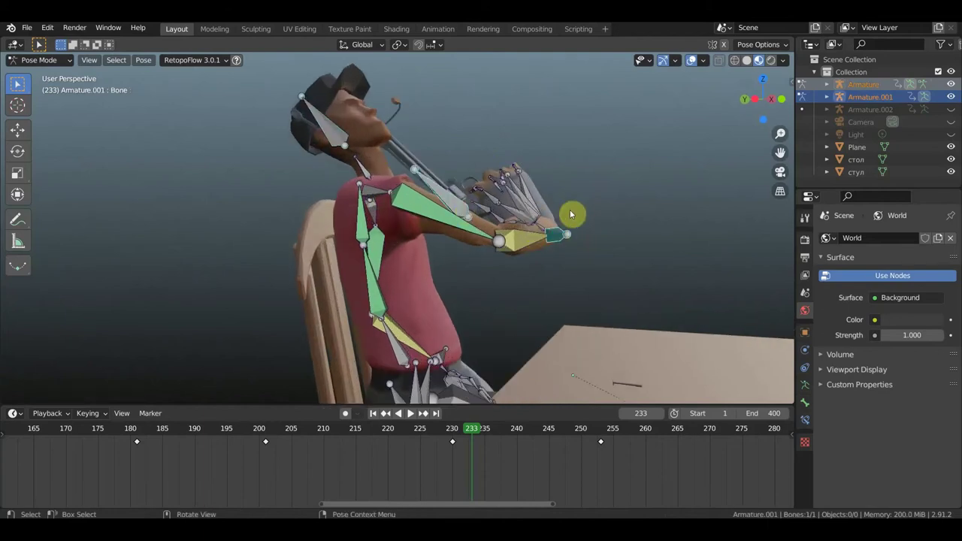
# Nudge the Armature.001 gun bone, key Location & Rotation for all bones at frame 233, then go to 234.
pyautogui.press('g')
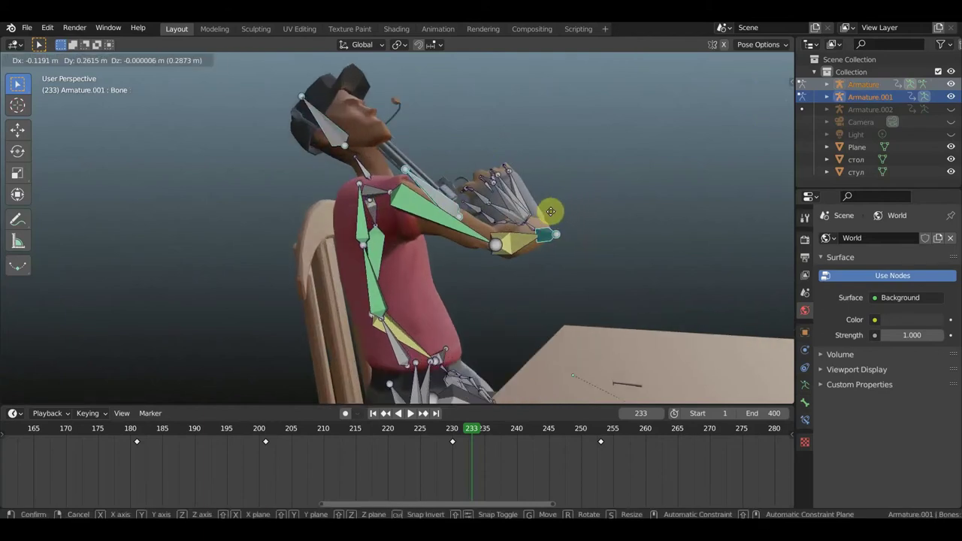
pyautogui.click(551, 212)
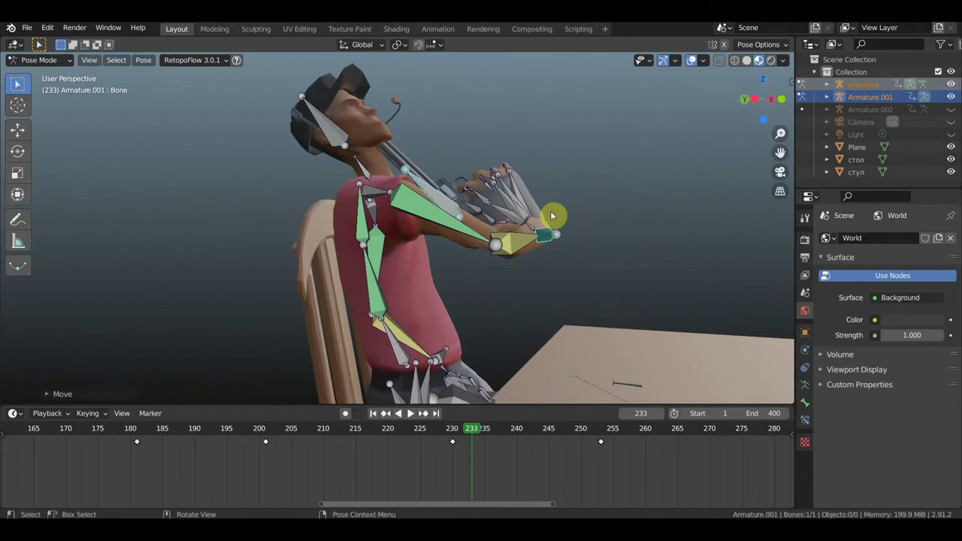
pyautogui.press('a')
pyautogui.press('i')
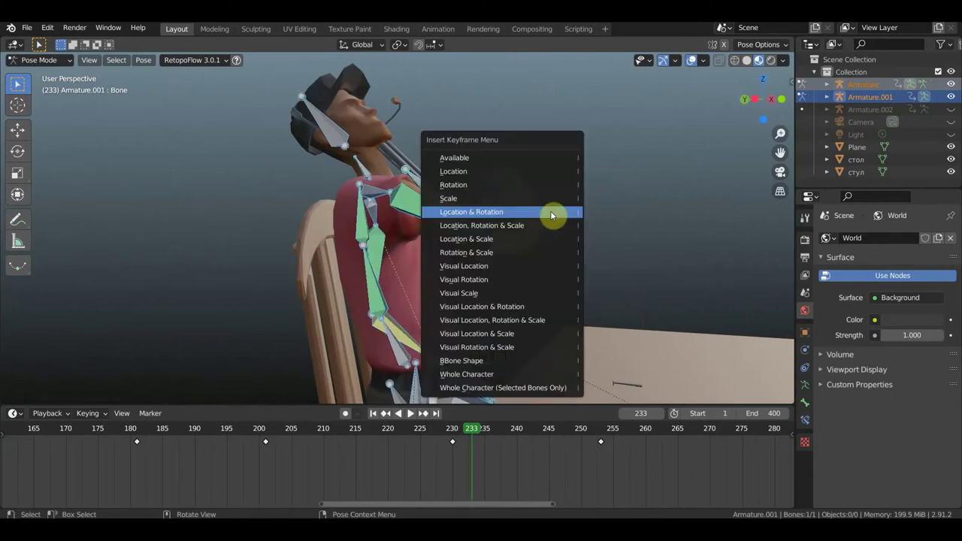
pyautogui.click(551, 213)
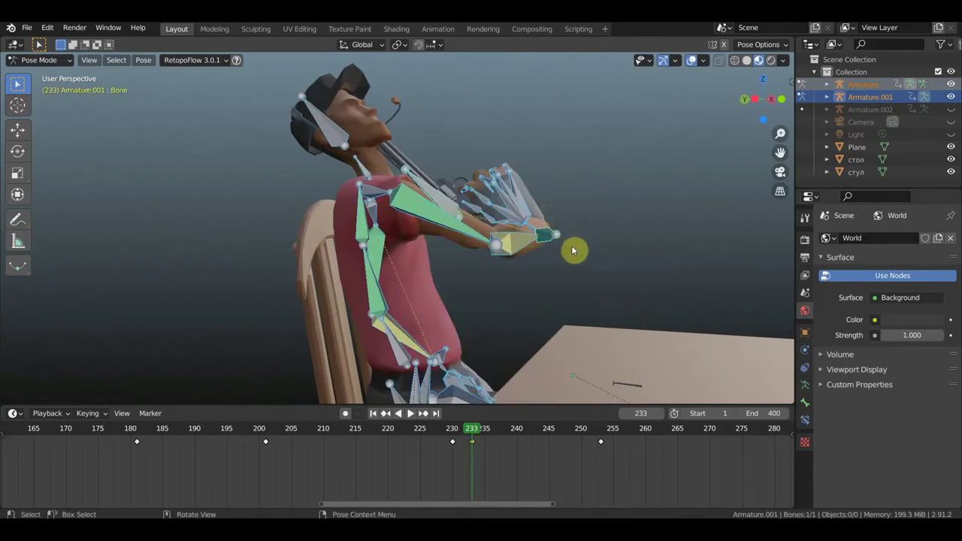
pyautogui.scroll(3, 500, 453)
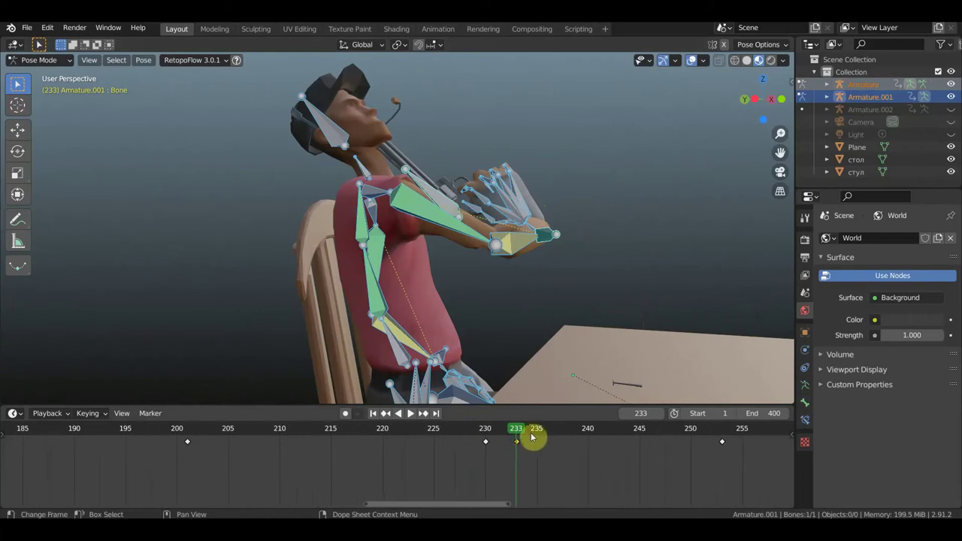
pyautogui.click(524, 431)
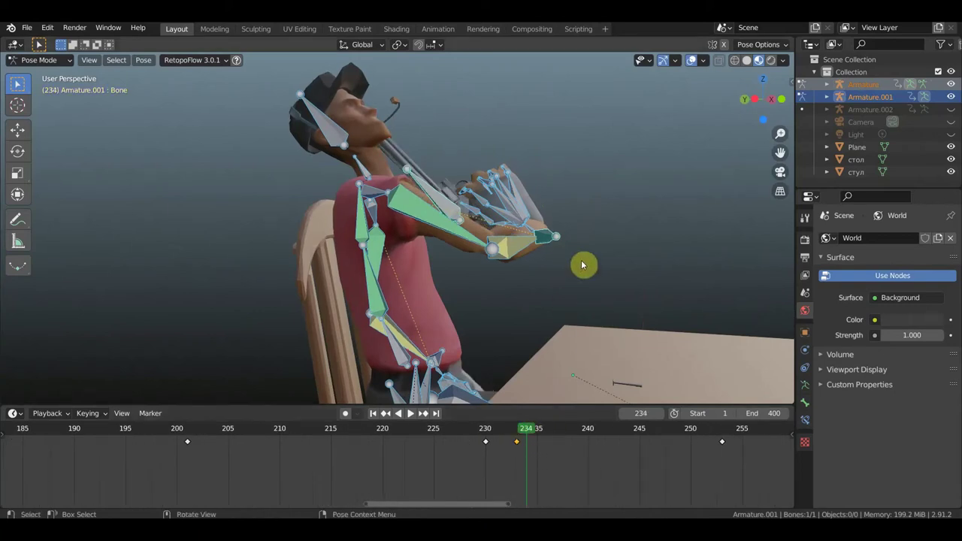
# Move the left forearm and hand to a new position at frame 234.
pyautogui.click(477, 218)
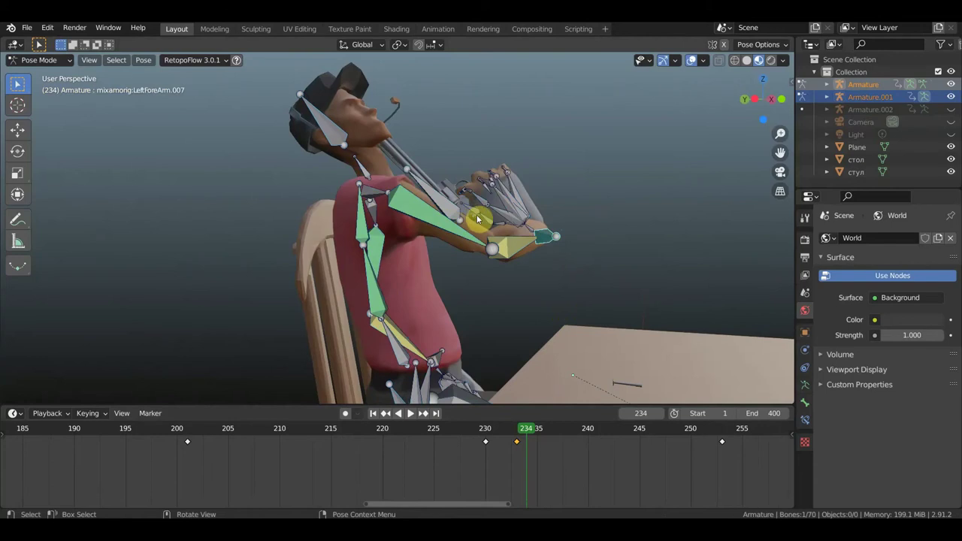
pyautogui.click(535, 228)
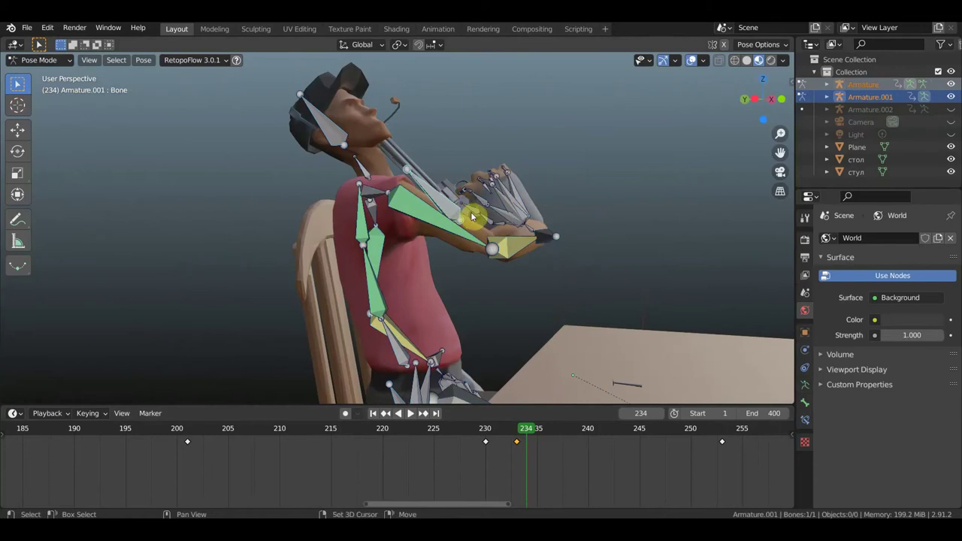
pyautogui.click(553, 241)
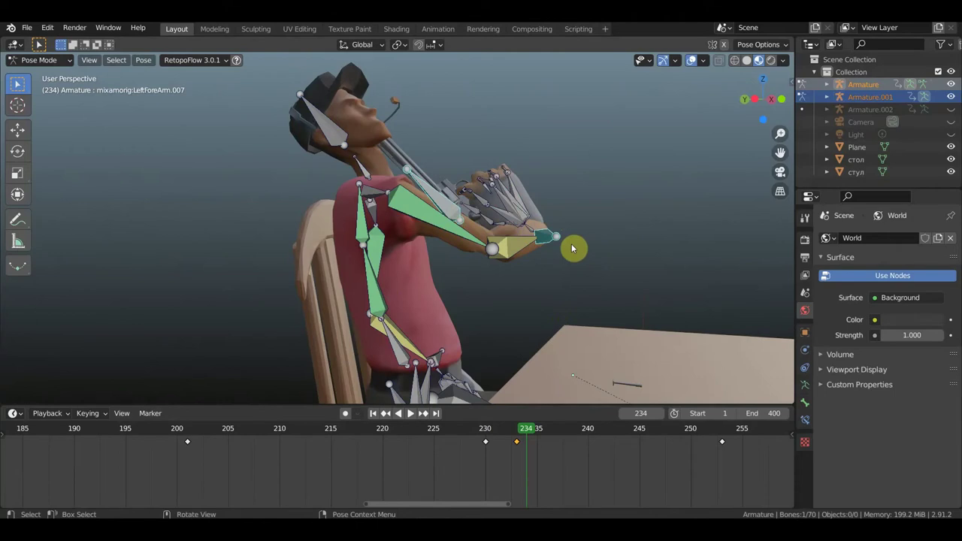
pyautogui.press('g')
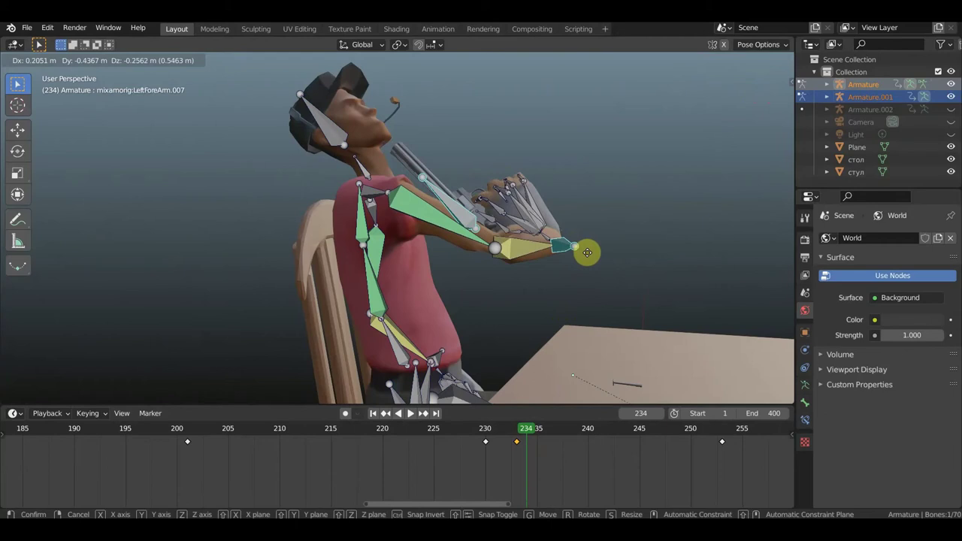
pyautogui.click(587, 252)
# Rotate the Neck bone to about -19 degrees and rotate Spine1 to tilt the torso back.
pyautogui.click(366, 167)
pyautogui.press('r')
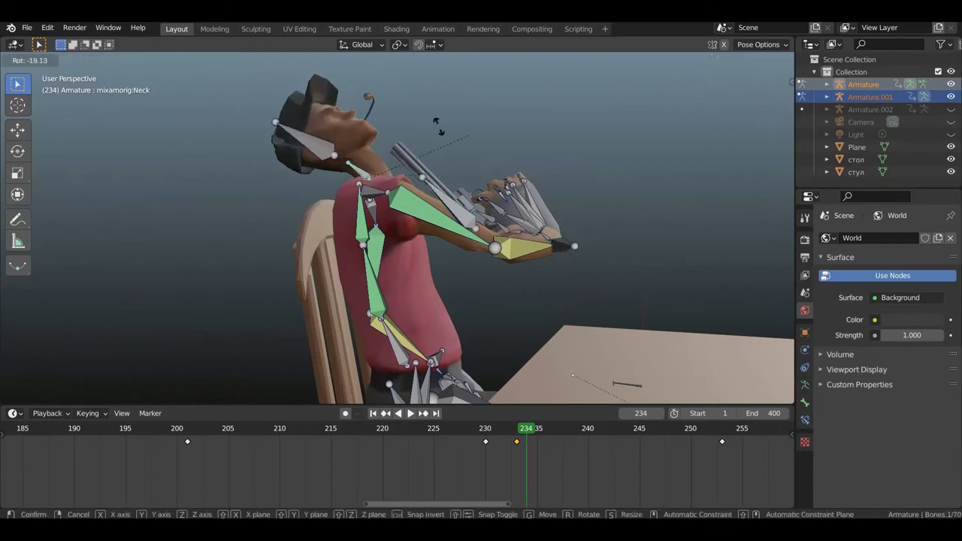
pyautogui.click(402, 218)
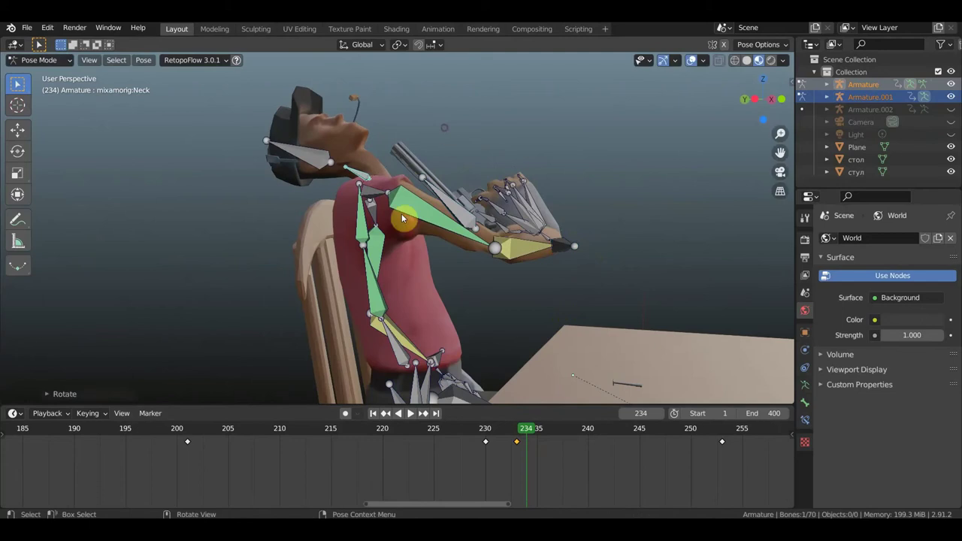
pyautogui.moveTo(384, 226); pyautogui.dragTo(139, 230, button='middle')
pyautogui.moveTo(369, 240); pyautogui.dragTo(469, 224, button='middle')
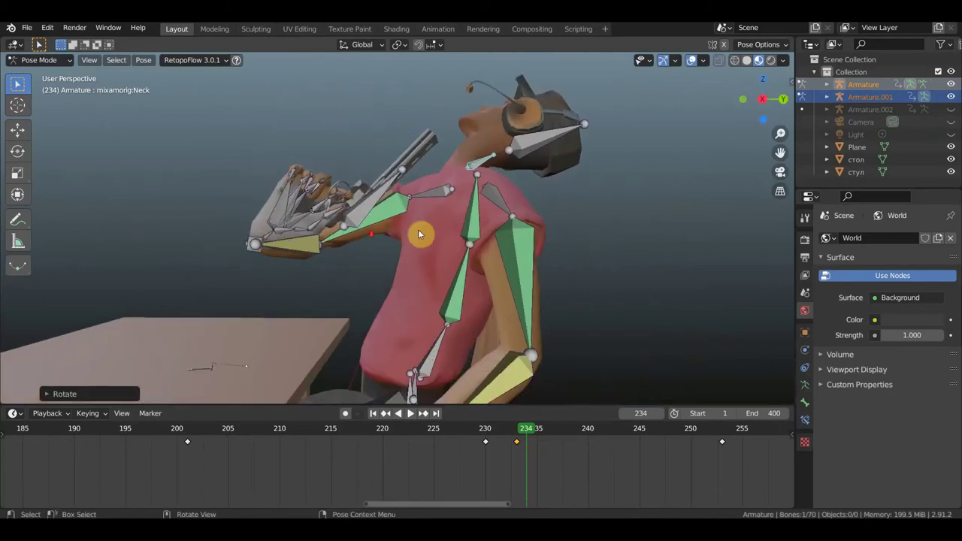
pyautogui.click(457, 273)
pyautogui.moveTo(457, 273); pyautogui.dragTo(442, 274, button='middle')
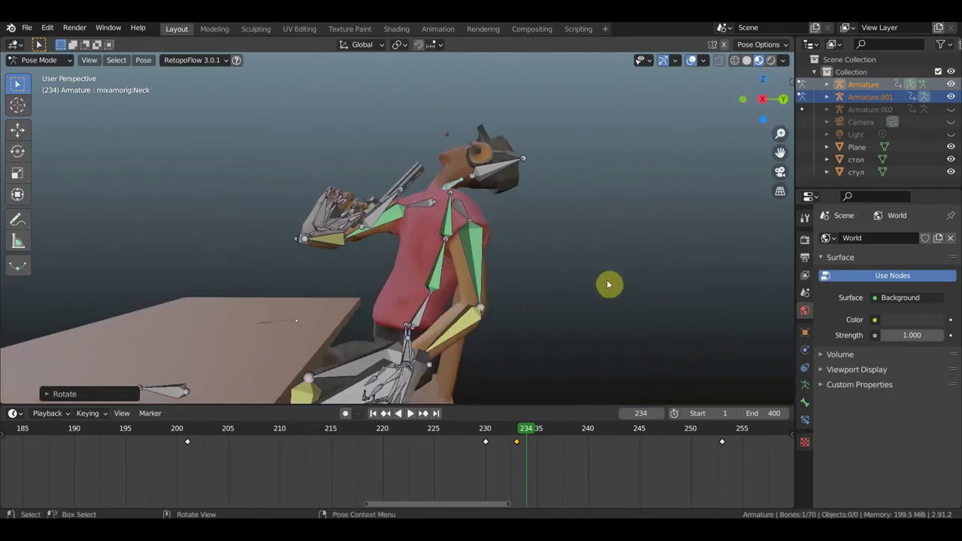
pyautogui.press('r')
pyautogui.click(591, 306)
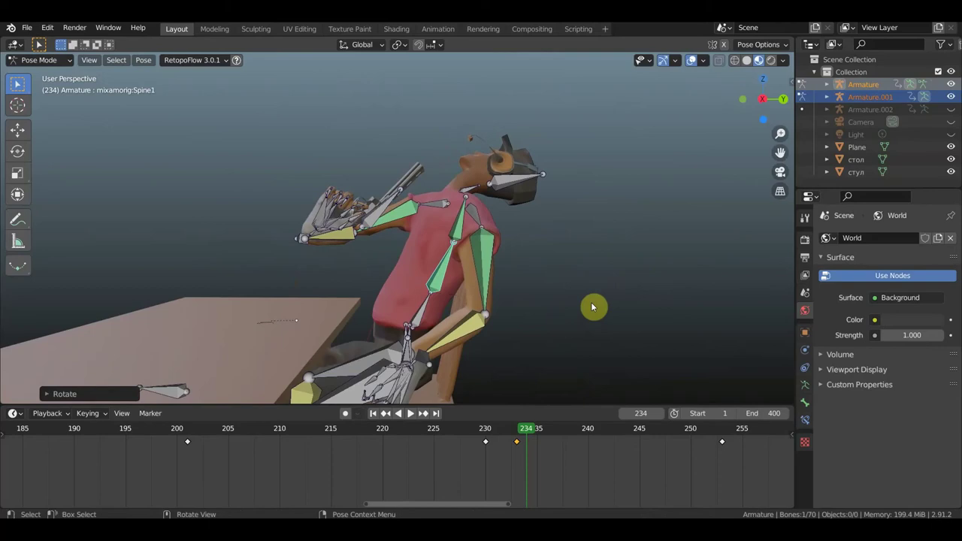
# Key Location & Rotation for all bones at frame 234 and play the animation.
pyautogui.press('a')
pyautogui.press('i')
pyautogui.click(529, 295)
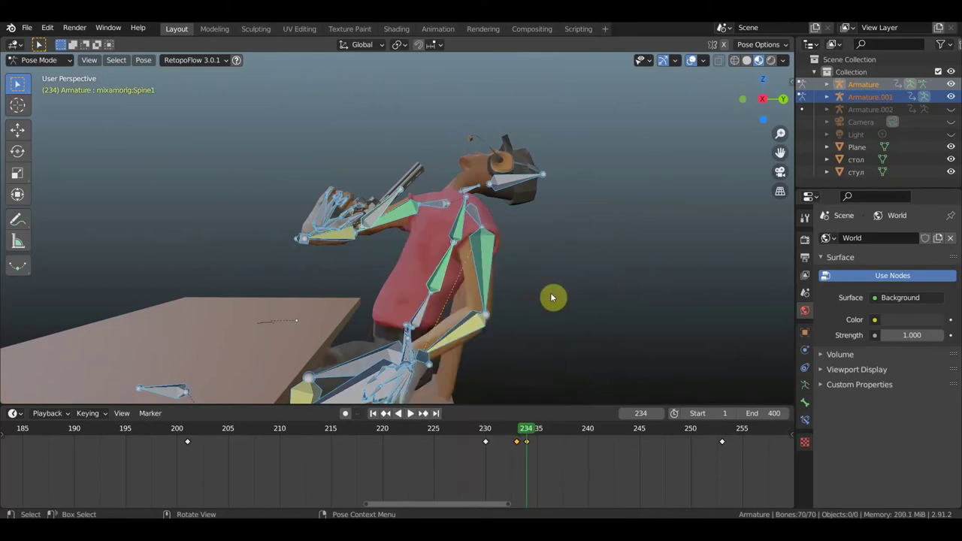
pyautogui.press('space')
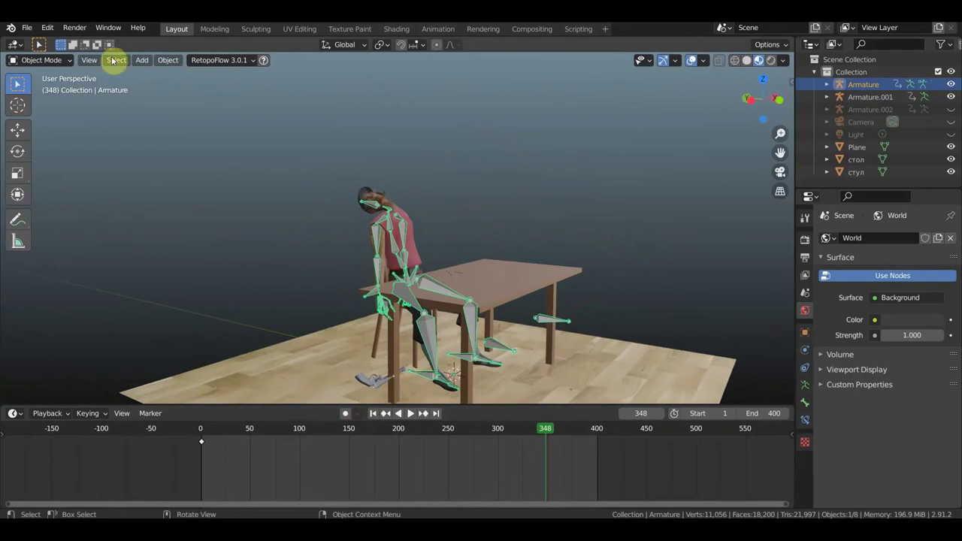
# Switch to Pose Mode and play back the animation from frame 235.
pyautogui.click(41, 60)
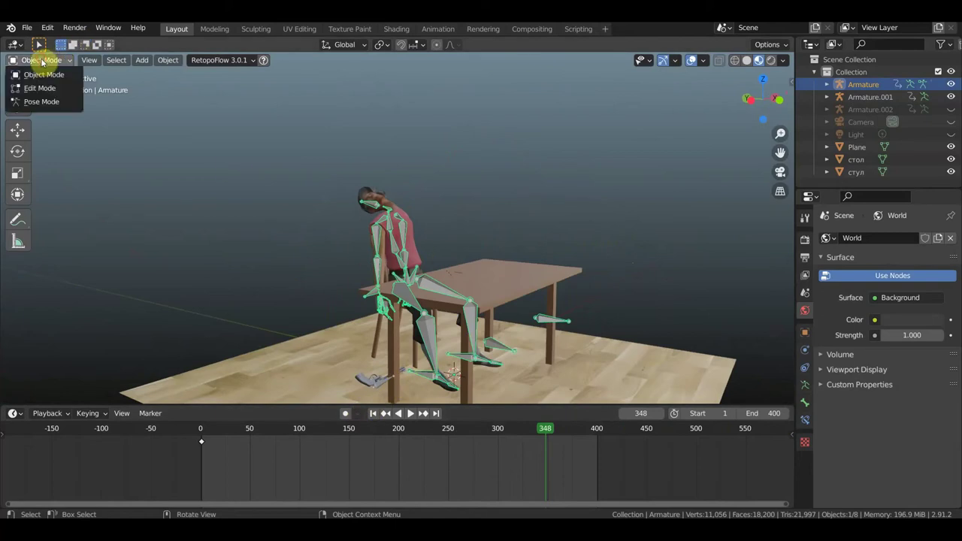
pyautogui.click(59, 103)
pyautogui.moveTo(698, 375); pyautogui.dragTo(552, 357, button='middle')
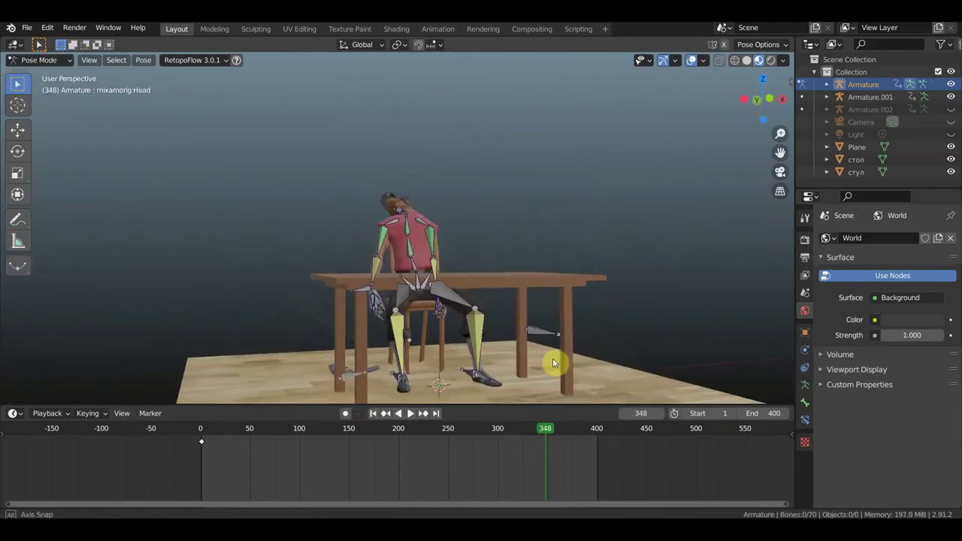
pyautogui.press('a')
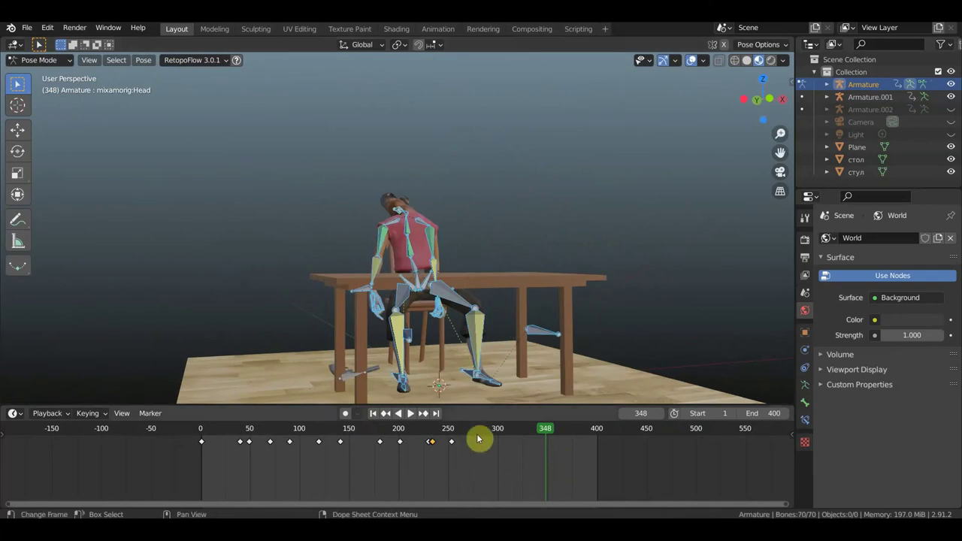
pyautogui.click(451, 436)
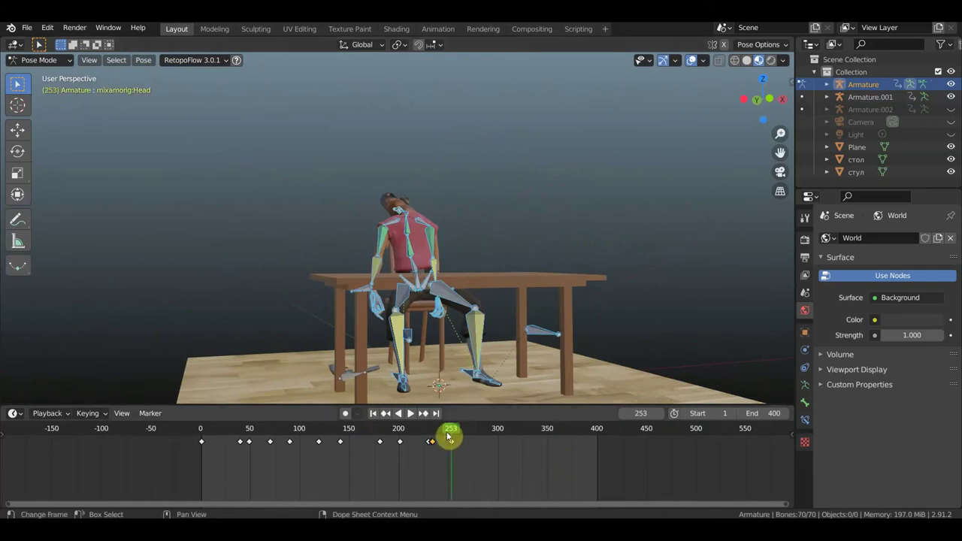
pyautogui.click(434, 436)
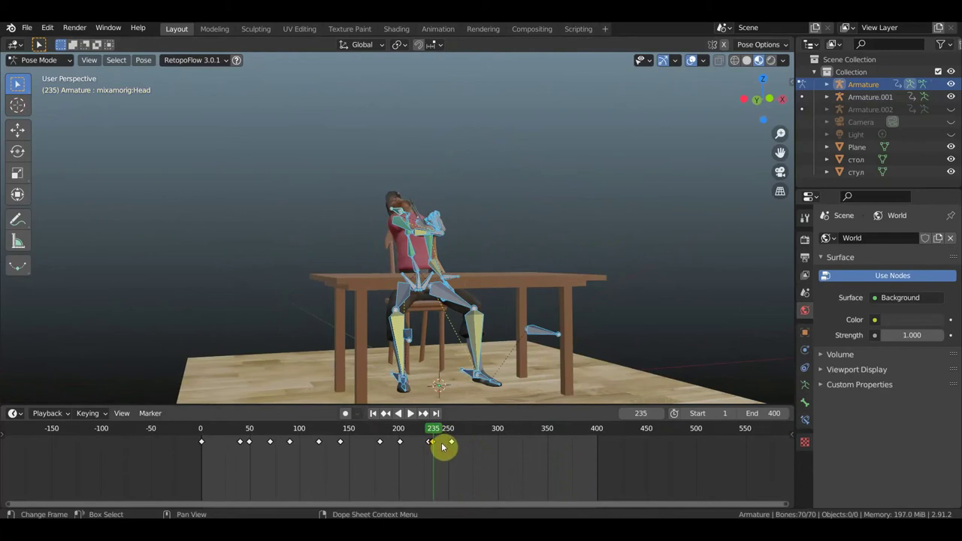
pyautogui.press('space')
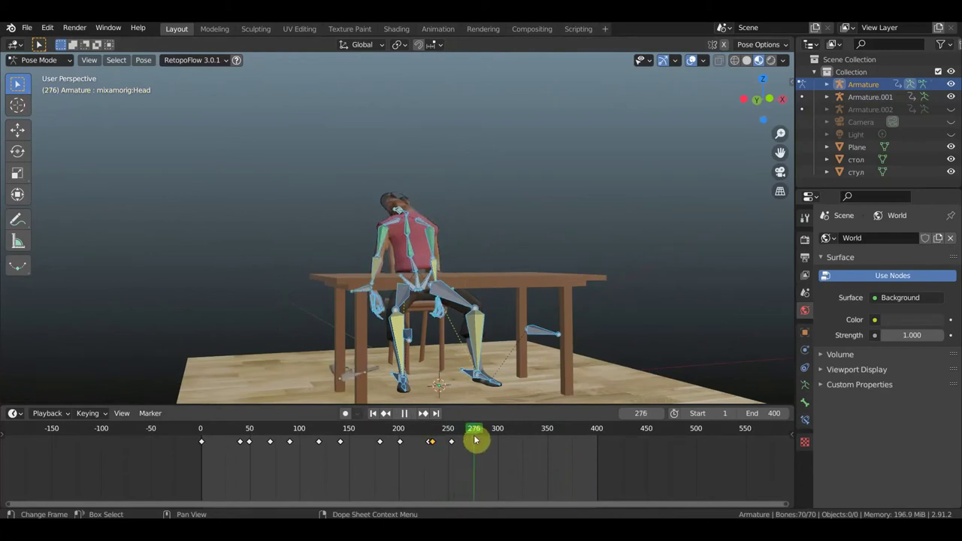
pyautogui.press('space')
# Move the LeftLeg.007 and LeftLeg.005 bones to reposition the left leg.
pyautogui.moveTo(471, 441); pyautogui.dragTo(458, 440)
pyautogui.moveTo(451, 375); pyautogui.dragTo(491, 378, button='middle')
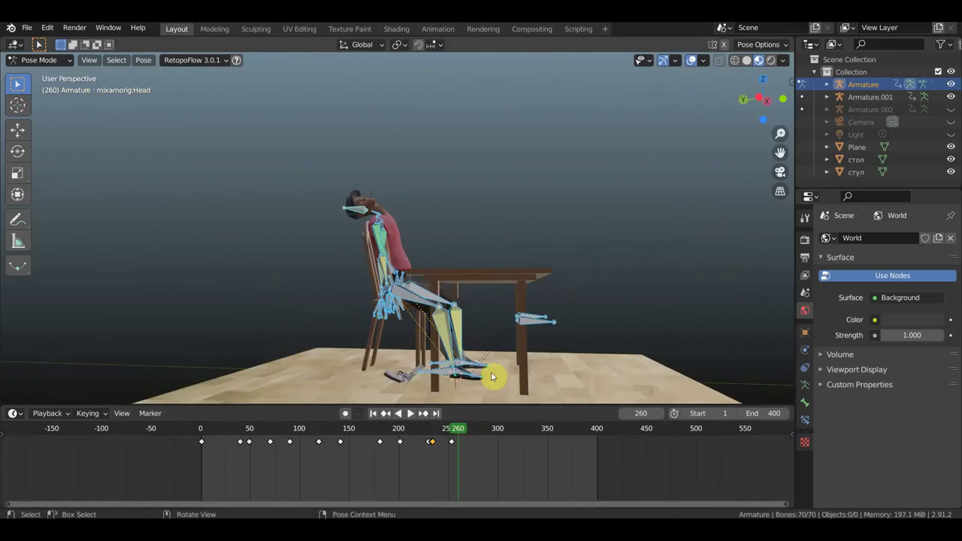
pyautogui.click(445, 373)
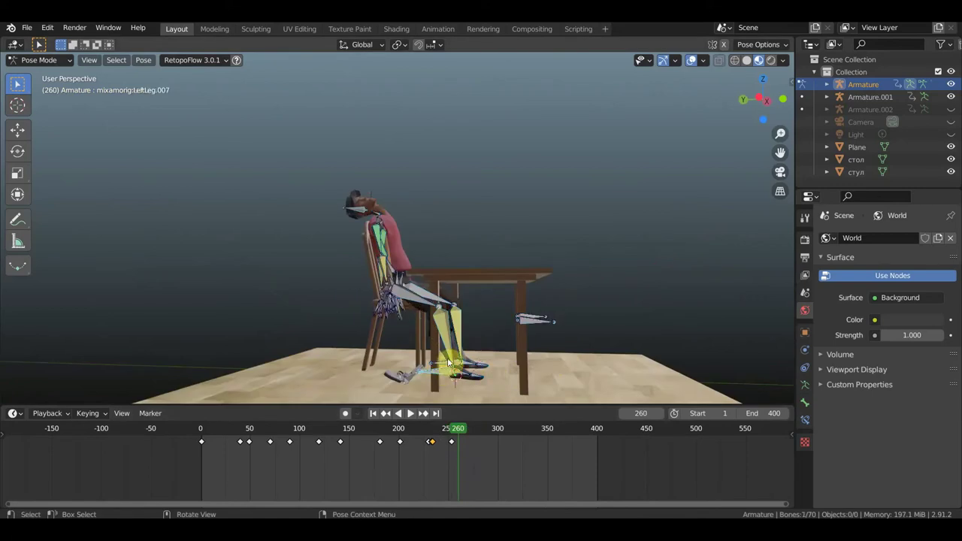
pyautogui.keyDown('shift'); pyautogui.click(483, 361); pyautogui.keyUp('shift')
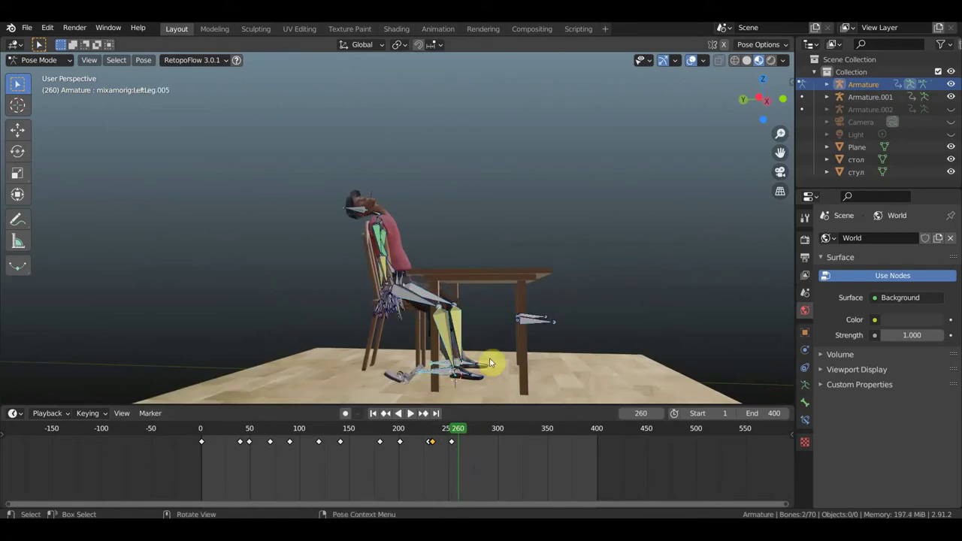
pyautogui.press('g')
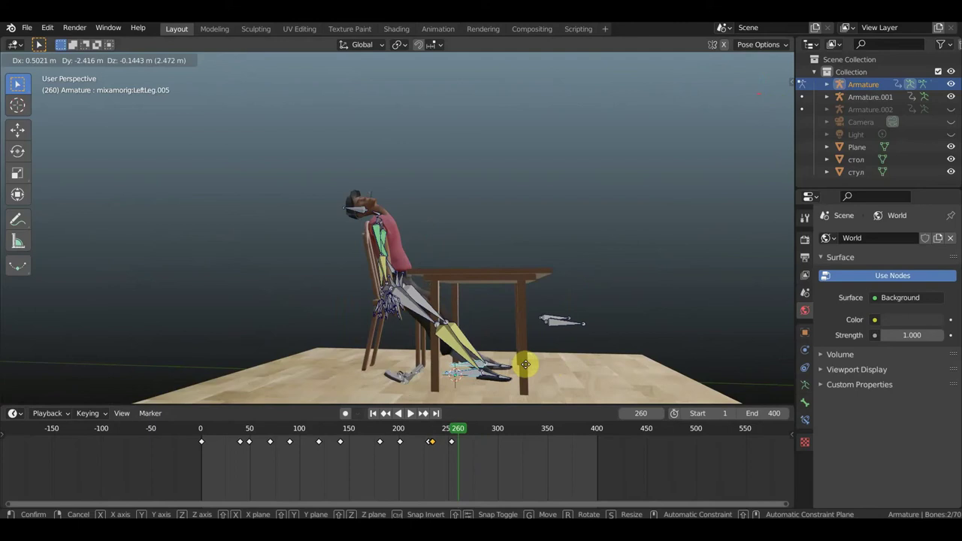
pyautogui.click(525, 364)
# Rotate the Hips bone about 6 degrees to tilt the upper body back.
pyautogui.moveTo(472, 324)
pyautogui.mouseDown(button='middle')
pyautogui.moveTo(390, 311)
pyautogui.moveTo(429, 272)
pyautogui.moveTo(423, 303)
pyautogui.mouseUp(button='middle')
pyautogui.click(415, 287)
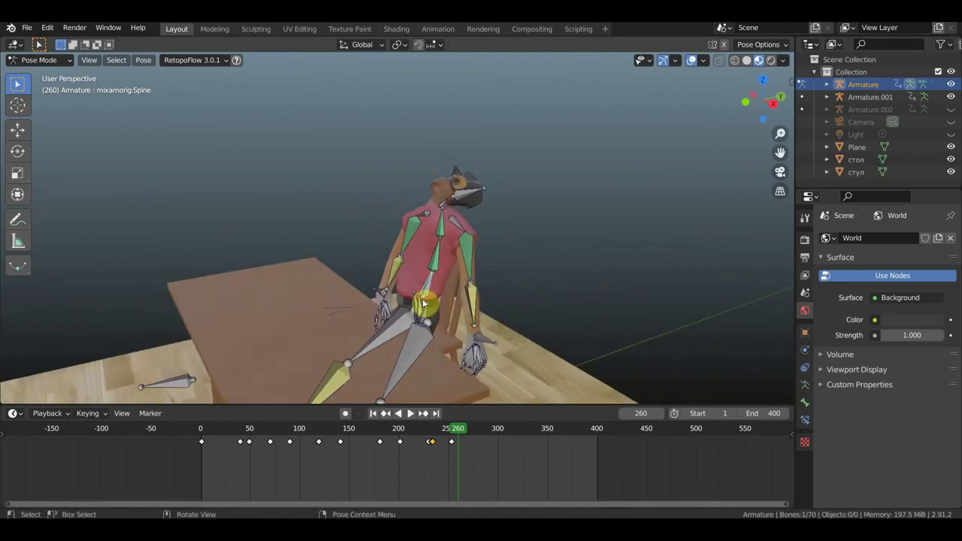
pyautogui.press('[')
pyautogui.moveTo(536, 315)
pyautogui.mouseDown(button='middle')
pyautogui.moveTo(494, 281)
pyautogui.moveTo(560, 348)
pyautogui.mouseUp(button='middle')
pyautogui.press('r')
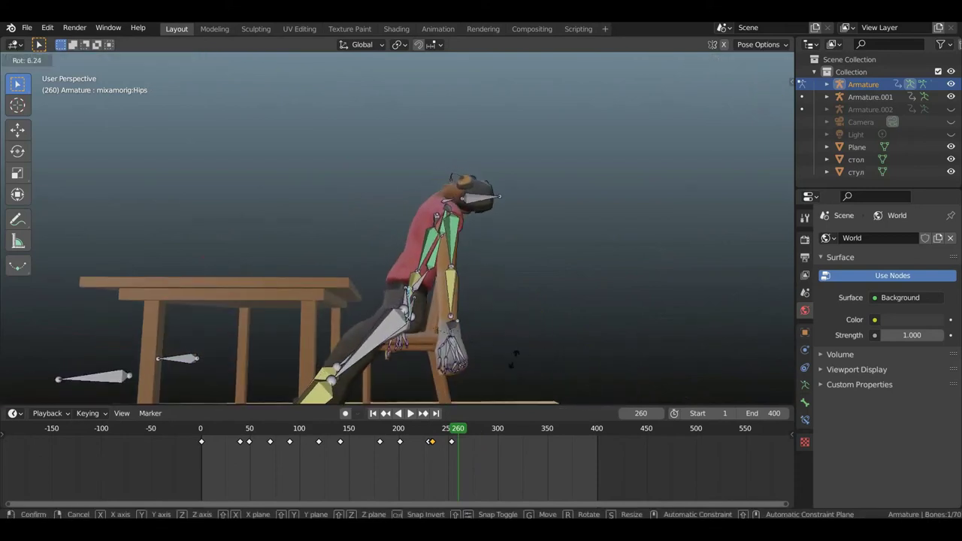
pyautogui.click(495, 359)
# Key Location & Rotation for all bones at frame 260, then jump to frames 274 and 174.
pyautogui.press('a')
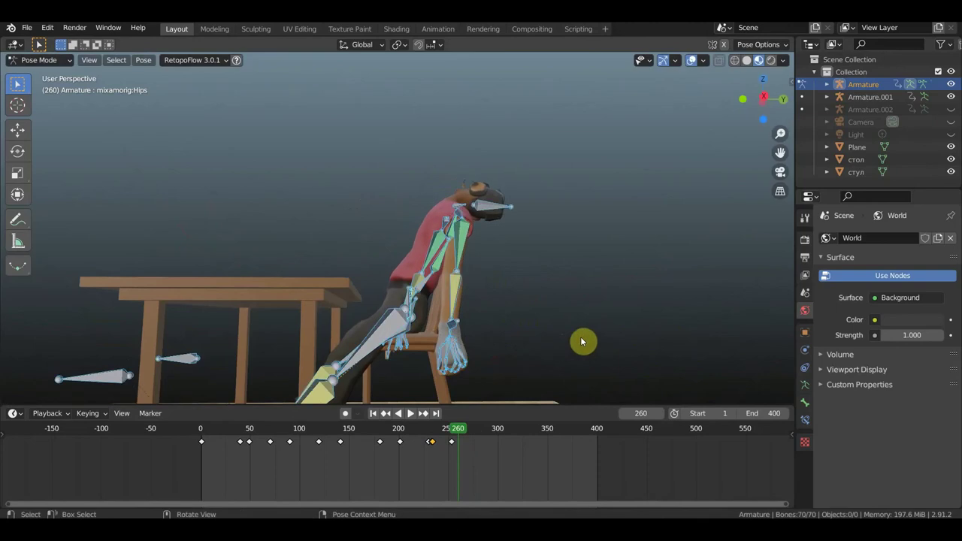
pyautogui.press('i')
pyautogui.click(584, 342)
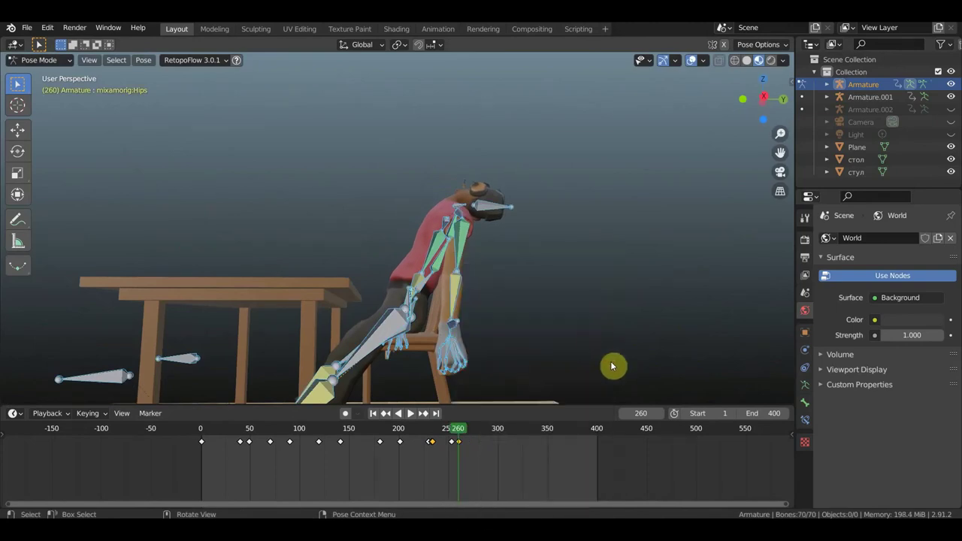
pyautogui.click(471, 428)
pyautogui.click(376, 428)
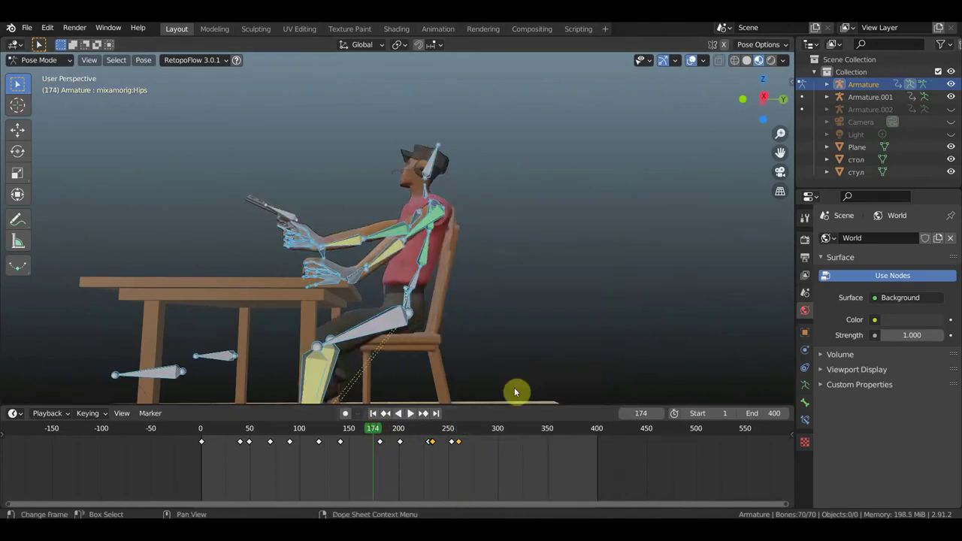
pyautogui.press('space')
pyautogui.moveTo(529, 331); pyautogui.dragTo(594, 346, button='middle')
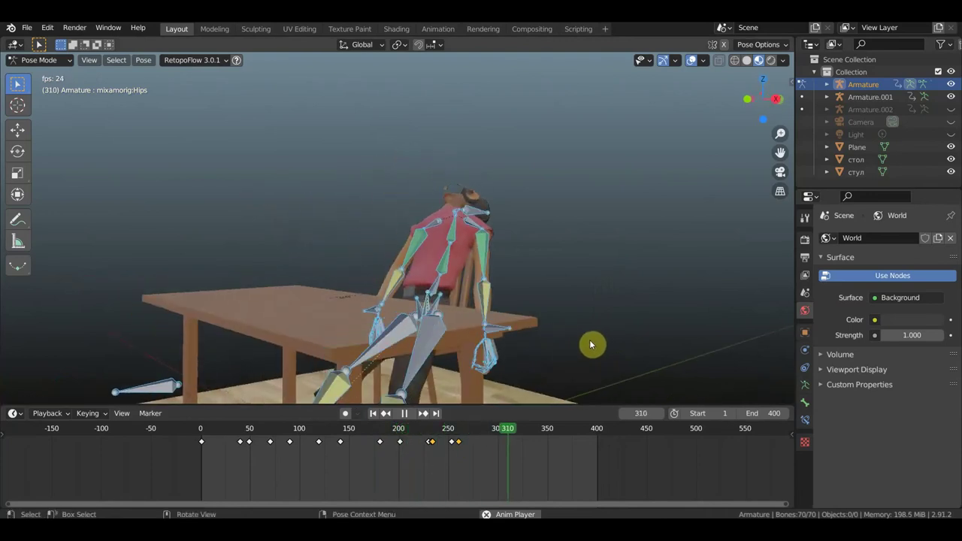
pyautogui.press('space')
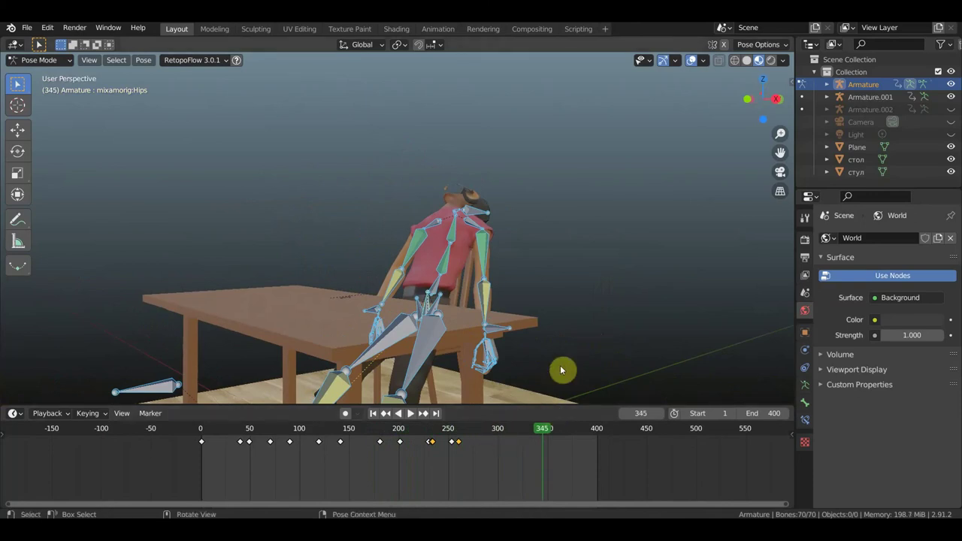
pyautogui.click(457, 439)
pyautogui.click(449, 437)
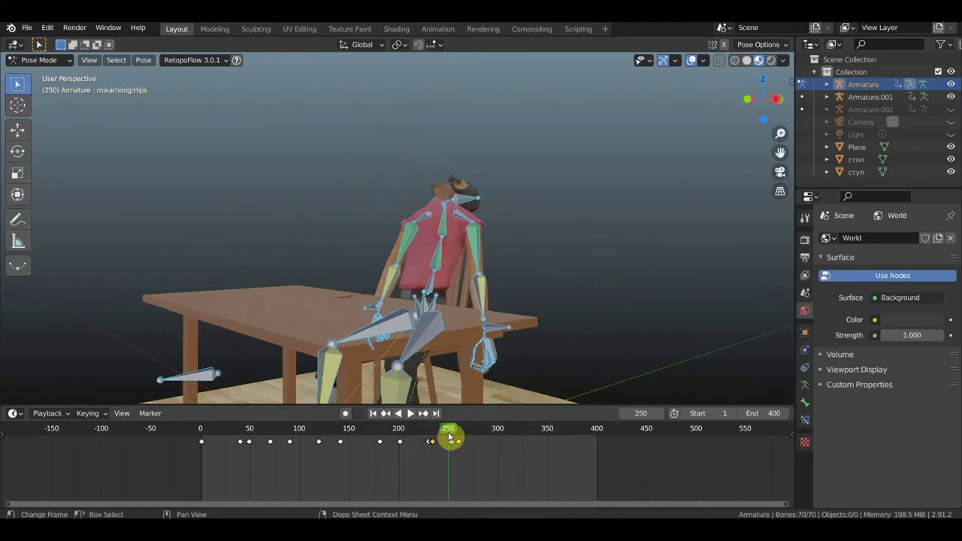
pyautogui.click(457, 435)
pyautogui.moveTo(580, 383)
pyautogui.mouseDown(button='middle')
pyautogui.moveTo(393, 371)
pyautogui.moveTo(404, 369)
pyautogui.mouseUp(button='middle')
pyautogui.moveTo(473, 360)
pyautogui.mouseDown(button='middle')
pyautogui.moveTo(445, 361)
pyautogui.moveTo(534, 262)
pyautogui.moveTo(539, 236)
pyautogui.moveTo(560, 256)
pyautogui.mouseUp(button='middle')
pyautogui.moveTo(648, 378)
pyautogui.mouseDown(button='middle')
pyautogui.moveTo(635, 372)
pyautogui.moveTo(659, 374)
pyautogui.mouseUp(button='middle')
pyautogui.click(653, 376)
pyautogui.moveTo(654, 374)
pyautogui.mouseDown(button='middle')
pyautogui.moveTo(689, 369)
pyautogui.moveTo(576, 271)
pyautogui.mouseUp(button='middle')
pyautogui.press('a')
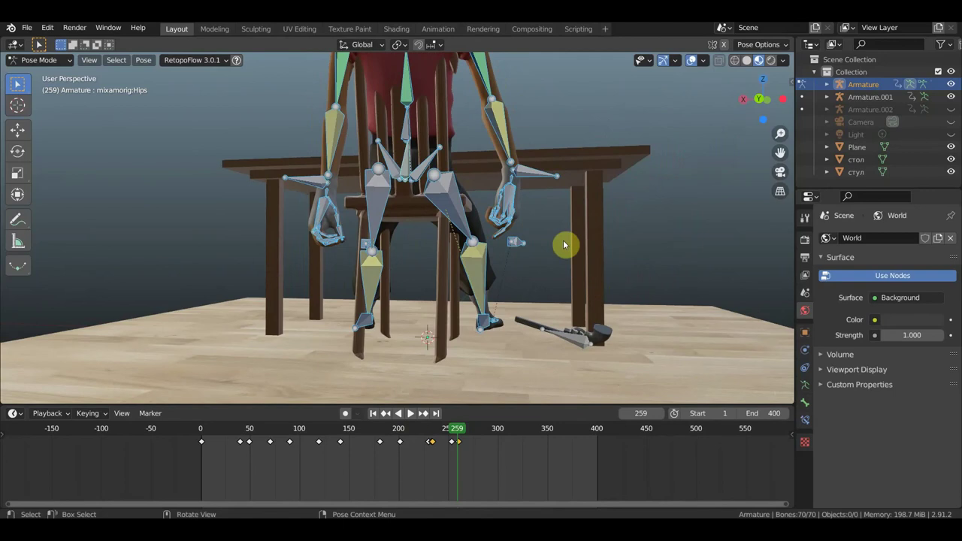
pyautogui.scroll(1, 513, 219)
pyautogui.scroll(1, 515, 217)
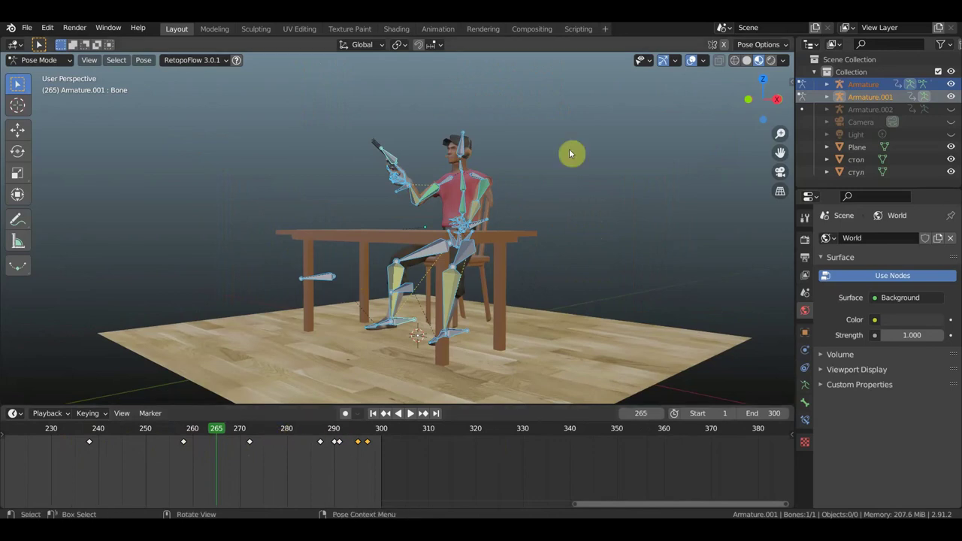
pyautogui.moveTo(517, 218)
pyautogui.mouseDown(button='middle')
pyautogui.moveTo(563, 221)
pyautogui.moveTo(498, 219)
pyautogui.mouseUp(button='middle')
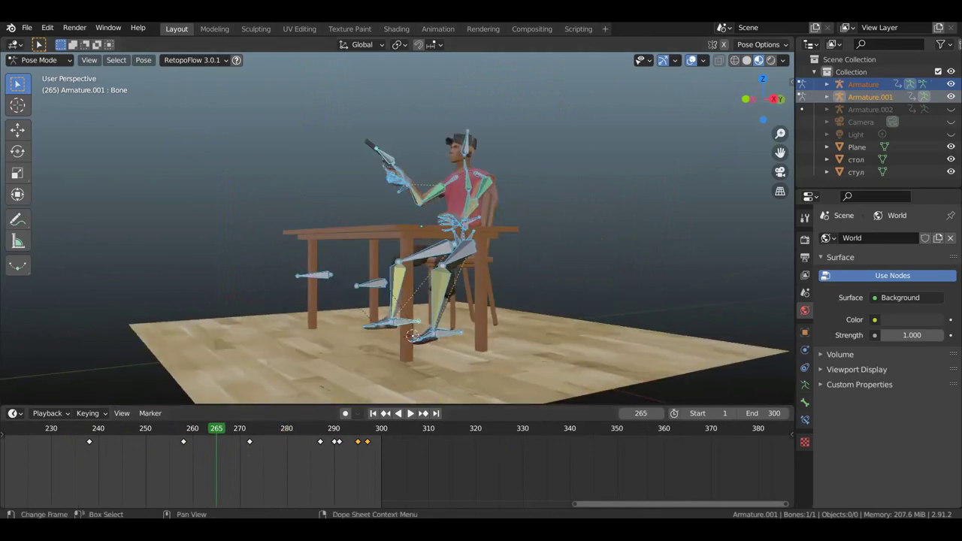